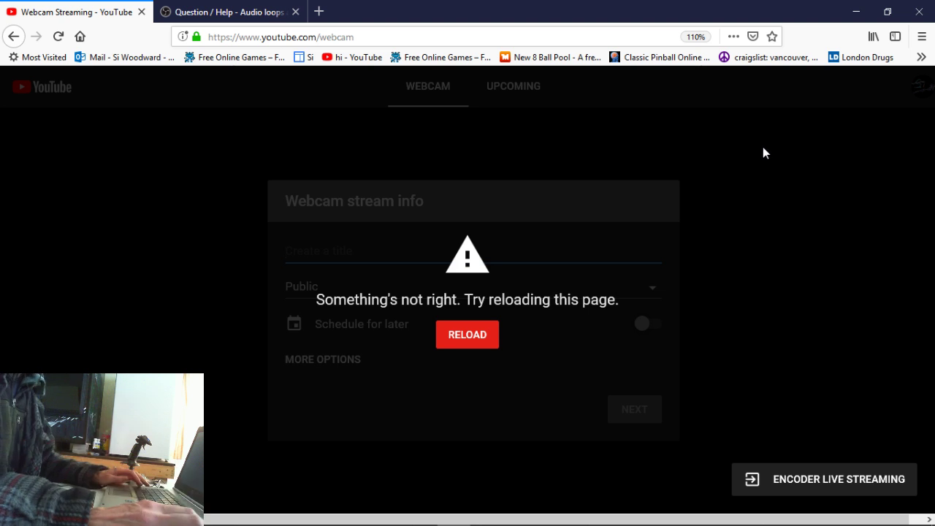
Step: Open the encoder live streaming dashboard and clear the existing text from the stream description
click(815, 495)
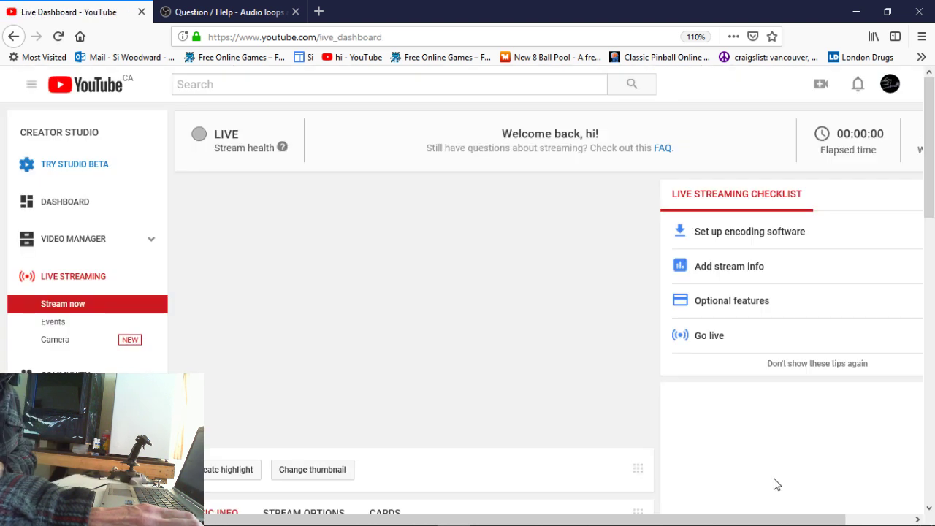
scroll(620, 425, down, 2)
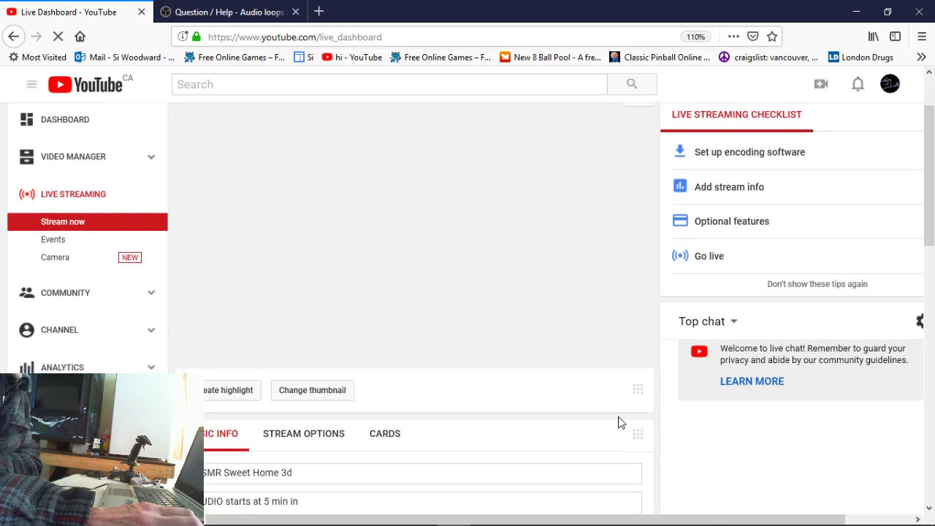
scroll(613, 423, down, 1)
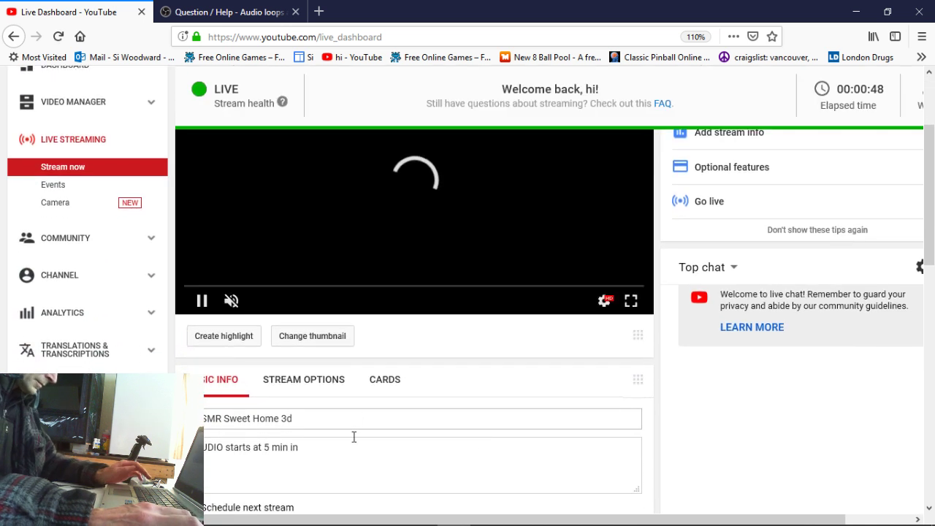
triple_click(351, 442)
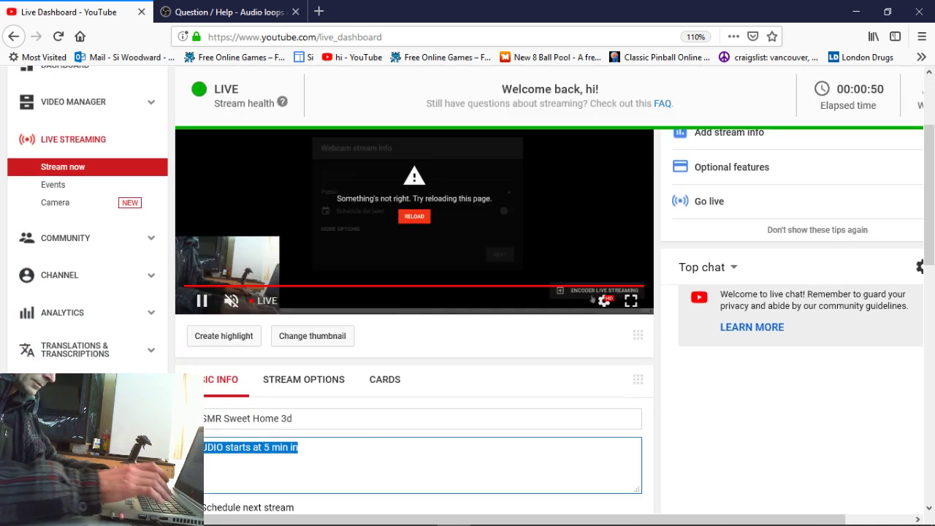
key(BackSpace)
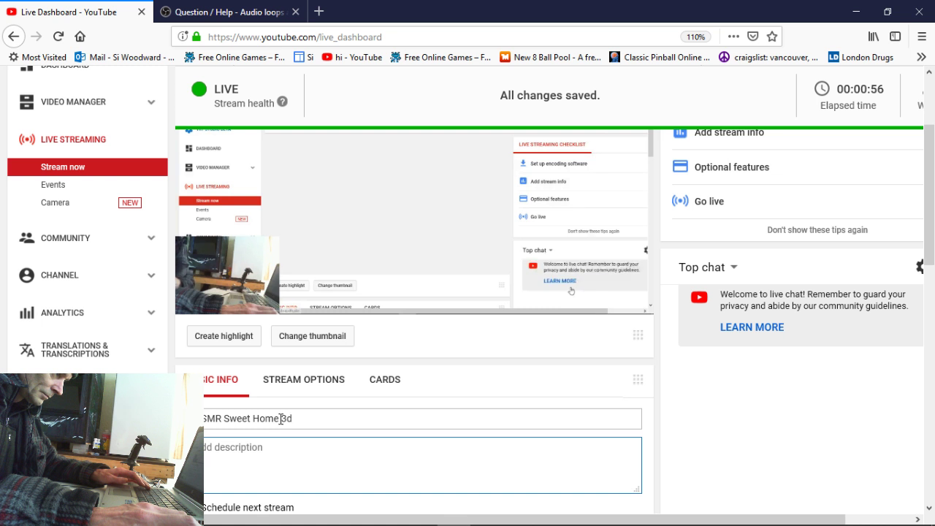
Step: Change the stream title to "ASMR BluePrints part 2"
click(281, 418)
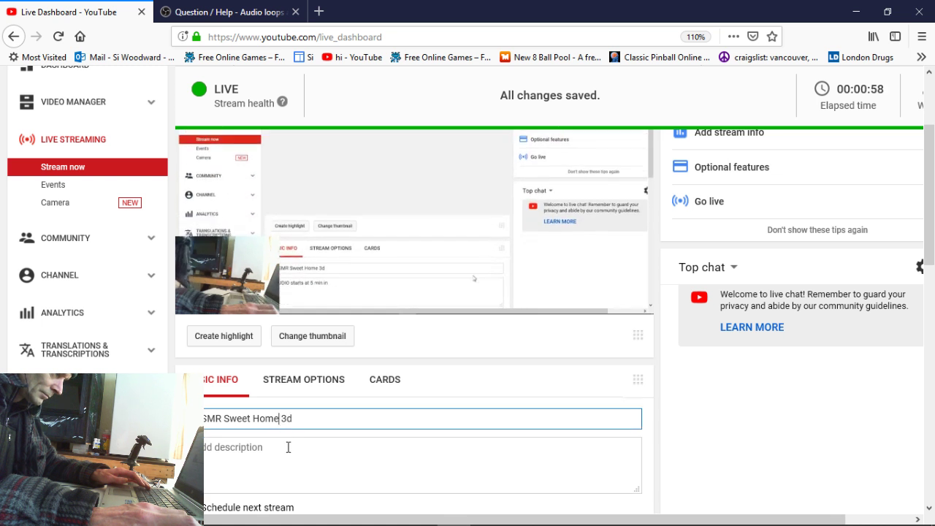
key(BackSpace)
key(BackSpace)
key(BackSpace)
key(BackSpace)
key(BackSpace)
key(BackSpace)
key(BackSpace)
key(BackSpace)
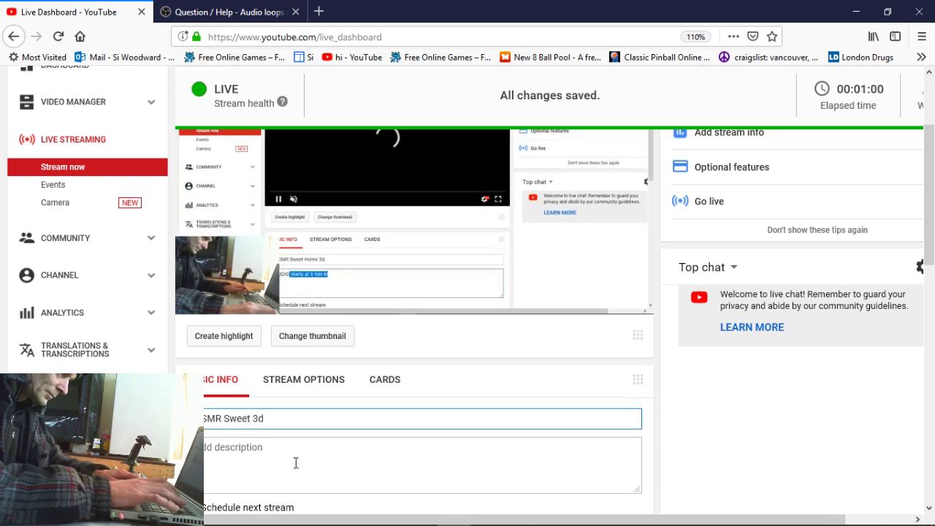
key(BackSpace)
key(BackSpace)
key(Delete)
key(Delete)
key(Delete)
key(Delete)
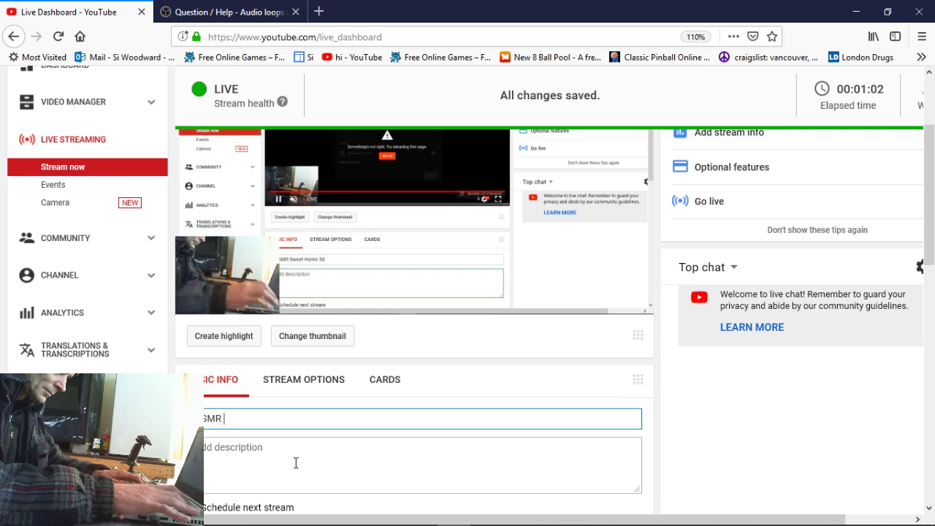
text(Blue)
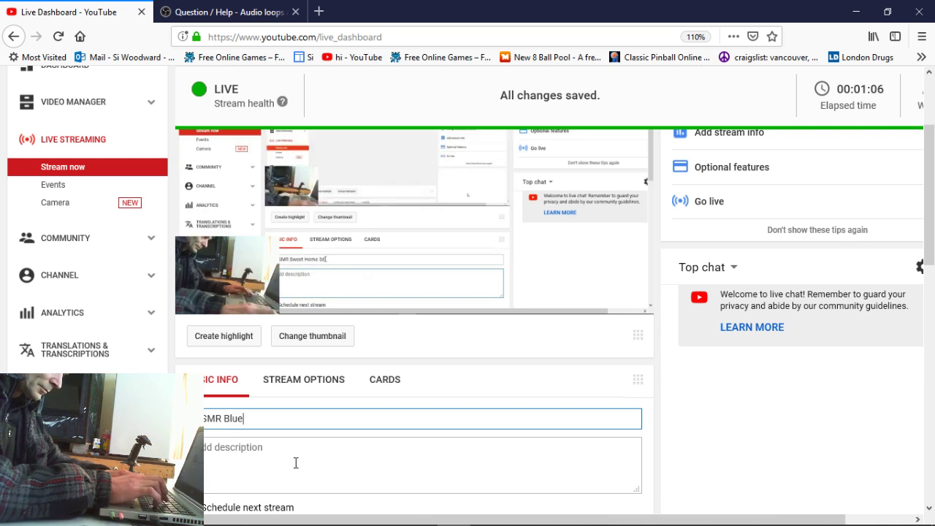
text(Prints)
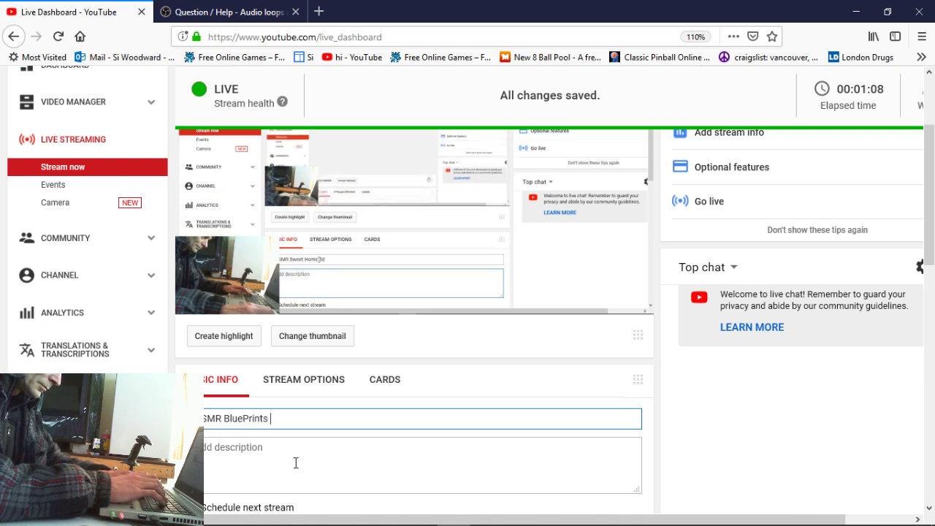
text( part 2)
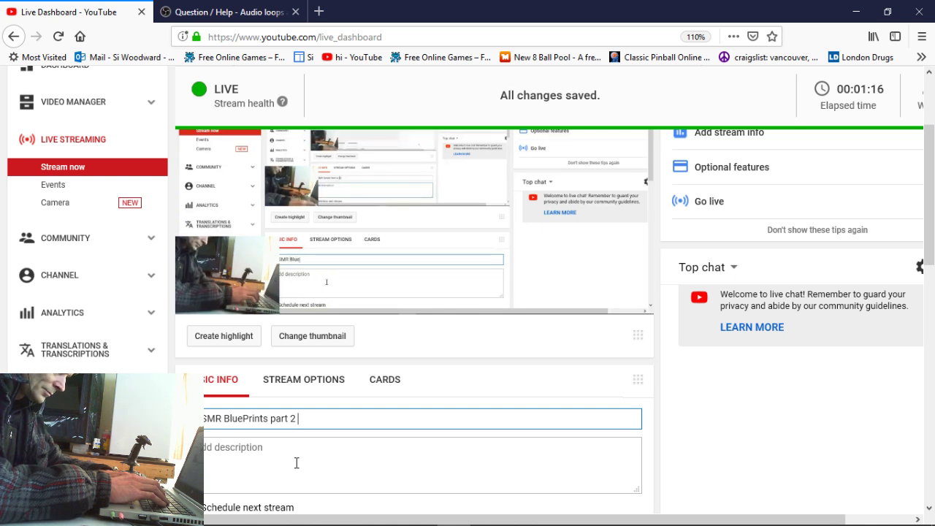
Step: Enter "Construction of a simple home start to finish using Sweet Home 3d Software" as the first line of the stream description
click(299, 446)
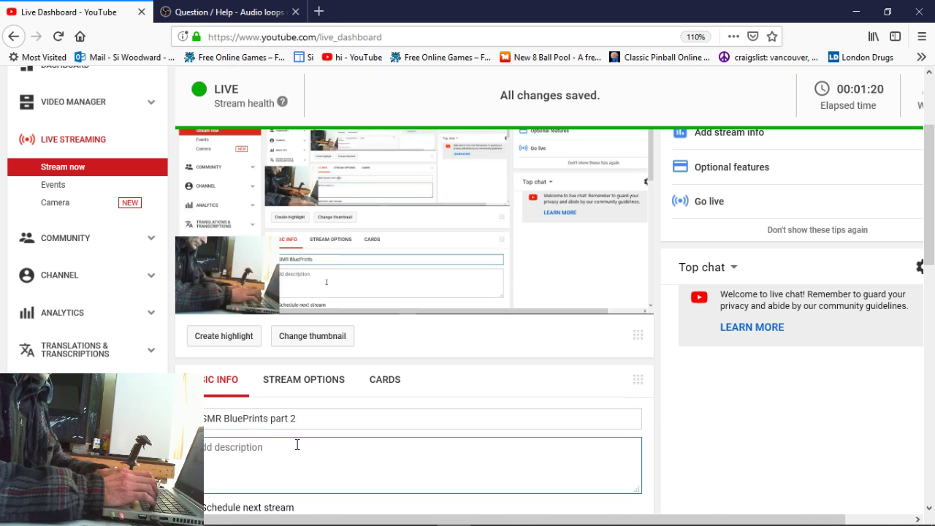
text(Construc)
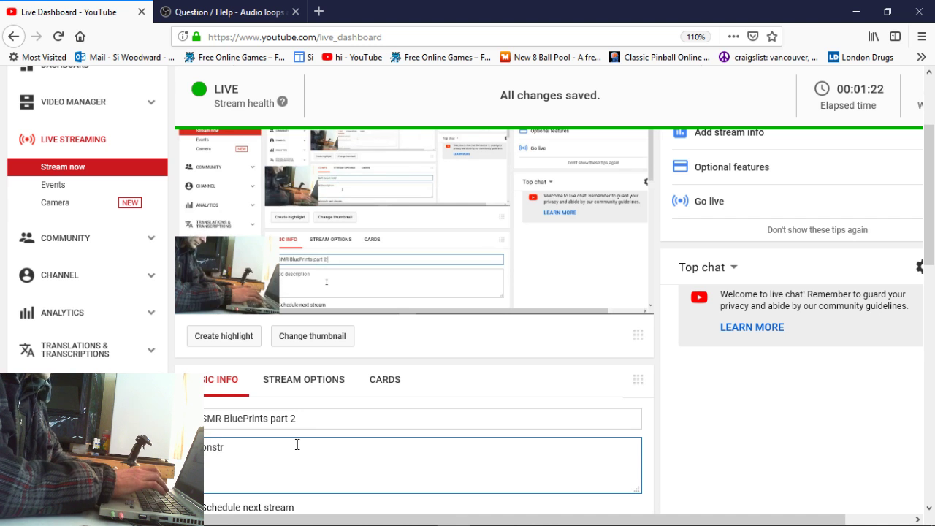
text(tion of a)
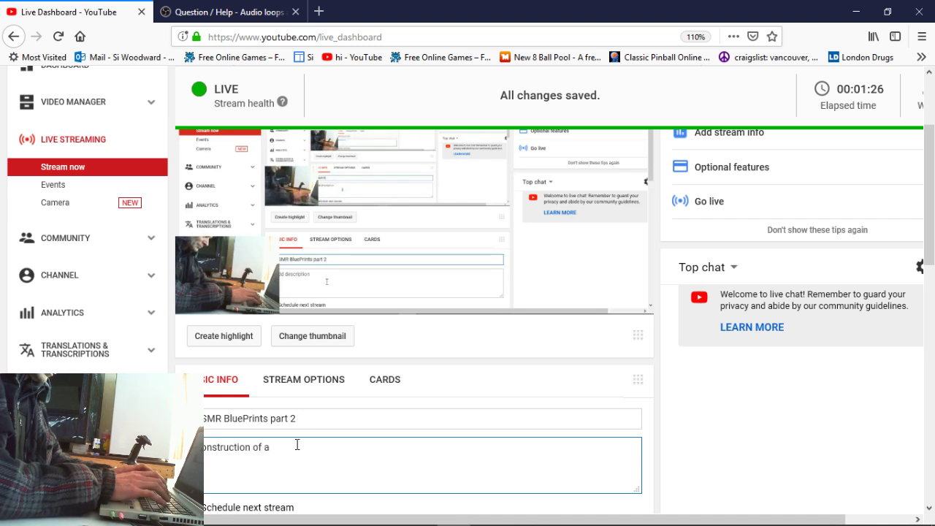
text( simple )
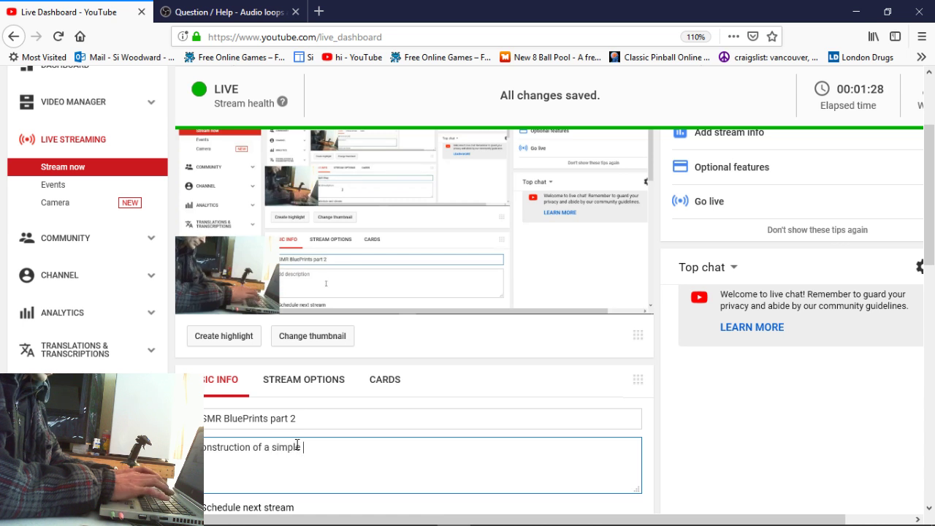
text(home)
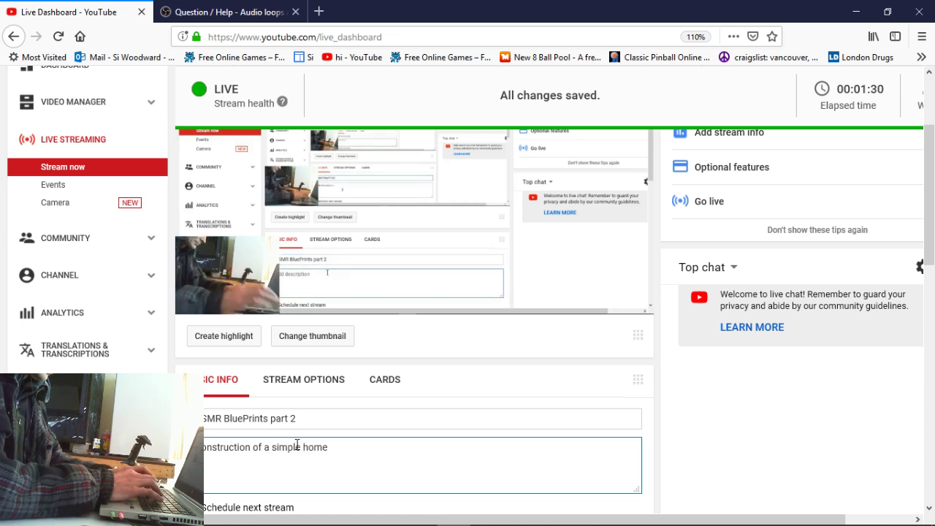
text( start to)
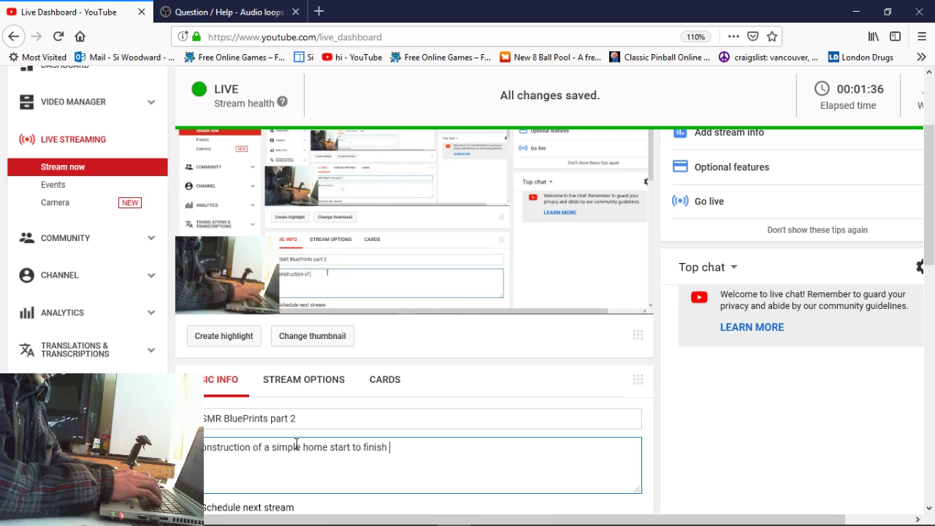
text(finish usi)
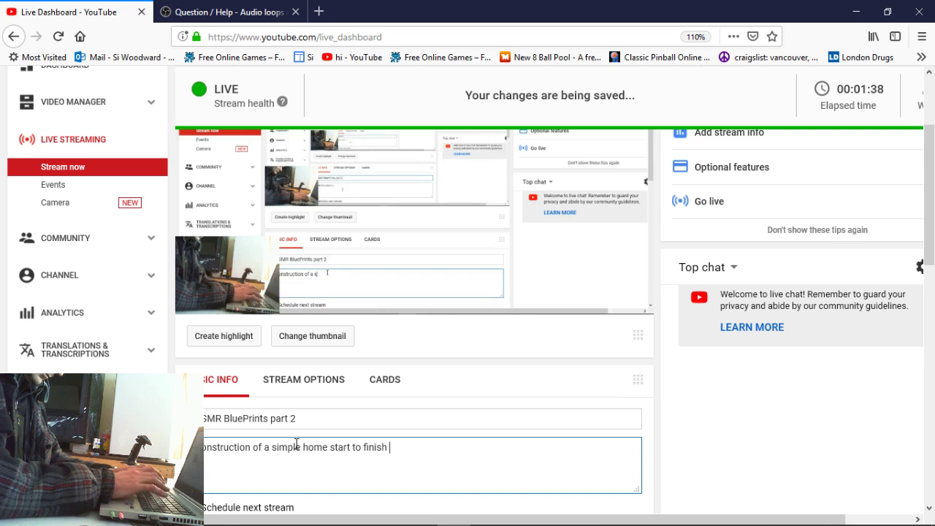
text(ng )
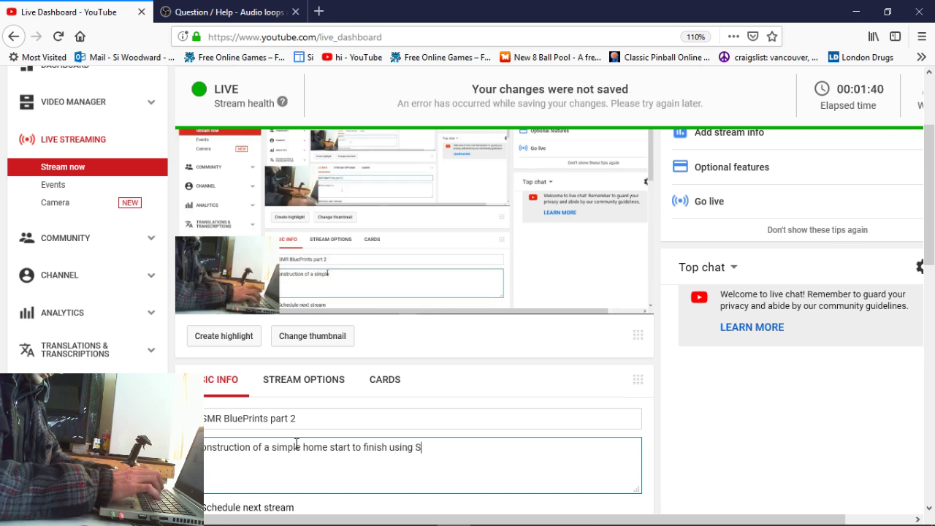
text(Sweet Ho)
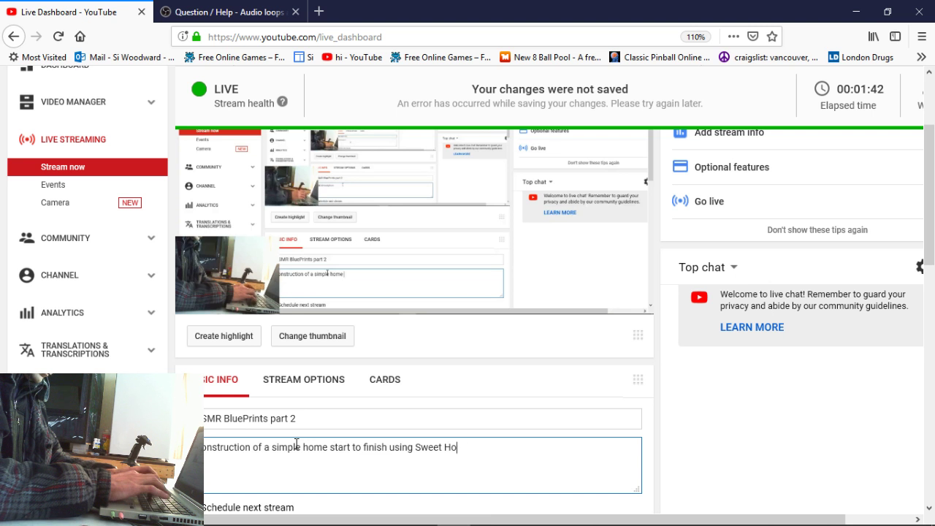
text(me 3d )
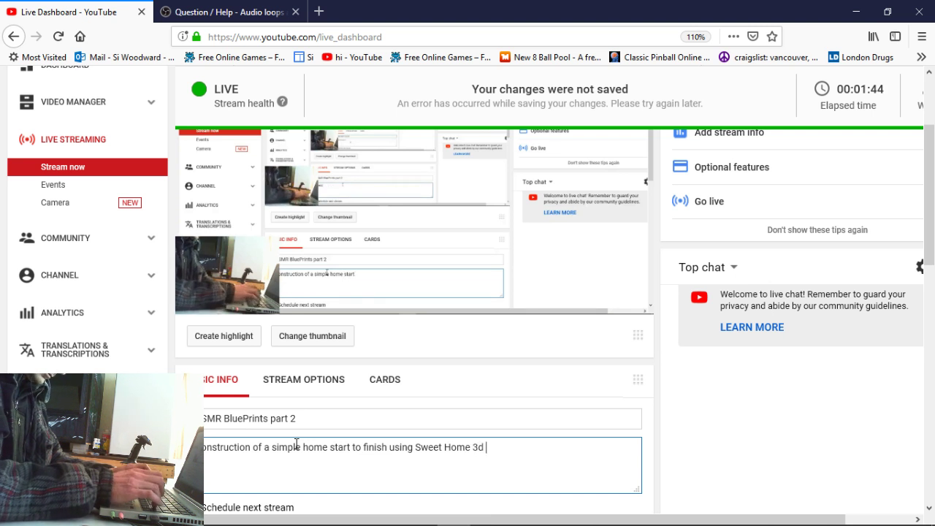
text(Software)
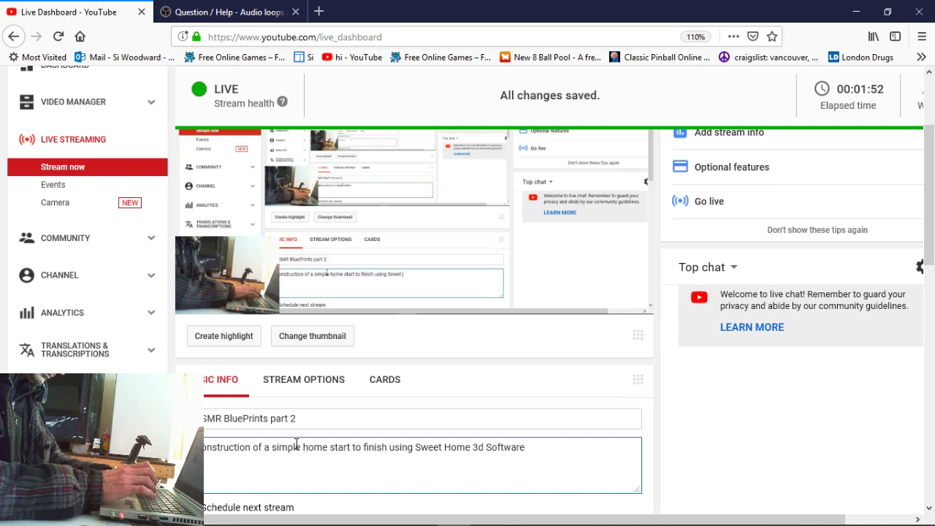
Step: Add a second description line reading "Final analysis to produce piece count and price for all pieces involved."
key(Return)
text(Final)
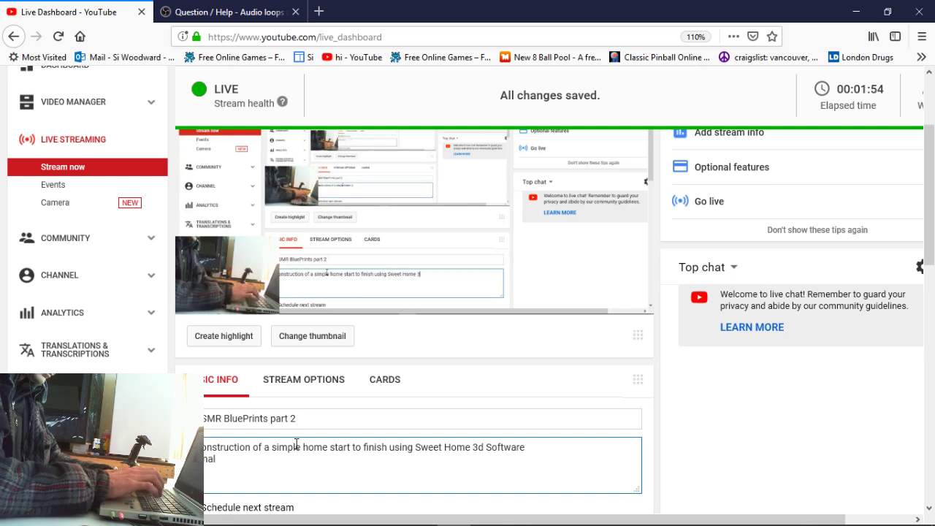
text( ana)
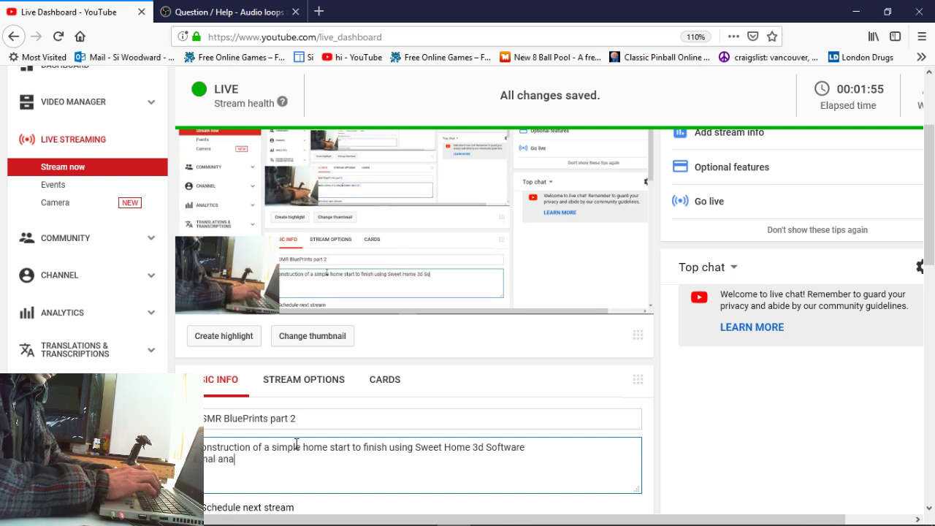
text(ly)
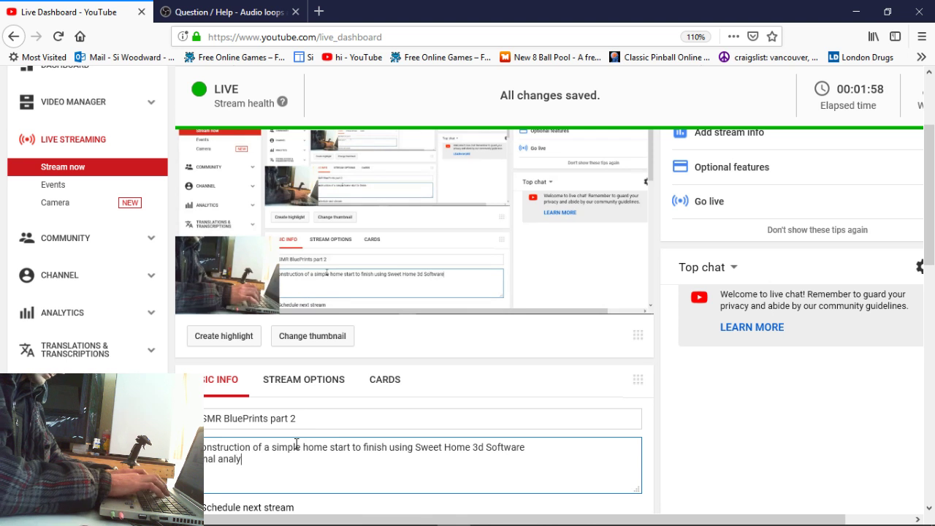
text(sis)
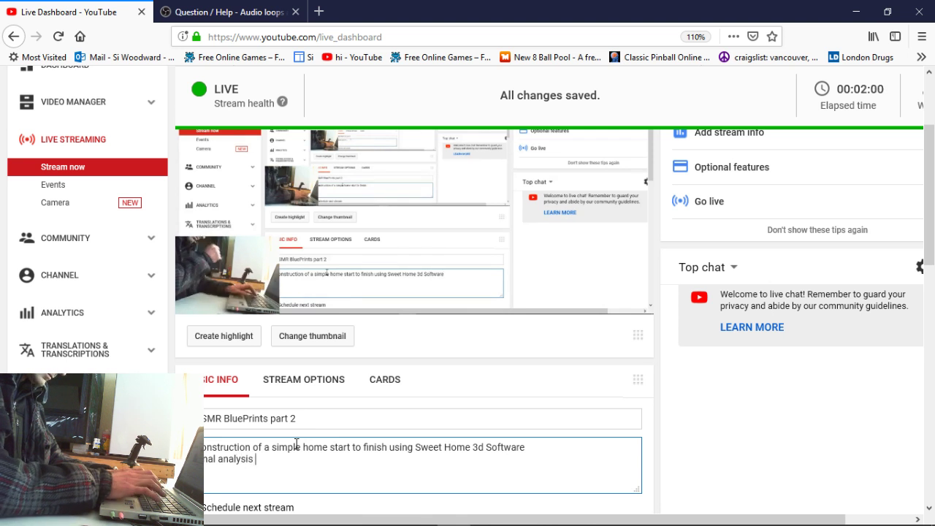
text(to produce piece count an)
text(d )
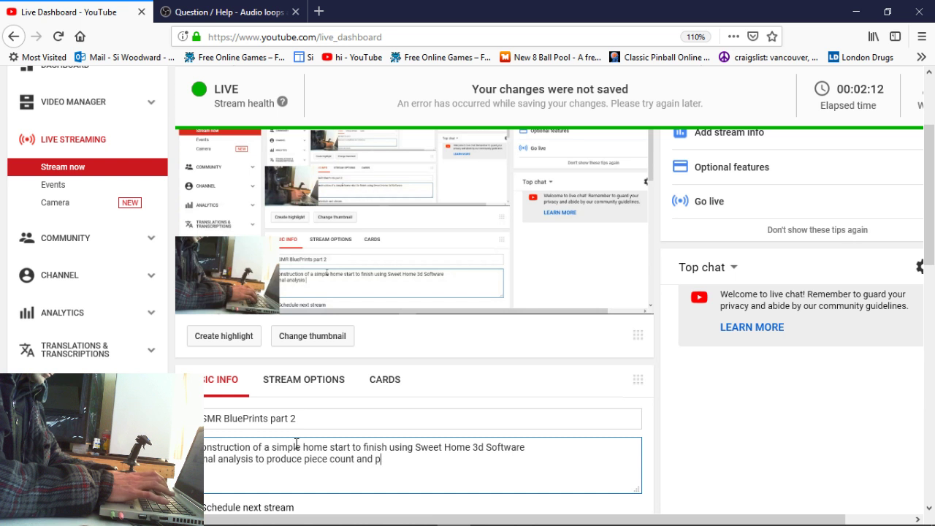
text(price for all pieces invovled.)
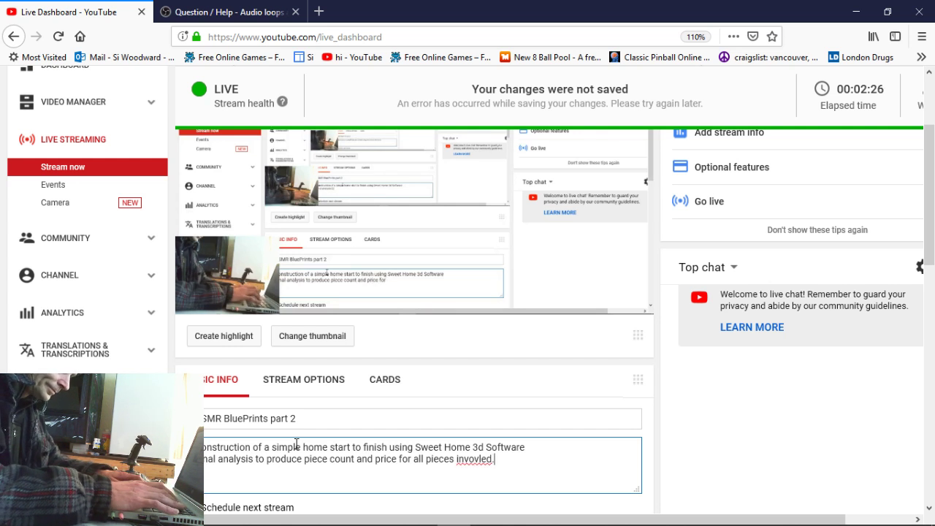
key(BackSpace)
key(BackSpace)
key(BackSpace)
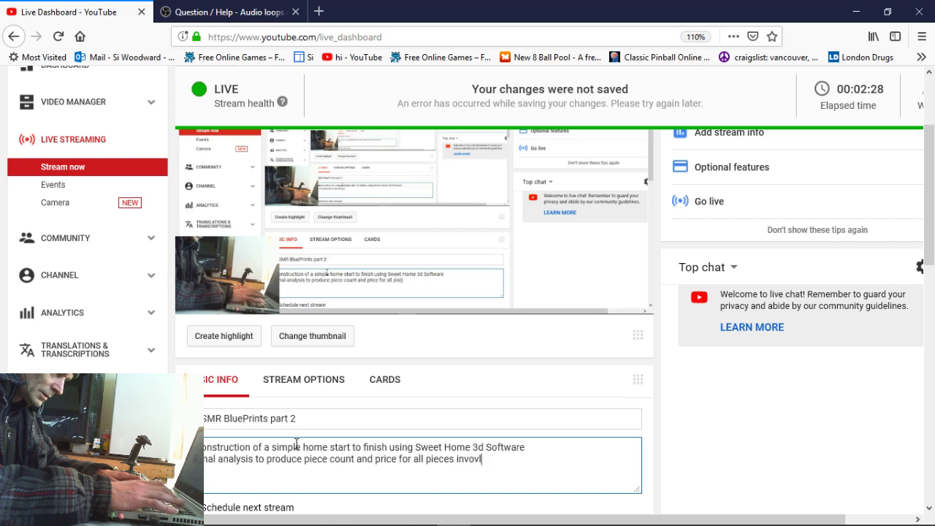
text(lved)
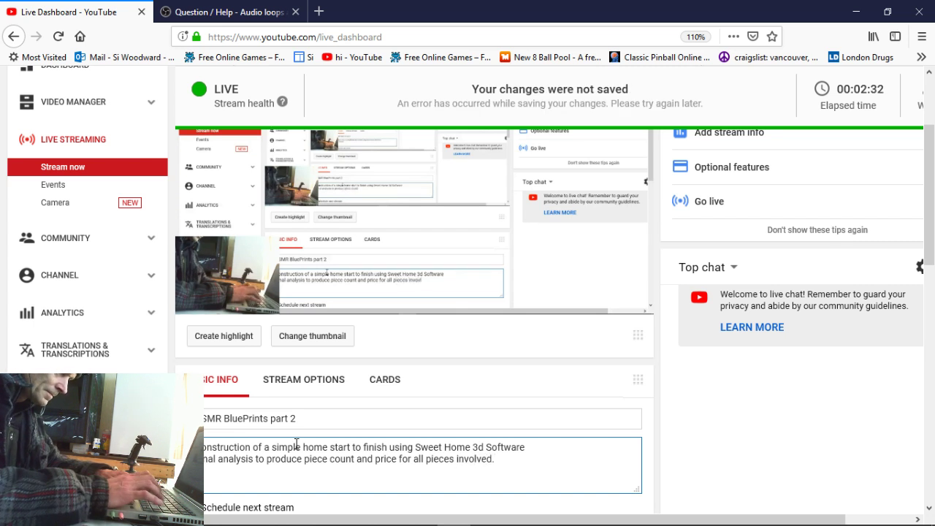
text(.)
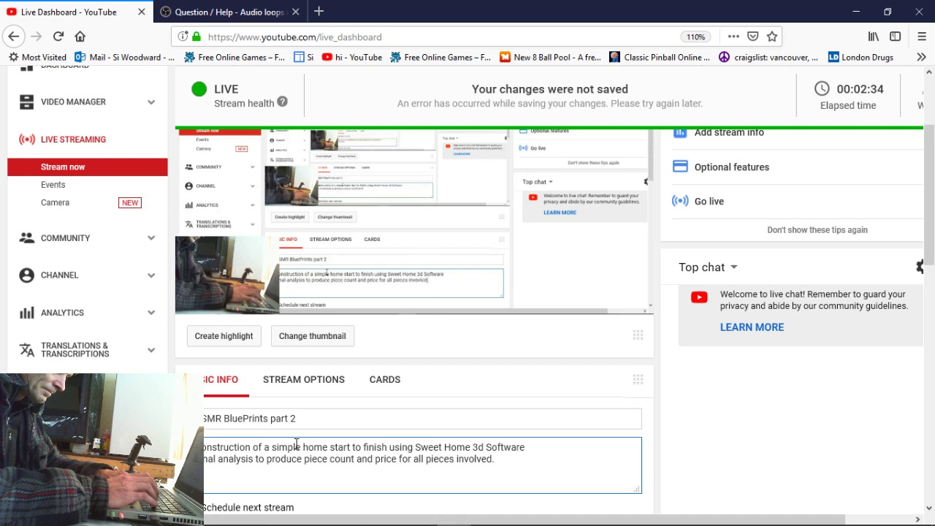
Step: Add a third description line reading "This is as simplified as i could make it."
key(Return)
text(This is the )
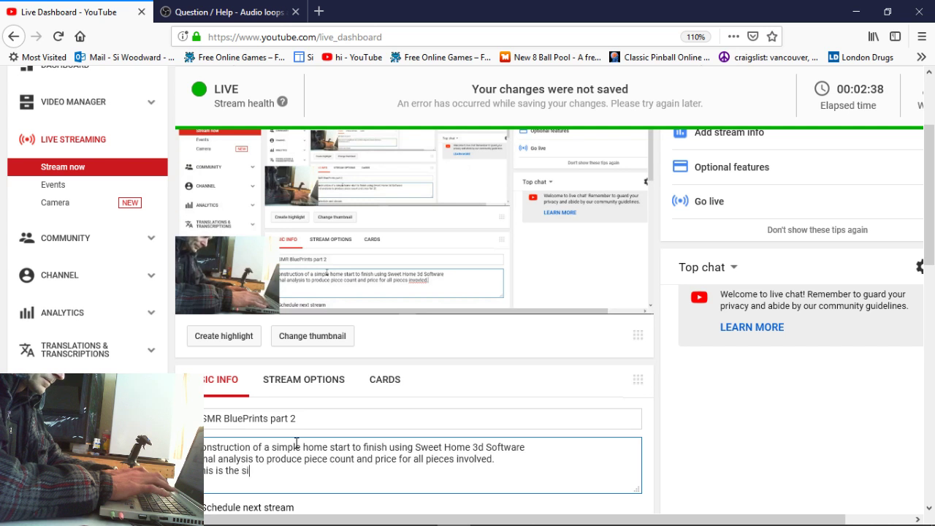
text(simpliest)
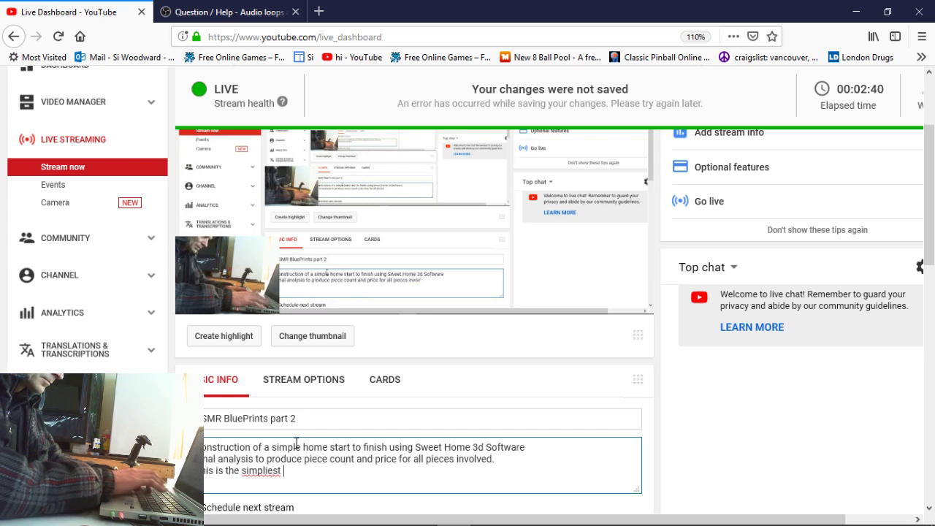
key(BackSpace)
key(BackSpace)
key(BackSpace)
key(BackSpace)
key(BackSpace)
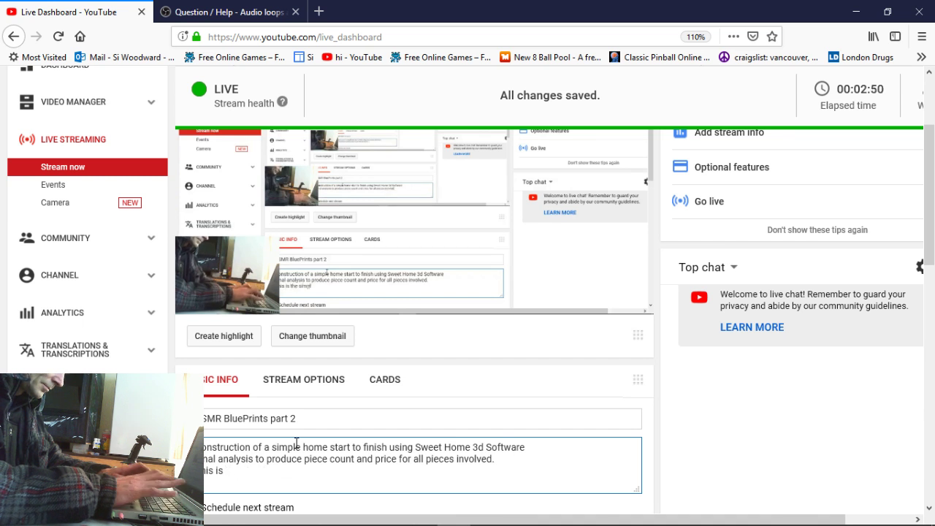
text(as simpli)
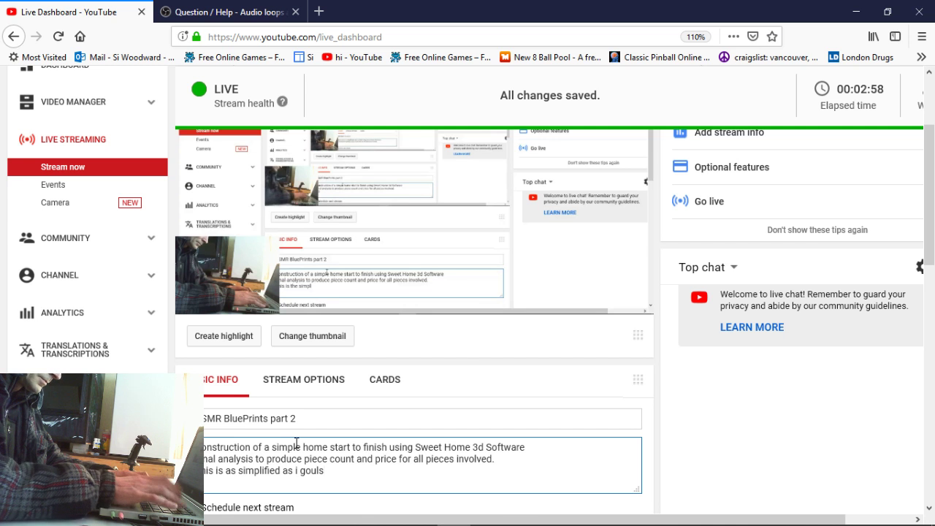
text(fied as i g)
key(BackSpace)
text(co)
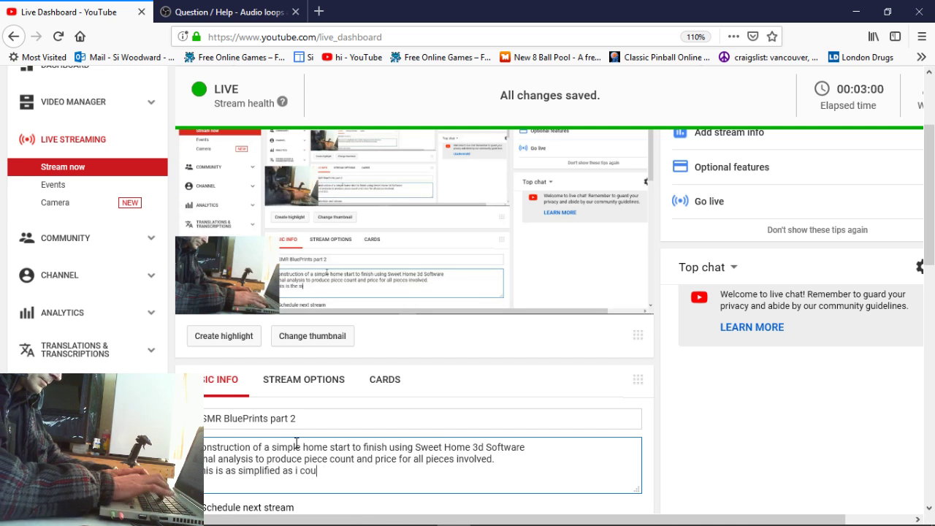
text(uld make it)
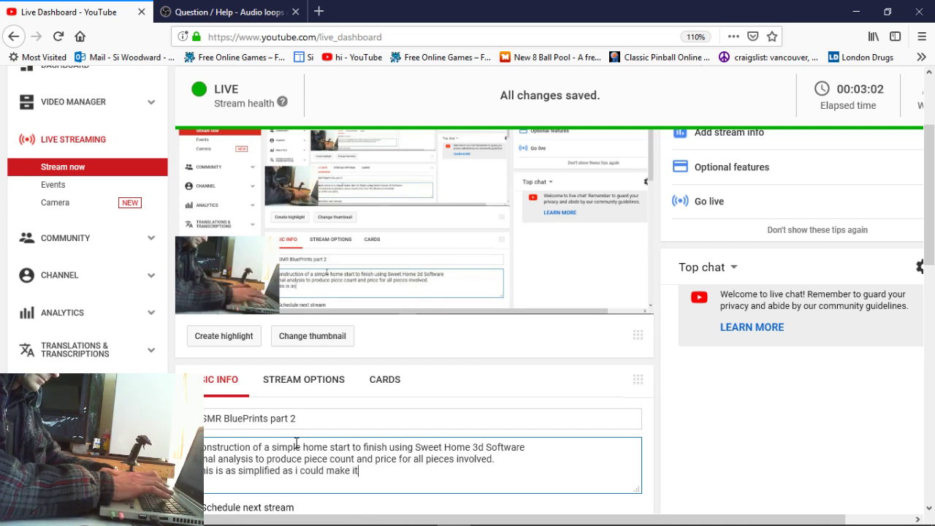
text(.)
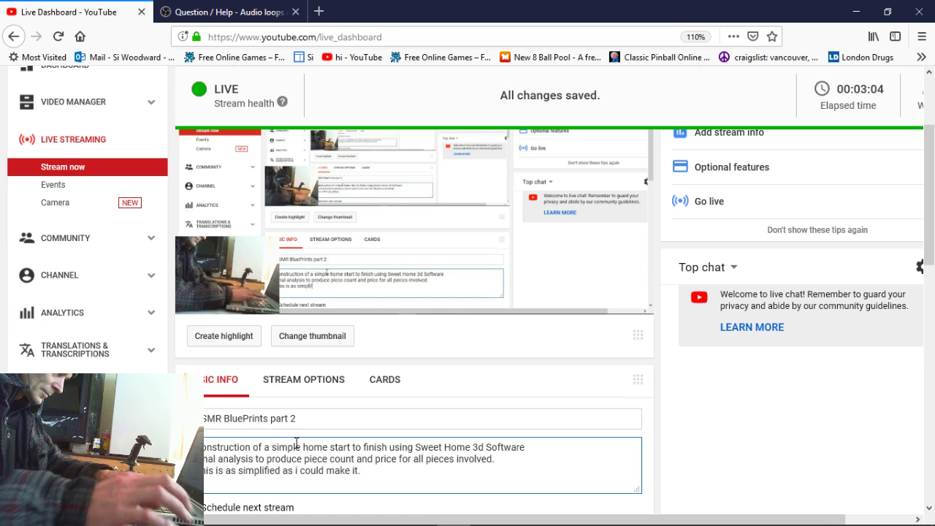
Step: Insert "Sweet Home 3d" into the stream title so it reads "ASMR BluePrints Sweet Home 3d part 2"
click(272, 422)
text(Sweet )
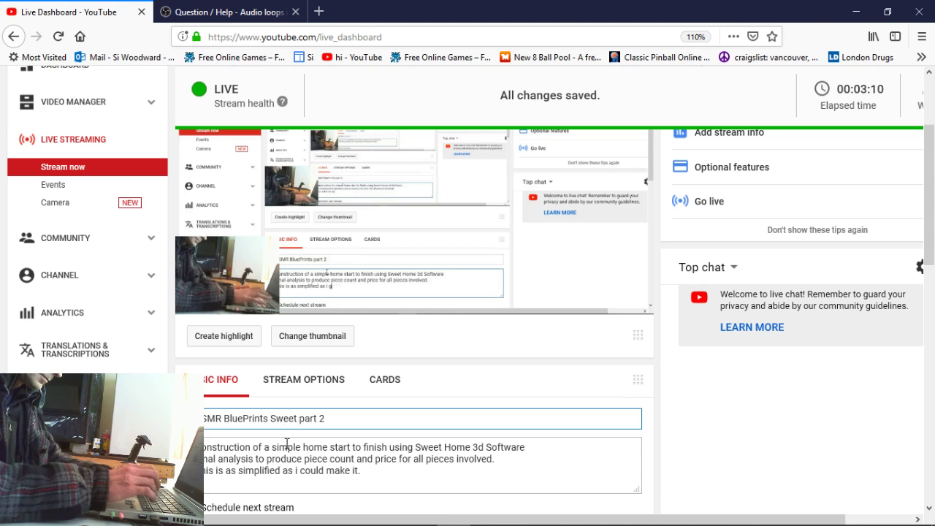
text(Home )
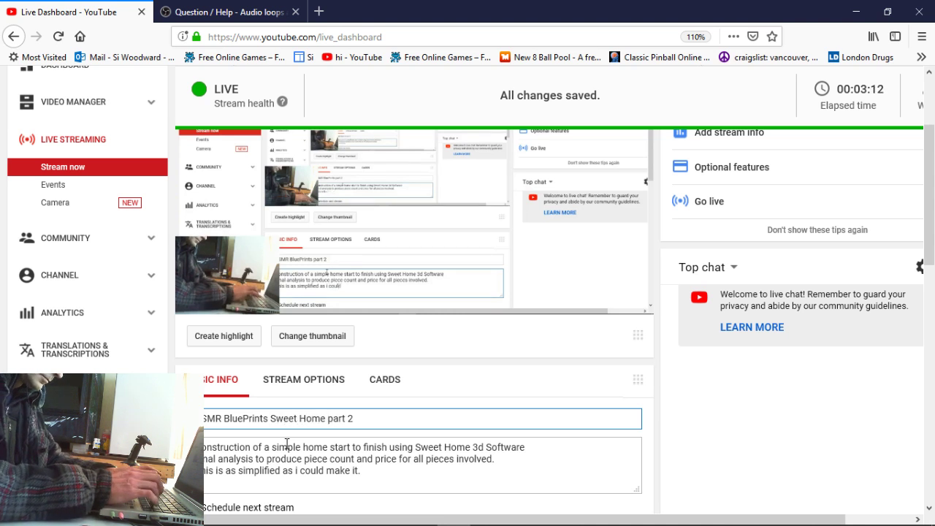
text(3d)
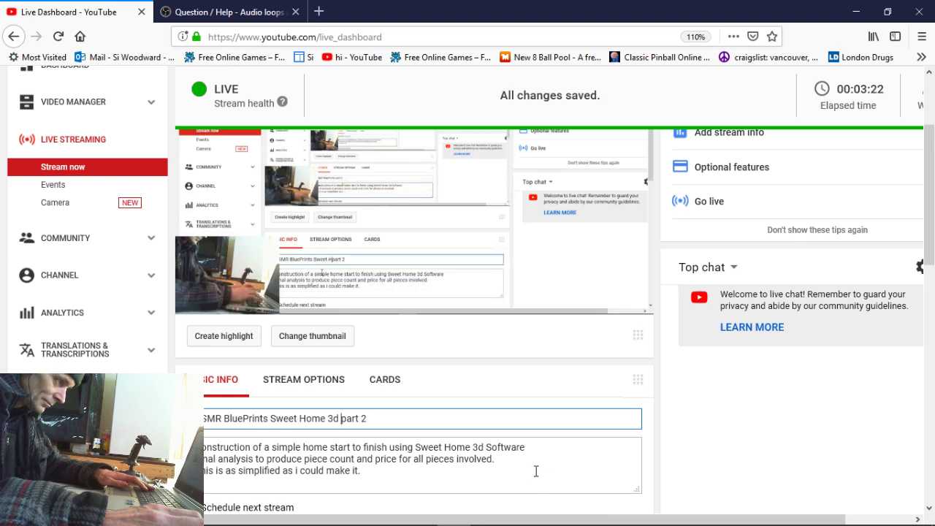
click(396, 476)
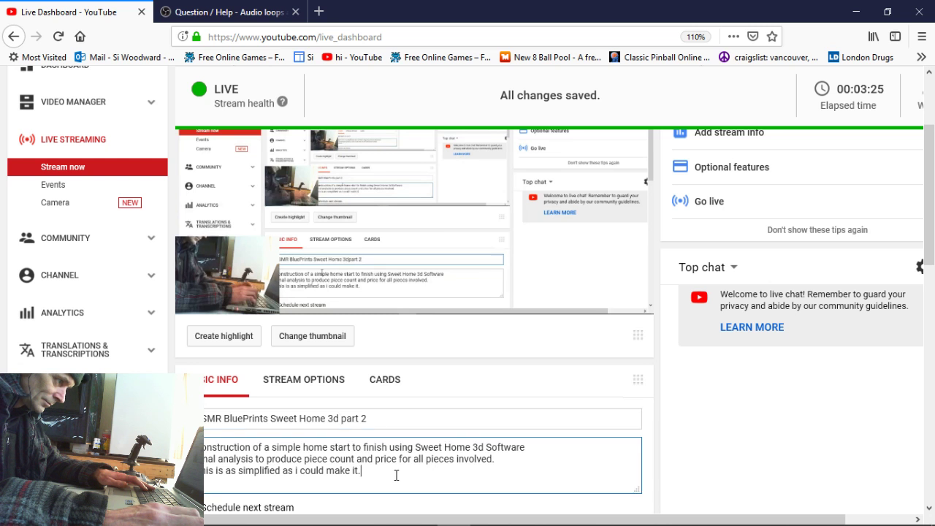
mouse_move(475, 524)
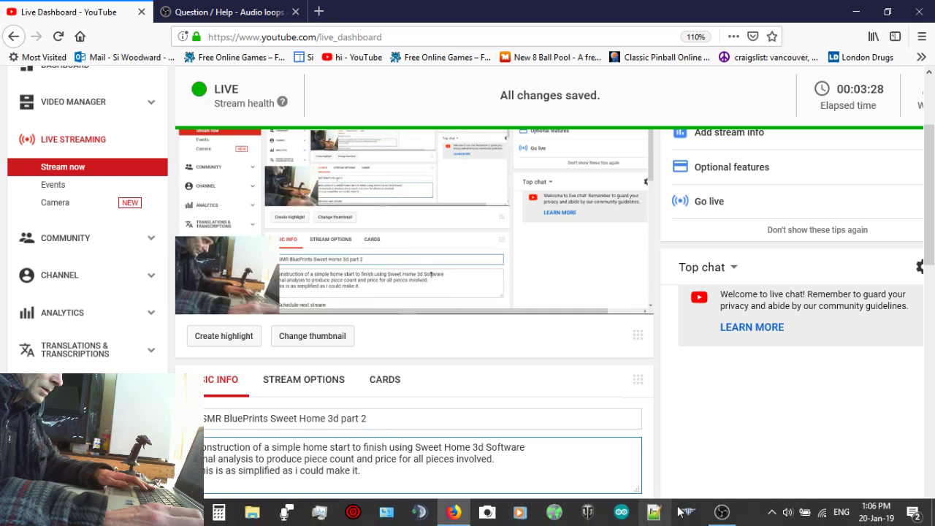
click(722, 512)
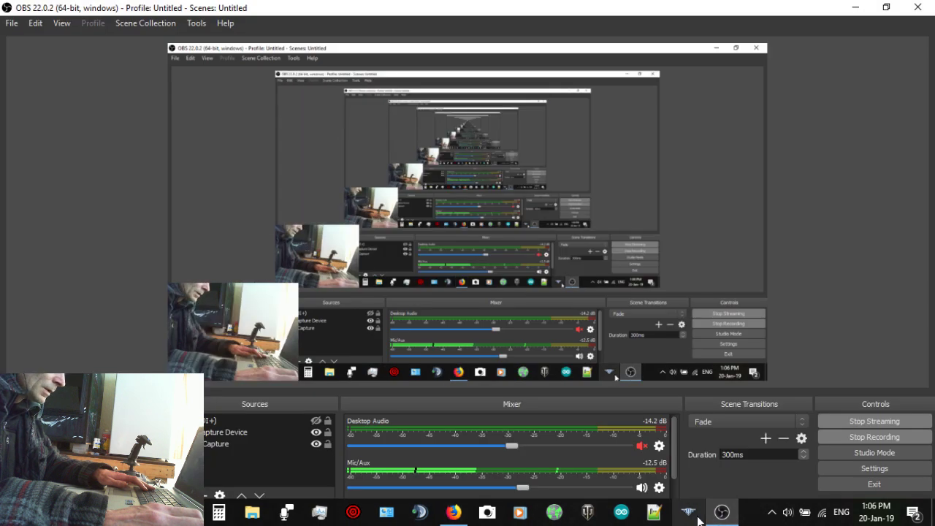
click(454, 511)
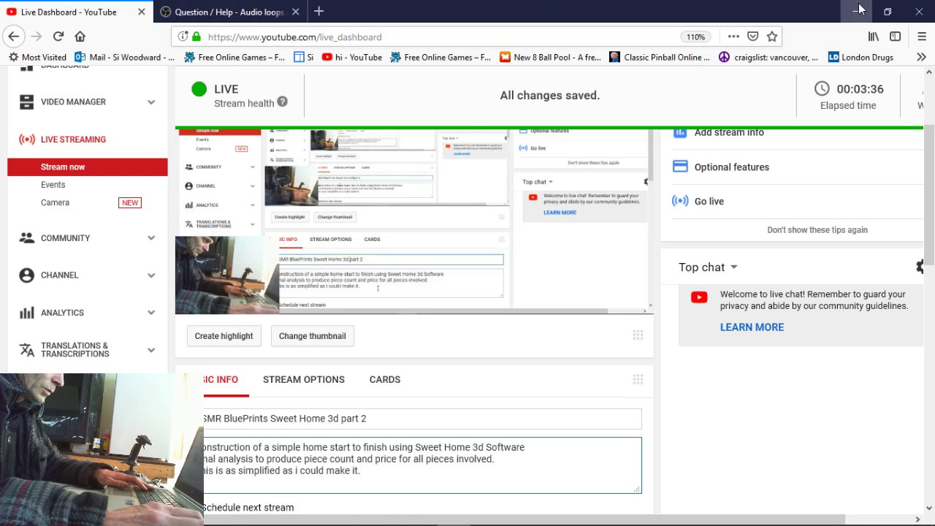
click(320, 12)
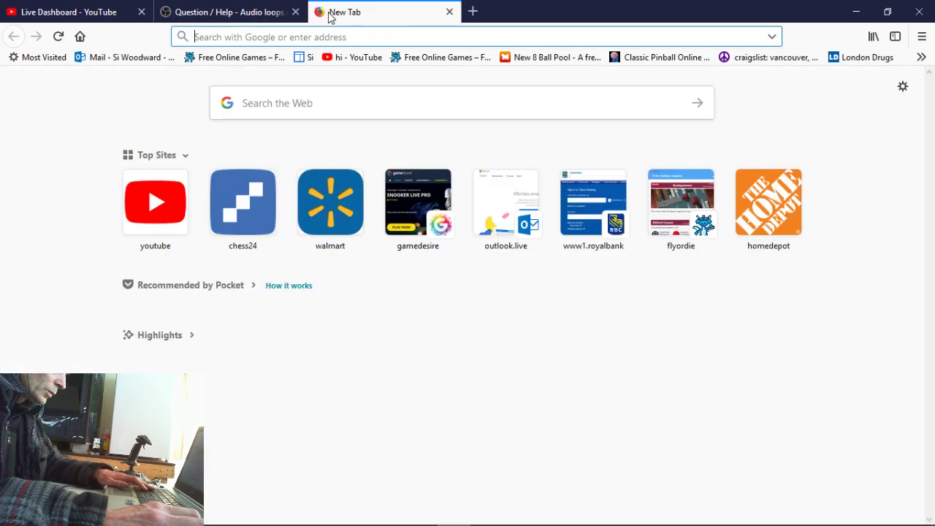
click(449, 12)
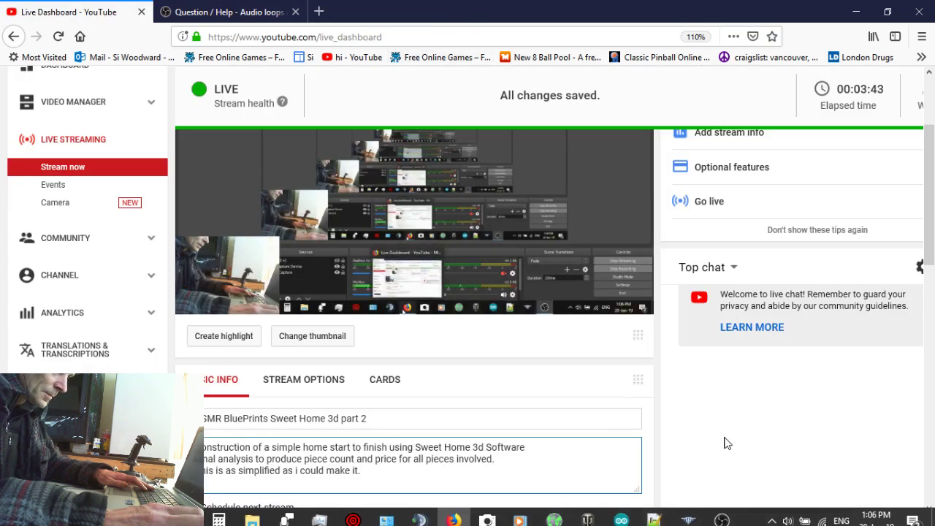
Step: Open the stream's public watch page from the live dashboard and review its title and description
scroll(649, 397, down, 1)
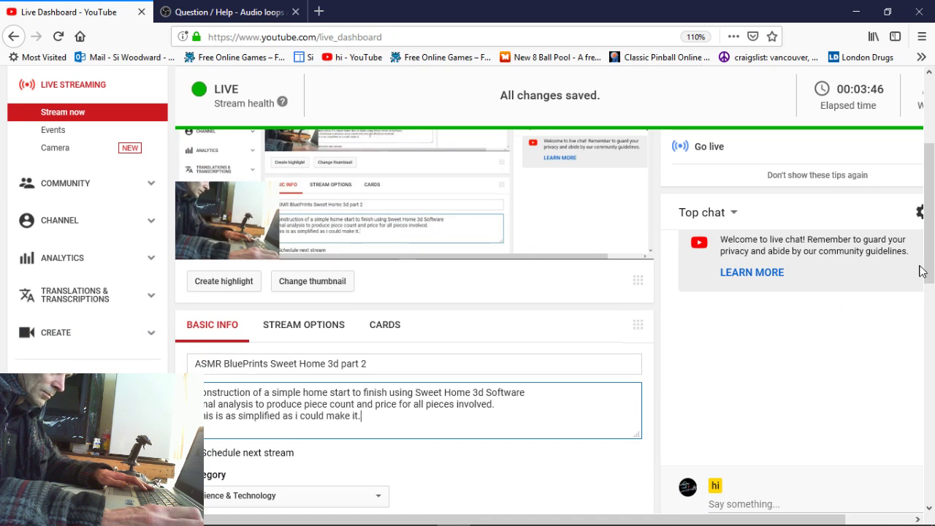
drag(929, 272, 931, 413)
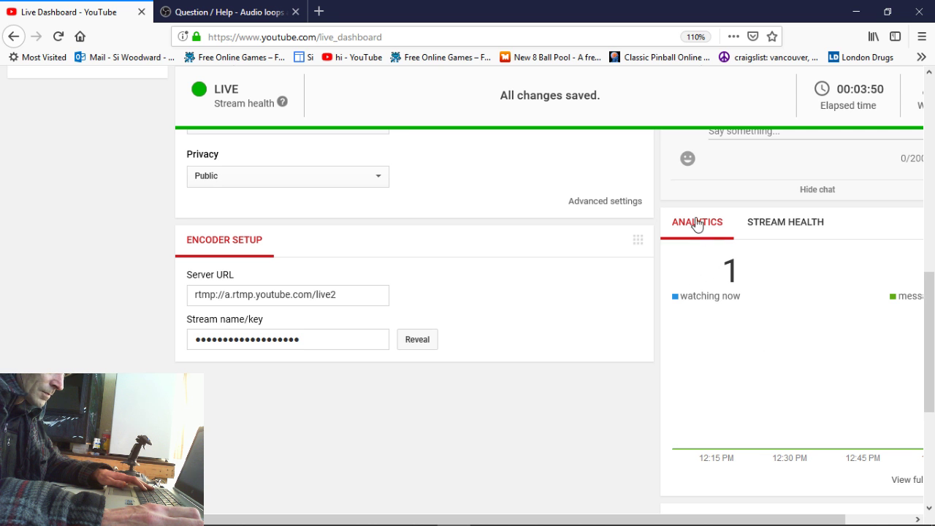
scroll(877, 366, down, 2)
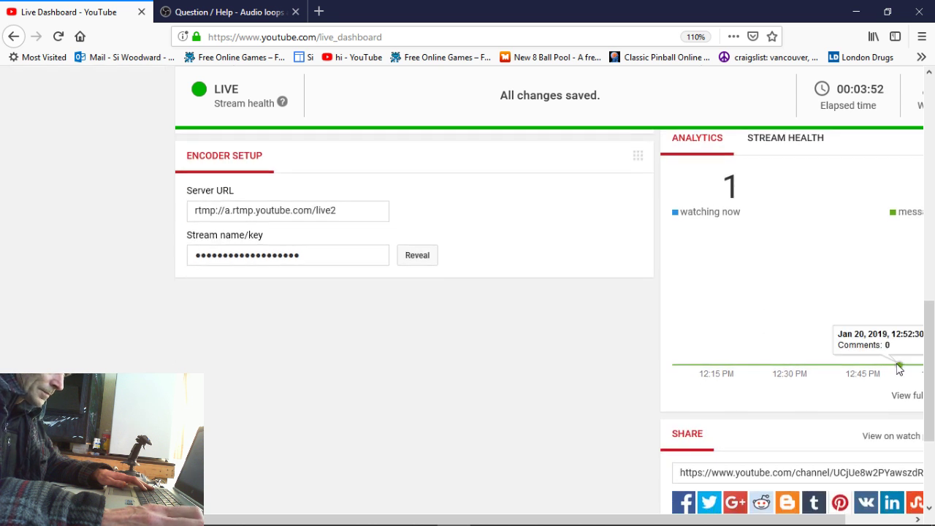
scroll(884, 370, down, 3)
click(891, 328)
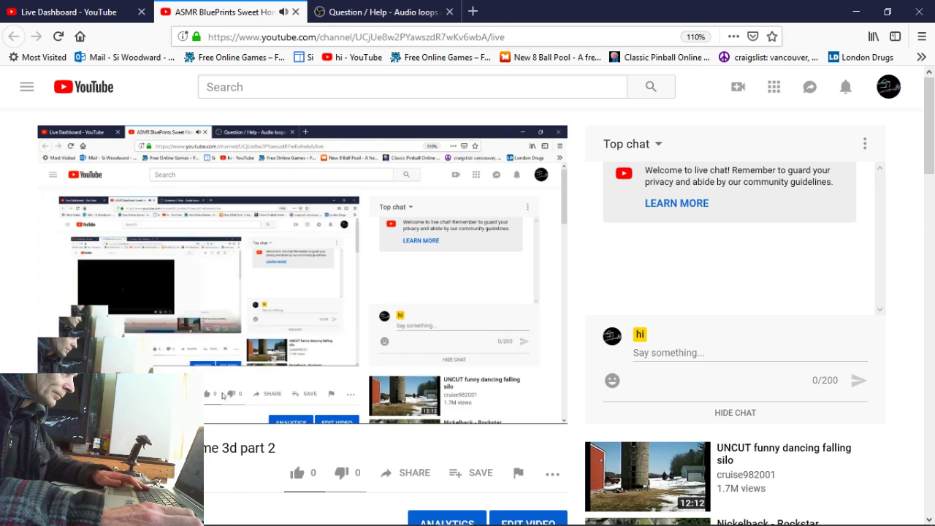
scroll(308, 407, down, 3)
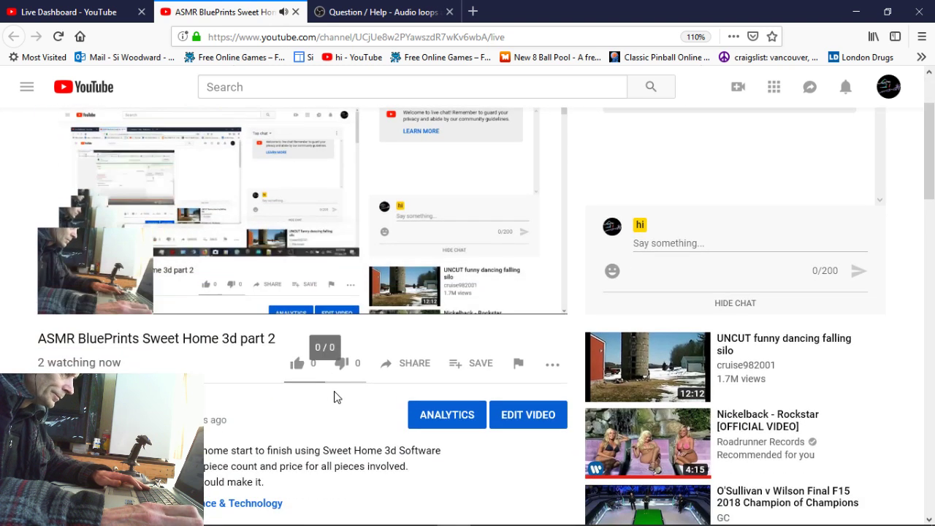
scroll(334, 397, down, 1)
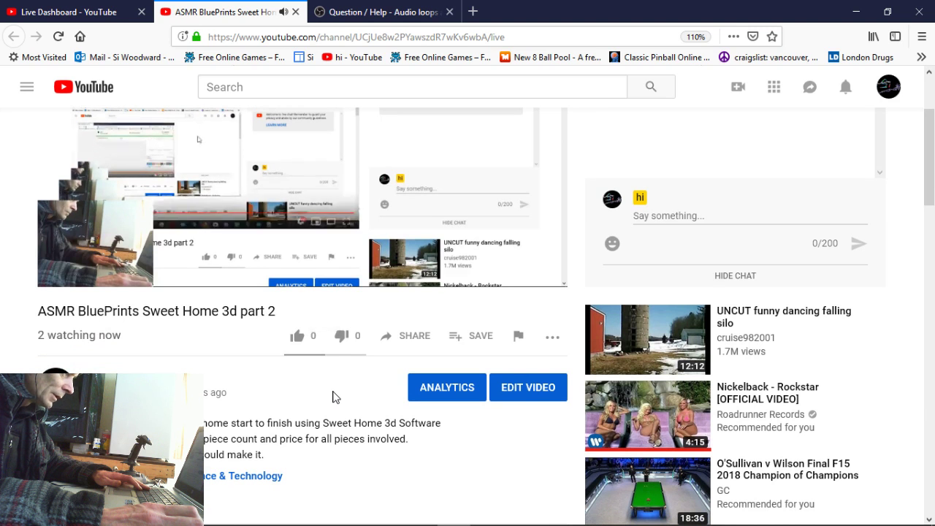
scroll(333, 396, up, 2)
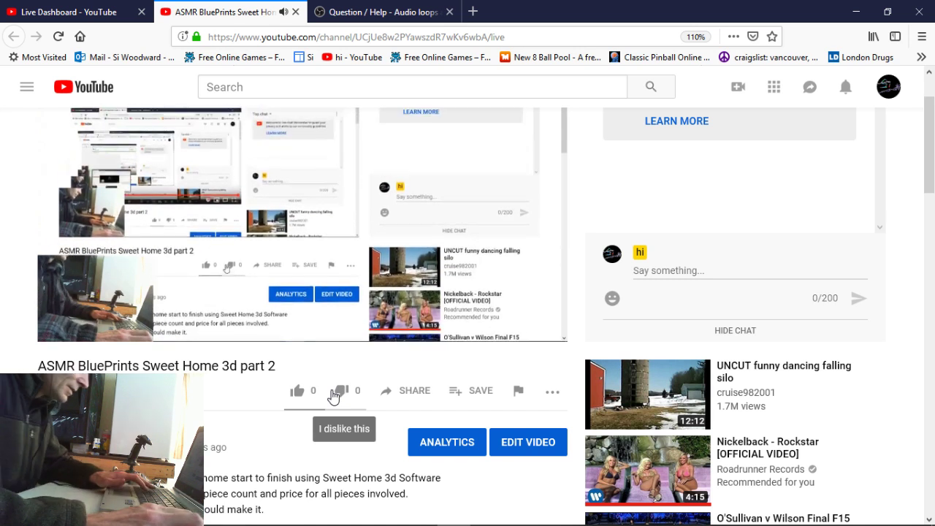
Step: Find Sweet Home 3D among the installed applications and launch it
mouse_move(561, 520)
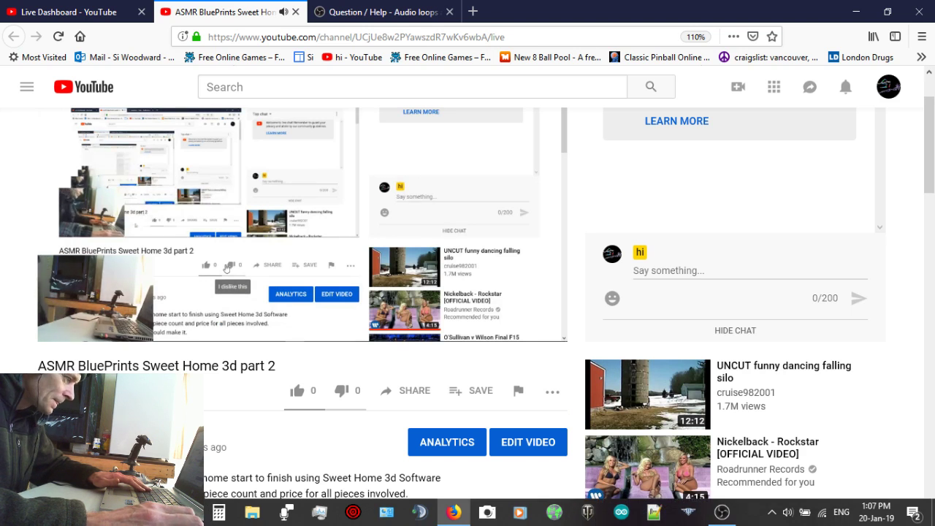
key(super)
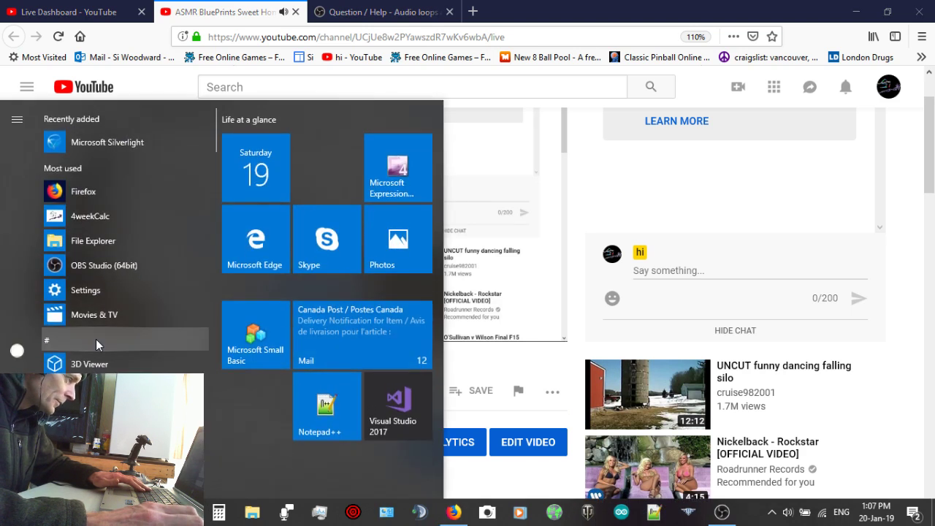
scroll(109, 243, down, 5)
scroll(107, 226, down, 15)
scroll(100, 279, down, 10)
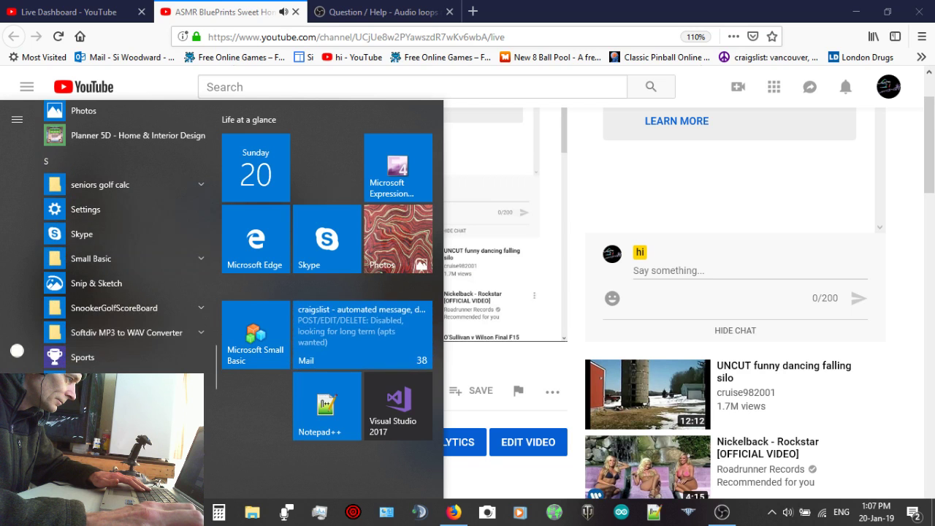
scroll(110, 241, up, 15)
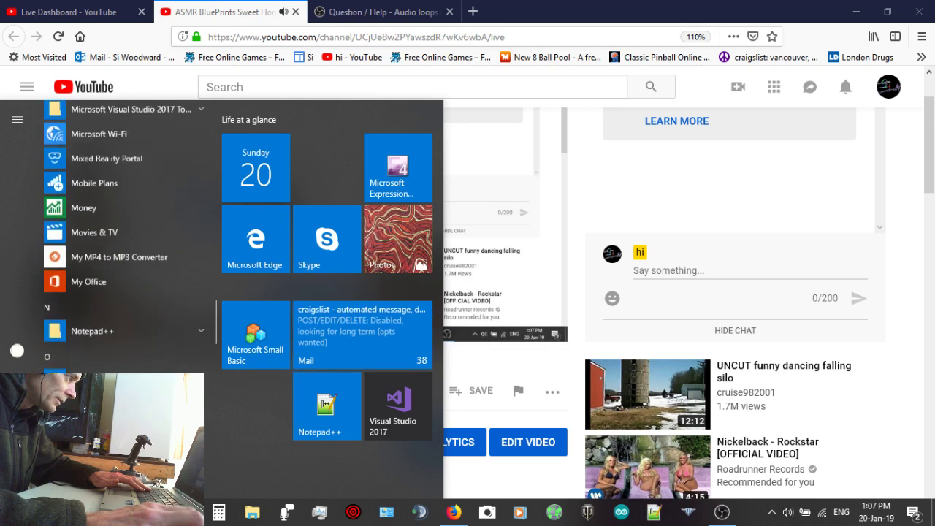
scroll(109, 241, up, 10)
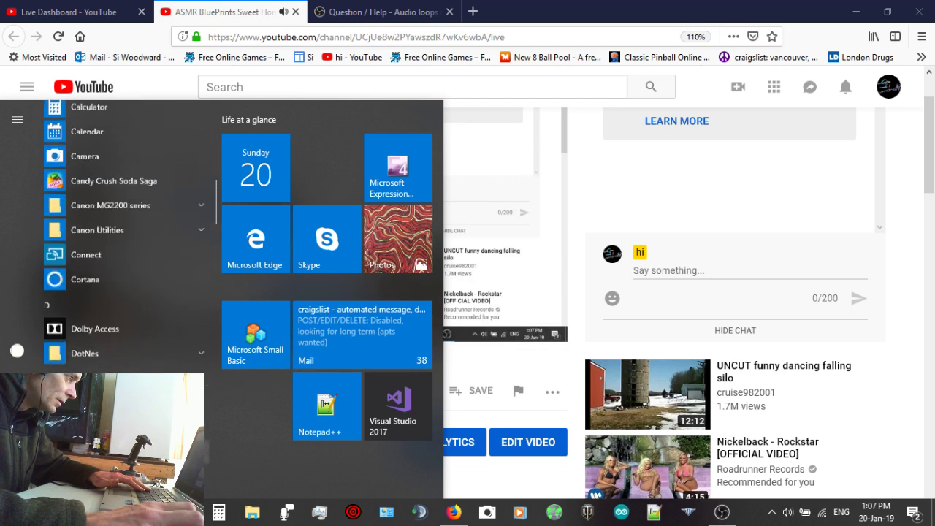
scroll(124, 241, down, 3)
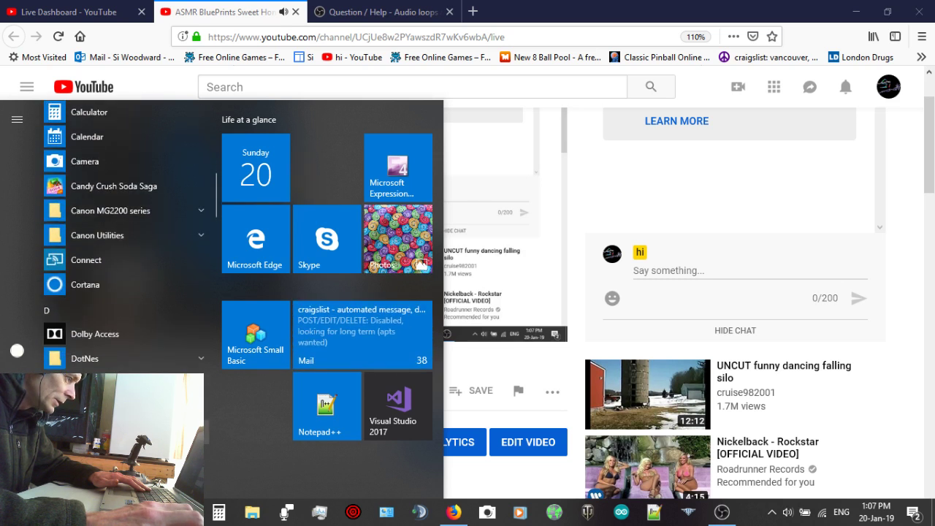
key(Escape)
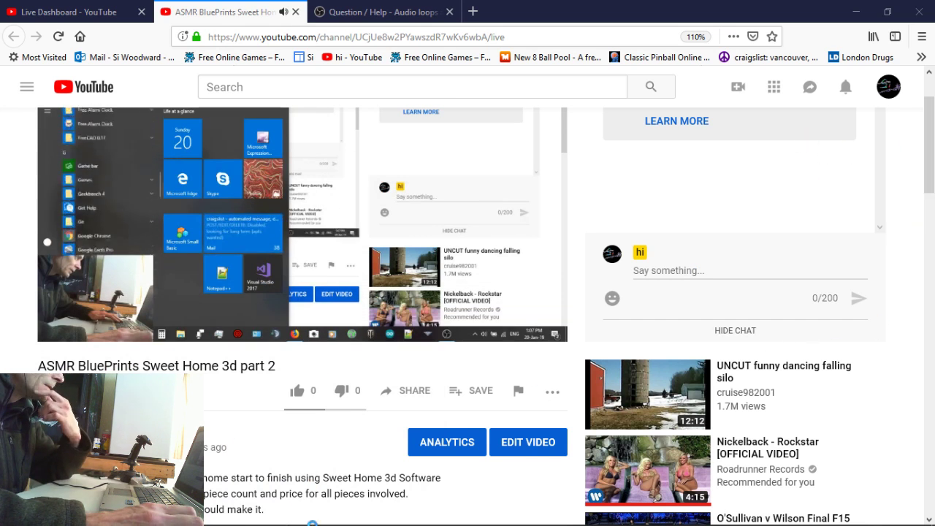
Step: Switch to OBS Studio to check the audio mixer and streaming status, and return to the stream's watch page
mouse_move(322, 517)
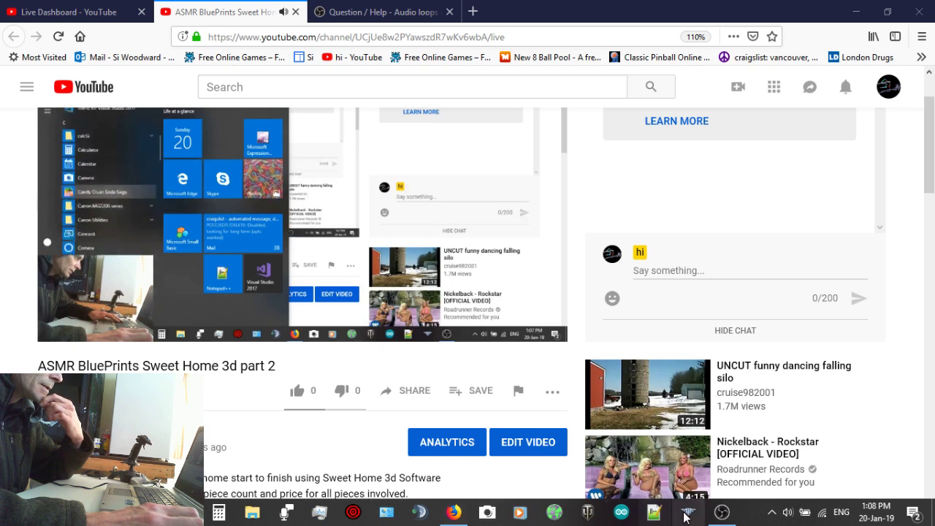
click(722, 511)
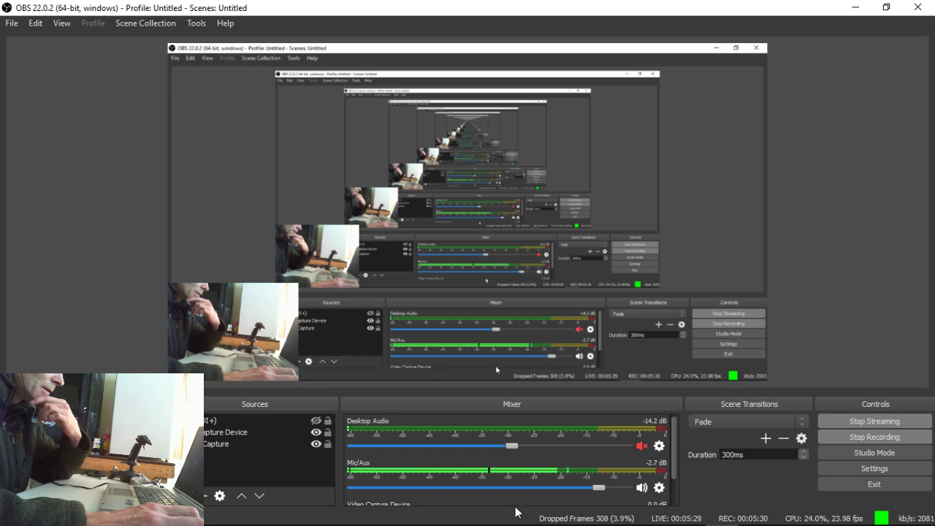
click(849, 10)
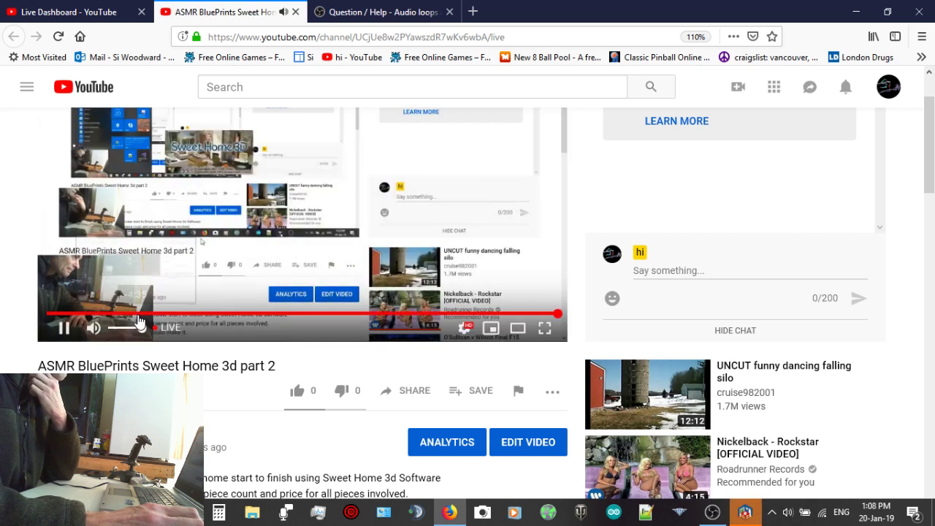
Step: Close the stream's watch page and return to the stream preview at the start of the live dashboard
click(296, 13)
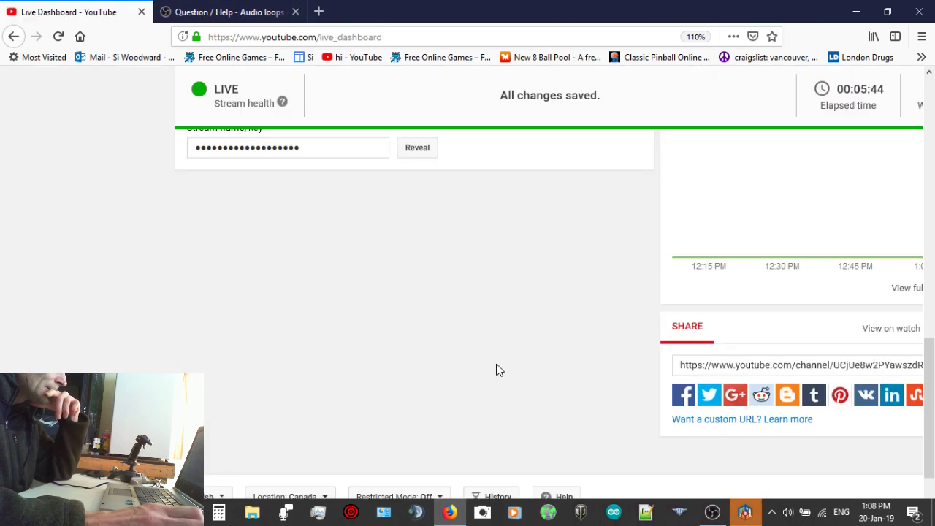
scroll(474, 335, up, 15)
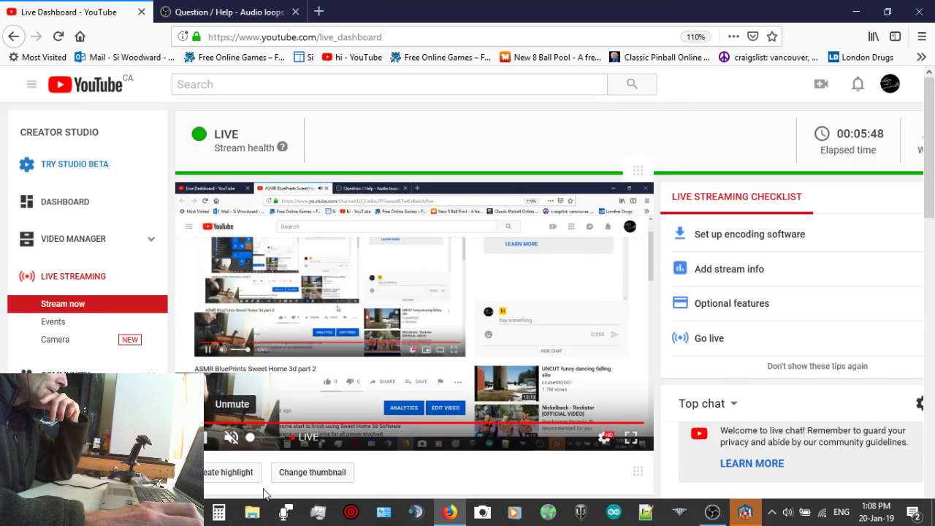
Step: Unmute the live stream preview on the dashboard and switch to the house plan in Sweet Home 3D
click(231, 437)
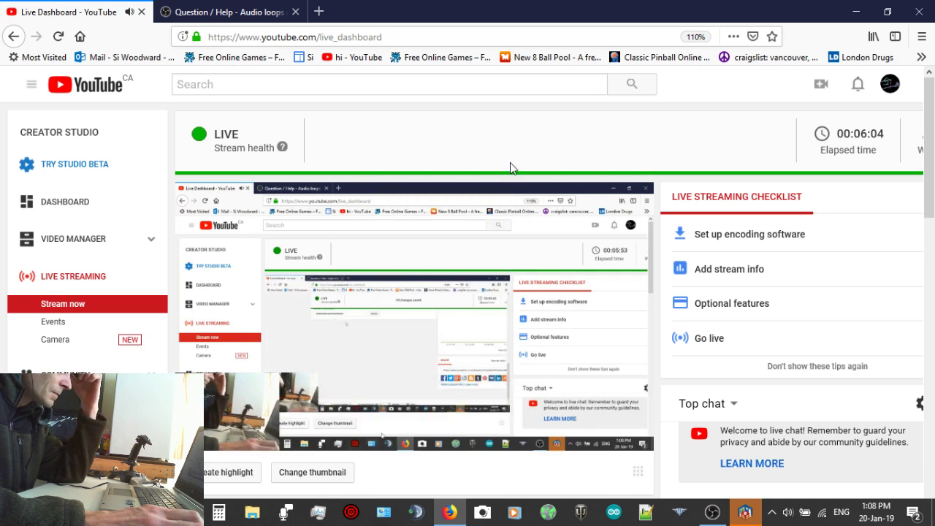
click(745, 513)
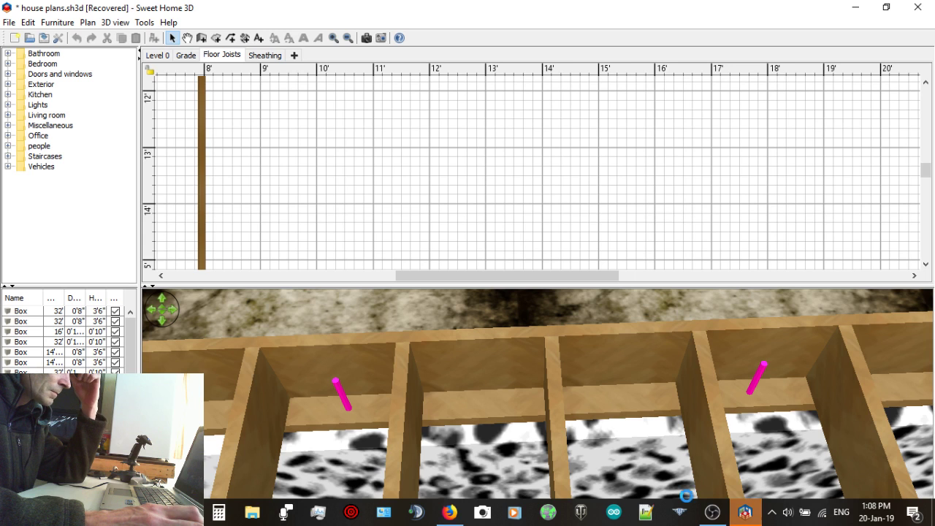
Step: Look over the floor joists of the house in the plan and in the virtual visit view
scroll(382, 314, down, 3)
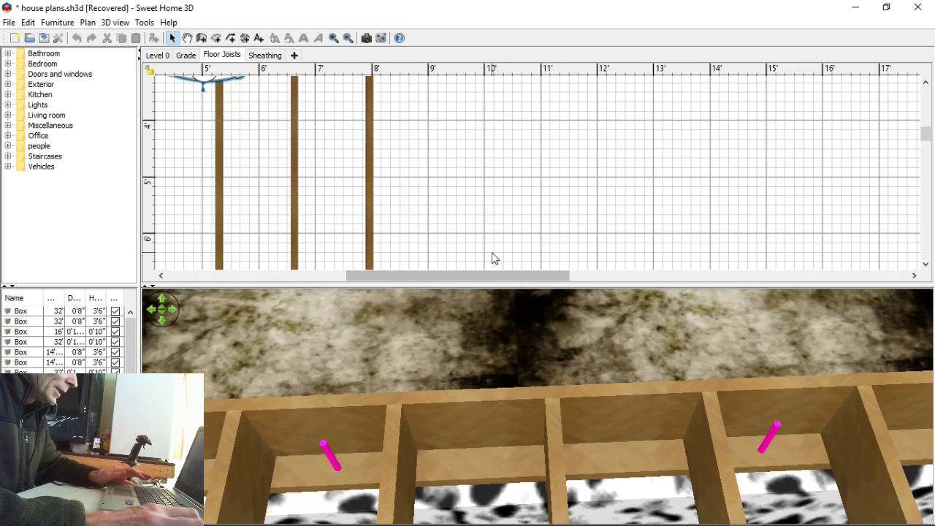
drag(496, 279, 390, 278)
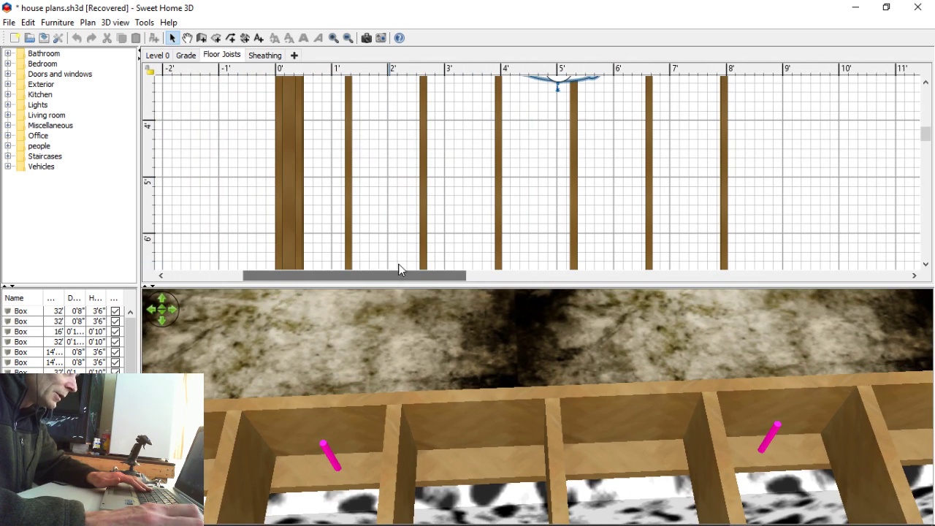
scroll(430, 226, up, 3)
scroll(461, 234, up, 2)
scroll(462, 234, down, 3)
drag(463, 366, 452, 415)
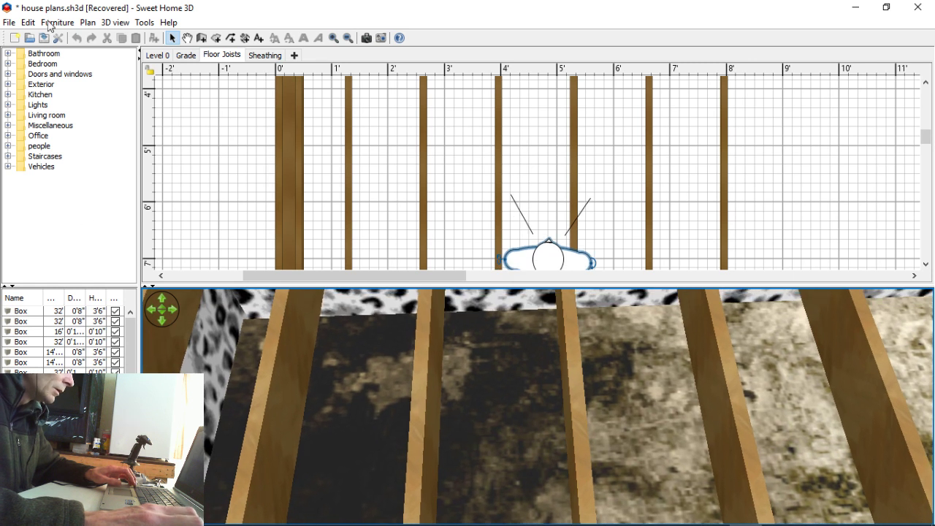
Step: Change the 3D display to the aerial view and show the whole floor joist frame on its foundation
click(144, 22)
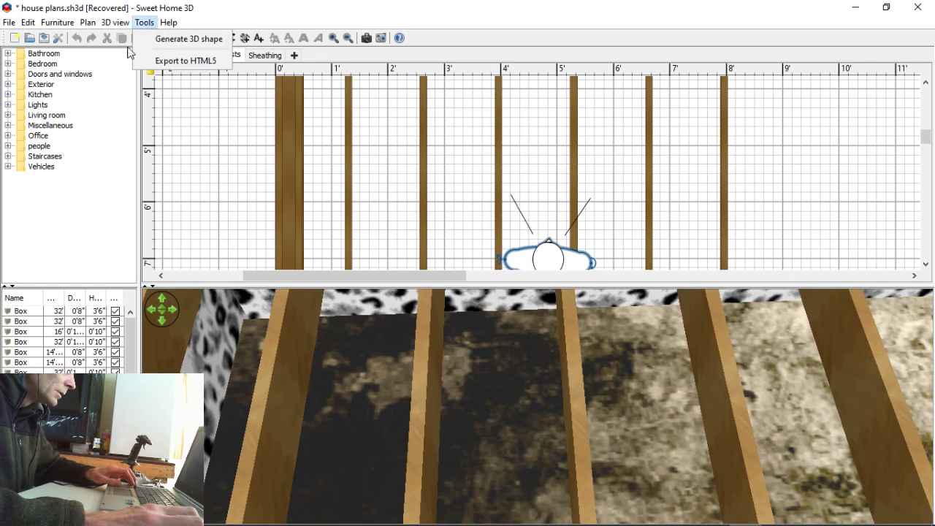
mouse_move(124, 27)
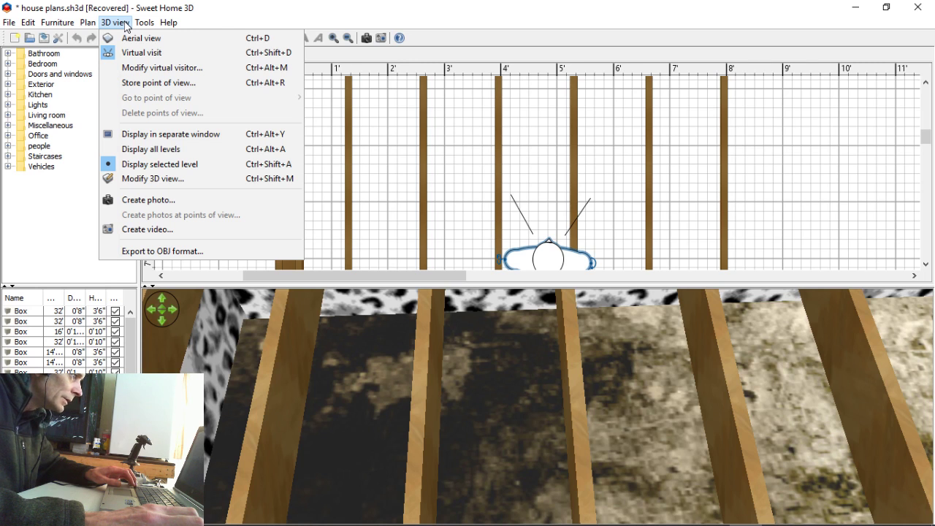
click(142, 40)
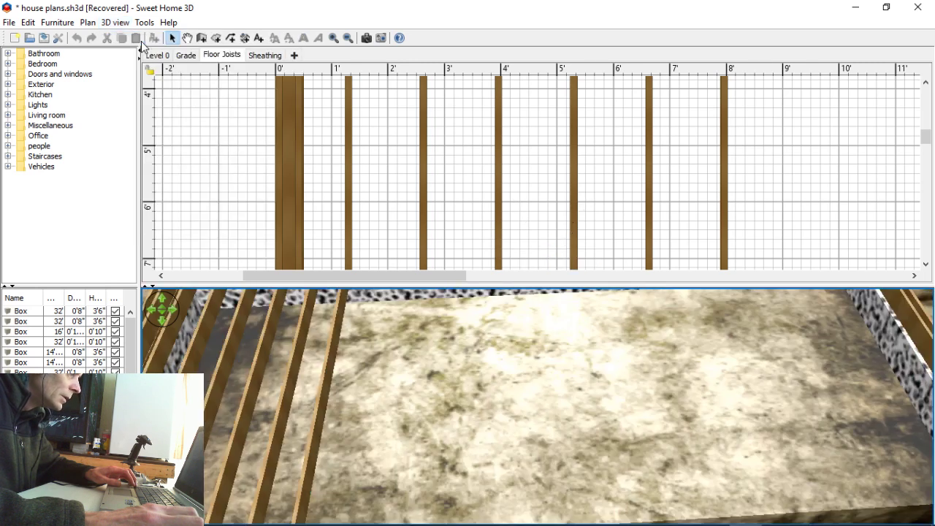
scroll(418, 330, down, 5)
drag(387, 319, 387, 379)
scroll(387, 379, down, 8)
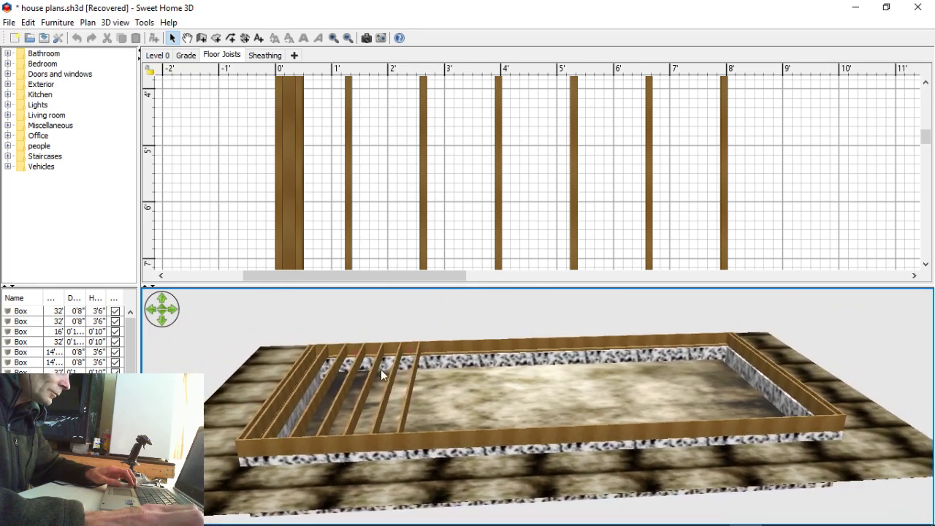
drag(378, 372, 425, 413)
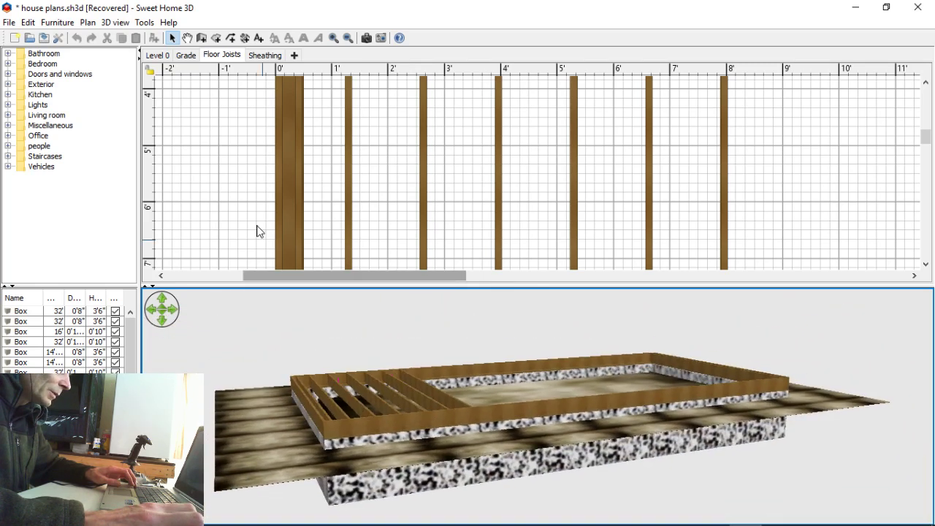
Step: Display Level 0 and turn the 3D view to face the long side of the foundation
click(157, 57)
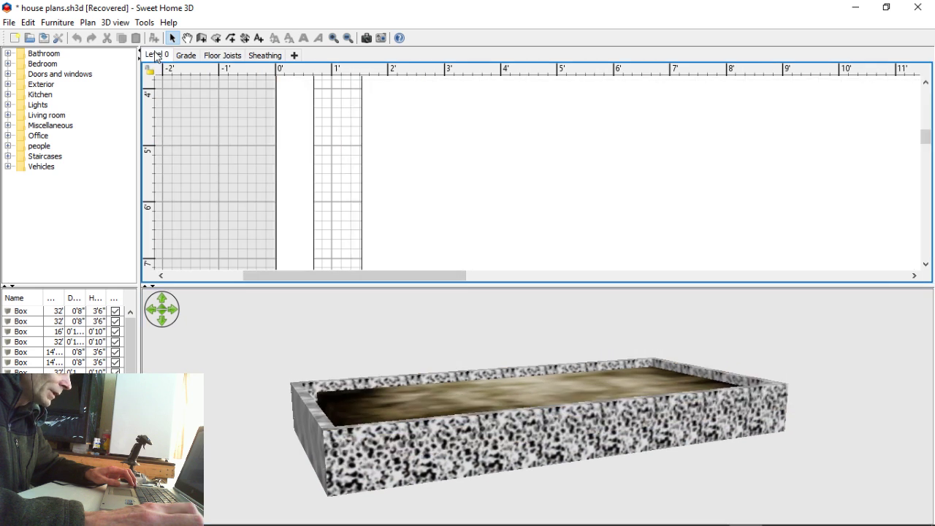
drag(391, 352, 337, 368)
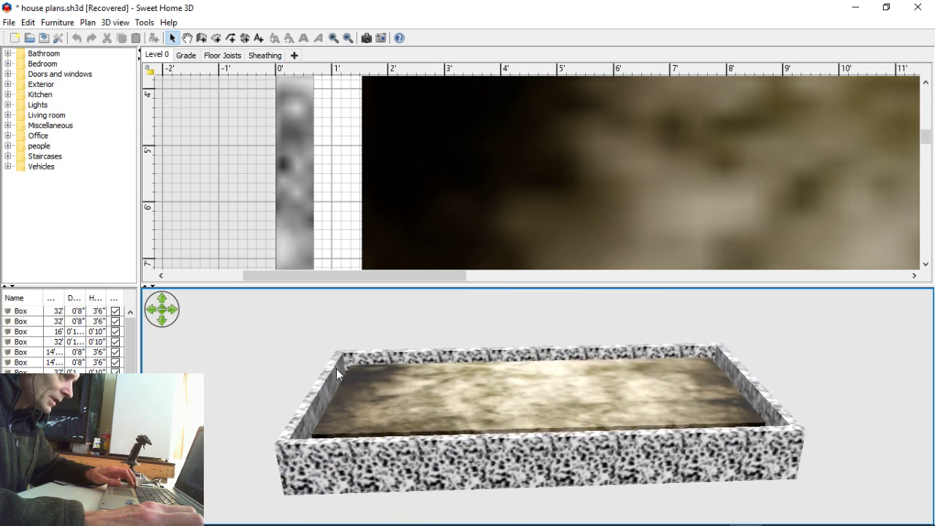
Step: Switch to Firefox to check the live stream preview, and return to the house plan in Sweet Home 3D
mouse_move(483, 510)
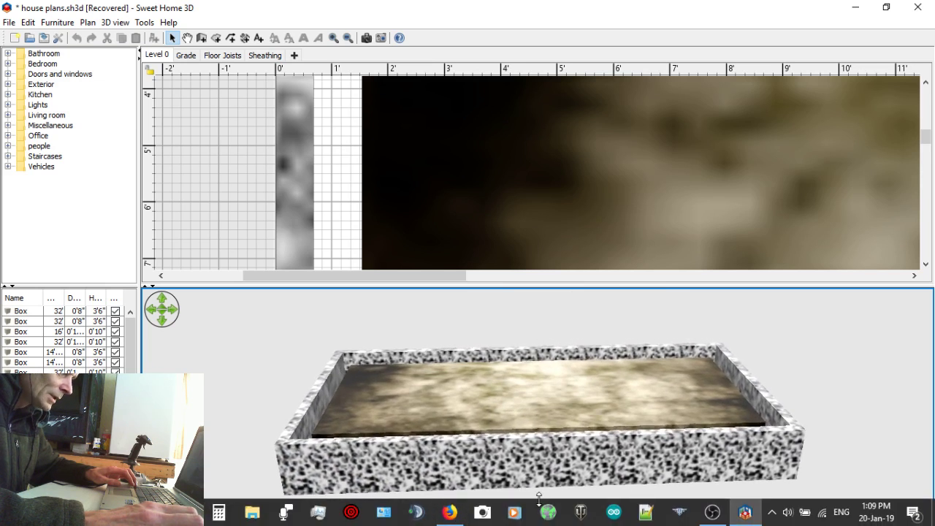
click(449, 513)
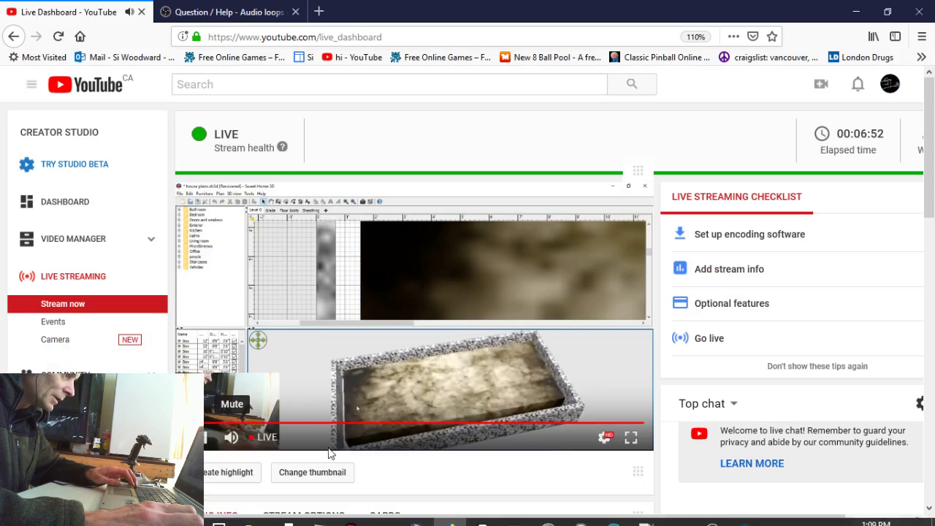
mouse_move(712, 511)
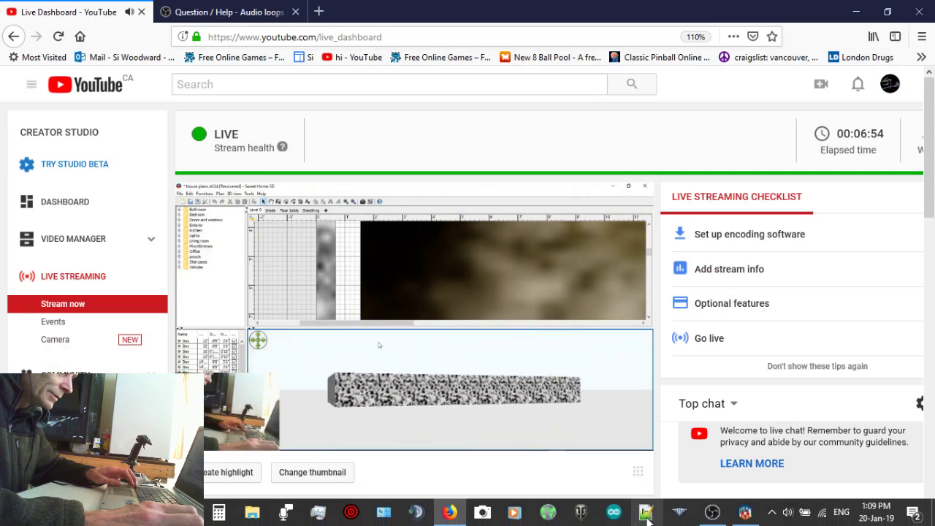
mouse_move(742, 515)
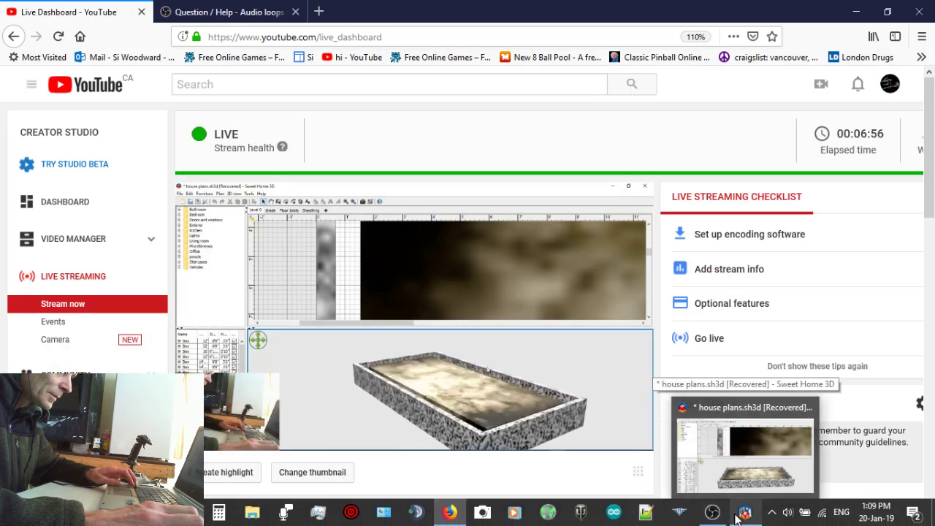
click(741, 515)
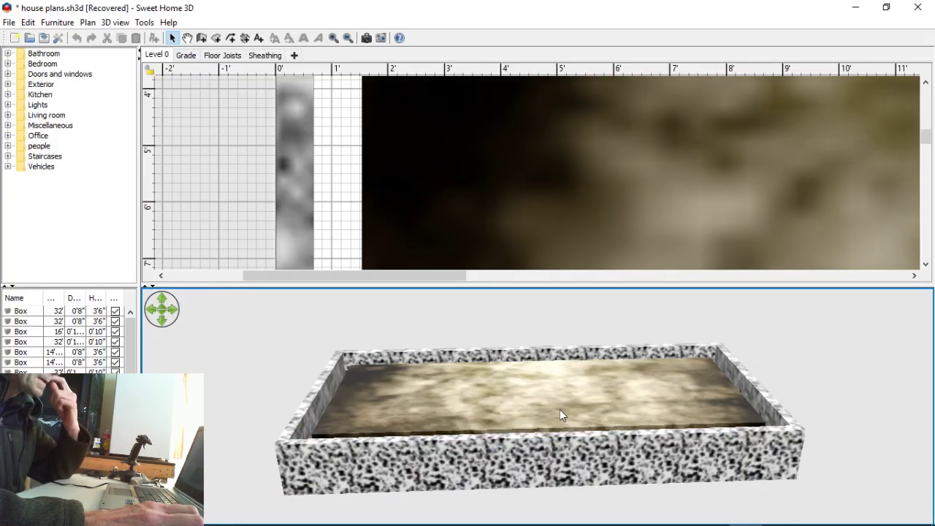
Step: Dimension the full outer length of the foundation's north wall, placing the dimension line about 3' outside the wall
drag(553, 396, 488, 464)
scroll(388, 173, down, 3)
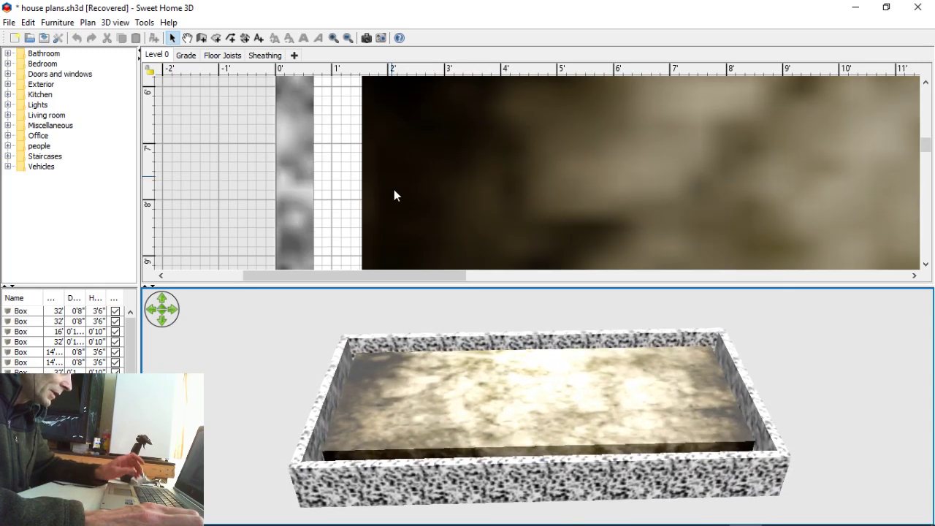
ctrl+scroll(387, 208, down, 3)
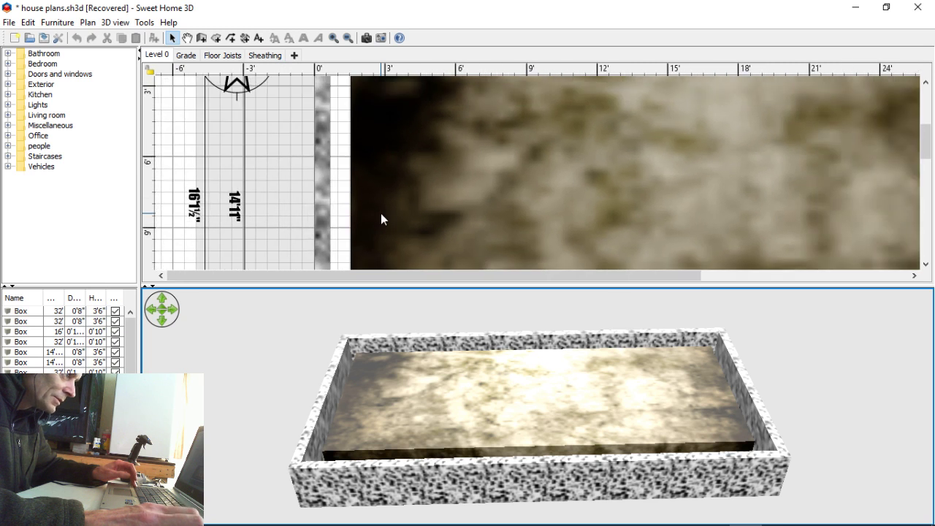
ctrl+scroll(380, 211, down, 2)
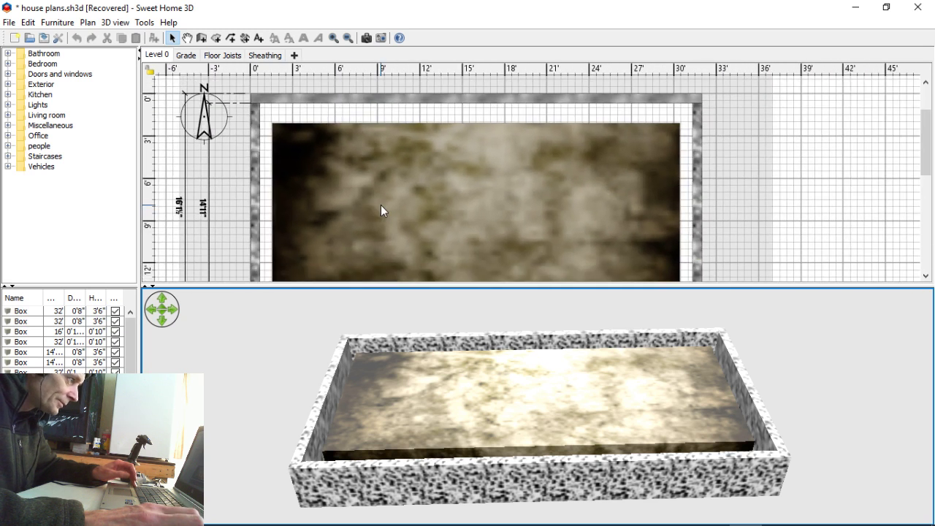
ctrl+scroll(380, 207, down, 1)
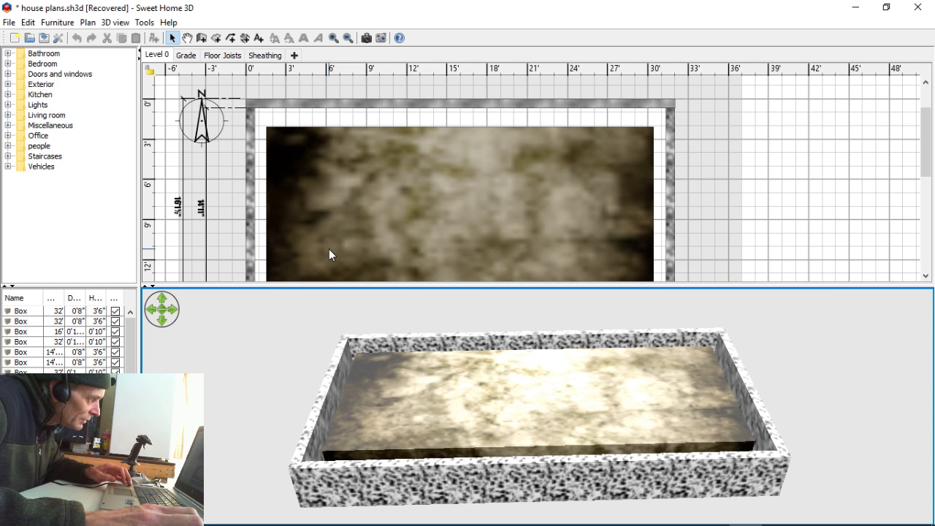
scroll(325, 214, down, 1)
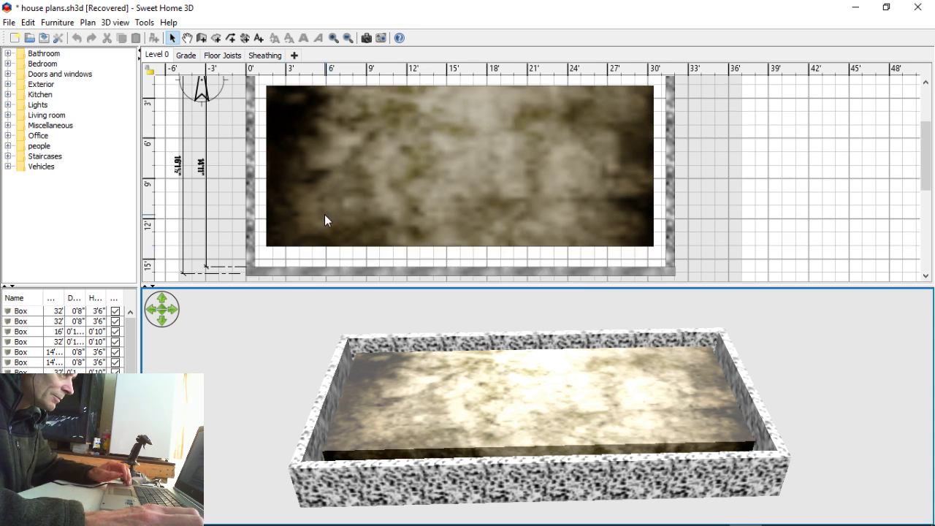
scroll(325, 214, up, 2)
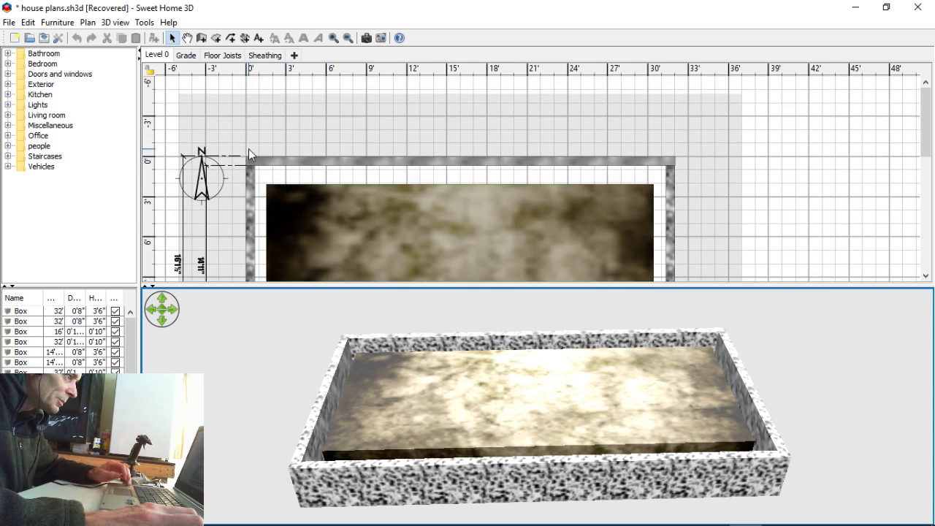
click(219, 39)
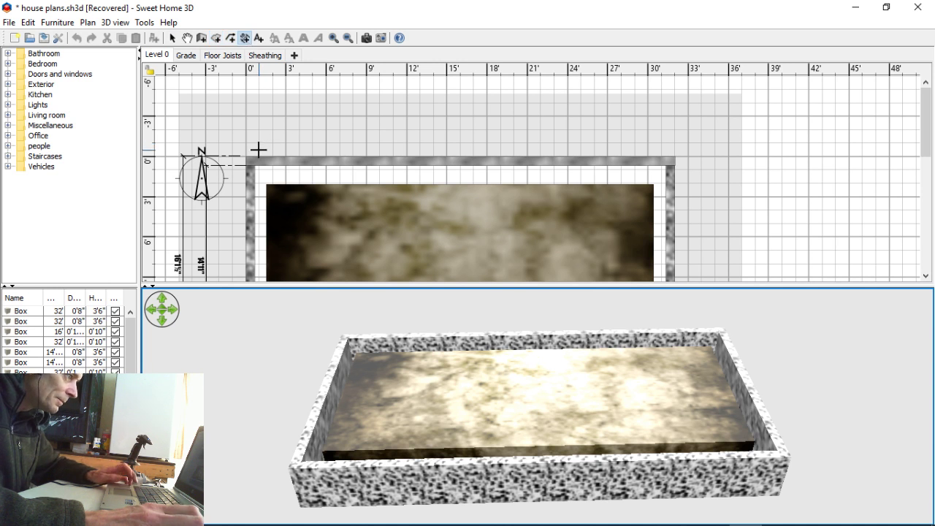
scroll(260, 147, up, 2)
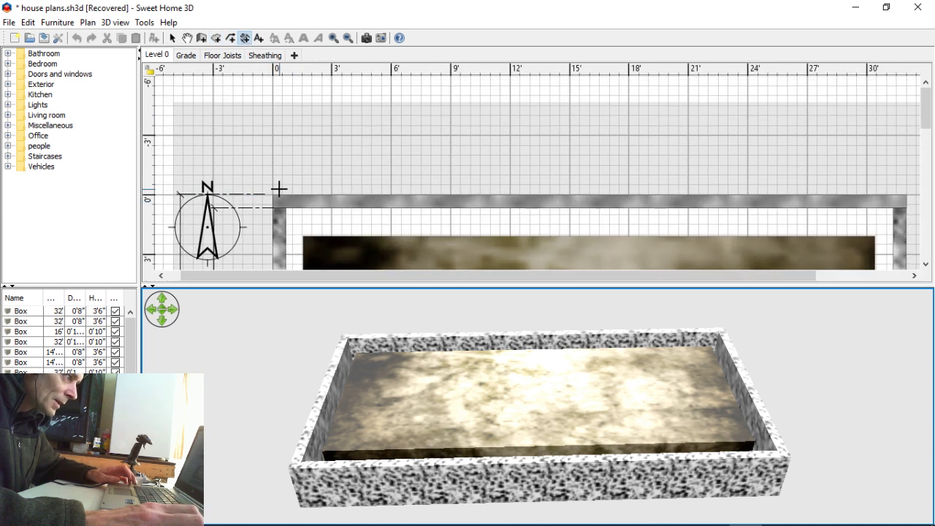
double_click(273, 197)
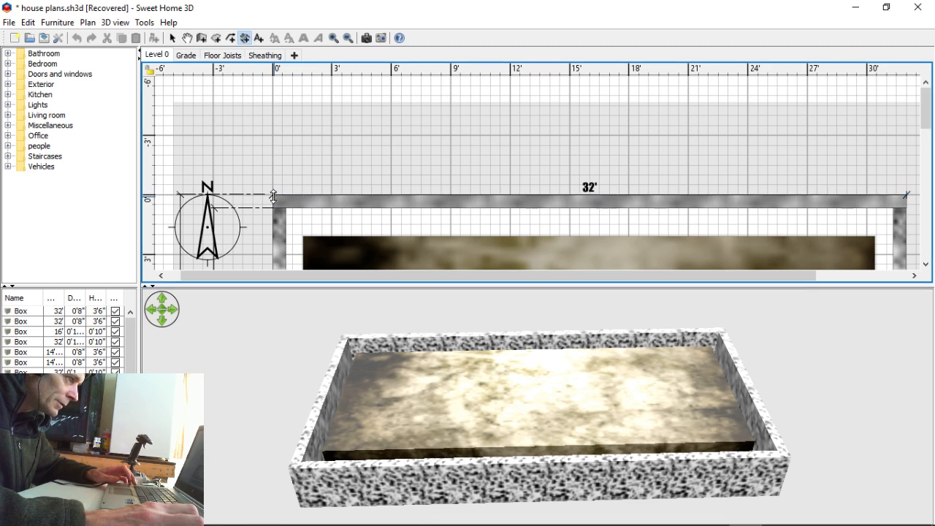
click(275, 132)
Step: Examine the Level 0 foundation plan from the dimensioned north wall down to the south wall
scroll(679, 169, down, 3)
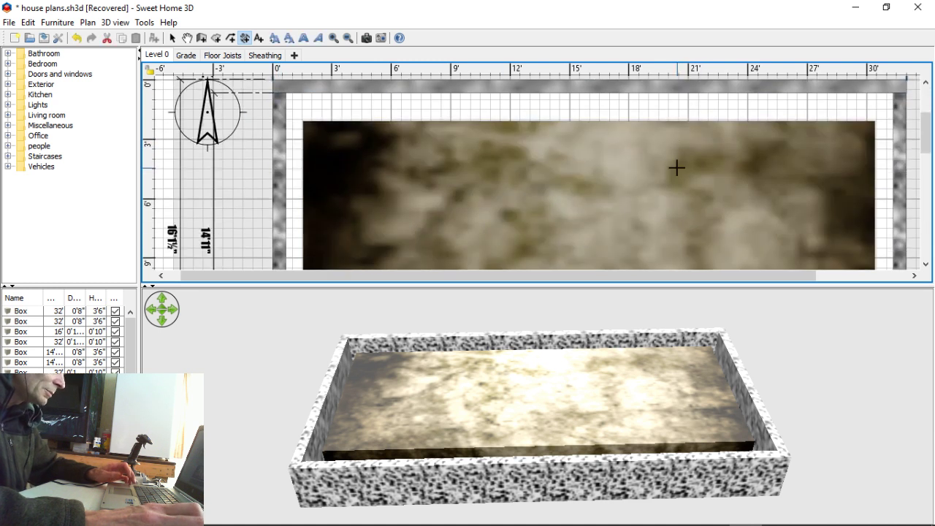
scroll(476, 246, down, 1)
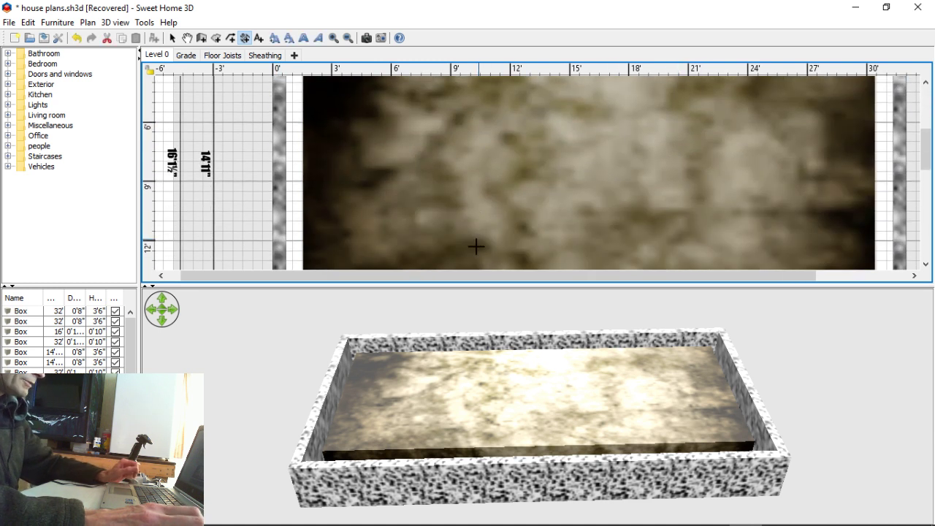
scroll(468, 255, up, 1)
scroll(365, 307, up, 1)
scroll(379, 280, up, 1)
scroll(376, 259, up, 2)
scroll(414, 236, down, 4)
scroll(418, 235, down, 2)
scroll(417, 233, up, 4)
scroll(417, 236, down, 2)
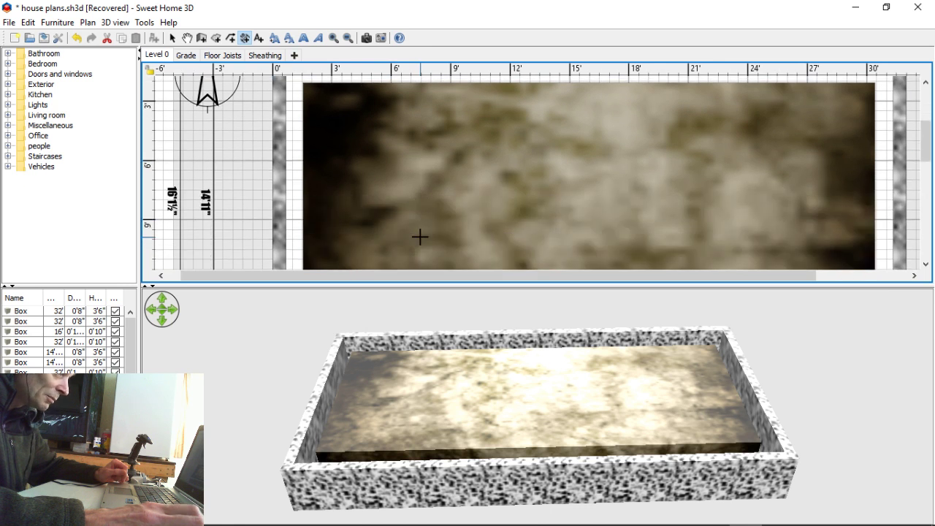
scroll(419, 236, down, 2)
scroll(488, 247, down, 1)
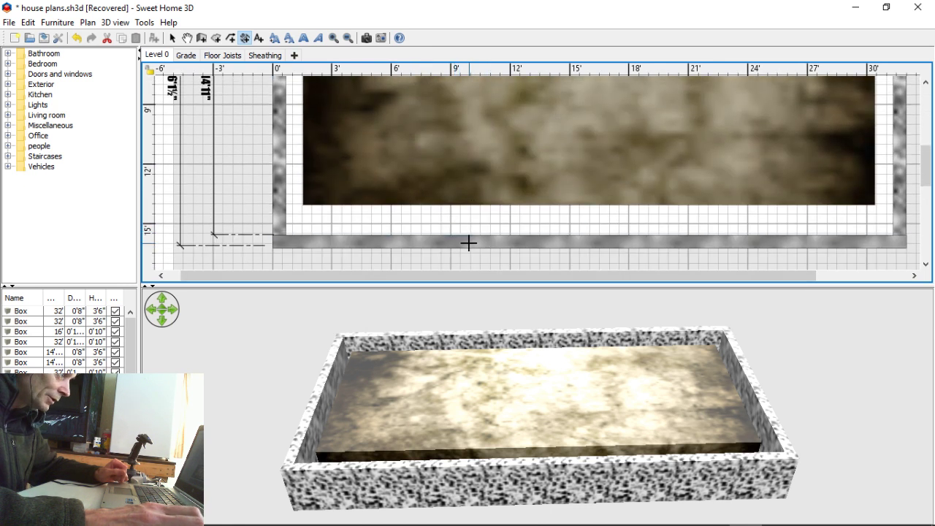
scroll(460, 242, up, 3)
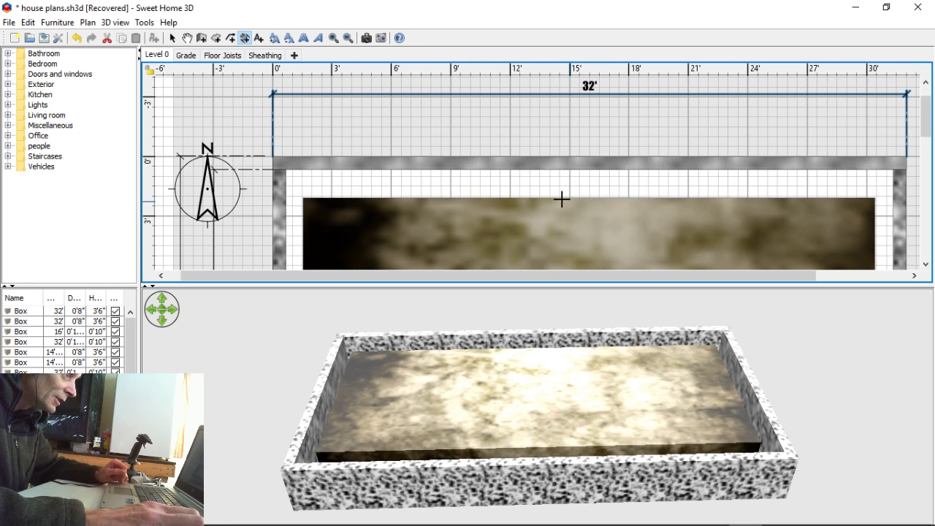
scroll(546, 214, down, 3)
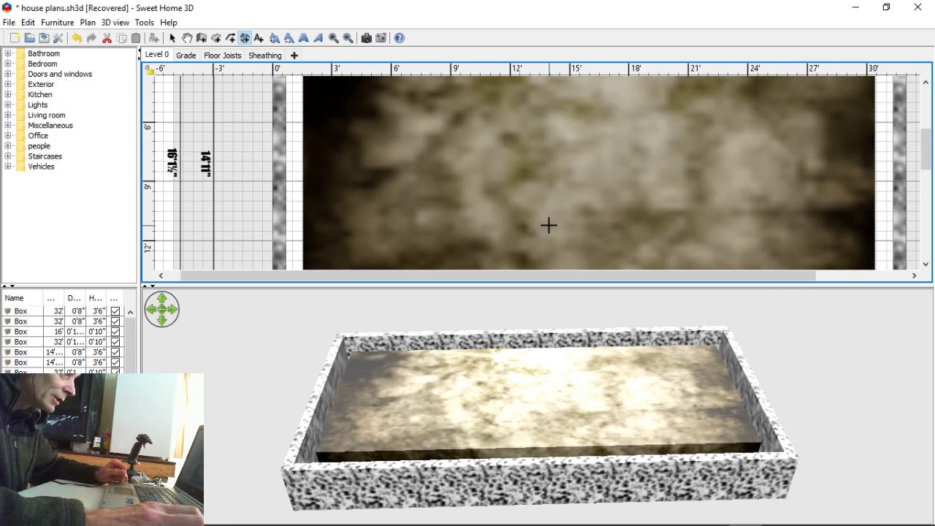
scroll(539, 225, down, 1)
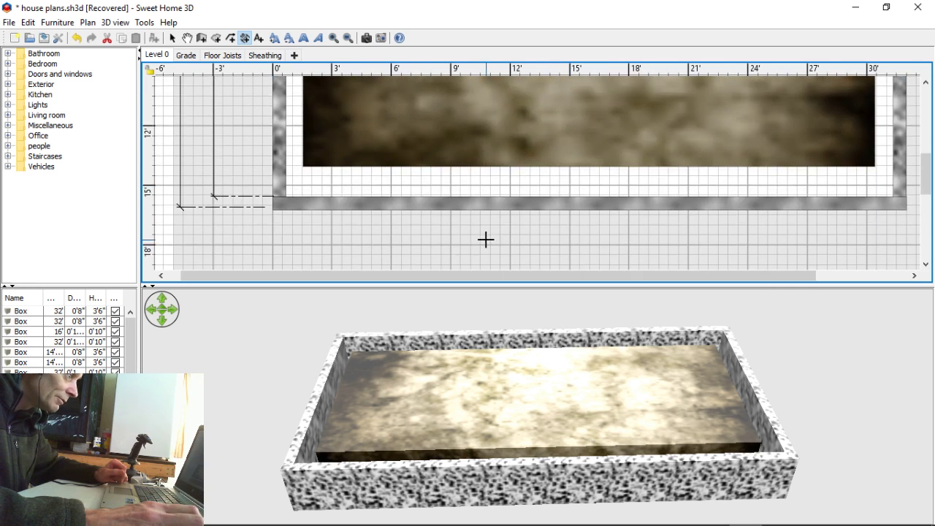
scroll(486, 239, up, 6)
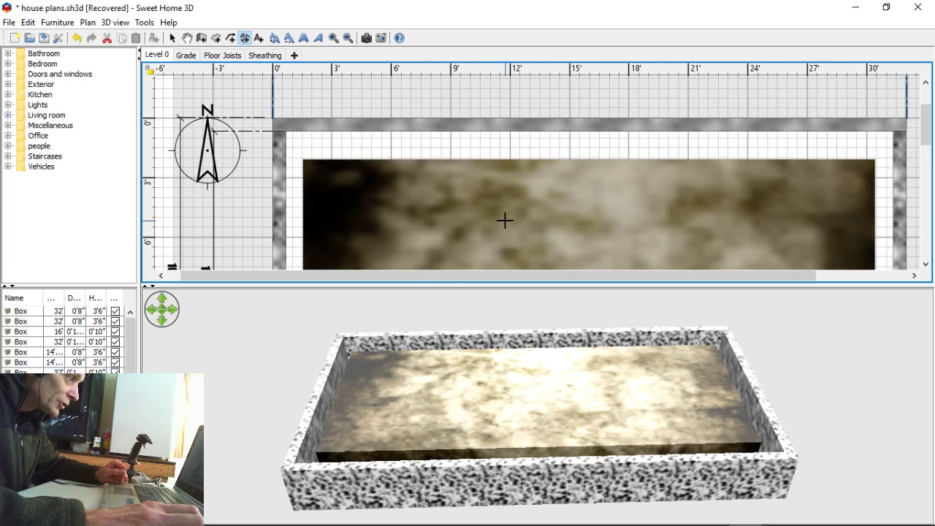
scroll(530, 241, down, 1)
scroll(611, 227, down, 1)
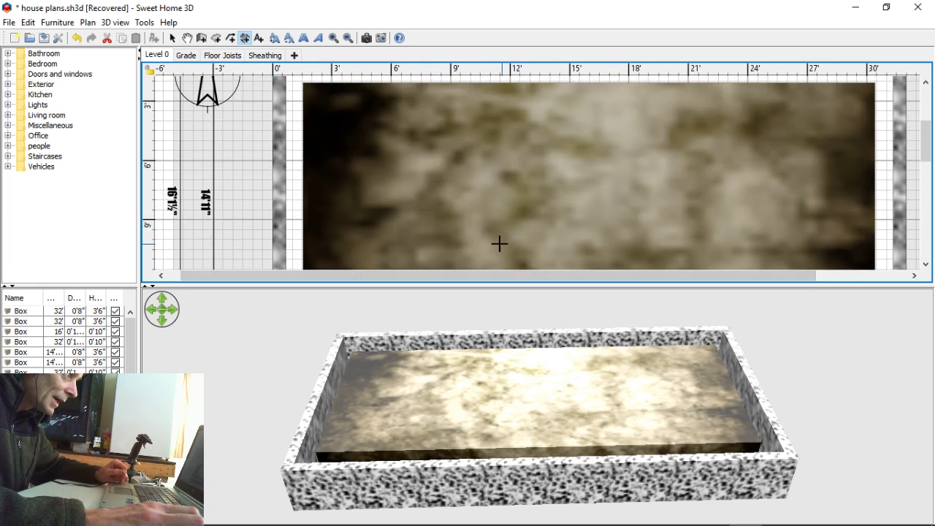
Step: Rename Level 0 as Foundation Walls
scroll(500, 244, up, 1)
double_click(161, 56)
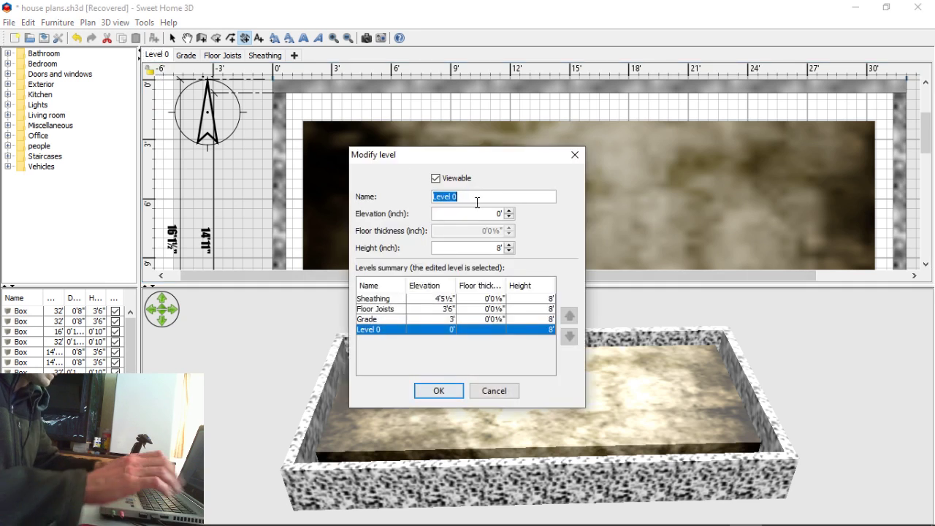
key(BackSpace)
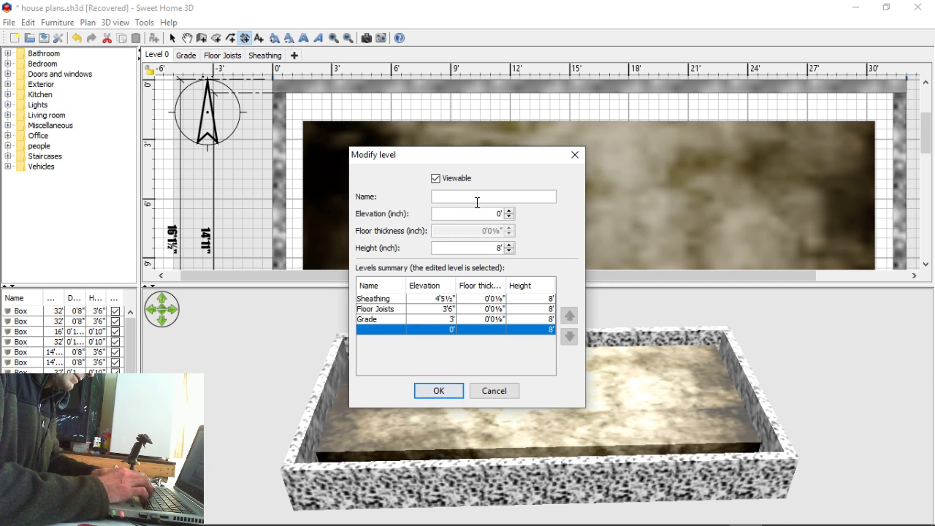
text(Foundat)
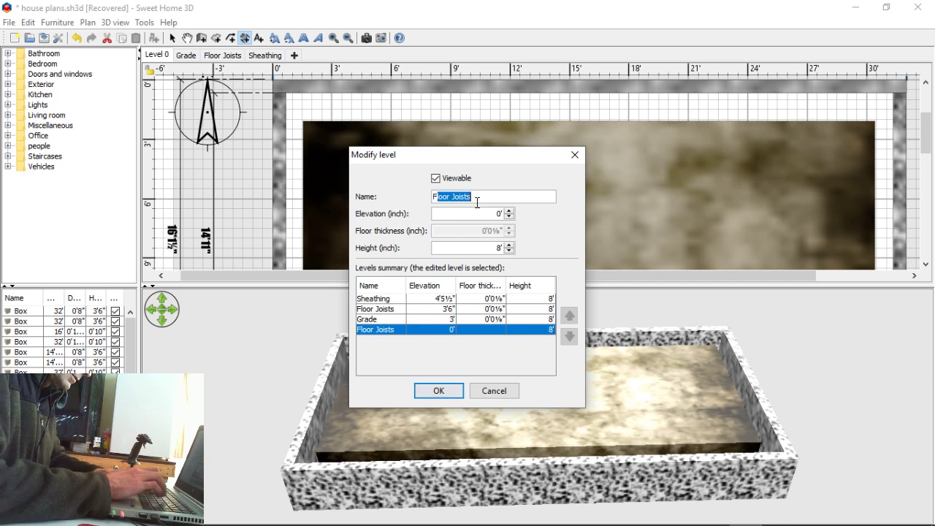
text(ion )
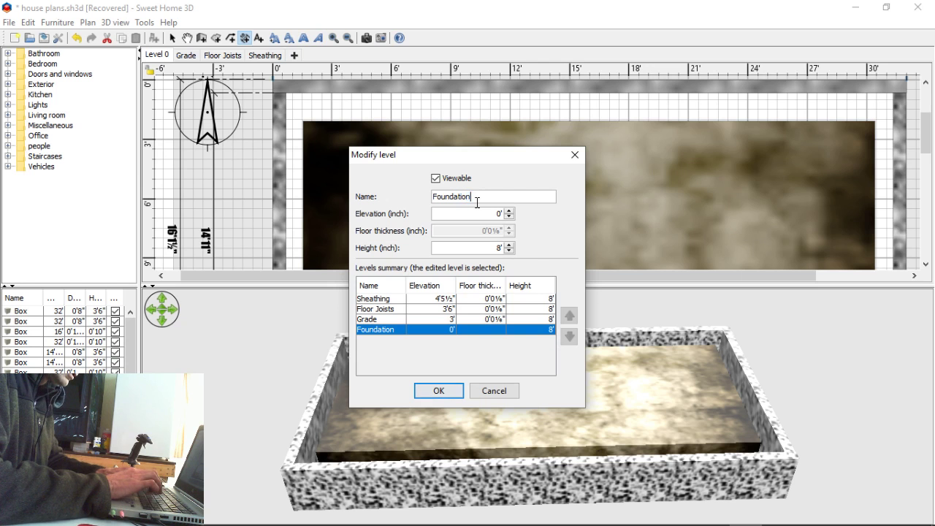
text(Walls)
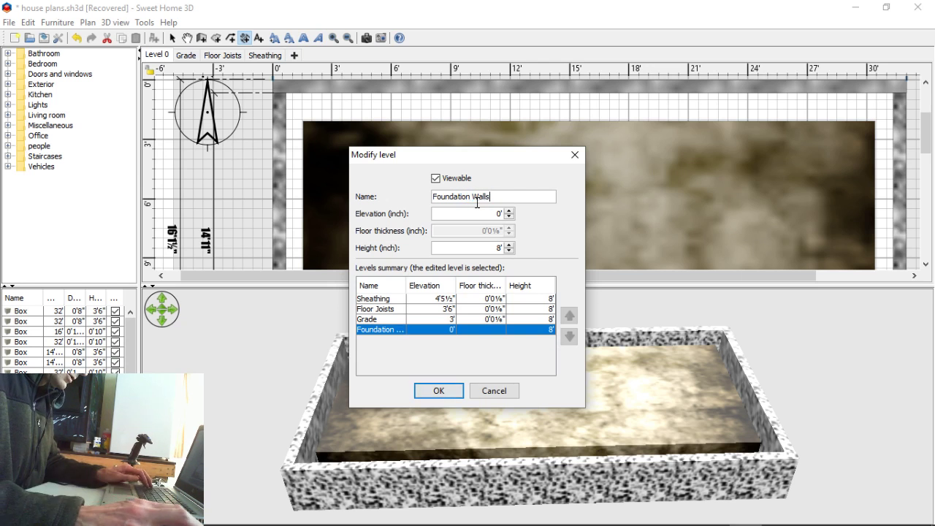
click(430, 392)
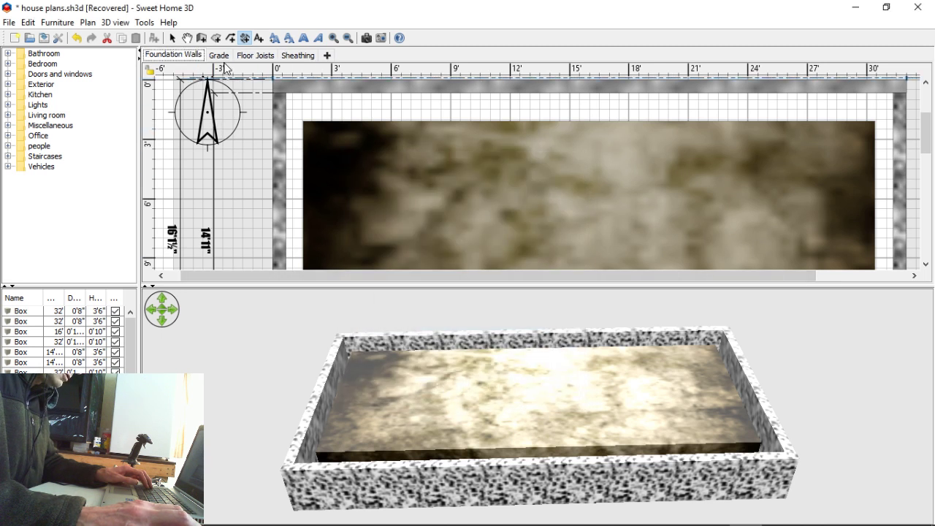
Step: Display the Grade level and examine how the foundation walls sit relative to the surrounding grade surface
drag(332, 393, 304, 370)
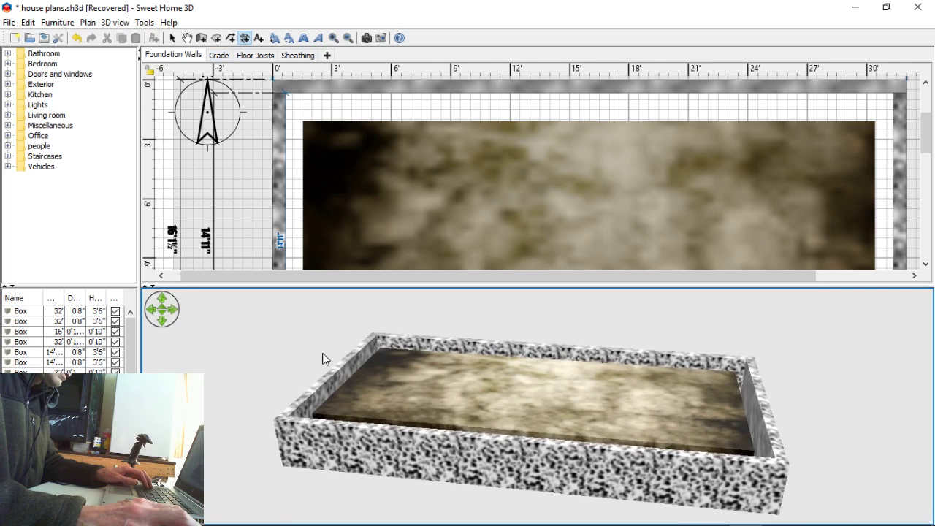
click(220, 56)
drag(353, 387, 418, 364)
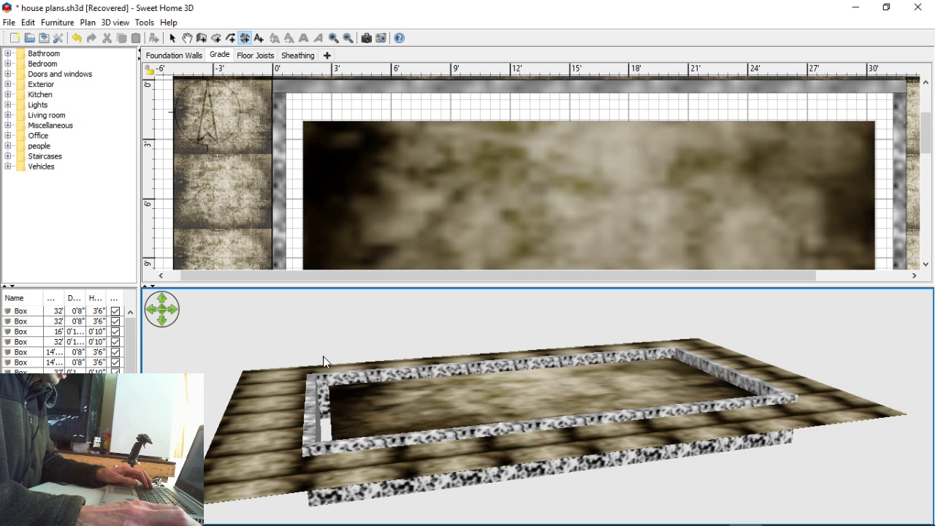
scroll(323, 349, up, 1)
scroll(323, 349, up, 1)
scroll(328, 175, up, 2)
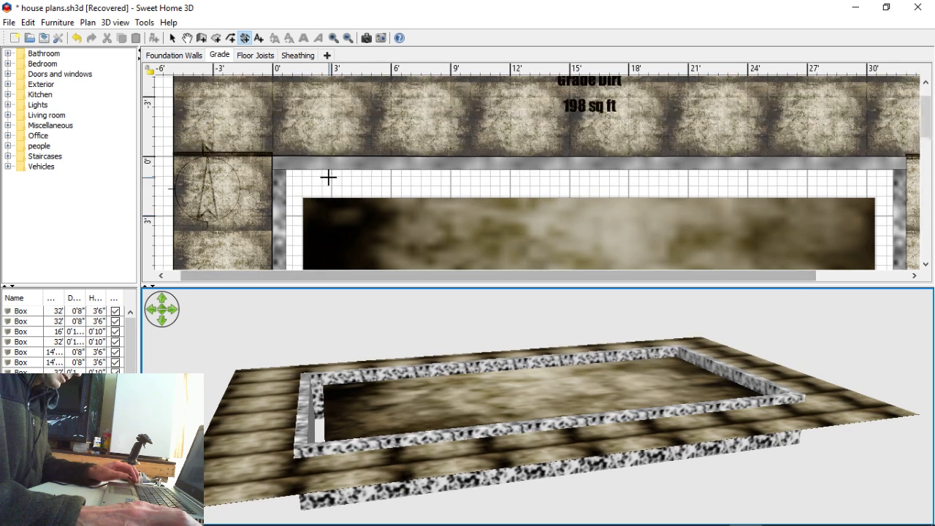
scroll(328, 175, down, 1)
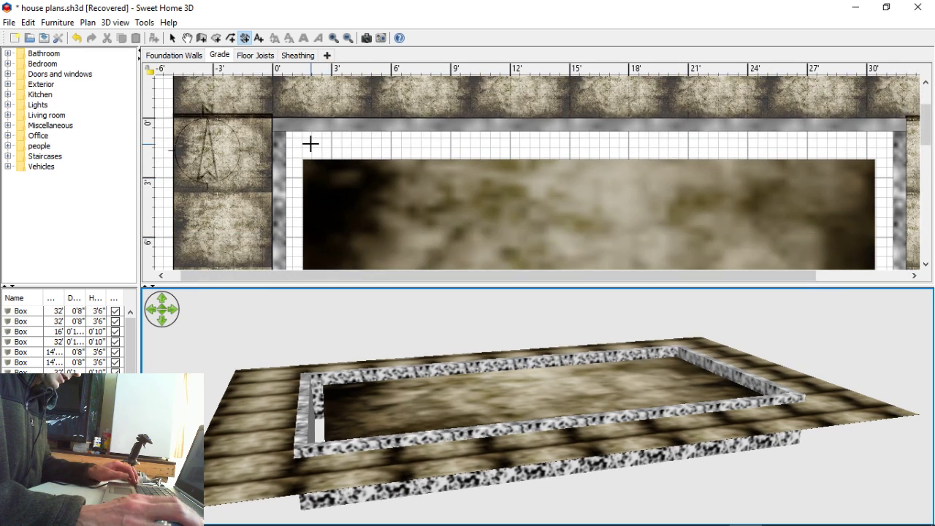
Step: Set the height of the foundation's north wall box to 4'
click(172, 38)
click(304, 152)
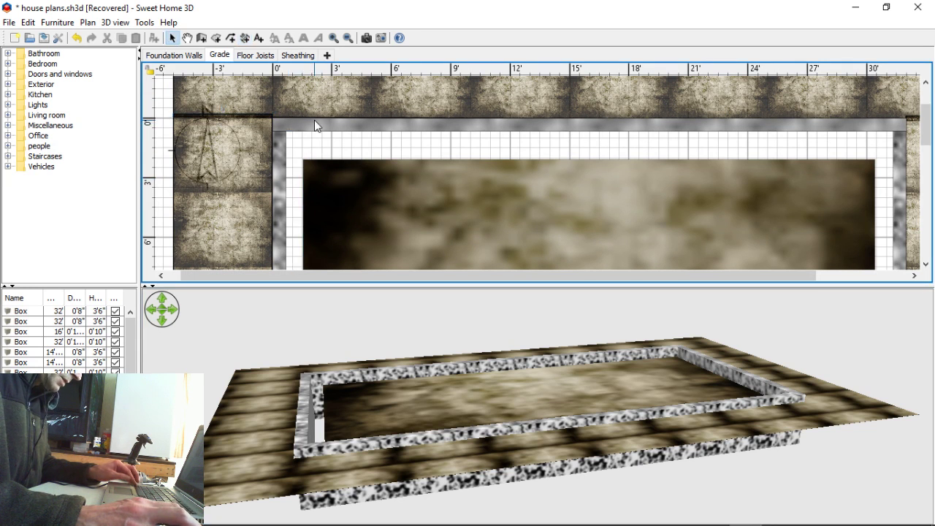
click(315, 121)
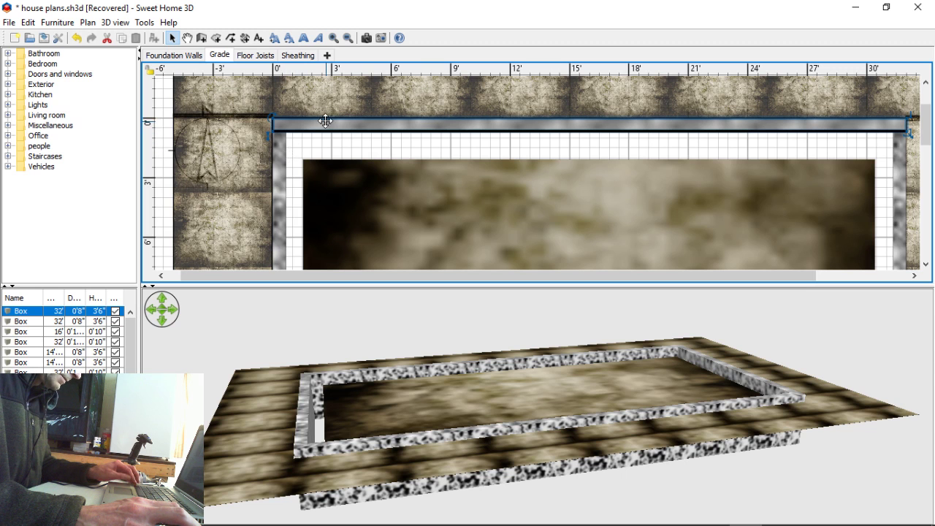
double_click(323, 122)
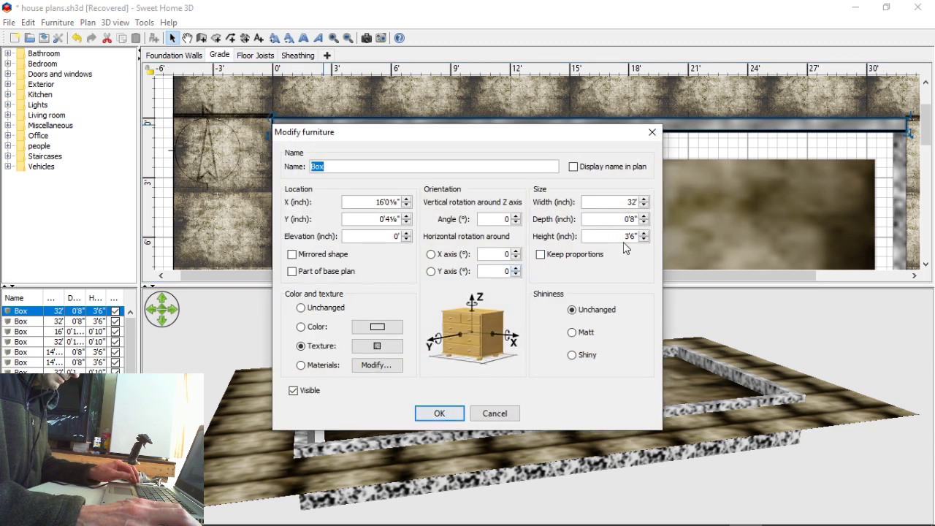
drag(626, 239, 650, 239)
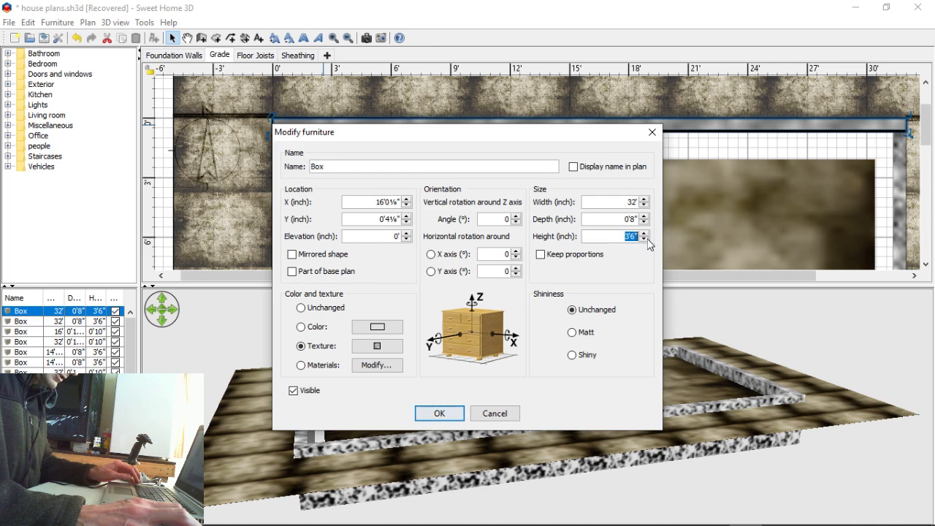
text(4')
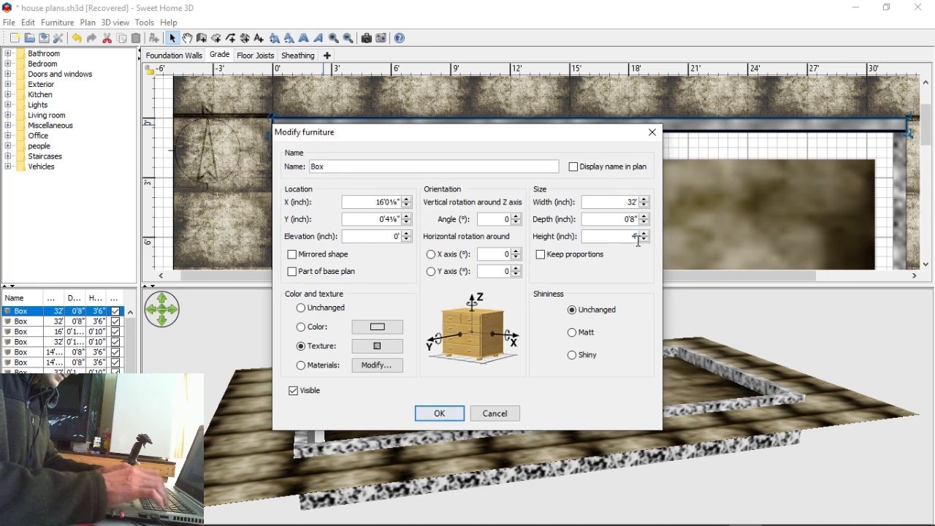
key(Return)
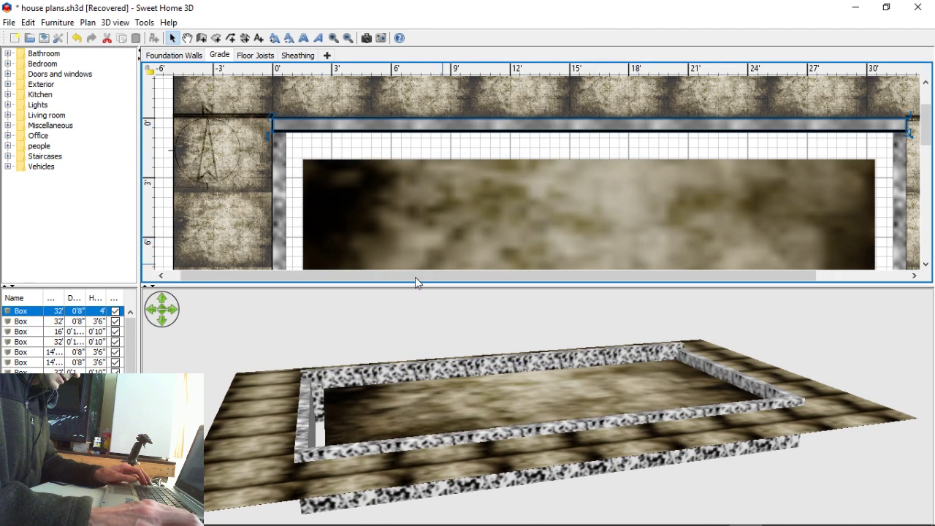
Step: Set the height of the foundation's west wall box to 4'
click(277, 206)
double_click(278, 206)
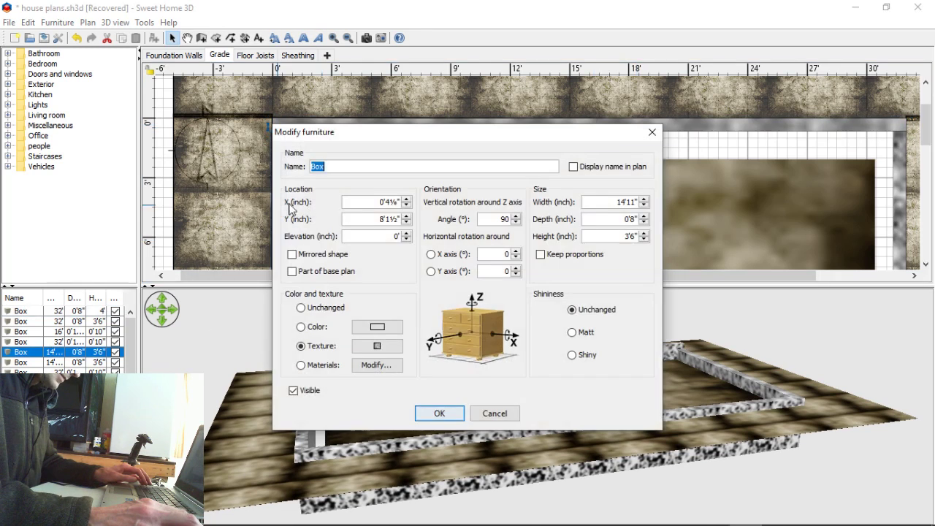
click(626, 235)
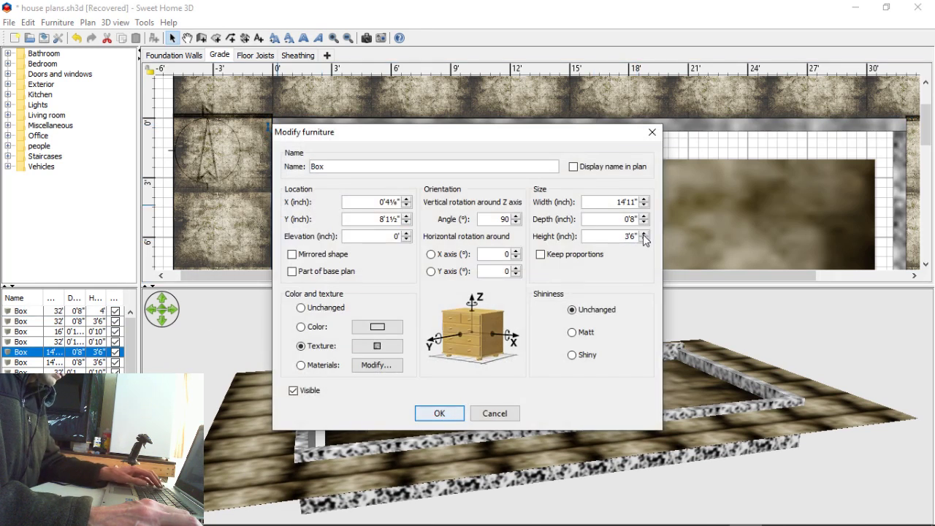
text(4)
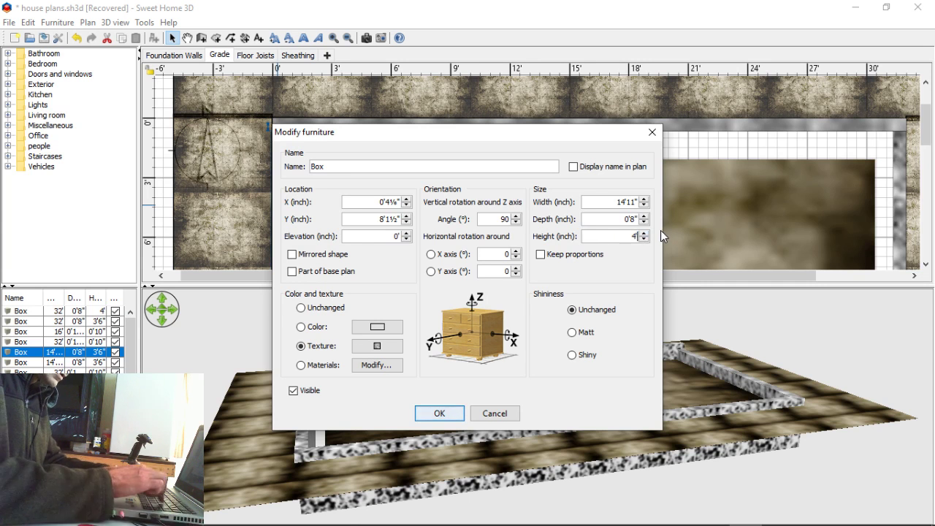
key(Return)
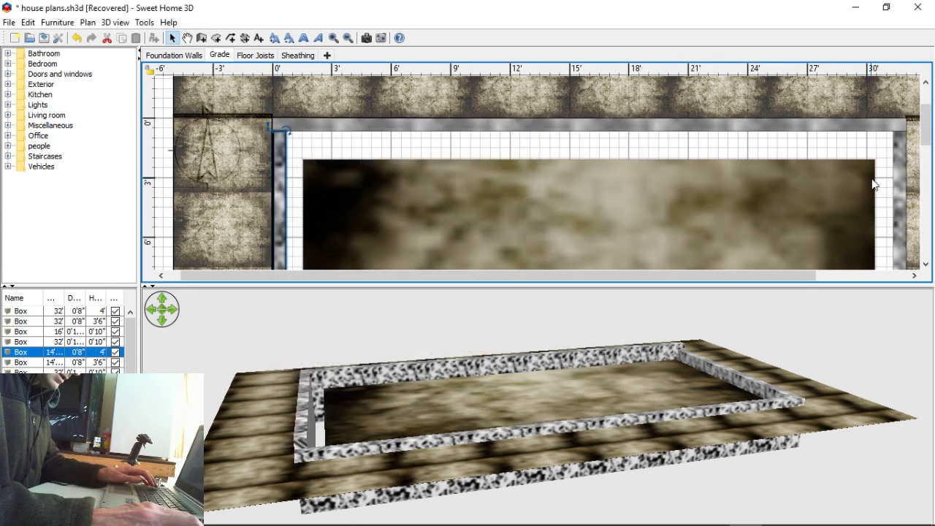
Step: Set the height of the foundation's east wall box to 4'
click(903, 207)
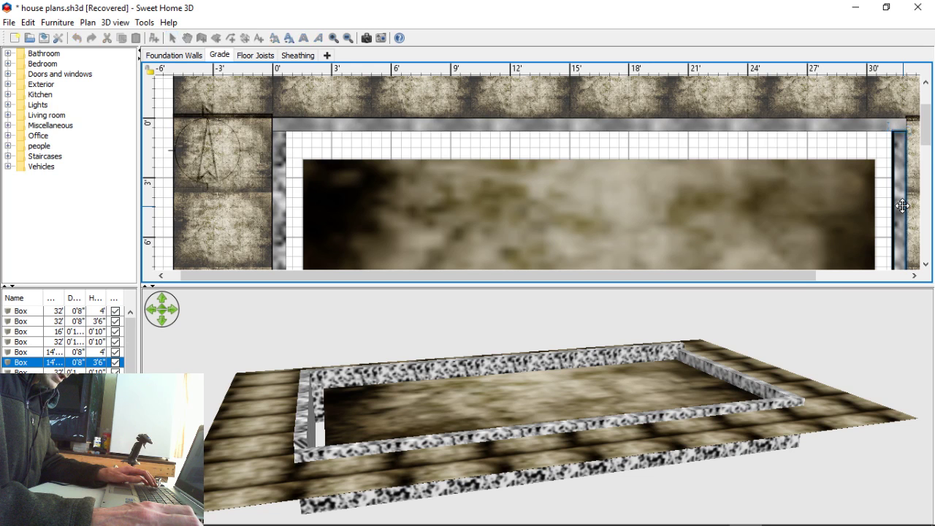
double_click(903, 206)
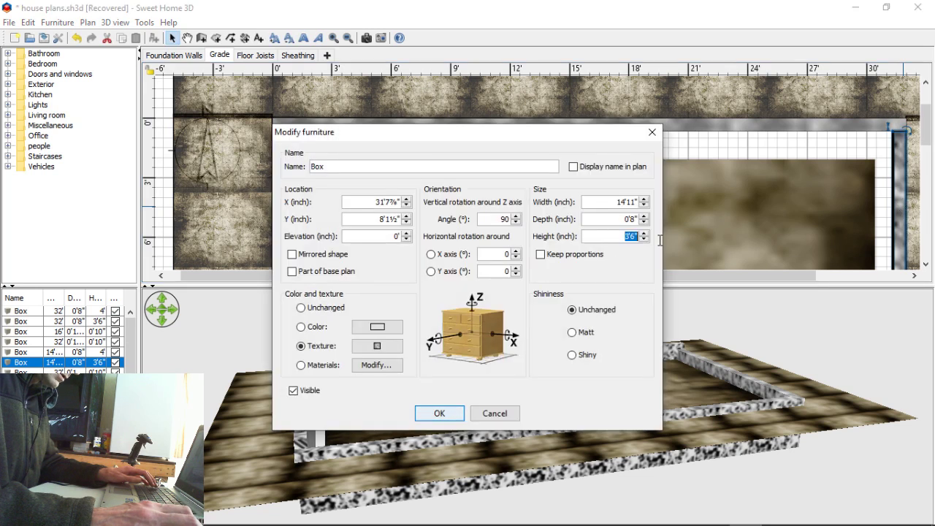
text(4')
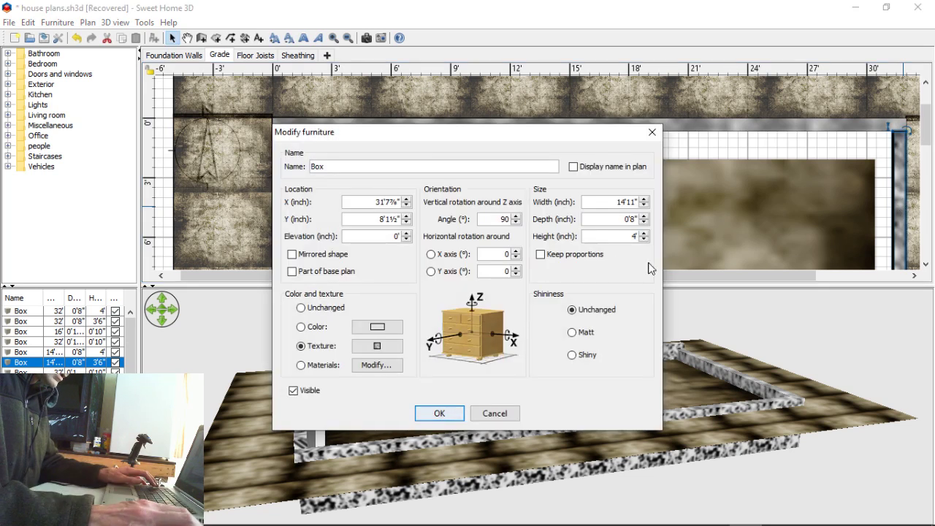
click(439, 413)
Step: Set the height of the foundation's south wall box to 4' and check the raised walls in 3D
scroll(496, 129, down, 5)
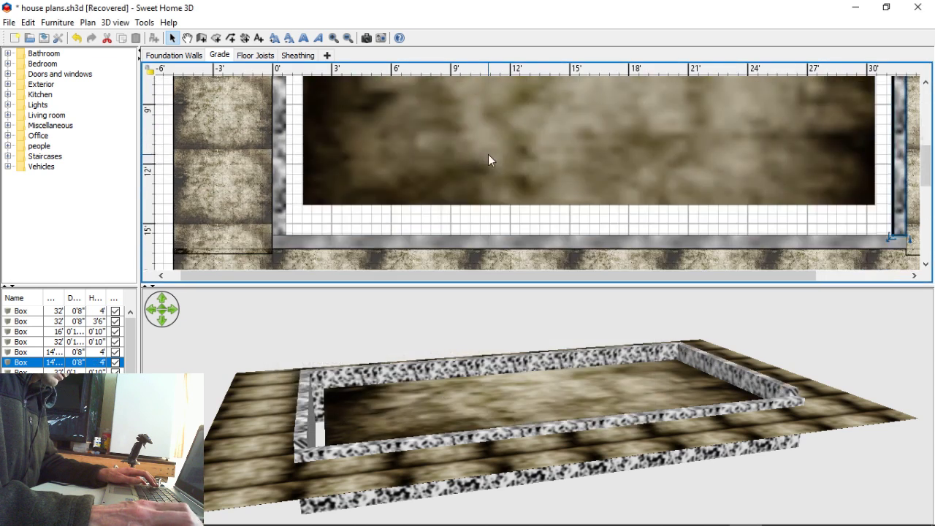
double_click(480, 247)
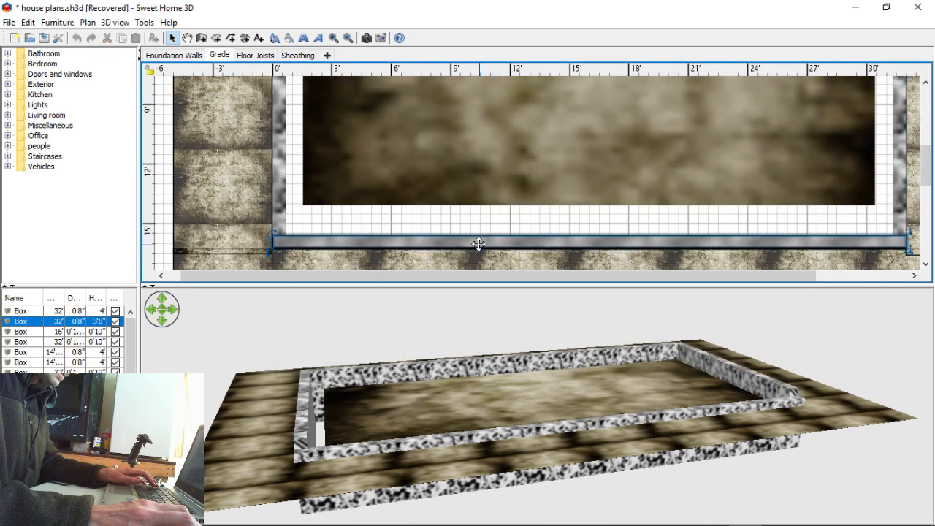
double_click(630, 236)
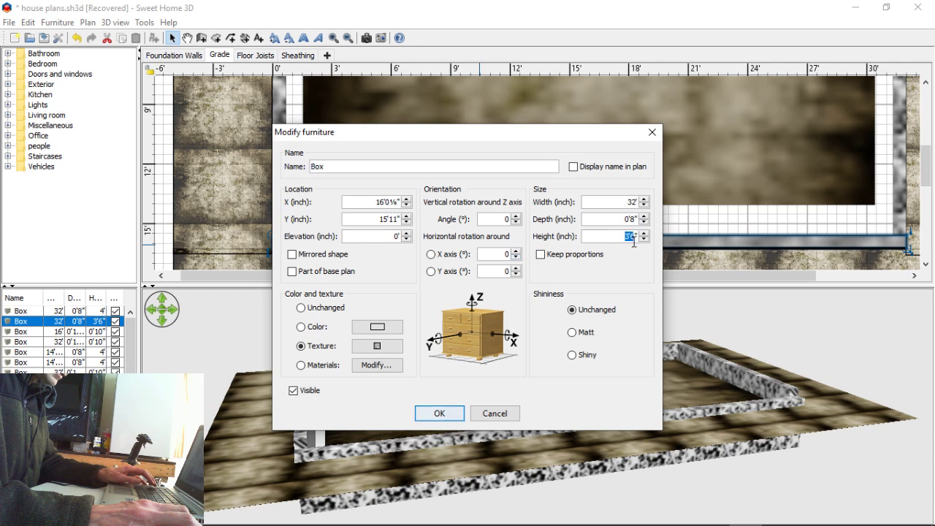
text(4')
key(Return)
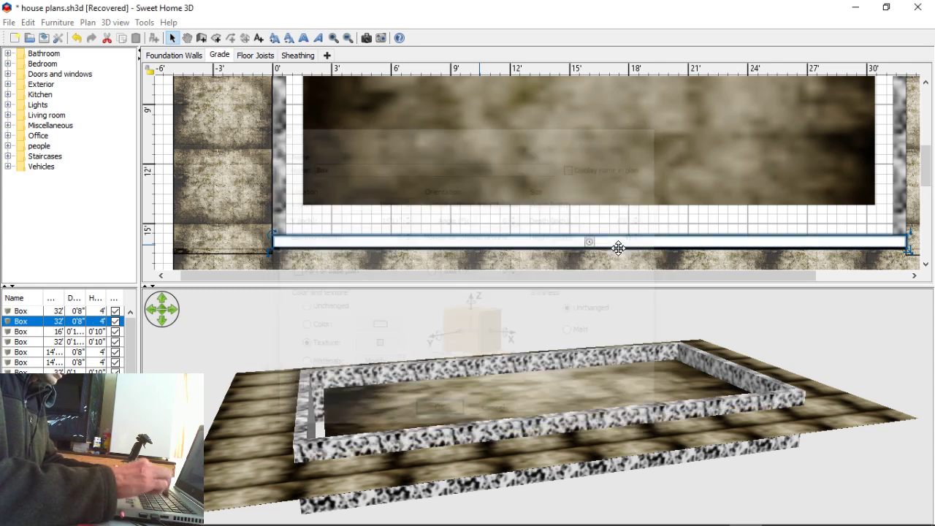
drag(654, 485, 652, 452)
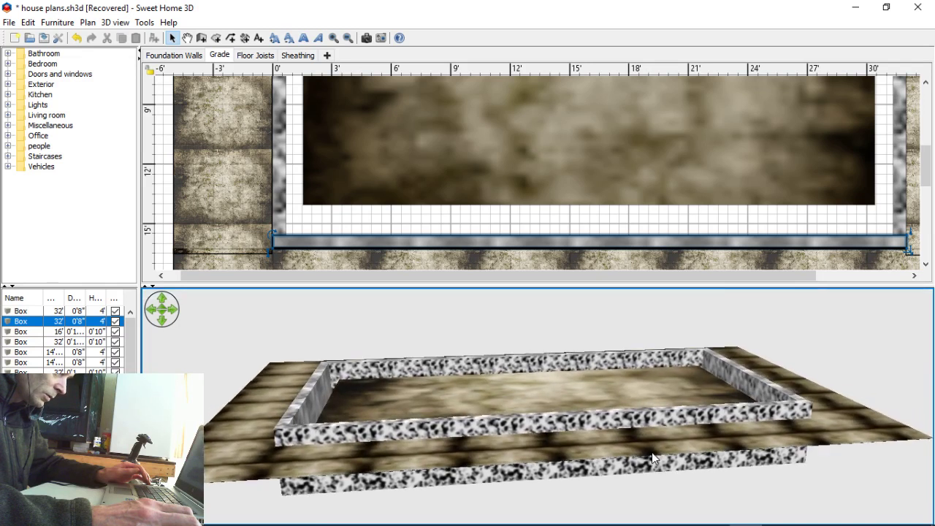
double_click(173, 56)
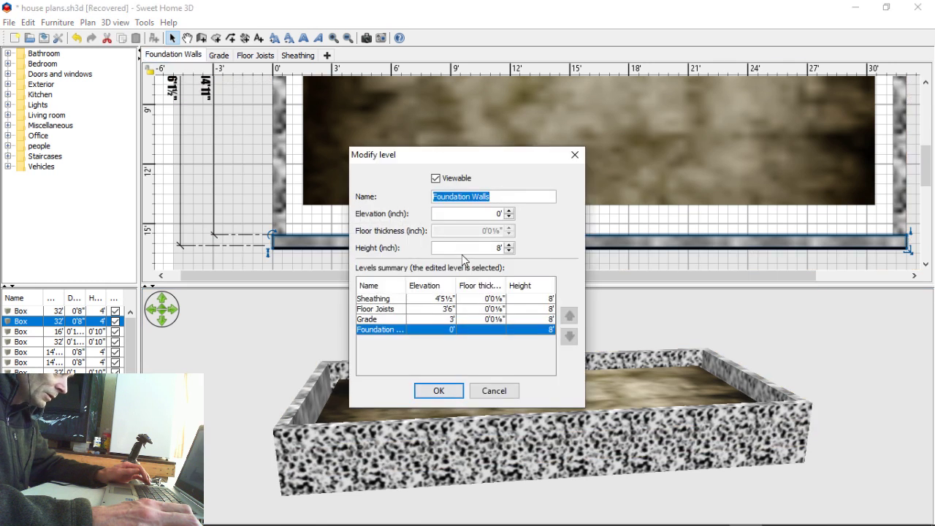
click(509, 217)
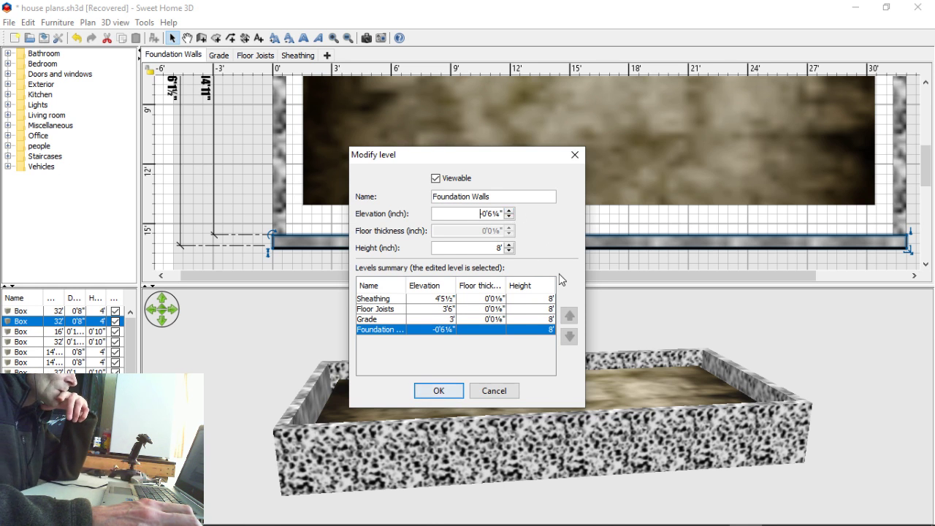
click(575, 155)
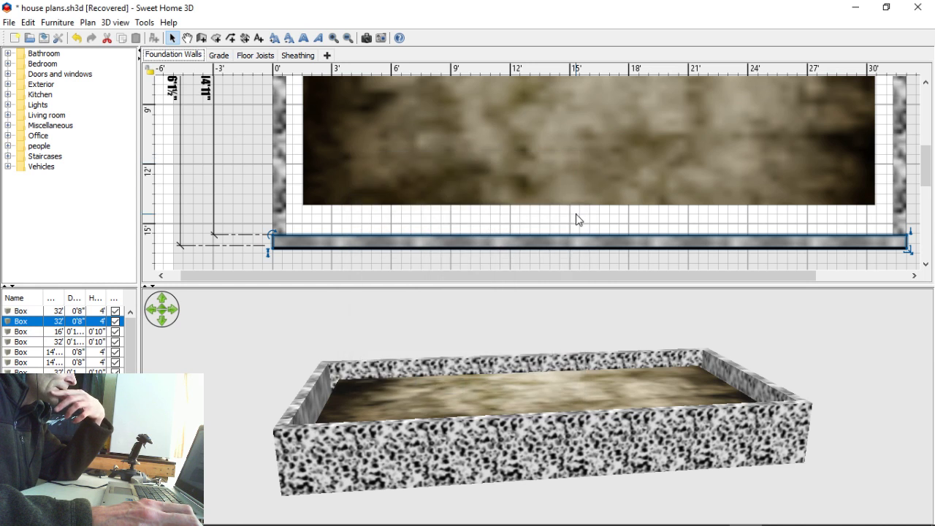
Step: Set the Grade level's elevation to 3'6" and inspect the foundation from a low corner angle in 3D
double_click(216, 56)
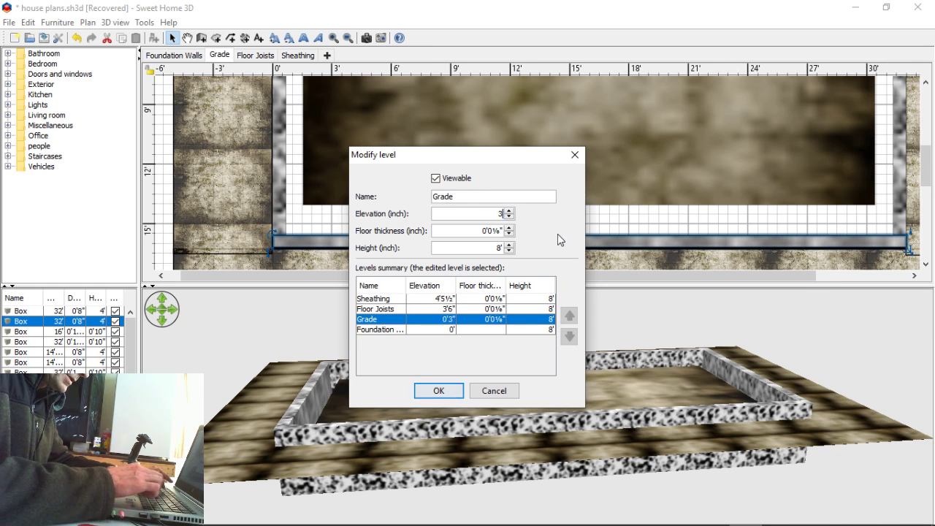
text(3'6")
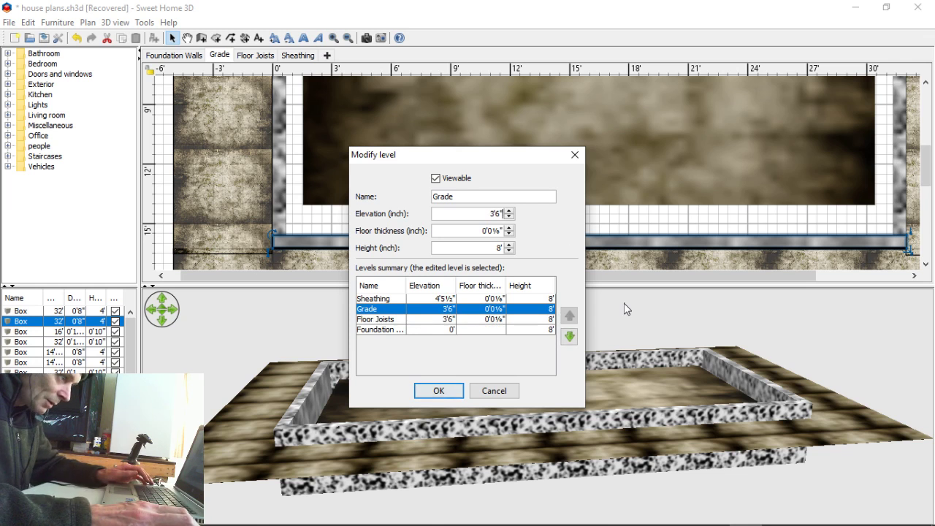
click(451, 398)
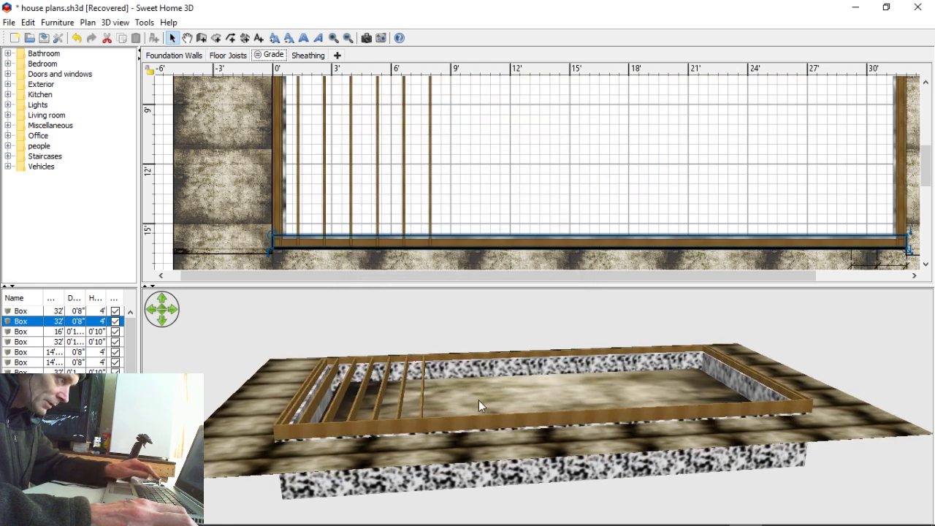
drag(565, 477, 431, 449)
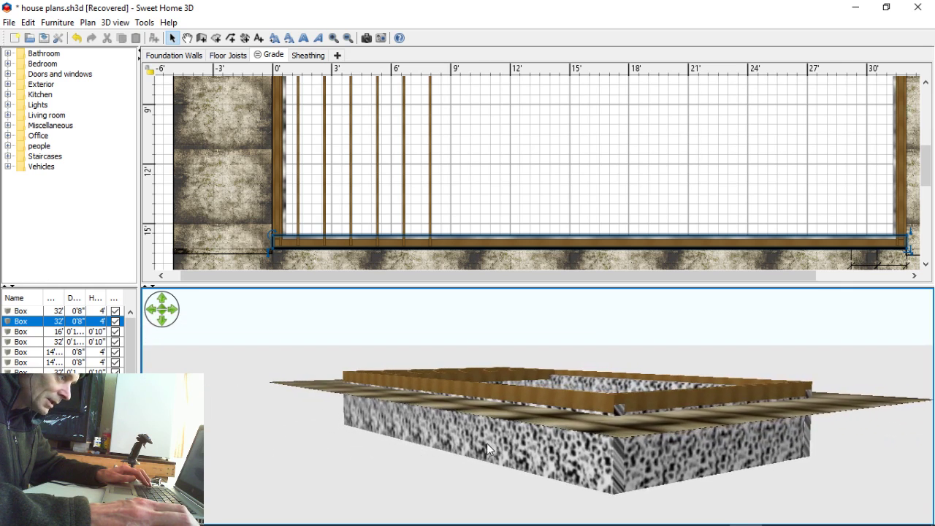
Step: Set the Floor Joists level's elevation to 4'
scroll(527, 454, up, 4)
scroll(527, 454, up, 8)
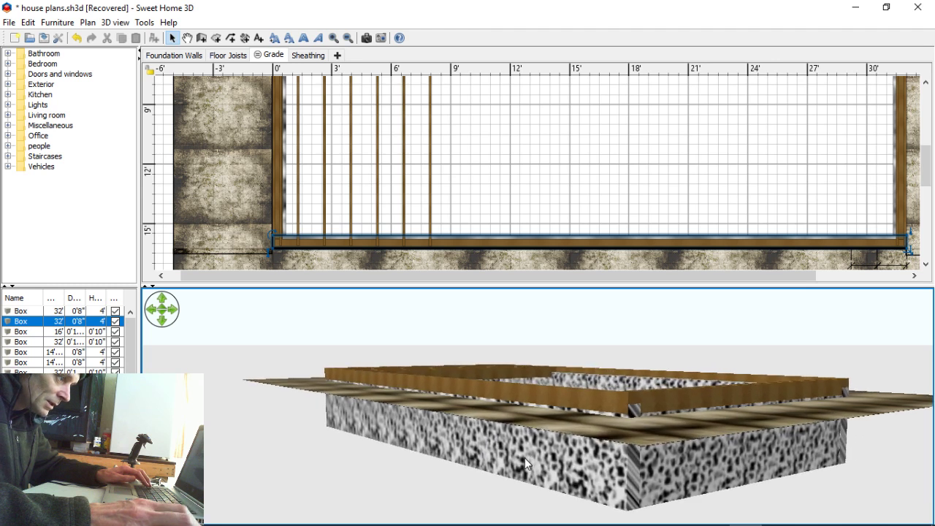
scroll(516, 466, up, 2)
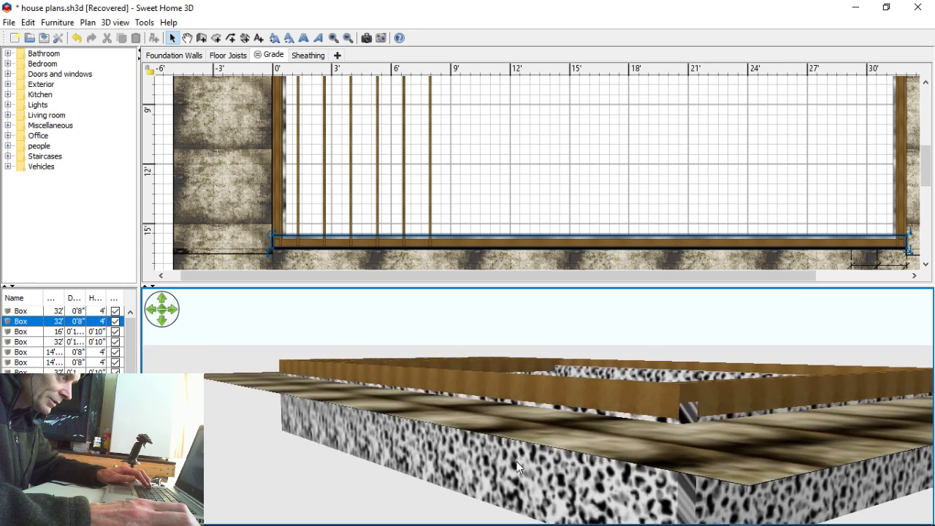
drag(585, 447, 638, 468)
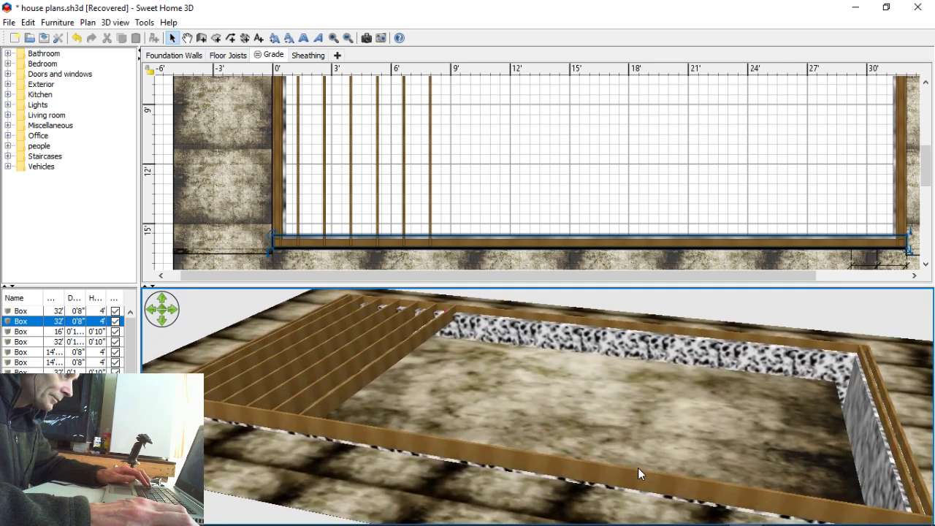
double_click(296, 57)
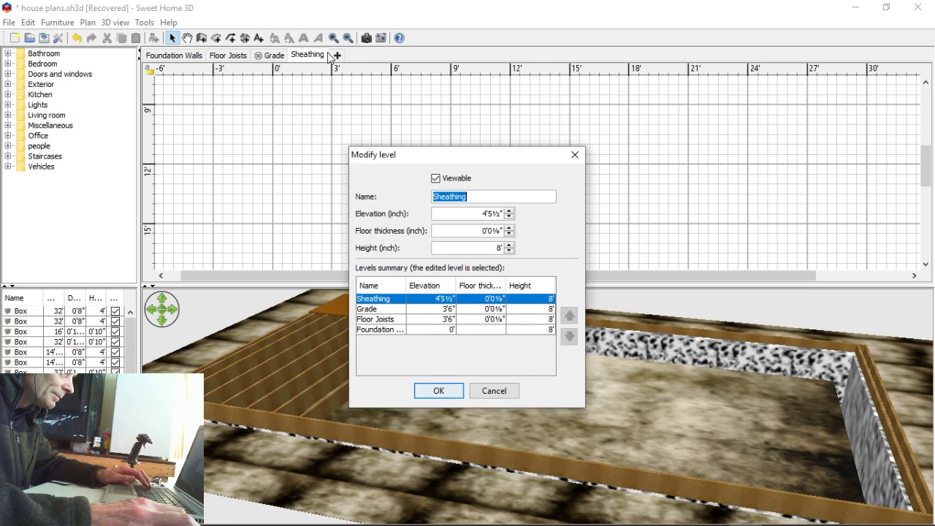
click(575, 154)
click(233, 56)
double_click(233, 57)
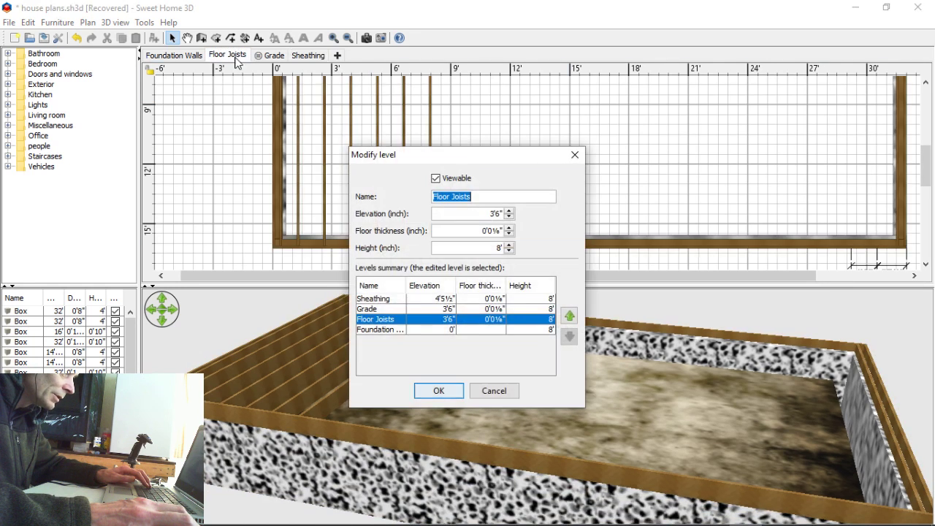
double_click(472, 212)
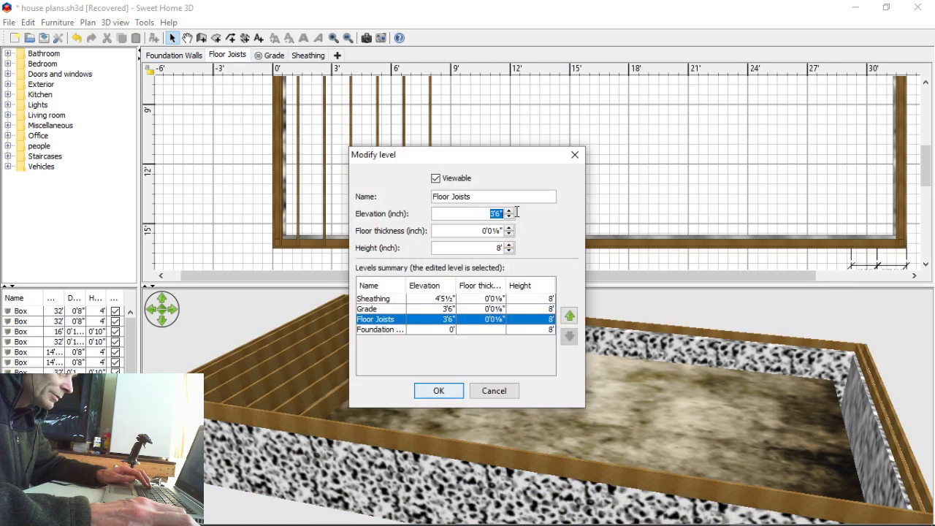
text(4)
key(Return)
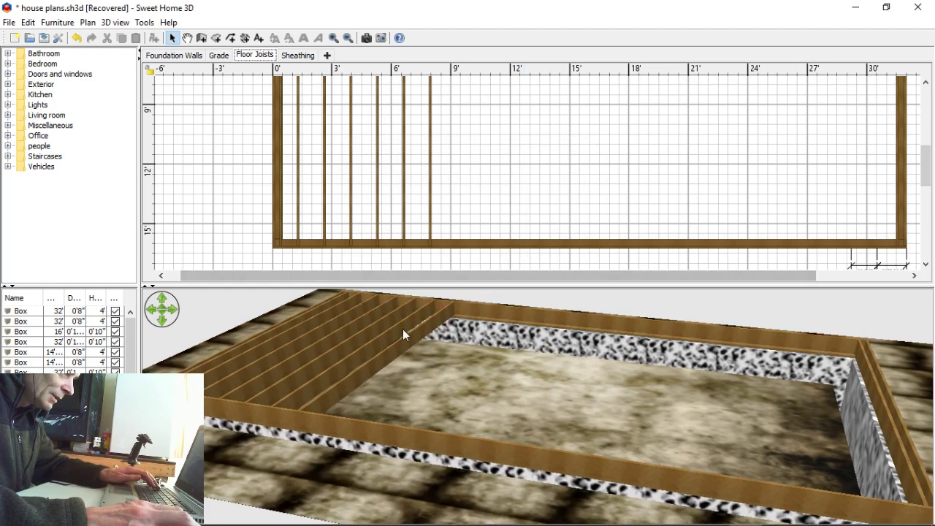
Step: Set the Sheathing level's elevation to 5'1½"
double_click(299, 56)
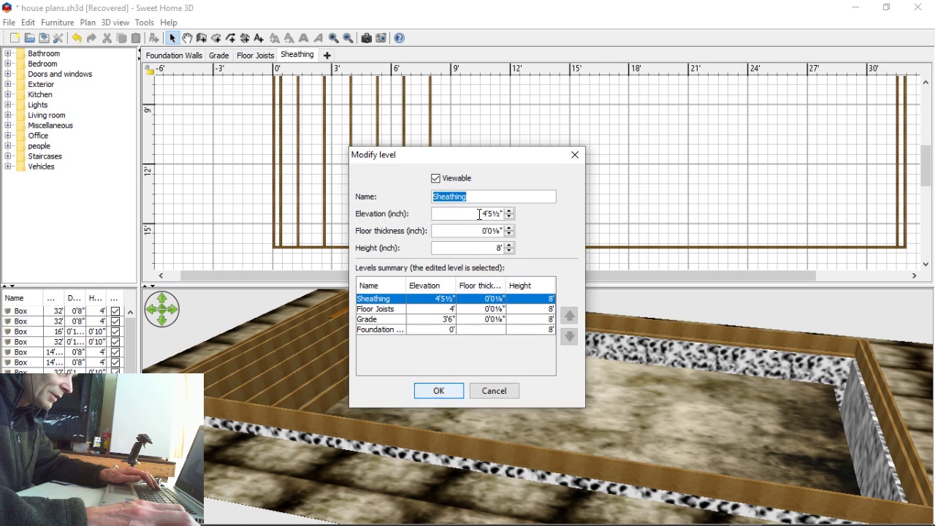
click(484, 213)
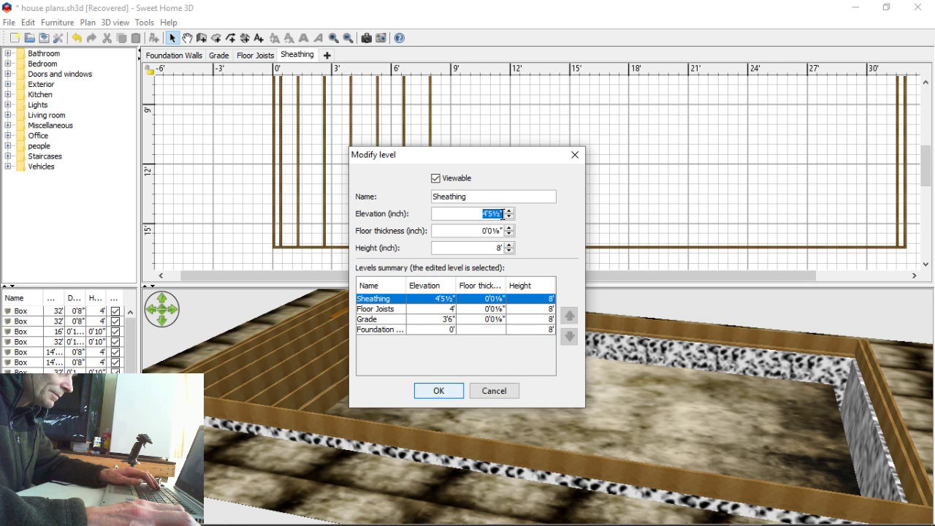
text(5')
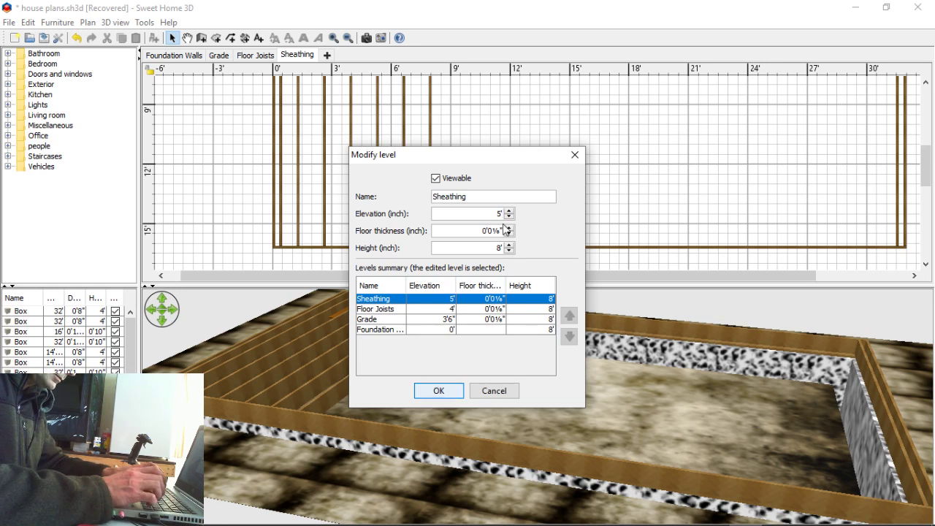
text(1)
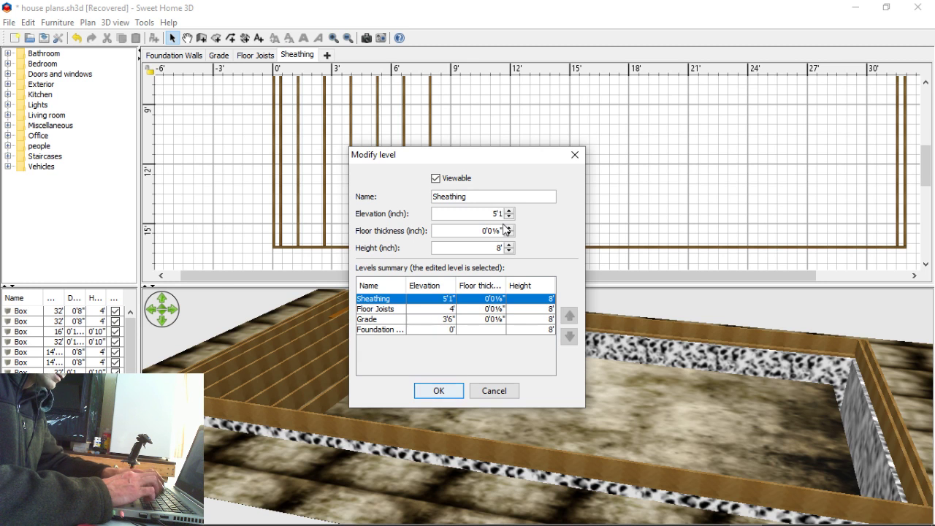
text(.5")
key(Return)
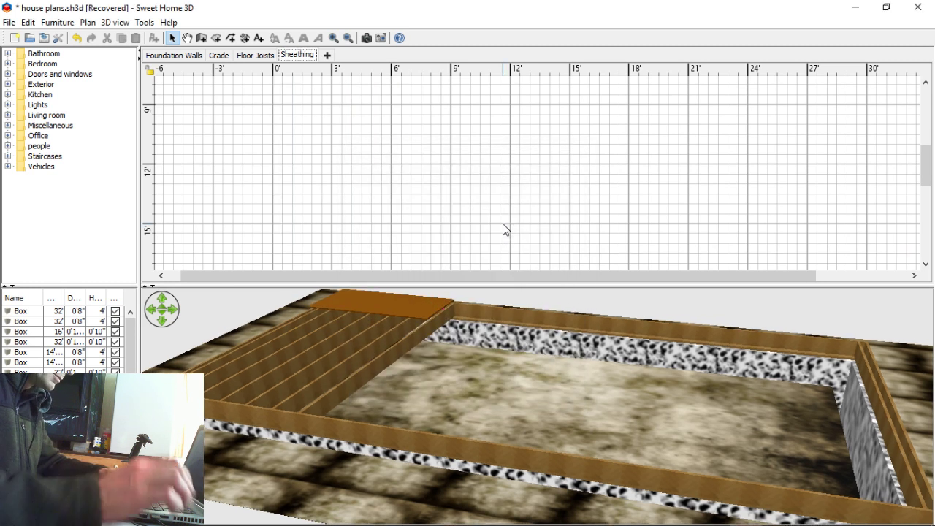
Step: Inspect the raised floor framing in 3D and review the settings of the Foundation Walls, Grade and Floor Joists levels
drag(393, 346, 438, 274)
scroll(557, 391, down, 3)
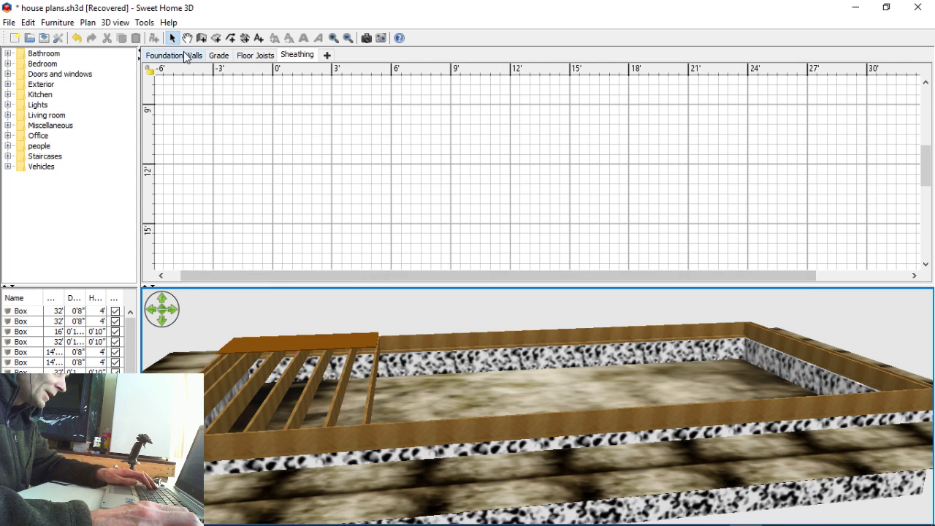
double_click(184, 60)
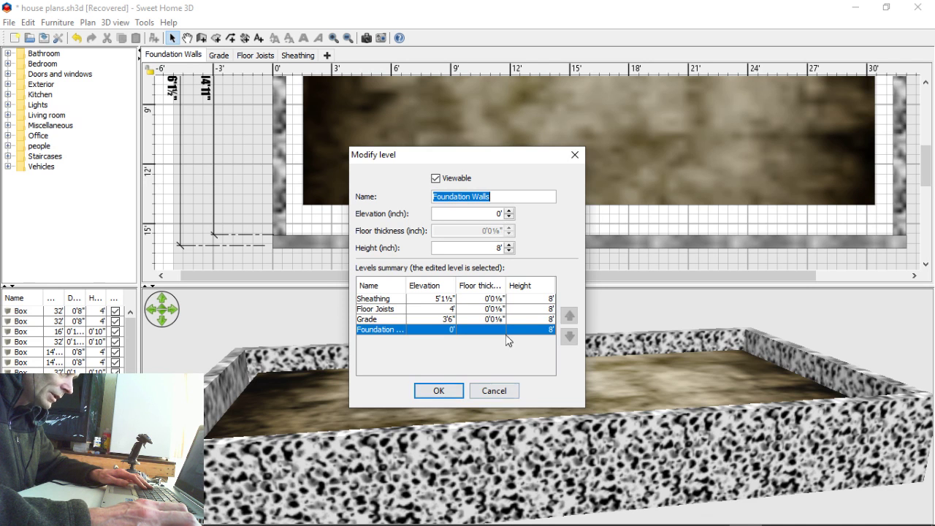
click(439, 391)
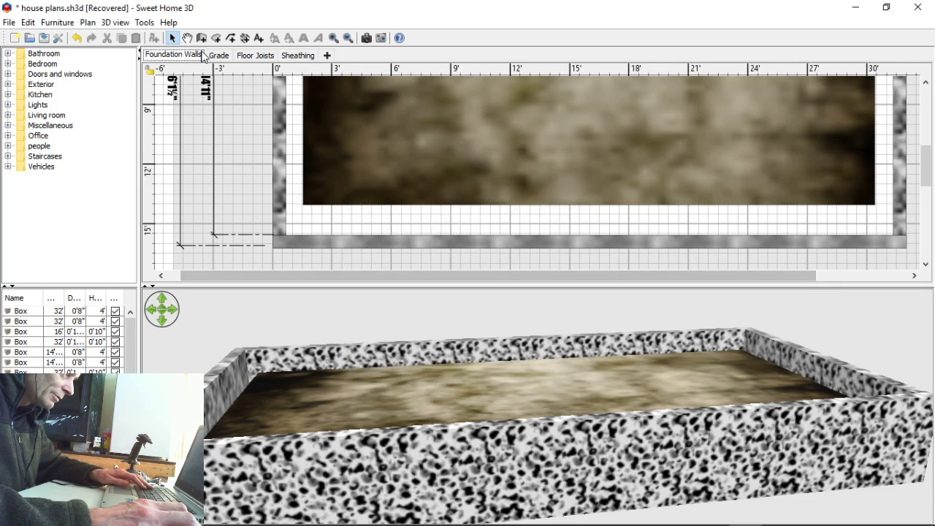
click(216, 57)
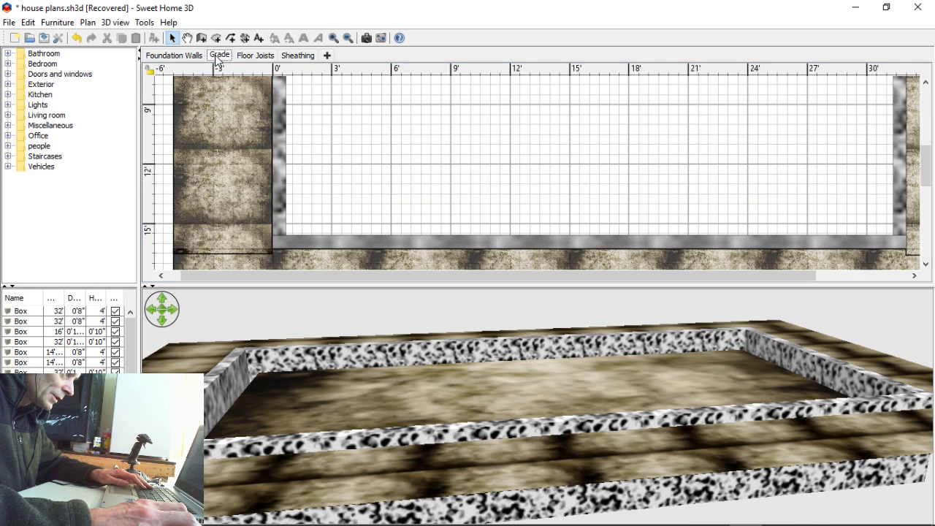
double_click(216, 57)
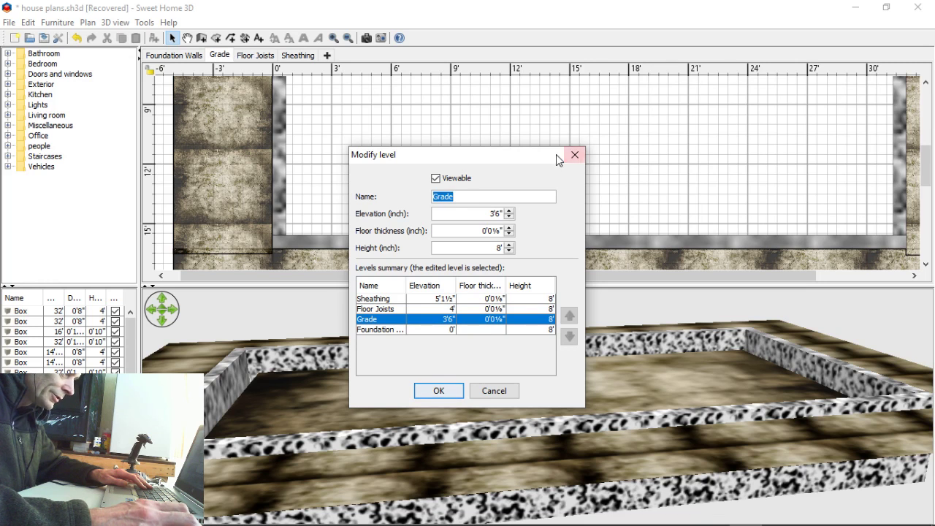
click(575, 155)
double_click(264, 55)
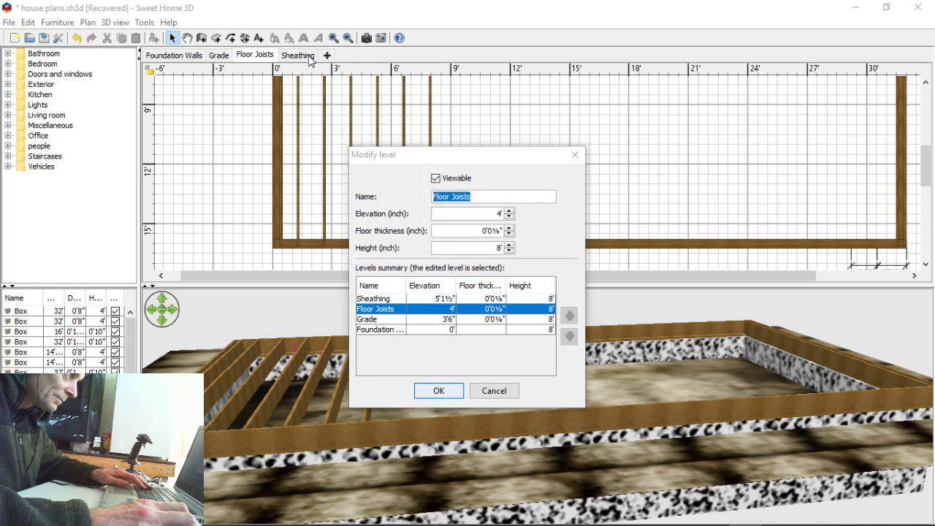
click(575, 154)
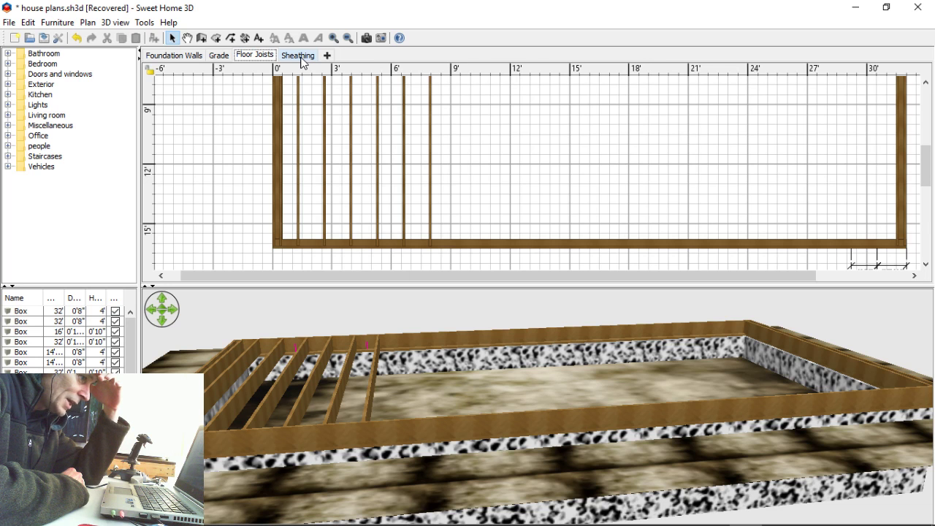
Step: Replace the wood texture of the 32' sill plate box along the north foundation wall with a very dark brown color
ctrl+scroll(294, 183, up, 3)
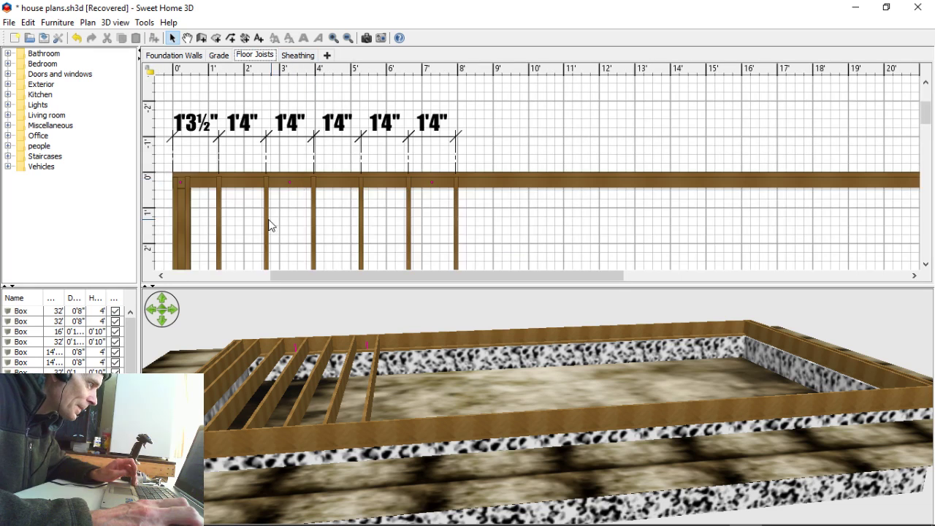
click(234, 182)
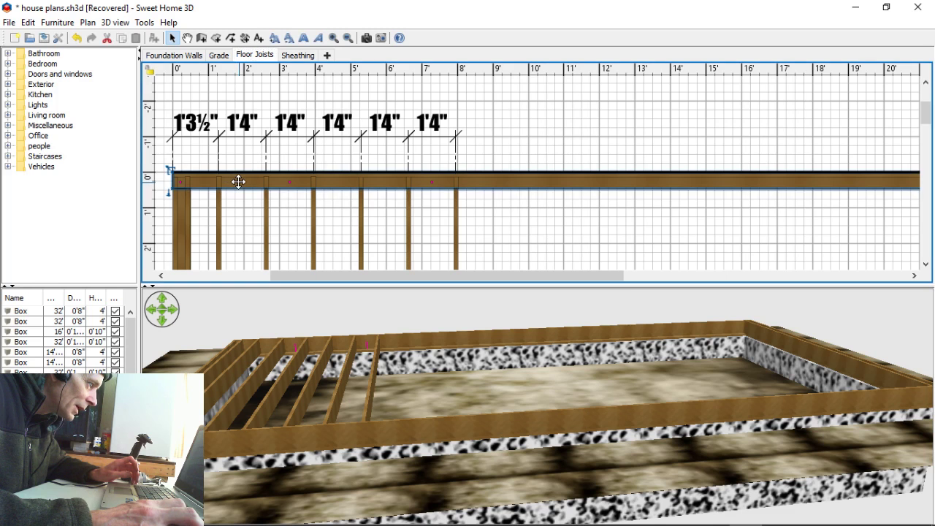
double_click(238, 184)
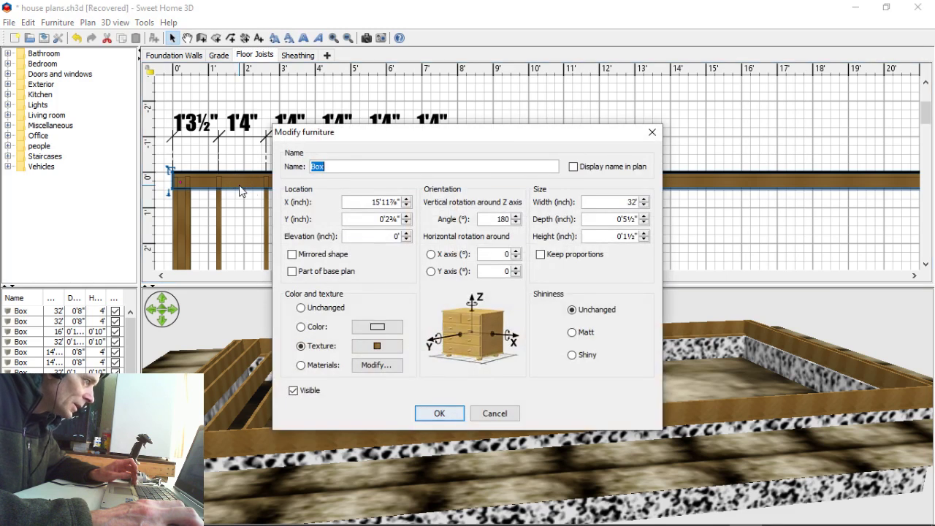
click(378, 327)
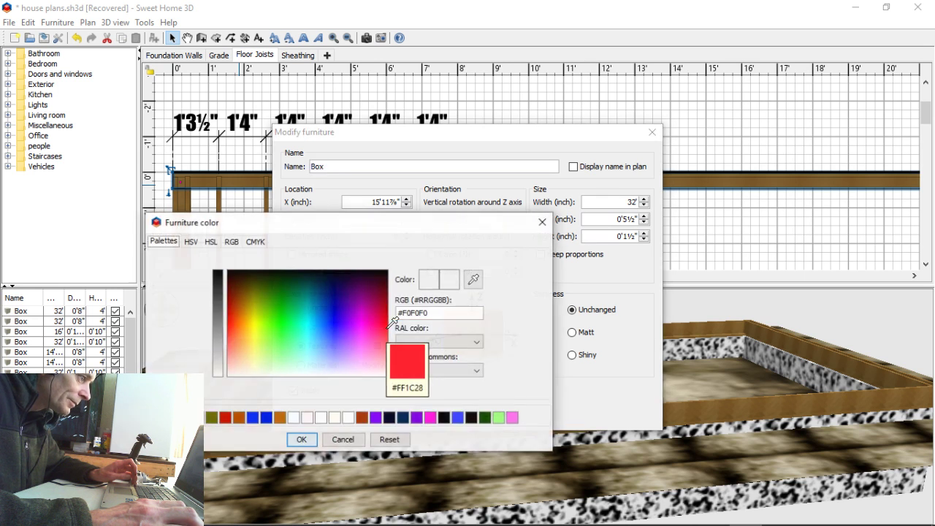
click(255, 273)
click(301, 440)
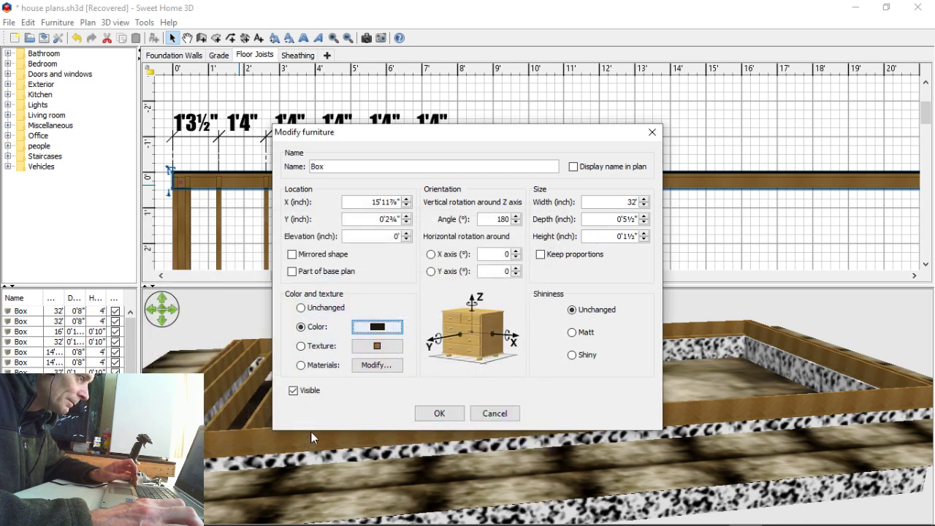
click(439, 414)
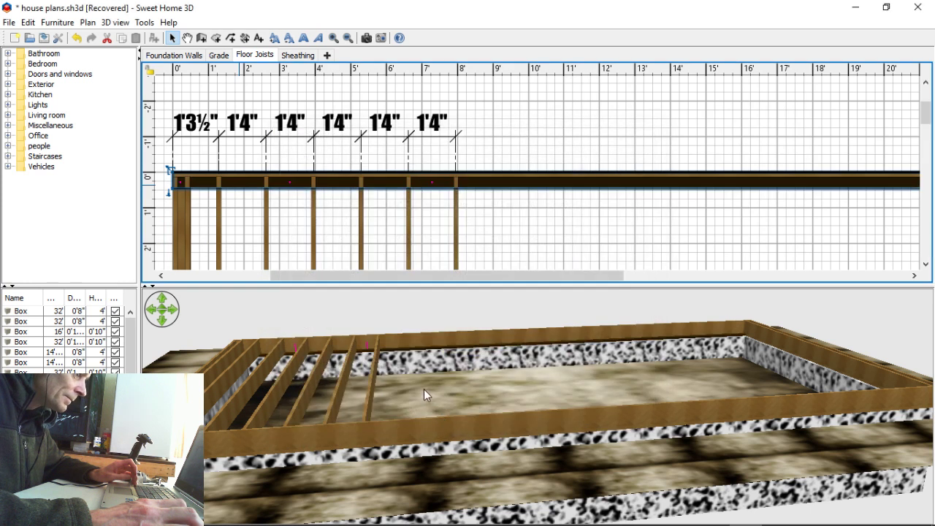
Step: Color the sill plate box along the west foundation wall the same very dark brown
double_click(183, 237)
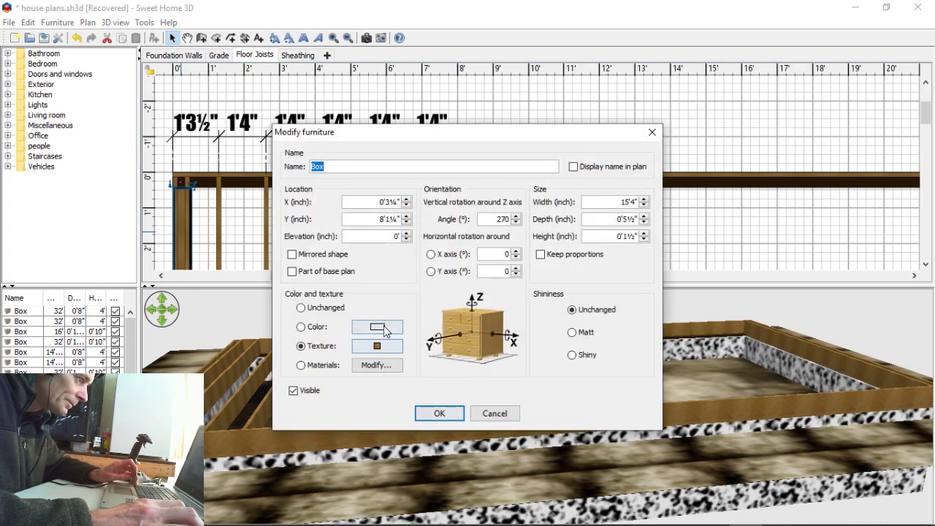
click(377, 326)
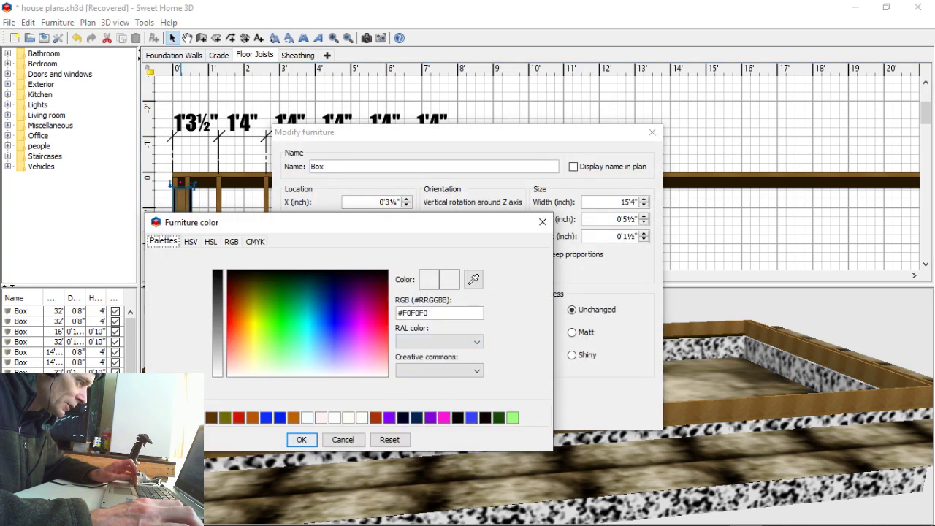
click(197, 418)
click(312, 441)
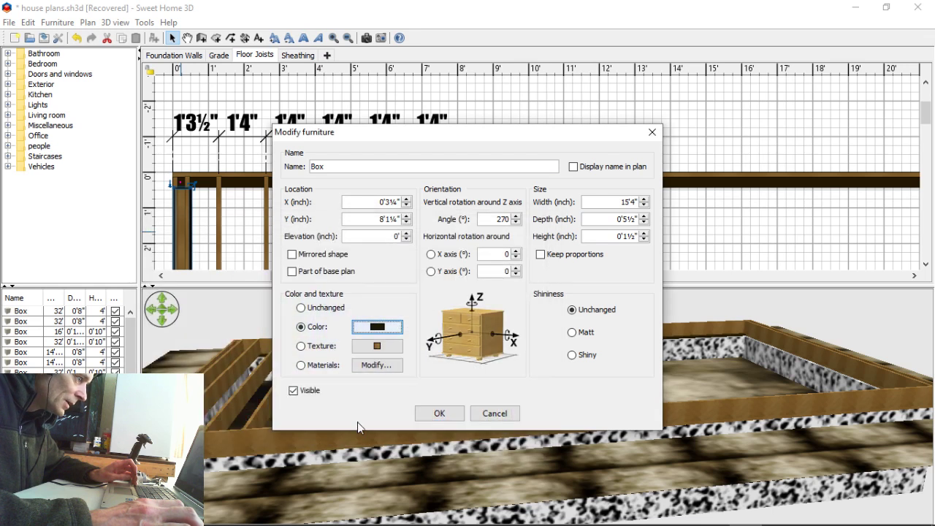
click(440, 414)
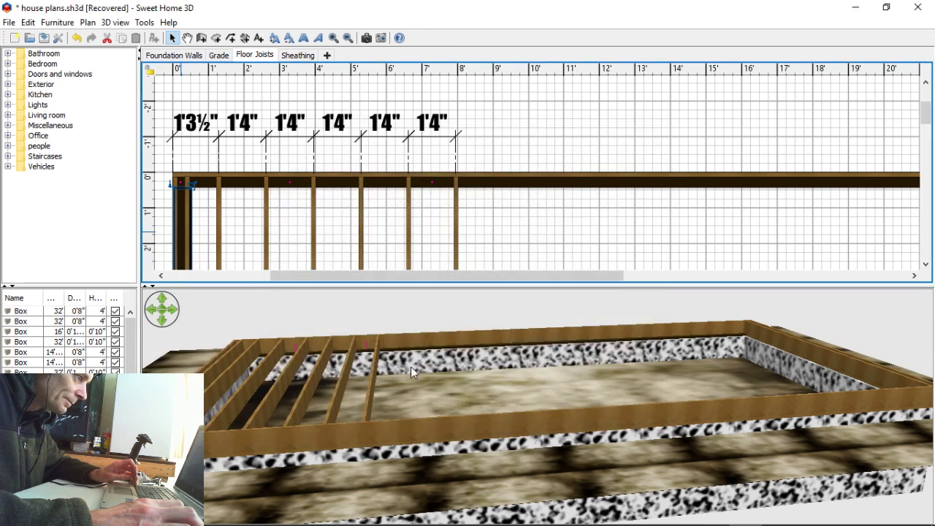
Step: Color the sill plate box along the east foundation wall dark brown (#211600) instead of its wood texture
drag(445, 285, 718, 274)
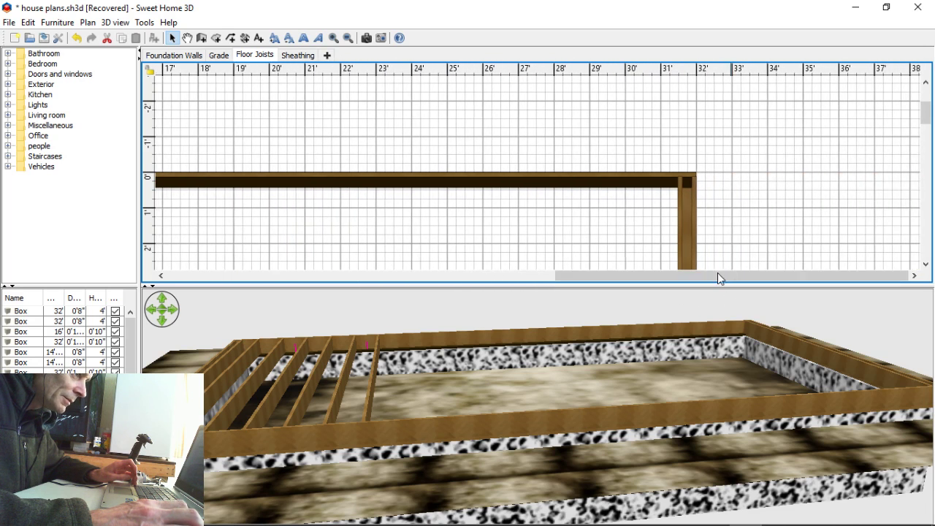
double_click(688, 234)
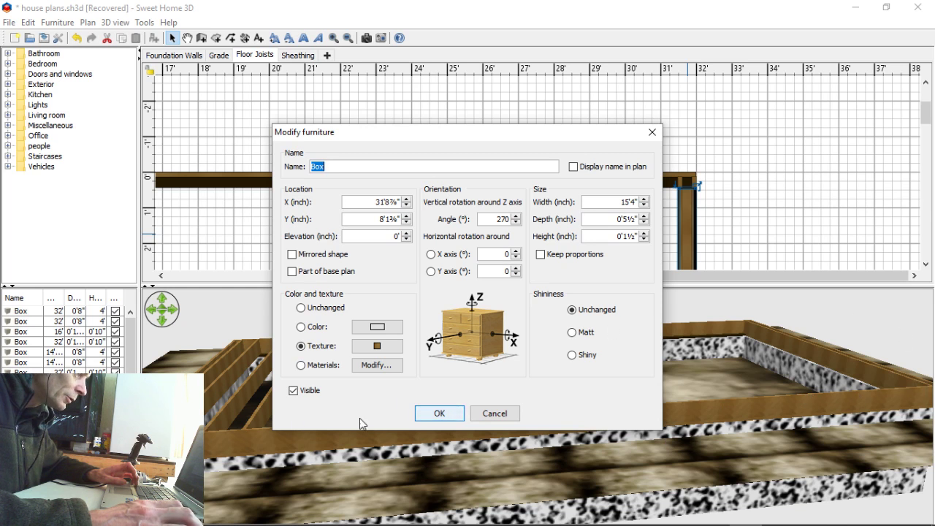
click(375, 327)
click(184, 417)
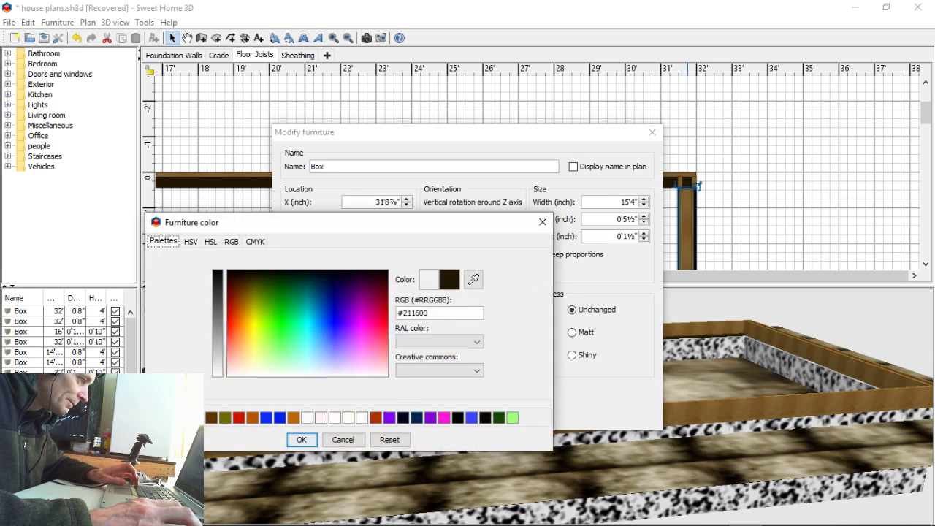
click(301, 440)
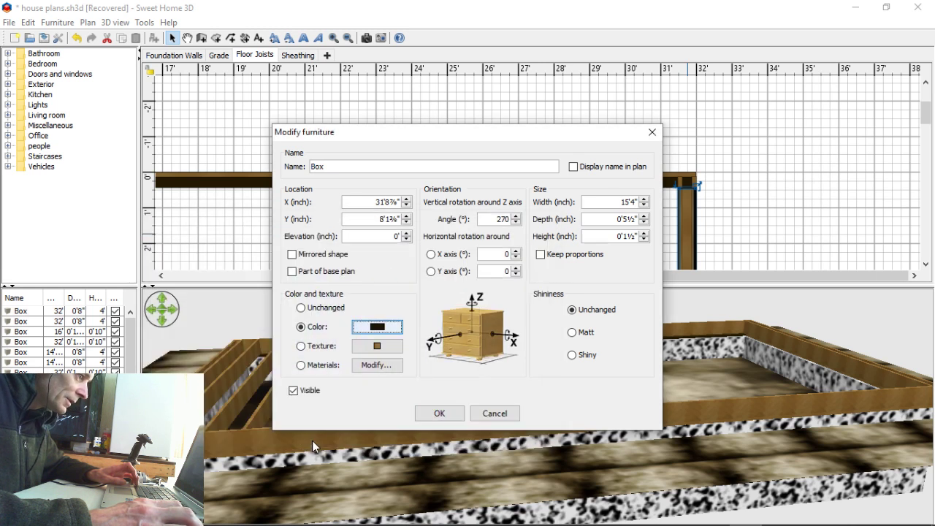
click(441, 414)
Step: Color the 32' sill plate box along the south foundation wall dark brown (#211600) instead of its wood texture
scroll(618, 188, down, 3)
scroll(614, 232, down, 5)
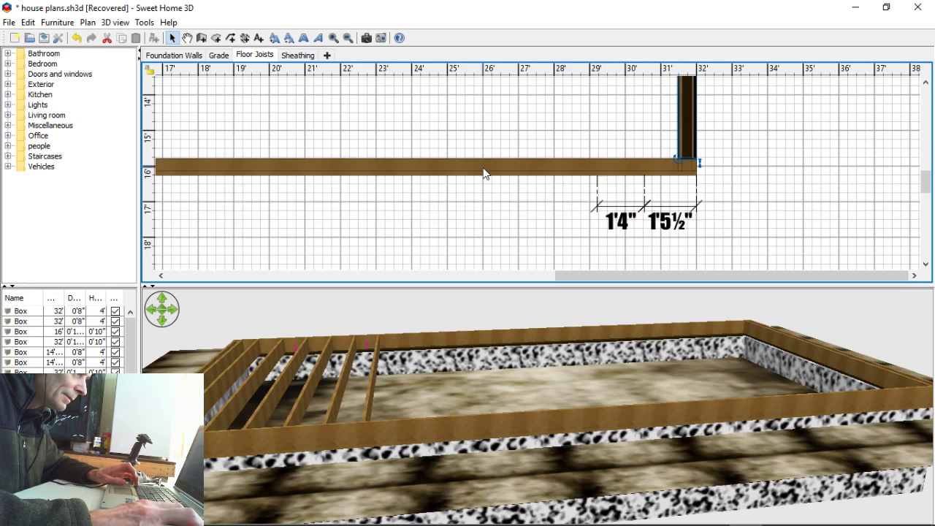
click(482, 162)
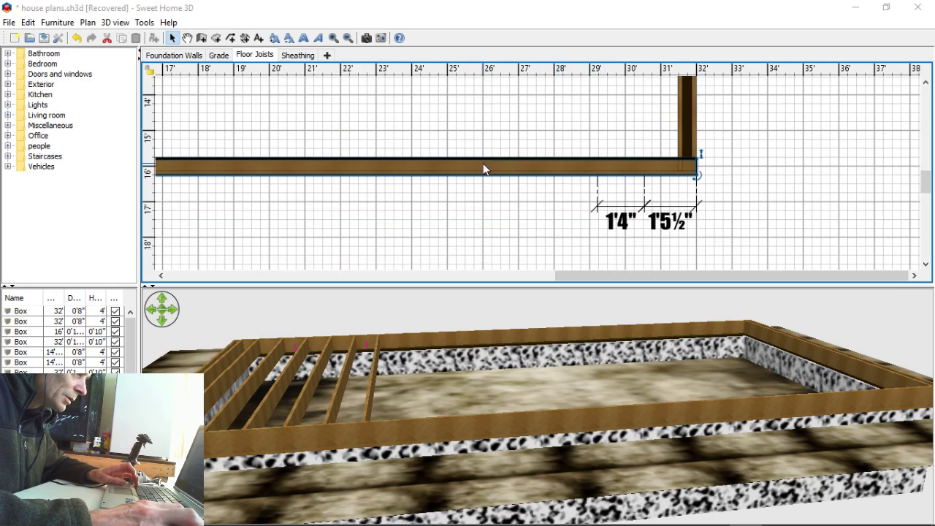
double_click(482, 162)
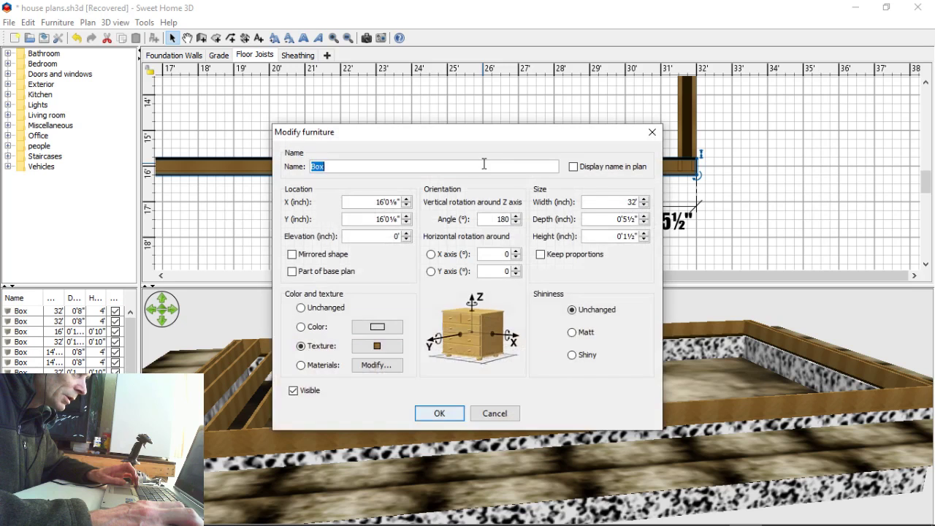
click(388, 328)
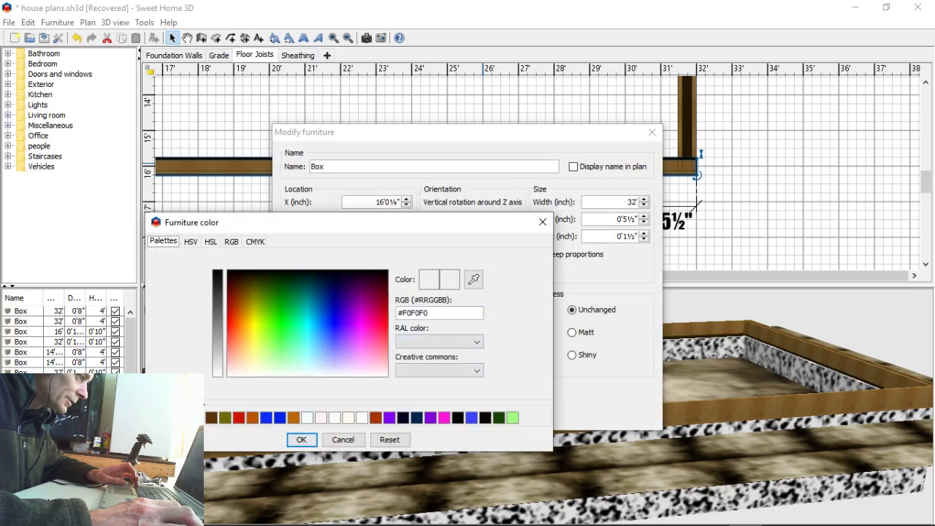
click(218, 406)
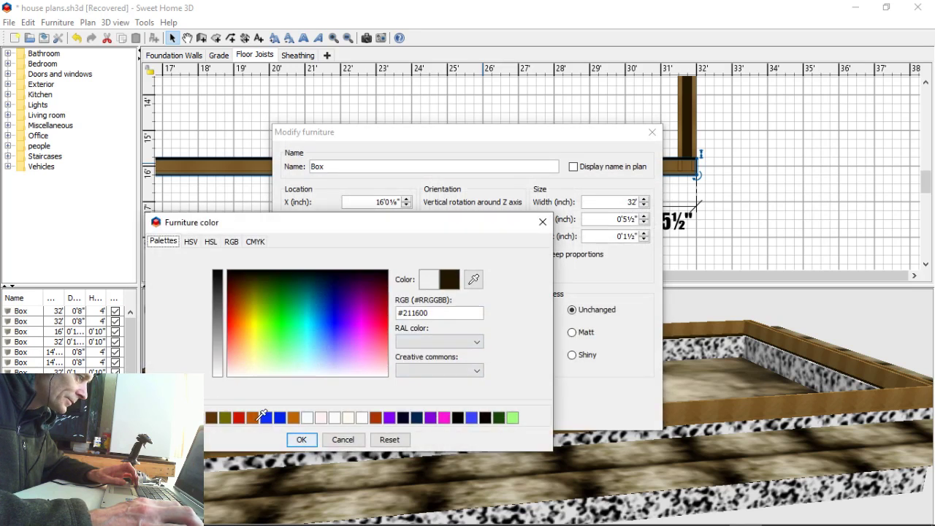
click(302, 440)
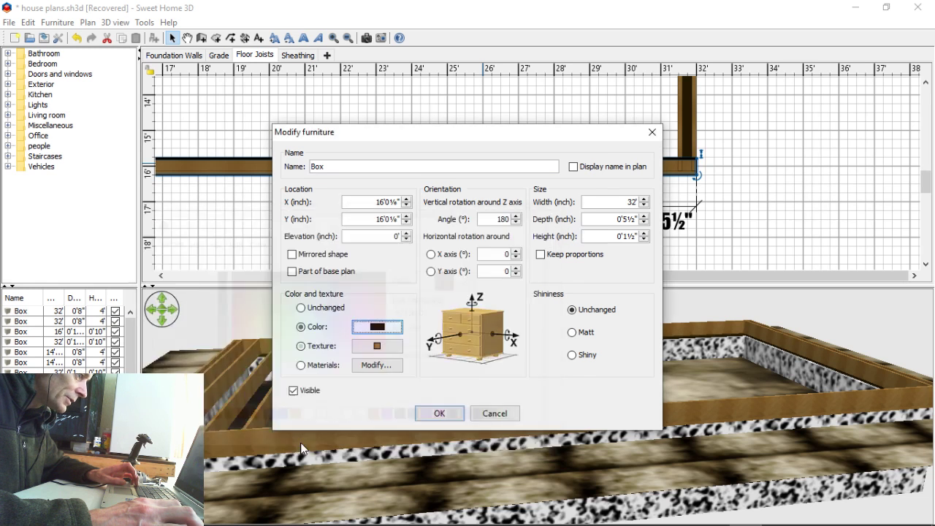
click(439, 412)
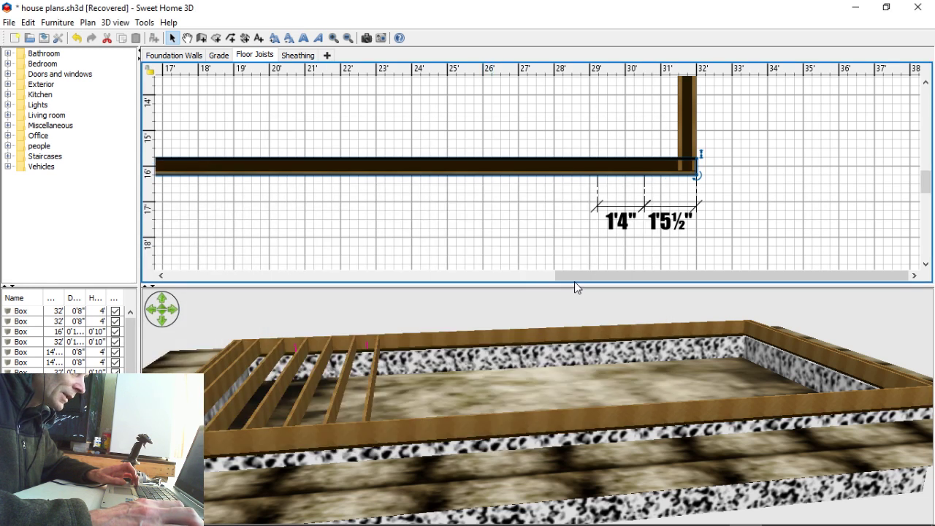
Step: Delete the five 1'4" joist spacing dimensions and the 1'3½" dimension above the north foundation wall
drag(566, 276, 233, 269)
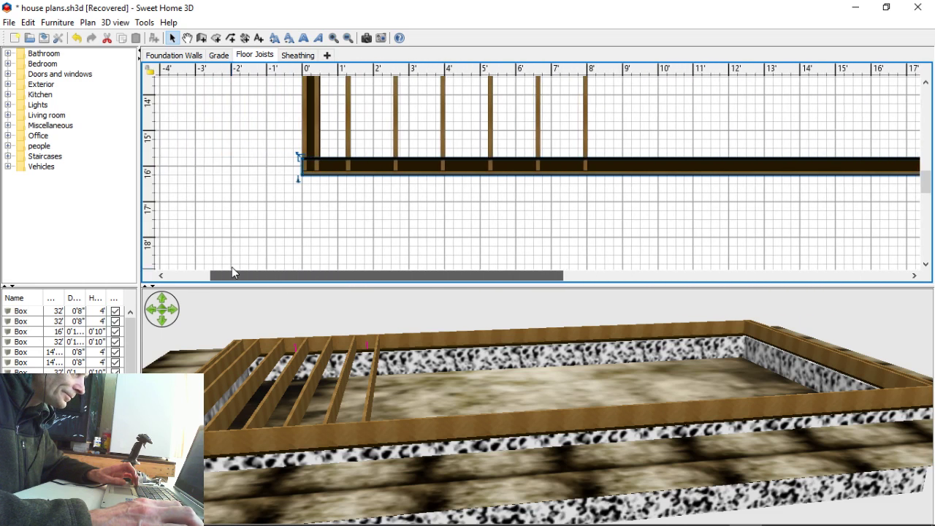
scroll(356, 262, up, 10)
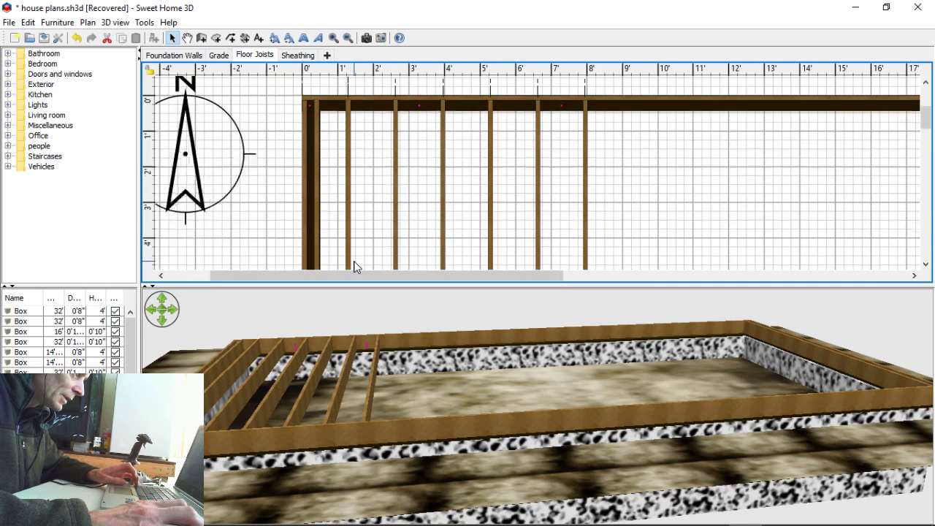
scroll(356, 265, down, 7)
drag(398, 418, 398, 450)
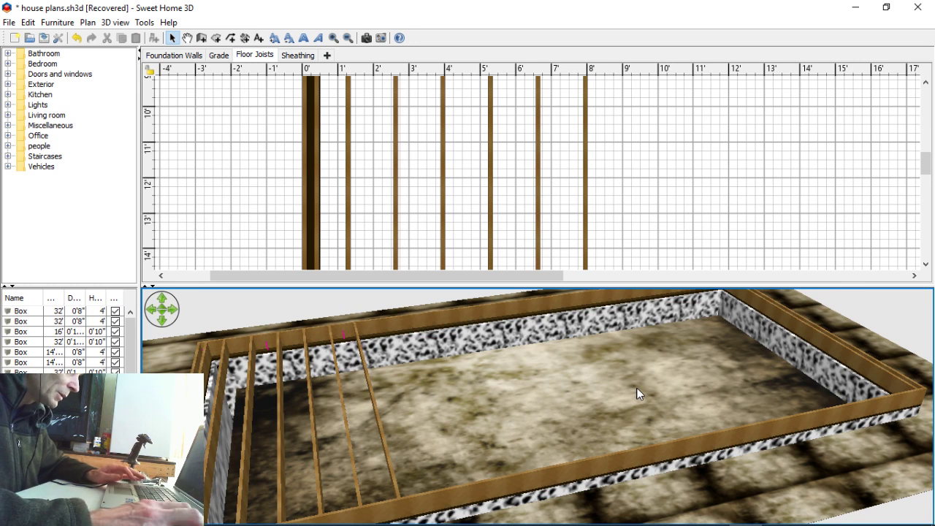
scroll(528, 411, down, 3)
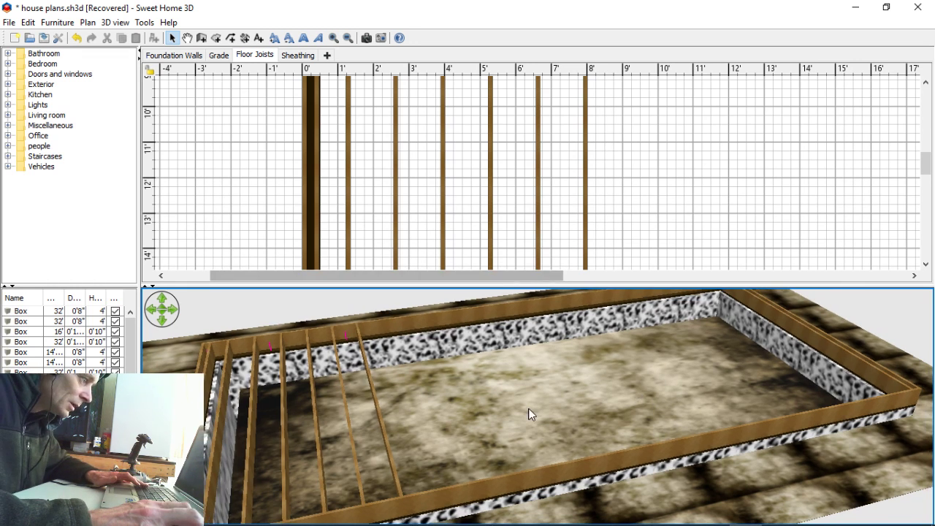
scroll(382, 107, up, 10)
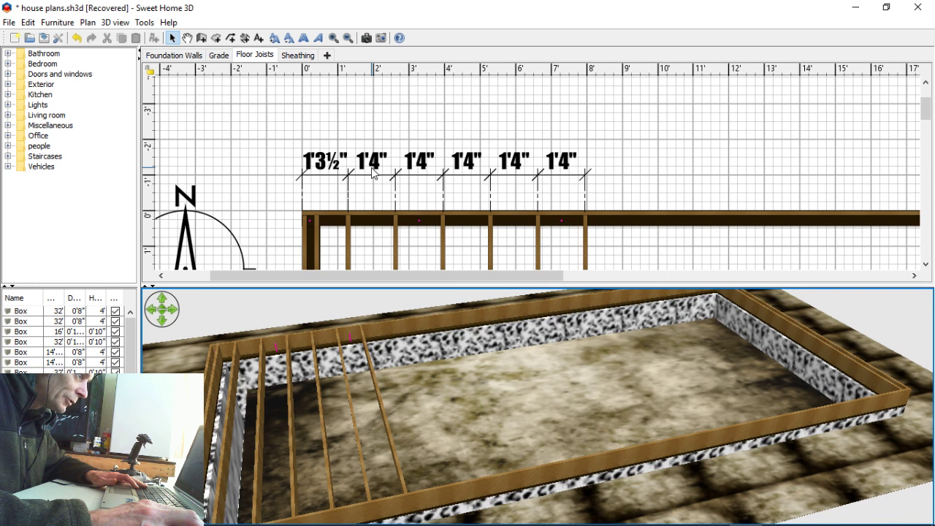
drag(365, 140, 595, 183)
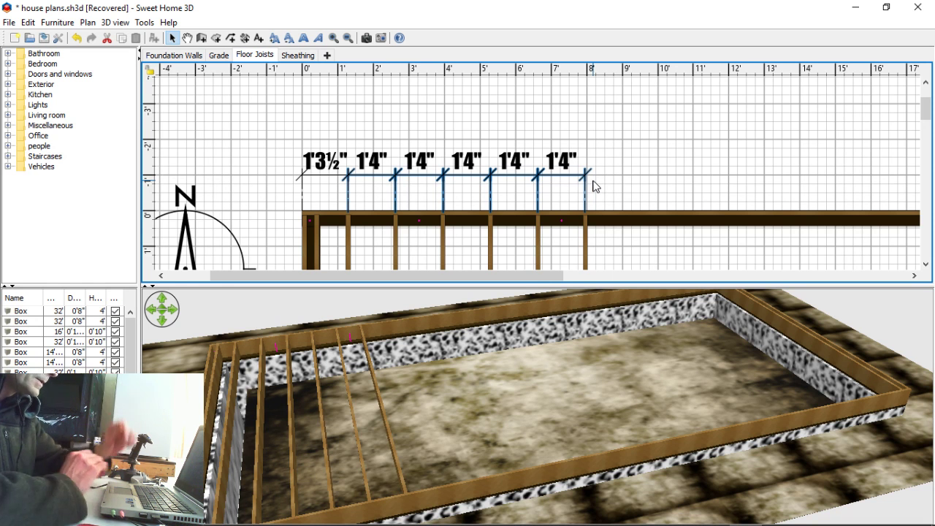
key(Delete)
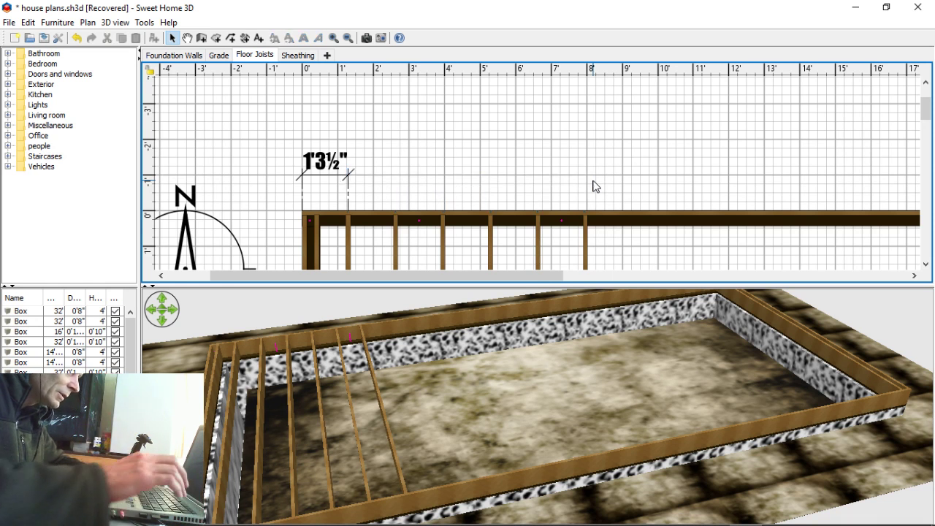
click(323, 176)
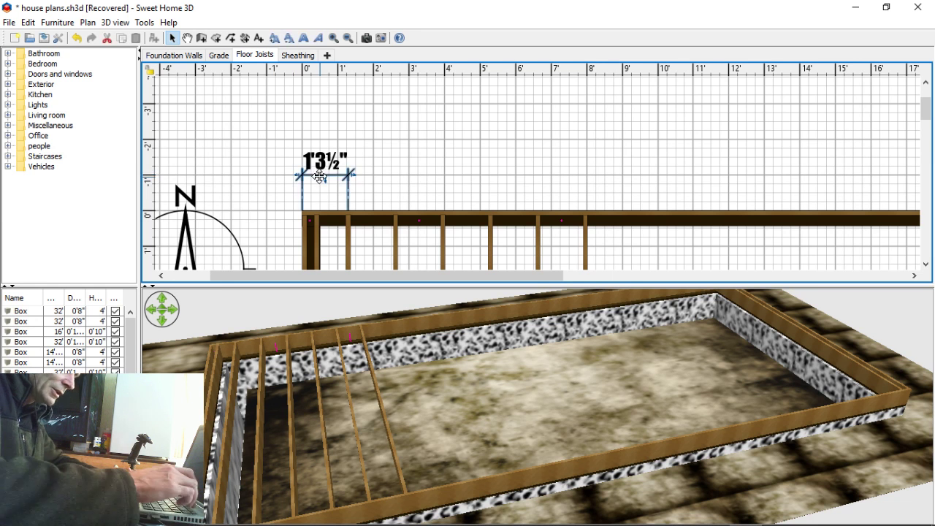
key(Delete)
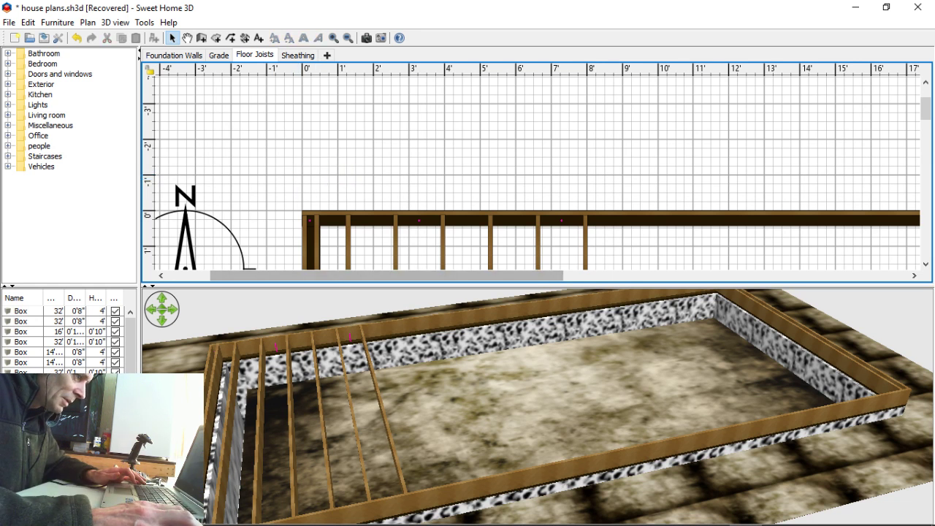
Step: Switch to OBS Studio to check the running stream, and return to the house plan
mouse_move(468, 523)
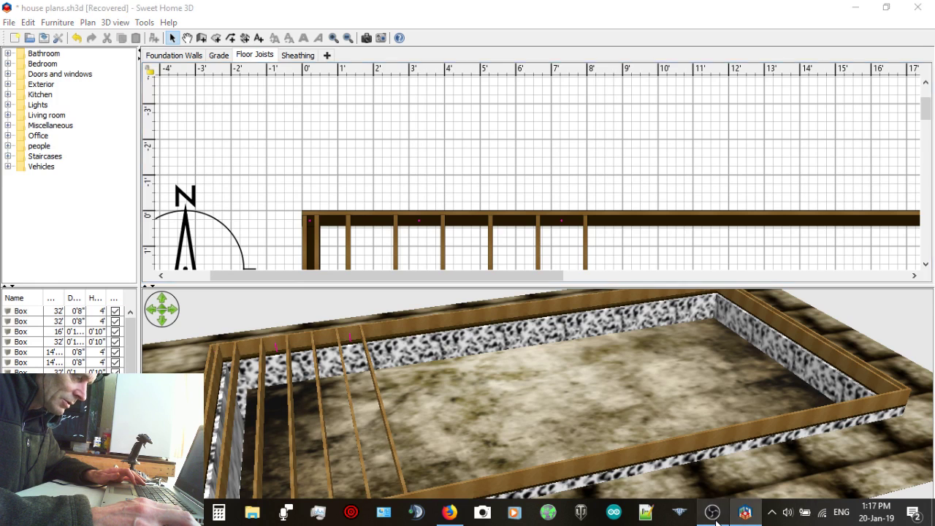
click(713, 513)
mouse_move(713, 522)
click(712, 513)
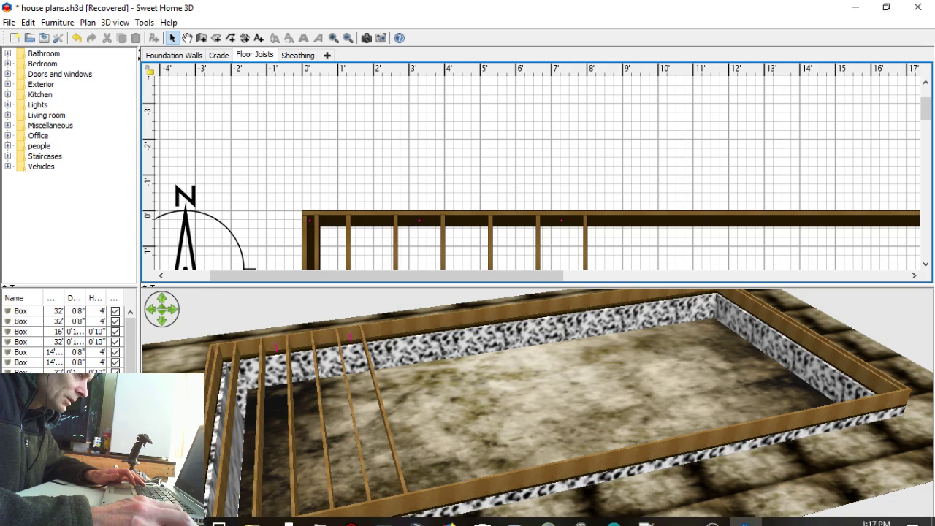
Step: Switch to the YouTube live dashboard in Firefox, check playback at several points of the stream, and mute the preview
click(463, 517)
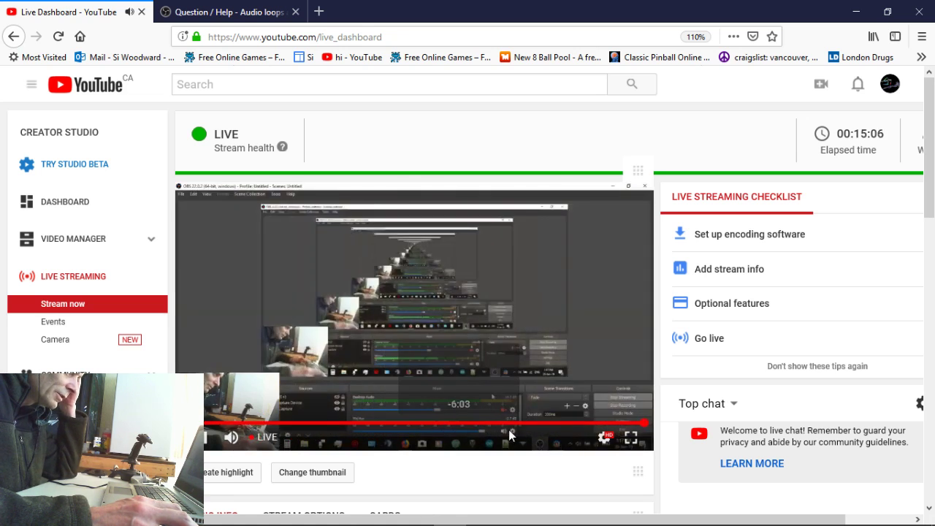
click(554, 424)
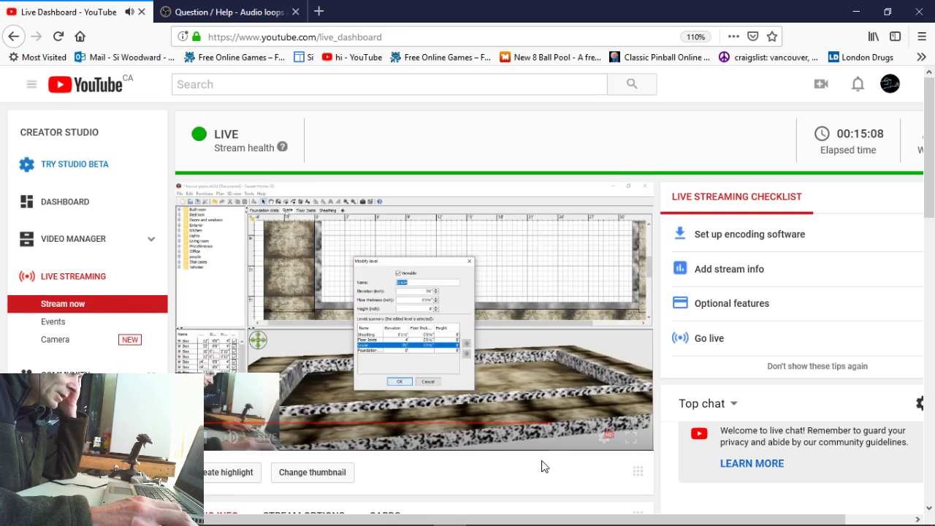
click(596, 424)
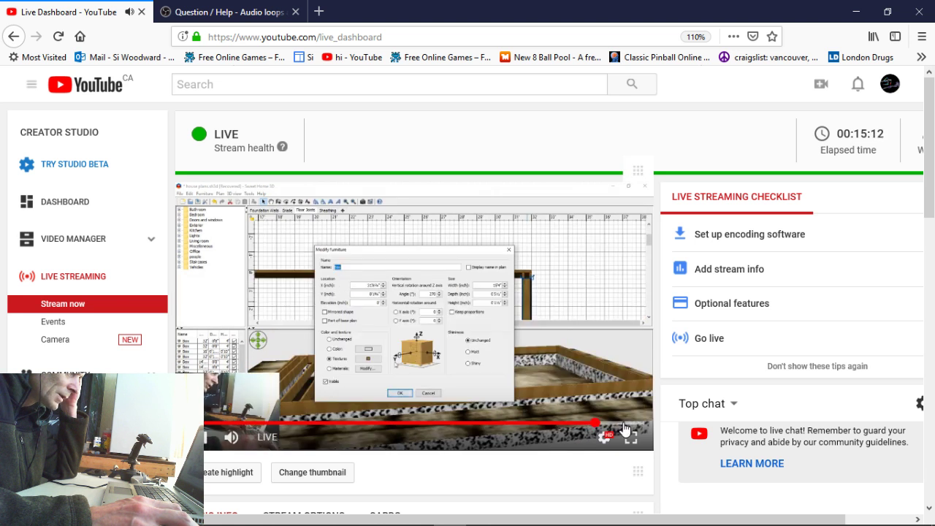
click(623, 424)
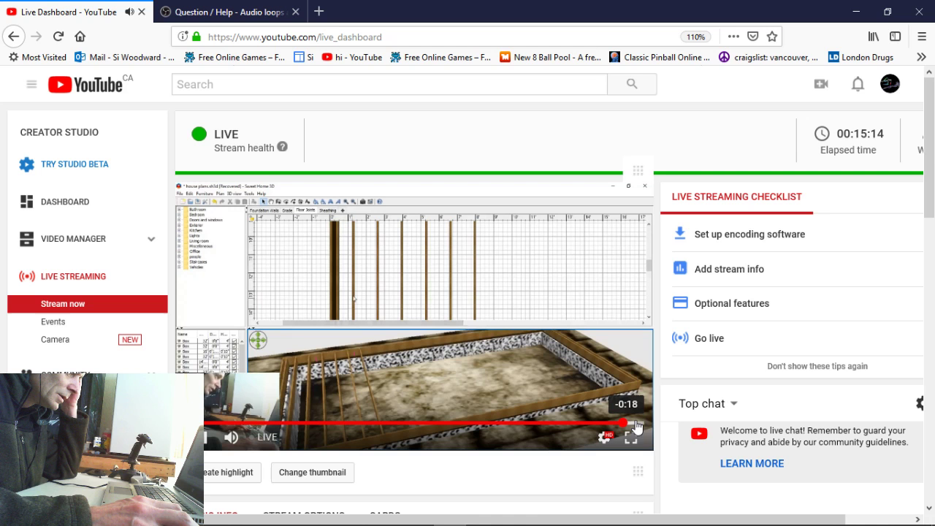
key(m)
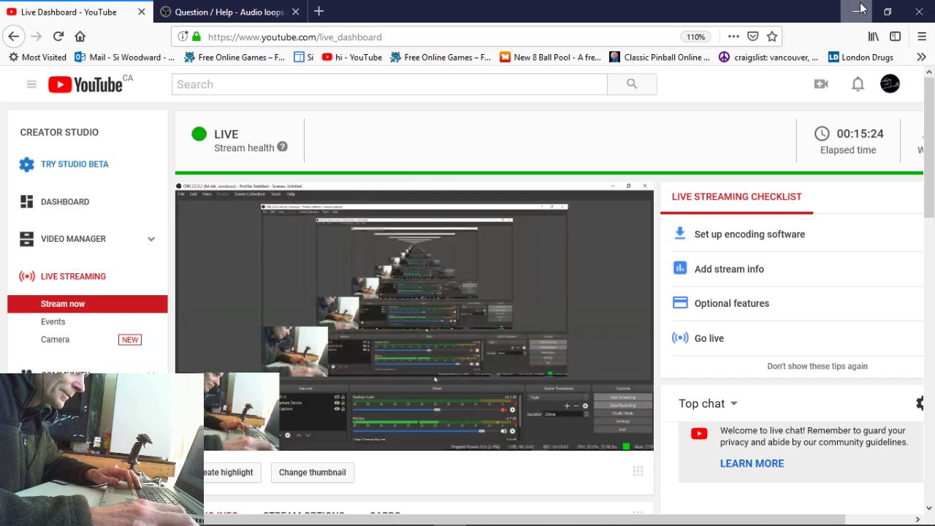
click(858, 10)
Step: Return to the YouTube live dashboard and review the stream's basic info, encoder setup and viewer analytics
drag(466, 411, 442, 438)
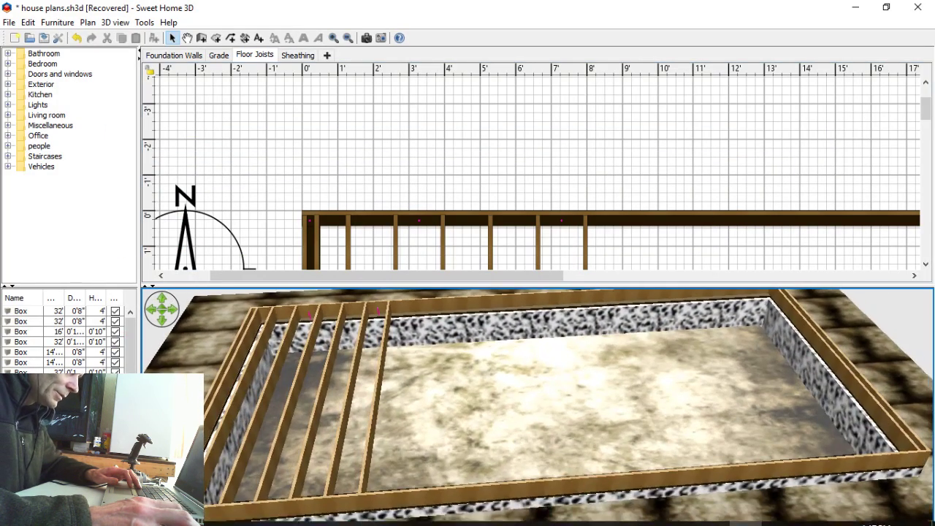
click(451, 514)
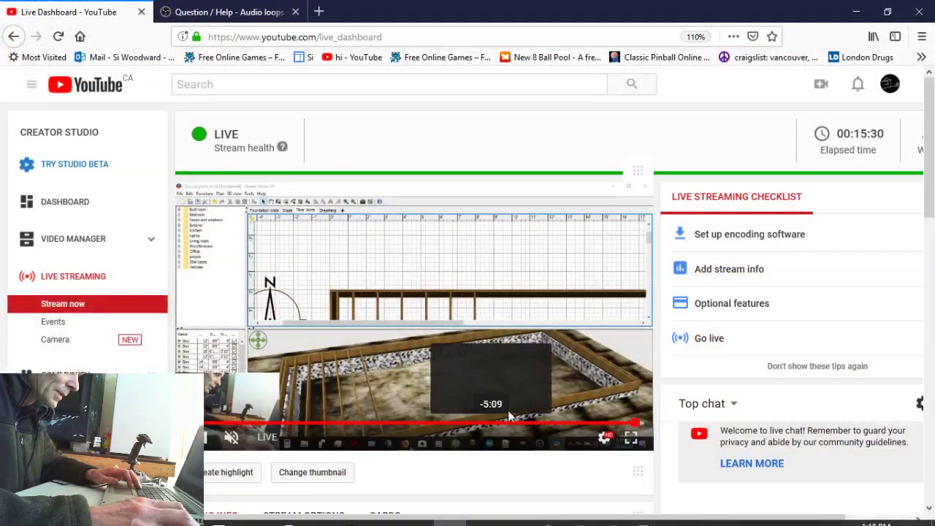
scroll(706, 396, down, 3)
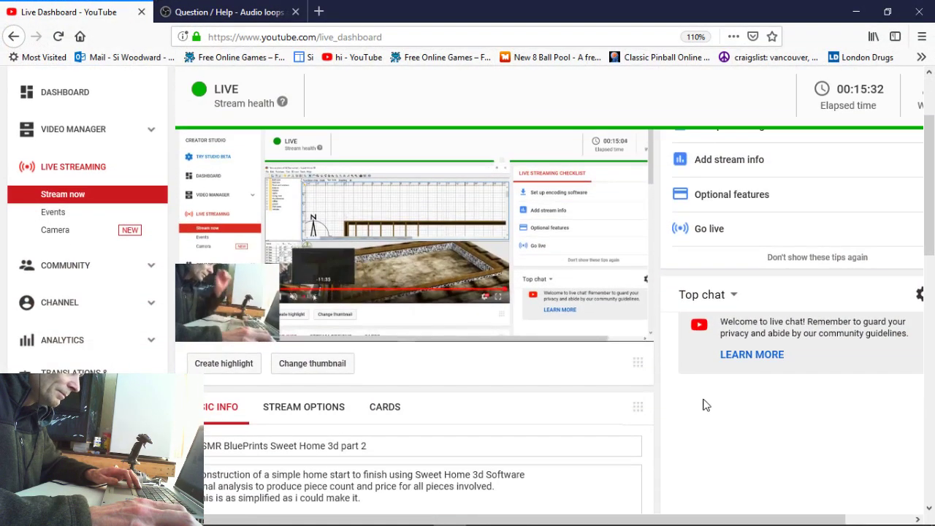
scroll(654, 446, down, 7)
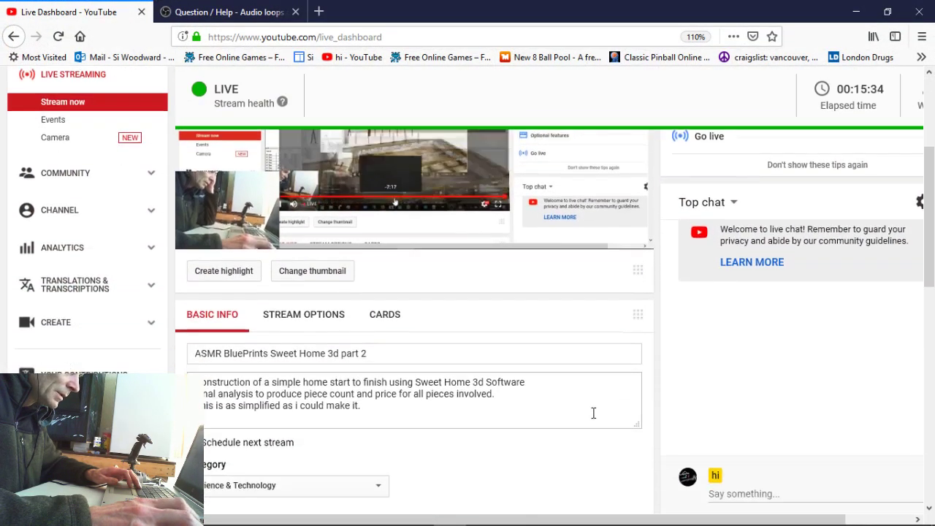
scroll(720, 399, down, 3)
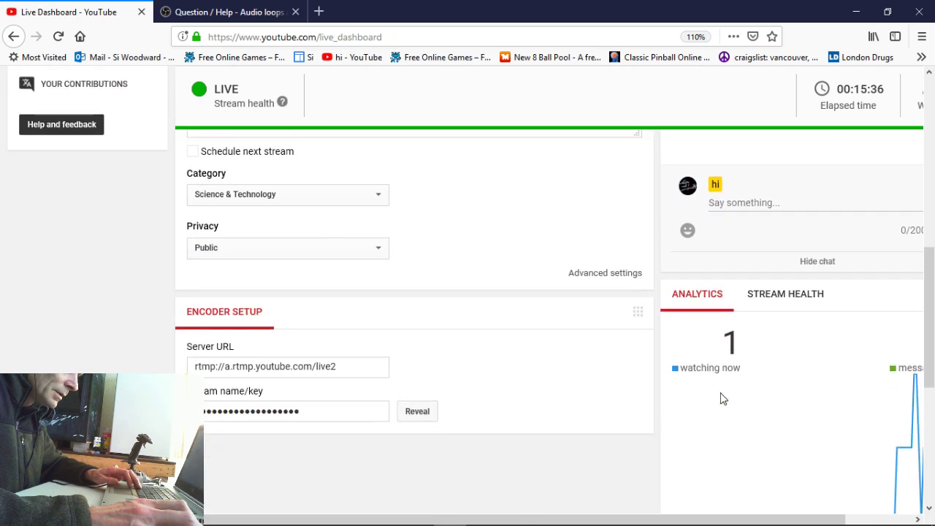
scroll(784, 420, down, 3)
scroll(784, 420, up, 12)
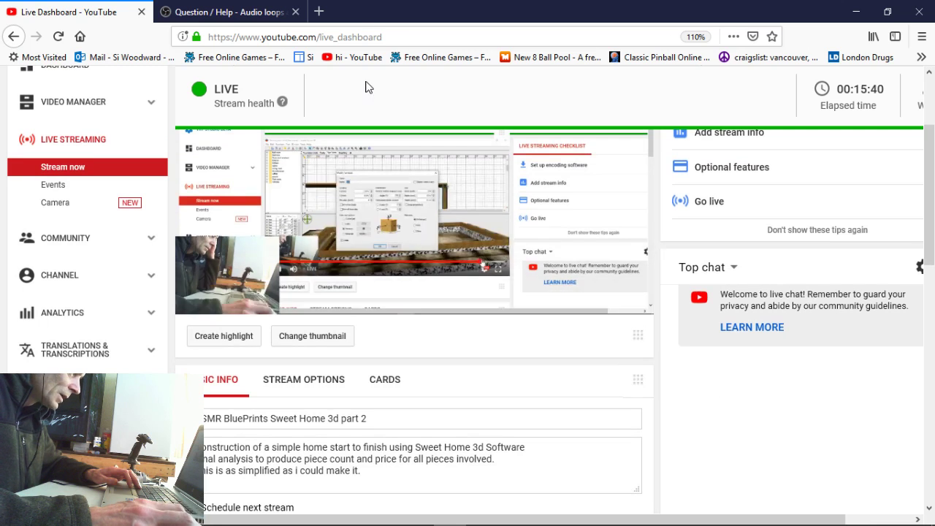
Step: Open the YouTube channel page in a new tab, search YouTube for "asmr", and look for the live stream among the results
click(318, 13)
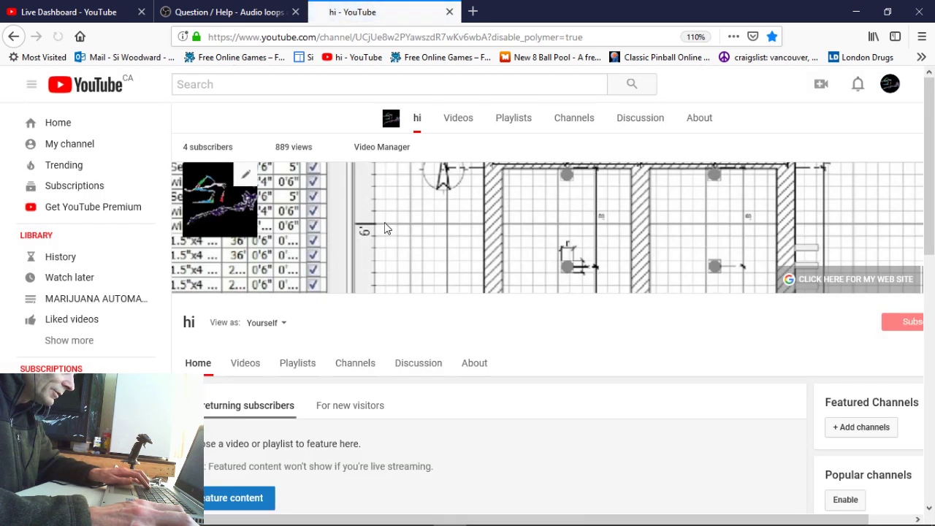
click(427, 84)
text(asmr)
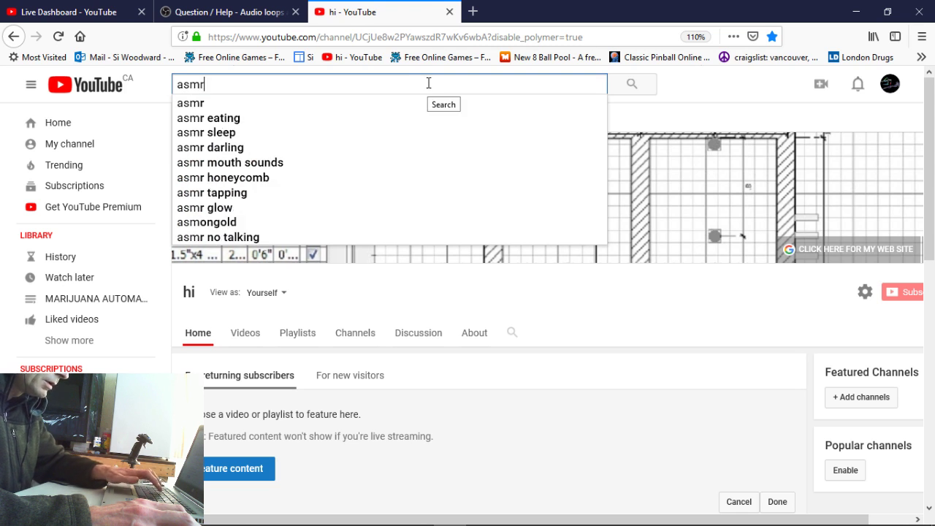
key(Return)
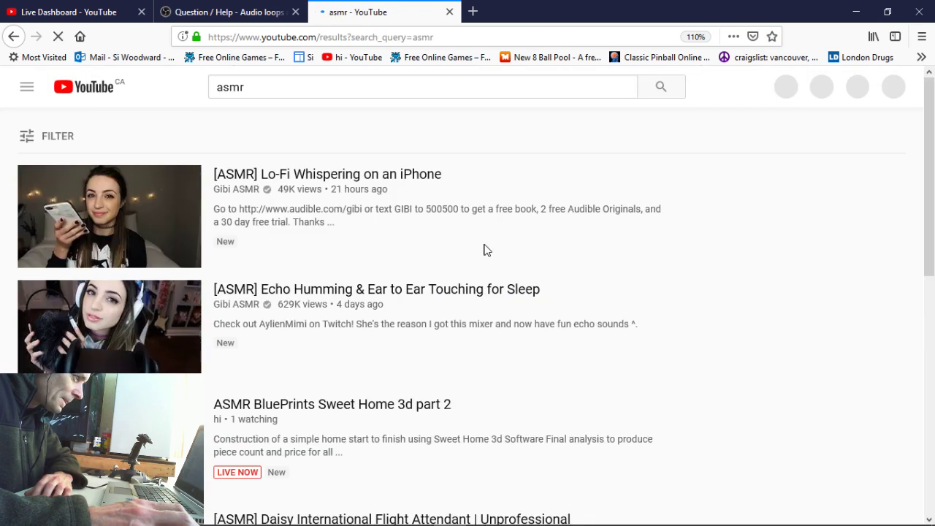
scroll(499, 242, down, 1)
scroll(499, 241, down, 5)
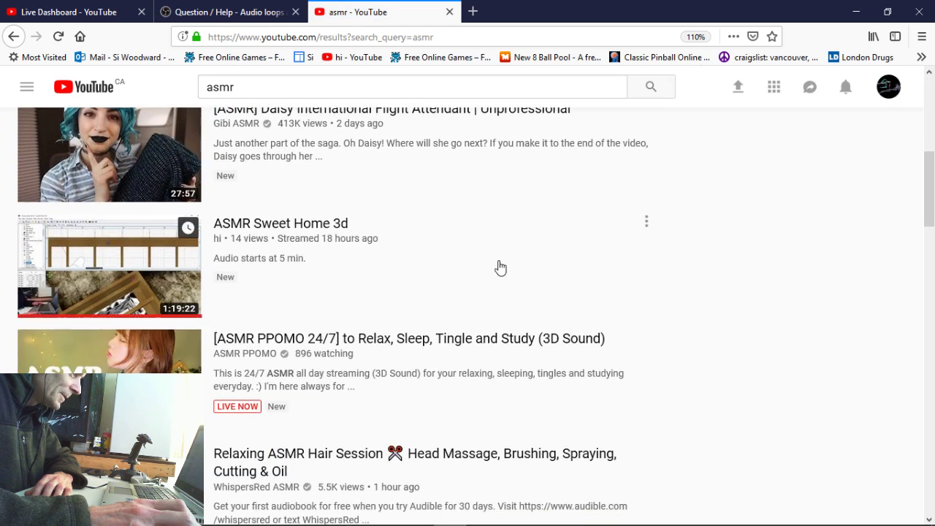
scroll(501, 268, up, 3)
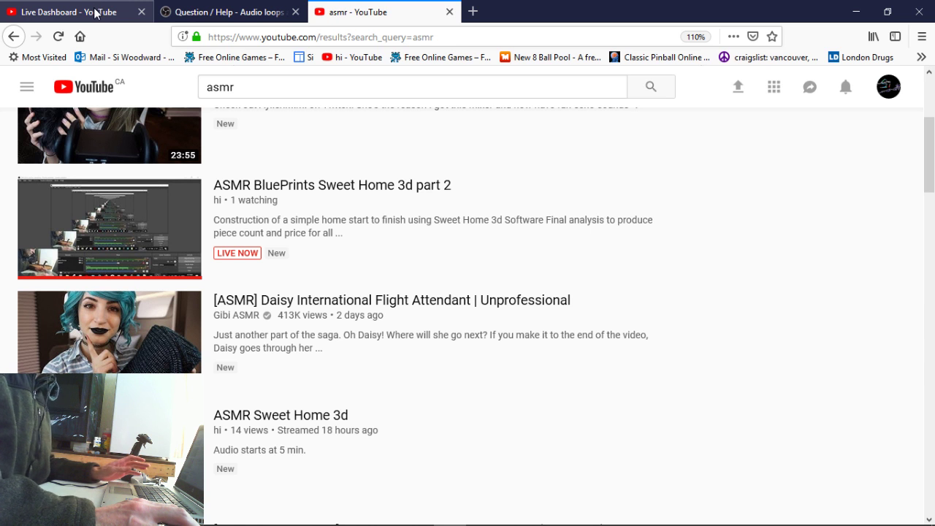
mouse_move(534, 520)
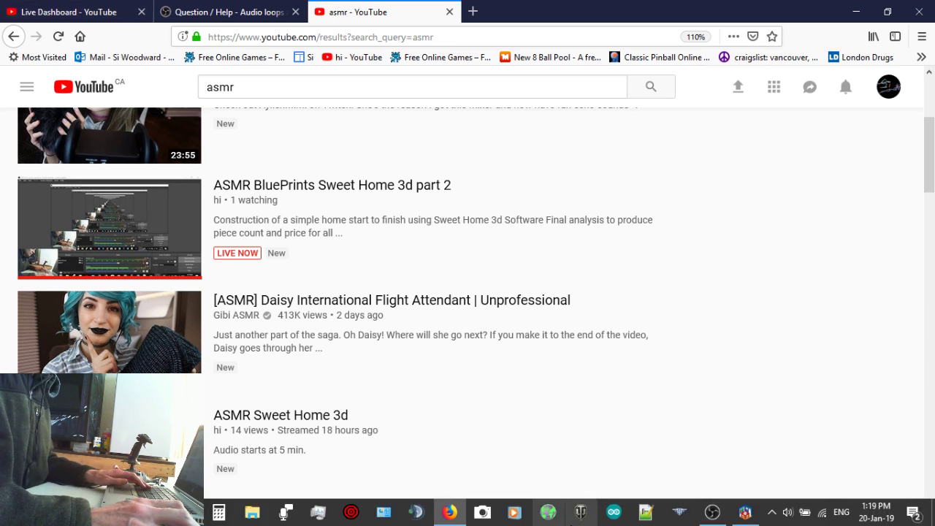
Step: Switch back to Sweet Home 3D and draw a dimension line about 11¾ inches long above the floor frame's northwest corner
click(746, 513)
drag(493, 399, 534, 341)
drag(525, 286, 514, 343)
scroll(436, 265, up, 1)
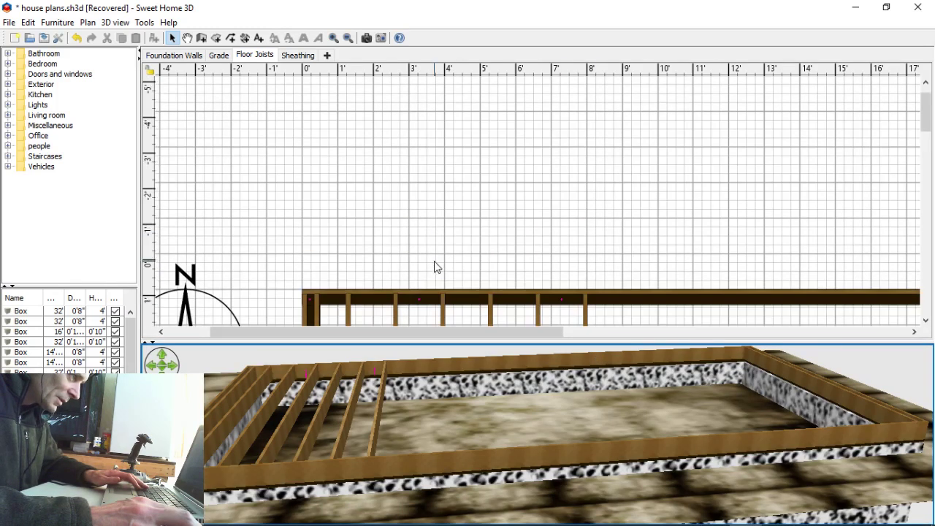
scroll(413, 263, down, 10)
scroll(421, 276, up, 10)
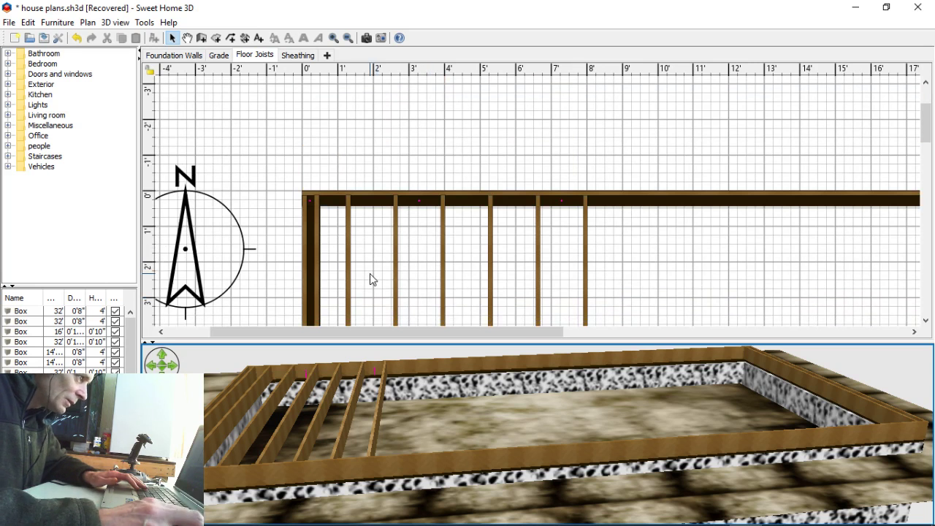
click(242, 38)
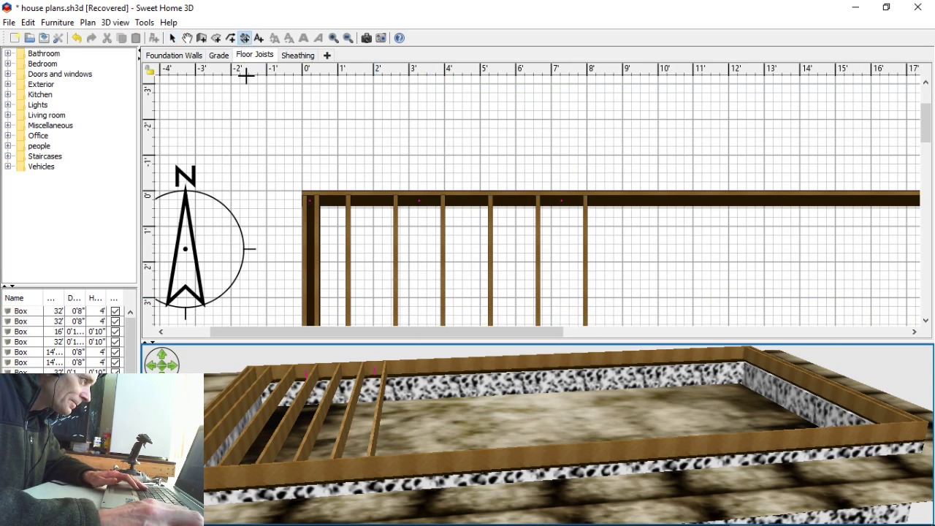
click(302, 156)
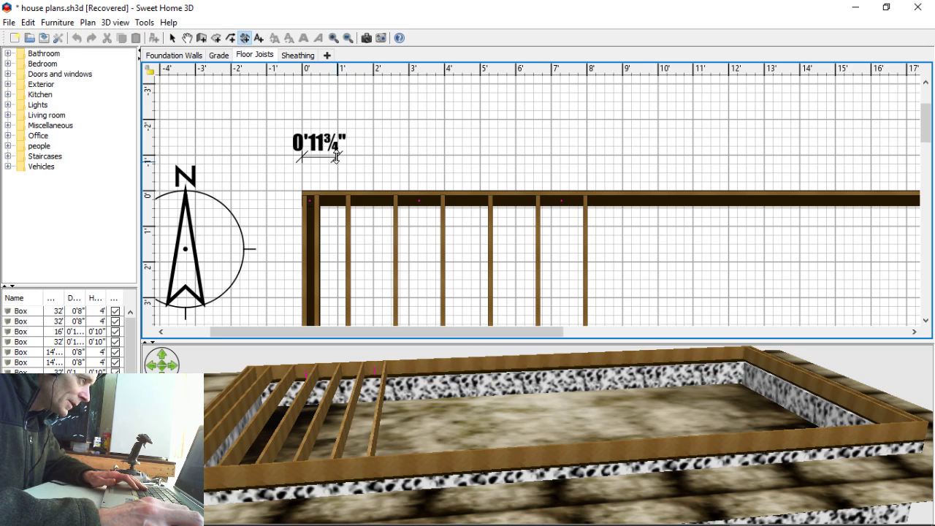
click(336, 156)
click(340, 111)
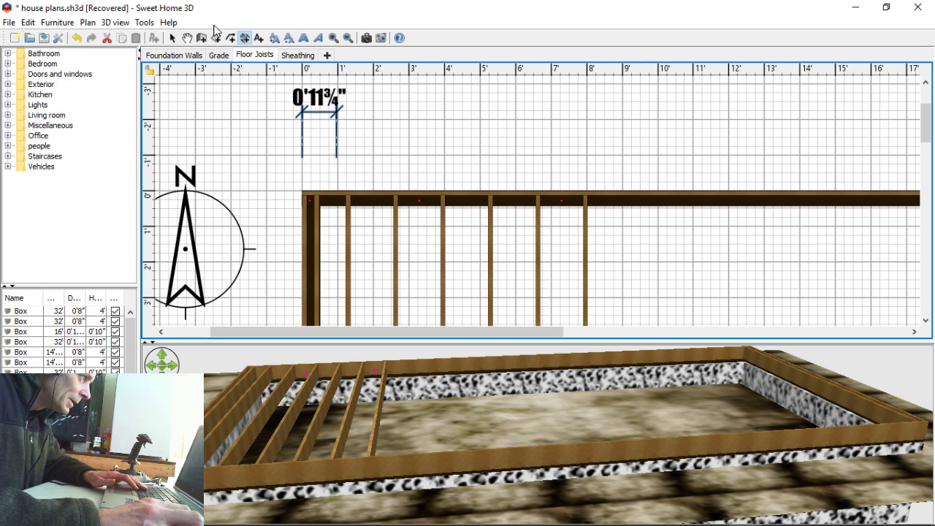
Step: Nudge the new dimension line slightly east and stretch its east end so it spans 1'
click(173, 40)
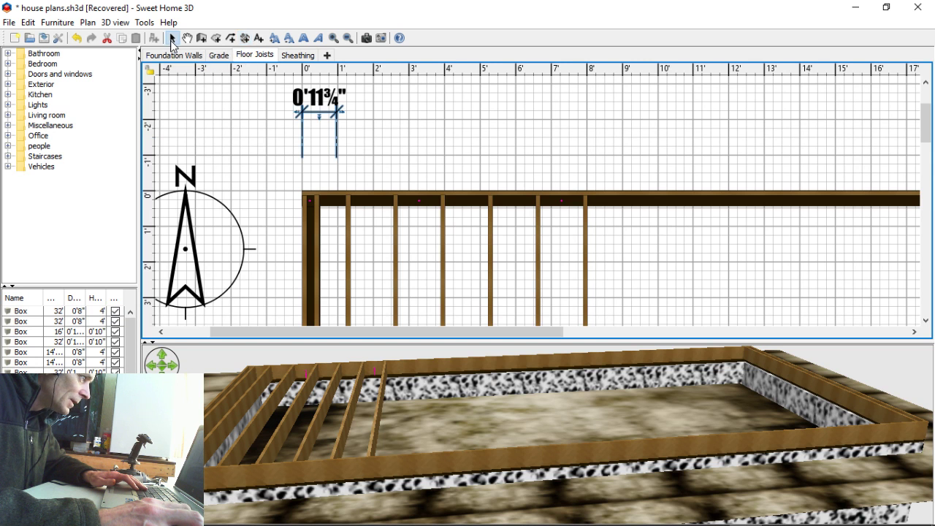
click(318, 104)
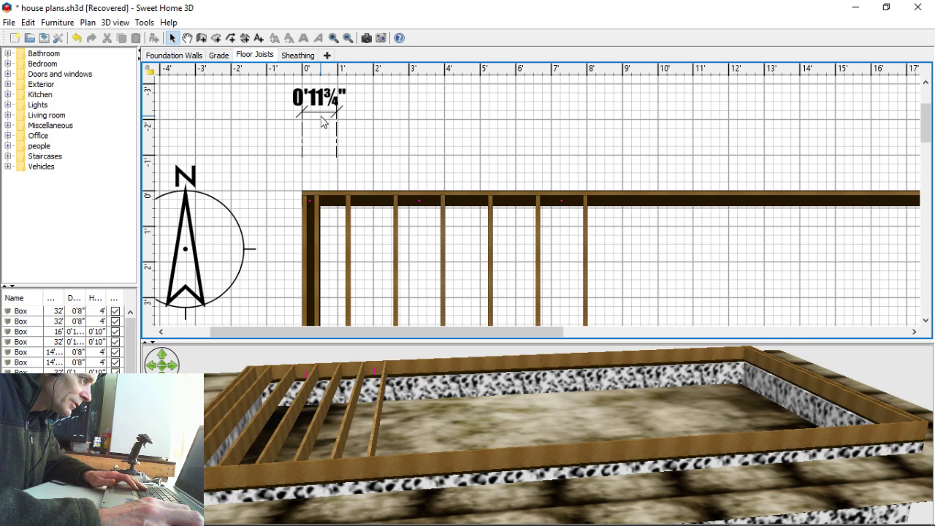
click(326, 112)
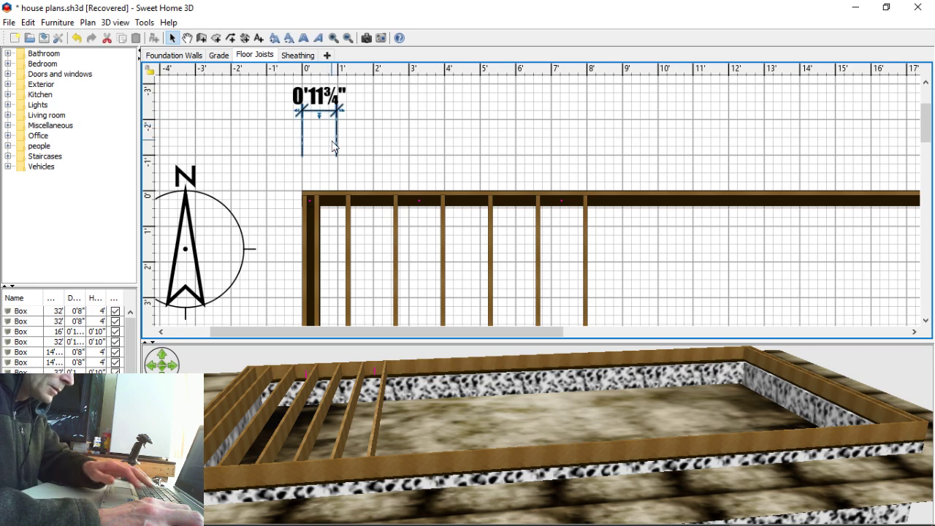
key(Right)
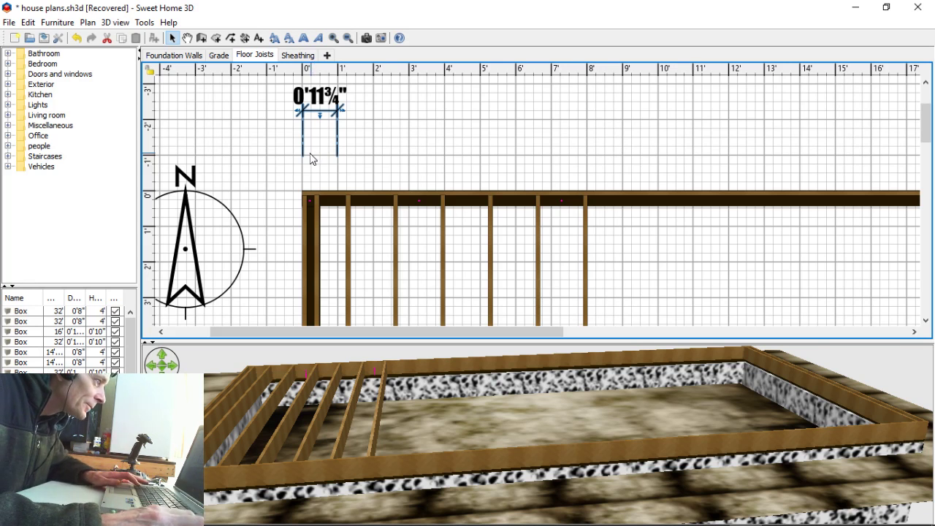
drag(336, 110, 340, 112)
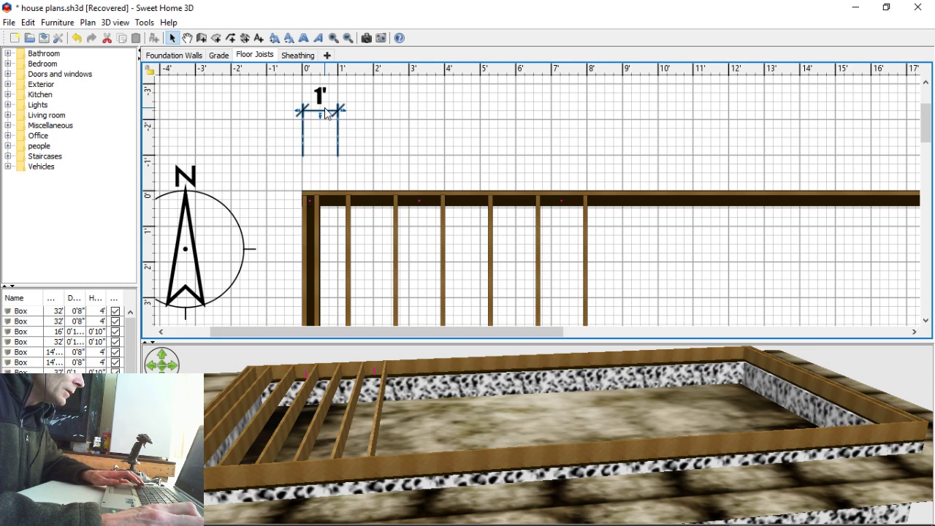
Step: Copy the 1' dimension line and place the duplicate above the joists, starting near the 5'3" mark
right_click(322, 111)
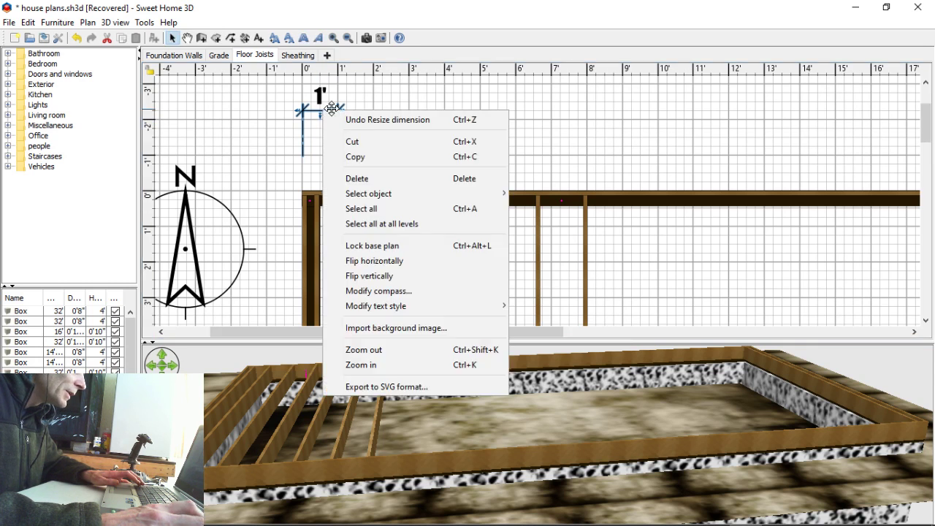
click(354, 158)
right_click(388, 122)
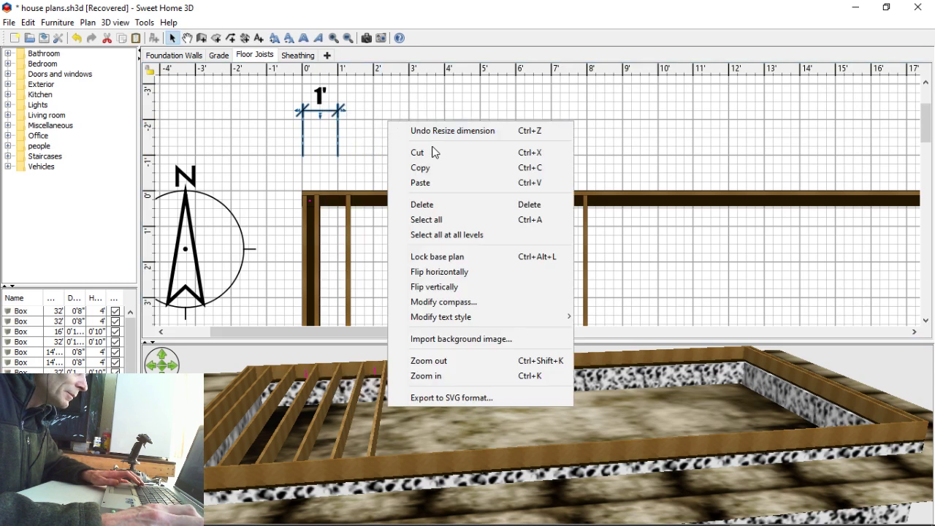
click(428, 182)
drag(349, 136, 511, 134)
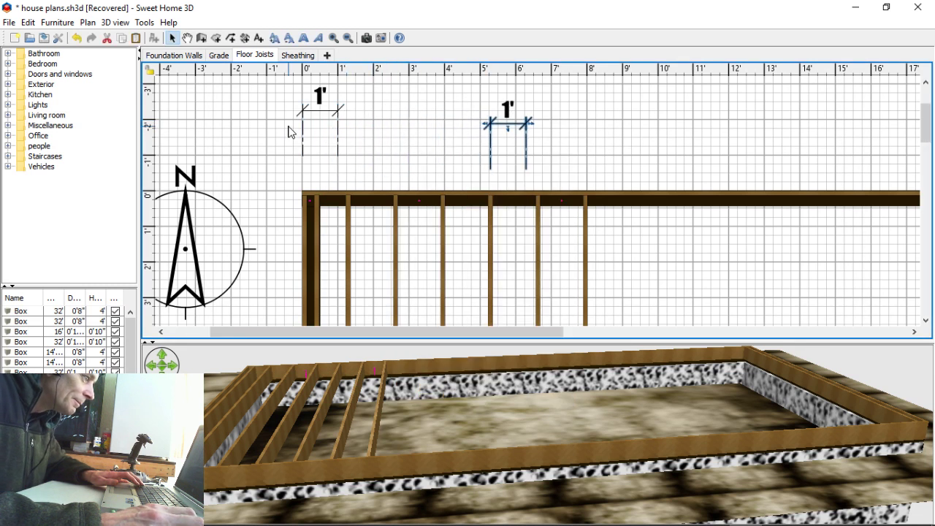
Step: Move the original 1' dimension line south, closer to the frame's north edge
right_click(306, 111)
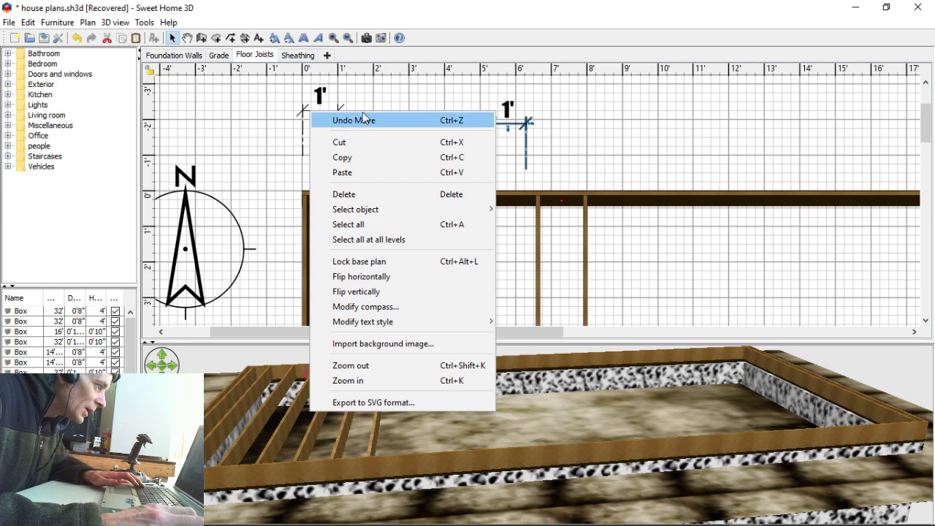
click(367, 96)
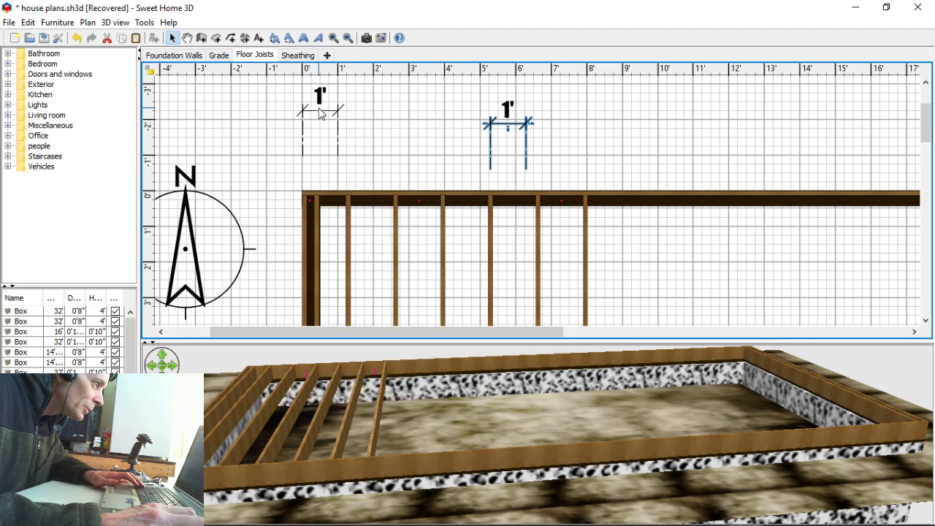
drag(320, 113, 320, 131)
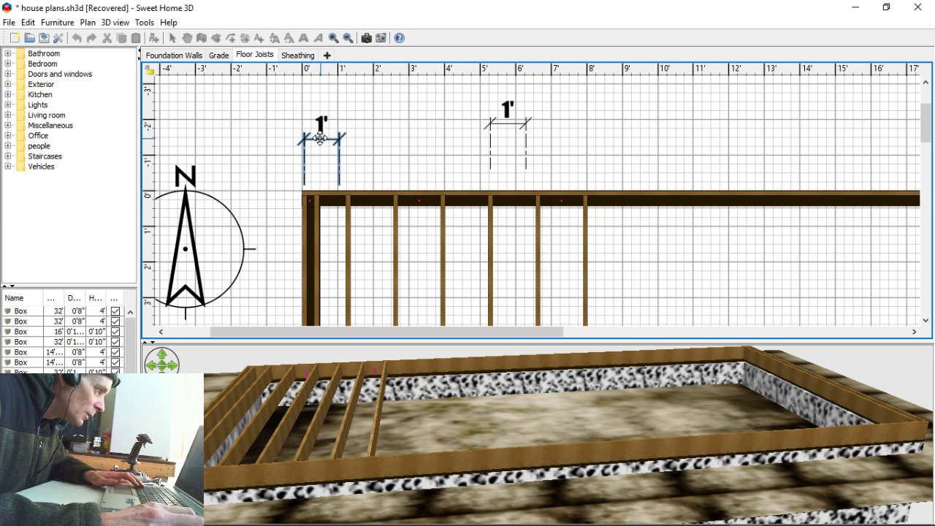
drag(320, 140, 320, 140)
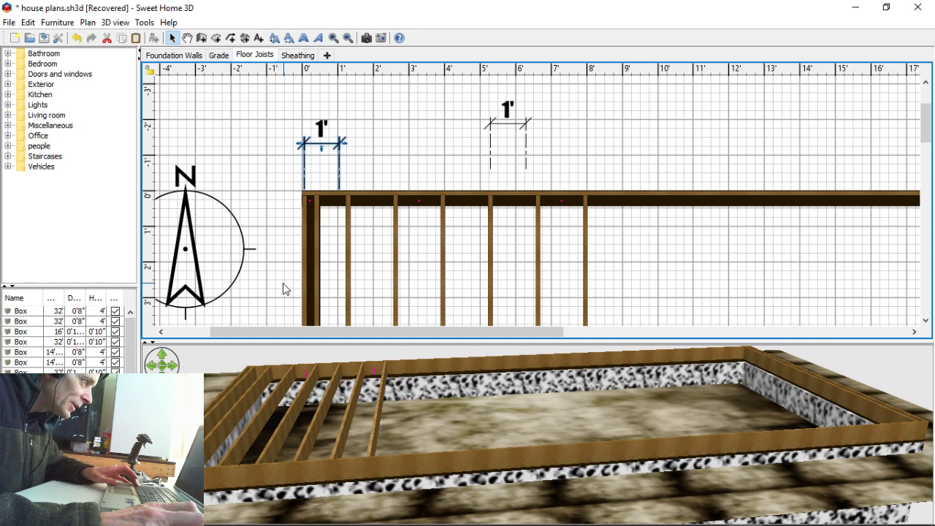
Step: Nudge the 1' dimension line into alignment with the frame's northwest corner, with its extension lines ending at the north rim joist
ctrl+scroll(293, 215, up, 2)
ctrl+scroll(300, 214, up, 3)
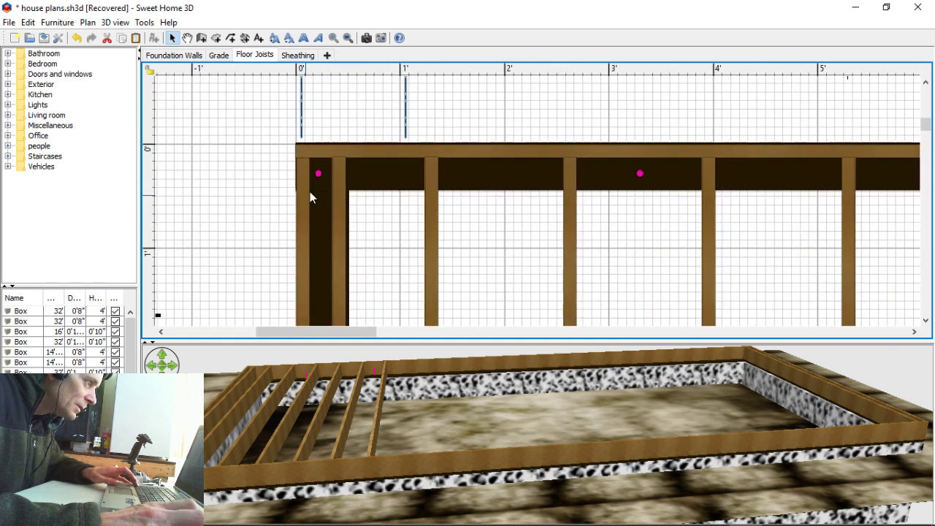
scroll(311, 186, up, 3)
scroll(315, 172, down, 3)
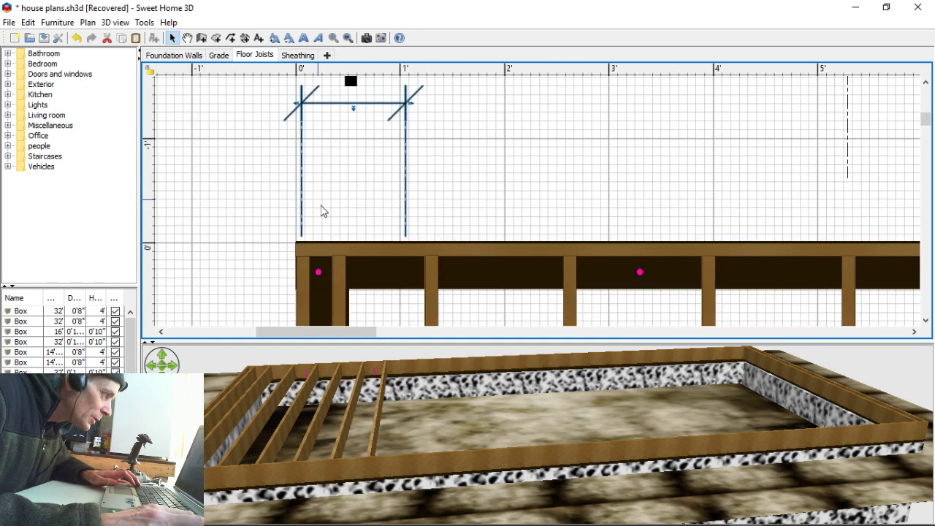
key(Left)
key(Left)
key(Left)
key(Left)
key(Left)
key(Left)
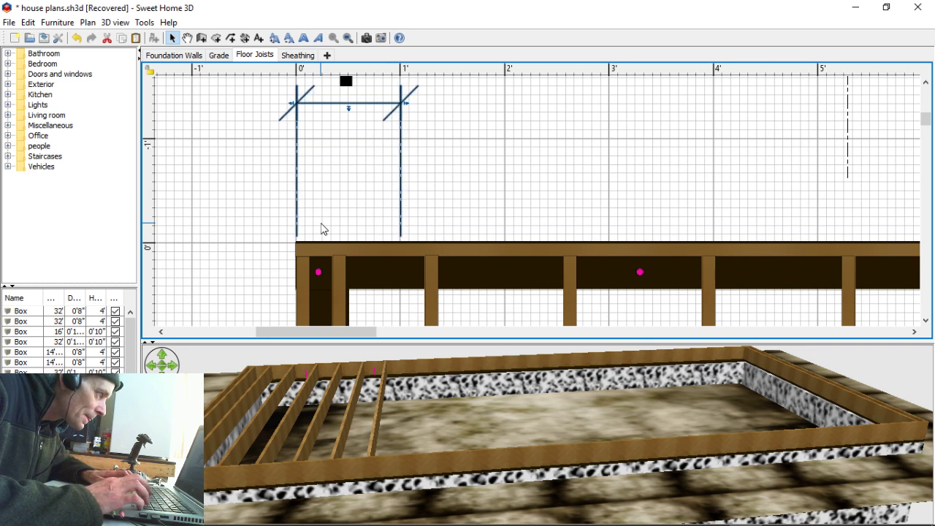
key(Down)
key(Down)
key(Down)
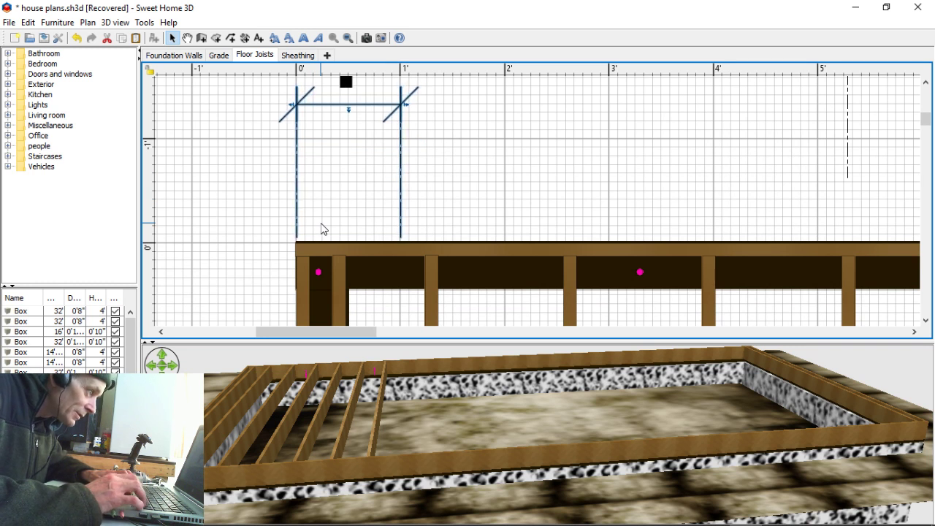
key(Down)
key(Down)
key(Down)
key(Right)
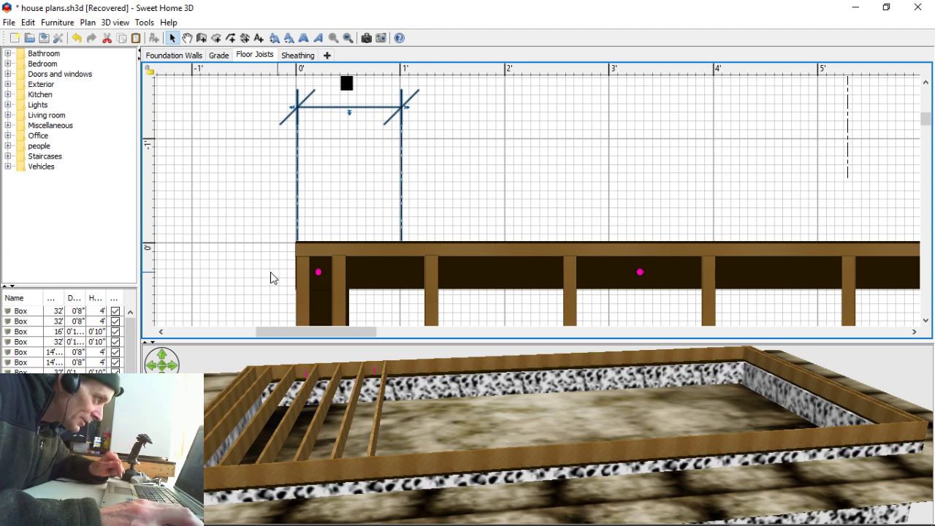
Step: Examine the positions of the west end joist and the joist near the 8' mark relative to the dimension line
click(302, 300)
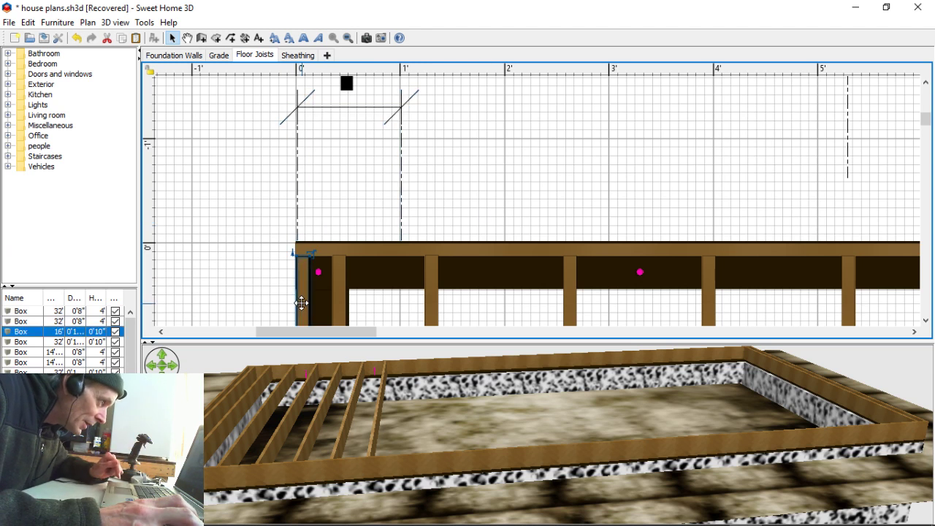
scroll(282, 299, down, 4)
scroll(280, 295, up, 3)
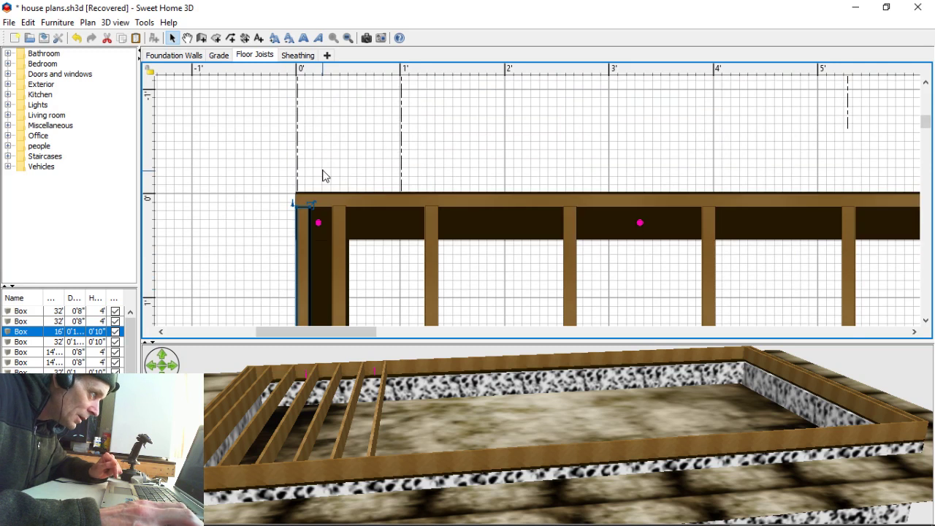
scroll(324, 179, up, 1)
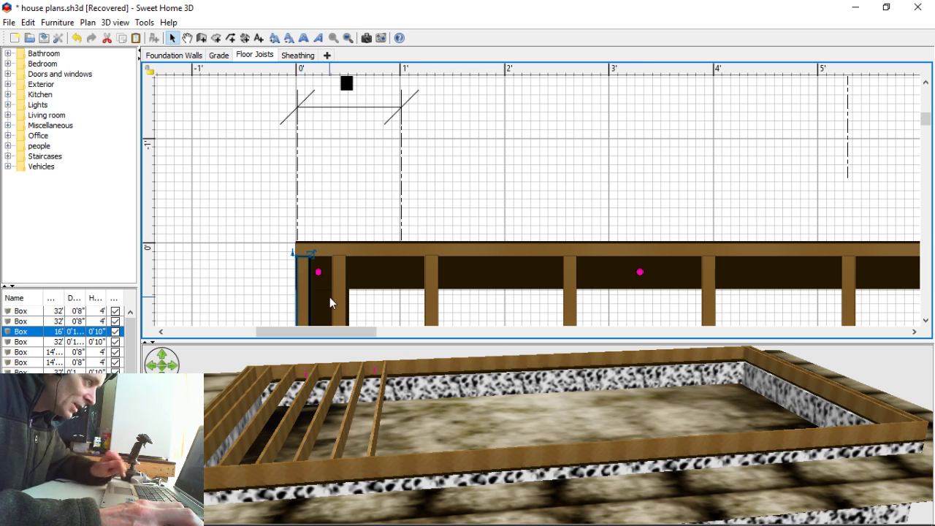
drag(331, 332, 443, 356)
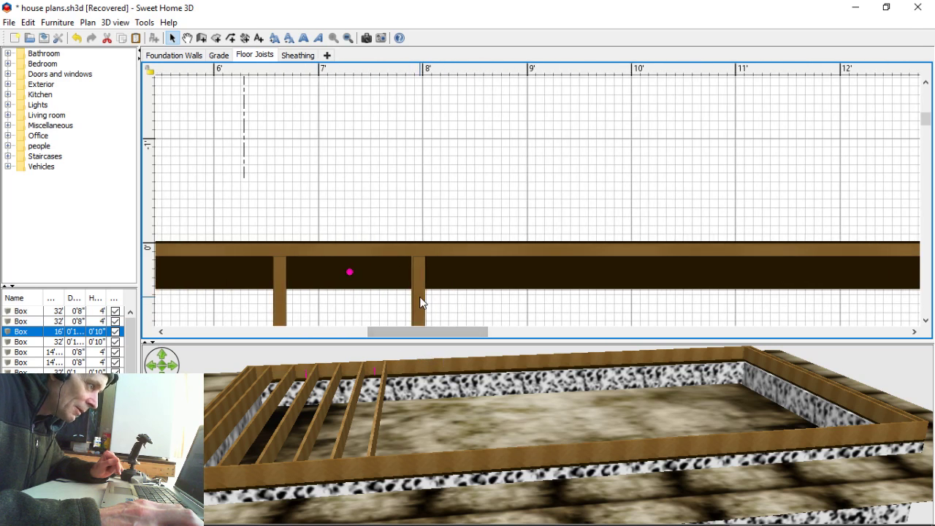
click(419, 296)
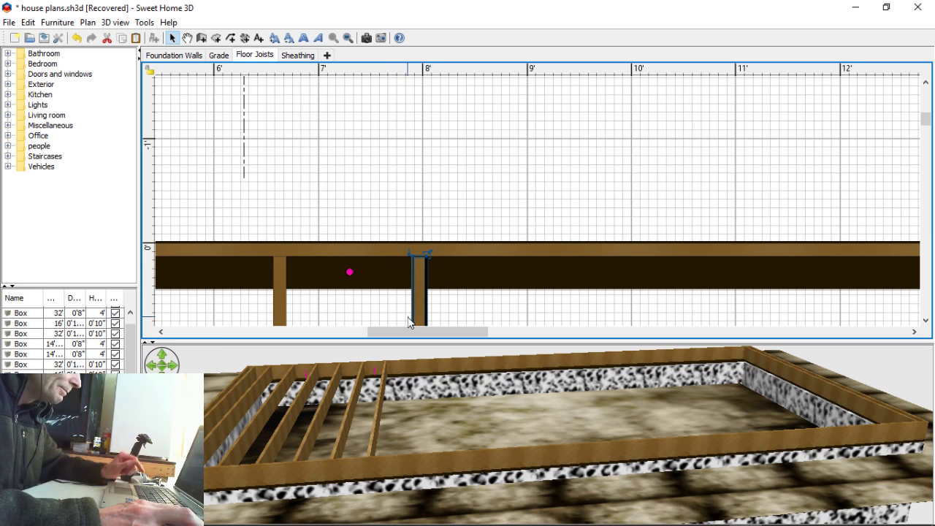
drag(418, 331, 309, 332)
scroll(399, 146, down, 2)
scroll(402, 145, up, 3)
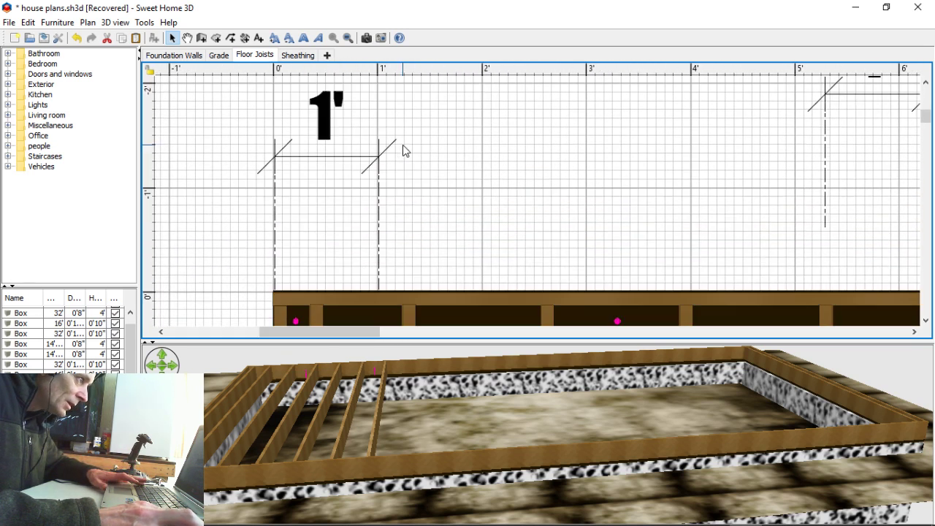
scroll(406, 153, down, 1)
scroll(406, 153, up, 2)
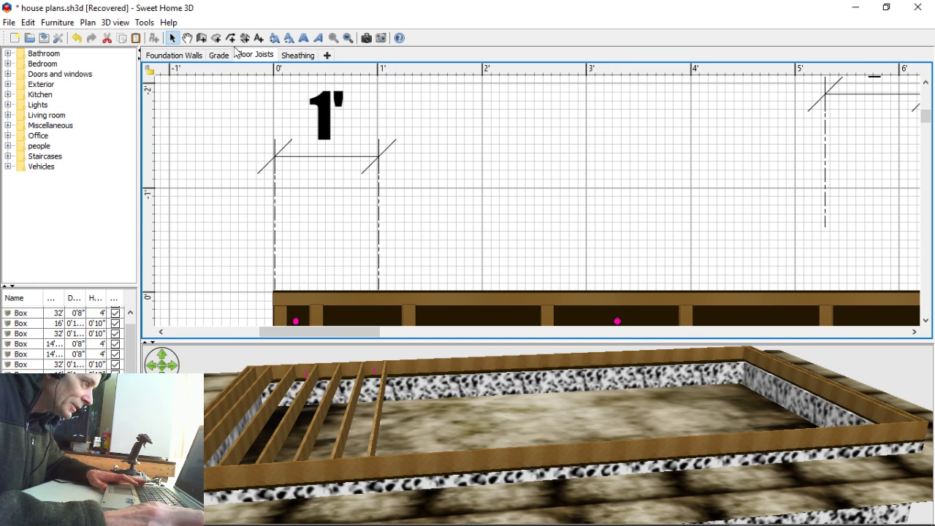
Step: Stretch the east end of the dimension line at the northwest corner to 1'0¾"
click(331, 157)
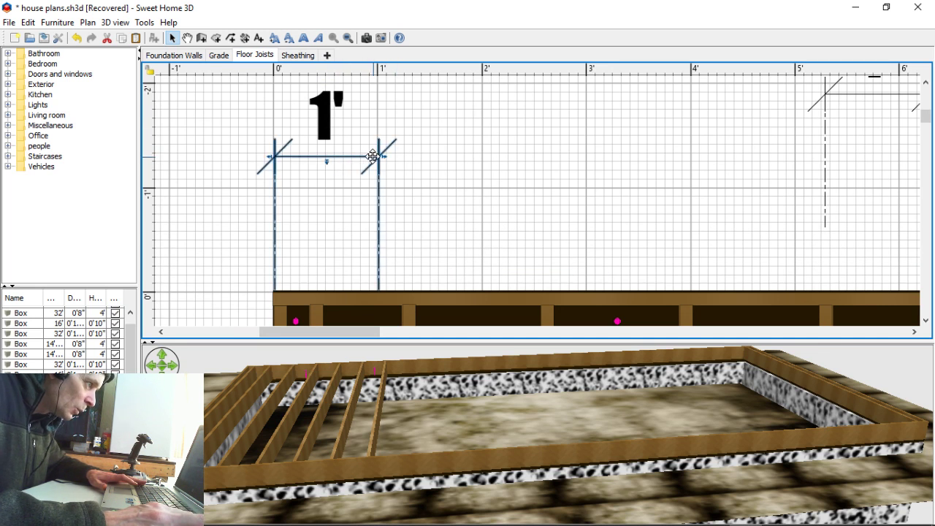
drag(377, 158, 377, 158)
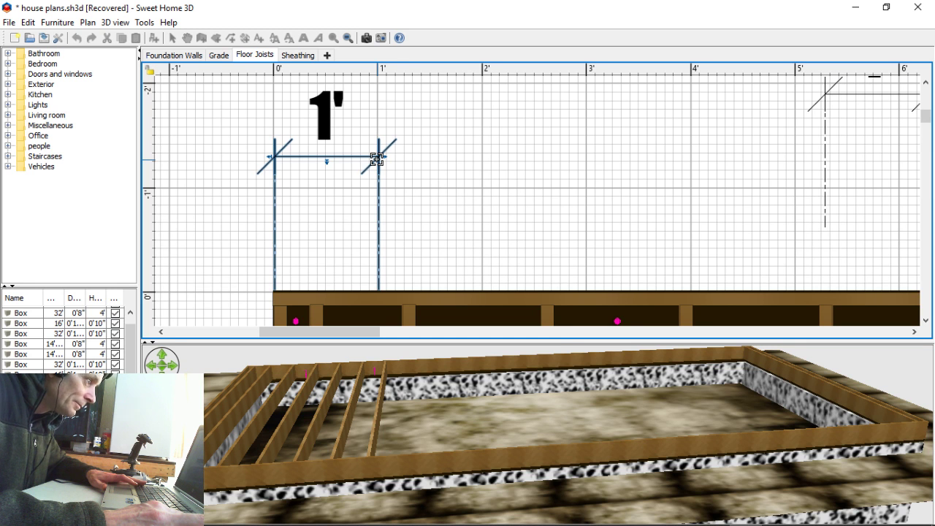
drag(376, 160, 378, 160)
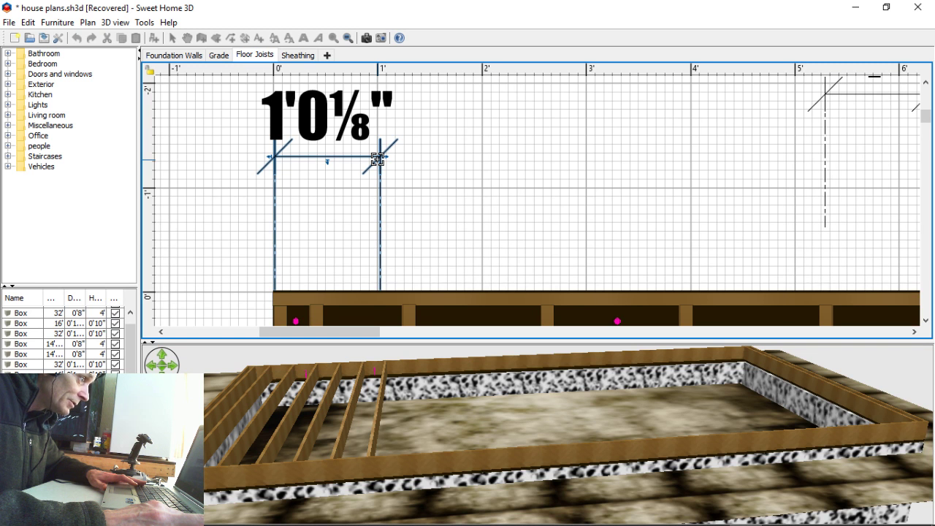
drag(377, 160, 377, 158)
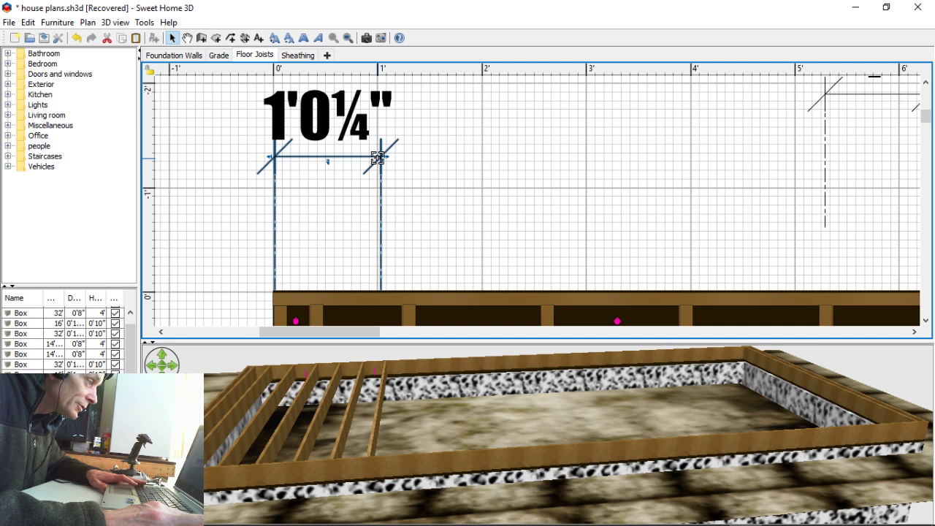
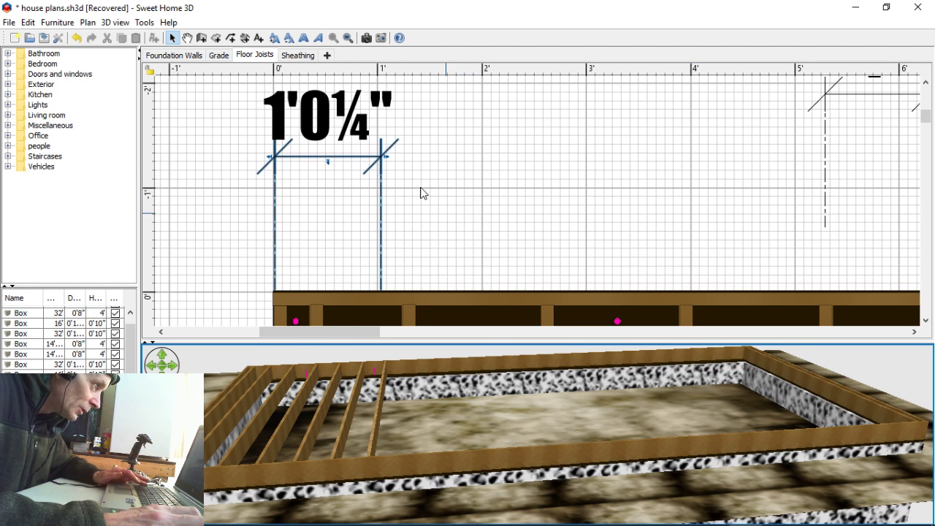
drag(381, 159, 386, 159)
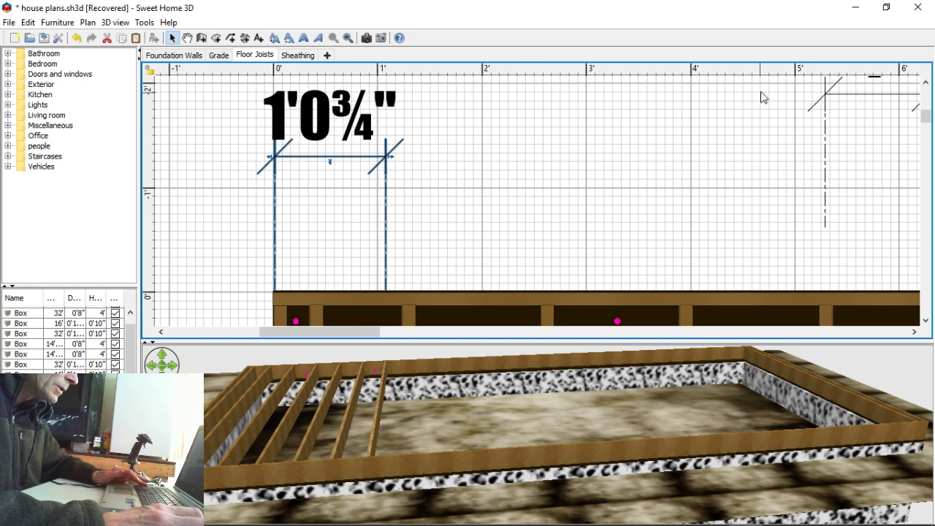
Step: Move the 1' dimension line near the 5' mark so it starts at the east end of the 1'0¾" line
double_click(811, 86)
drag(811, 87, 394, 156)
key(Escape)
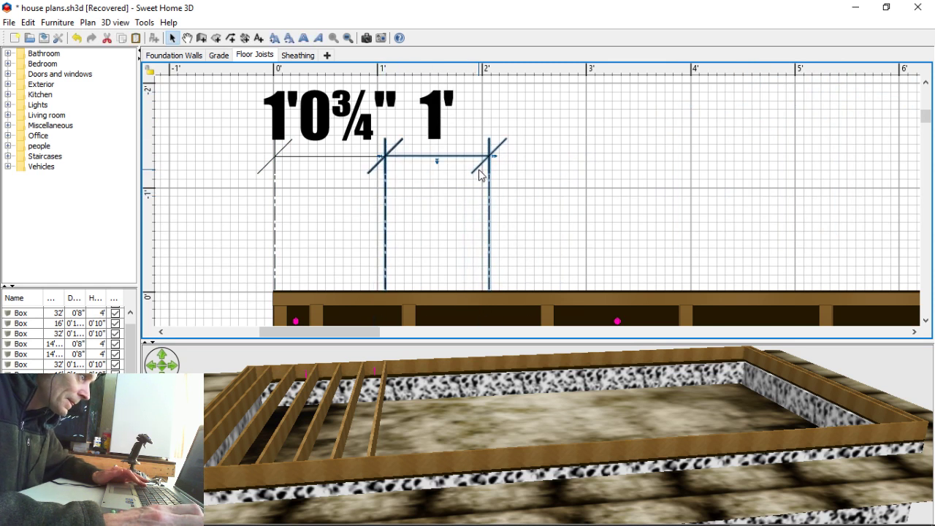
Step: Move the remaining 1' dimension line above the northwest corner to the east end of the dimension row, spanning about 2' to 3'
click(373, 154)
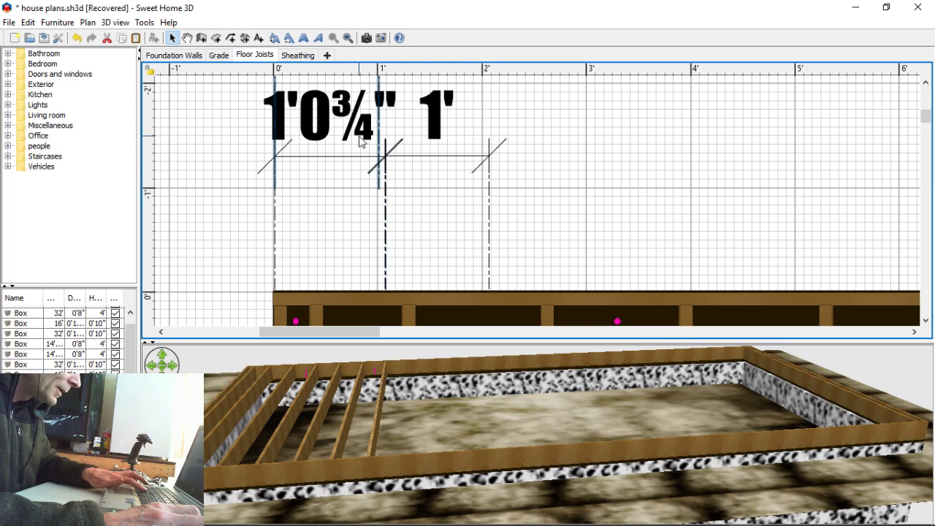
drag(380, 125, 595, 233)
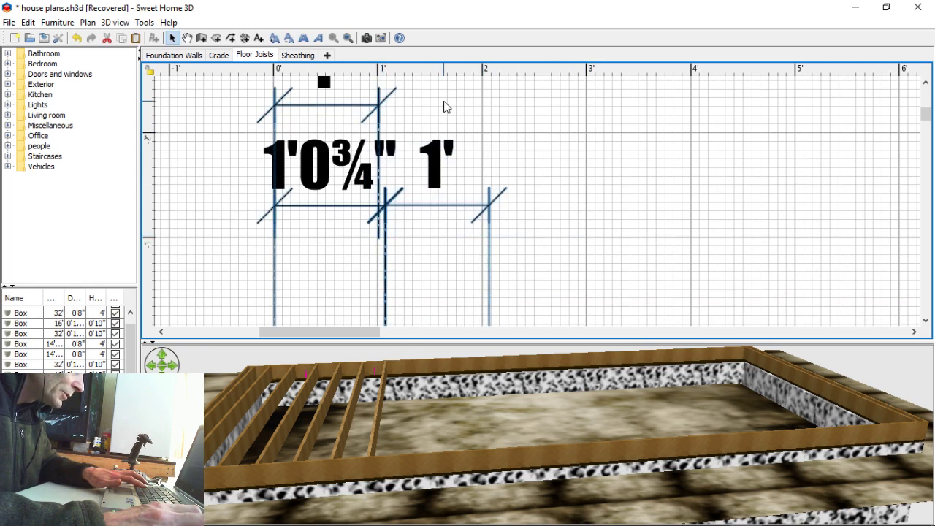
drag(350, 108, 563, 204)
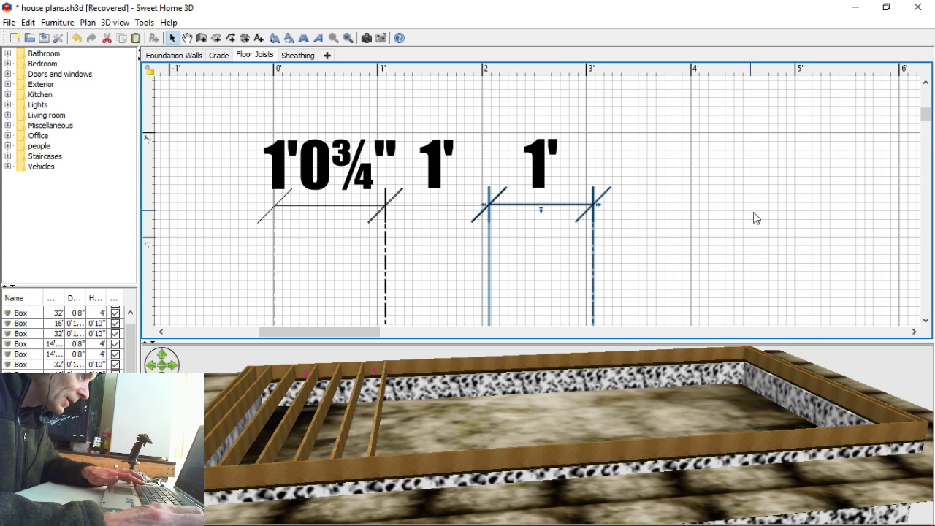
Step: Duplicate the two 1' dimension lines and align the copies end to end at the east end of the row
scroll(731, 220, down, 2)
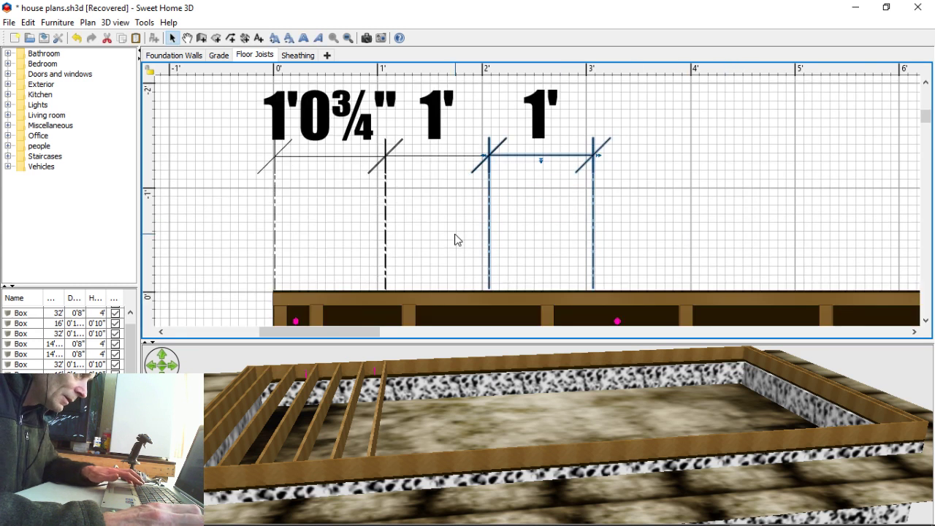
drag(431, 235, 609, 245)
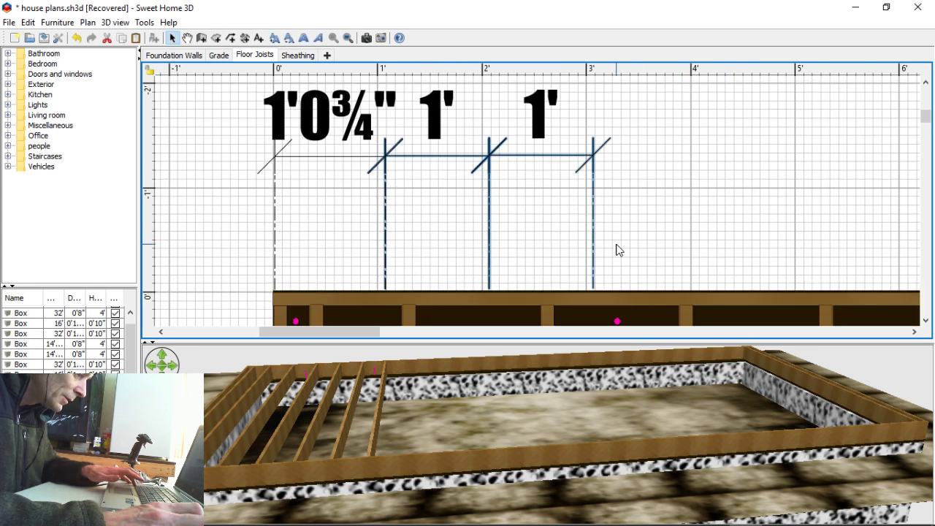
key(ctrl+v)
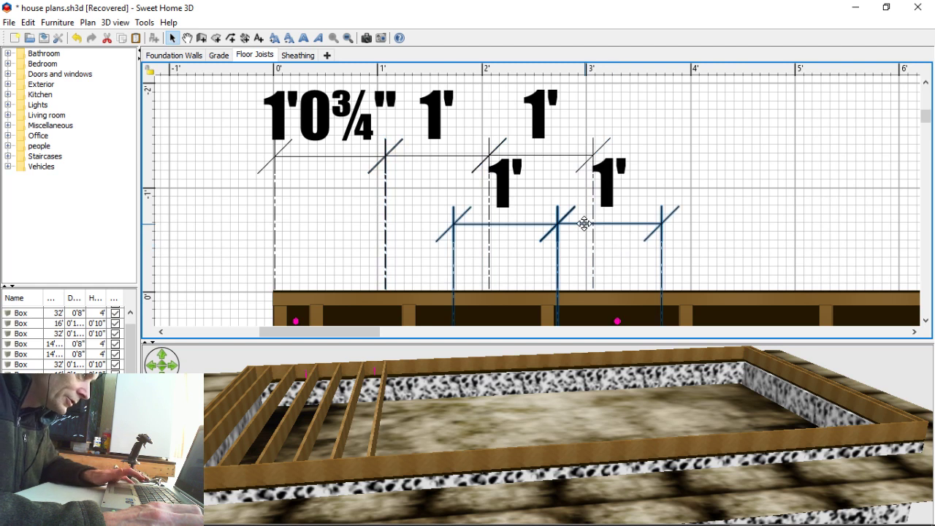
drag(612, 226, 723, 153)
key(Right)
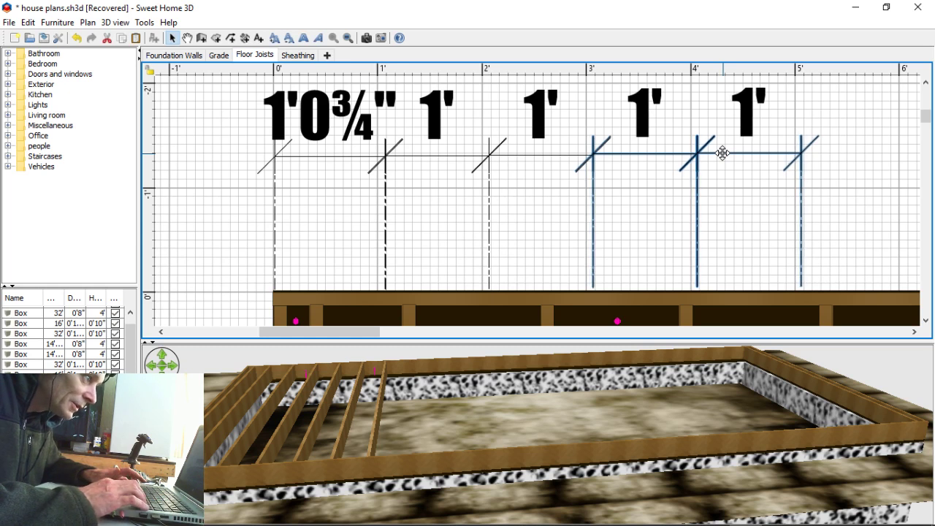
key(Down)
key(Down)
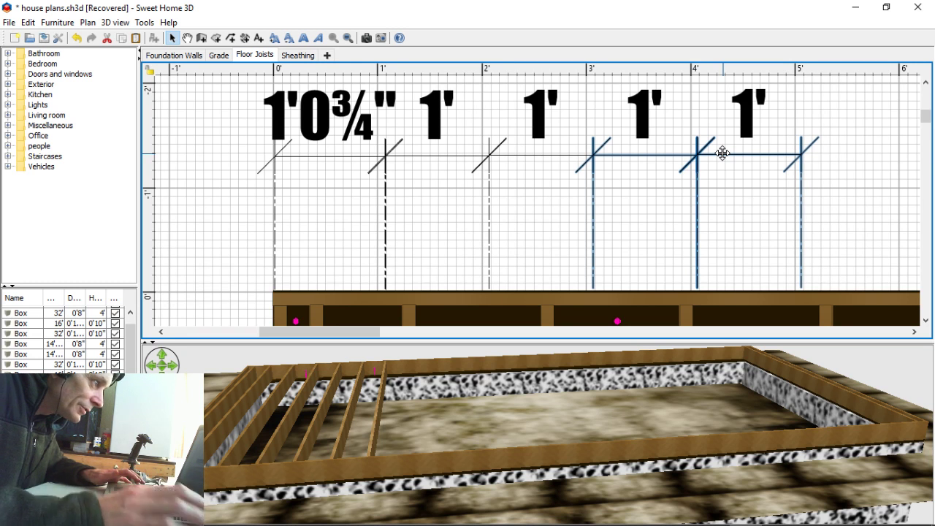
Step: Nudge the three easternmost 1' dimension lines south together to line up with the rest of the row
shift+click(533, 156)
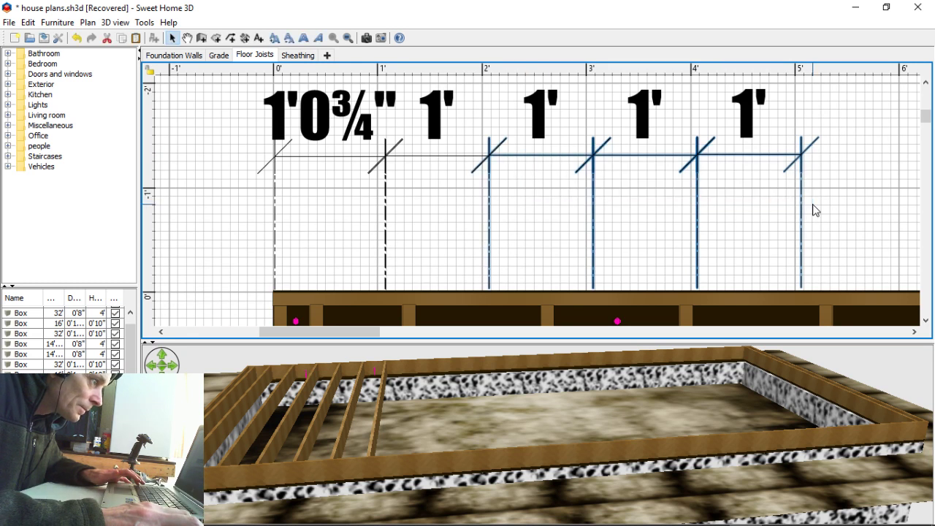
key(Down)
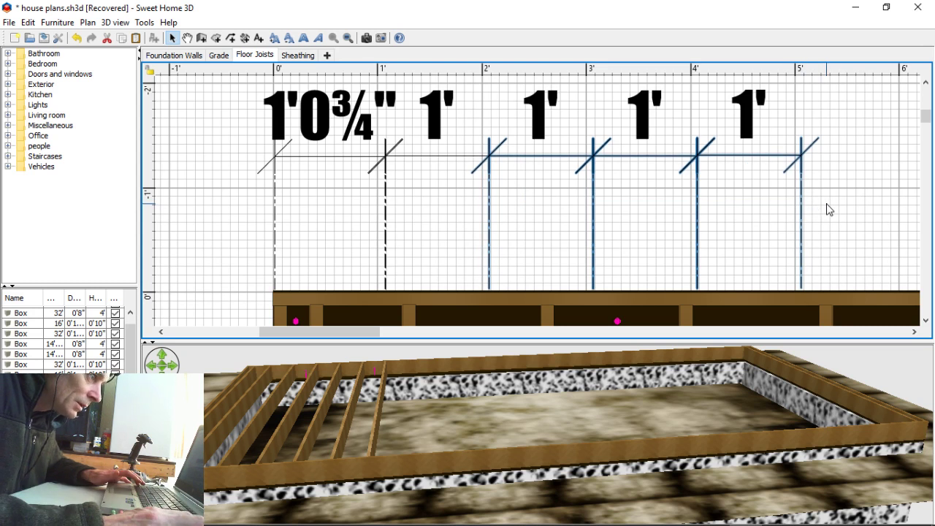
click(830, 209)
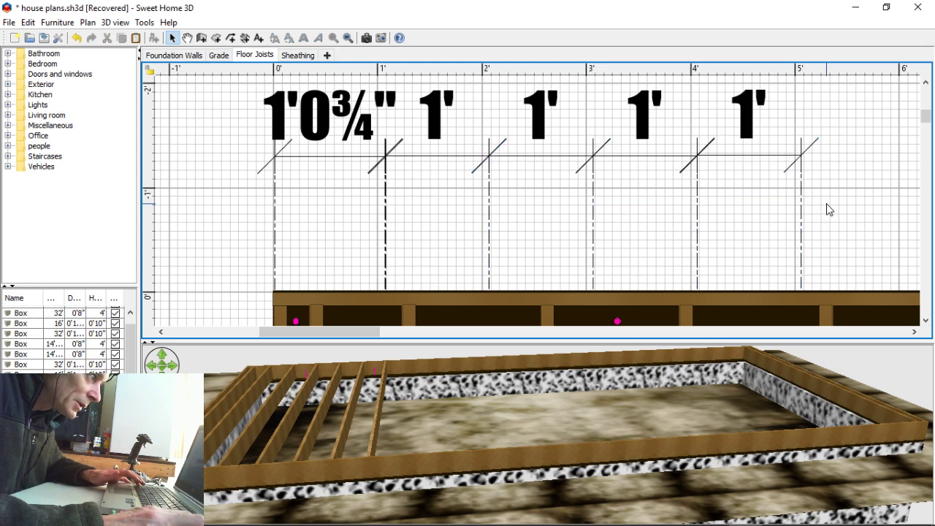
Step: Try nudging the 1' dimension line beside the 1'0¾" one east and west to match the adjoining extension lines
click(412, 156)
key(Right)
key(Right)
key(Right)
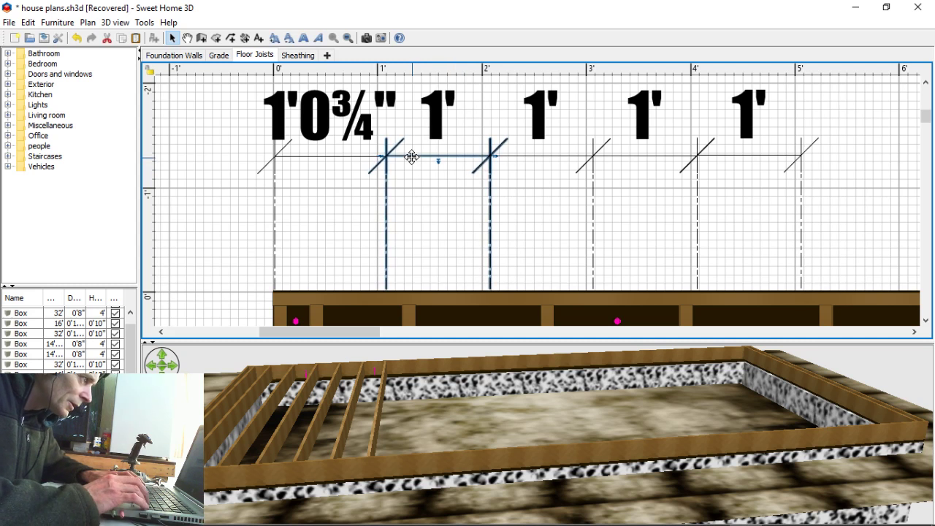
key(Left)
key(Left)
key(Left)
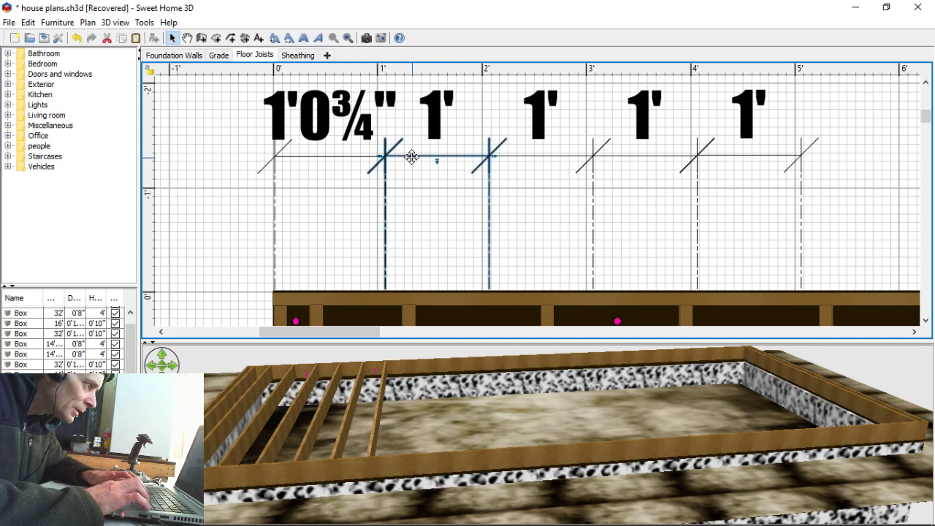
key(Right)
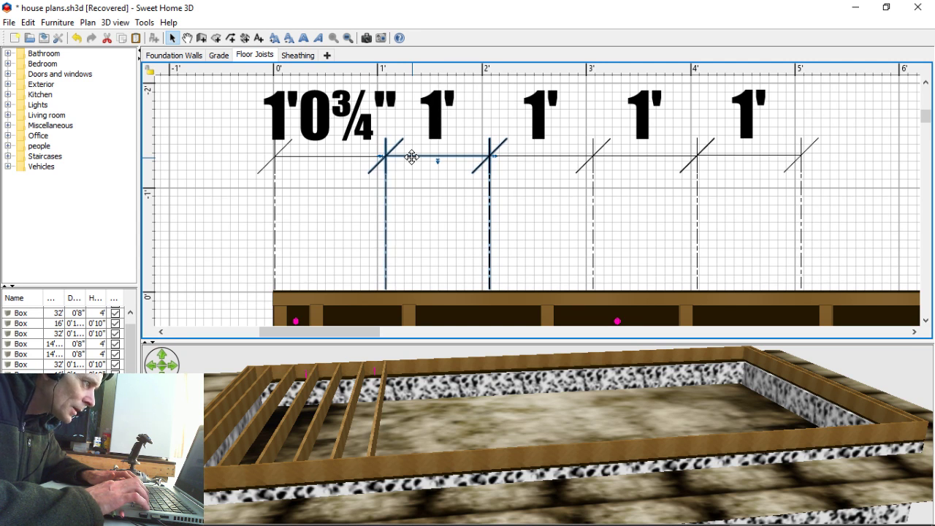
key(Left)
key(Right)
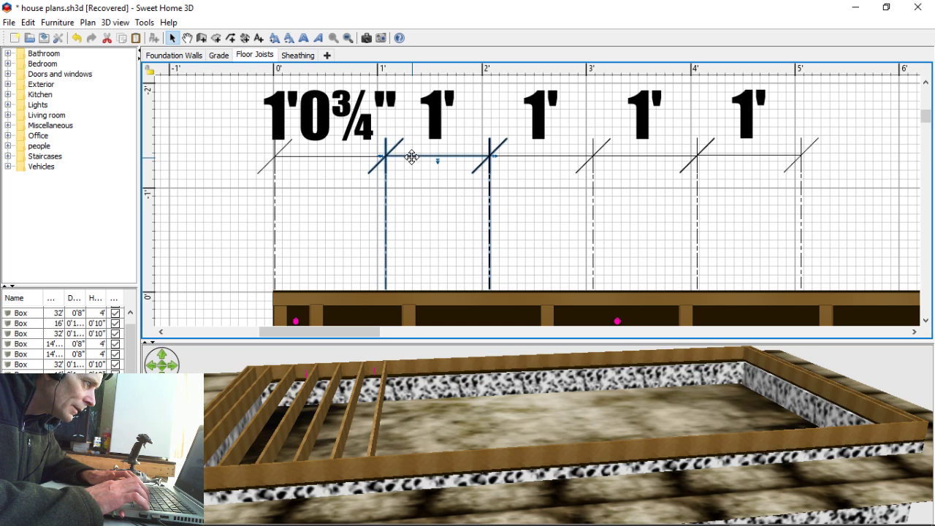
key(Left)
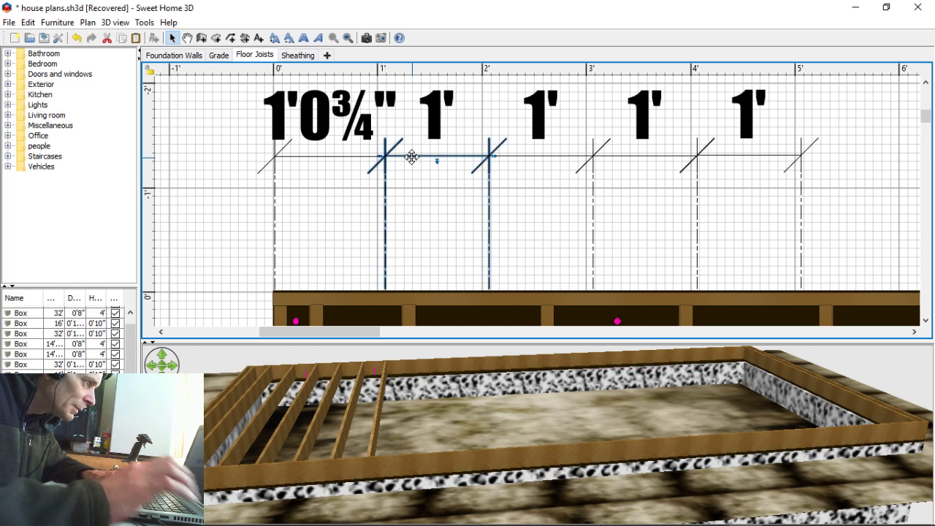
key(Left)
key(Right)
key(Right)
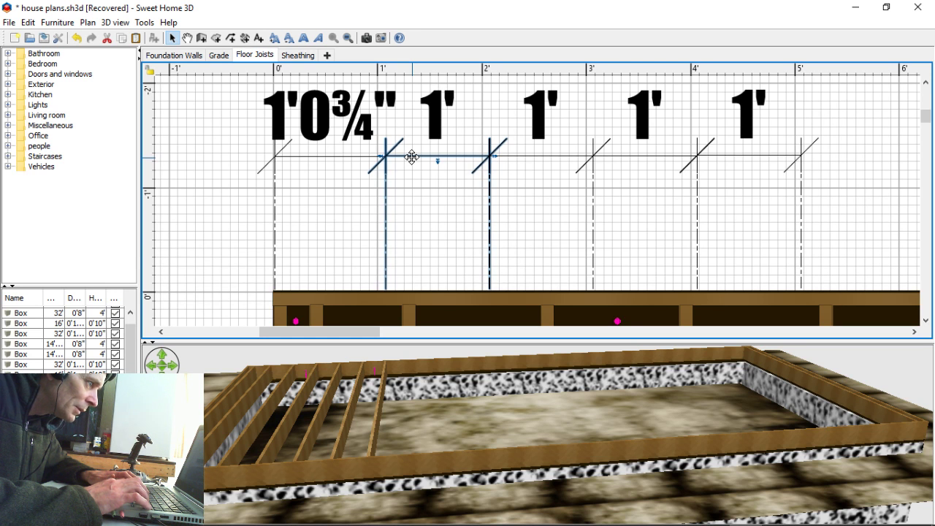
key(Left)
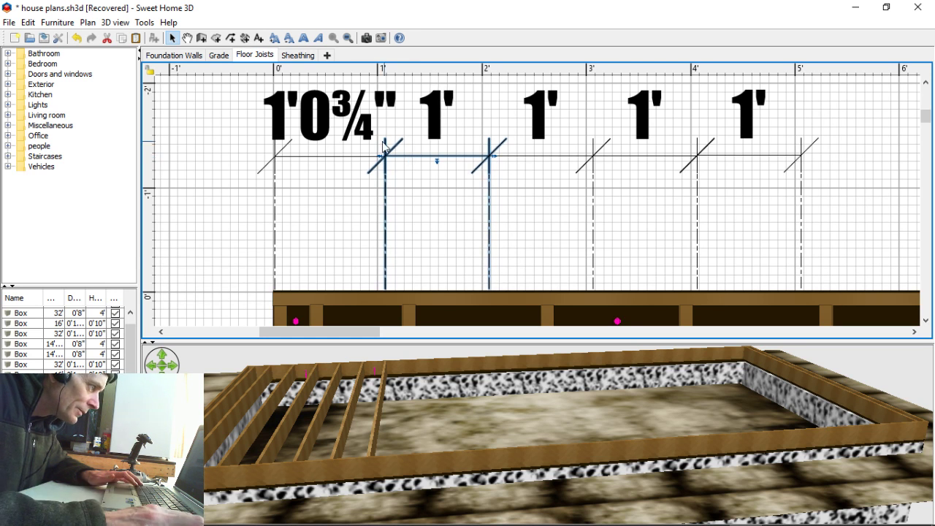
click(433, 224)
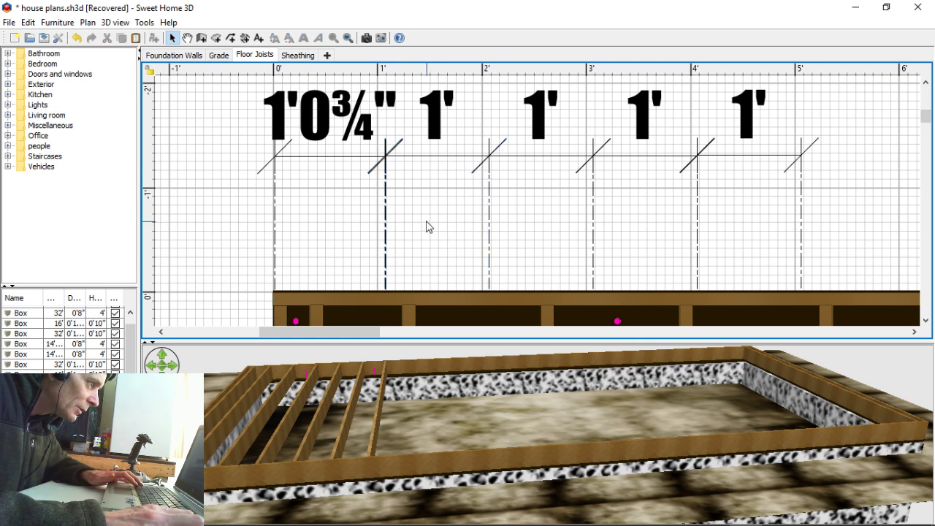
Step: Shift the 1' dimension line beside the 1'0¾" one slightly east so their shared extension lines coincide
click(413, 154)
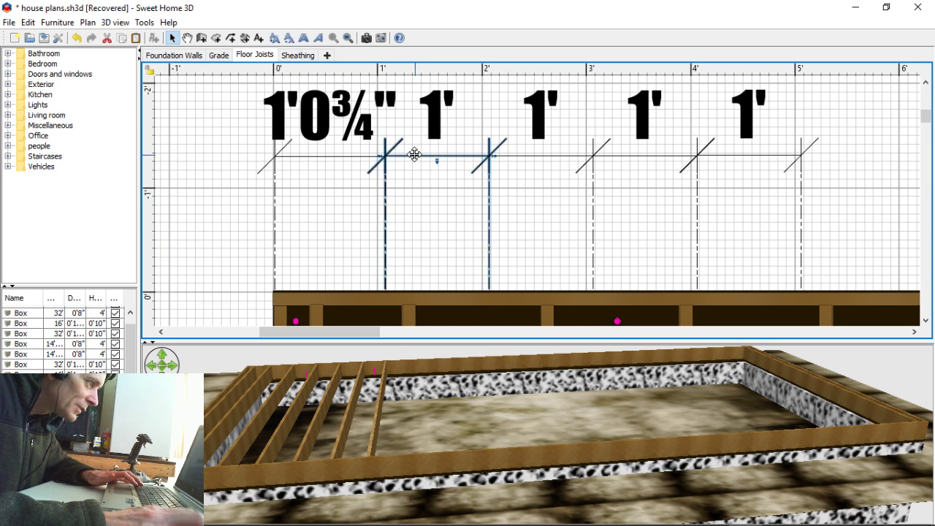
key(Right)
key(Right)
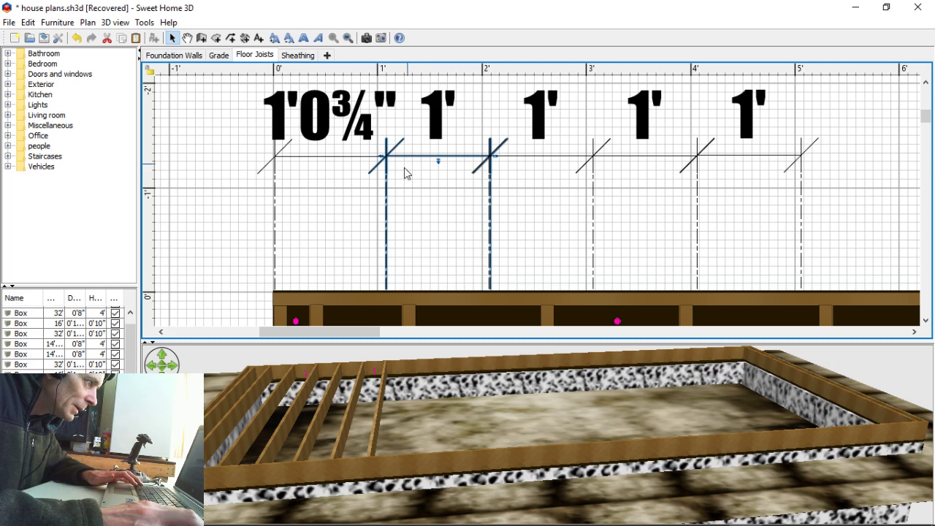
click(458, 248)
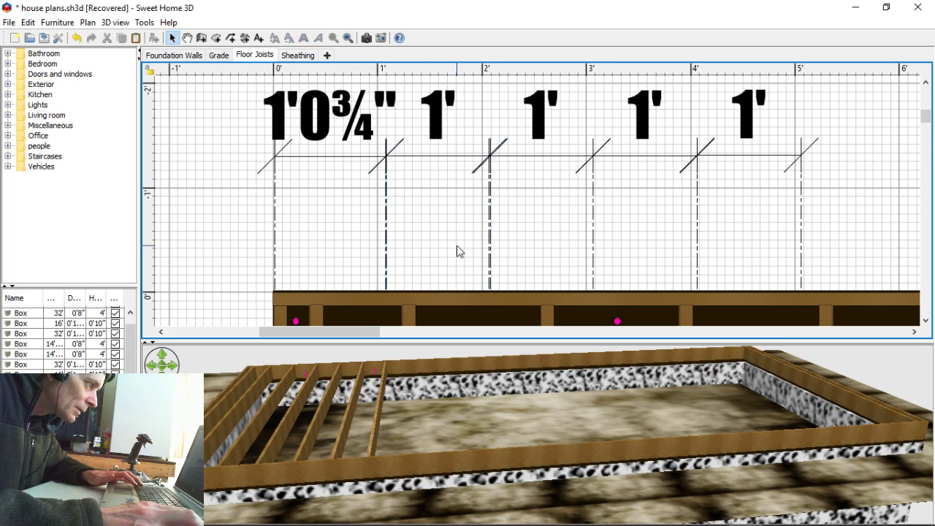
click(420, 156)
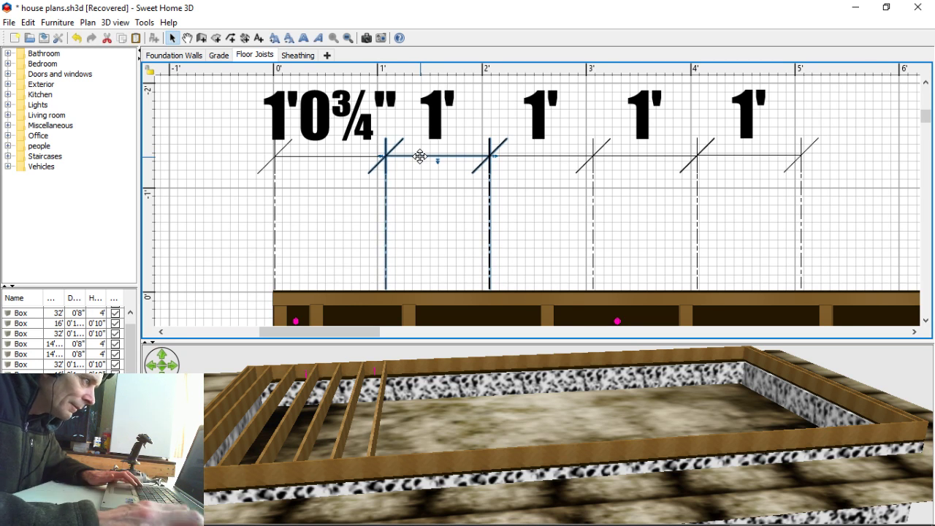
click(562, 189)
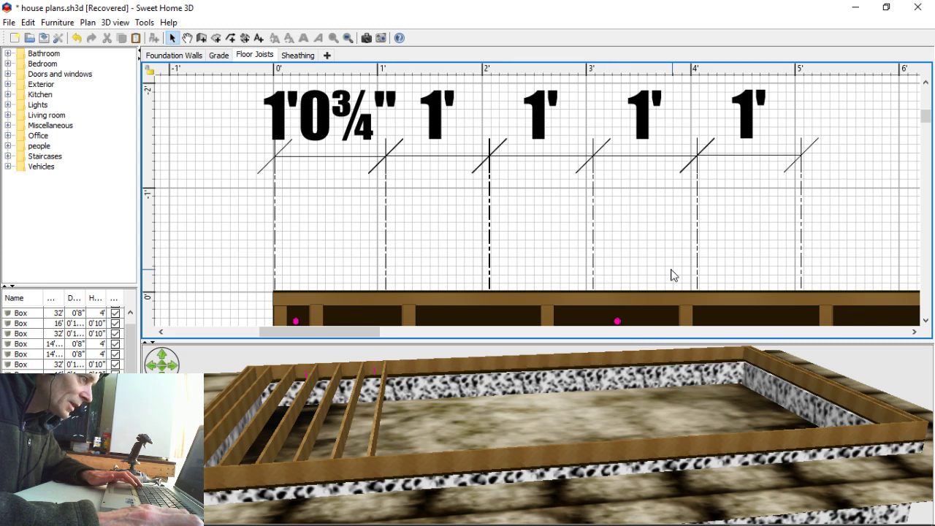
Step: Duplicate the three easternmost 1' dimension lines and align the copies end to end, extending the row to about the 8' mark
scroll(670, 232, down, 1)
scroll(670, 232, up, 1)
drag(576, 235, 919, 225)
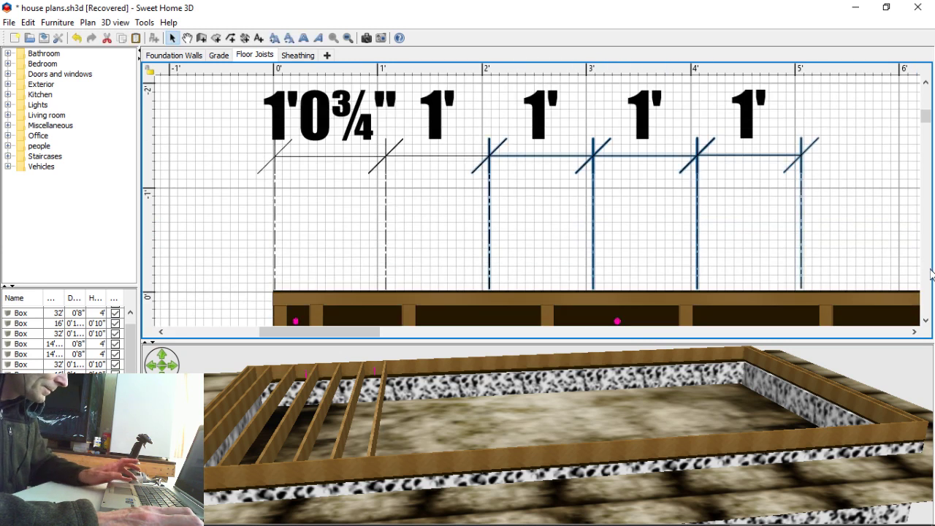
key(ctrl+c)
key(ctrl+v)
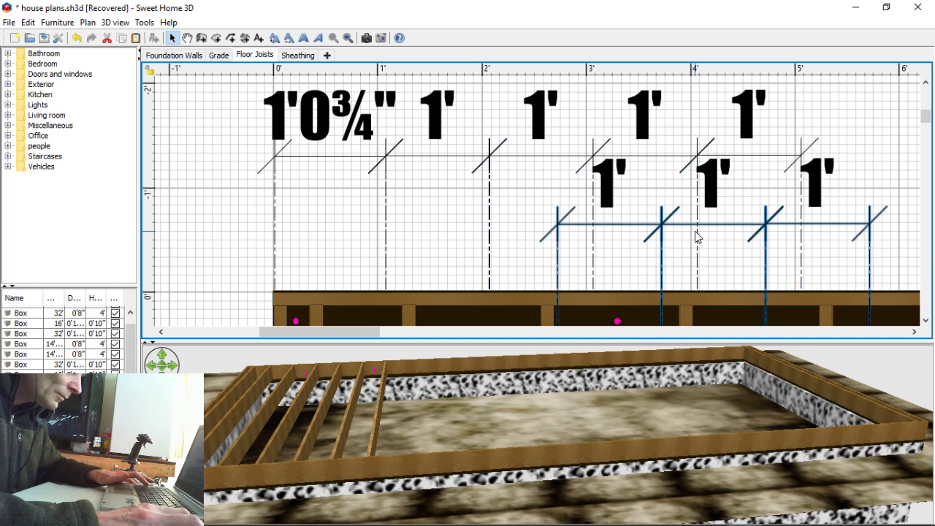
drag(643, 224, 887, 157)
key(Up)
key(Up)
key(Up)
key(Down)
key(Left)
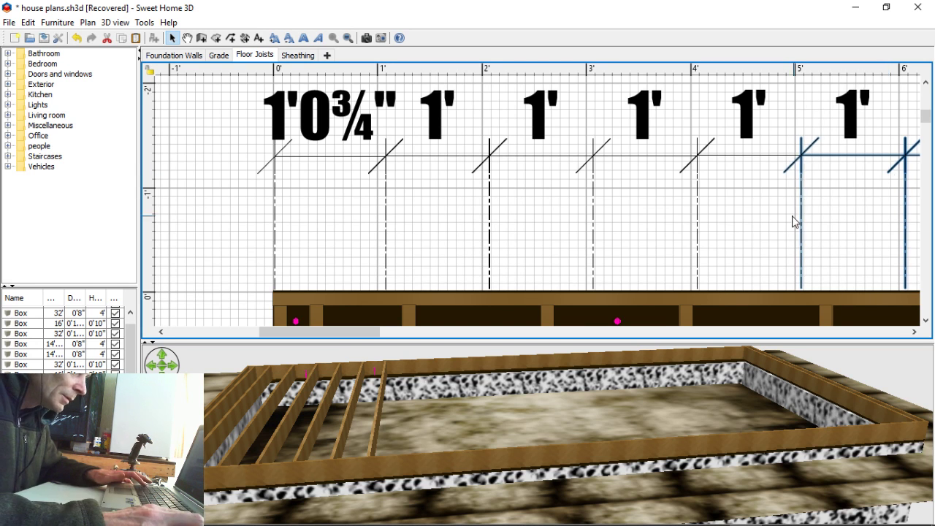
click(773, 248)
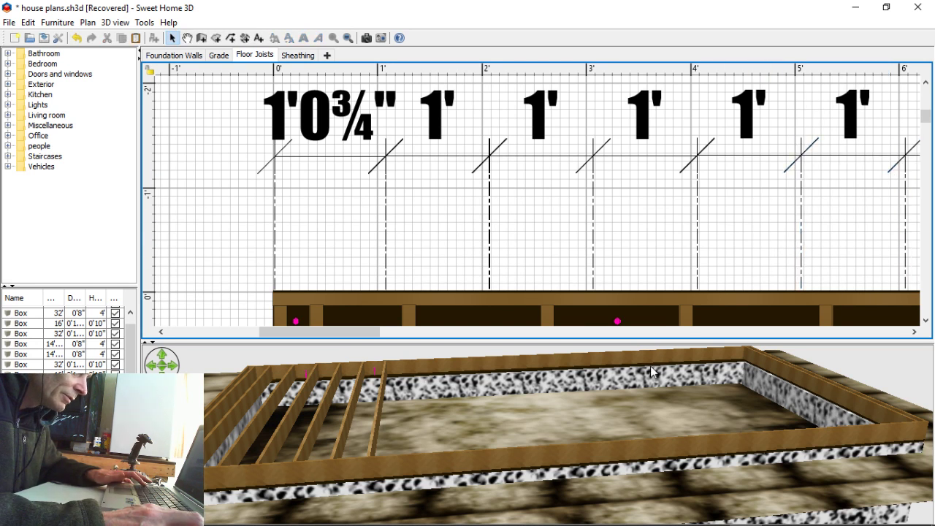
Step: Move the floor joist just past the 1' mark west until it is centred under the extension line at 1'0¾"
mouse_move(369, 334)
mouse_down()
mouse_move(434, 334)
mouse_move(380, 337)
mouse_up()
ctrl+scroll(407, 268, down, 4)
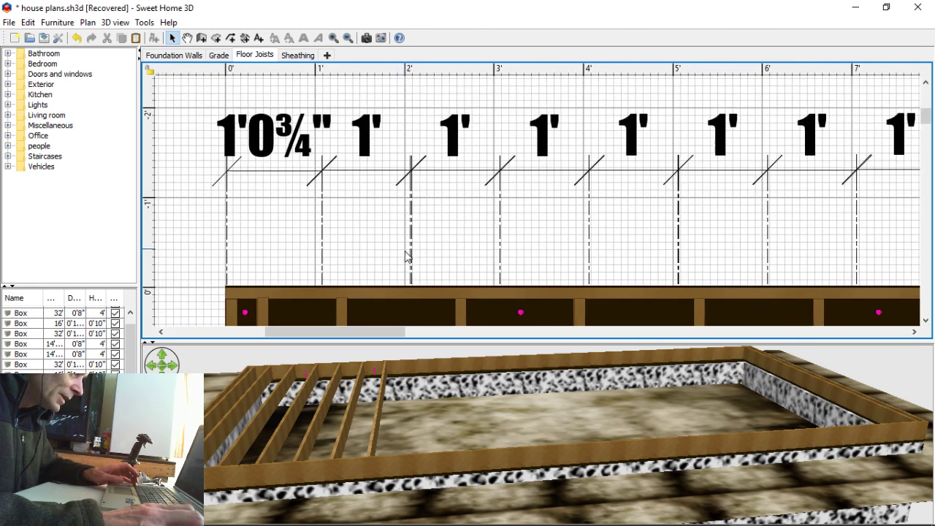
scroll(433, 291, down, 2)
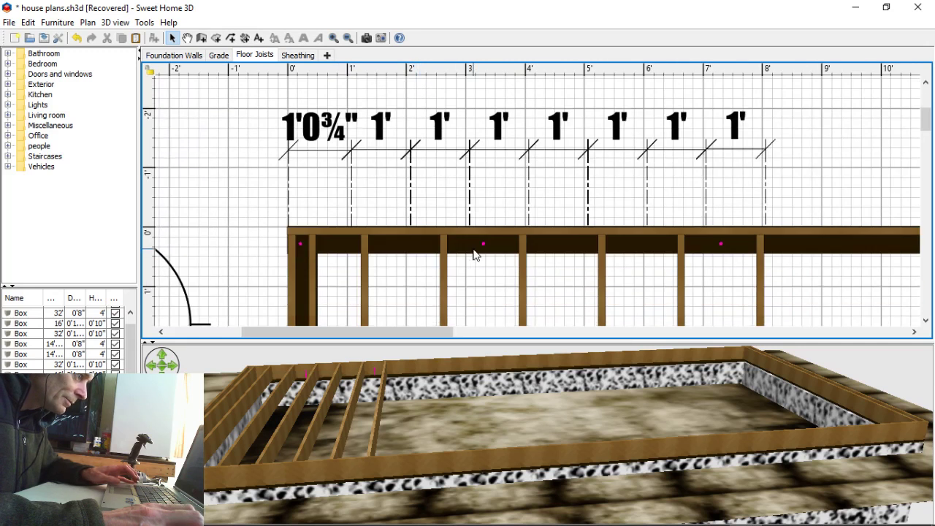
click(364, 251)
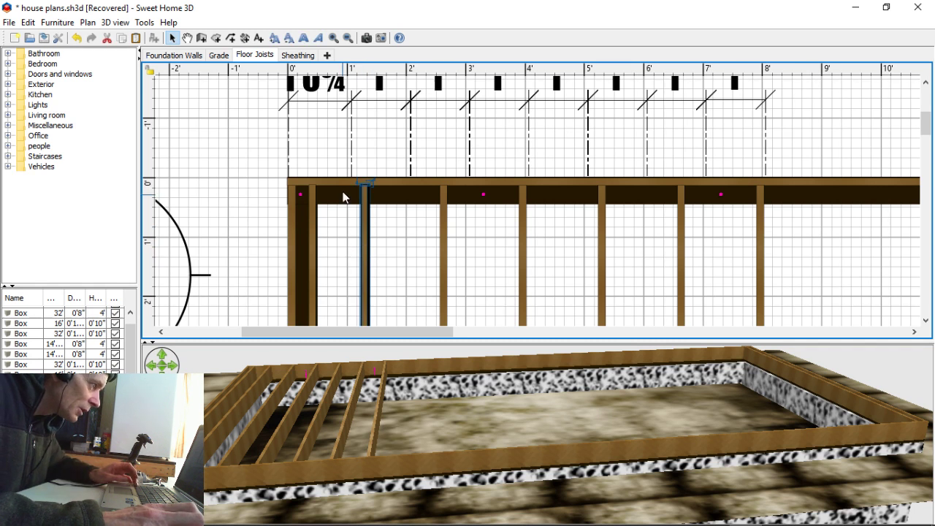
ctrl+scroll(349, 205, up, 3)
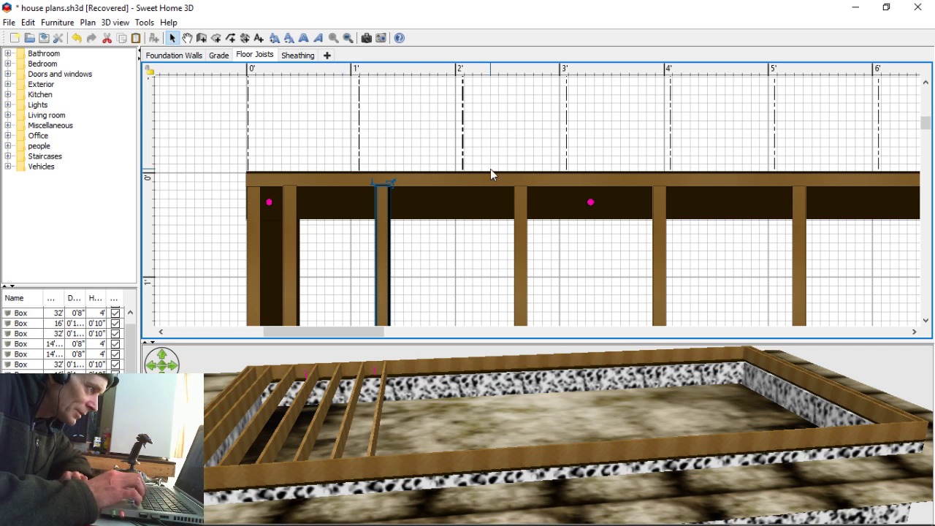
key(Left)
key(Left)
key(Left)
key(Left)
key(Left)
key(Left)
key(Left)
key(Left)
key(Left)
key(Left)
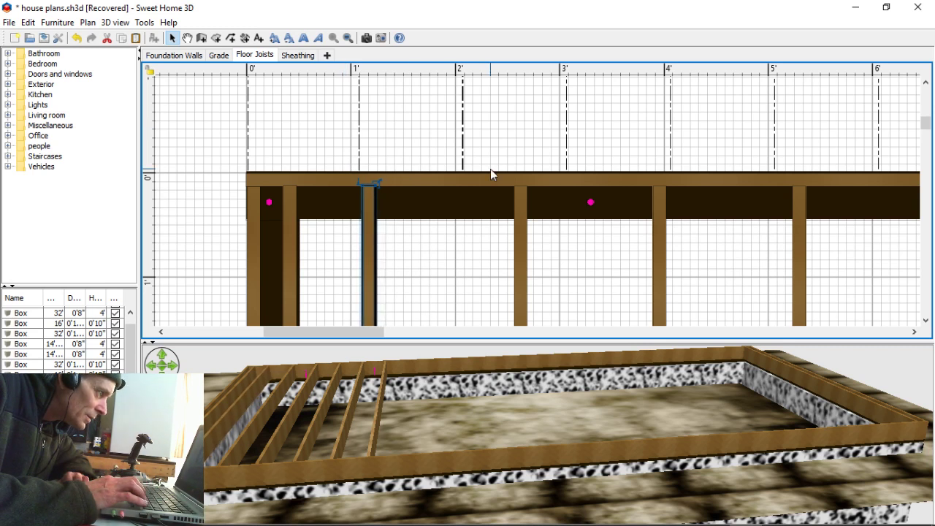
key(Left)
key(Left)
key(Left)
key(Left)
key(Left)
key(Left)
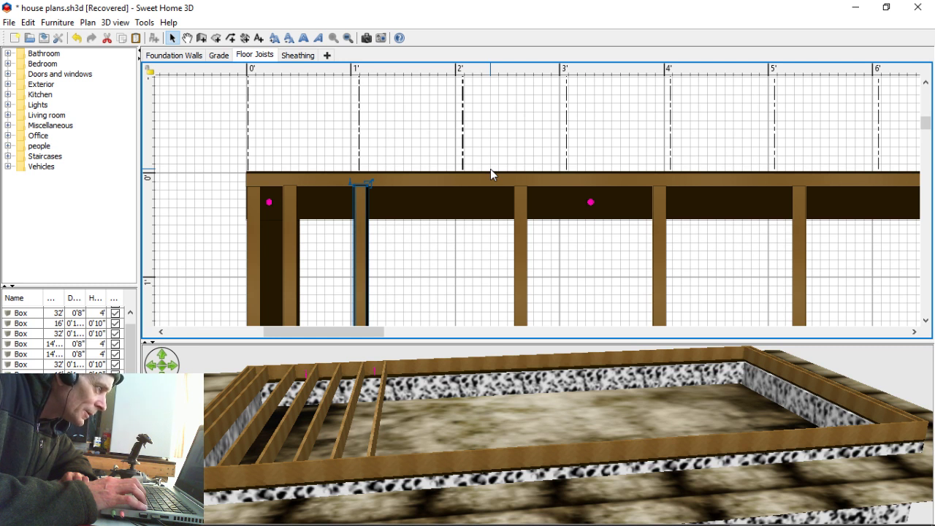
Step: Nudge the third joist sideways until it lines up with the dimension mark near 1'
key(Left)
key(Left)
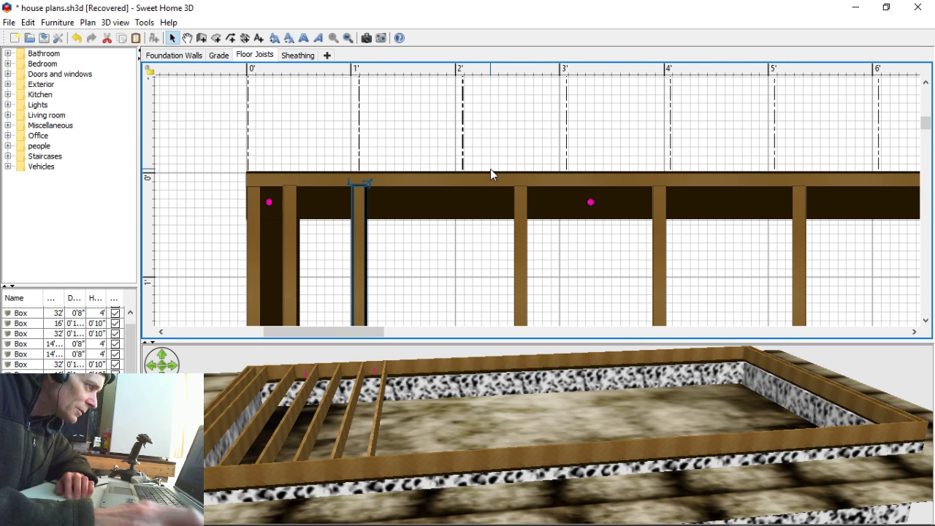
click(443, 285)
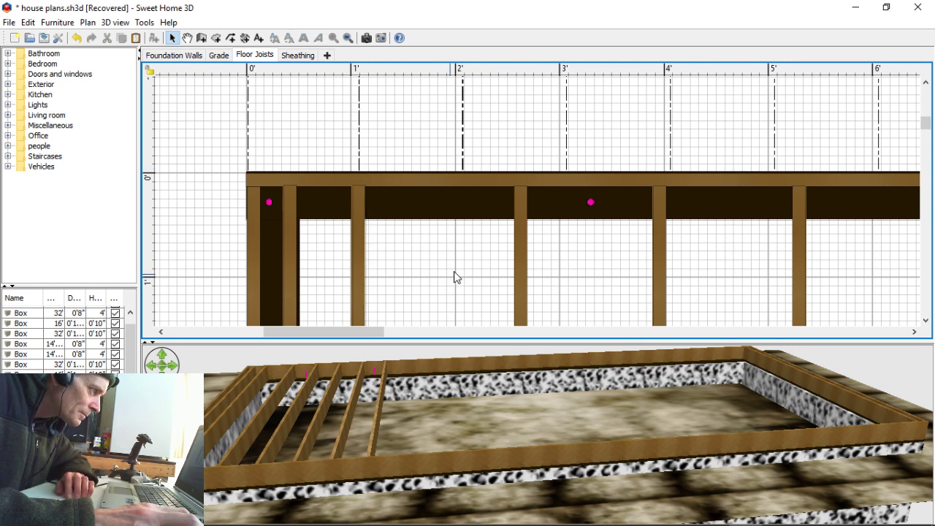
click(359, 267)
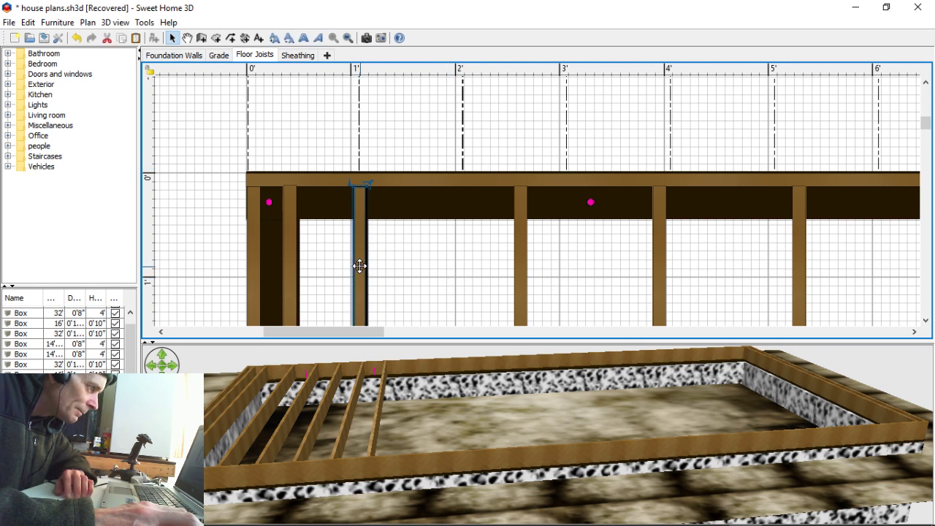
click(444, 266)
drag(359, 267, 357, 267)
click(398, 275)
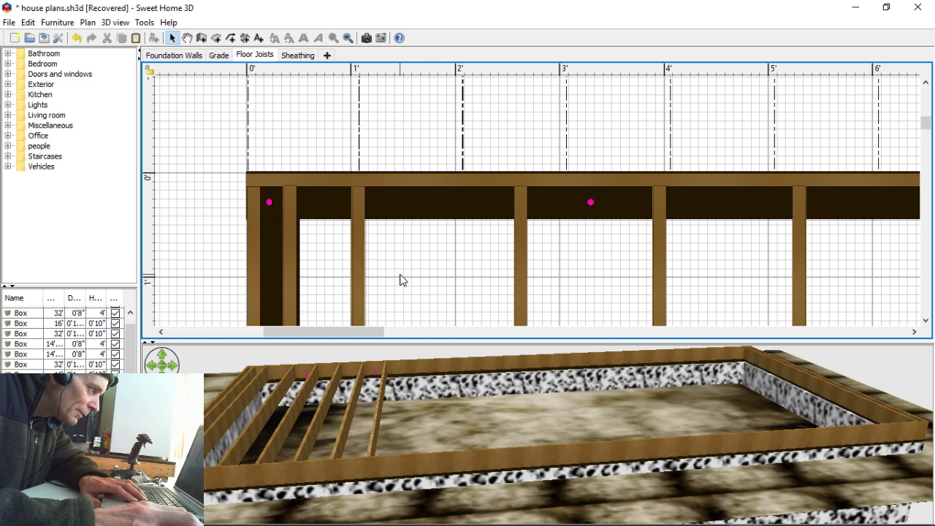
click(357, 278)
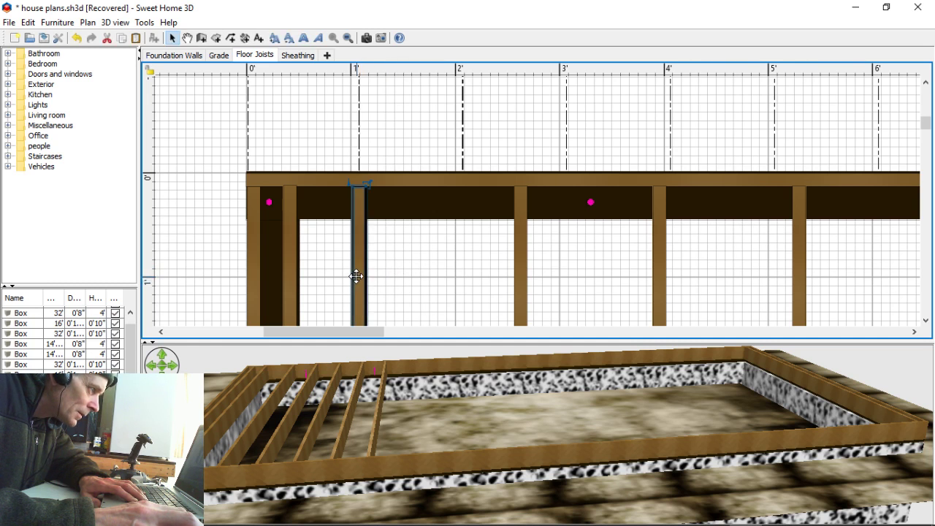
click(404, 280)
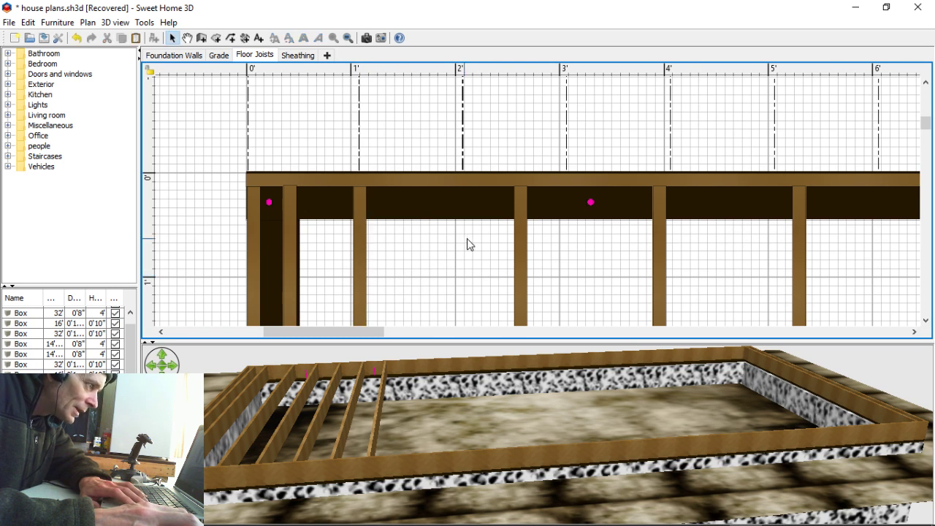
Step: Shift the dimension line between the 2' and 3' marks slightly so it meets the end of the preceding one
scroll(513, 123, up, 2)
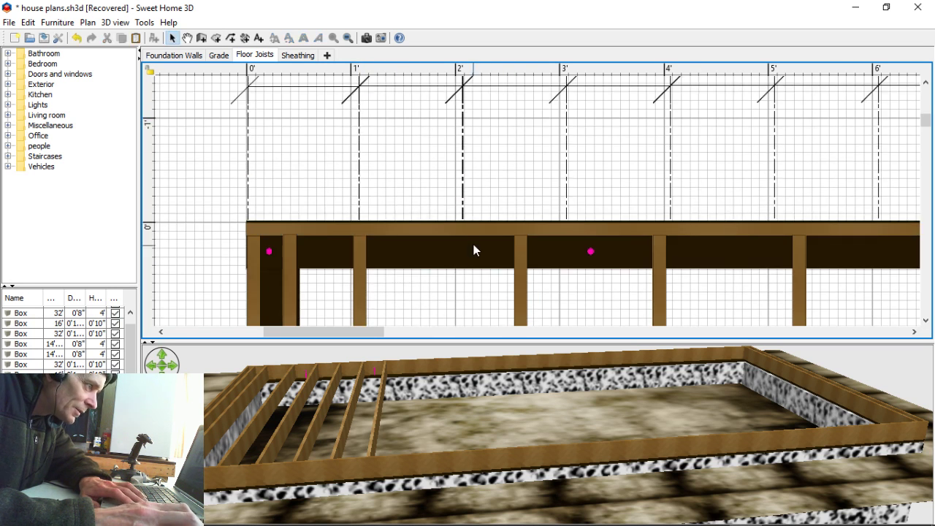
click(497, 87)
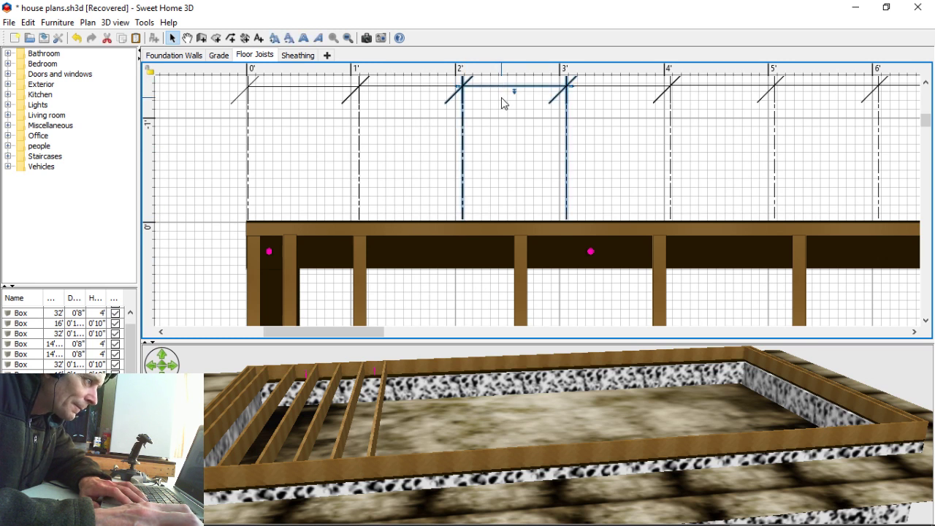
click(521, 133)
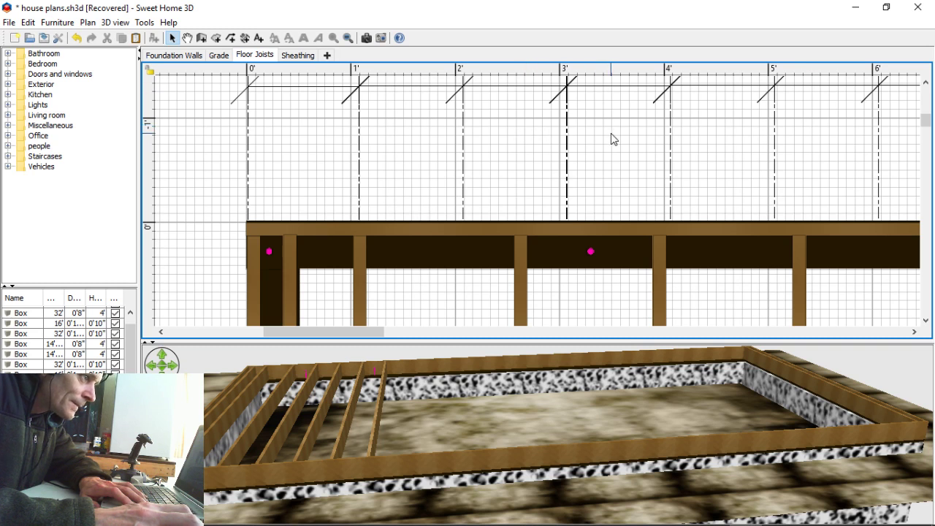
Step: Select the dimension lines from 3' to 8' together and nudge them slightly right to meet the previous dimension
drag(554, 162, 536, 169)
drag(616, 152, 862, 167)
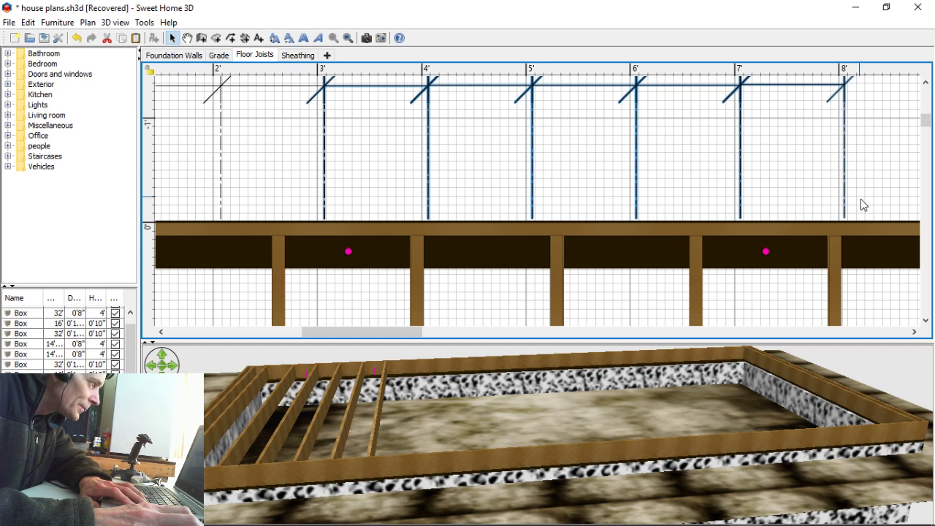
key(Right)
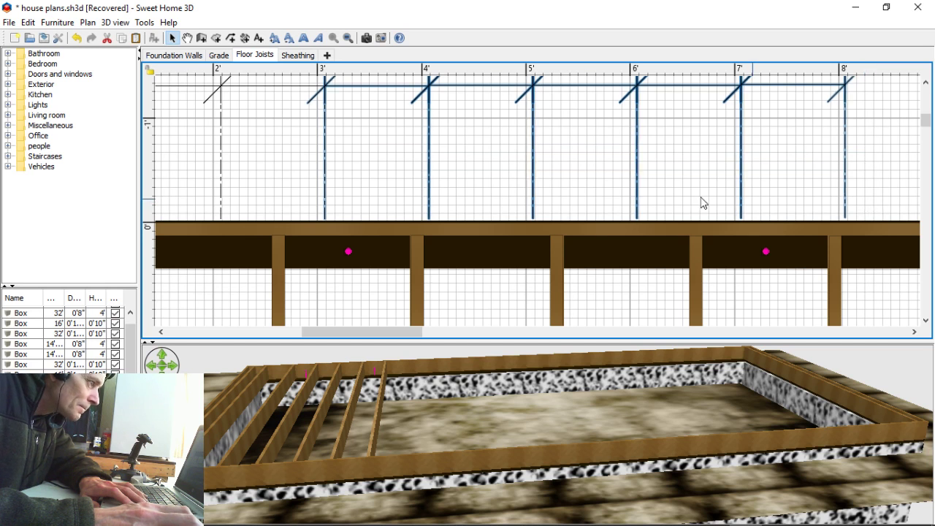
click(586, 165)
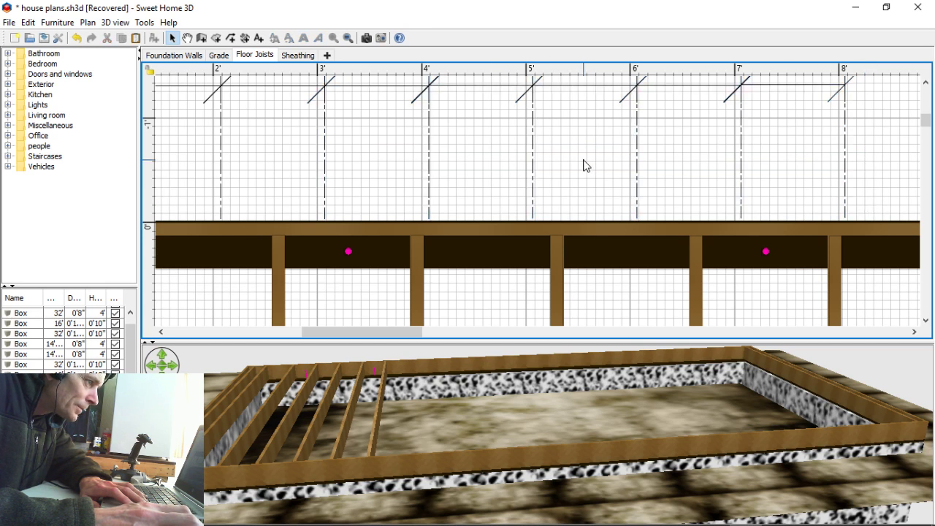
Step: Nudge the dimension lines between 5' and 8' slightly right one by one, aligning each start with its neighbour's end
click(636, 166)
click(689, 179)
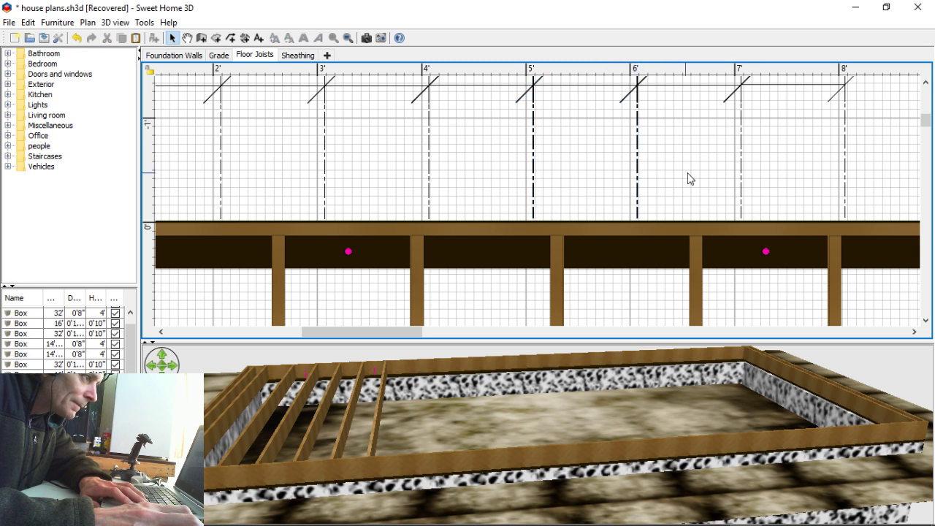
click(742, 181)
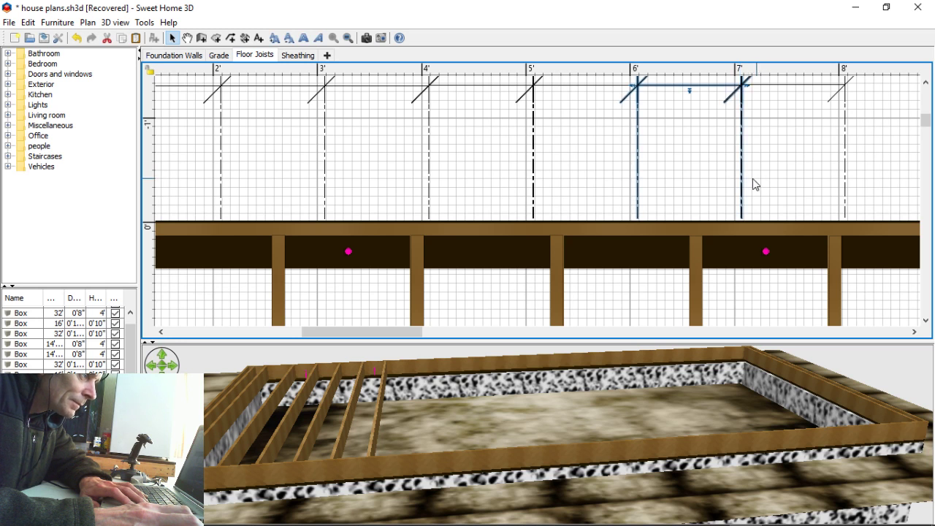
click(698, 180)
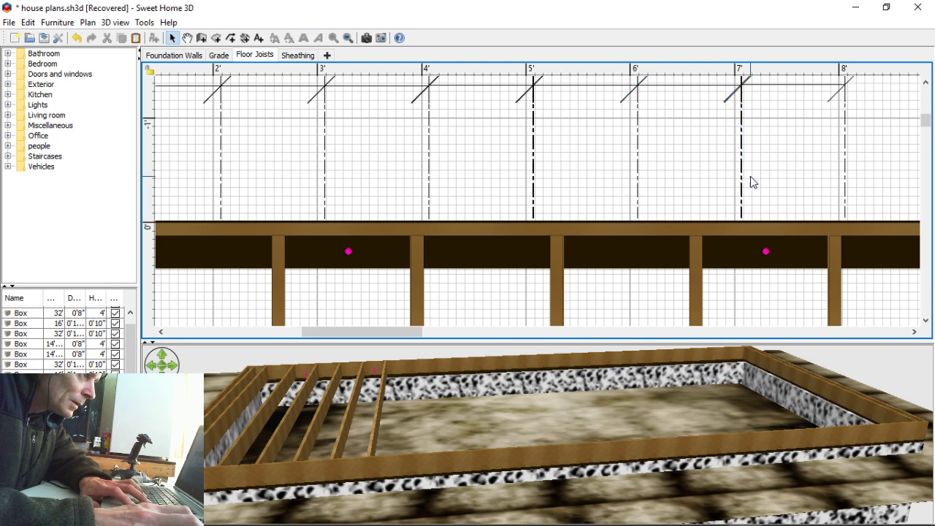
click(846, 175)
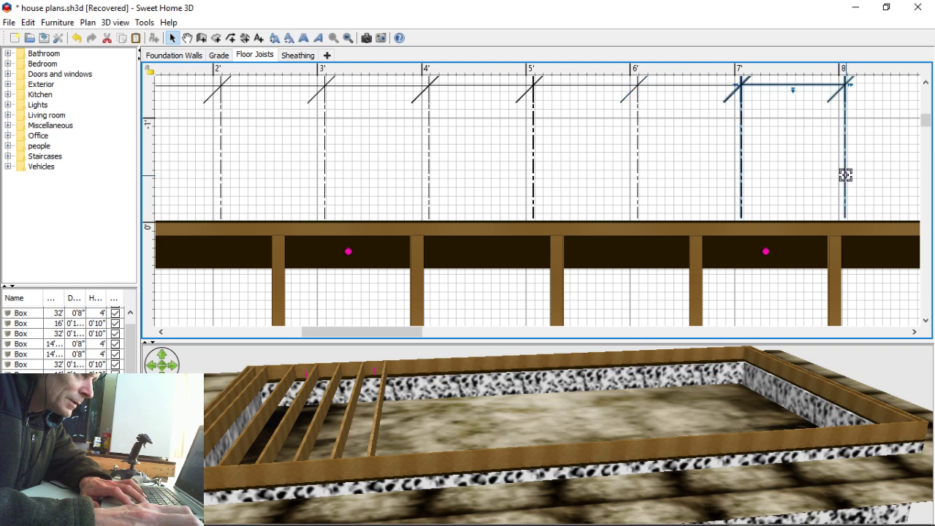
click(892, 185)
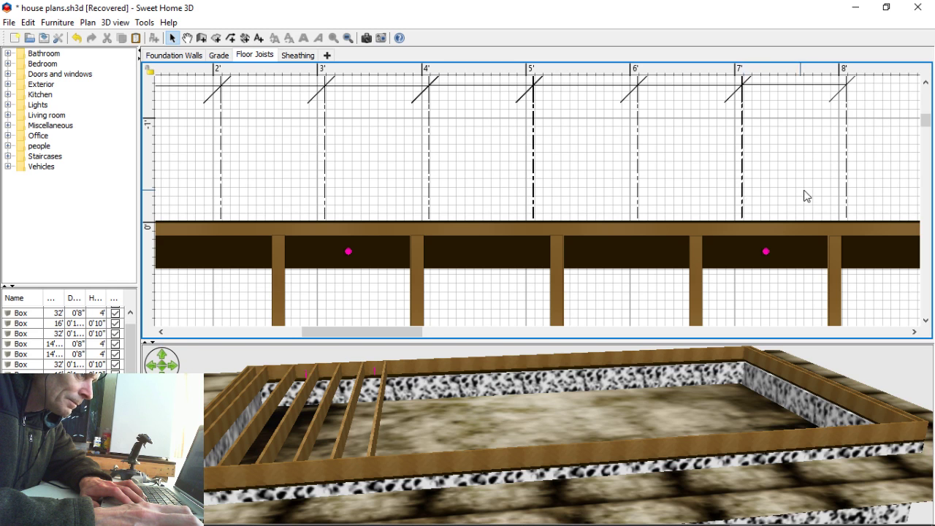
Step: Fine-tune the 5'–6', 6'–7' and 7'–8' dimension lines with further small shifts right so their ends meet
click(846, 198)
drag(846, 195, 842, 196)
click(835, 200)
click(640, 181)
click(700, 143)
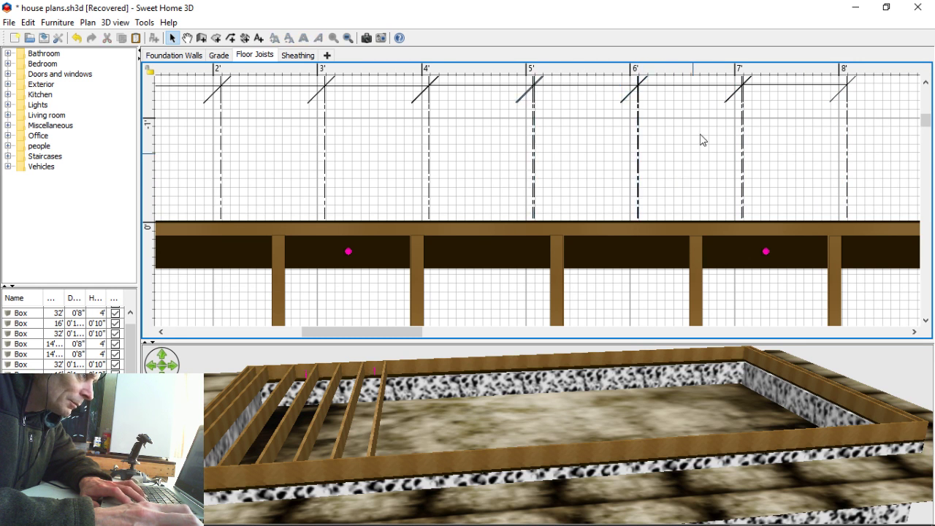
click(703, 90)
key(Right)
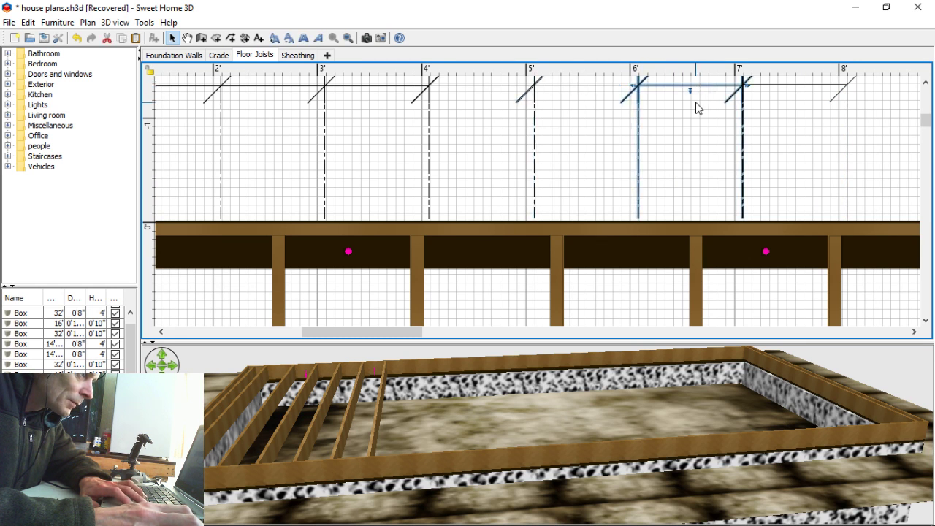
click(698, 116)
click(789, 86)
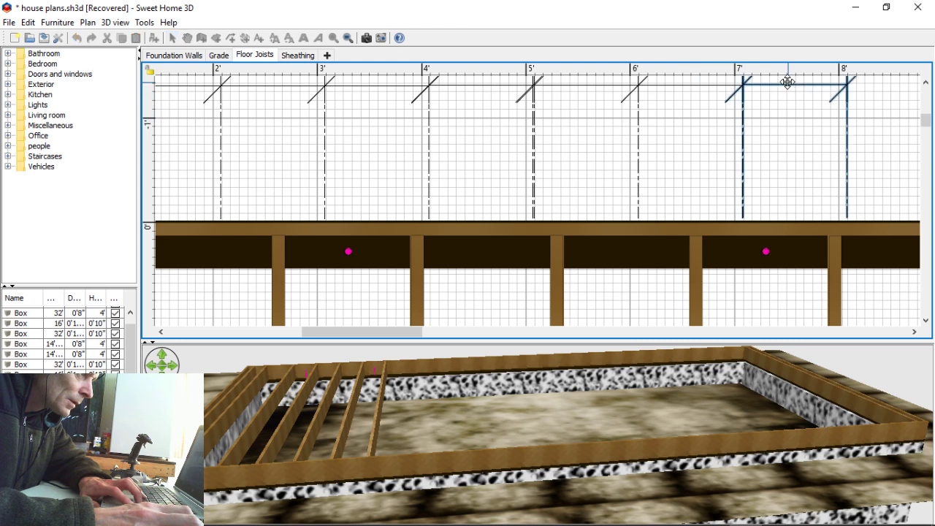
click(794, 123)
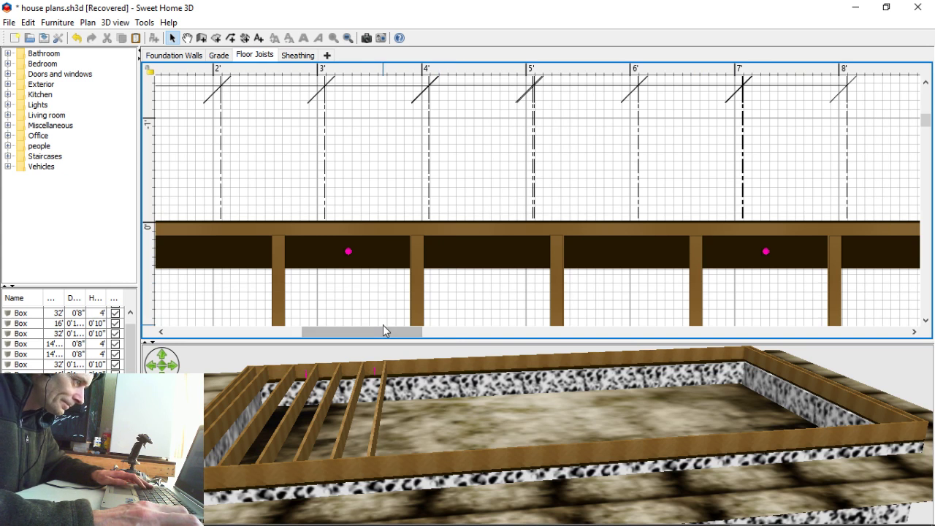
Step: Move the fourth joist left until it lines up with the dimension mark near 2', and deselect it
scroll(383, 324, down, 1)
drag(328, 330, 291, 330)
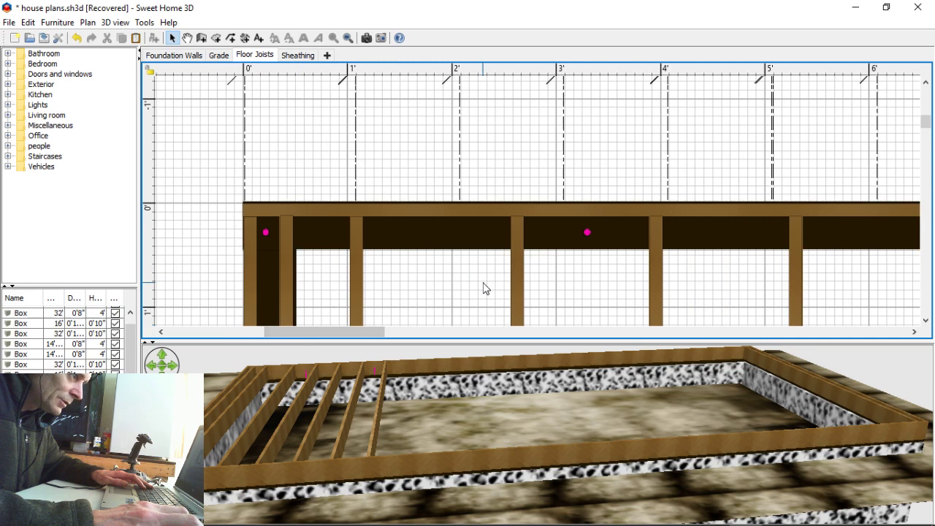
click(519, 274)
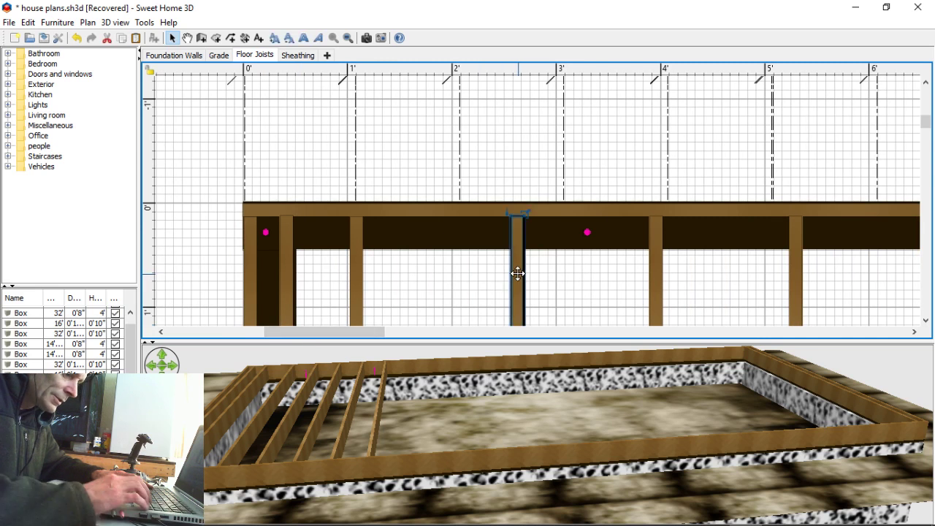
key(Left)
key(Left)
key(Left)
key(Left)
key(Left)
key(Left)
key(Left)
key(Left)
key(Left)
key(Left)
key(Left)
key(Left)
key(Left)
key(Left)
key(Left)
key(Left)
key(Left)
key(Left)
key(Left)
key(Left)
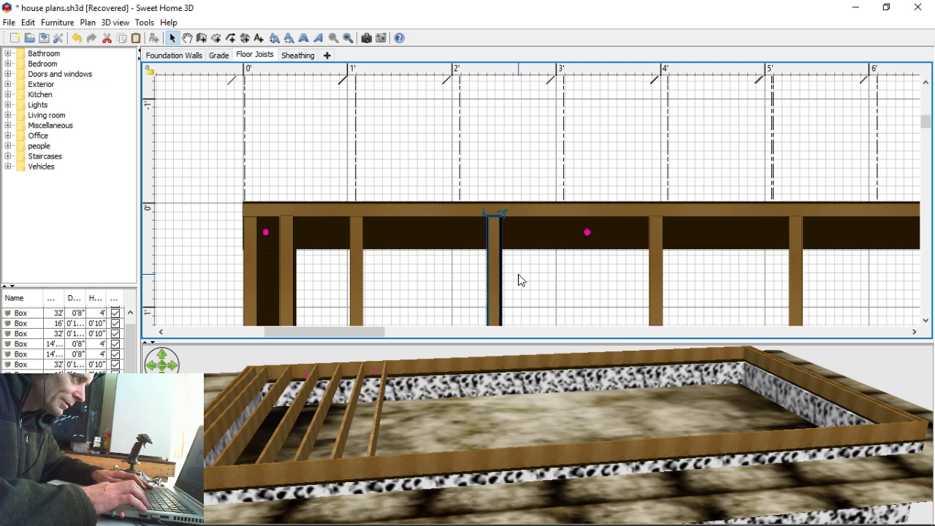
key(Left)
key(Left)
key(Left)
key(Left)
key(Left)
key(Left)
key(Left)
key(Left)
key(Left)
key(Left)
key(Left)
key(Left)
key(Left)
key(Left)
key(Left)
key(Left)
key(Left)
key(Left)
key(Left)
key(Left)
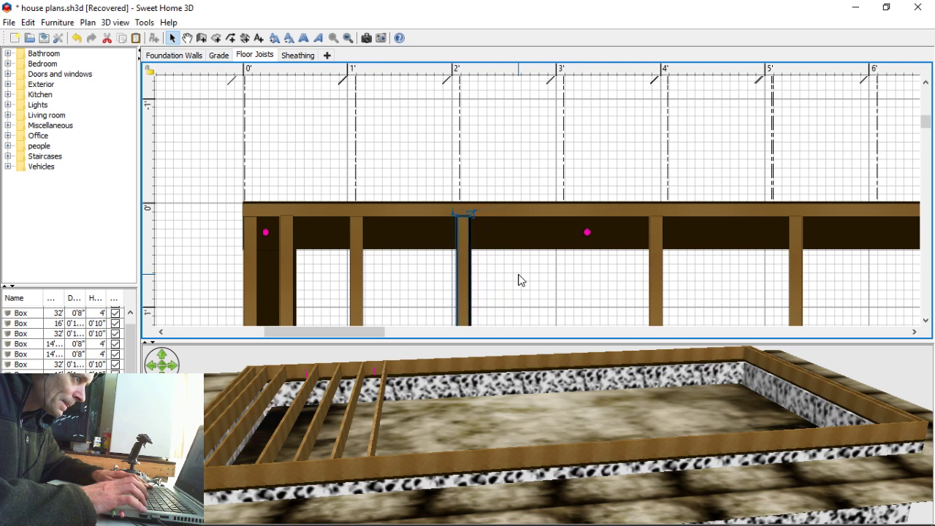
key(Left)
key(Left)
key(Left)
key(Left)
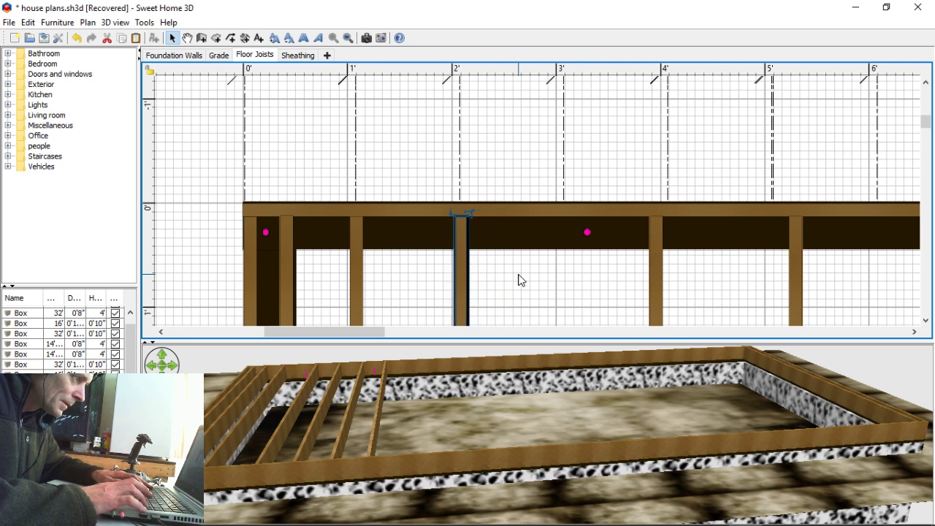
key(Escape)
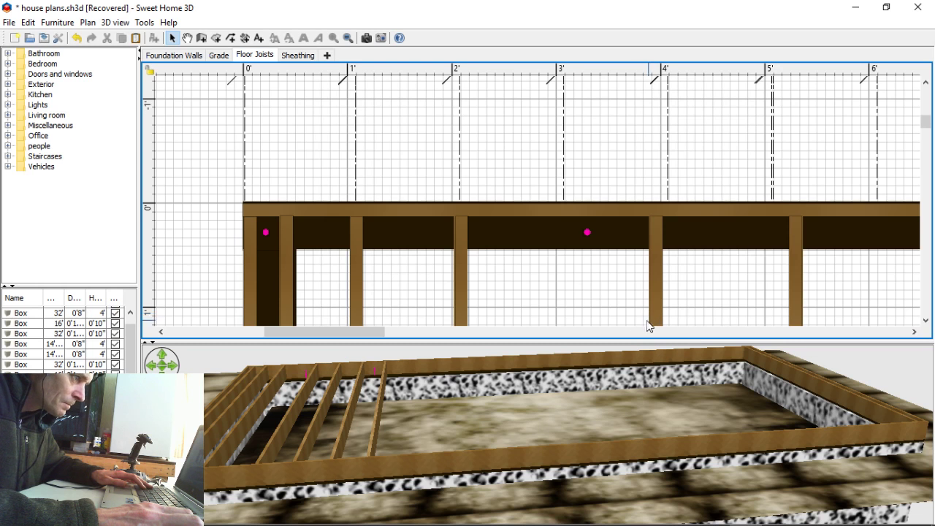
Step: Switch to OBS, unmute Desktop Audio in the mixer, and return to the house plan
mouse_move(559, 523)
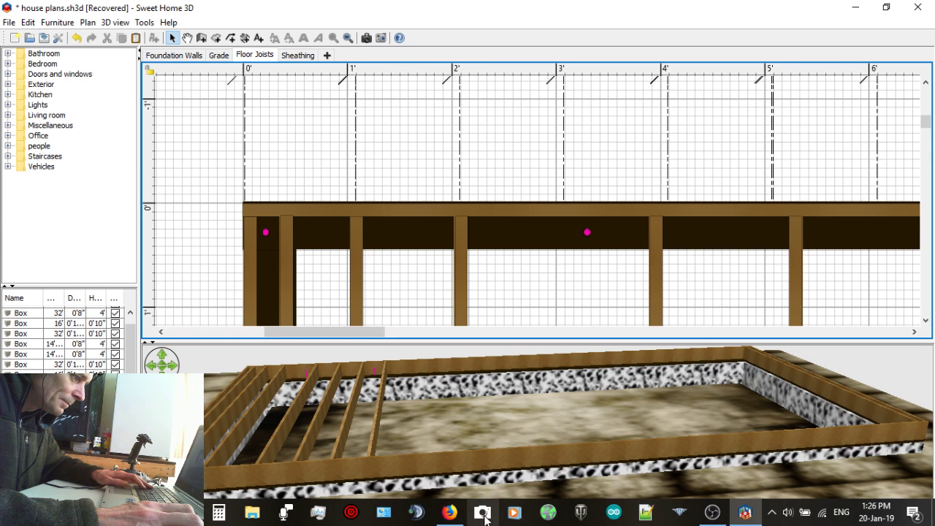
click(713, 512)
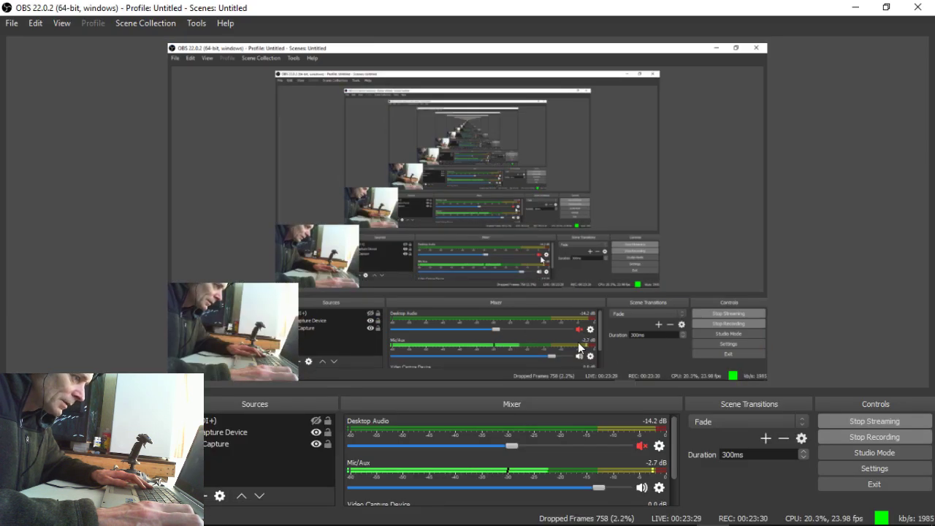
click(643, 446)
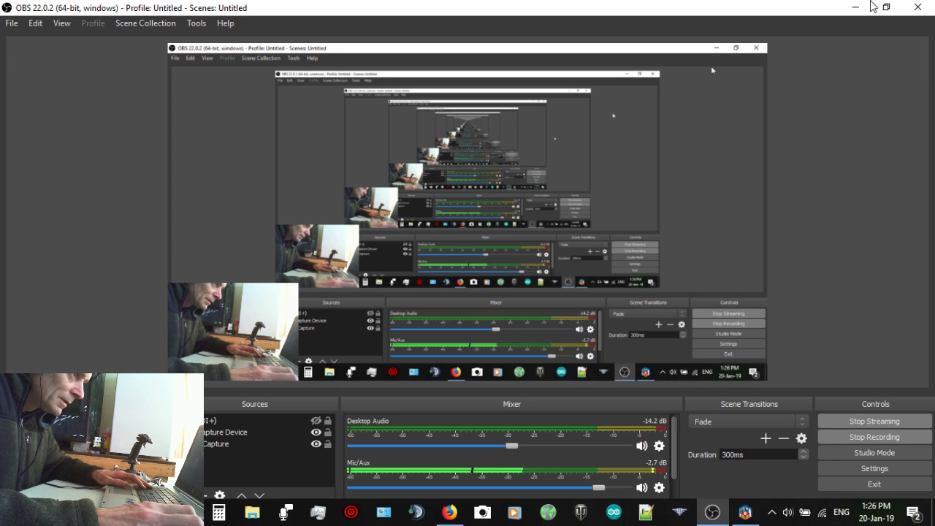
click(856, 9)
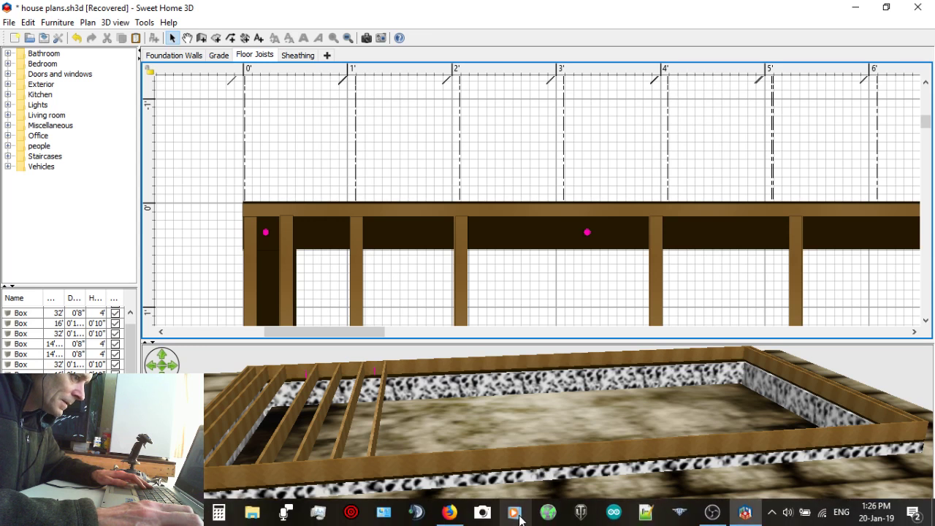
Step: In Firefox, open the live stream "ASMR BluePrints Sweet Home 3d part 2" and view the OBS forum thread on audio loops
click(454, 518)
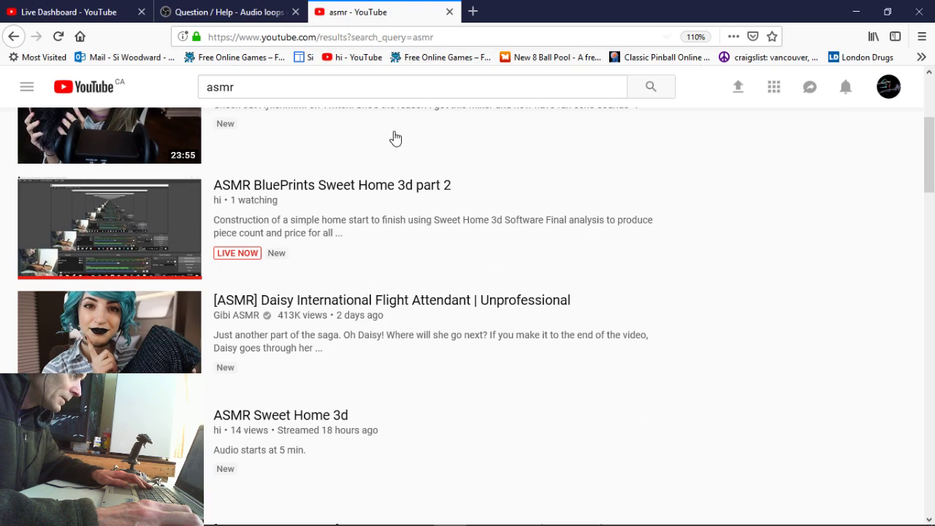
click(409, 220)
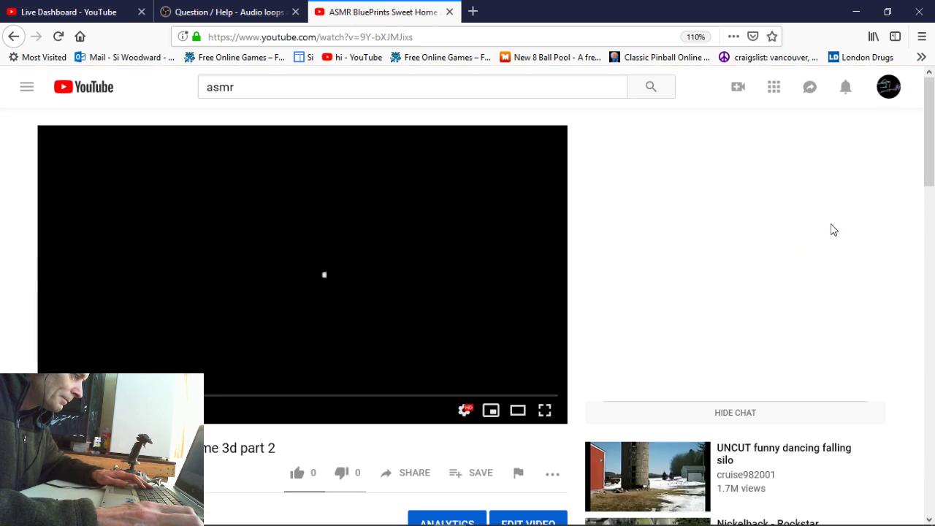
scroll(588, 248, down, 1)
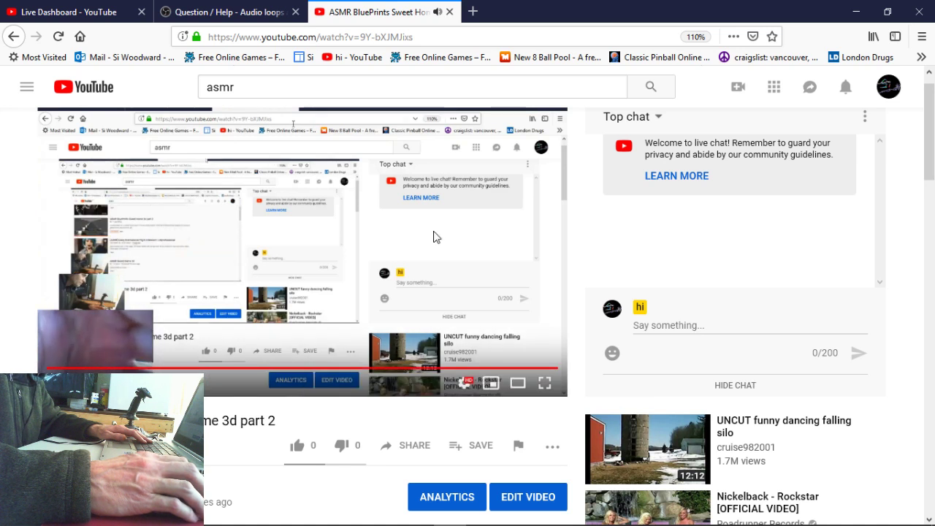
click(271, 13)
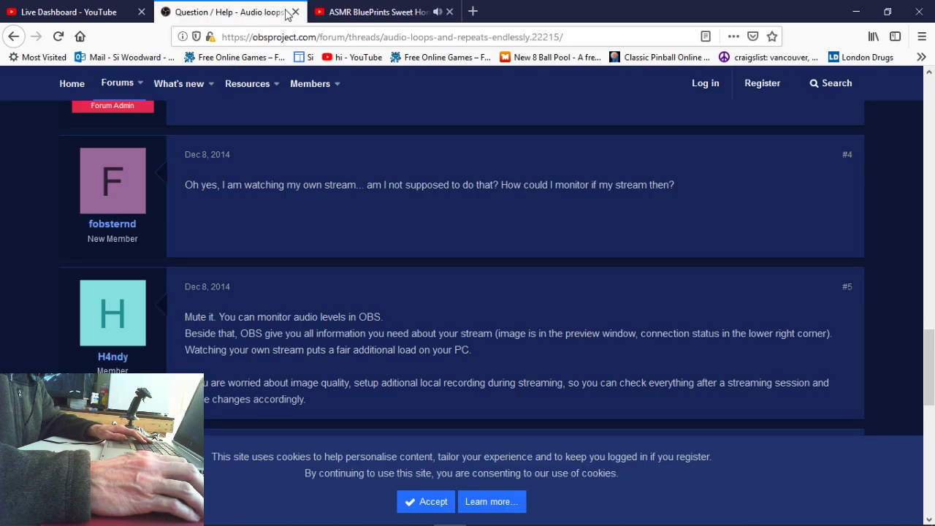
Step: Check the live stream page and the YouTube Live Dashboard in Firefox, and return to the house plan
click(359, 11)
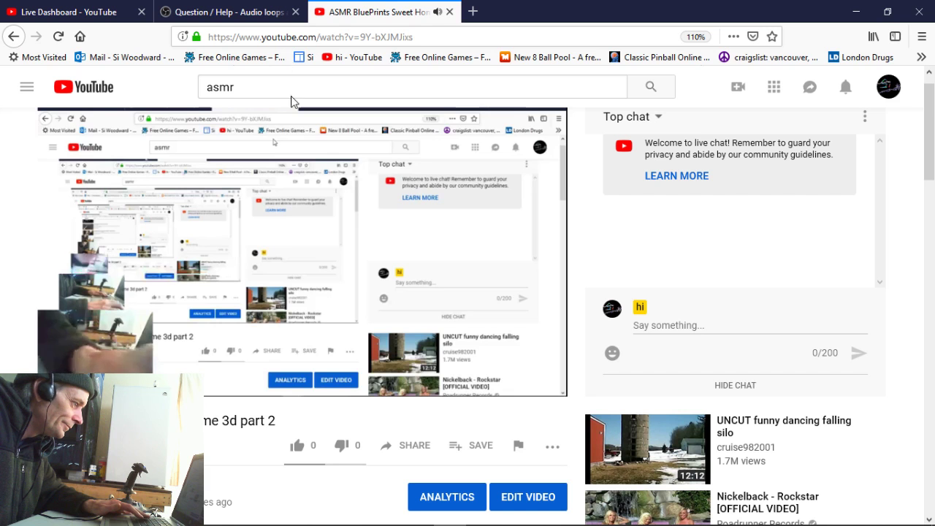
click(76, 7)
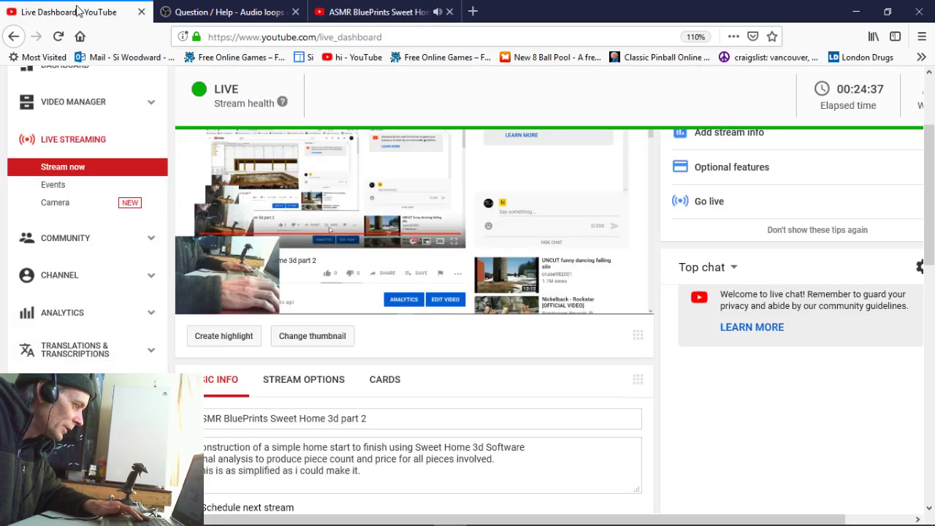
click(357, 12)
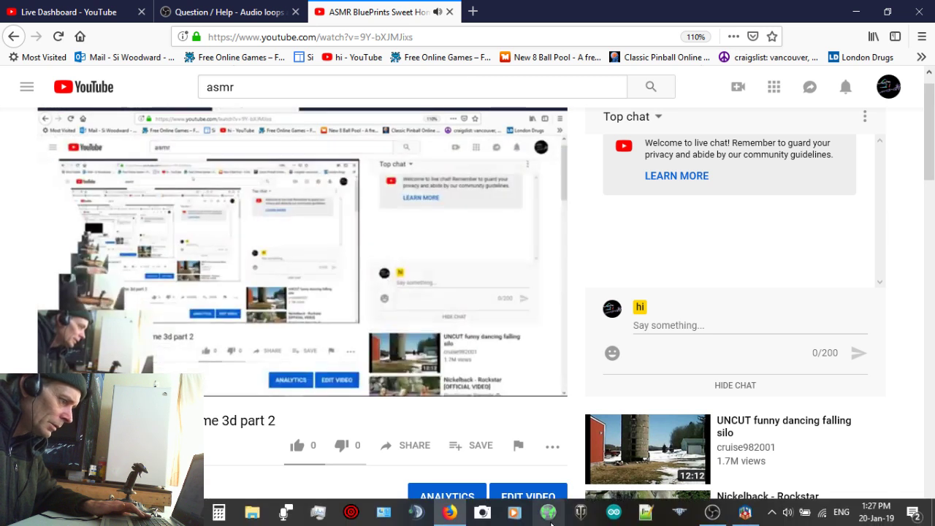
click(745, 513)
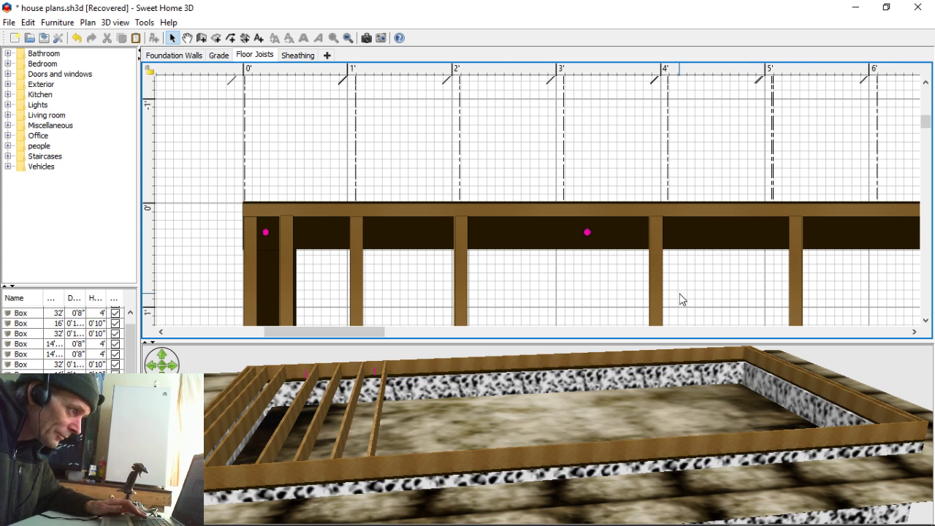
Step: Move the fifth joist left from near 4' until it lines up with the dimension mark near 3'
click(653, 302)
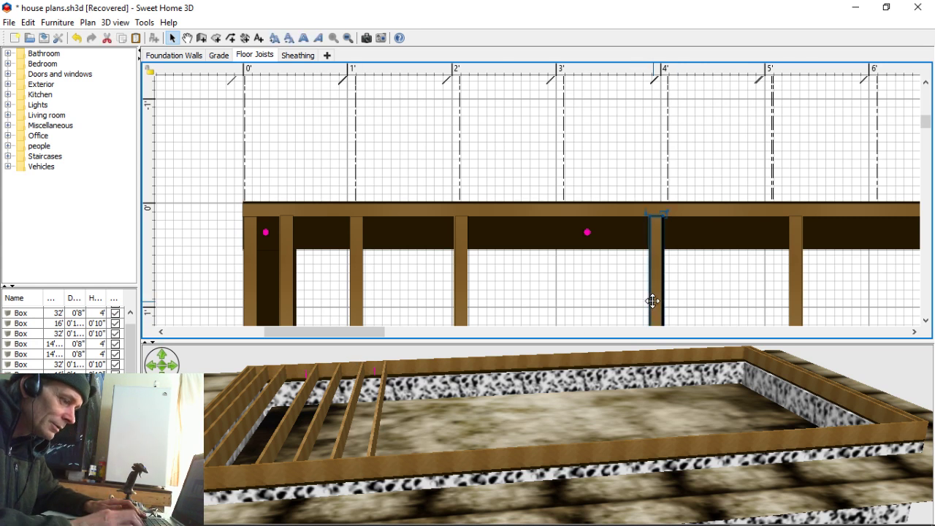
key(Left)
key(Left)
key(Left)
key(Left)
key(Left)
key(Left)
key(Left)
key(Left)
key(Left)
key(Left)
key(Left)
key(Left)
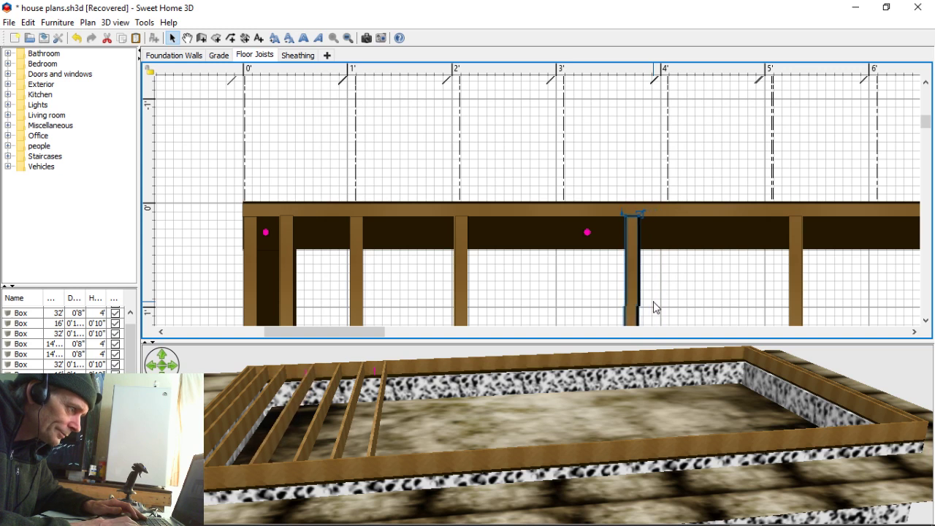
key(Left)
key(Left)
key(Left)
key(Left)
key(Left)
key(Left)
key(Left)
key(Left)
key(Left)
key(Left)
key(Left)
key(Left)
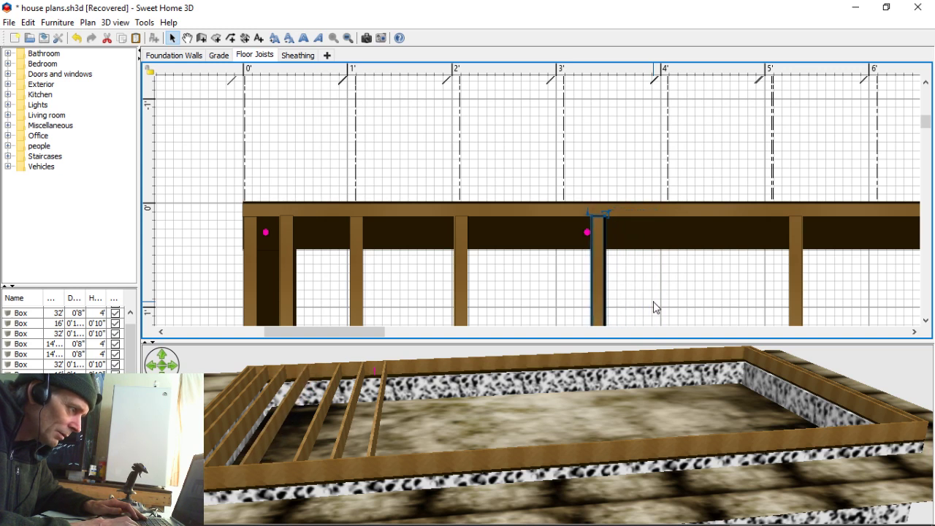
key(Left)
key(Left)
key(Left)
key(Left)
key(Left)
key(Left)
key(Left)
key(Left)
key(Left)
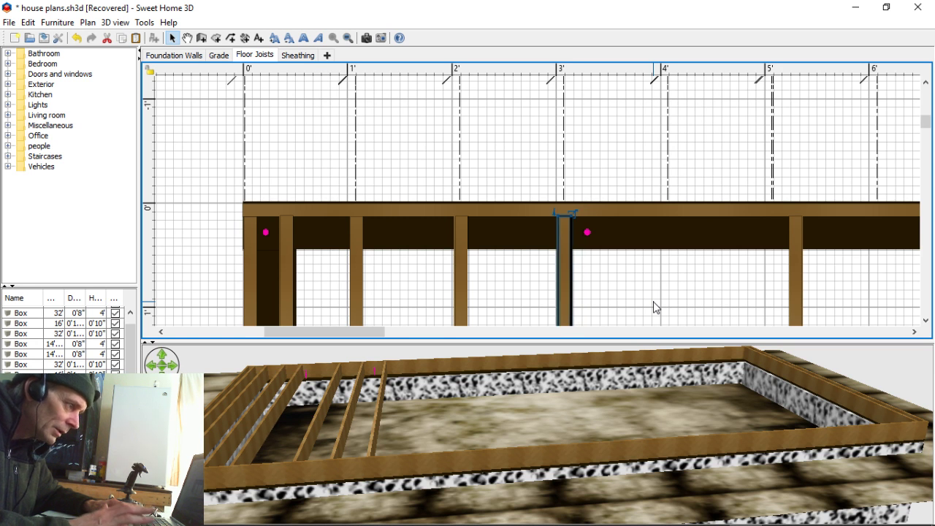
Step: Move the sixth joist left to the dimension mark near 4', and shift the 3' joist slightly right to centre it on its mark
drag(802, 262, 677, 256)
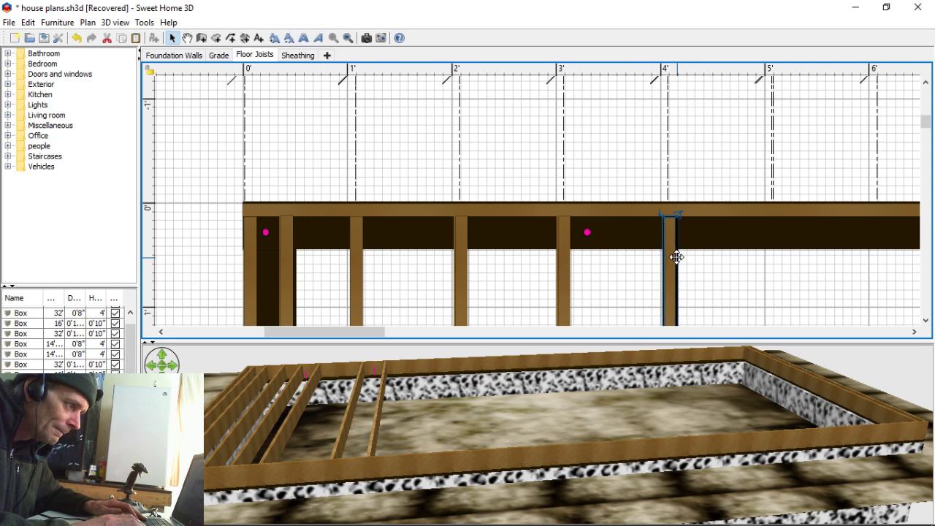
click(727, 275)
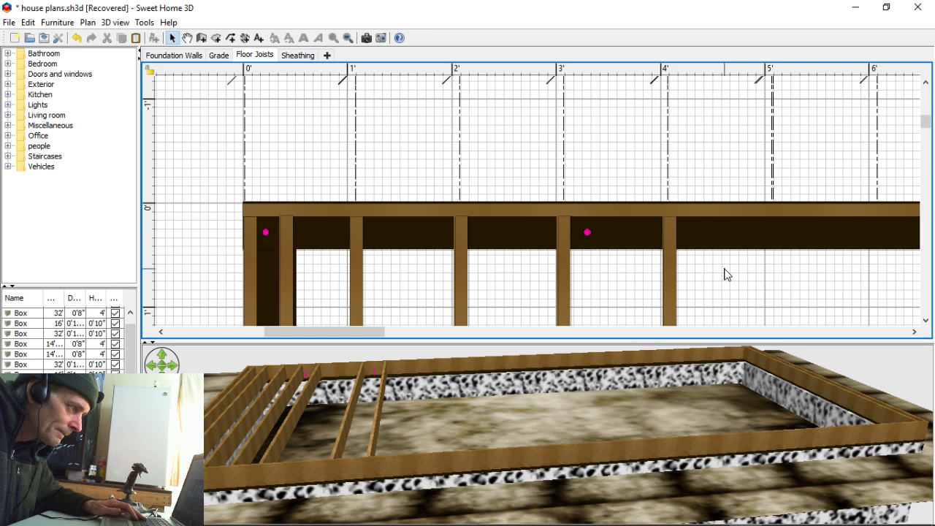
click(566, 276)
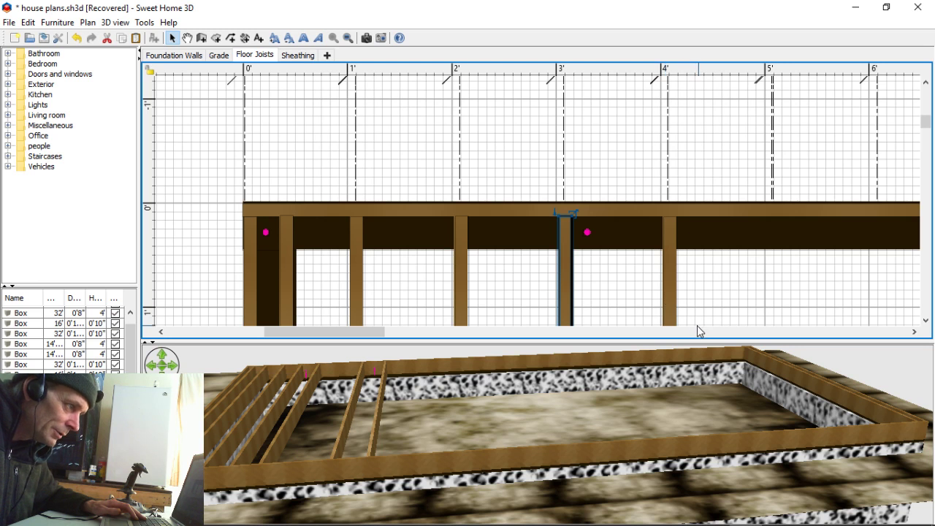
Step: Select the four joists at the 1' to 4' dimension marks together, and paste a copy of them
scroll(740, 266, down, 2)
scroll(741, 265, up, 1)
drag(407, 284, 720, 268)
click(405, 267)
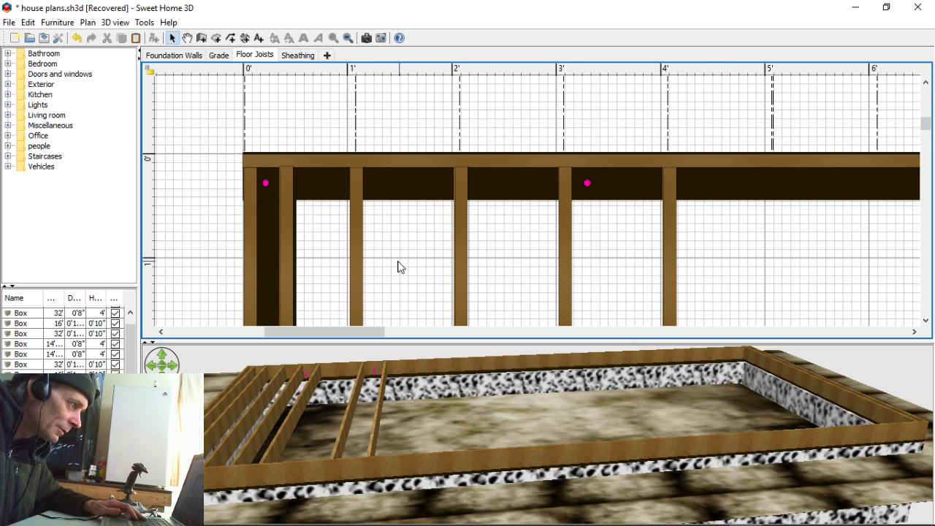
drag(337, 271, 833, 238)
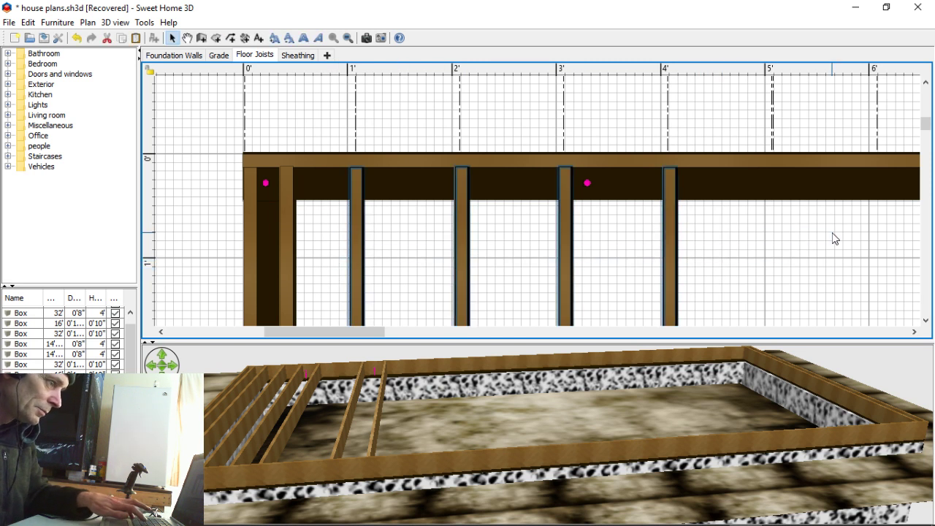
key(ctrl+c)
key(ctrl+v)
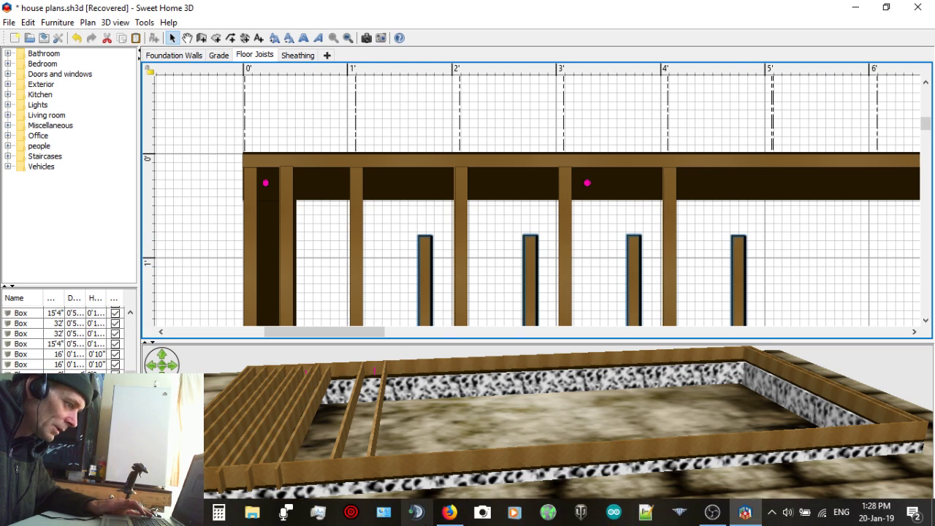
Step: Switch to Firefox to check how the live stream is playing, and return to the house plan
click(450, 512)
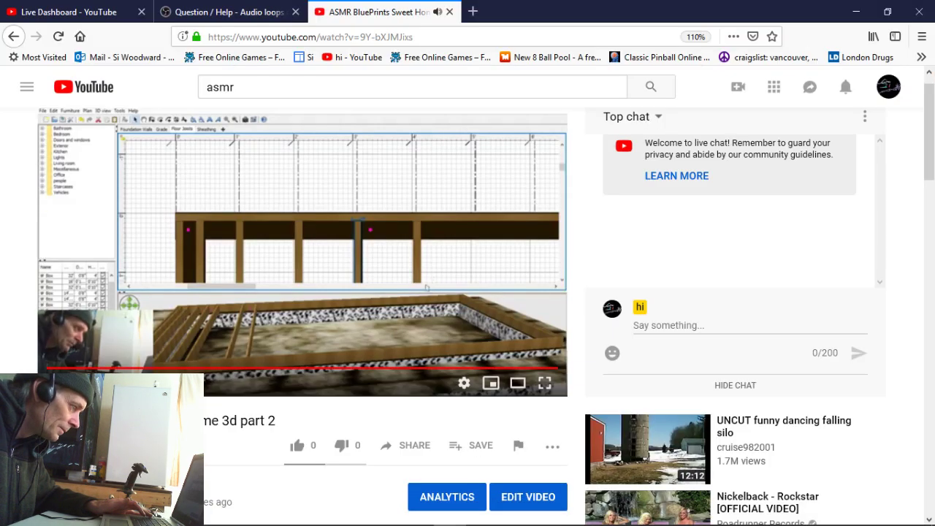
click(94, 383)
mouse_move(750, 511)
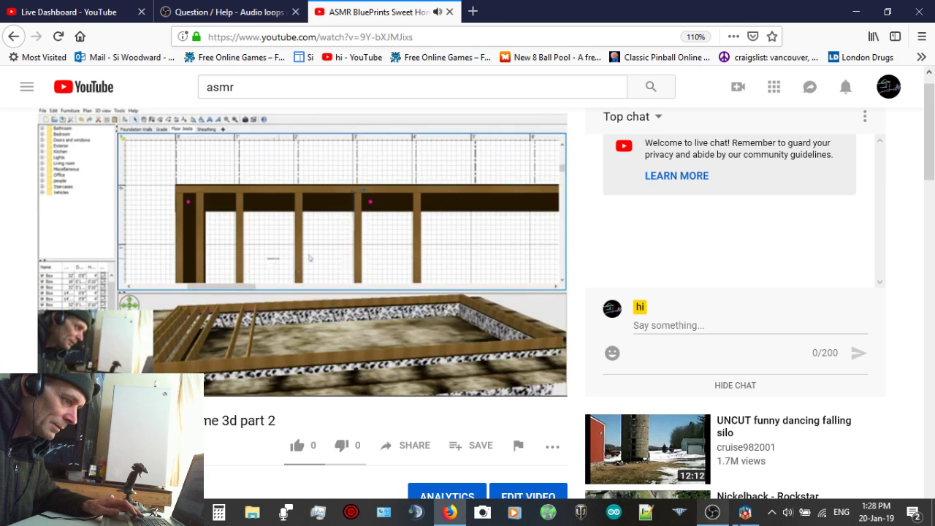
click(747, 513)
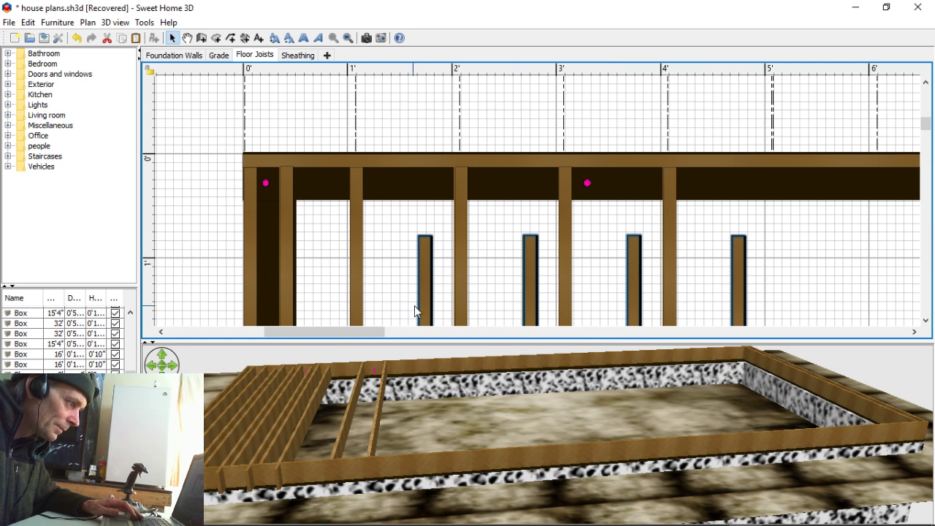
Step: Move the four pasted joists right so they continue the row from the dimension mark near 5', and deselect them
drag(426, 301, 776, 236)
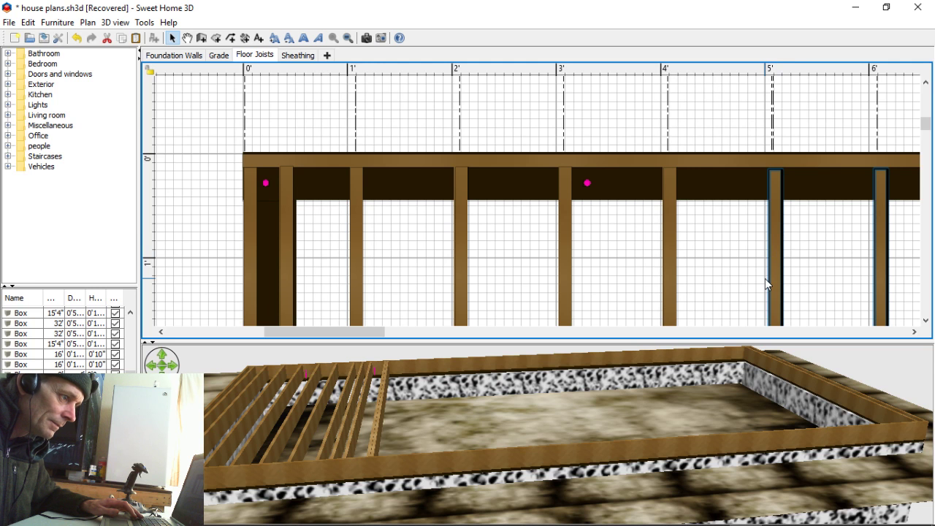
click(817, 280)
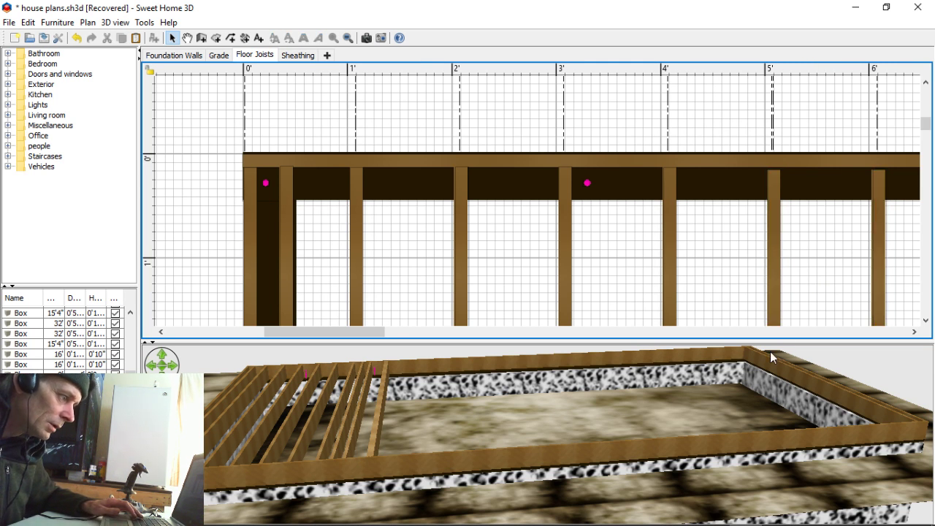
Step: Shift the 5'–6' dimension line slightly left so its start meets the end of the 4'–5' dimension, and deselect it
scroll(817, 117, up, 3)
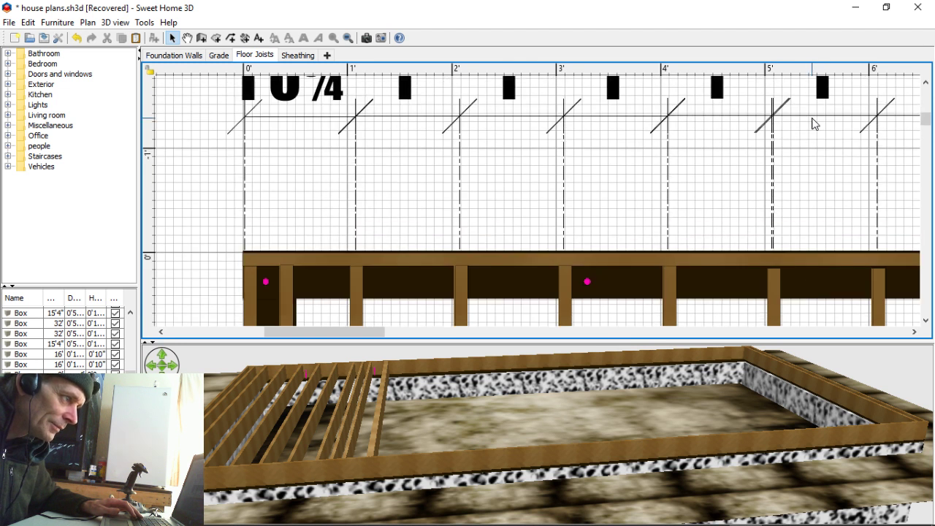
click(811, 117)
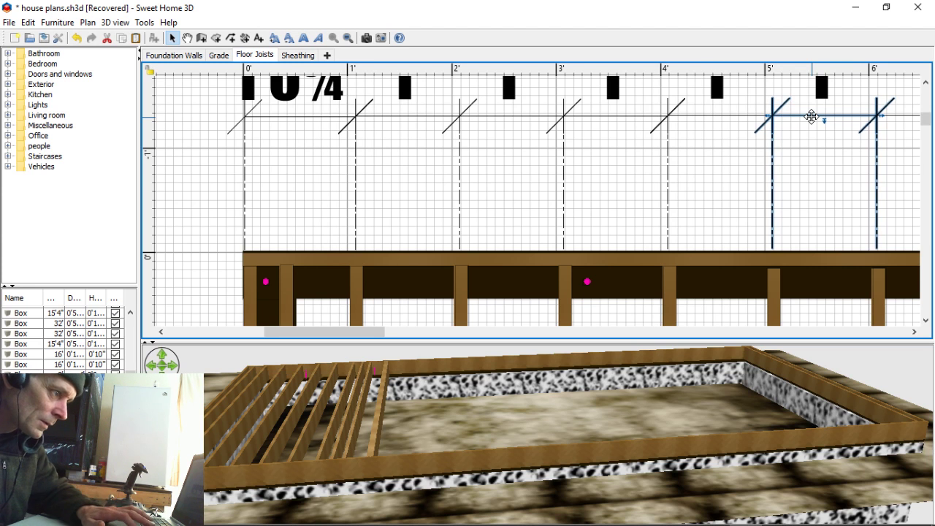
click(835, 161)
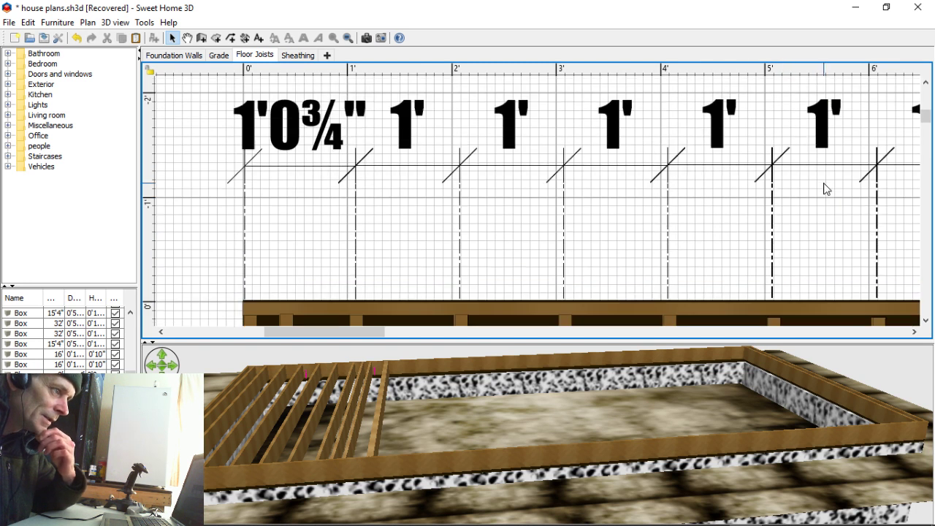
Step: Move the surplus joist between 6' and 7' to just short of 9', and the one at 8' to between 8' and 9'
scroll(825, 188, down, 2)
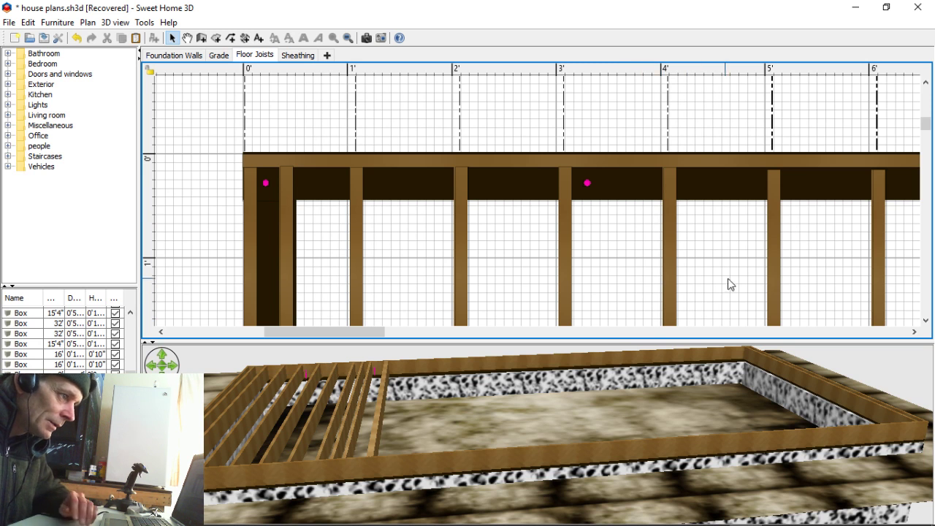
drag(337, 331, 383, 329)
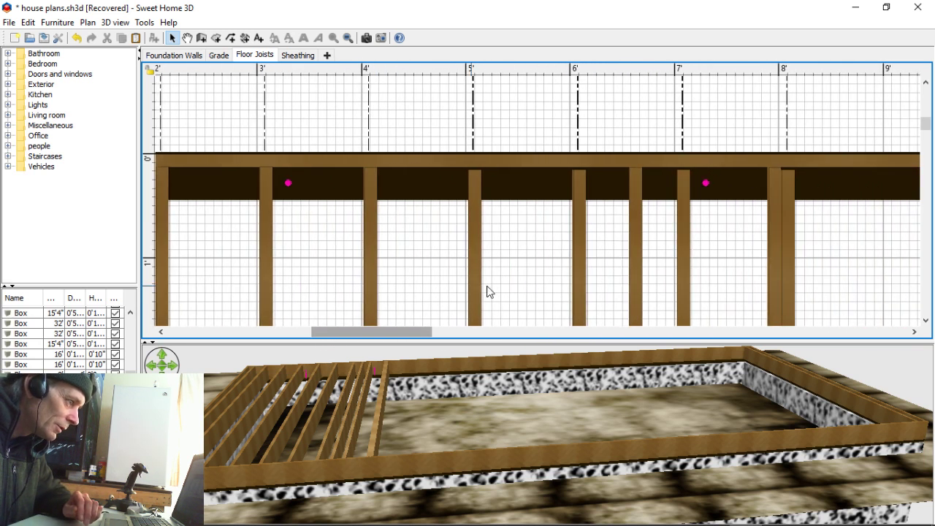
drag(633, 276, 878, 281)
drag(793, 275, 855, 273)
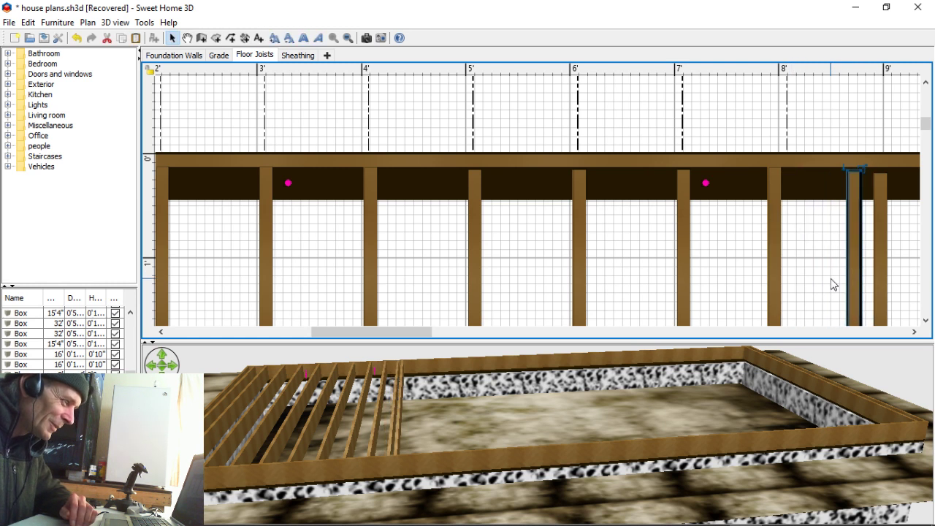
Step: Nudge the joists at the 6', 7' and 5' marks up against the rim board, keeping the 6' joist lined up with its mark
click(578, 269)
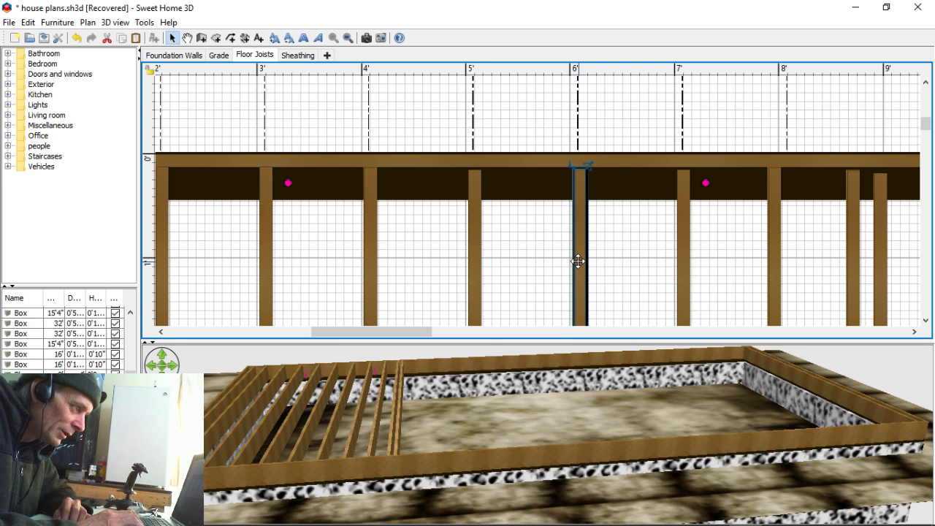
click(684, 256)
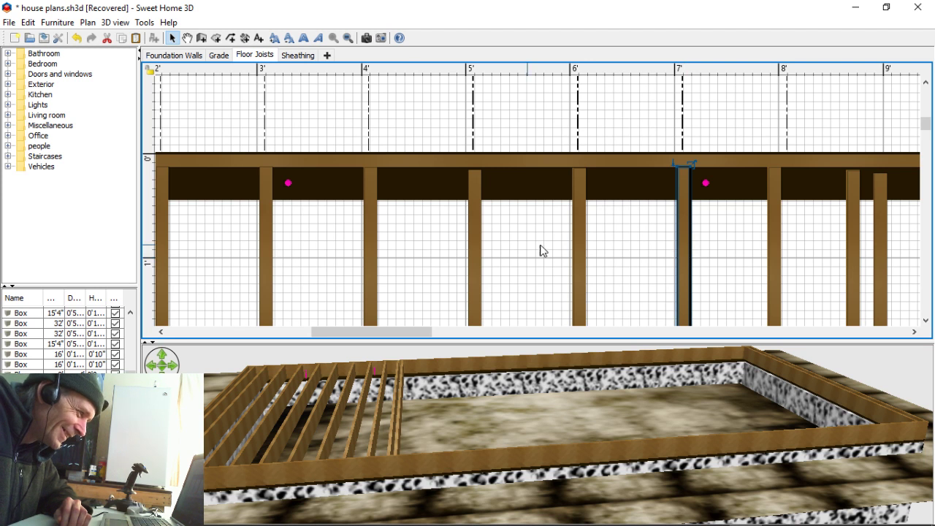
click(581, 248)
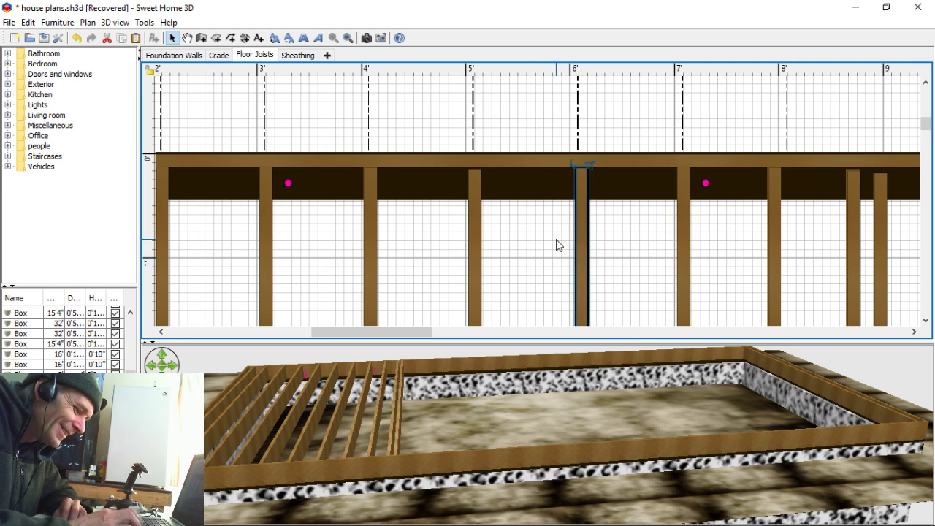
key(Left)
key(Left)
key(Left)
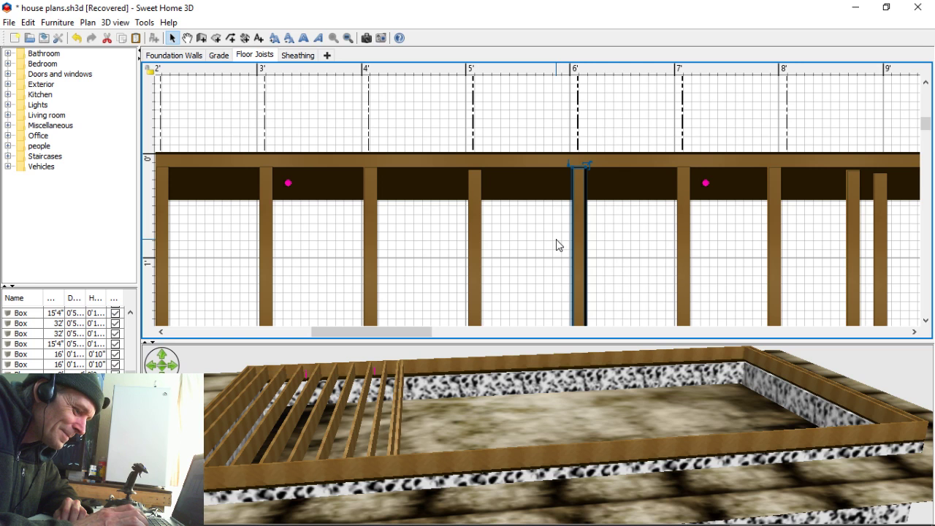
click(475, 241)
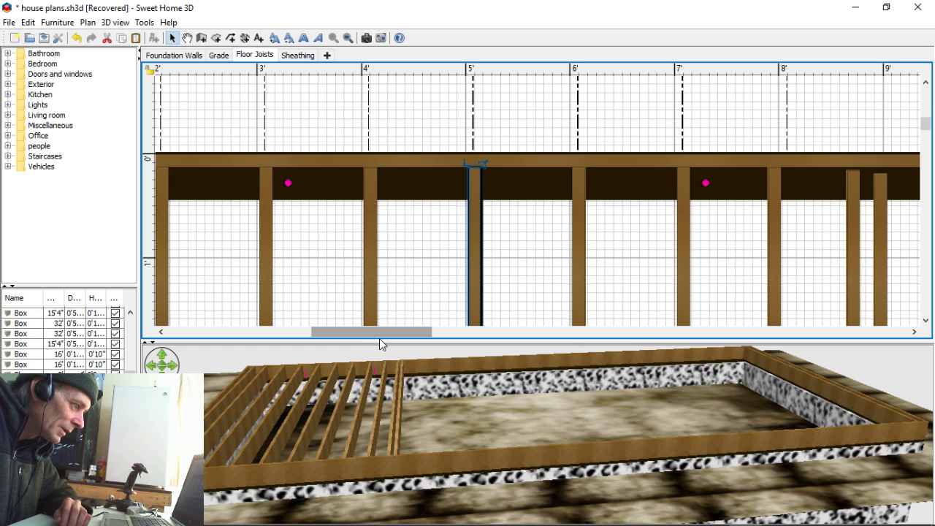
Step: Move the spare joist near 9' right to just short of 12'
drag(411, 333, 482, 339)
click(381, 263)
drag(381, 263, 671, 256)
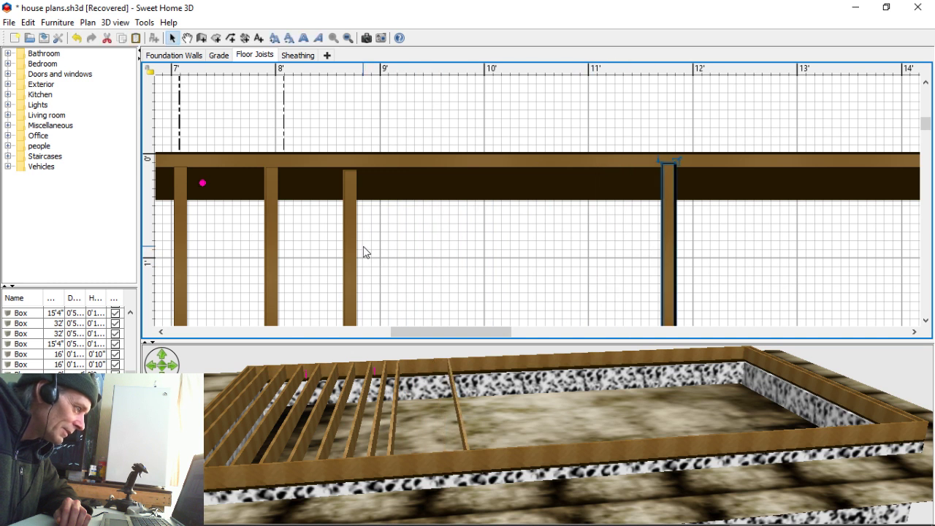
Step: Move the joist just before 8' right until it lines up with the last dimension mark near 8', and deselect it
click(271, 247)
key(Right)
key(Right)
key(Right)
key(Right)
key(Right)
key(Right)
key(Right)
key(Right)
key(Right)
key(Right)
key(Right)
key(Right)
key(Right)
key(Right)
key(Right)
key(Right)
key(Right)
key(Right)
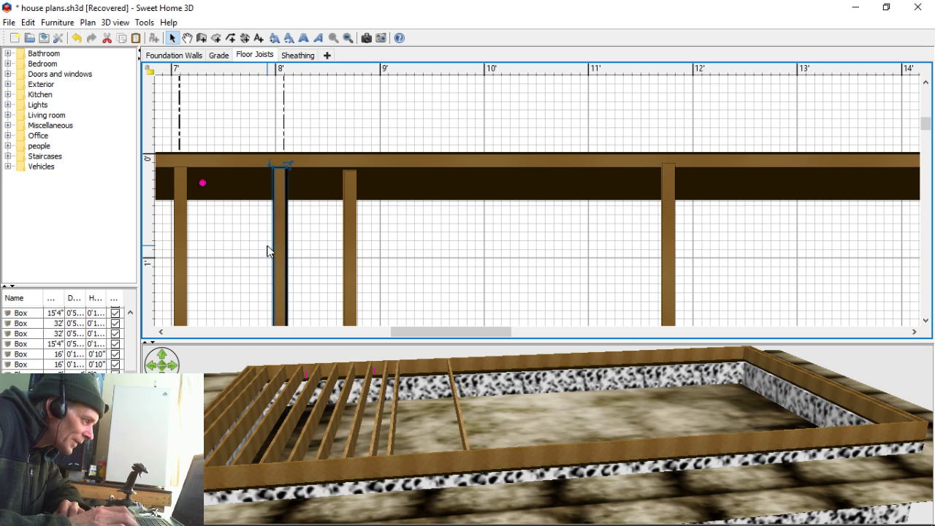
key(Right)
key(Left)
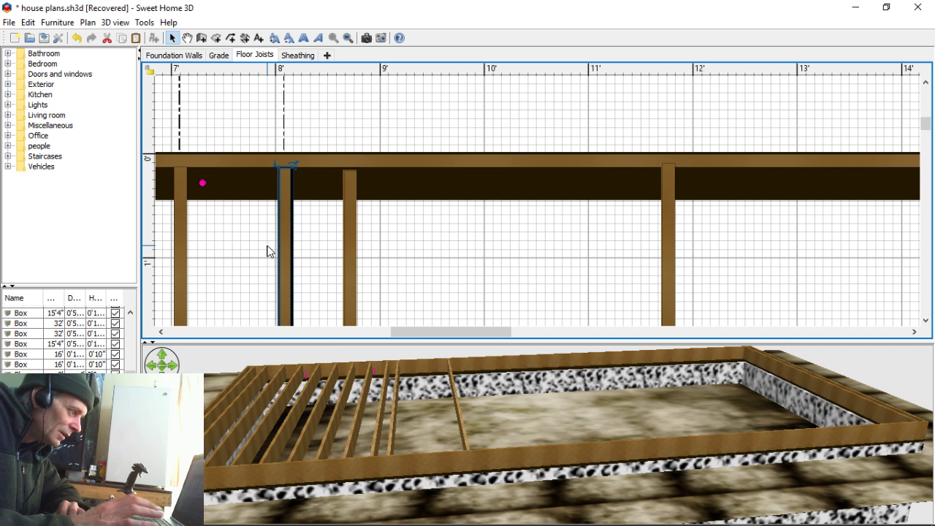
click(386, 252)
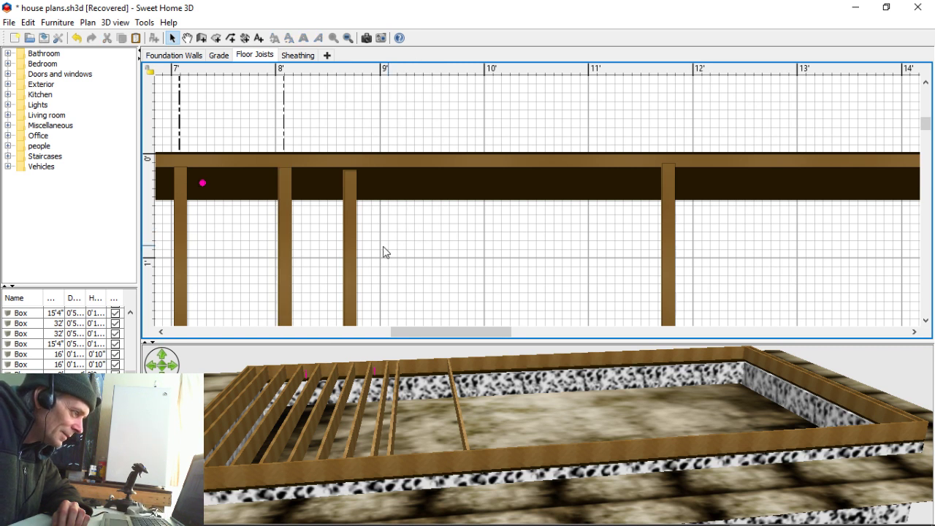
Step: Move the joist just before 9' to the 9' grid line and the one near 12' to 10', both against the rim board
drag(347, 258, 371, 254)
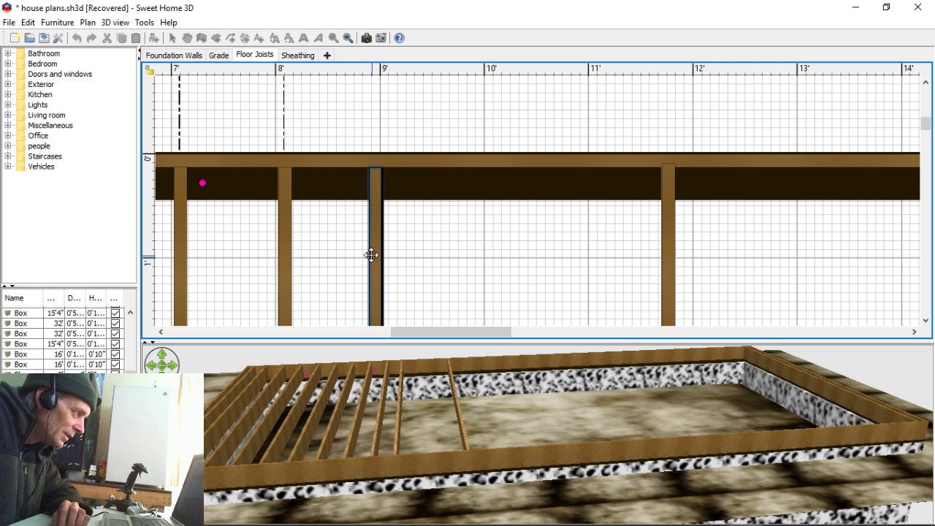
drag(371, 254, 384, 255)
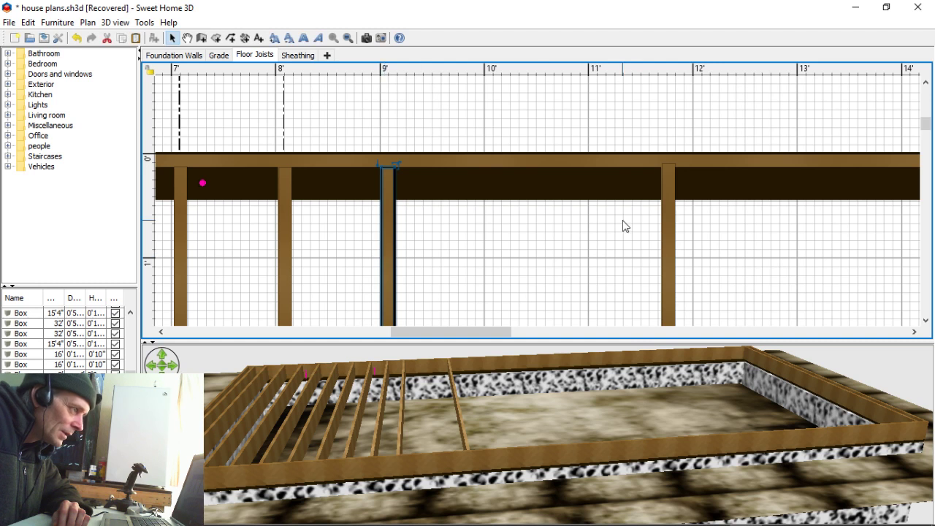
drag(671, 254, 493, 254)
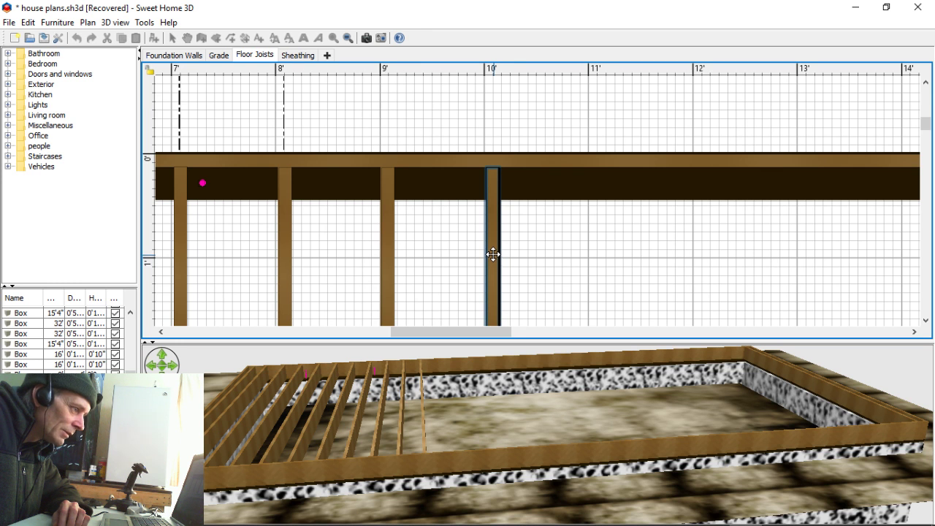
drag(494, 255, 493, 254)
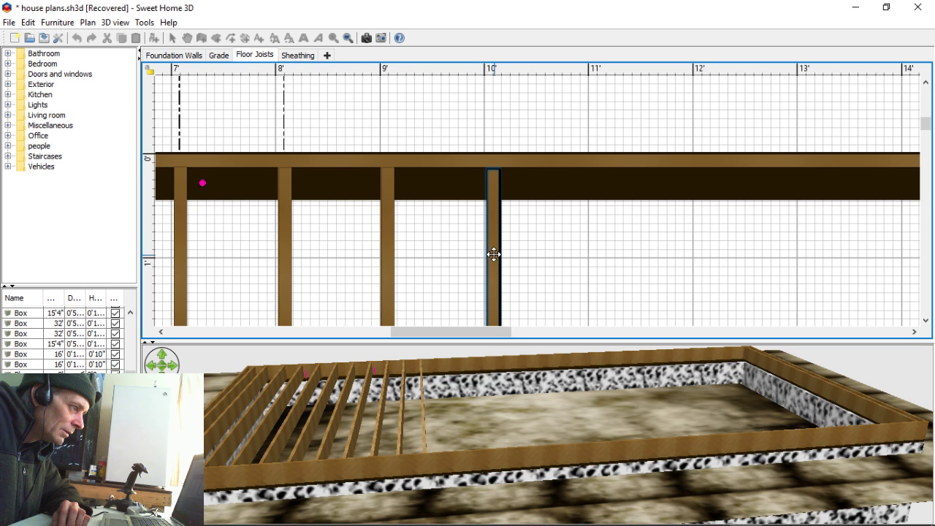
drag(494, 253, 495, 256)
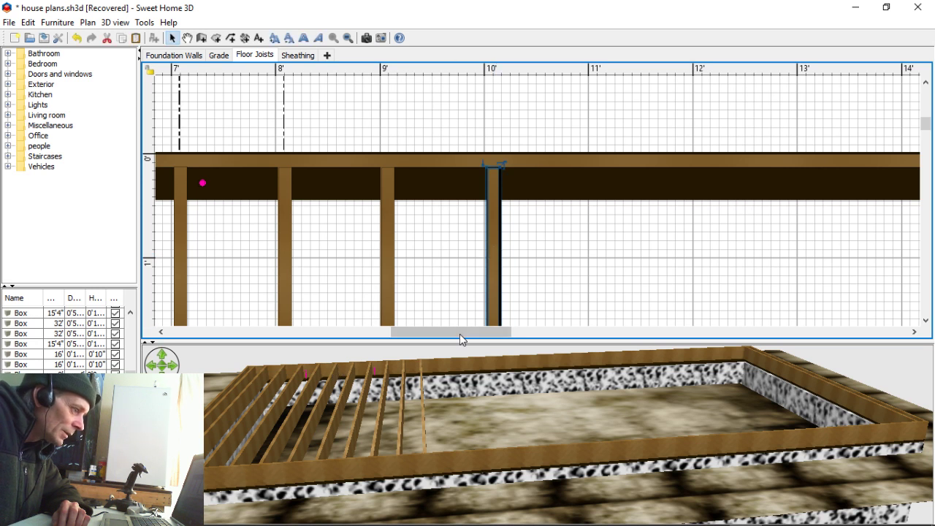
Step: Examine the joist layout in 3D and on the Sheathing level, checking how the plywood sheet sits over the joists
drag(456, 331, 331, 359)
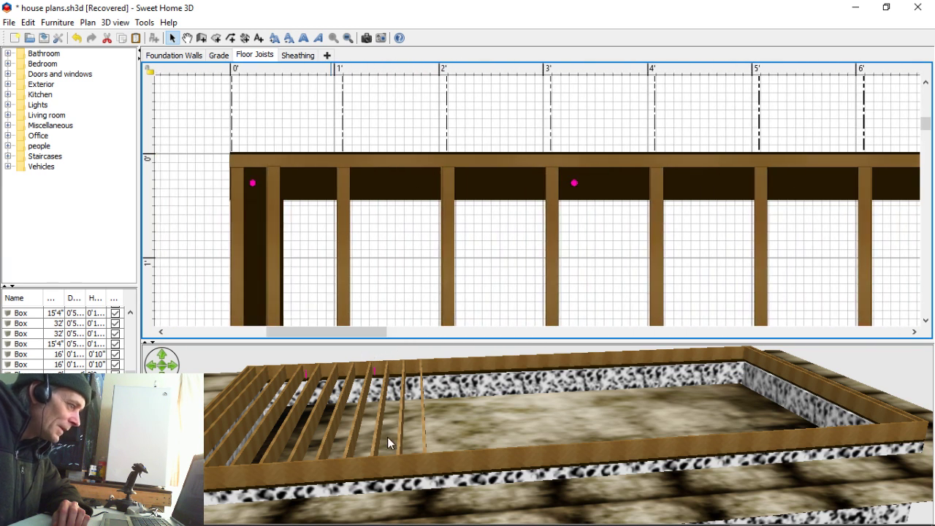
ctrl+scroll(523, 219, down, 3)
drag(595, 382, 336, 481)
drag(333, 496, 296, 496)
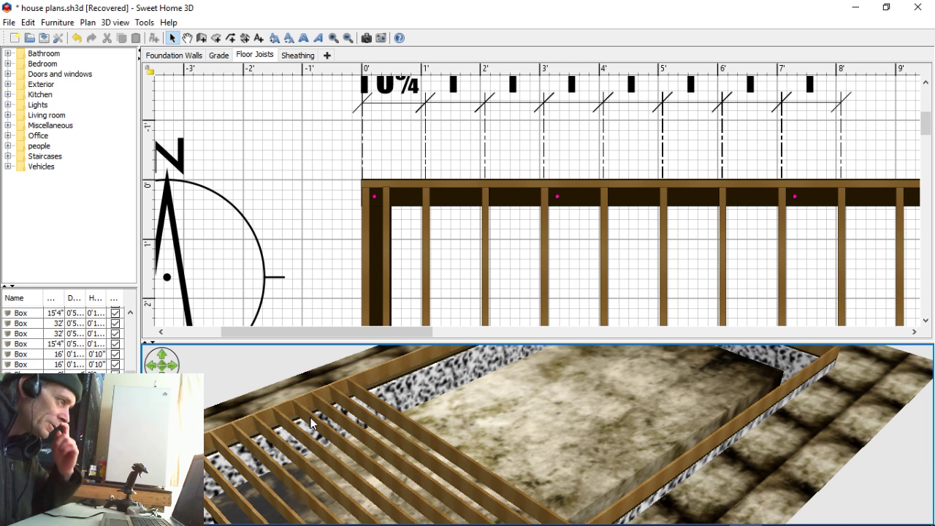
click(294, 56)
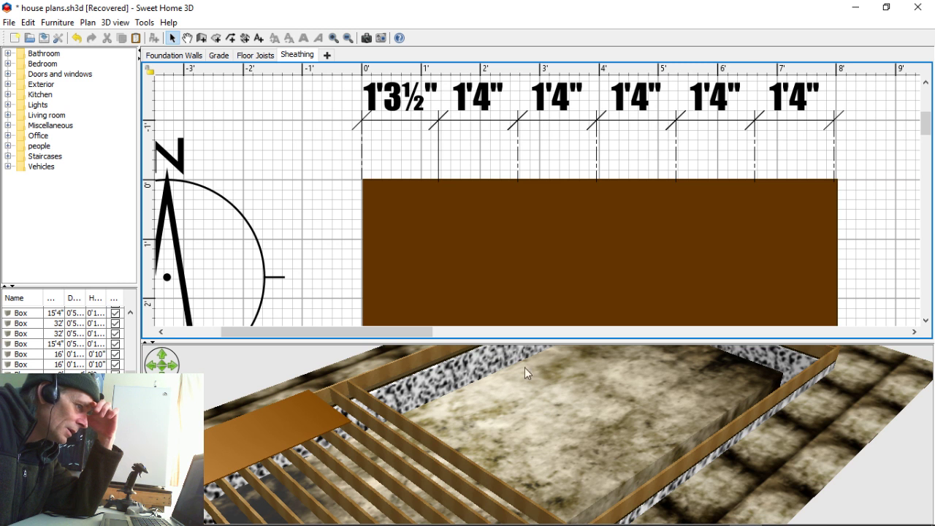
scroll(598, 268, down, 2)
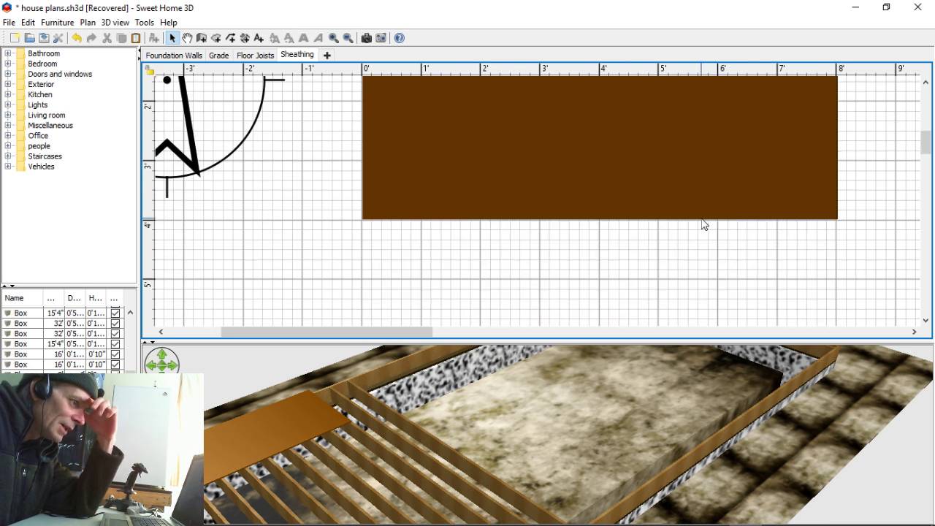
scroll(700, 227, up, 1)
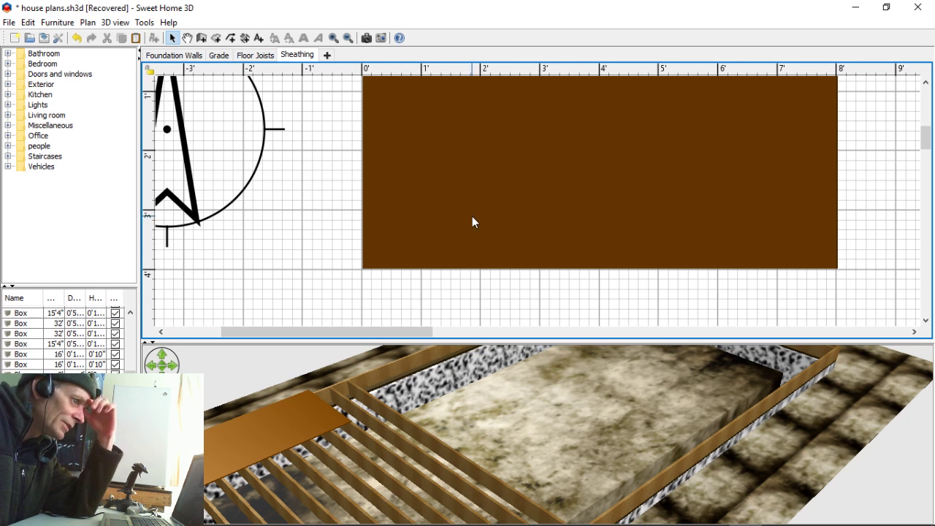
drag(406, 459, 629, 431)
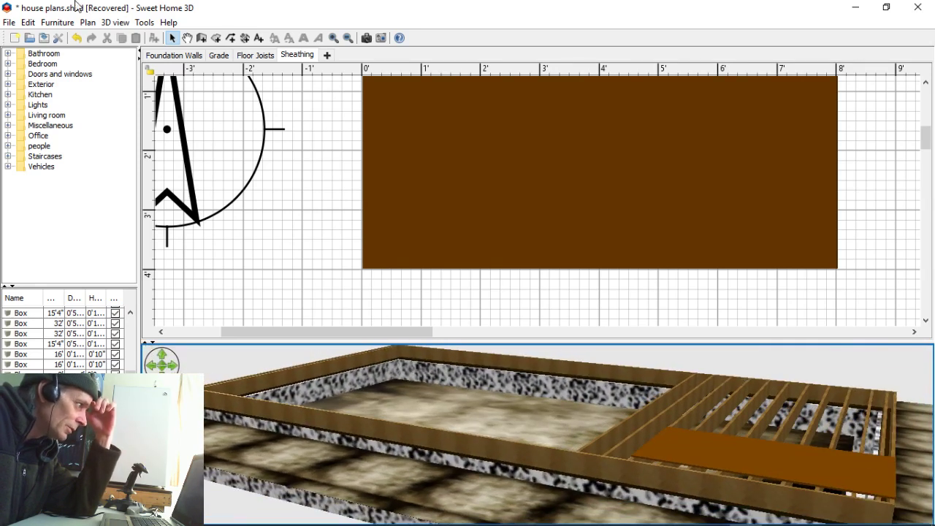
Step: Switch the 3D view to a virtual visit and place the visitor near the plywood's 8' end, looking down at the joist beneath its edge
click(115, 23)
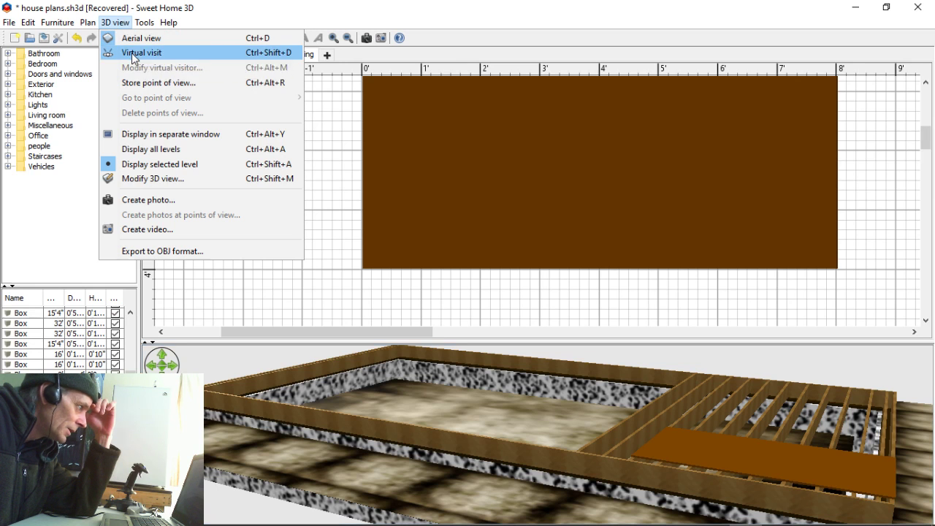
click(135, 53)
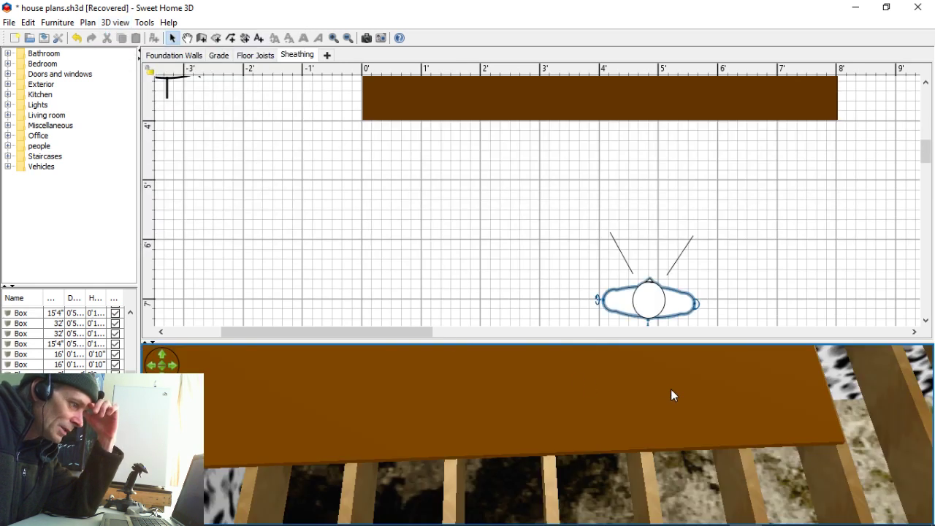
drag(653, 302, 827, 182)
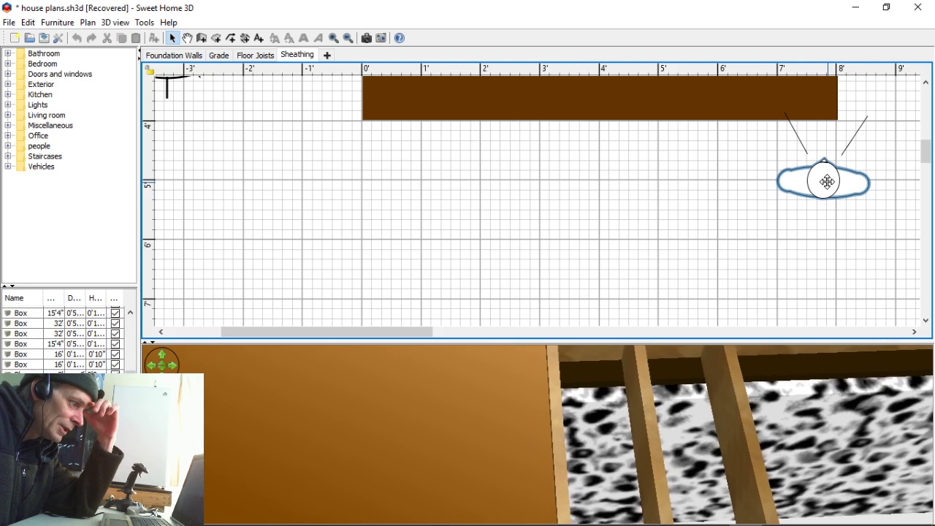
drag(574, 461, 572, 501)
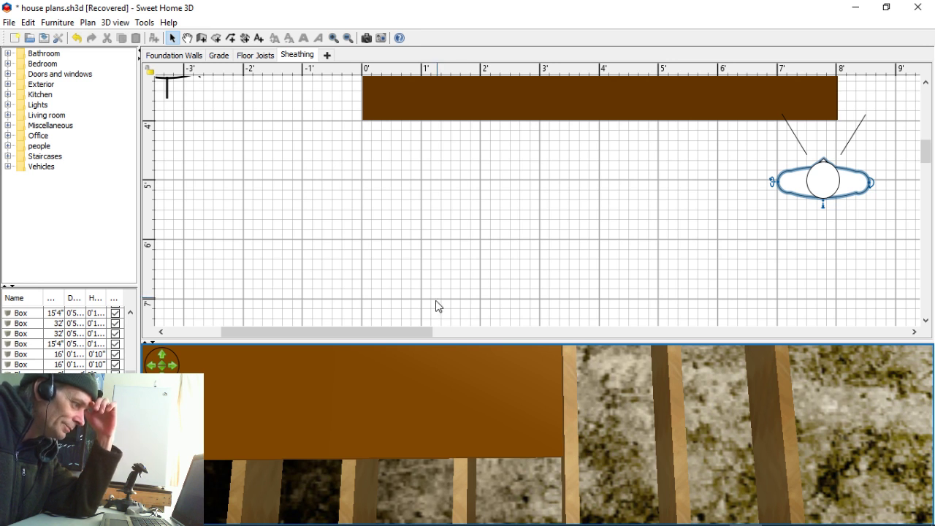
drag(423, 333, 288, 327)
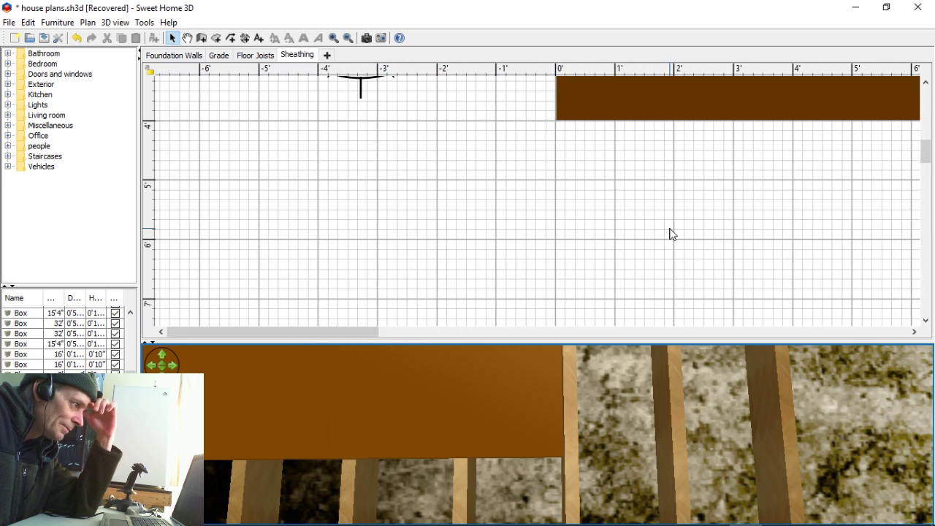
scroll(446, 241, up, 5)
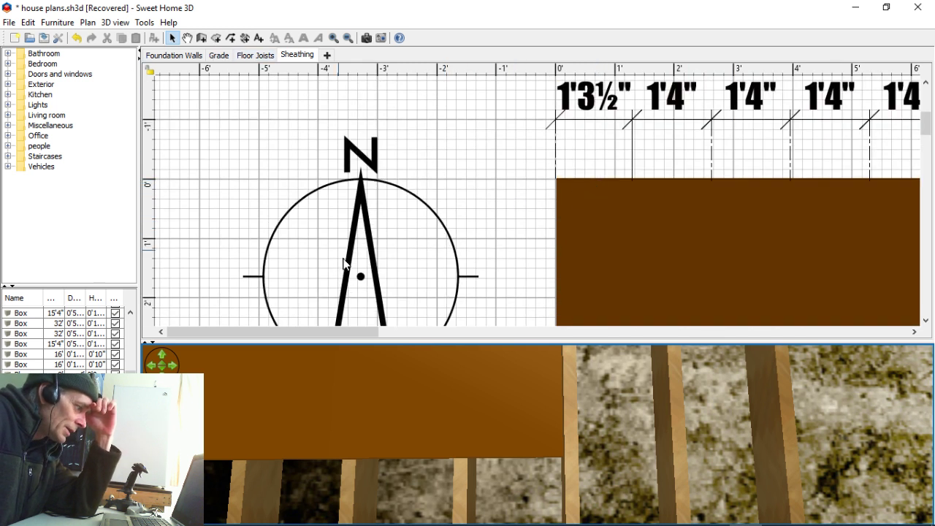
Step: Switch to OBS to check the stream preview and audio levels, and minimize it again
mouse_move(343, 522)
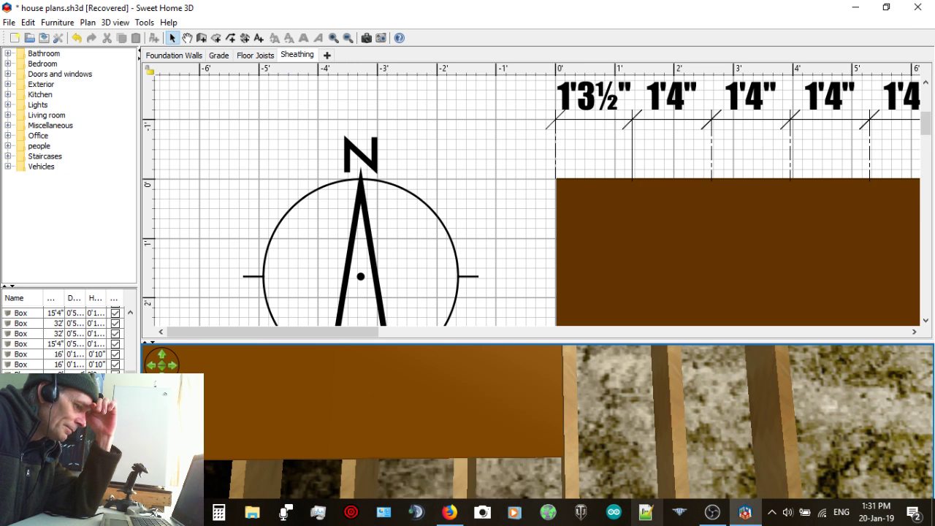
mouse_move(723, 522)
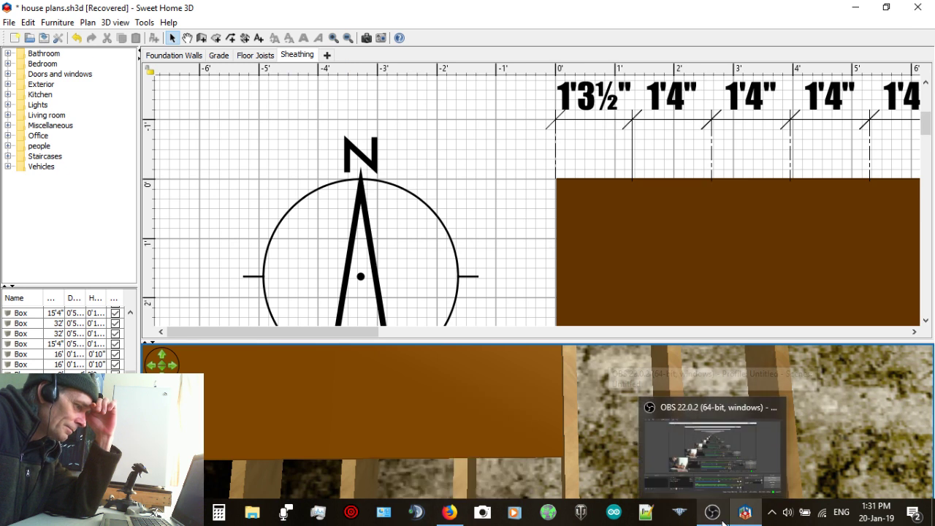
click(721, 521)
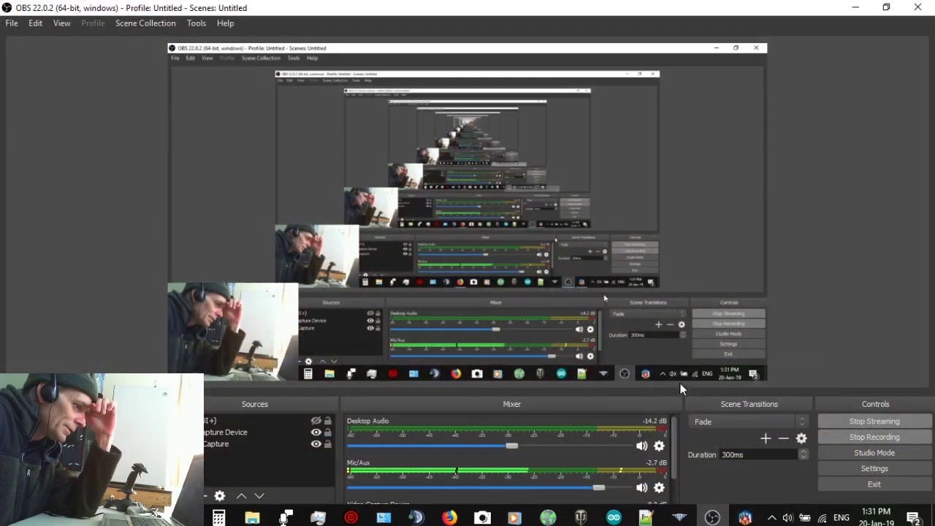
click(855, 8)
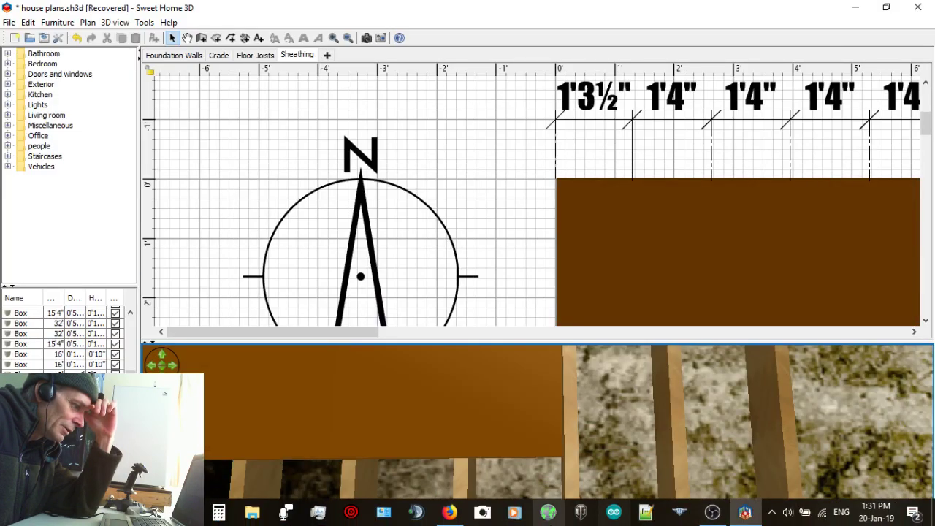
Step: Switch to Firefox, check the live stream page and its analytics, close that page and return to Sweet Home 3D
click(451, 518)
scroll(522, 231, down, 2)
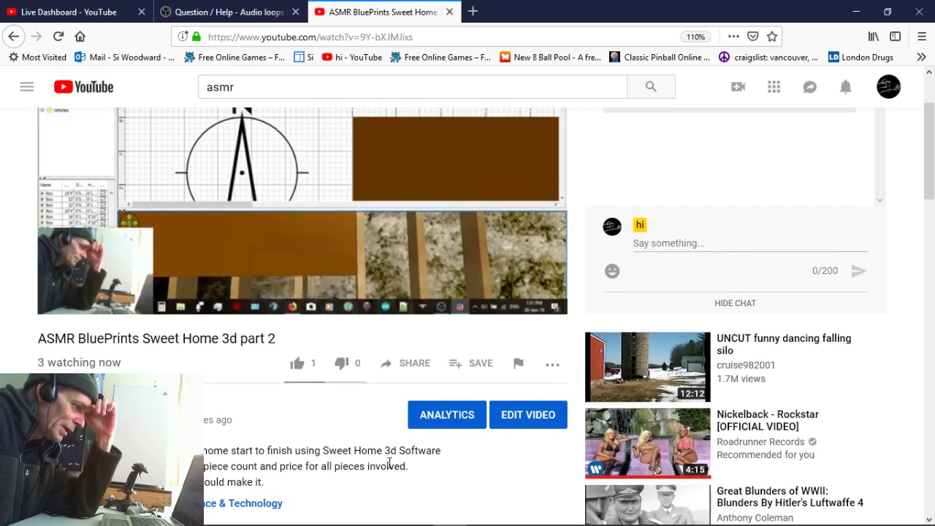
click(431, 414)
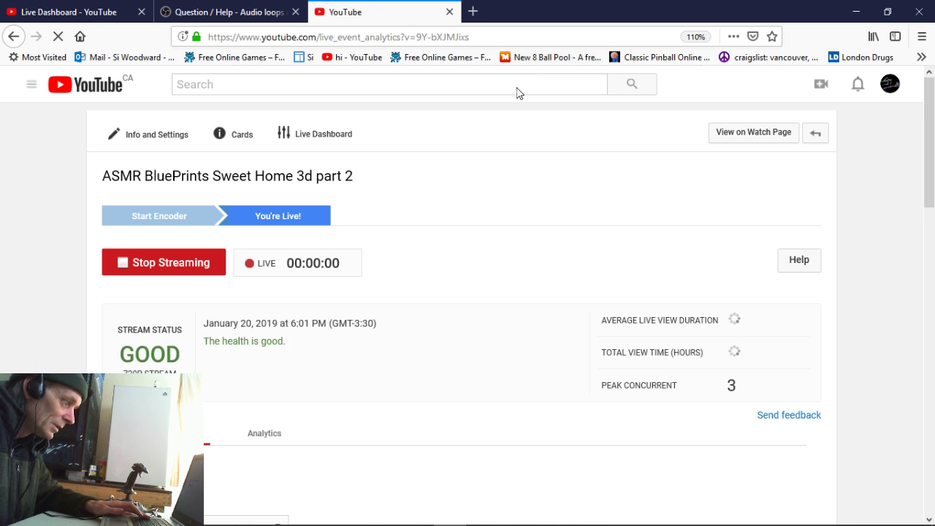
click(448, 12)
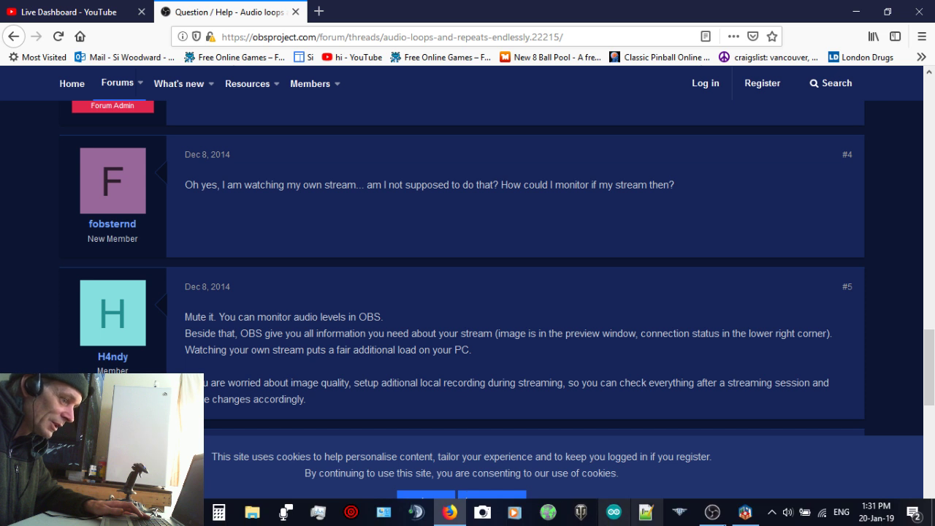
click(745, 511)
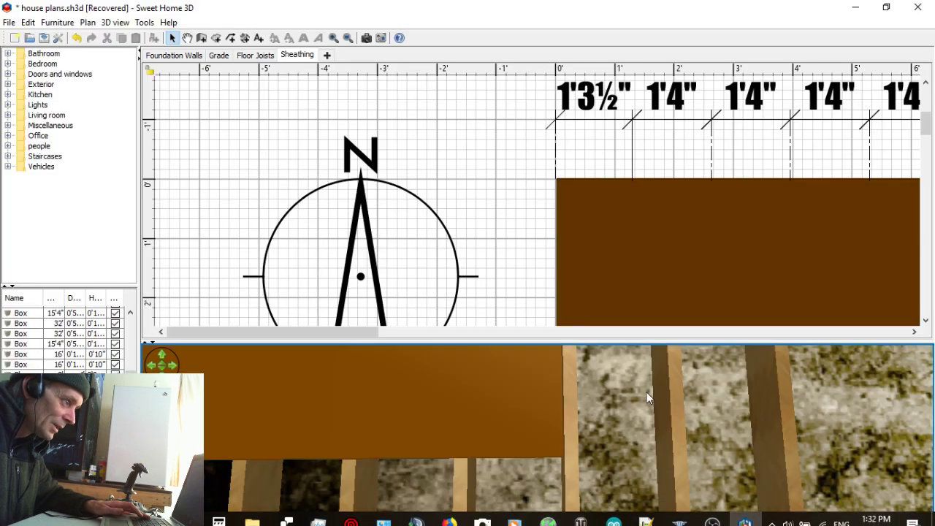
Step: Delete the whole row of 1'3½" and 1'4" dimension lines above the plywood sheet on the Sheathing level
click(564, 431)
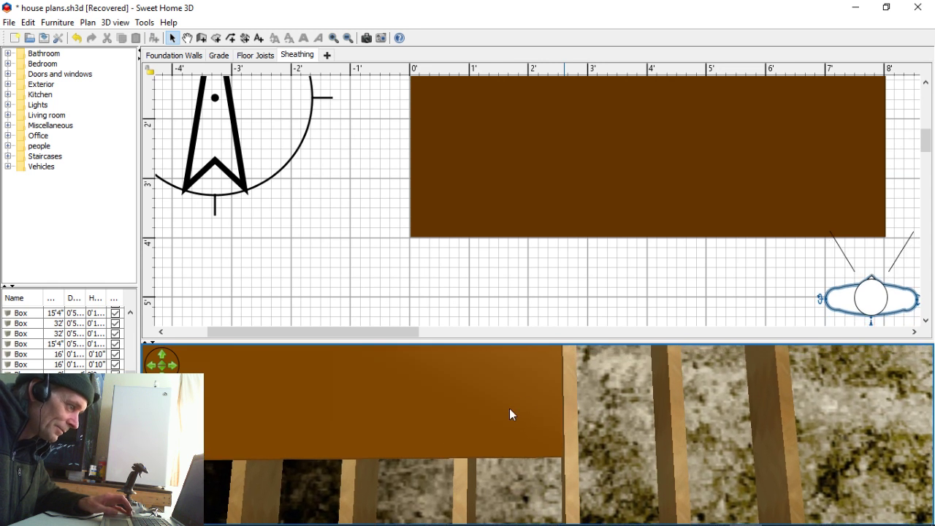
scroll(529, 330, up, 5)
scroll(529, 335, up, 2)
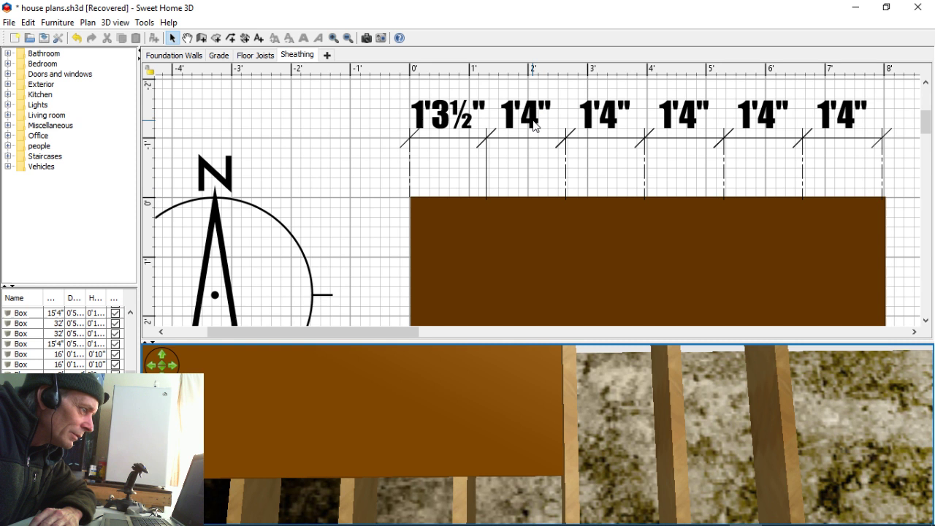
drag(388, 157, 910, 167)
key(Delete)
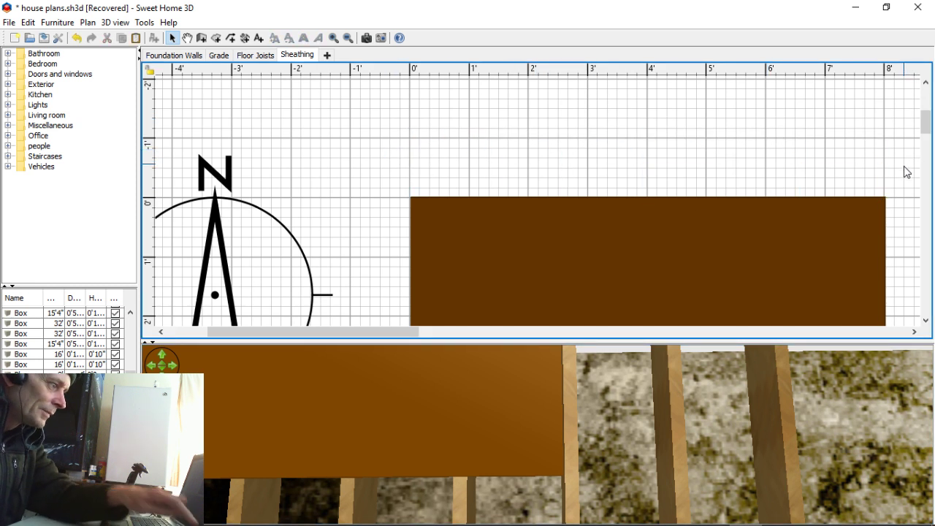
Step: Copy the plywood sheet from the Sheathing level and paste it into the Floor Joists level
click(249, 55)
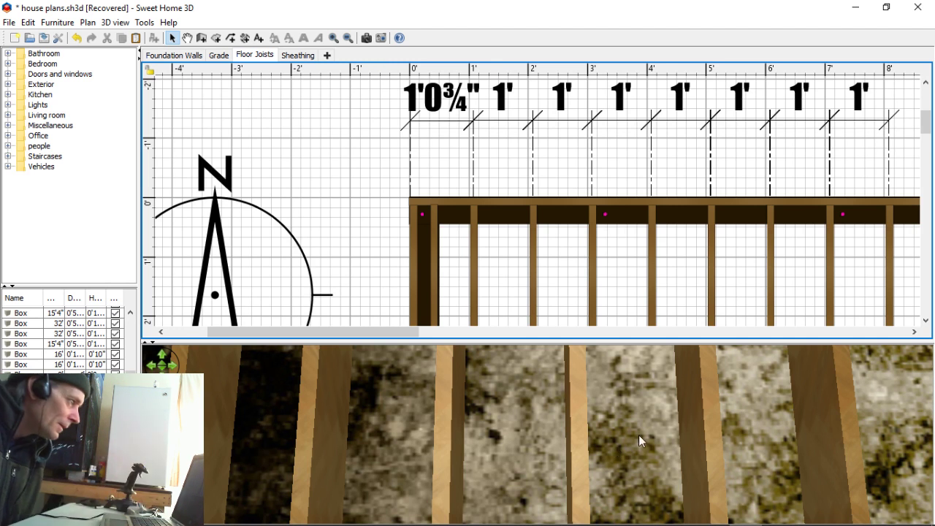
click(298, 55)
click(438, 253)
right_click(442, 252)
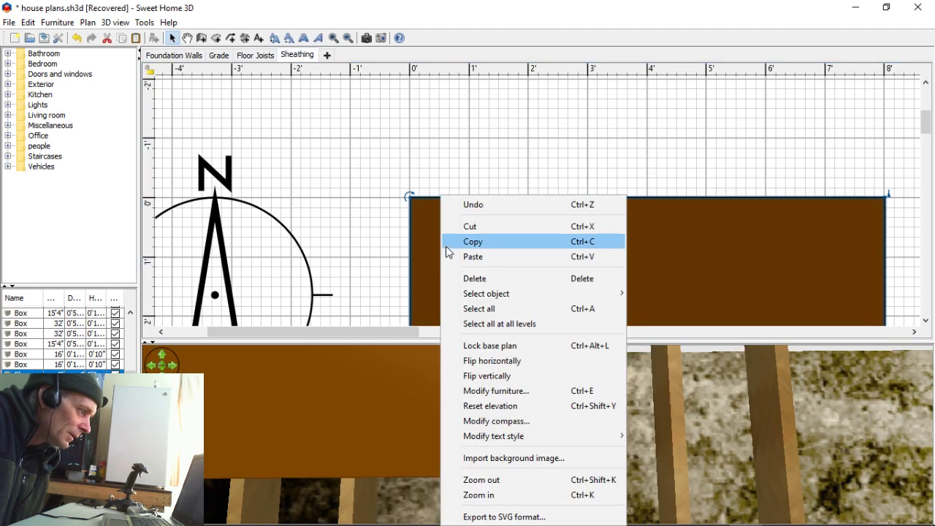
click(462, 252)
right_click(461, 247)
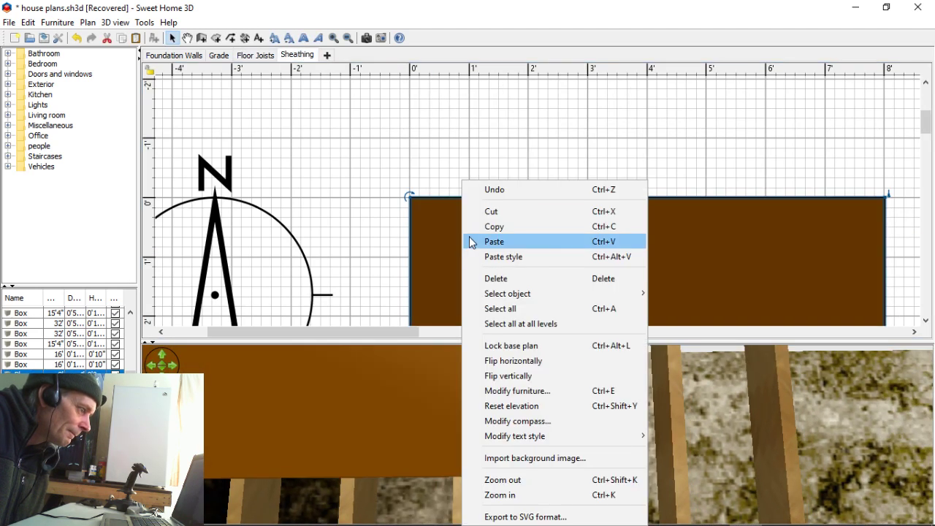
click(476, 228)
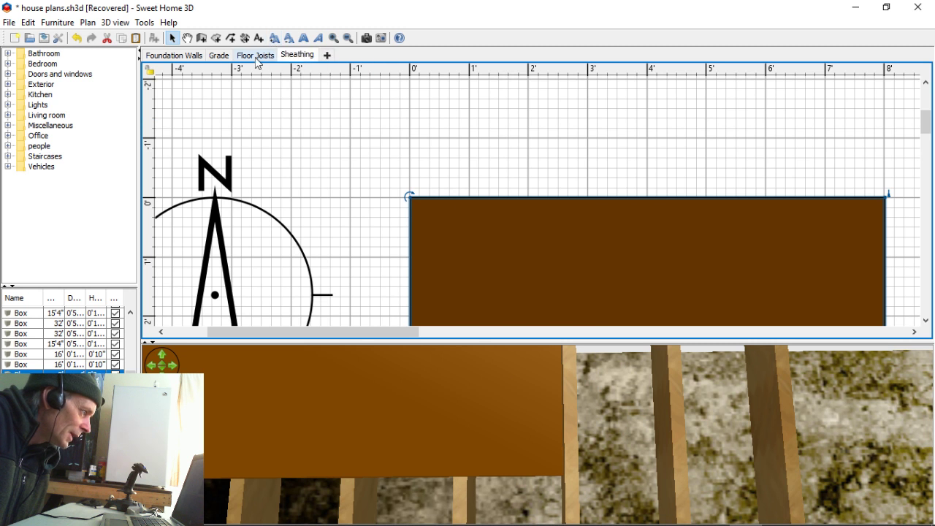
click(255, 55)
right_click(344, 203)
click(383, 236)
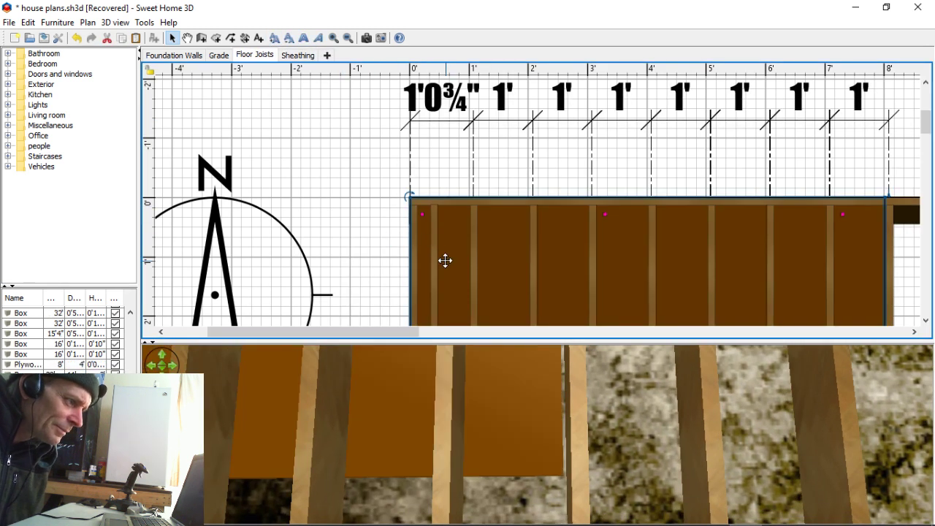
Step: Set the plywood sheet's elevation to 10" on the Floor Joists level
double_click(510, 281)
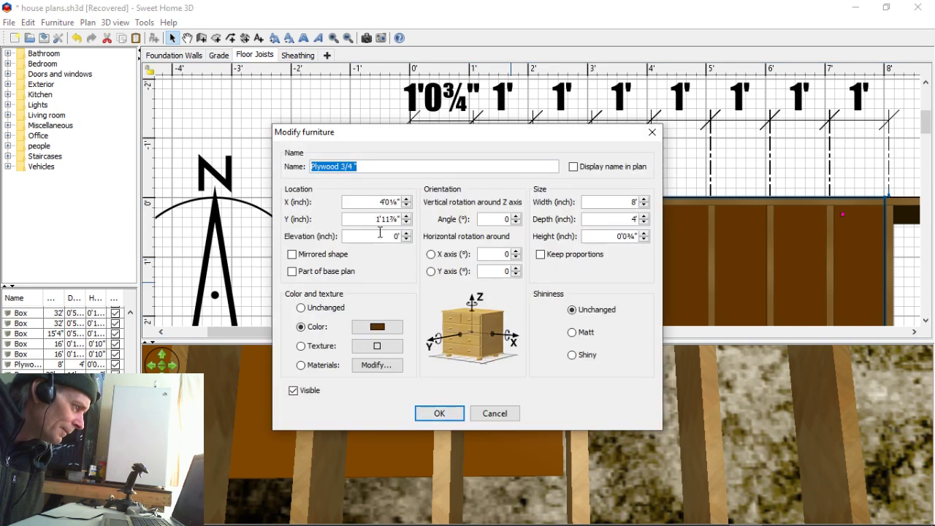
click(380, 234)
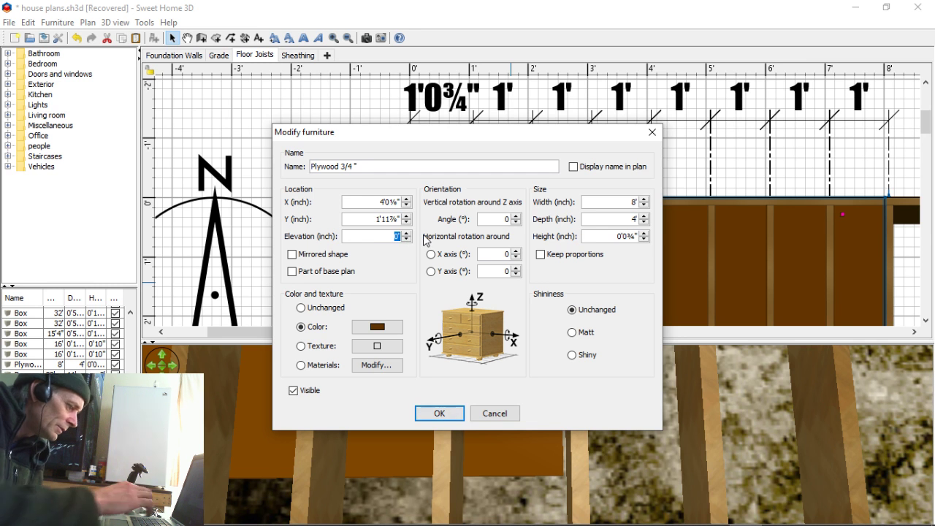
text(10)
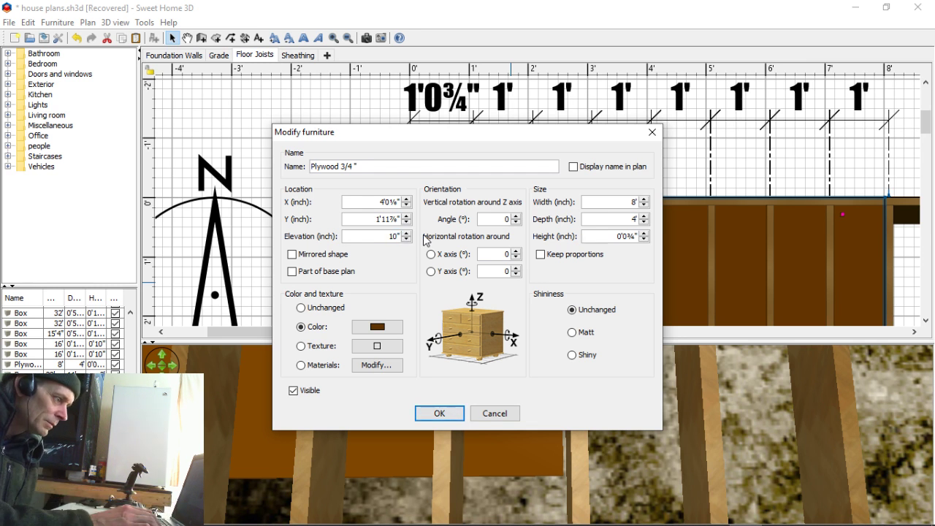
key(Return)
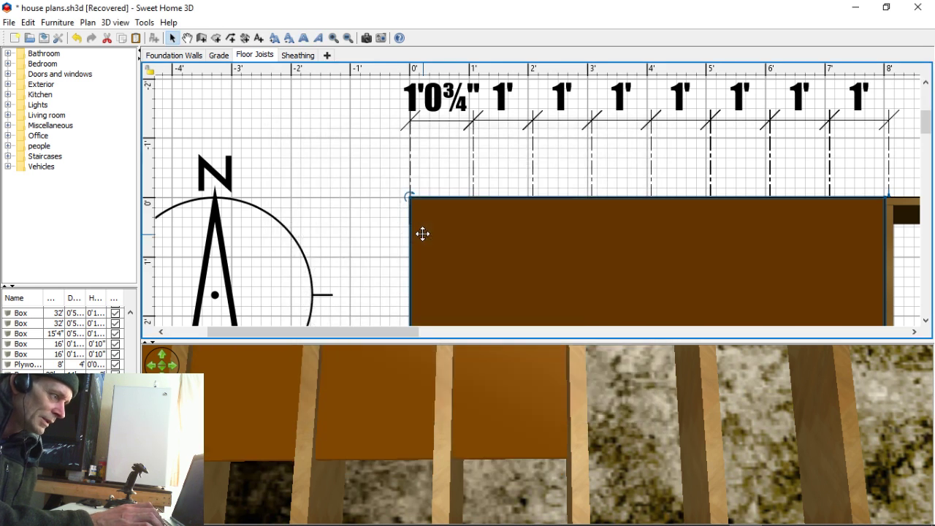
Step: Raise the plywood sheet above the joists by changing its elevation to 11"
double_click(498, 257)
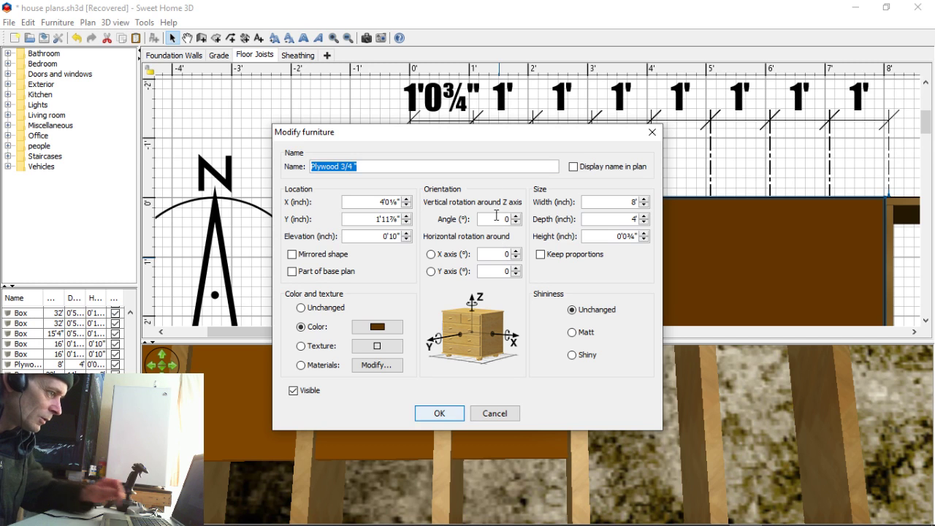
click(402, 236)
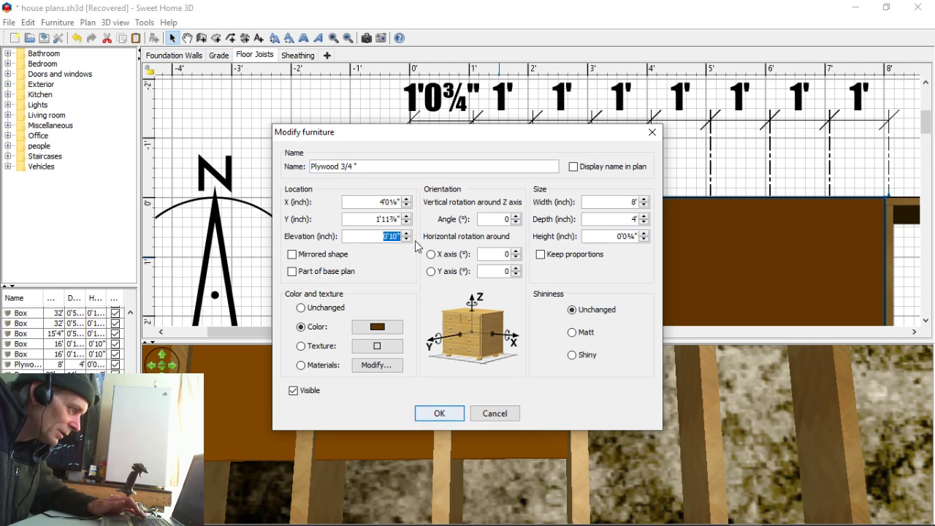
text(11")
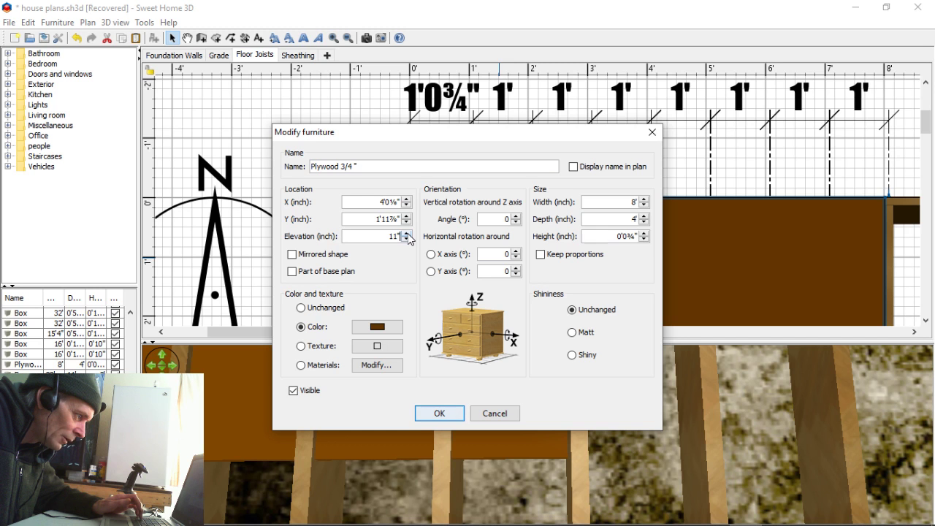
click(407, 234)
click(440, 413)
Step: Move the virtual visitor to the south edge of the plywood, between the 1' and 2' marks, to view the raised sheet in 3D
drag(708, 413, 848, 358)
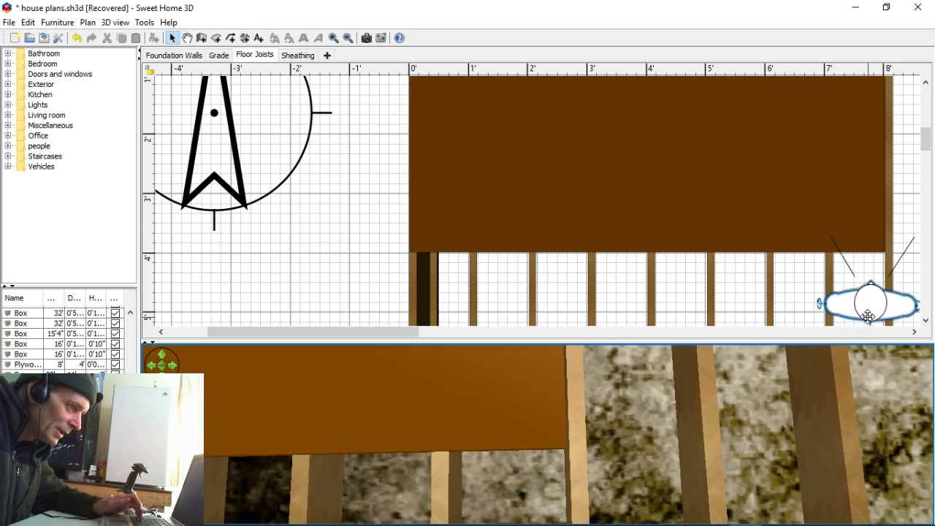
drag(868, 315, 467, 281)
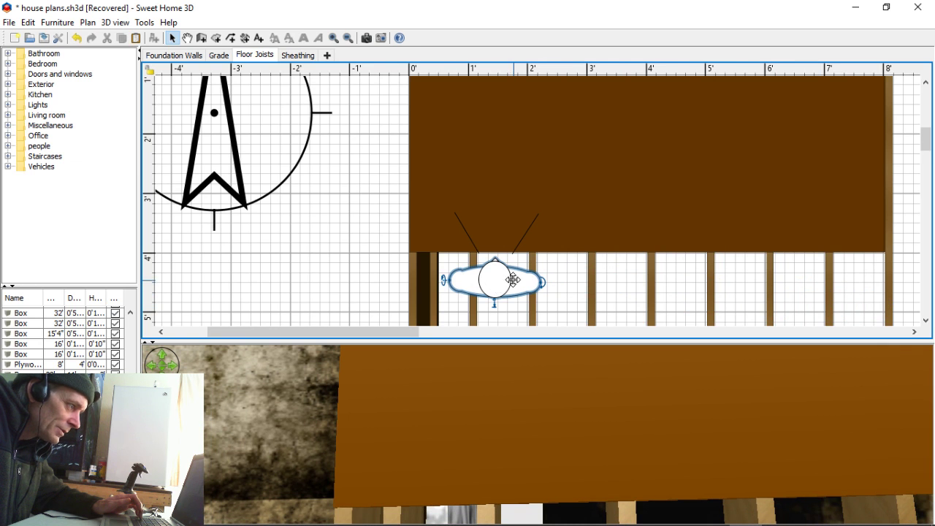
scroll(514, 280, up, 5)
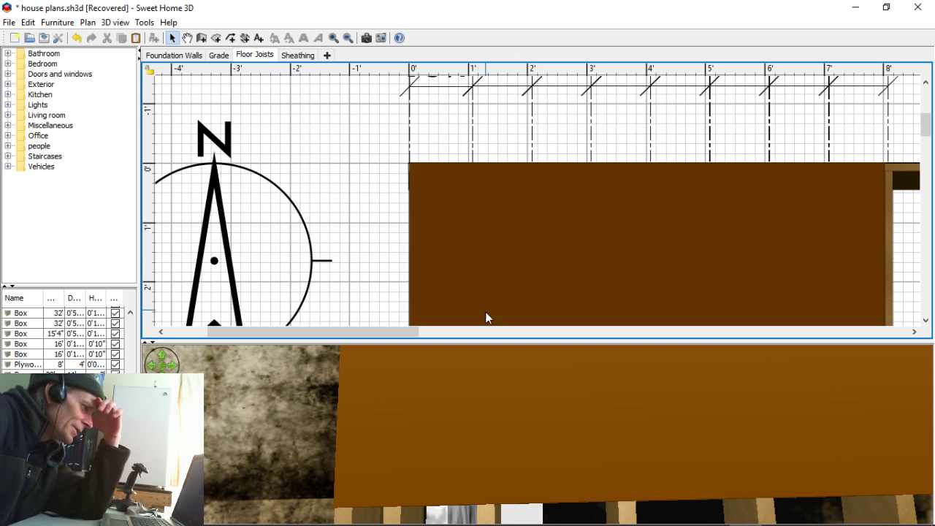
Step: Slide the plywood sheet south to expose the joist ends and shorten the first dimension line above them to 0'11¼"
drag(530, 227, 531, 252)
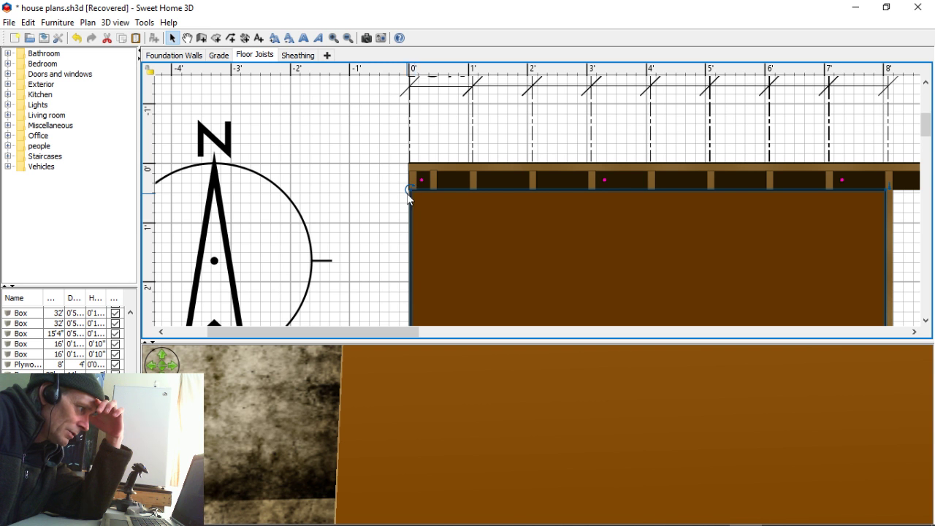
scroll(454, 155, up, 2)
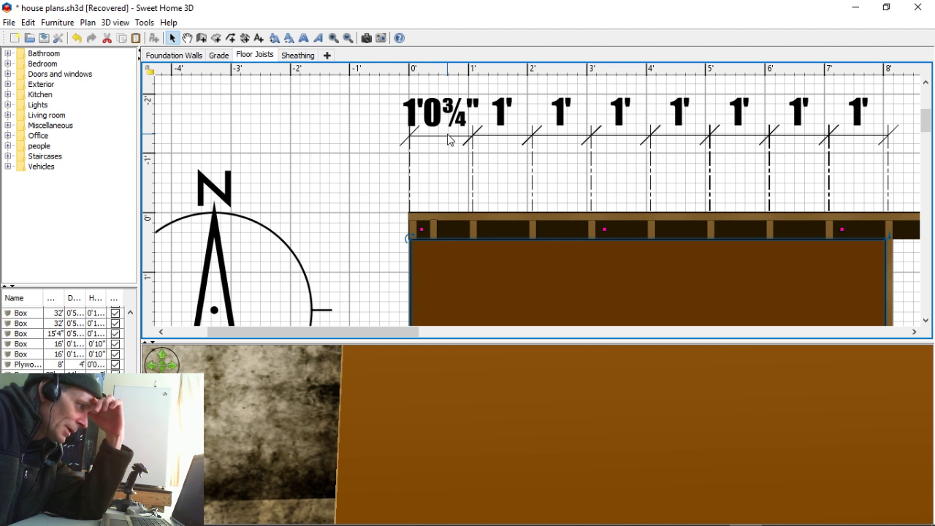
click(458, 134)
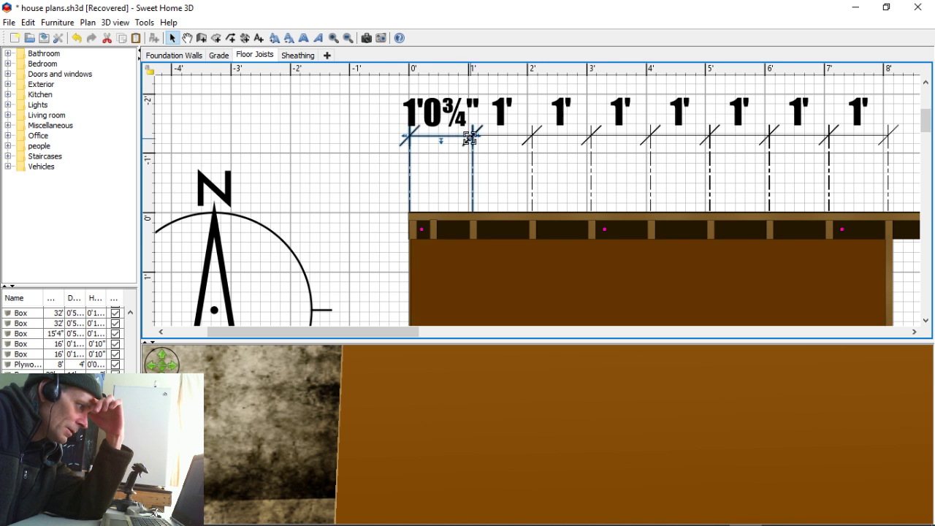
drag(470, 139, 465, 140)
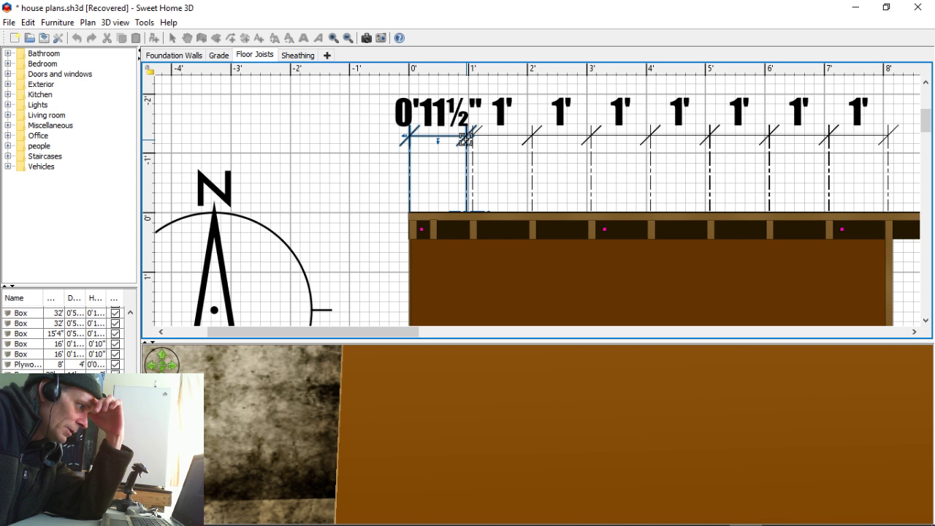
drag(466, 141, 463, 140)
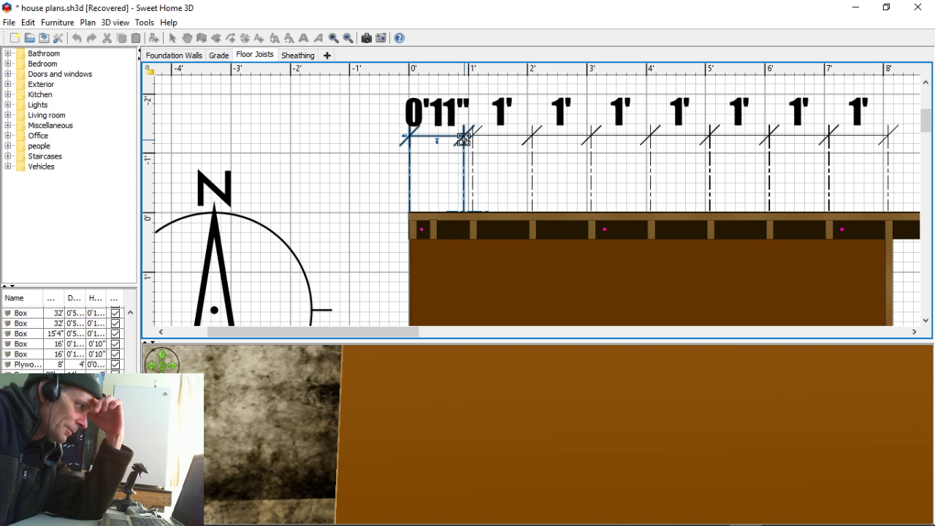
drag(463, 139, 464, 140)
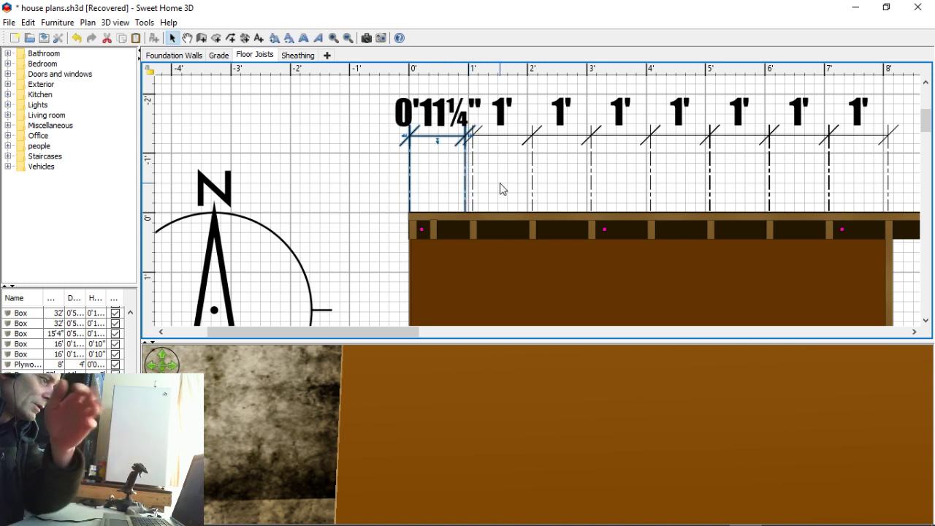
Step: Shift the seven 1' dimension lines west together so the row starts at the end of the 0'11¼" dimension line
drag(501, 169, 908, 192)
key(Left)
key(Left)
key(Left)
key(Left)
key(Left)
key(Left)
key(Left)
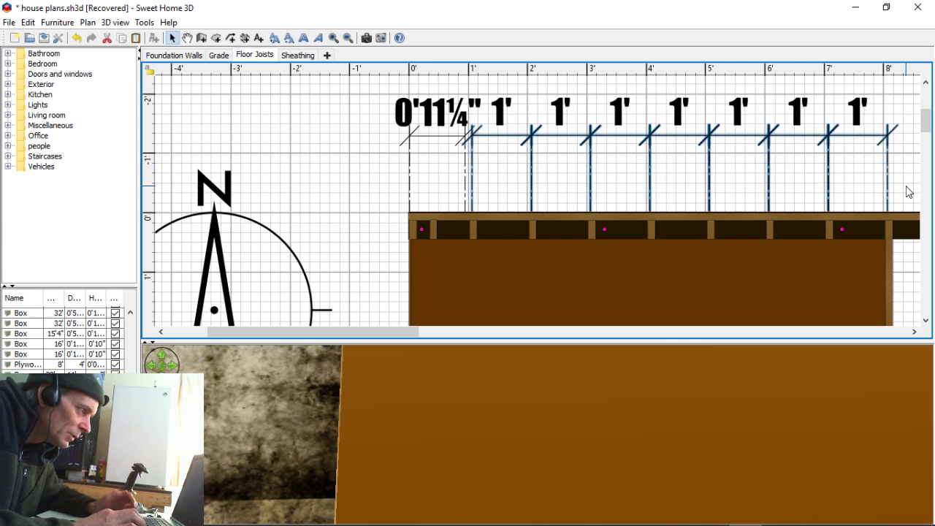
key(Left)
key(Left)
key(Left)
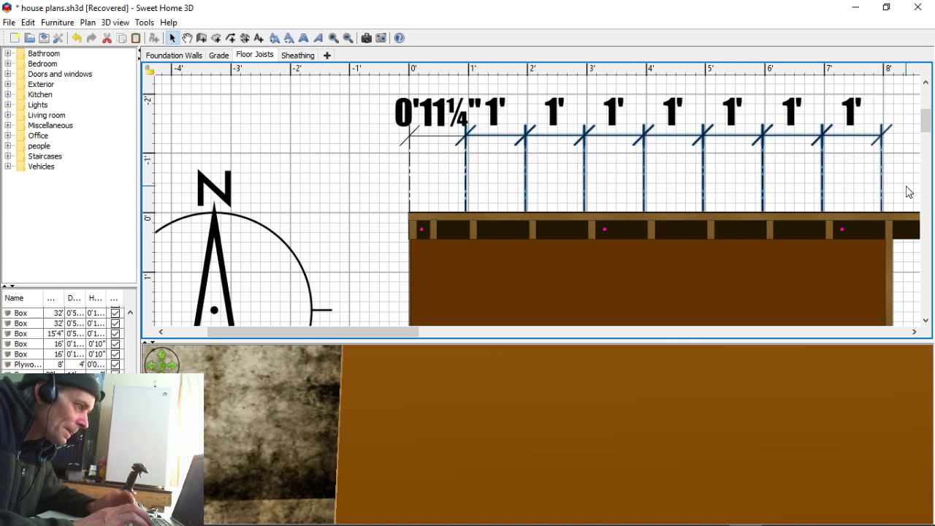
Step: Move the plywood sheet farther south and shift the eight joists near the 1' to 8' marks west to center on the dimension extension lines
drag(793, 285, 782, 315)
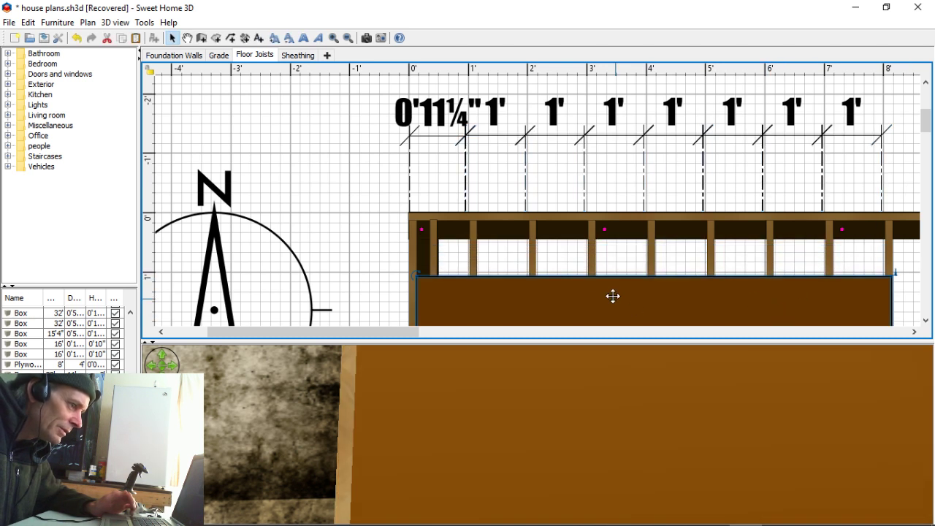
drag(458, 246, 912, 255)
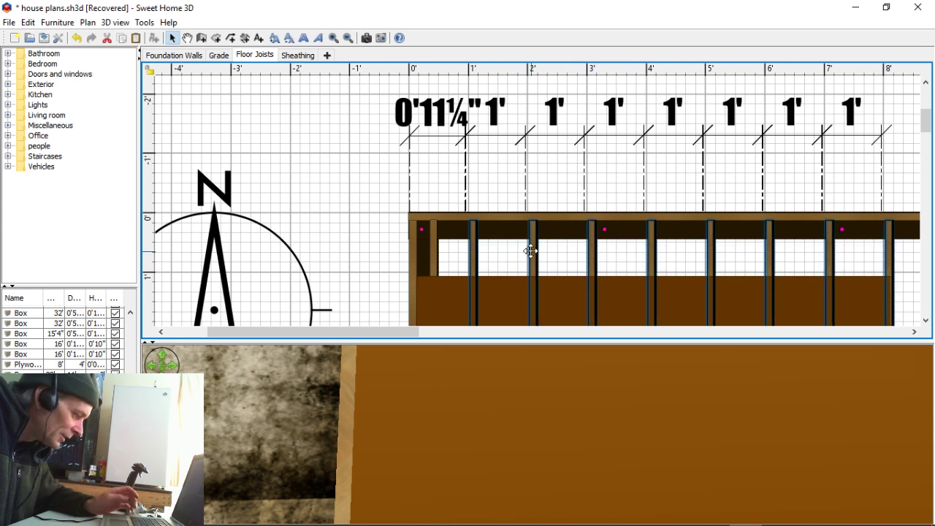
ctrl+scroll(460, 214, up, 2)
ctrl+scroll(463, 214, up, 1)
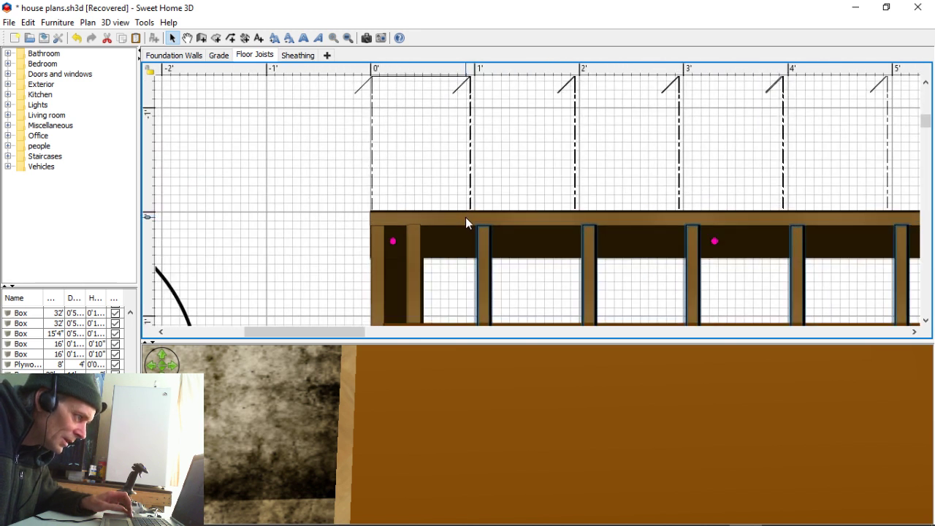
key(Left)
key(Left)
key(Left)
key(Left)
key(Left)
key(Left)
key(Left)
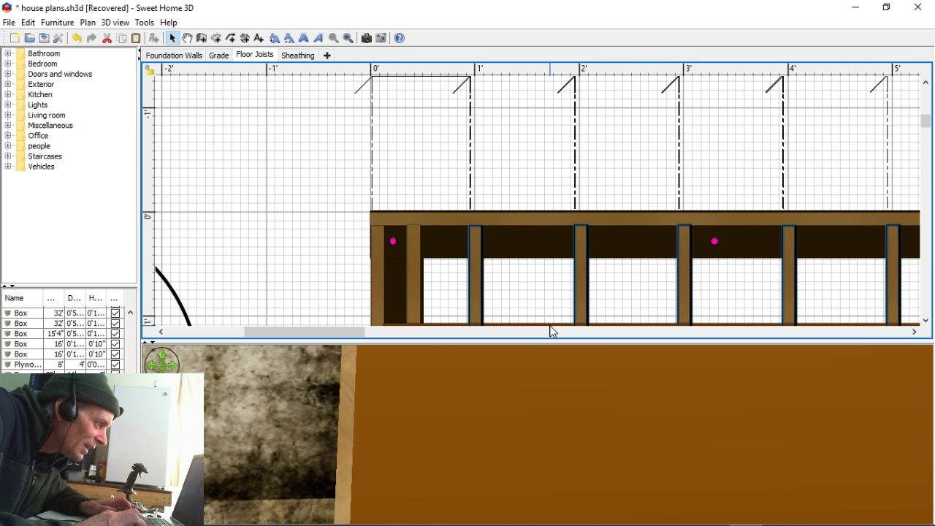
key(Left)
key(Left)
key(Left)
key(Left)
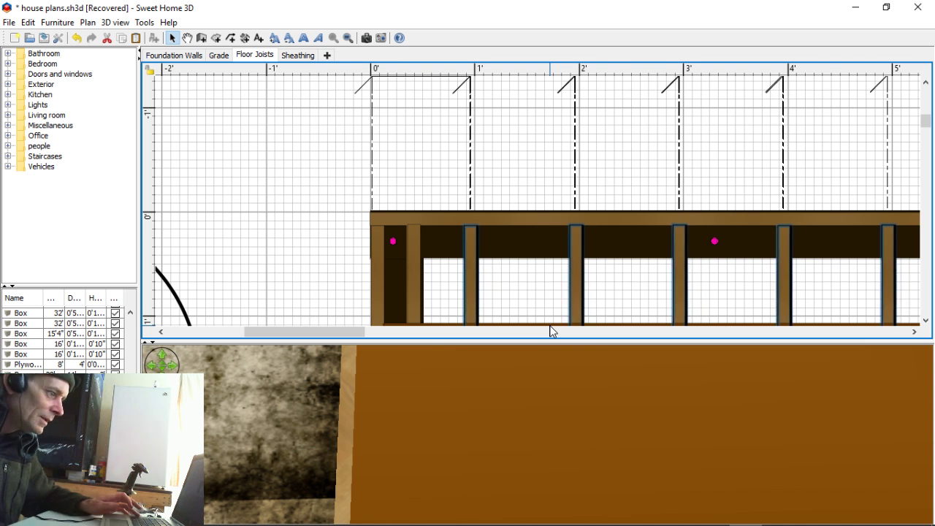
click(300, 242)
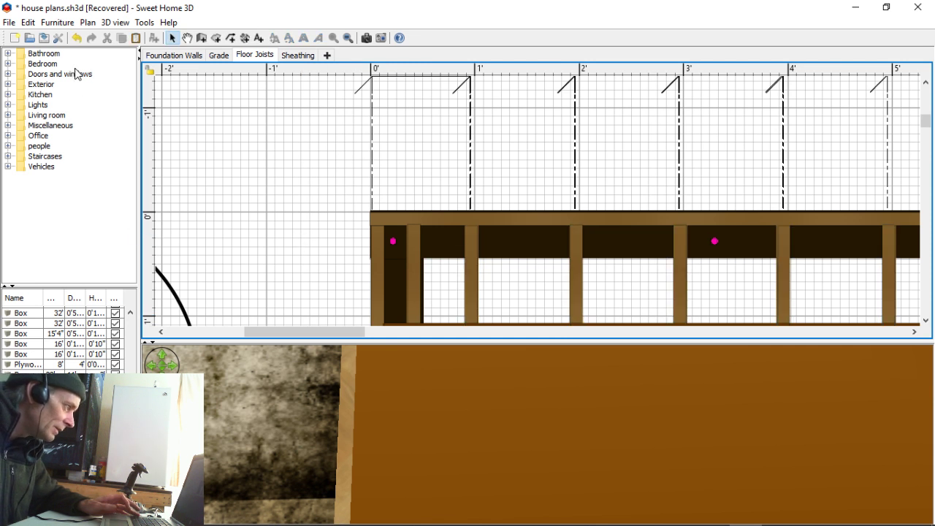
Step: Save the house plan and move the plywood sheet back flush with the north-west corner of the floor frame
click(43, 38)
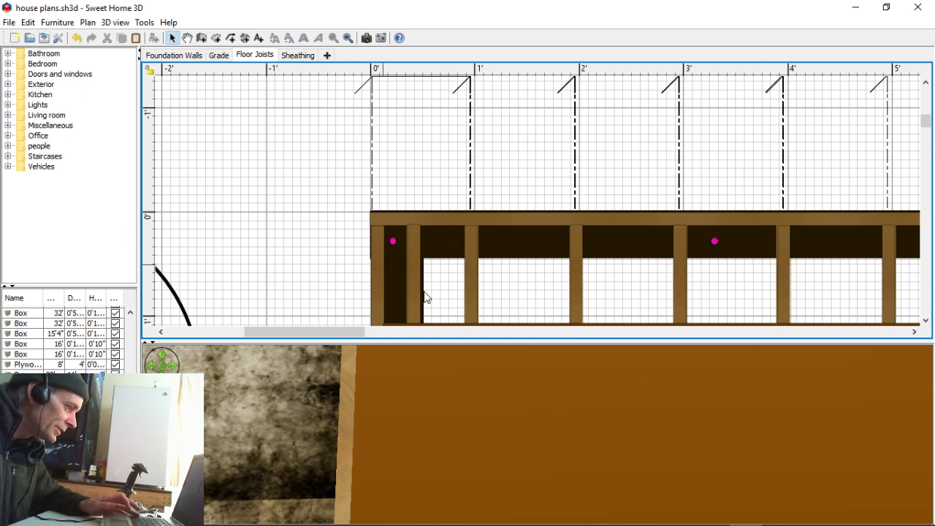
scroll(616, 257, down, 1)
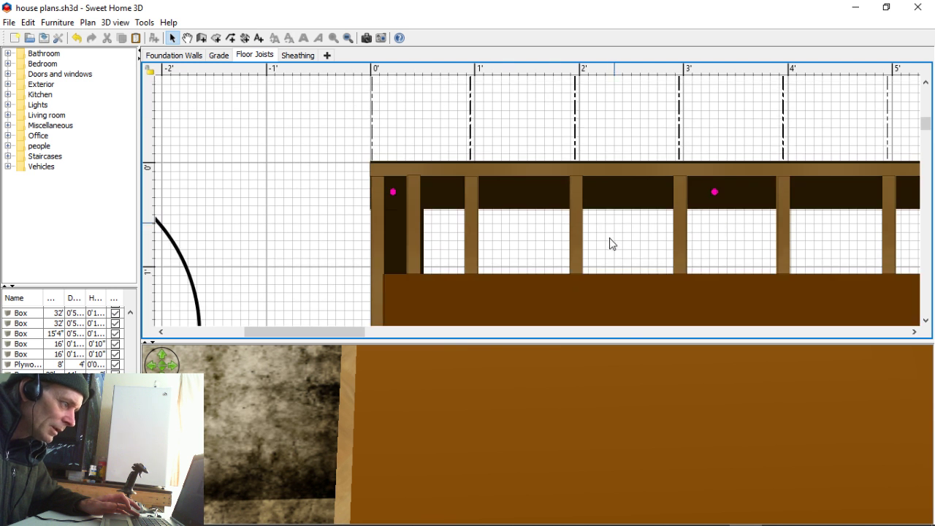
drag(600, 283, 586, 172)
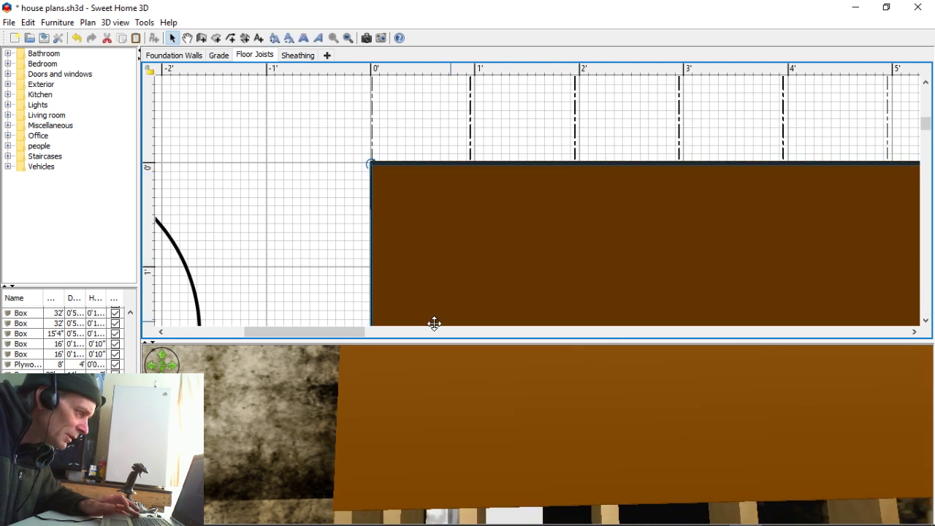
drag(359, 330, 453, 333)
scroll(575, 256, down, 5)
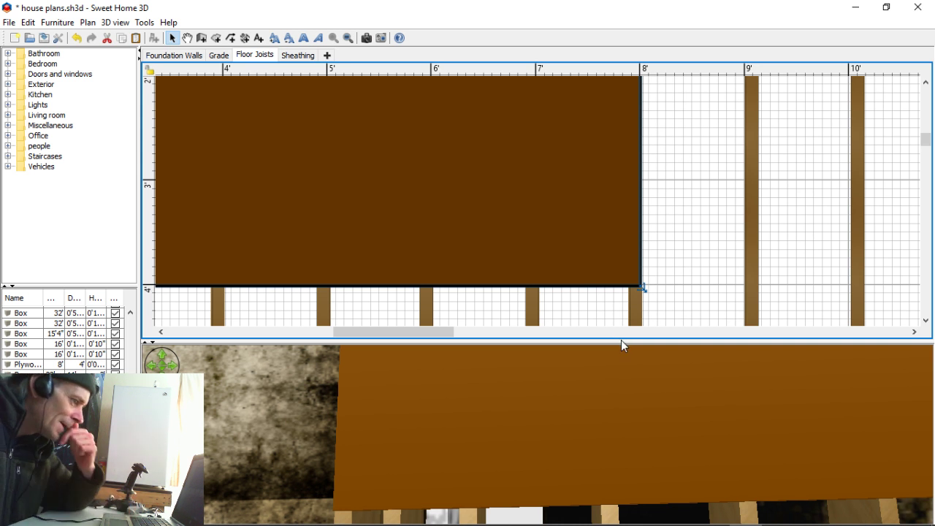
Step: Switch to Firefox, check the stream preview, settings and analytics on the YouTube Live Dashboard, and return to Sweet Home 3D
mouse_move(109, 523)
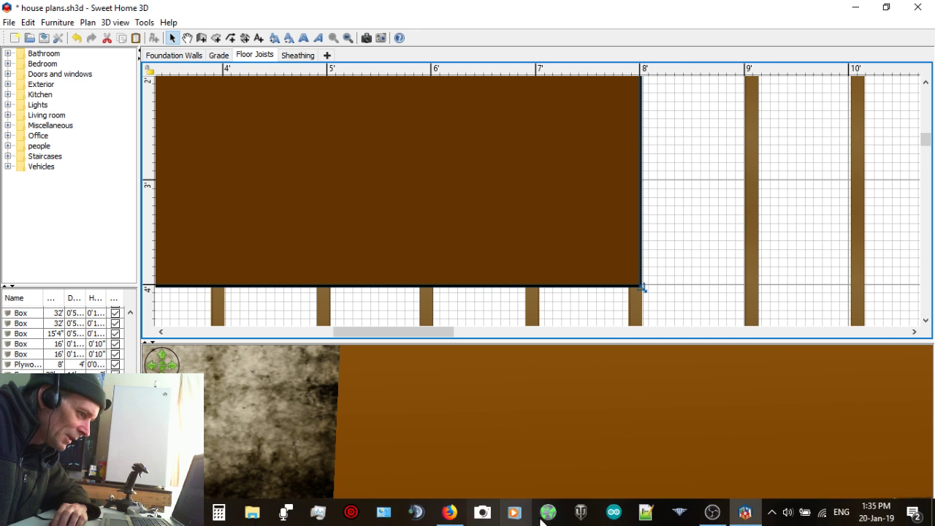
click(449, 513)
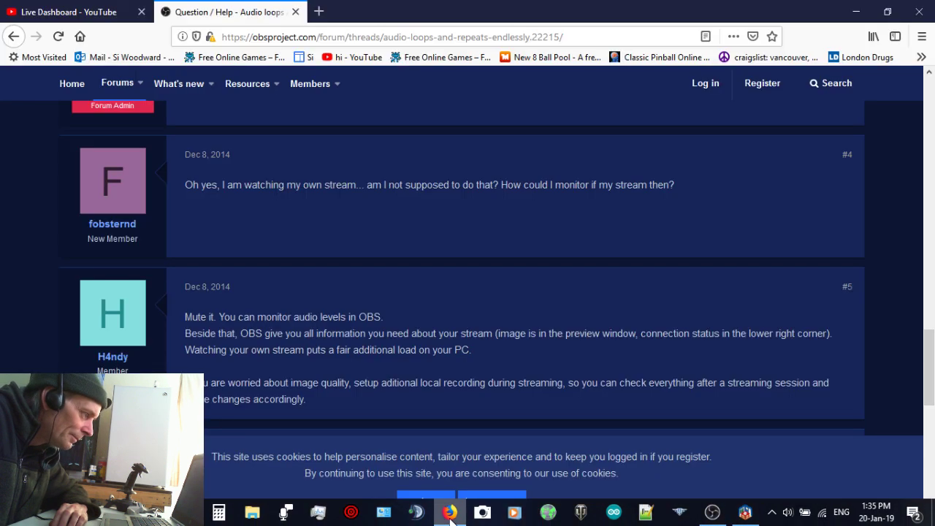
click(68, 12)
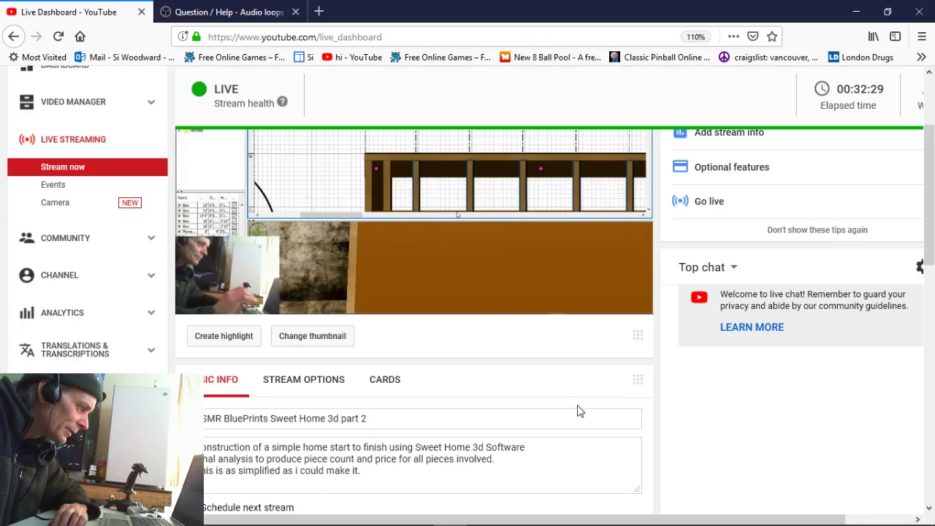
scroll(577, 411, down, 3)
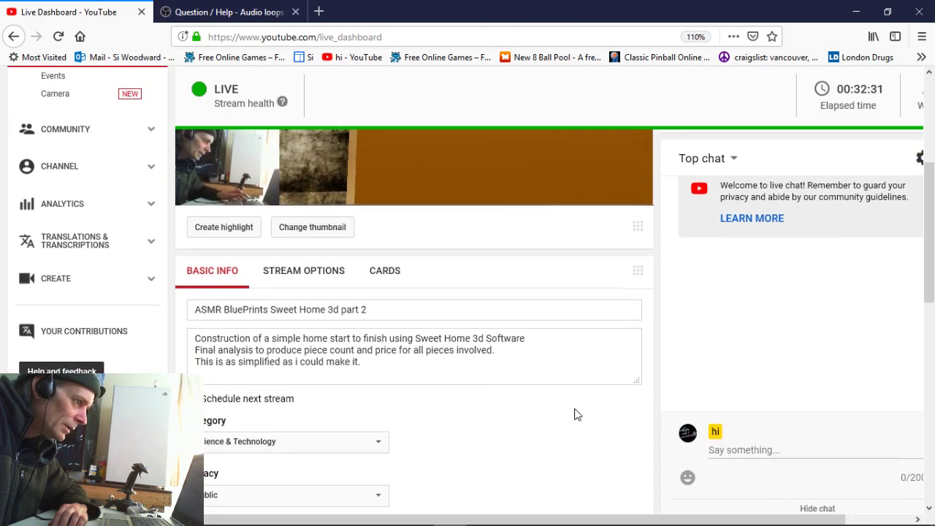
scroll(575, 415, up, 6)
scroll(576, 412, down, 10)
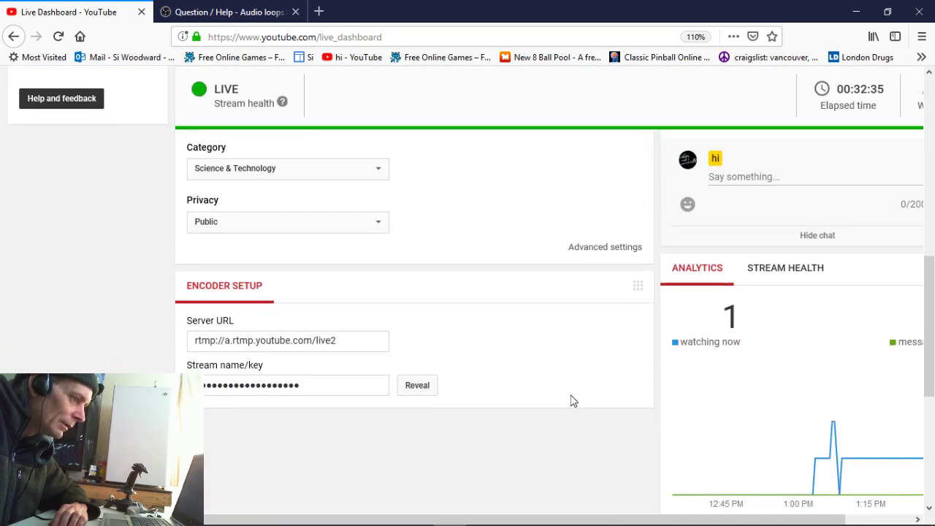
scroll(572, 400, up, 10)
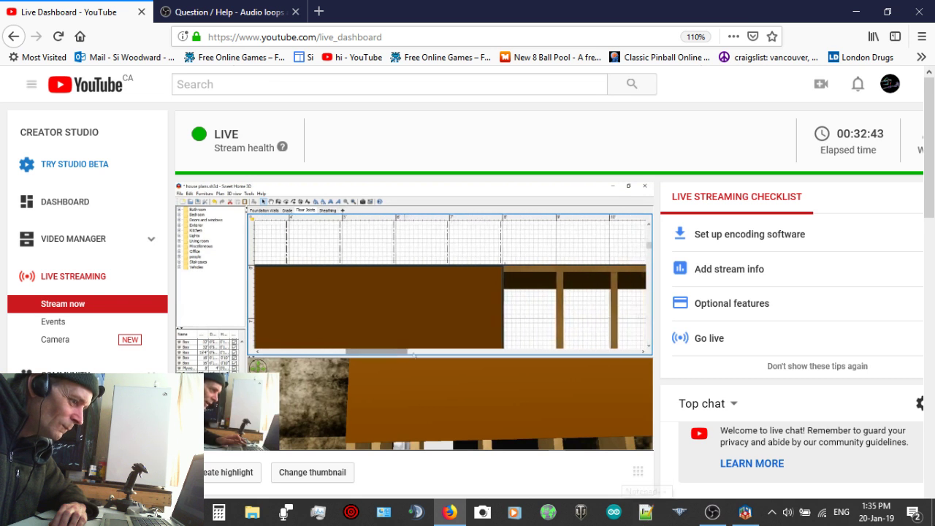
click(746, 512)
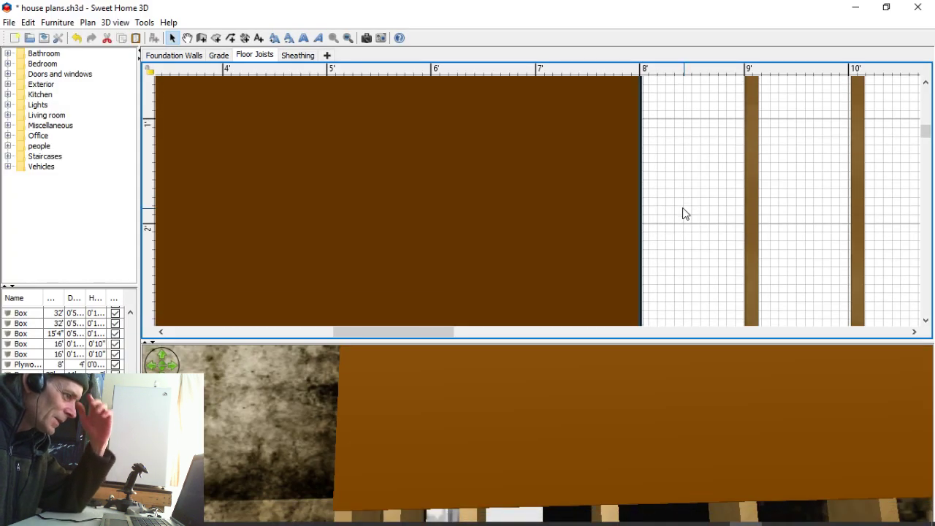
Step: Move the plywood sheet a short distance south so the joist ends along the north edge of the frame are exposed
scroll(685, 213, up, 3)
drag(407, 334, 340, 330)
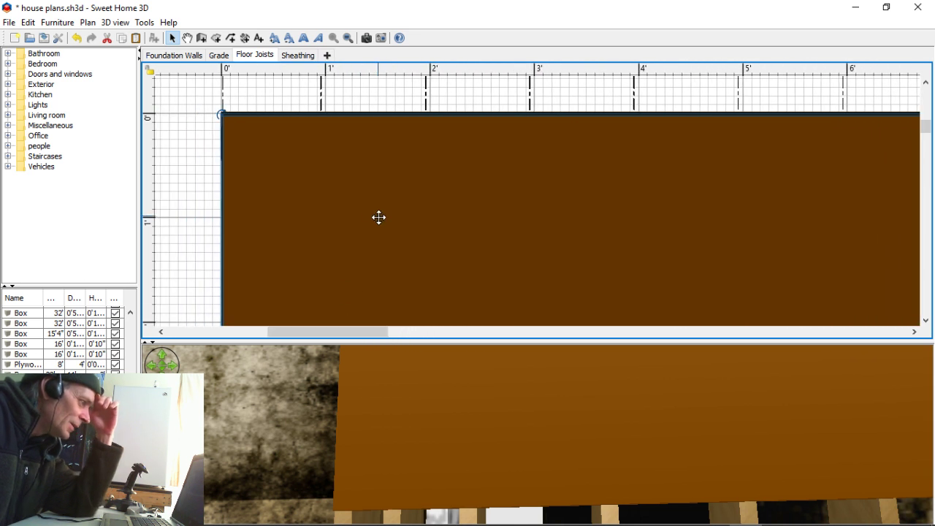
ctrl+scroll(437, 219, down, 3)
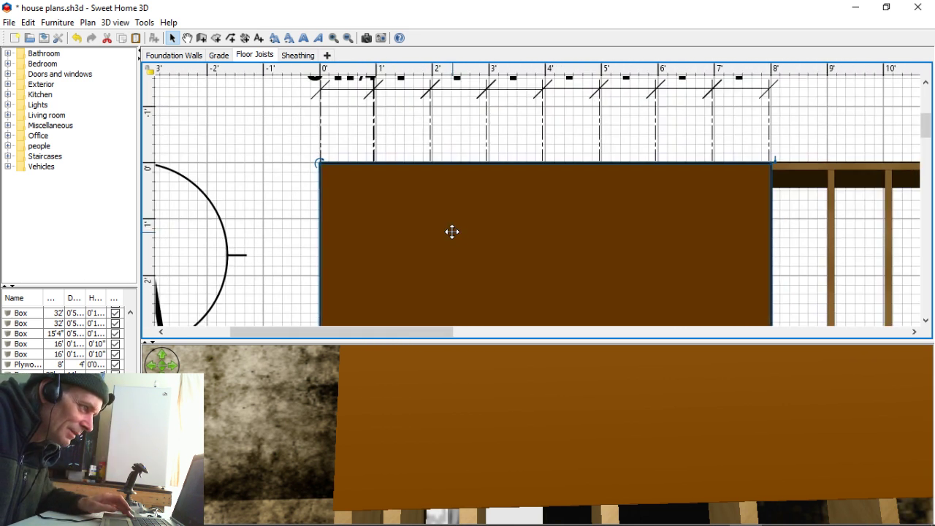
ctrl+scroll(454, 234, down, 2)
drag(373, 234, 380, 256)
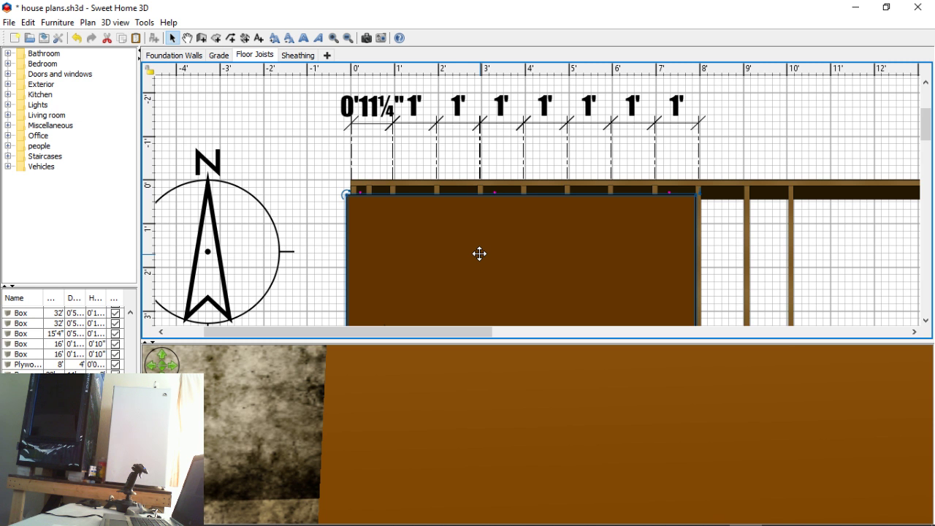
Step: Switch to Firefox and check the live stream preview on the YouTube Live Dashboard
mouse_move(450, 513)
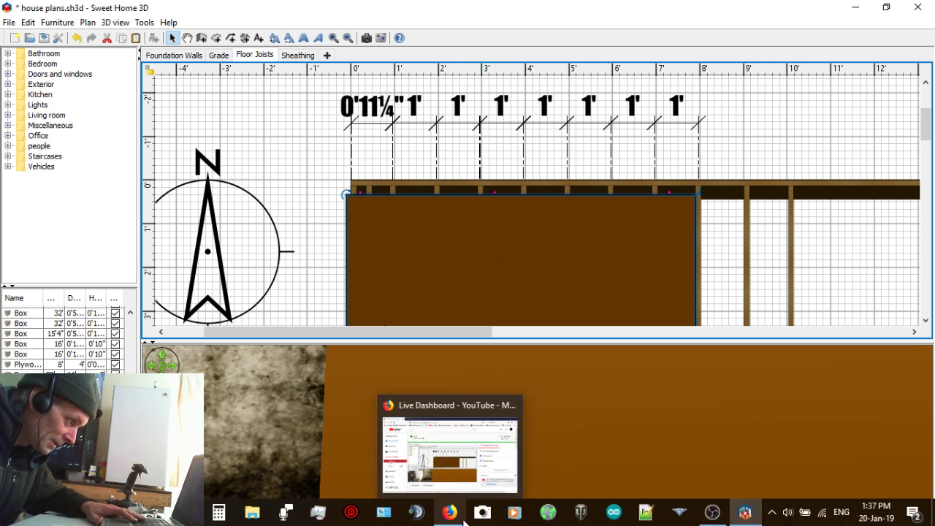
mouse_move(712, 513)
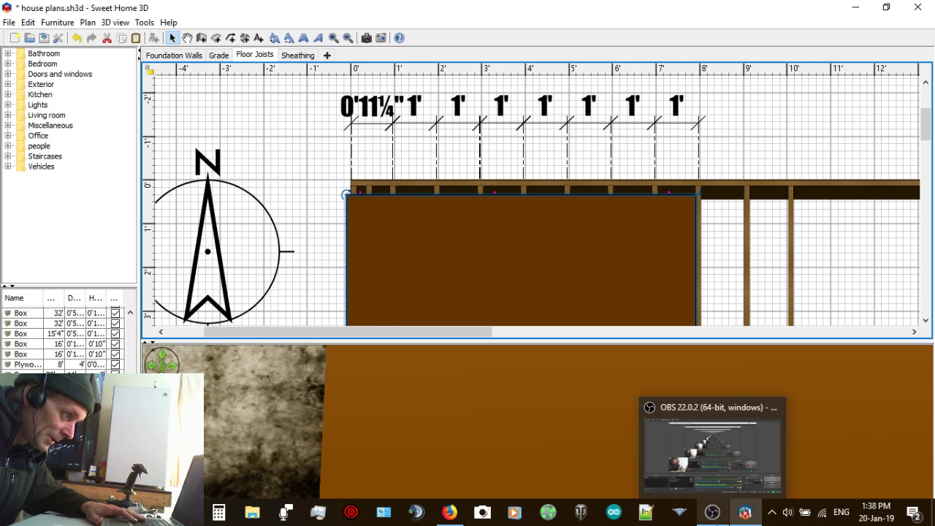
click(743, 511)
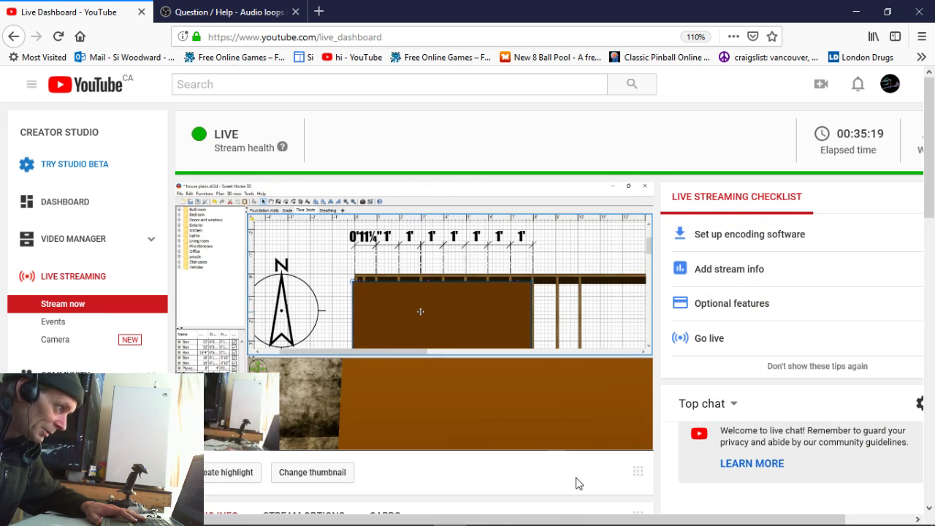
scroll(576, 480, down, 2)
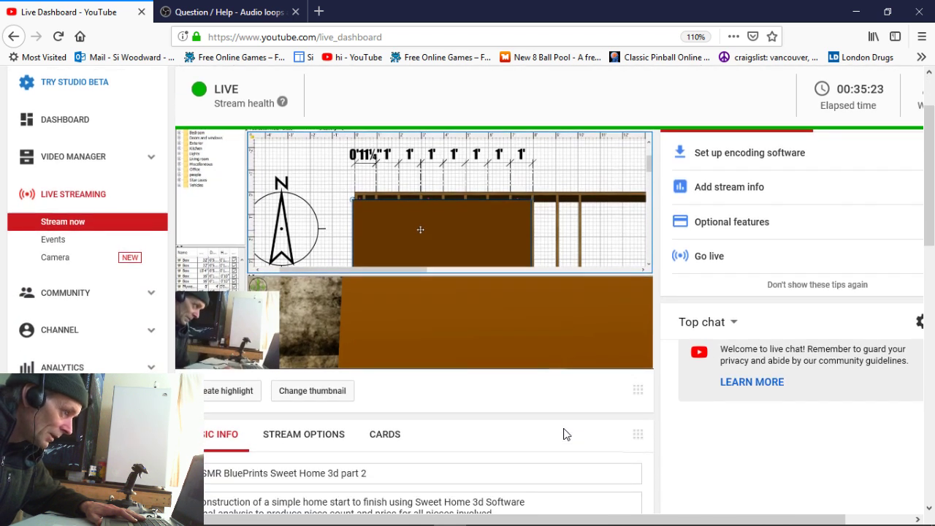
scroll(563, 434, up, 1)
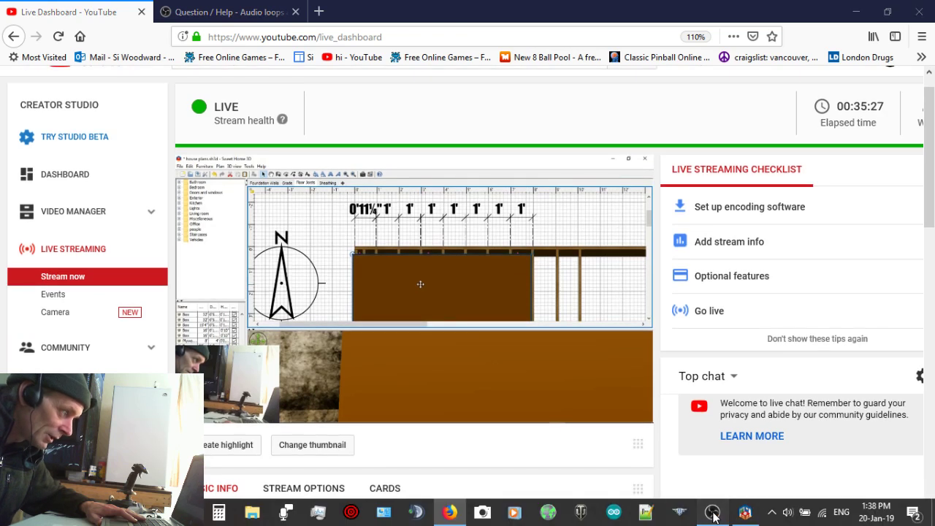
Step: Switch to OBS and open the properties of the Text (GDI+) source
click(711, 513)
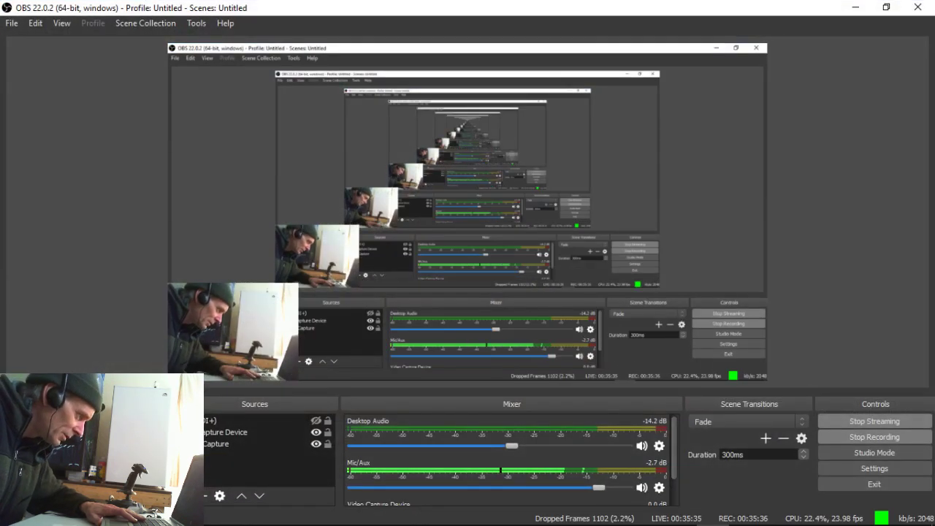
click(263, 419)
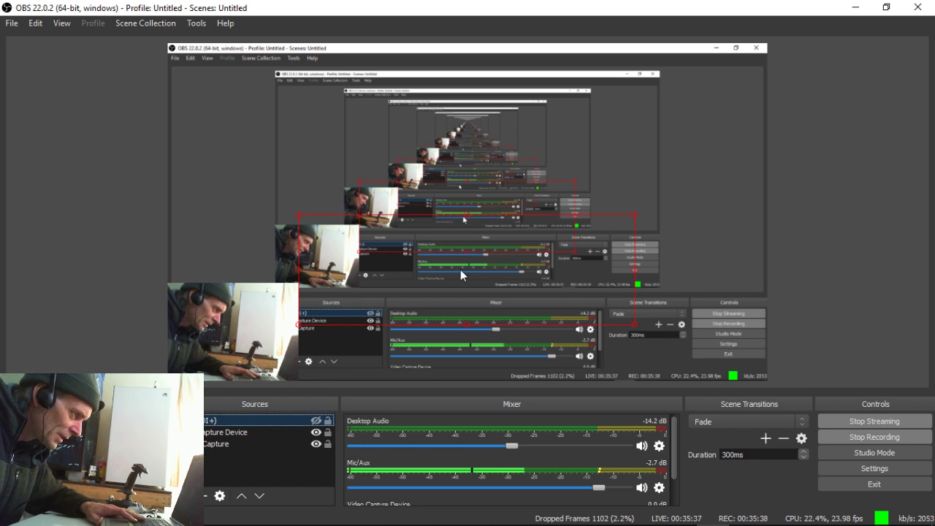
right_click(410, 289)
right_click(382, 333)
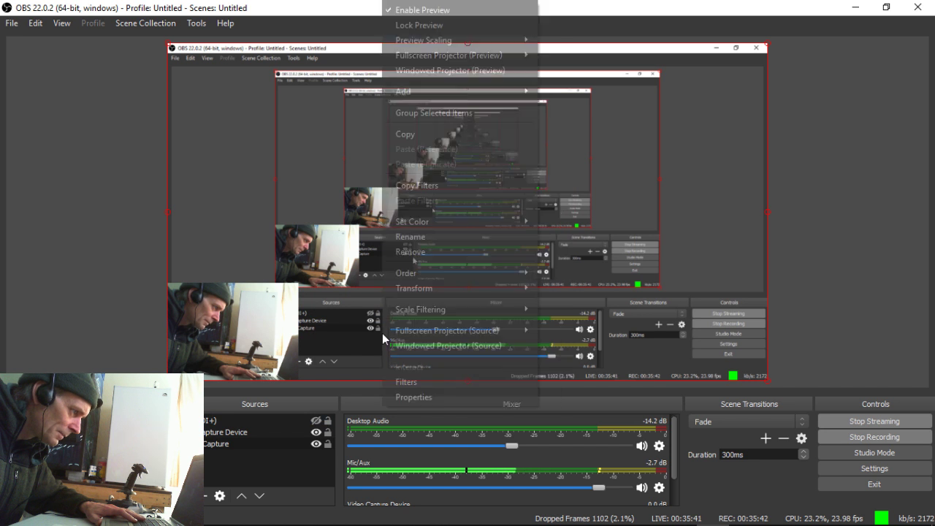
click(337, 337)
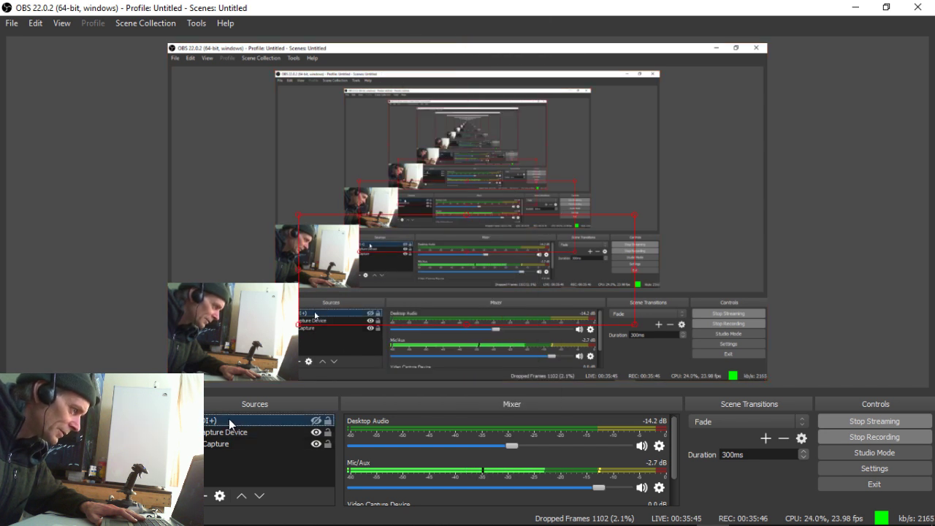
right_click(415, 299)
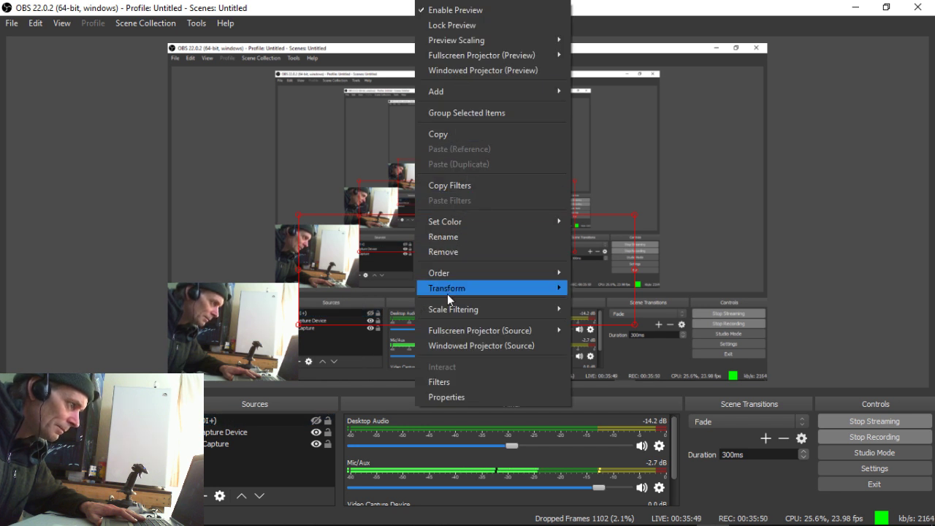
click(438, 398)
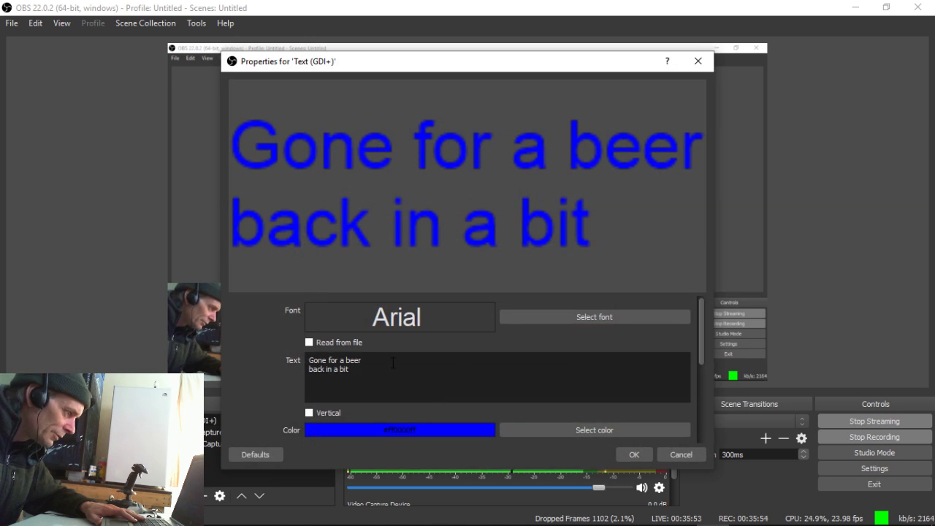
Step: Change the overlay text to "Gone for a coffee back in a bit", make the text source visible and minimize OBS
key(BackSpace)
key(BackSpace)
key(BackSpace)
key(BackSpace)
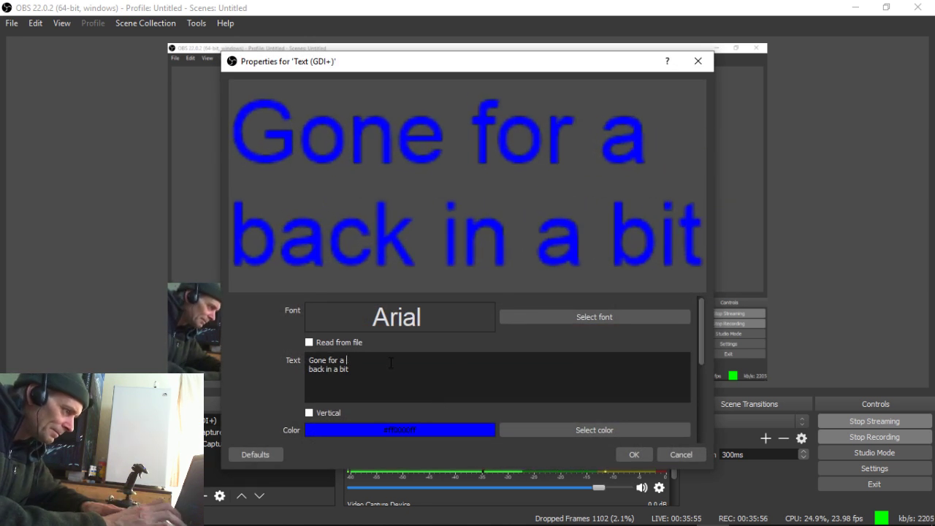
text(coffee)
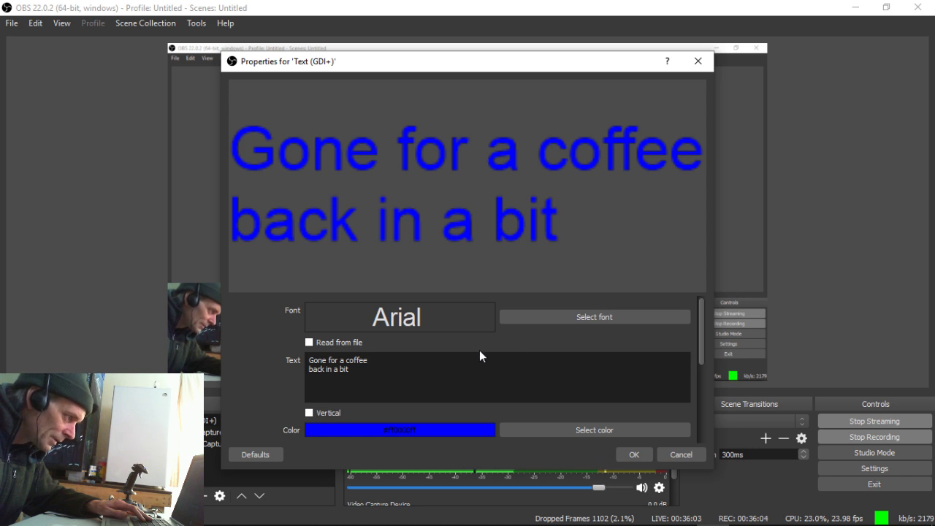
click(629, 455)
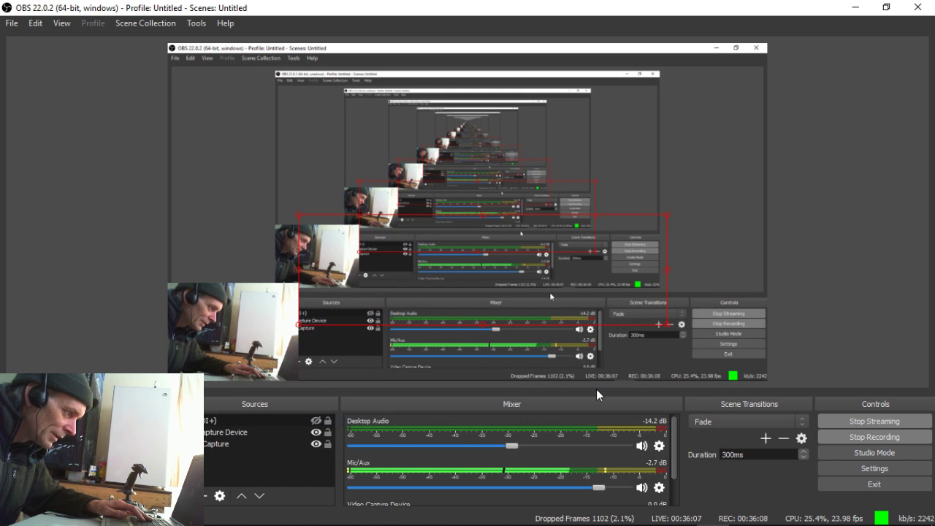
click(315, 421)
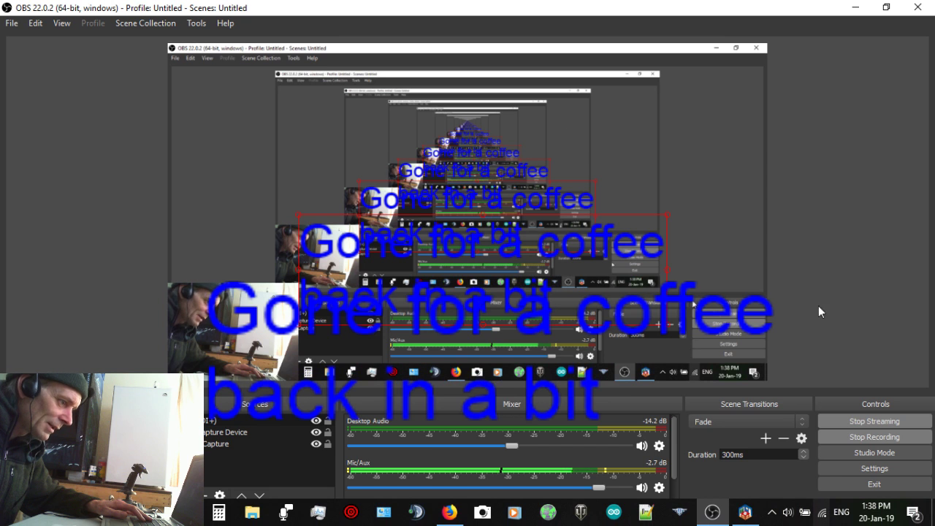
click(856, 12)
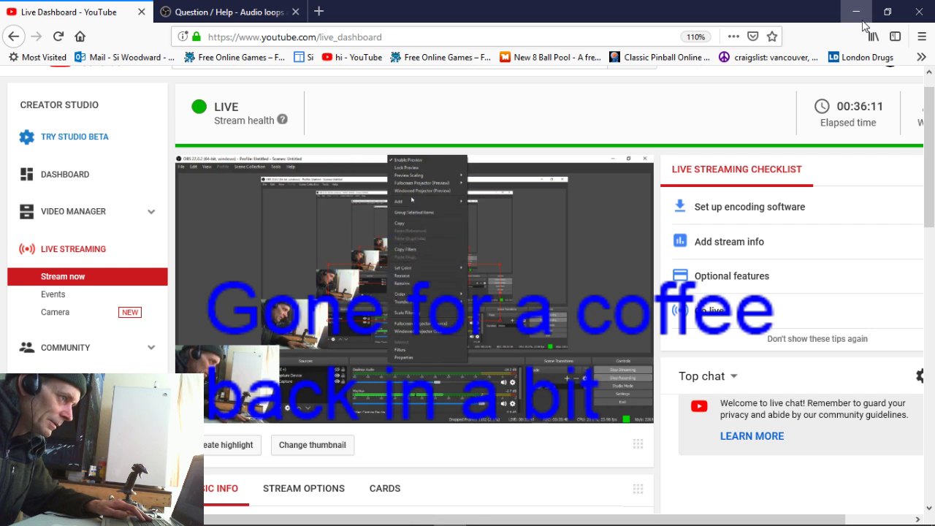
Step: Bring up Sweet Home 3D in a smaller window, move it clear of the stream preview, and play the preview to check the overlay
mouse_move(875, 515)
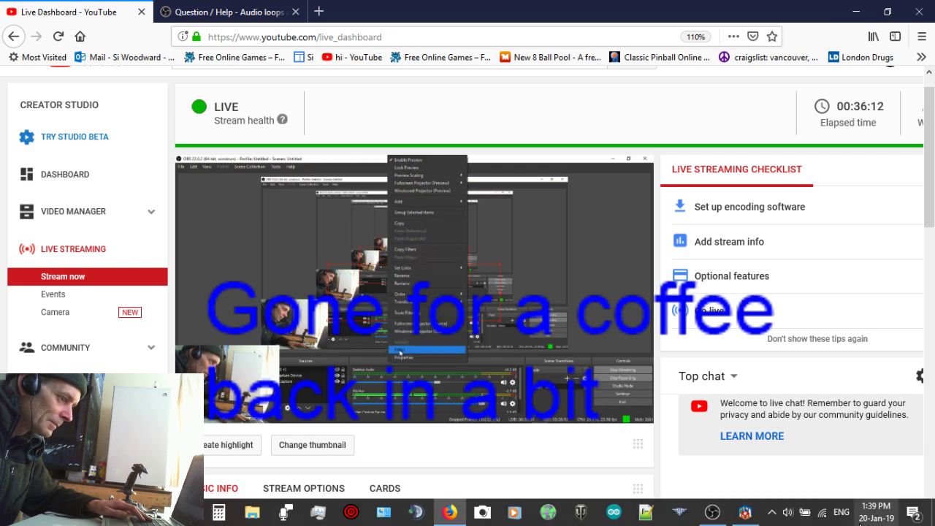
click(746, 515)
click(887, 11)
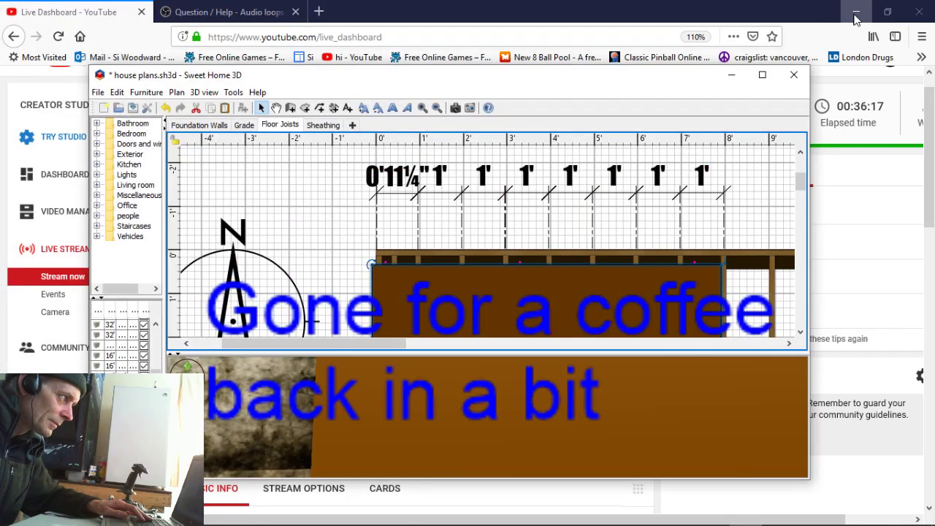
drag(529, 84, 676, 418)
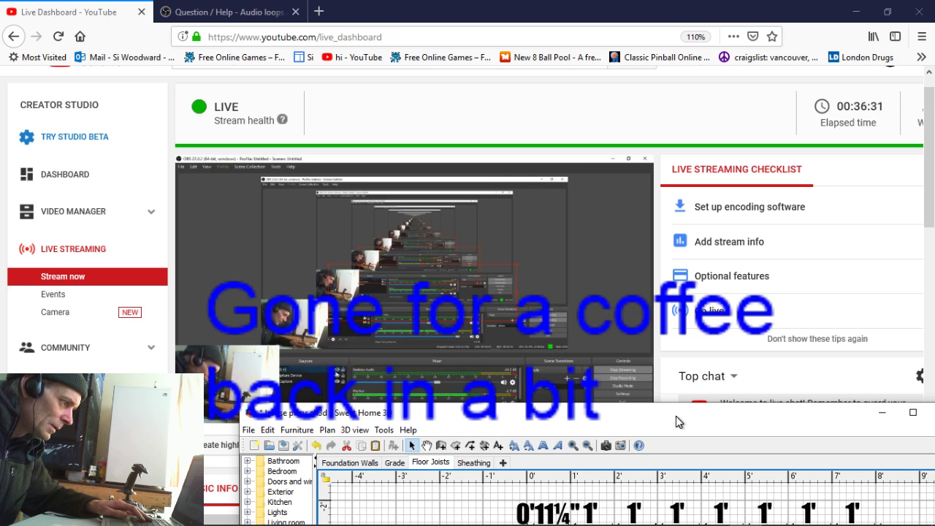
drag(676, 416, 673, 448)
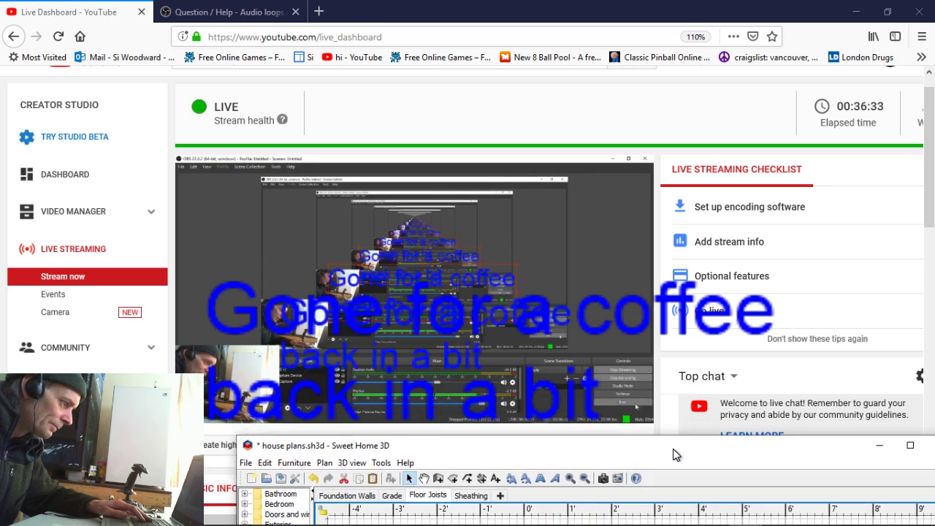
click(232, 407)
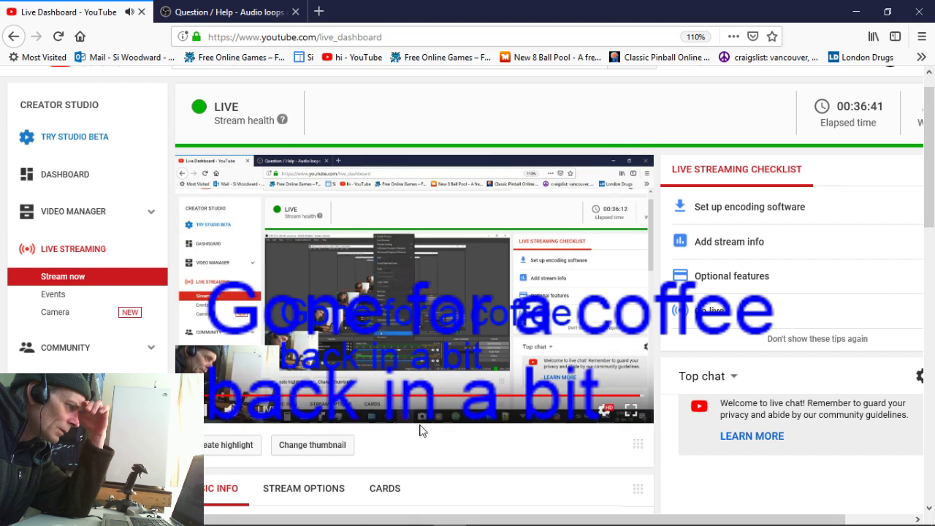
scroll(575, 457, down, 1)
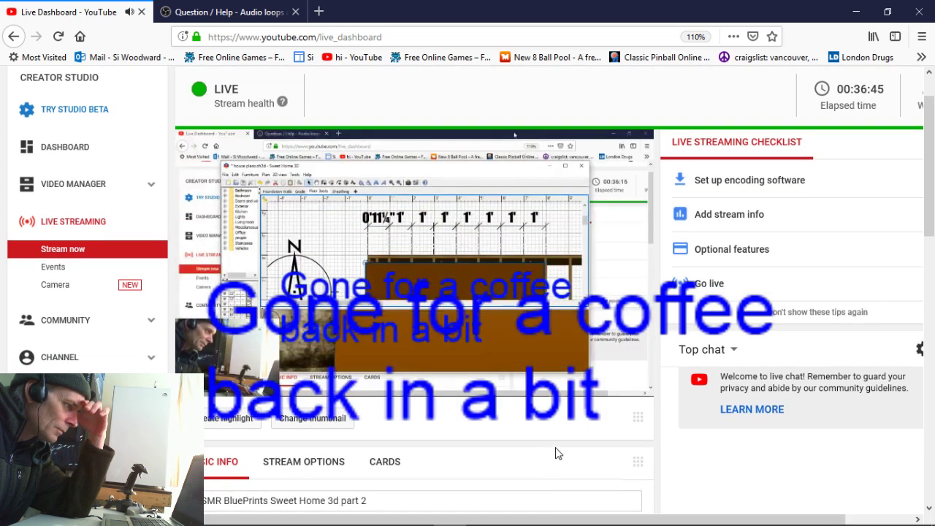
Step: Return to the Sweet Home 3D window, move it back into full view and maximize it
mouse_move(705, 520)
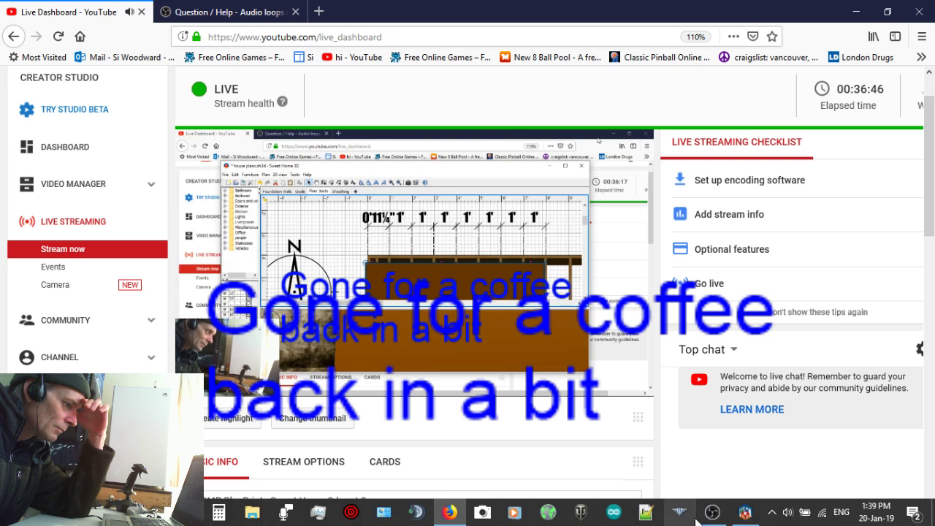
click(739, 515)
drag(616, 447, 533, 94)
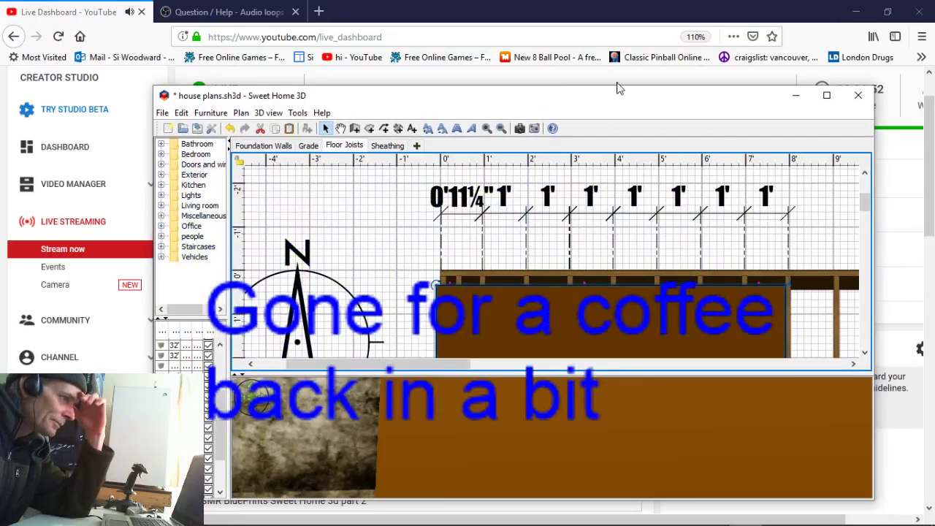
click(827, 96)
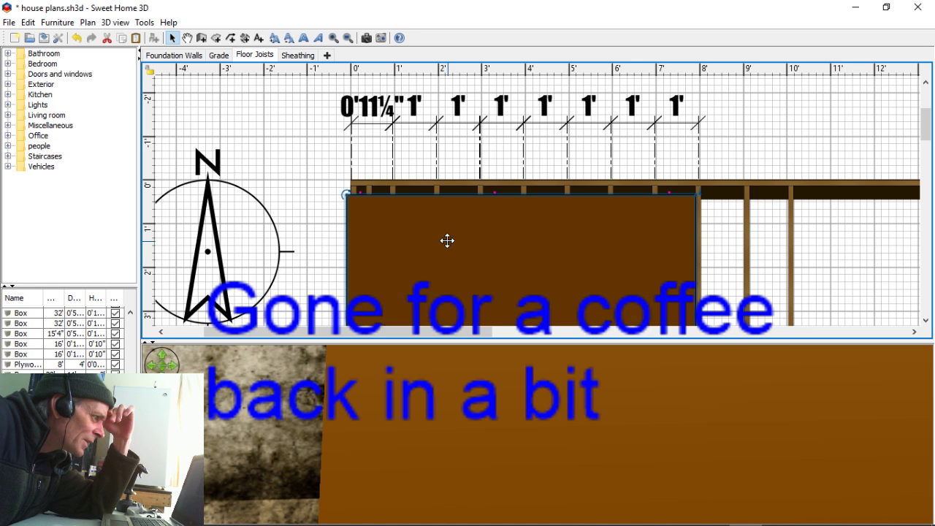
Step: Nudge the plywood sheet east until its west edge lines up with the west end of the floor frame
drag(447, 241, 450, 242)
key(Right)
key(Right)
key(Right)
key(Right)
key(Right)
key(Right)
key(Right)
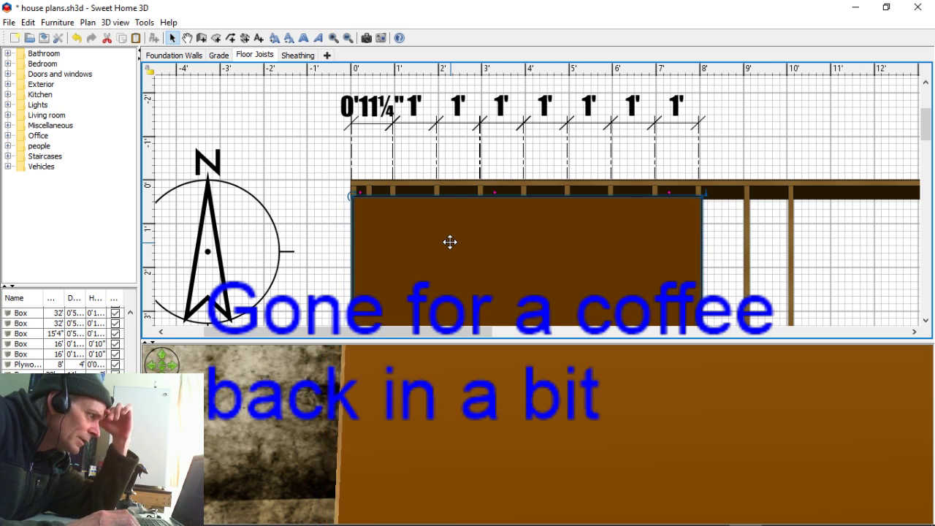
key(Left)
key(Left)
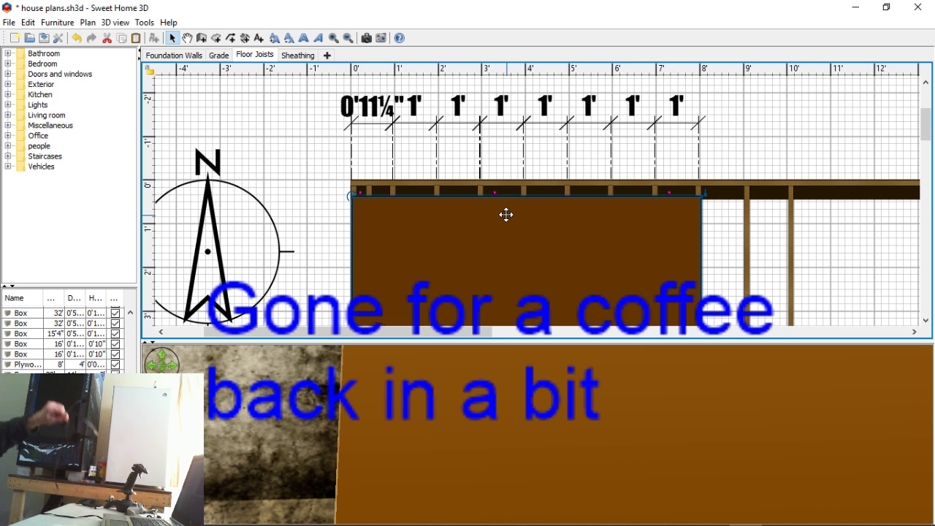
Step: Switch the 3D view to the aerial view and orbit around the floor frame to examine the plywood sheet on the joists
mouse_move(515, 520)
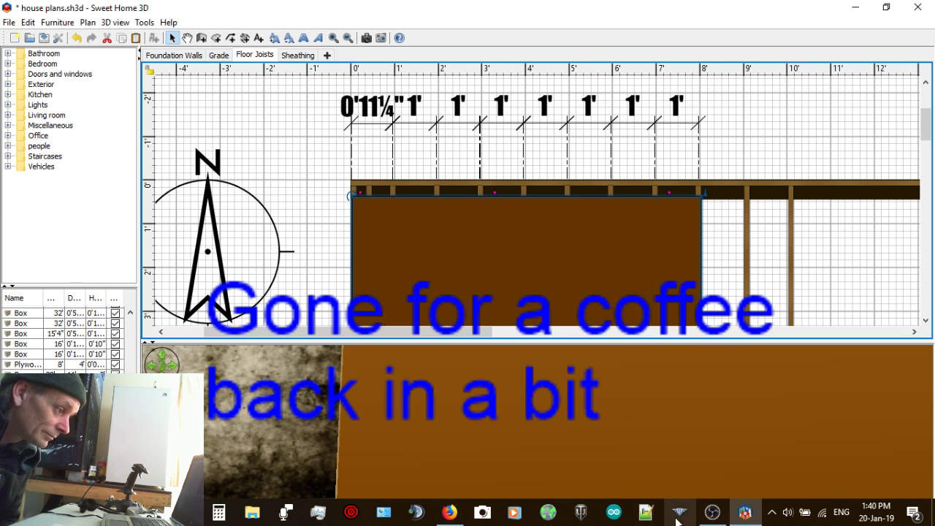
mouse_move(449, 513)
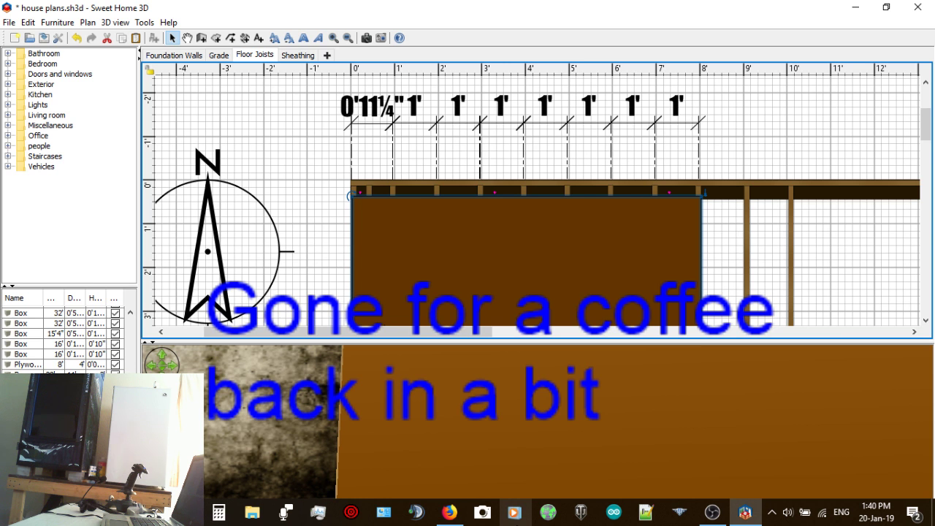
mouse_move(449, 511)
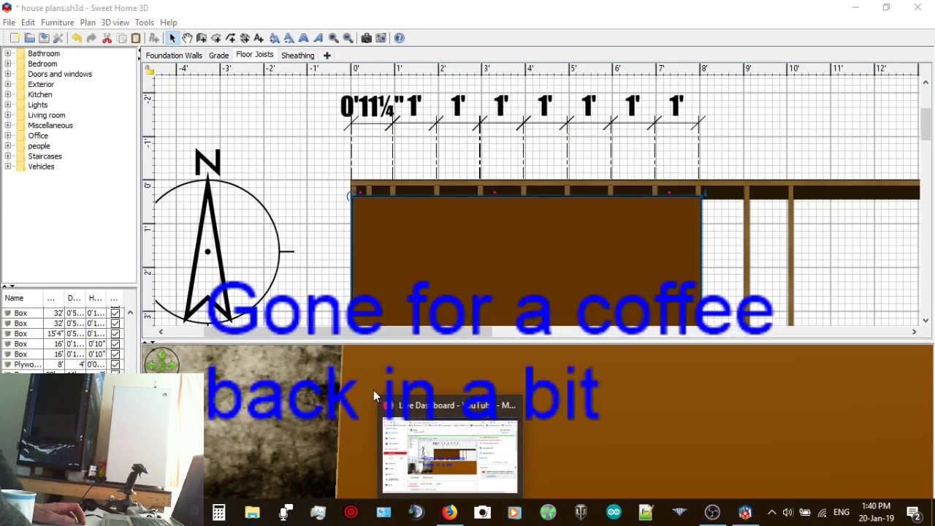
click(120, 30)
click(120, 27)
click(141, 38)
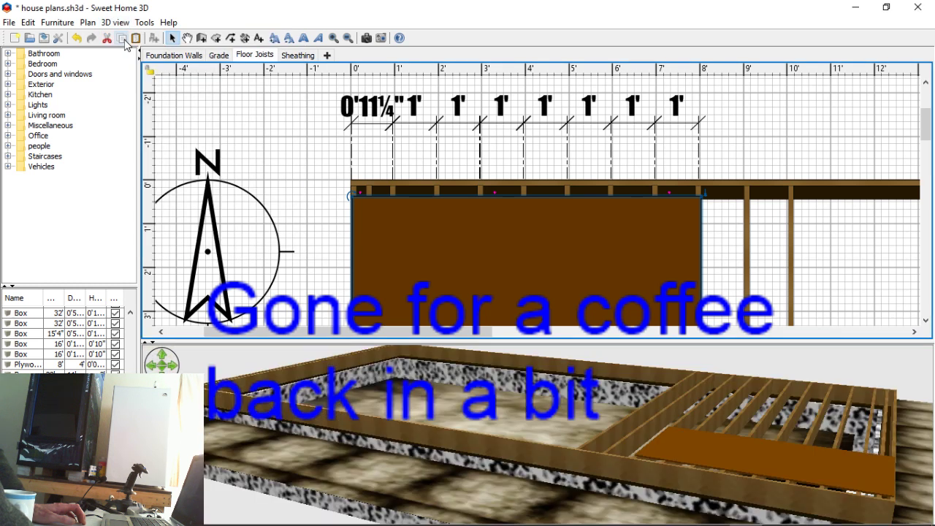
drag(763, 459, 689, 447)
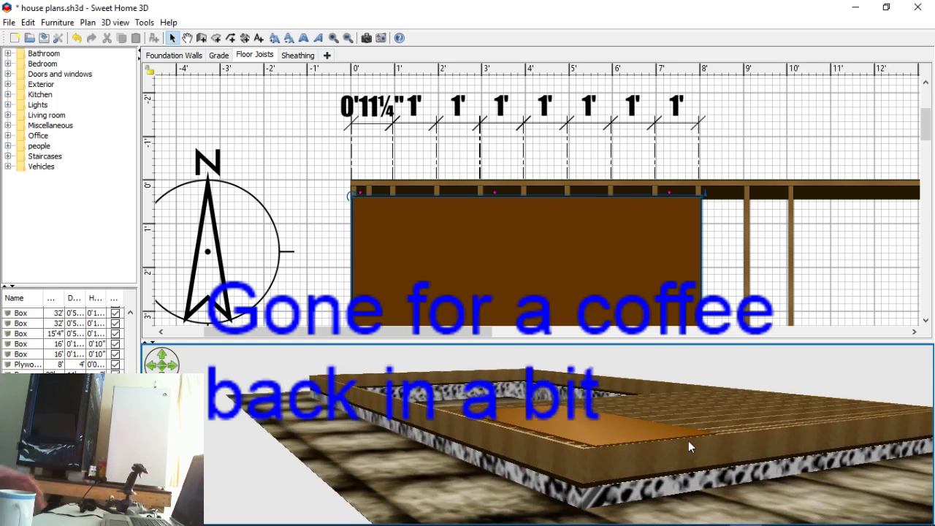
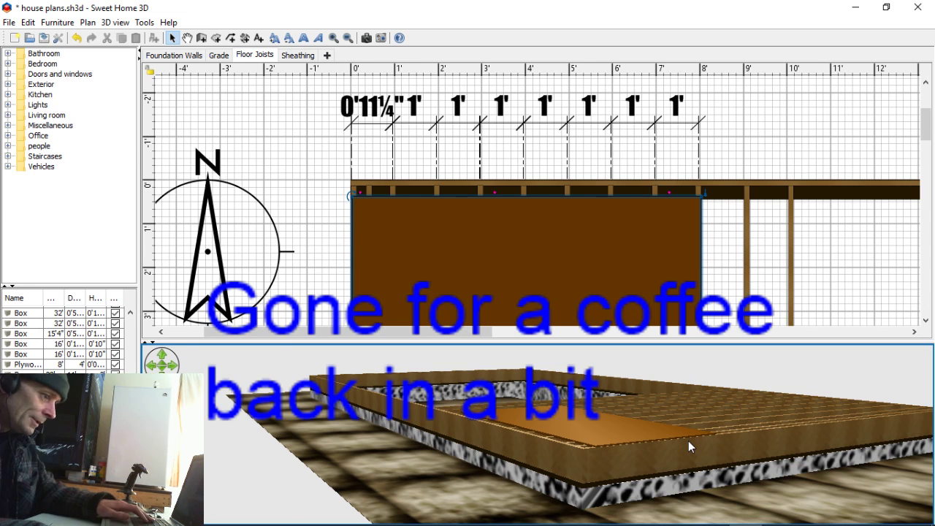
Step: Shift the seven 1' dimension lines east as a group, clear of the 0'11¼" dimension at the west end
mouse_move(610, 524)
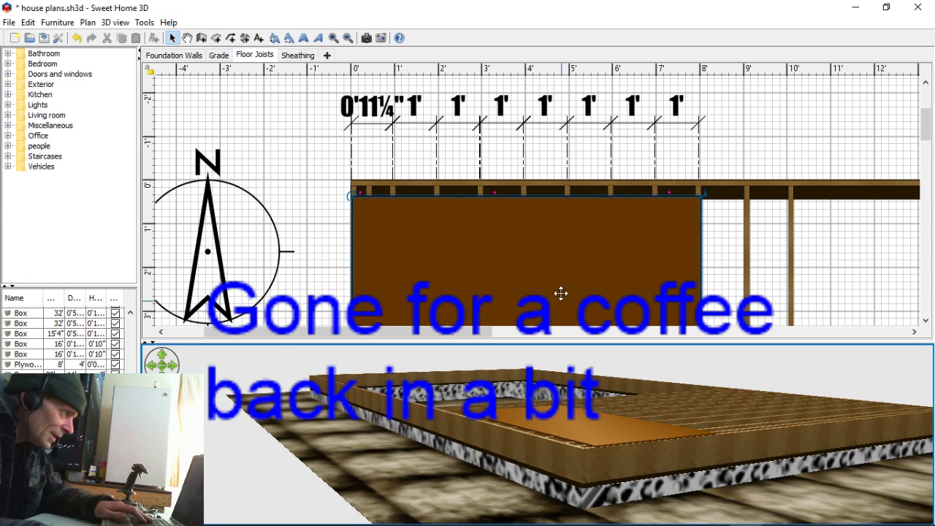
ctrl+scroll(418, 265, up, 3)
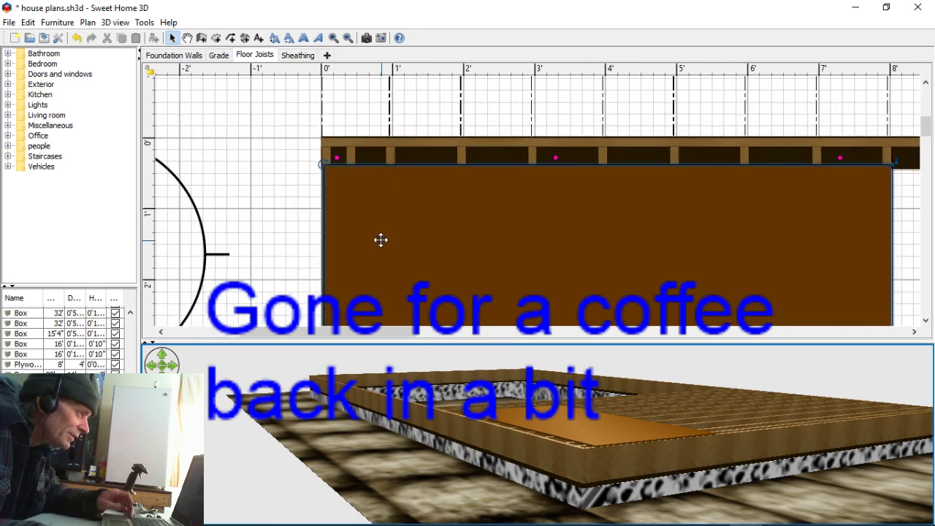
ctrl+scroll(381, 239, up, 2)
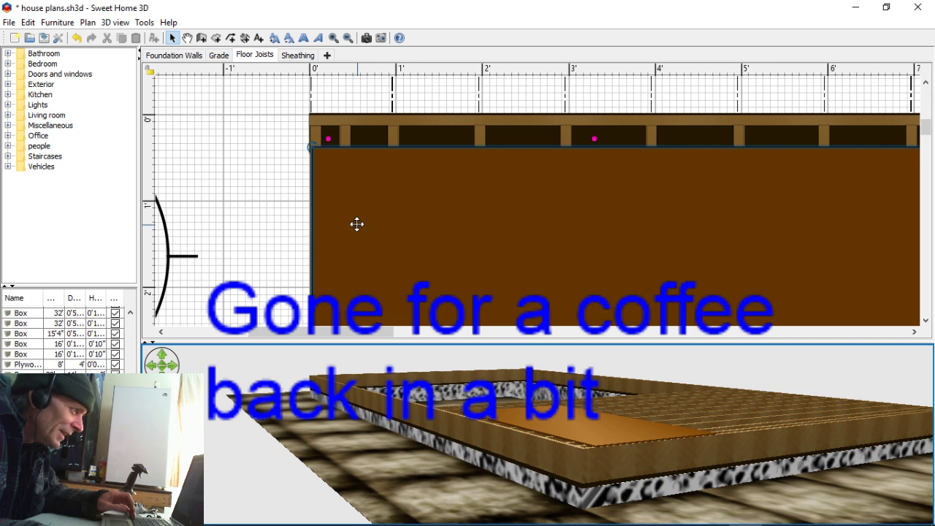
scroll(412, 202, up, 3)
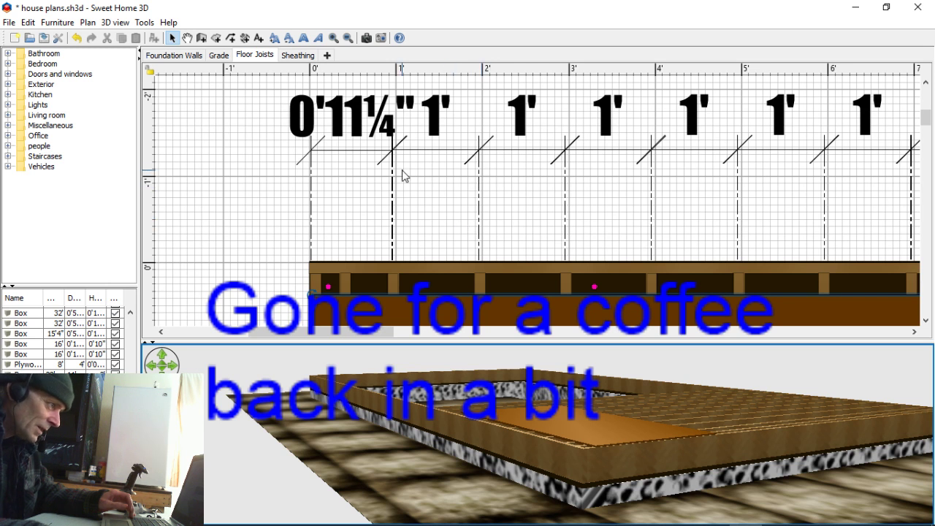
click(441, 201)
drag(509, 207, 896, 212)
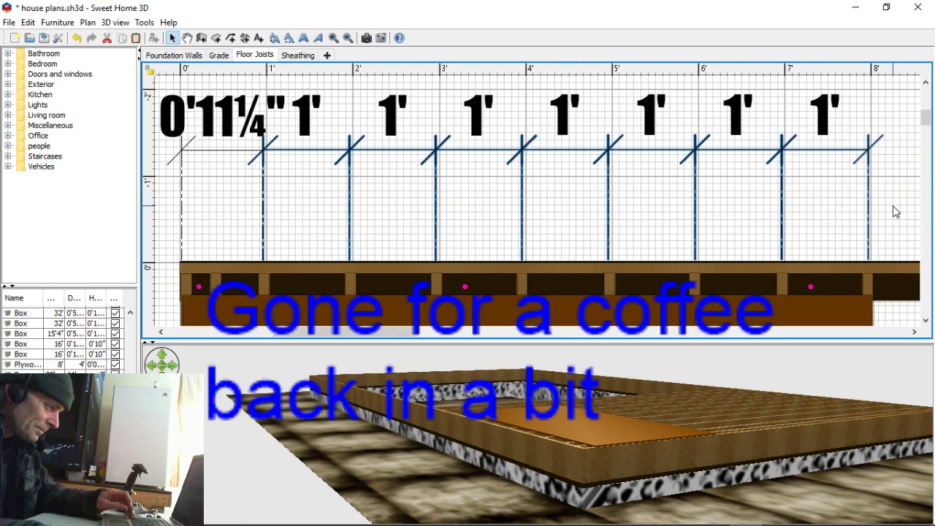
key(Right)
key(Right)
key(Right)
key(Right)
key(Right)
key(Right)
key(Right)
key(Right)
key(Right)
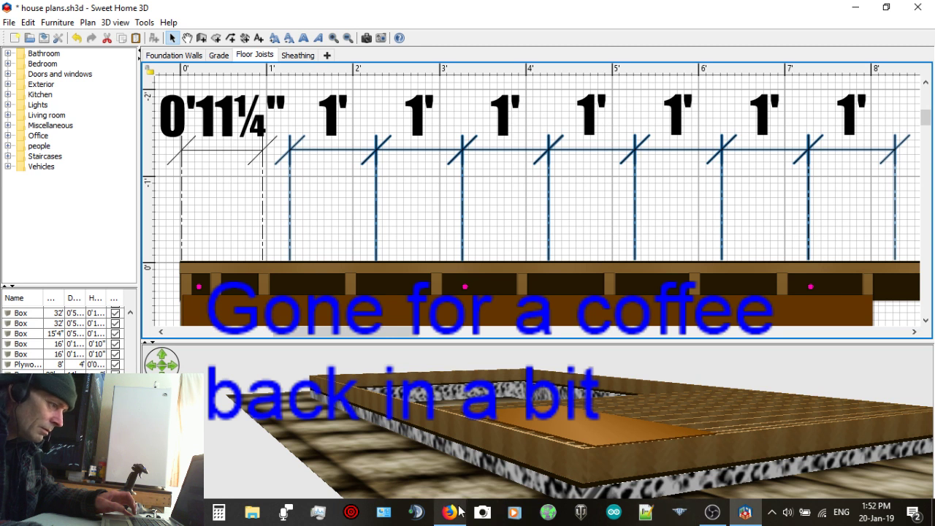
Step: Switch to OBS, lower the Mic/Aux level to -8.2 dB, and go back to Sweet Home 3D
mouse_move(715, 518)
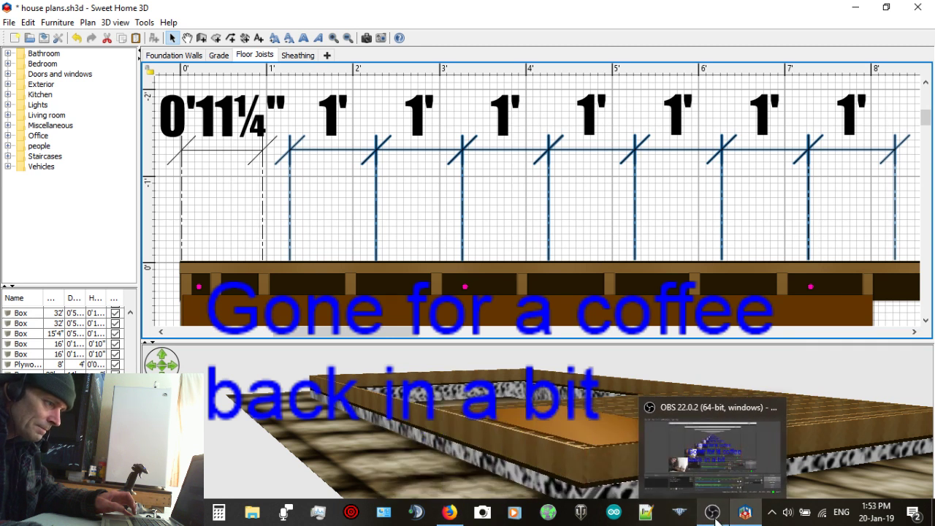
click(714, 514)
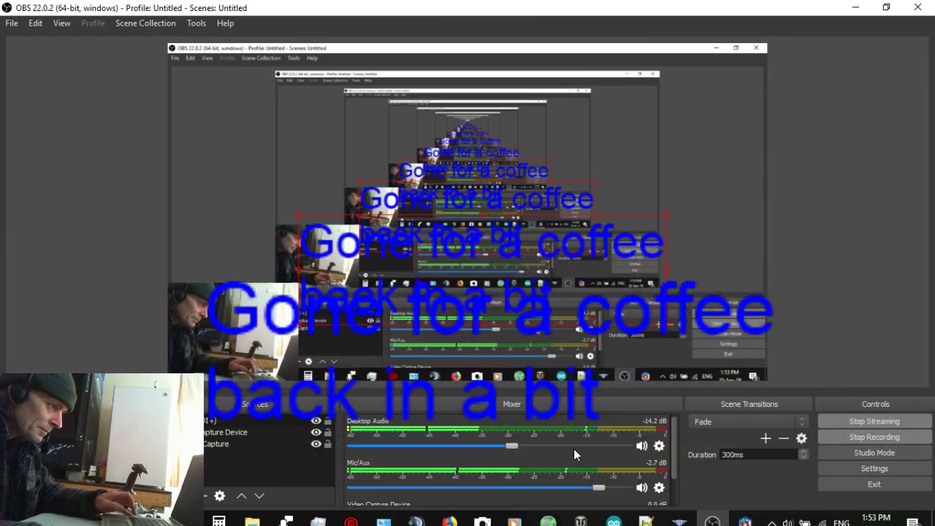
drag(598, 488, 552, 489)
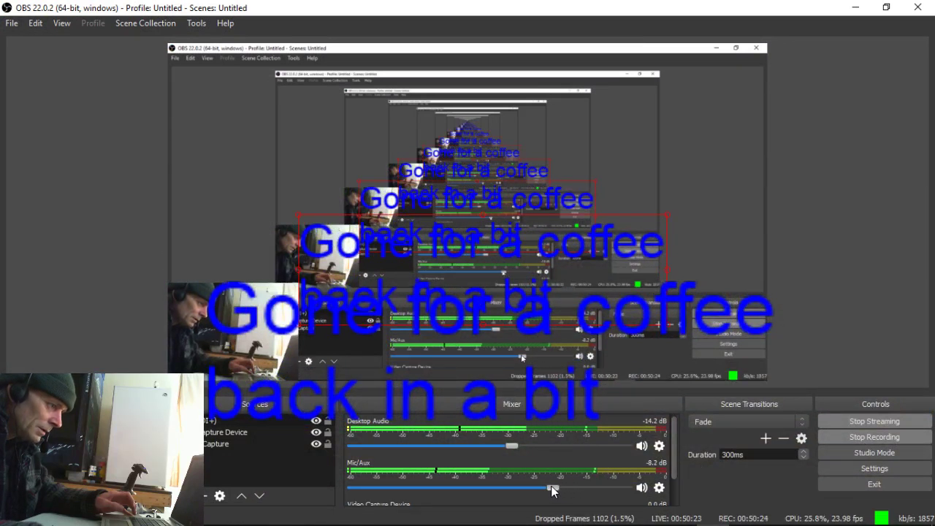
click(856, 9)
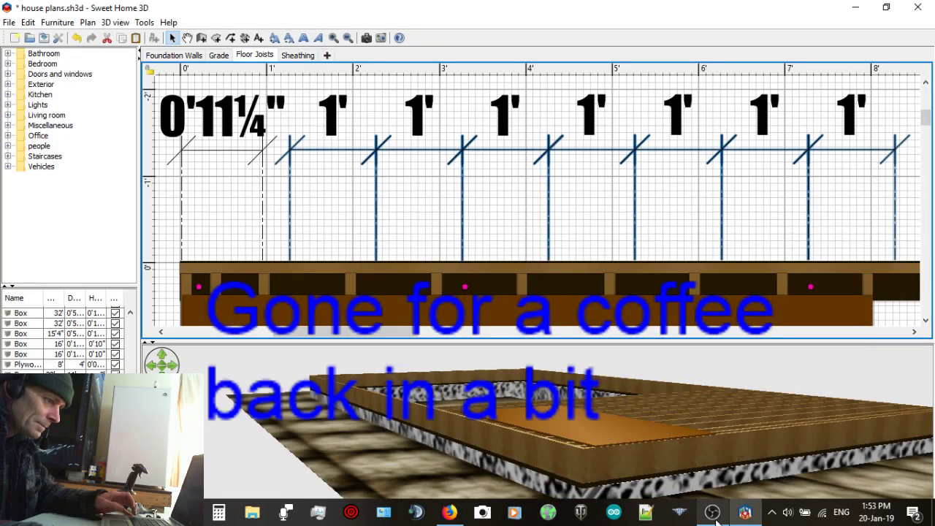
Step: Hide the coffee-break text source in OBS and return to Sweet Home 3D
click(713, 514)
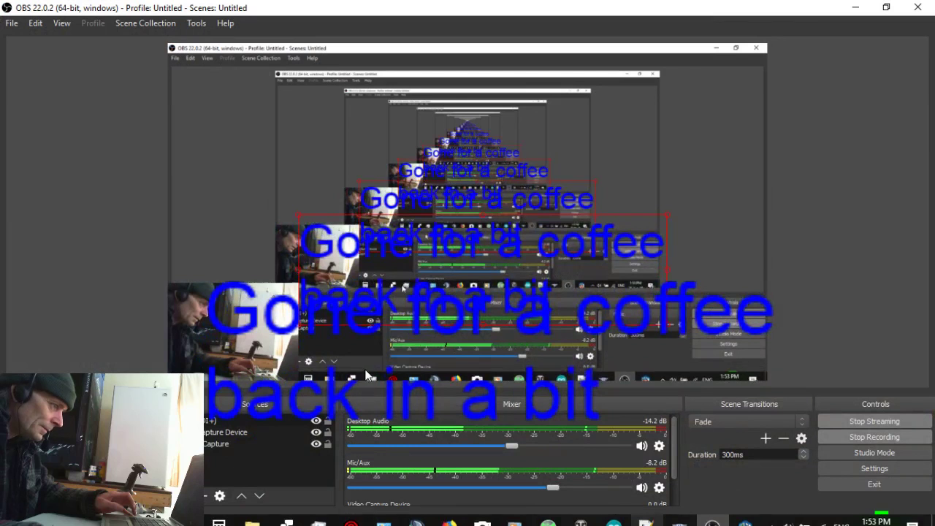
click(316, 422)
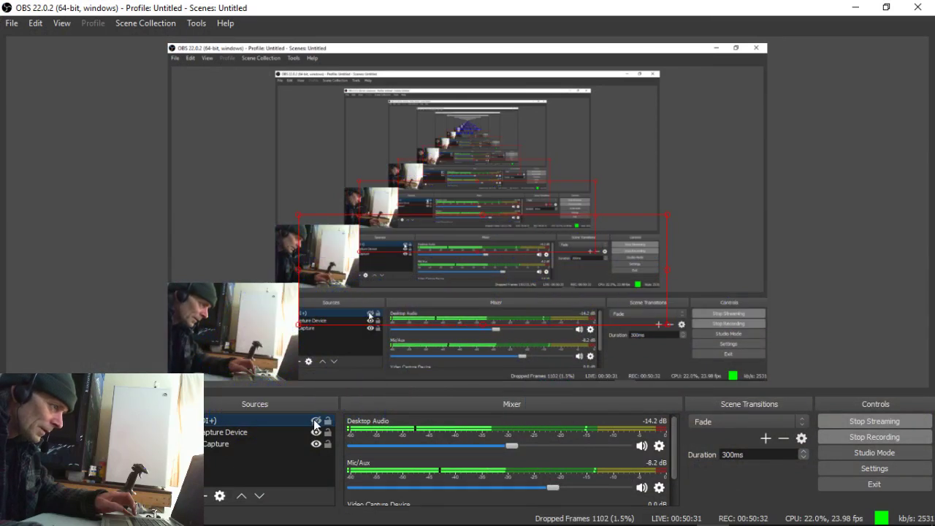
click(855, 8)
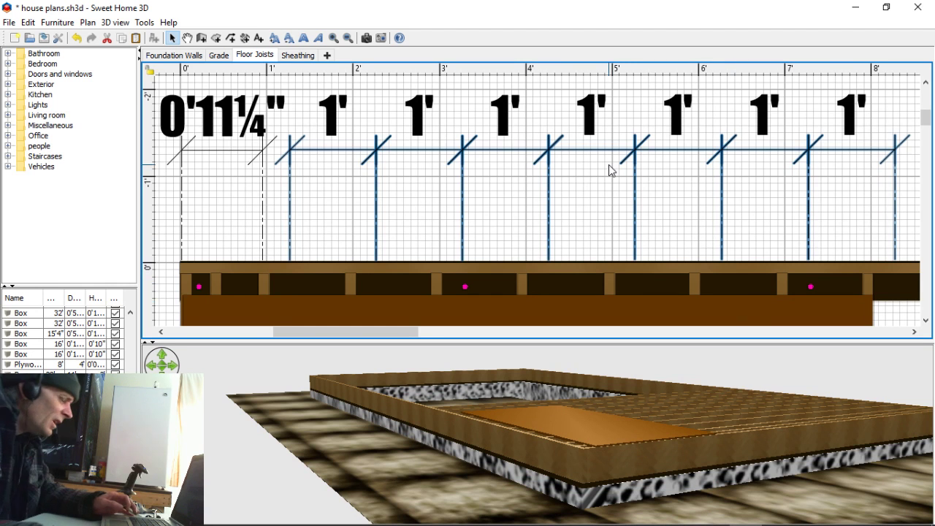
Step: Extend the east end of the westernmost dimension line so that it measures 1'
click(240, 152)
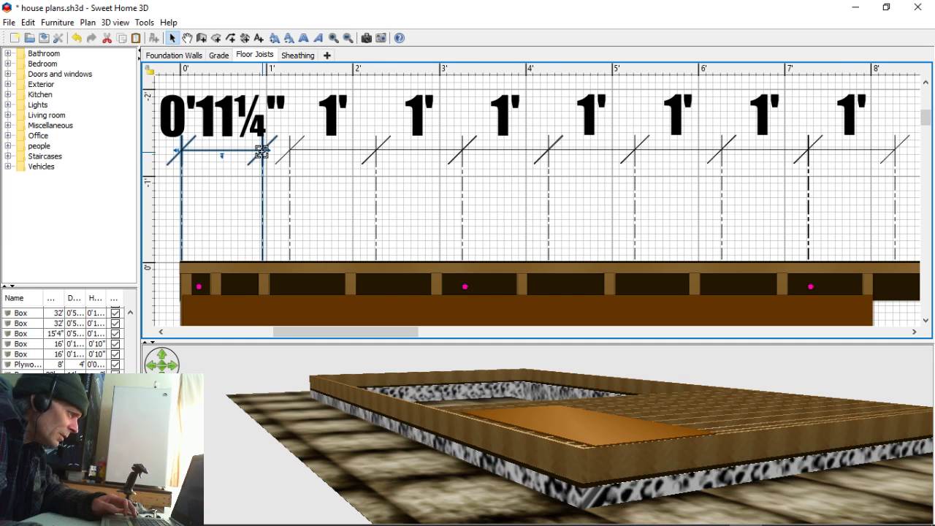
drag(262, 151, 267, 151)
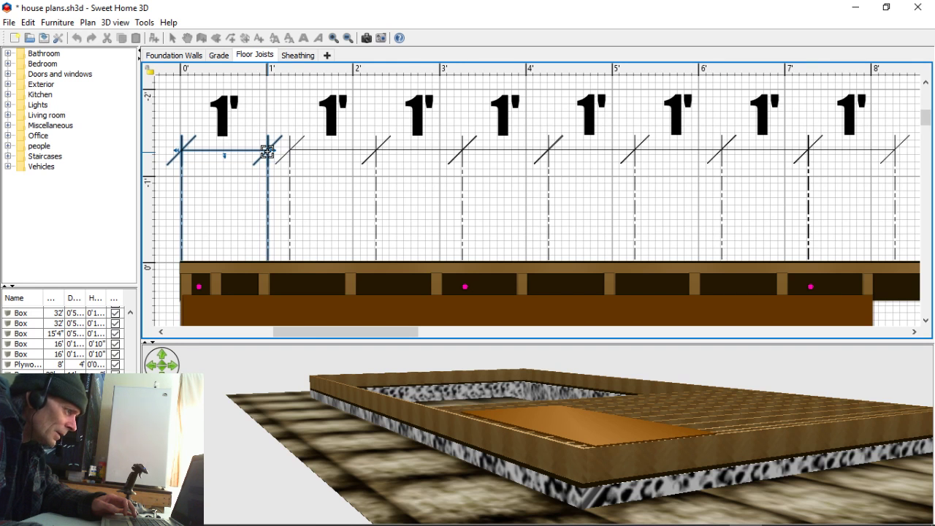
drag(267, 151, 267, 151)
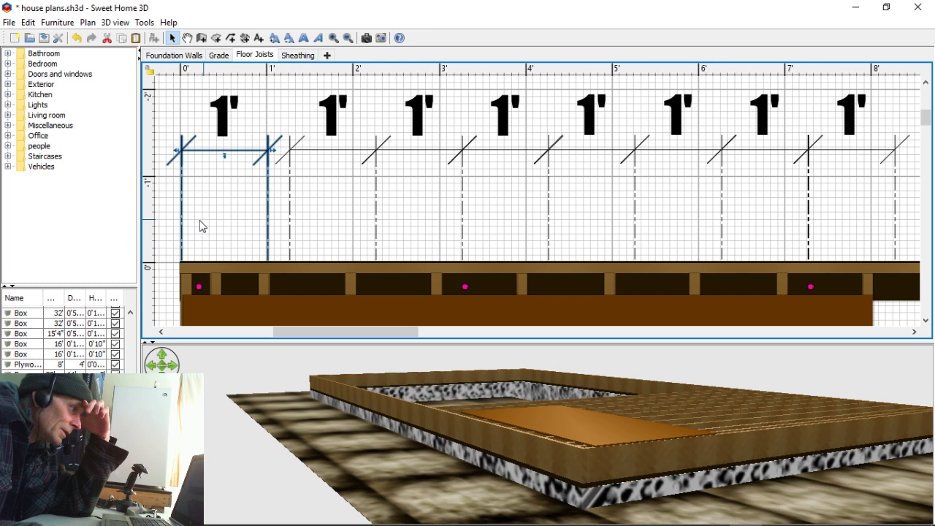
Step: Move the seven other 1' dimension lines west until they start at the east end of the first dimension
click(281, 208)
drag(280, 208, 921, 227)
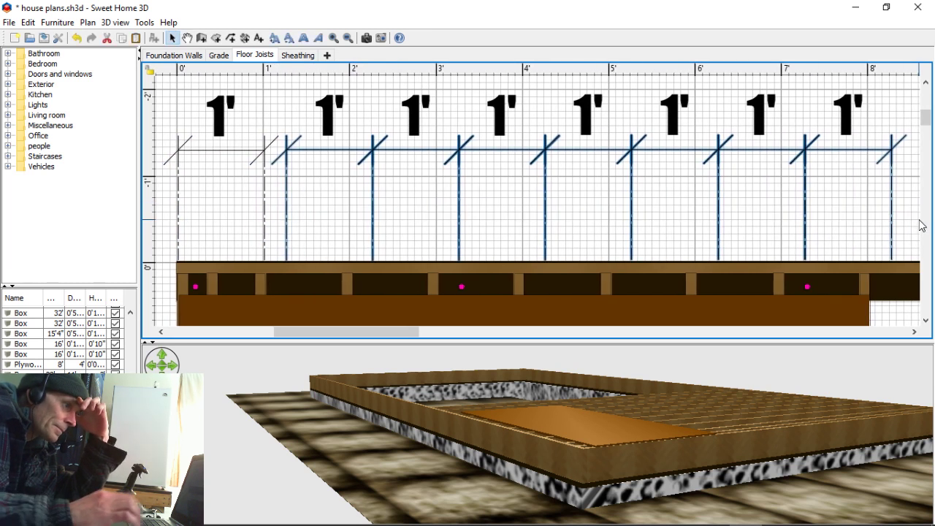
key(Left)
key(Left)
key(Left)
key(Left)
key(Left)
key(Left)
key(Left)
key(Left)
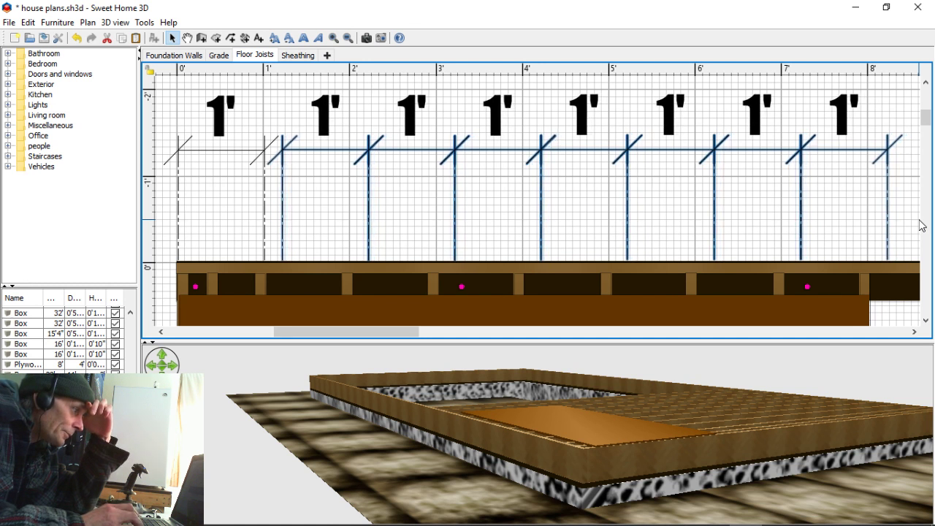
key(Left)
key(Left)
key(Left)
key(Left)
key(Left)
key(Left)
key(Left)
key(Left)
key(Left)
key(Left)
key(Left)
key(Left)
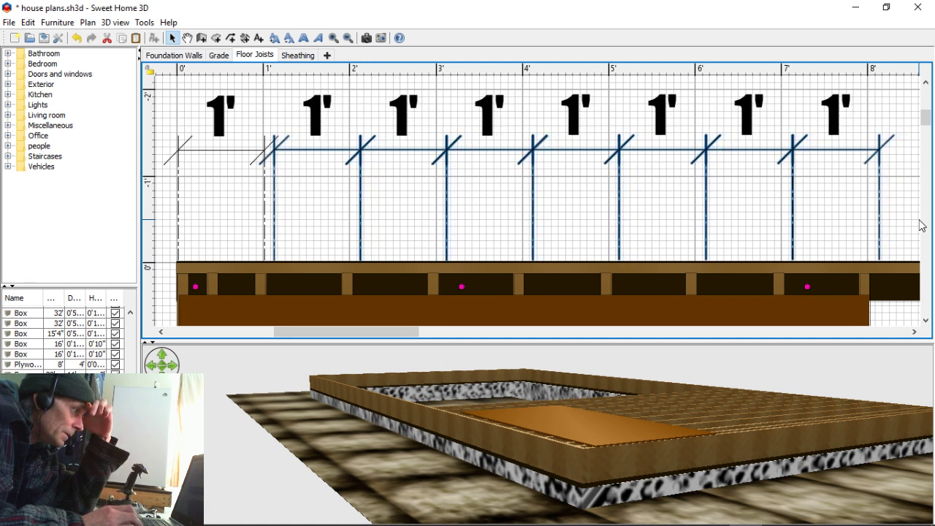
key(Left)
key(Left)
key(Left)
key(Left)
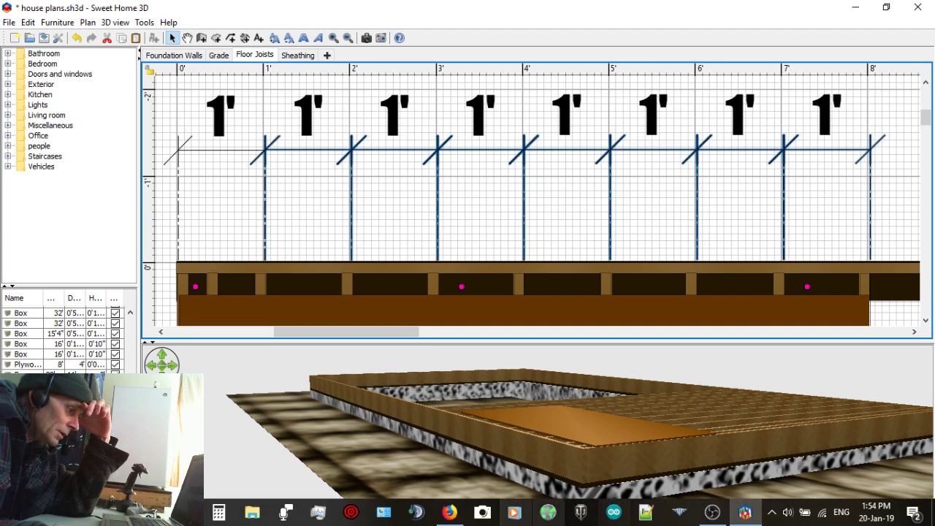
Step: Check the stream preview on the YouTube live dashboard in Firefox and return to Sweet Home 3D
click(450, 515)
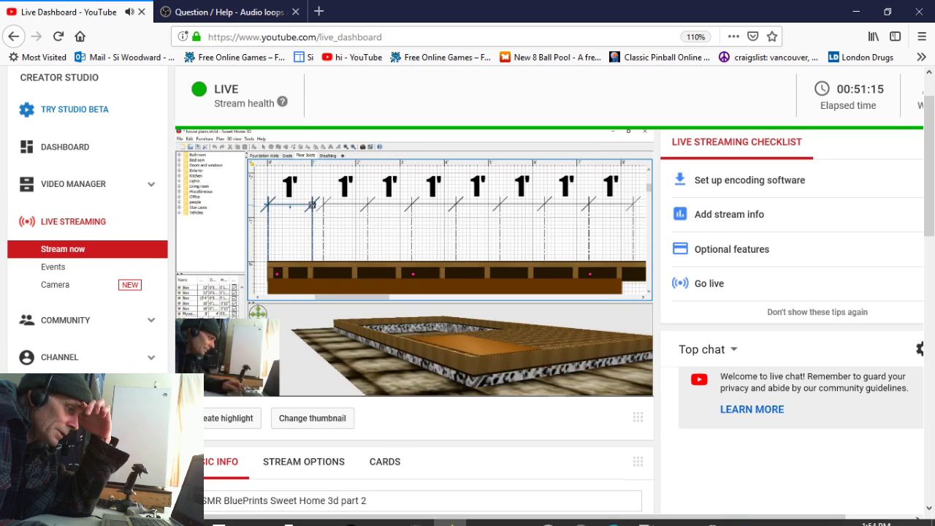
click(746, 515)
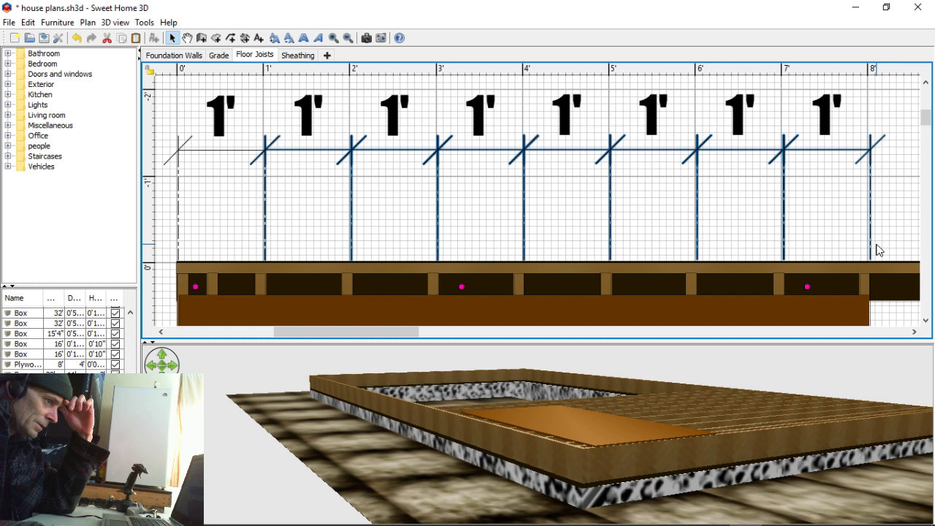
Step: Move the plywood sheet south to expose more of the floor joists' north ends
scroll(431, 269, down, 2)
scroll(431, 270, up, 1)
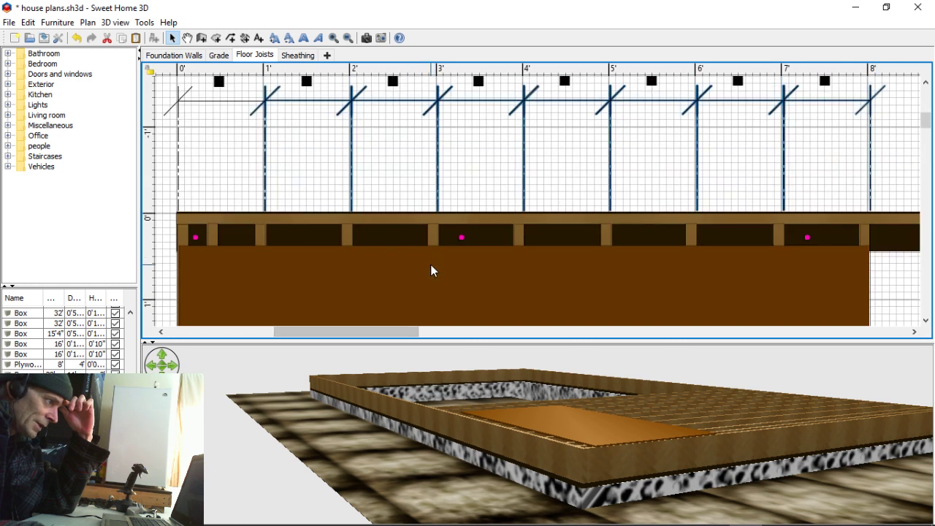
scroll(407, 299, down, 1)
drag(407, 286, 406, 319)
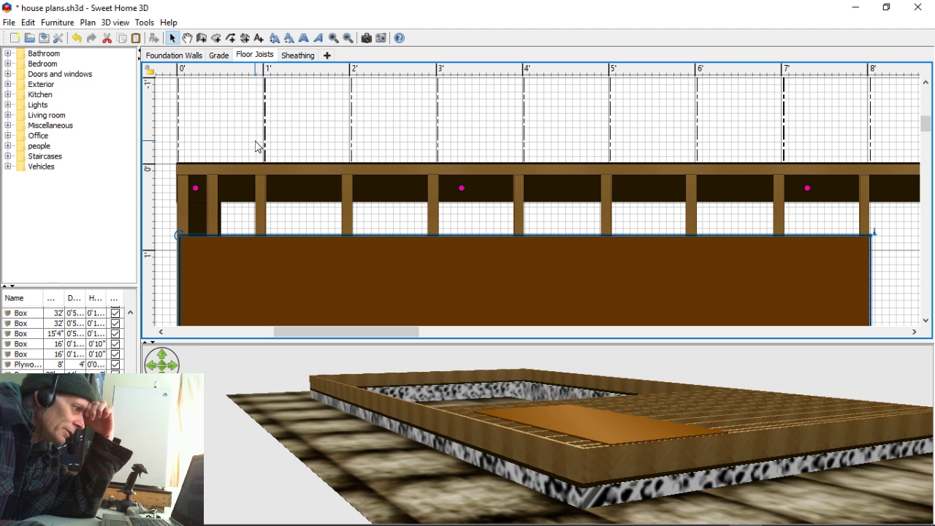
Step: Select the eight joists between the 1' and 8' marks and nudge them east until they are centred on the dimension marks
drag(302, 127, 672, 111)
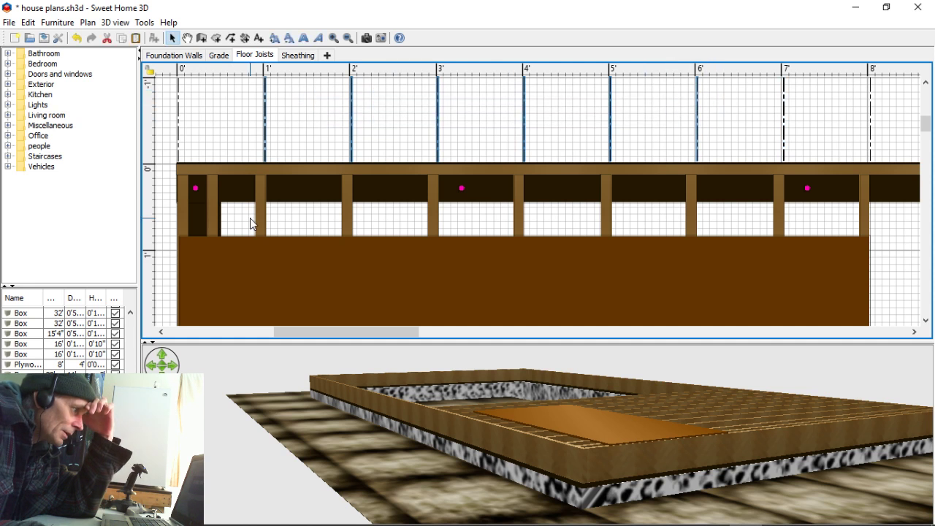
drag(248, 217, 881, 228)
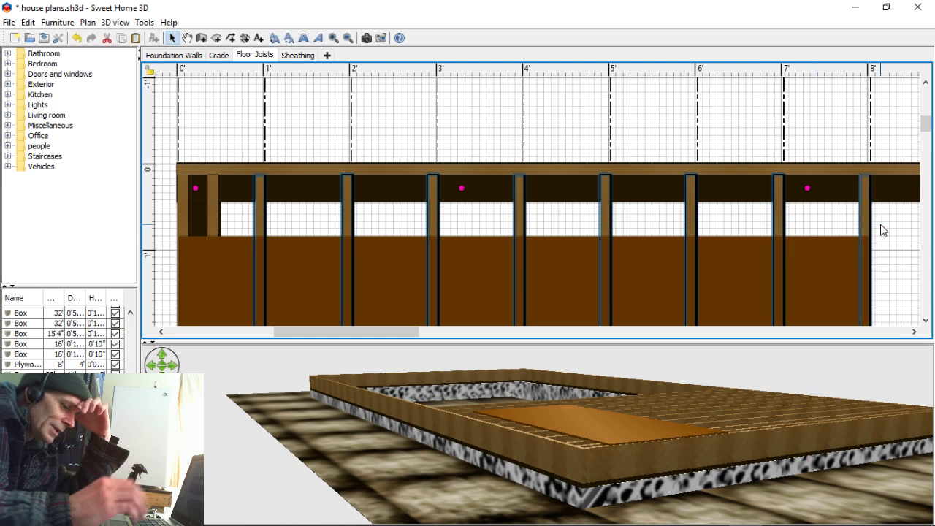
key(Right)
key(Right)
key(Right)
key(Right)
key(Right)
key(Right)
key(Right)
key(Right)
key(Right)
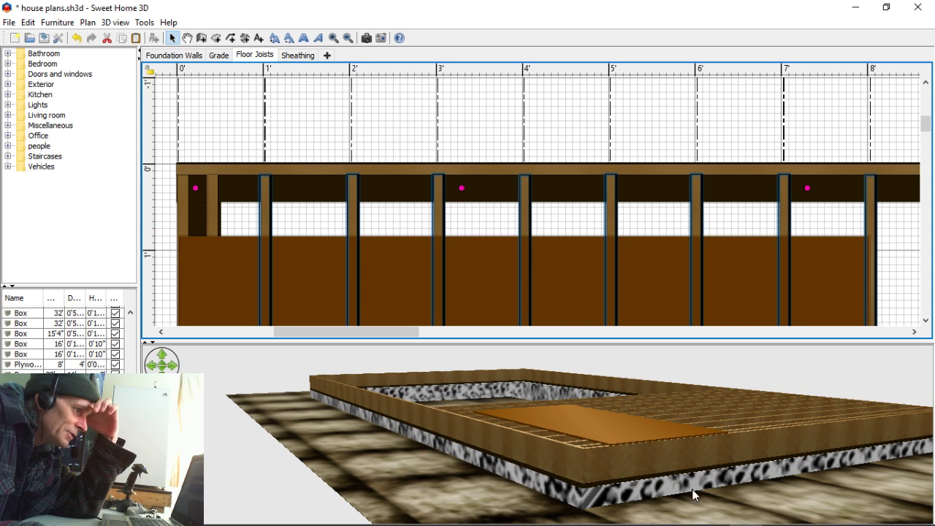
Step: Move all eight dimension lines south until their extension lines reach the joist ends, and nudge them slightly west
scroll(612, 263, up, 3)
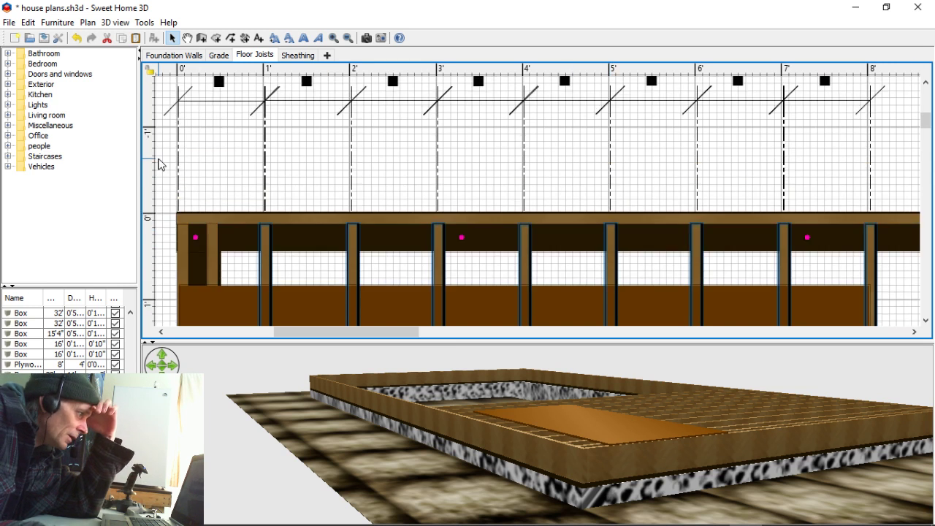
drag(170, 158, 880, 156)
key(Down)
key(Down)
key(Down)
key(Down)
key(Down)
key(Down)
key(Down)
key(Down)
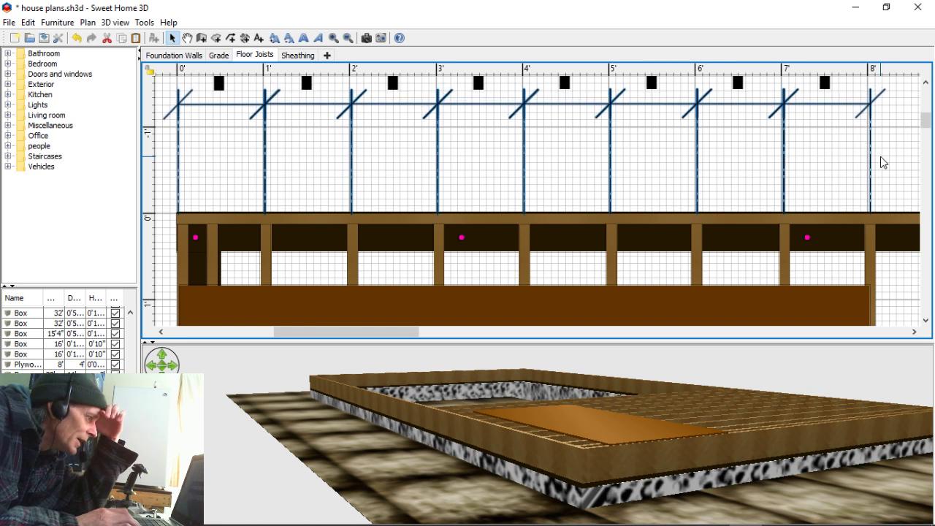
key(Down)
key(Down)
key(Down)
key(Down)
key(Down)
key(Down)
key(Down)
key(Down)
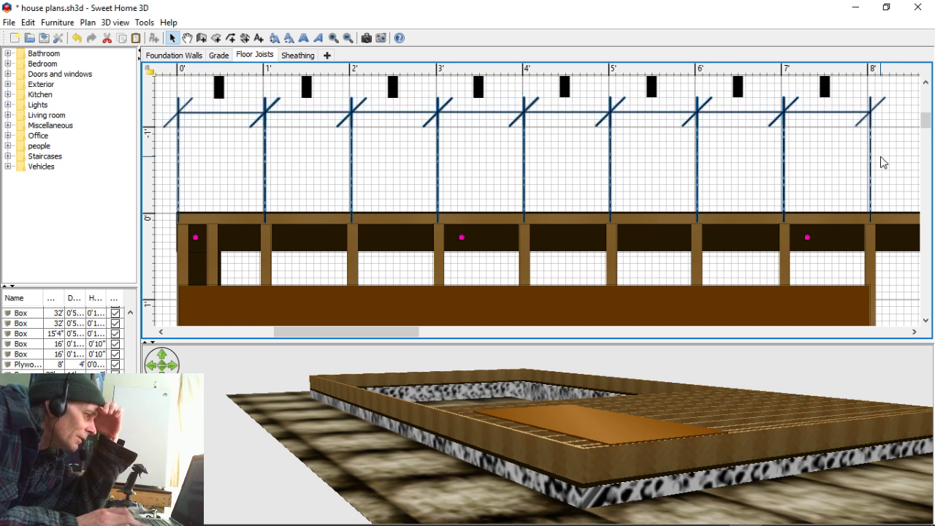
key(Down)
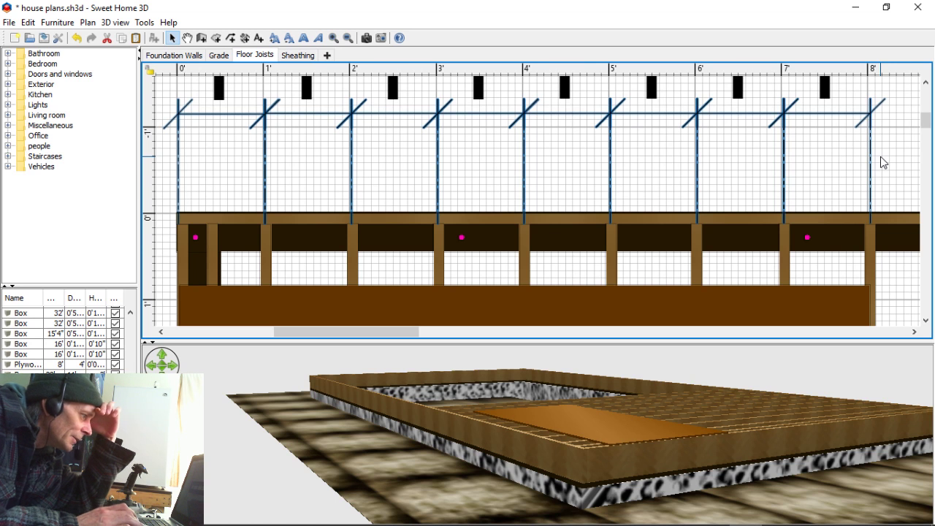
key(Left)
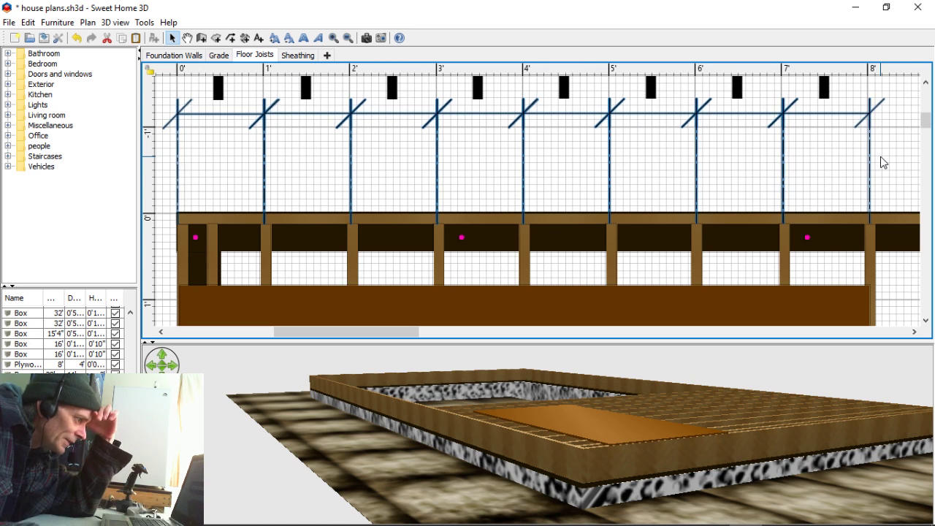
Step: Shift the joist at the 1' mark slightly west to centre it on its dimension extension line
click(316, 269)
click(268, 268)
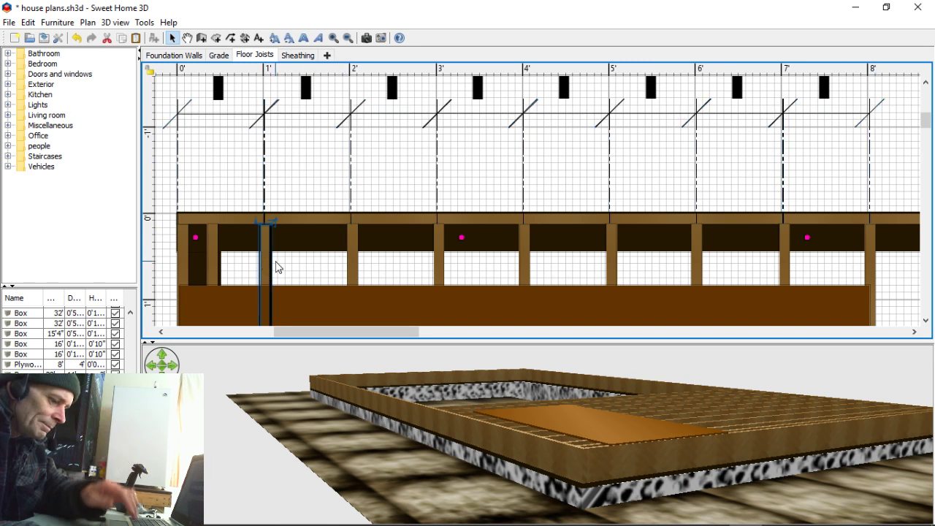
drag(263, 232, 260, 232)
click(292, 270)
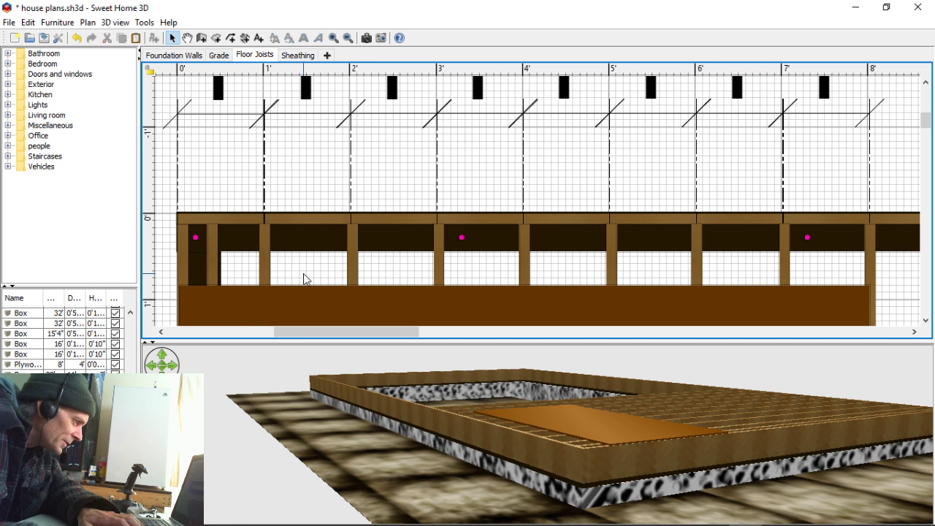
Step: Shift the joists at the 2' and 3' marks slightly west to centre them on their dimension extension lines
click(354, 269)
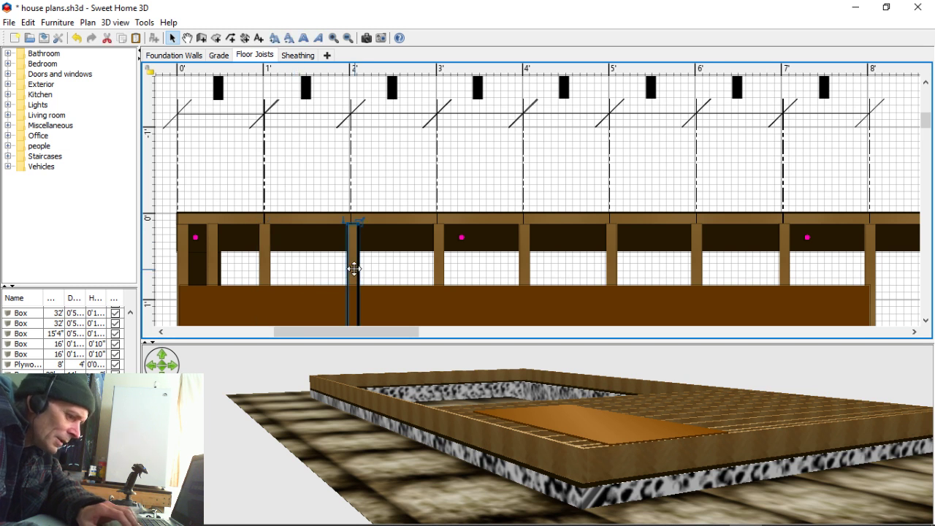
drag(353, 269, 351, 268)
click(376, 281)
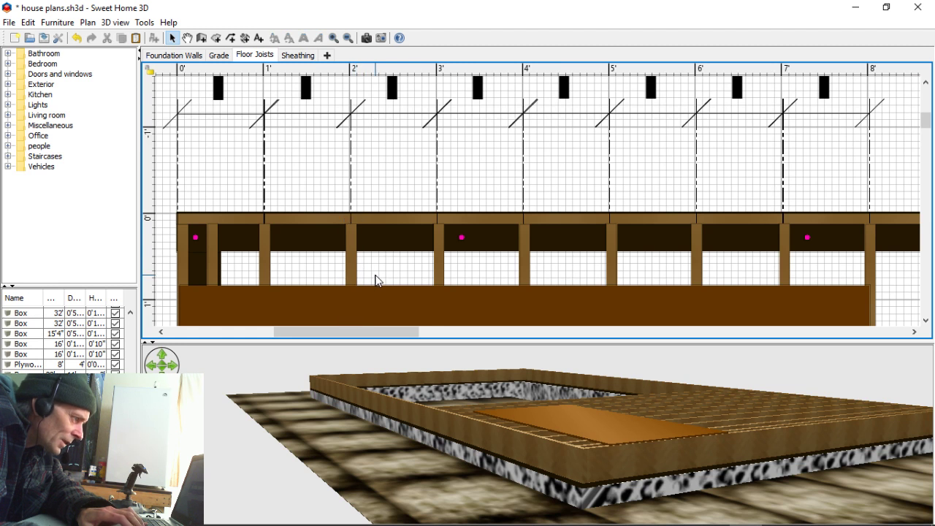
click(442, 274)
drag(438, 268, 437, 268)
click(478, 272)
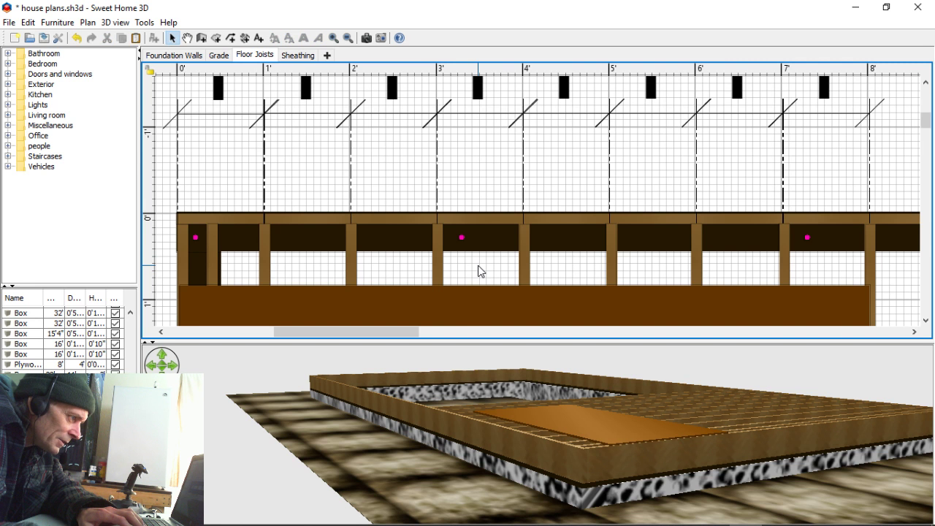
Step: Shift the joists at the 5' and 7' marks slightly west to centre them on their dimension extension lines
click(525, 265)
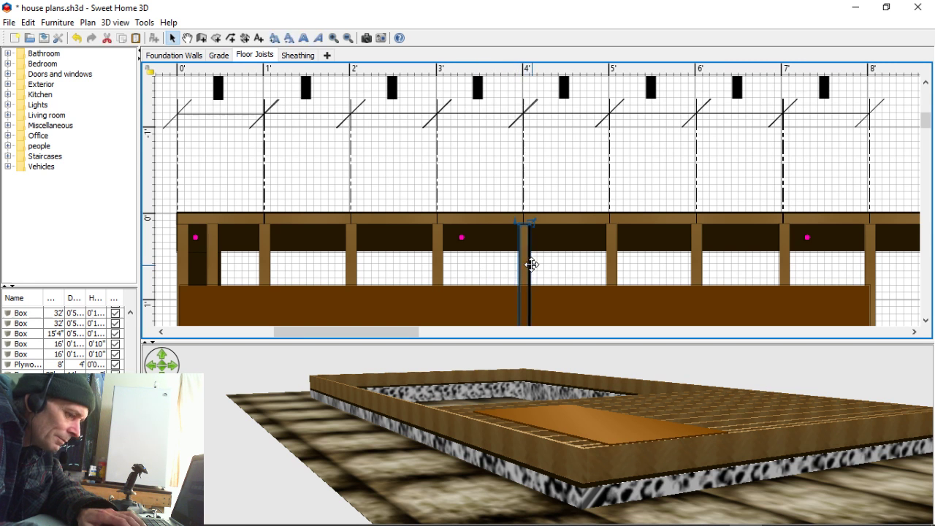
click(546, 269)
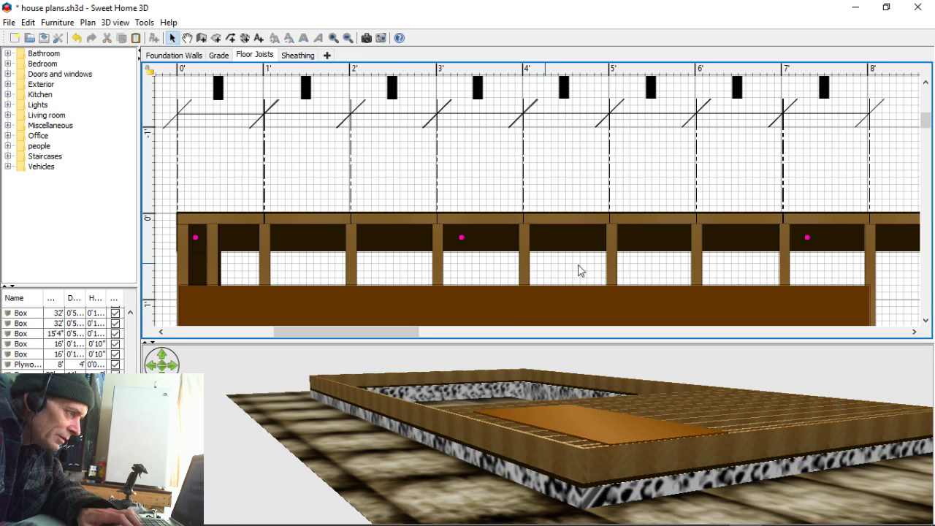
click(612, 271)
click(636, 271)
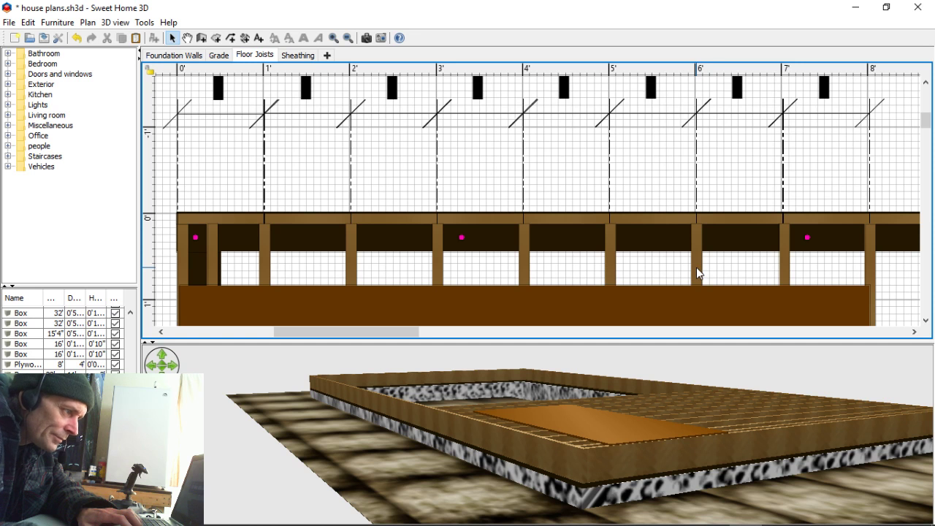
click(785, 269)
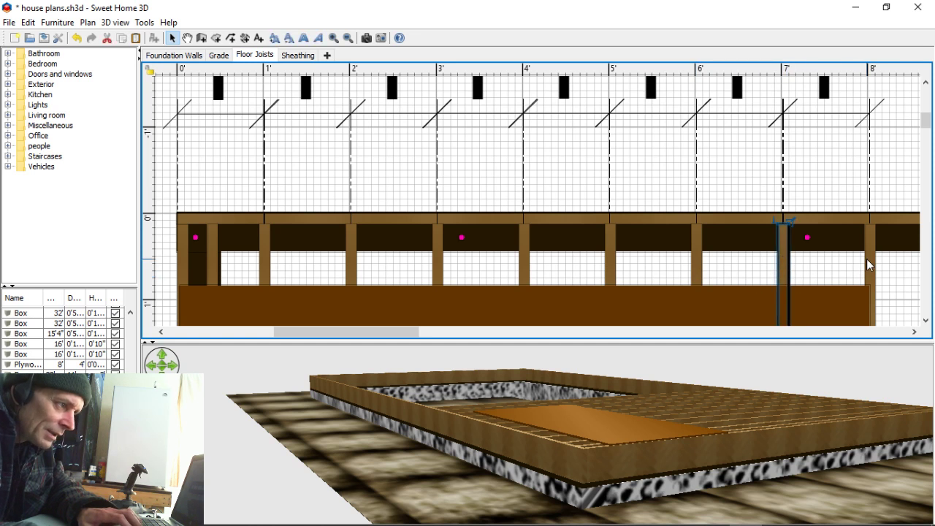
click(850, 278)
Step: Move the plywood sheet farther south, past the 7' mark, to clear the north part of the floor joists
scroll(797, 278, down, 10)
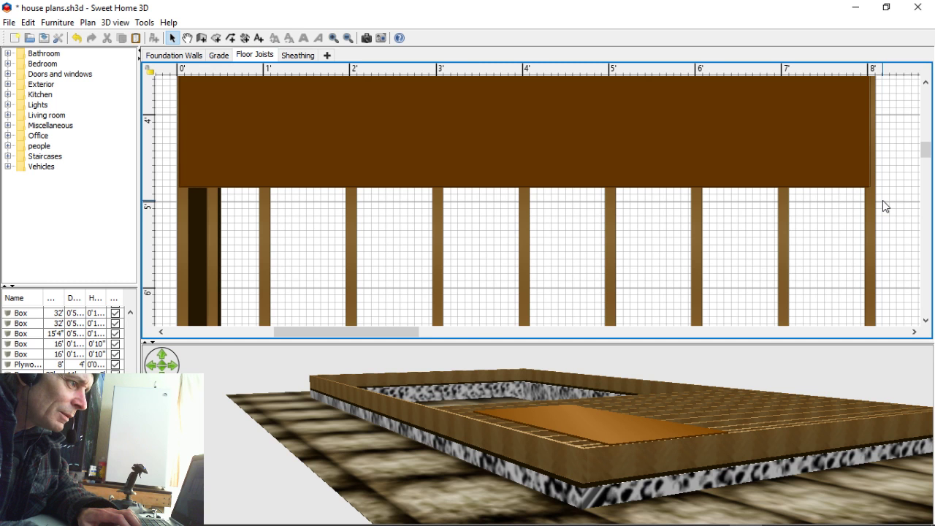
scroll(882, 202, up, 6)
scroll(714, 243, up, 2)
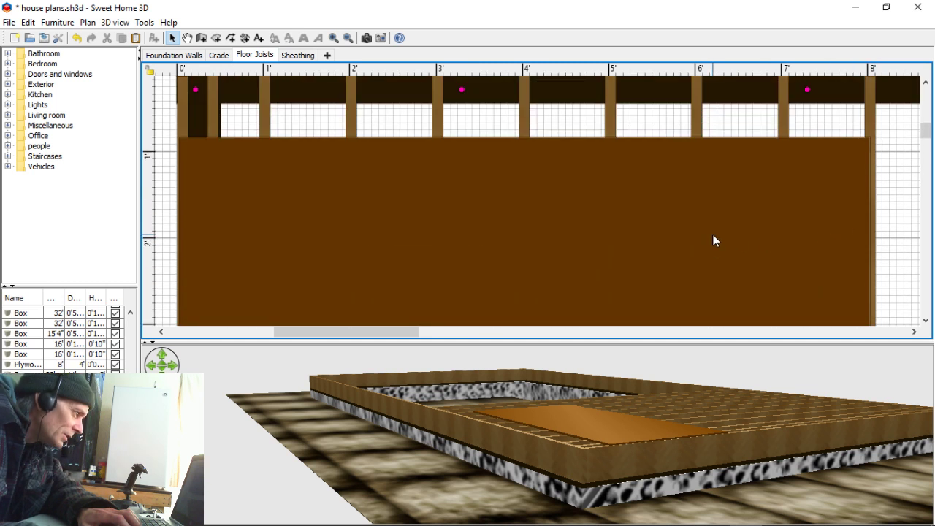
scroll(750, 227, up, 2)
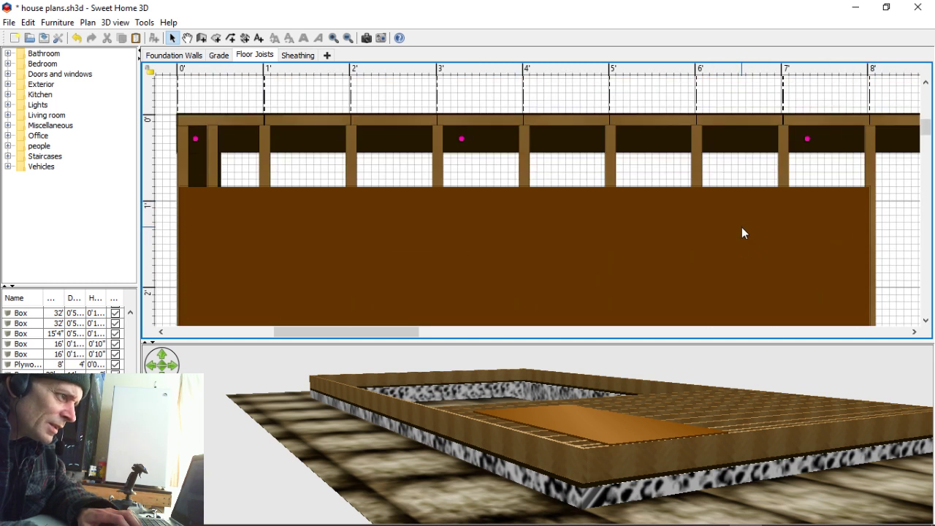
double_click(870, 182)
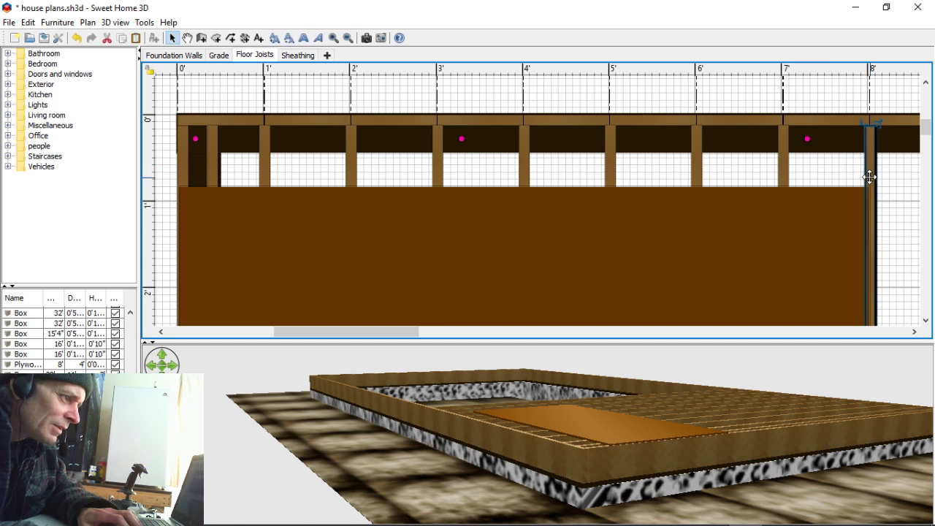
click(559, 242)
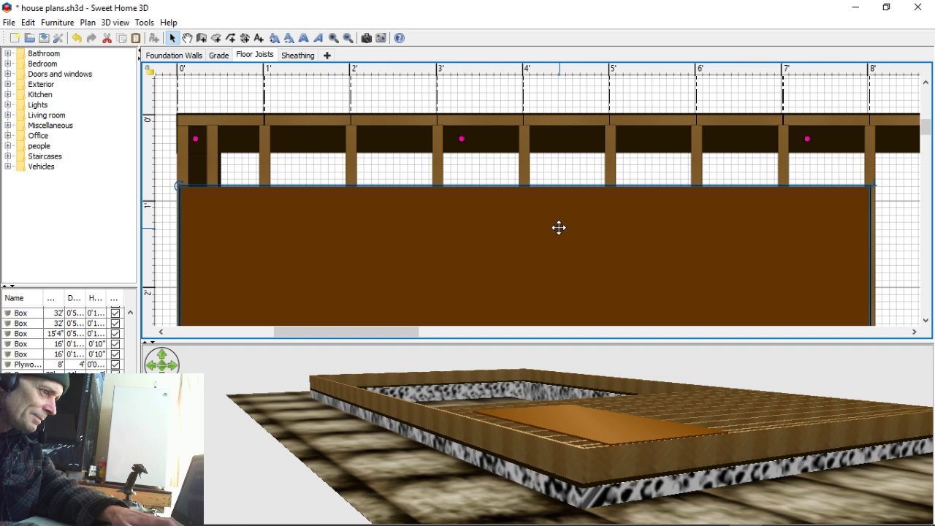
drag(559, 228, 582, 343)
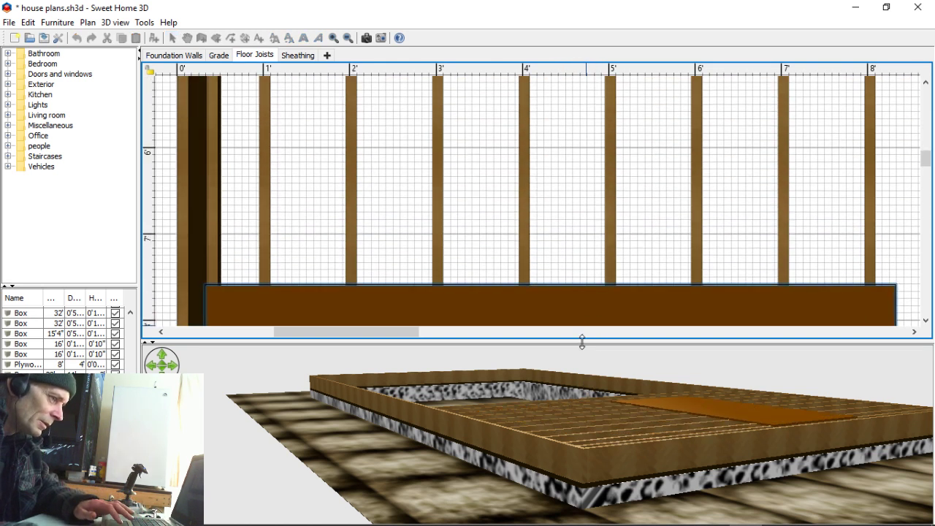
scroll(607, 154, up, 10)
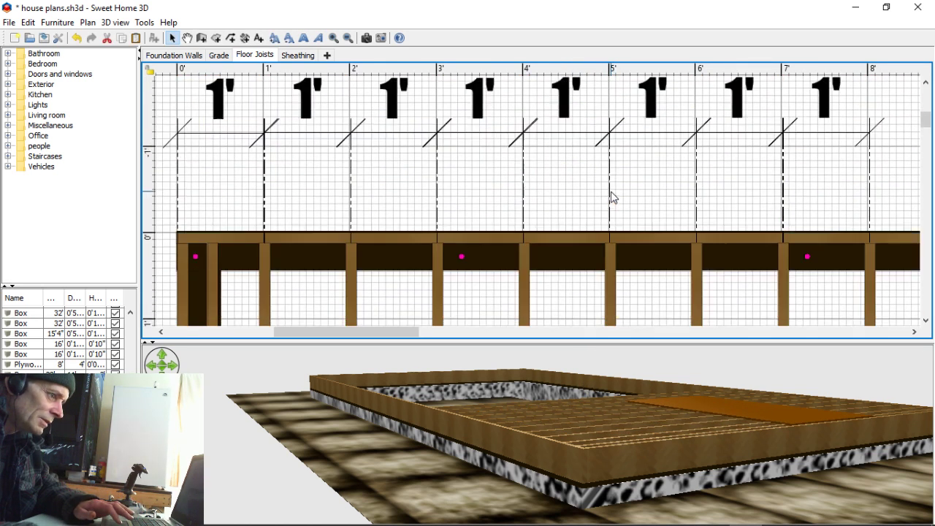
scroll(612, 197, down, 1)
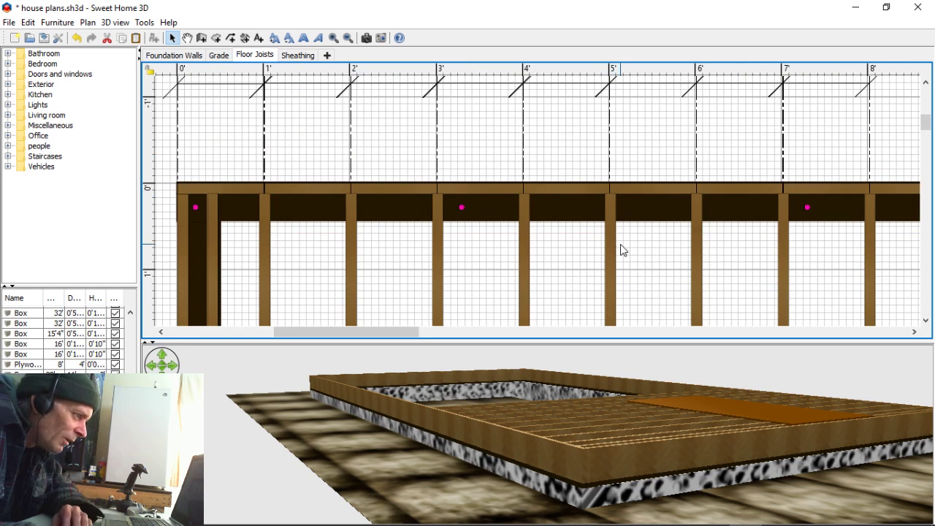
Step: Try to fine-tune the joist at the 3' mark so it sits centred on its dimension extension line
click(437, 260)
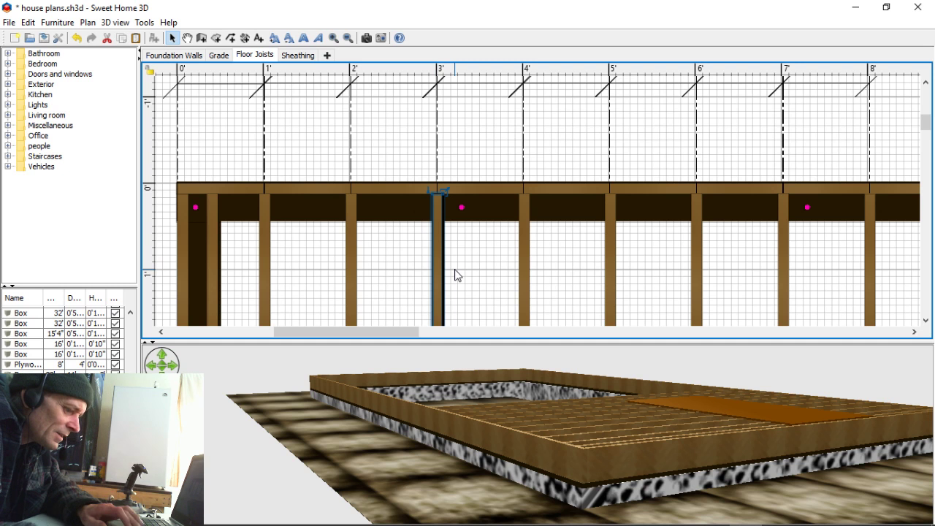
click(462, 274)
click(434, 271)
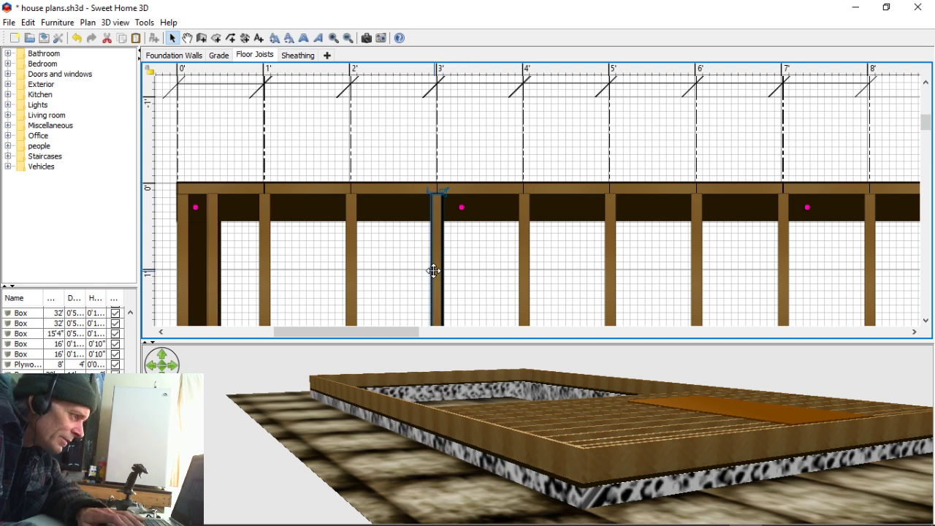
click(449, 278)
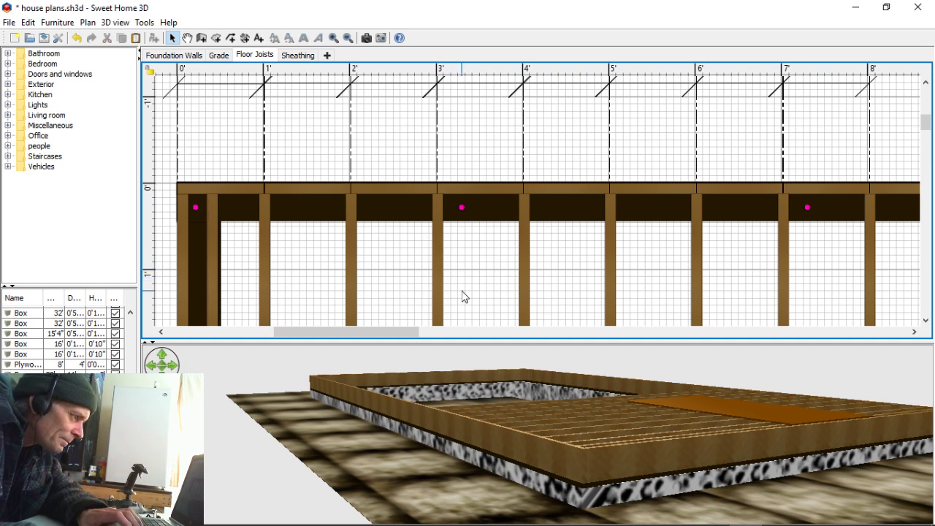
click(437, 291)
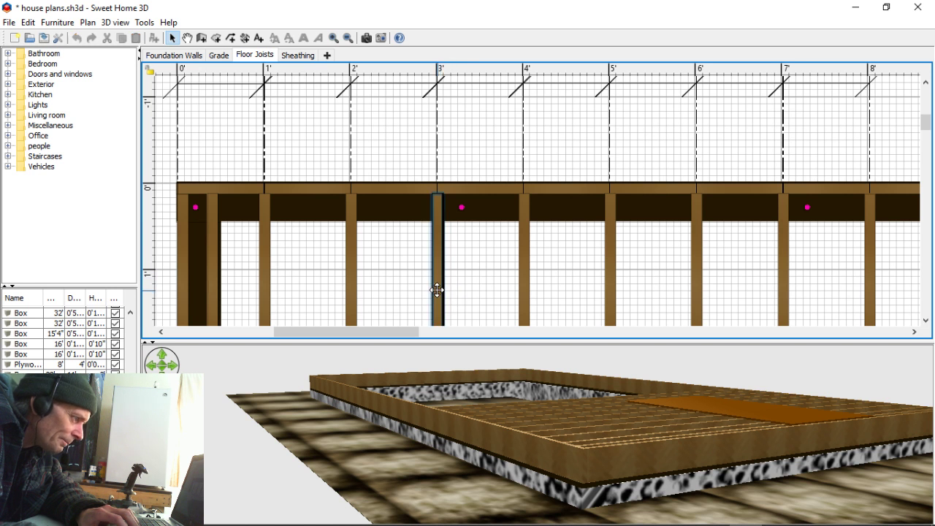
click(487, 286)
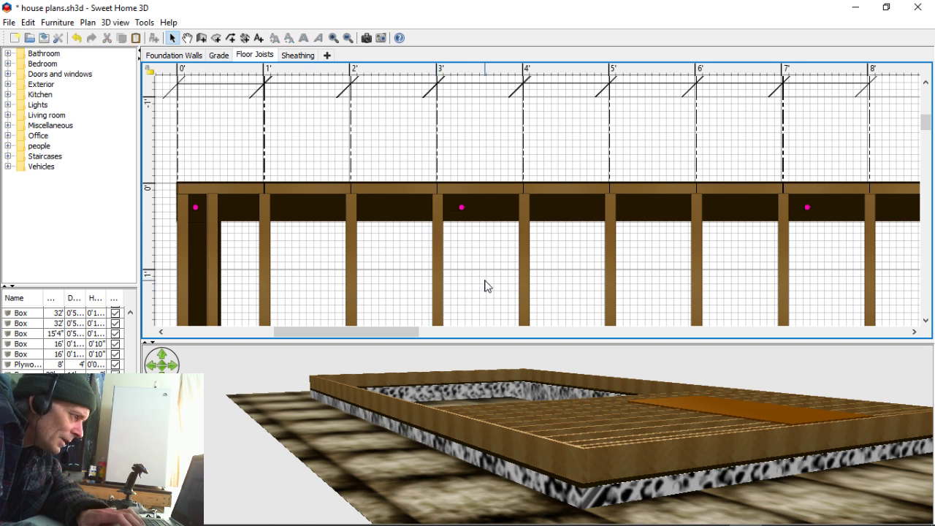
click(262, 271)
click(299, 278)
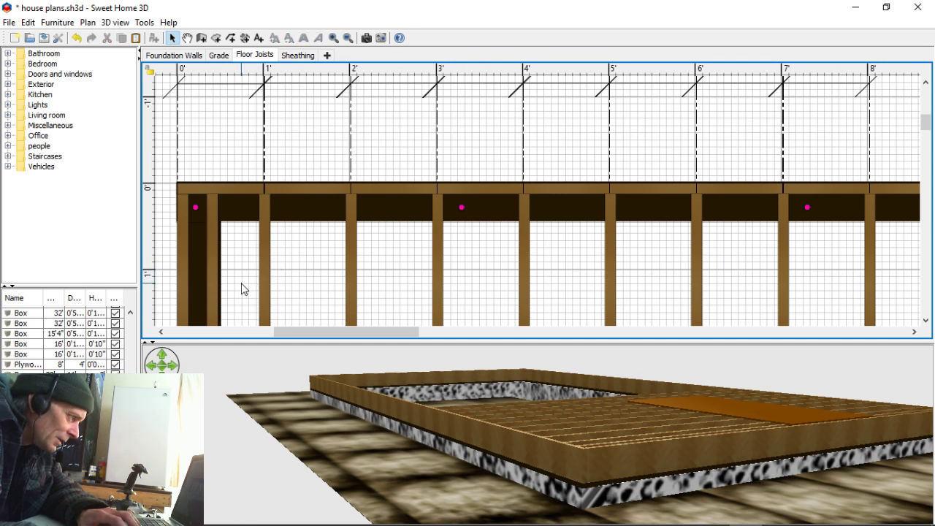
Step: Duplicate the eight joists between the 1' and 8' marks and move the copies east so the first sits near the 11' mark
drag(241, 270, 899, 291)
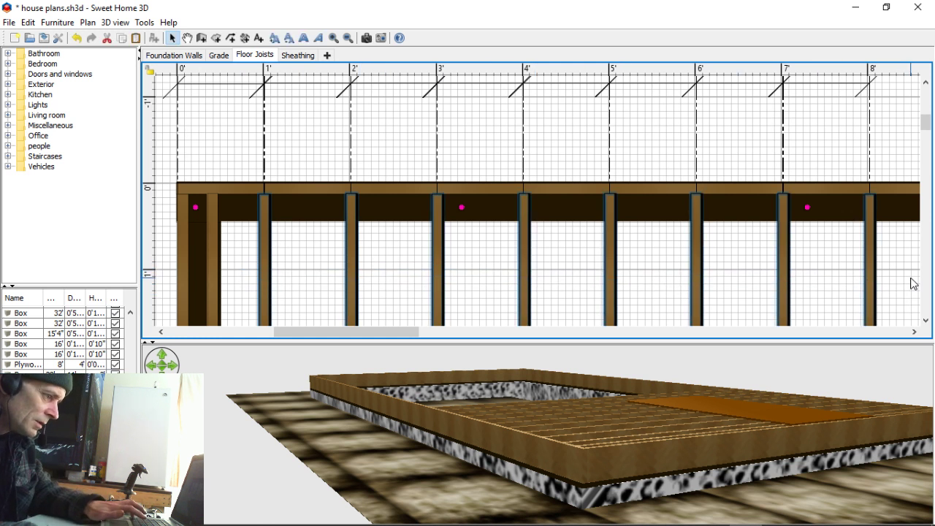
key(ctrl+v)
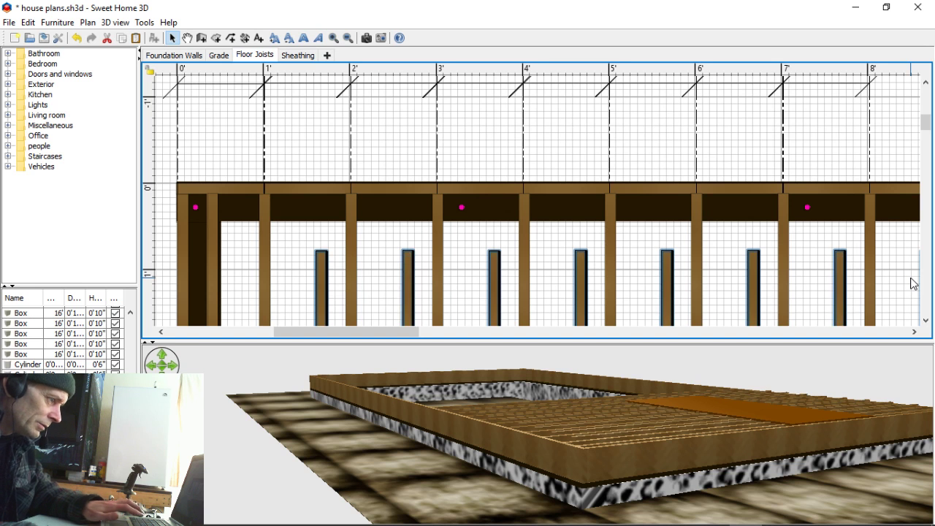
drag(321, 292, 688, 287)
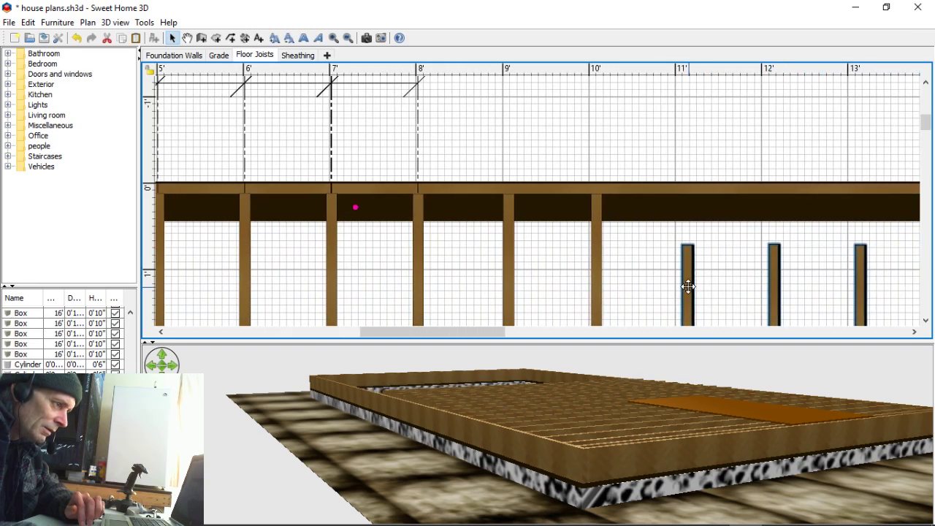
Step: Delete the two old joists at the 9' and 10' marks and orbit the 3D view to look down on the floor frame
drag(606, 274, 481, 296)
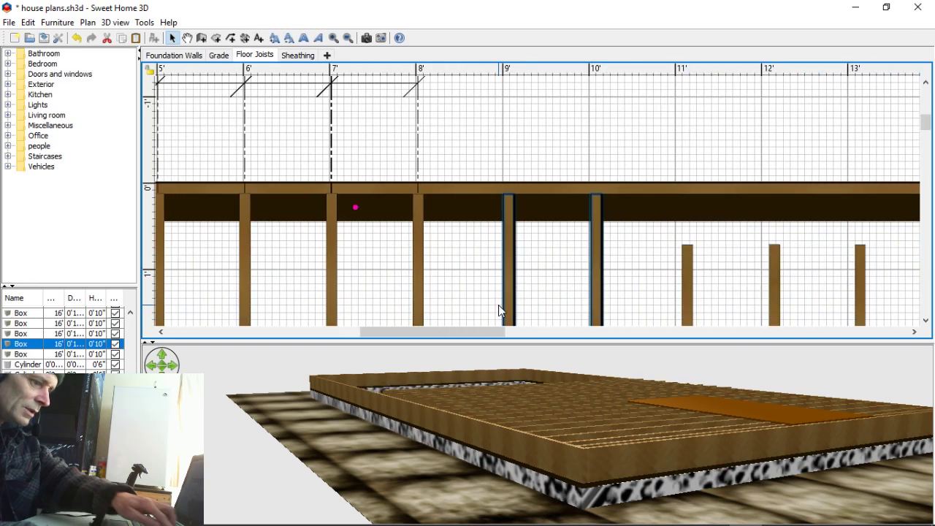
key(Delete)
drag(544, 393, 609, 455)
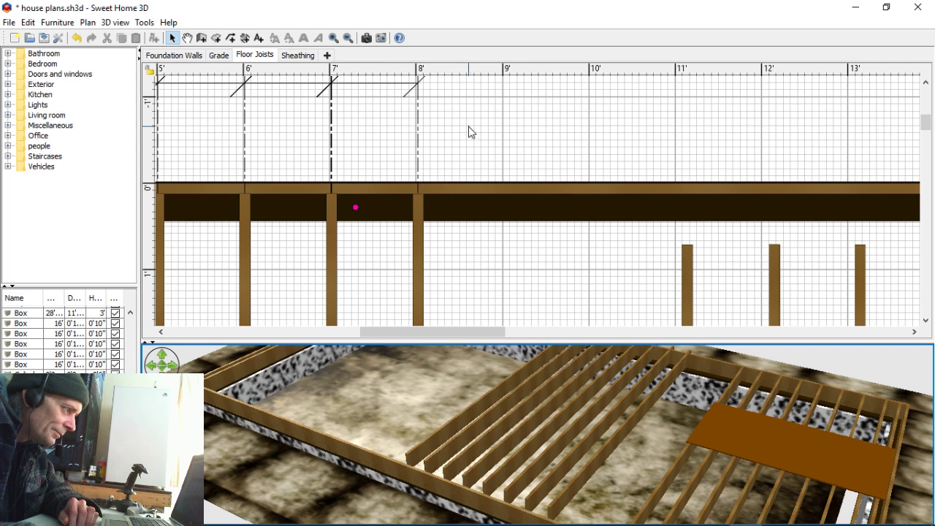
Step: Duplicate the eight 1' dimension lines and move the copies east so they start near the 8' mark
scroll(458, 217, up, 1)
drag(453, 199, 248, 189)
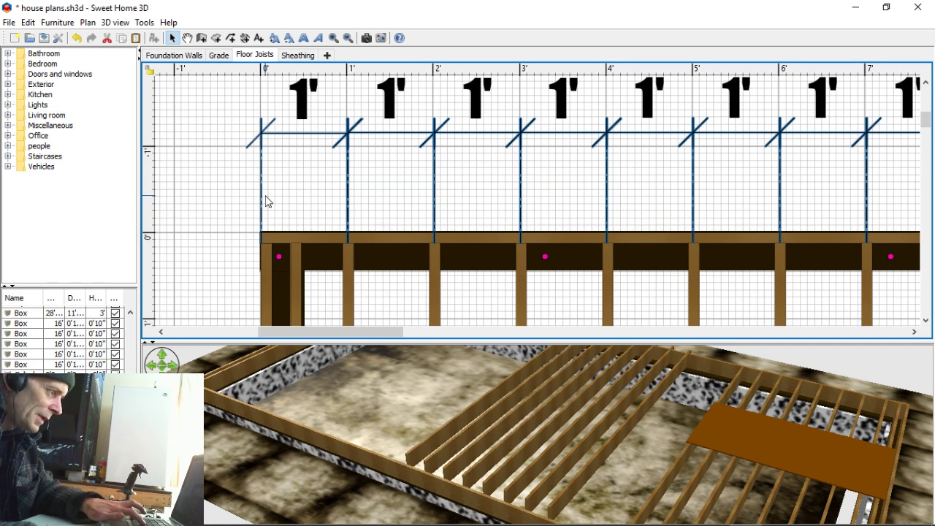
key(ctrl+c)
key(ctrl+v)
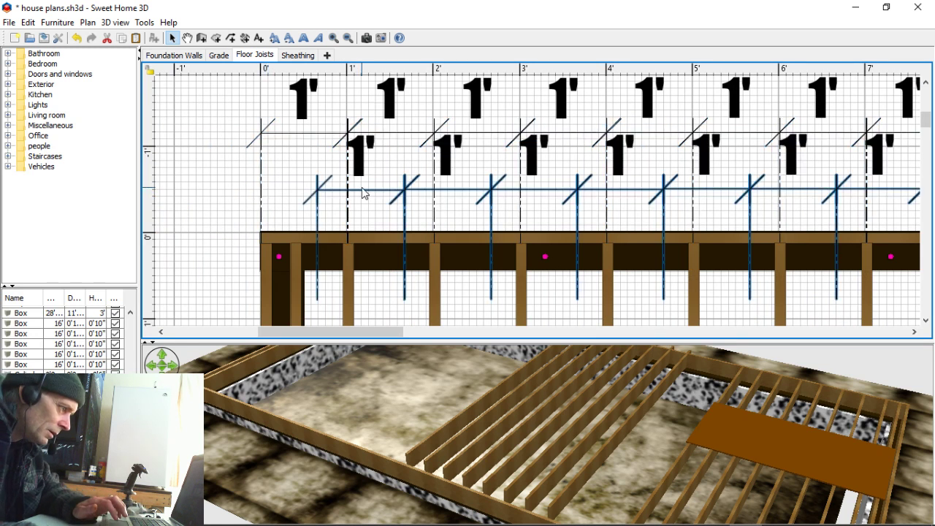
drag(361, 192, 307, 136)
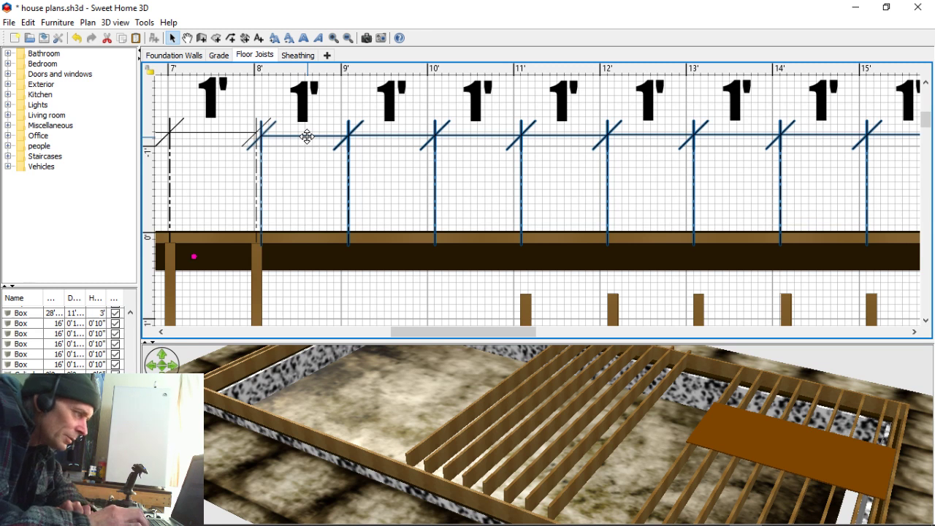
Step: Nudge the copied dimension lines west and north, and slightly back east, to line them up with the original row's end at 8'
key(Left)
key(Left)
key(Left)
key(Left)
key(Left)
key(Left)
key(Left)
key(Left)
key(Left)
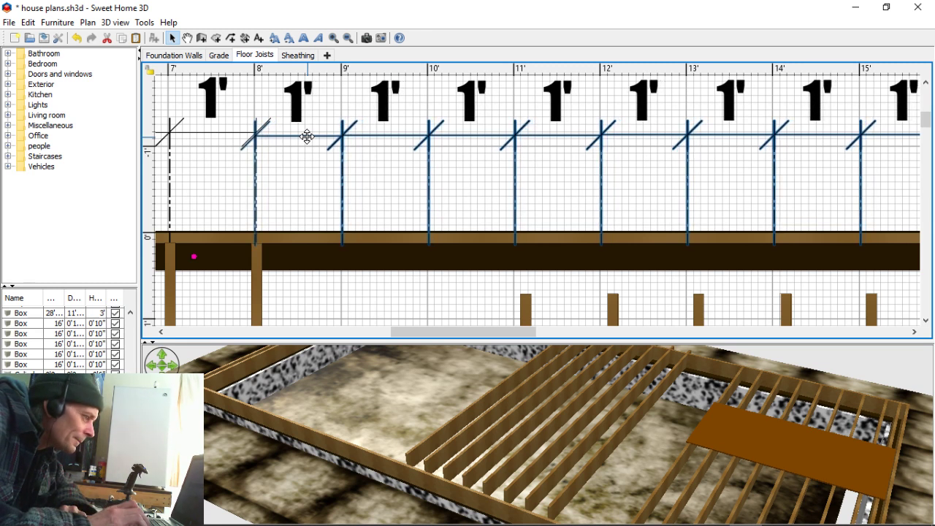
key(Up)
key(Up)
key(Up)
key(Up)
key(Up)
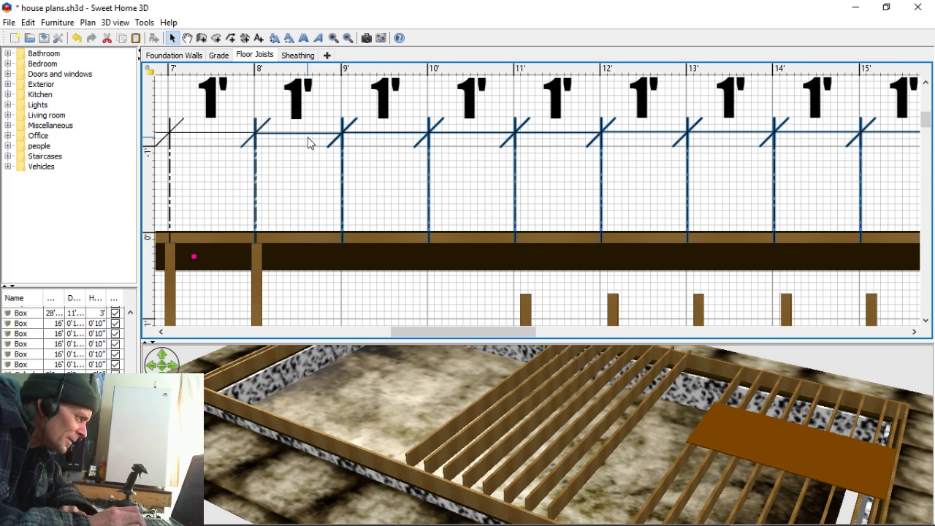
key(Up)
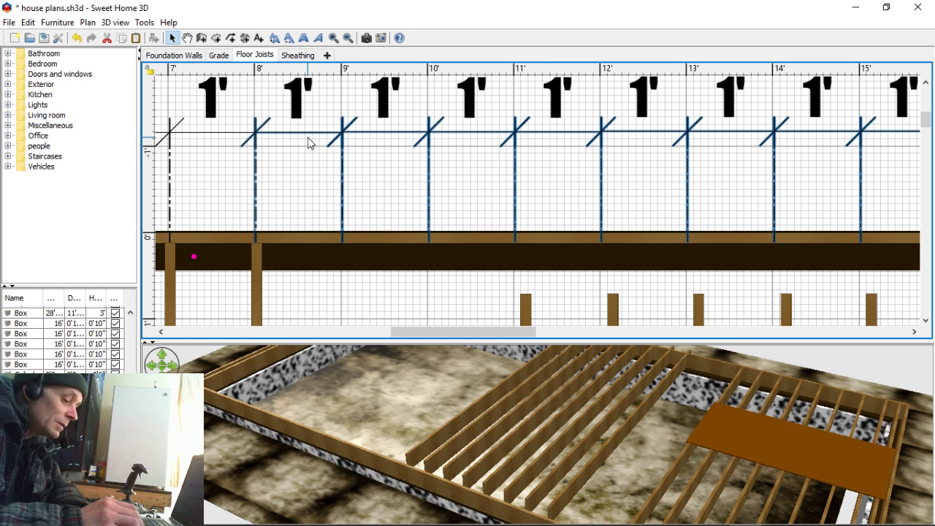
key(Right)
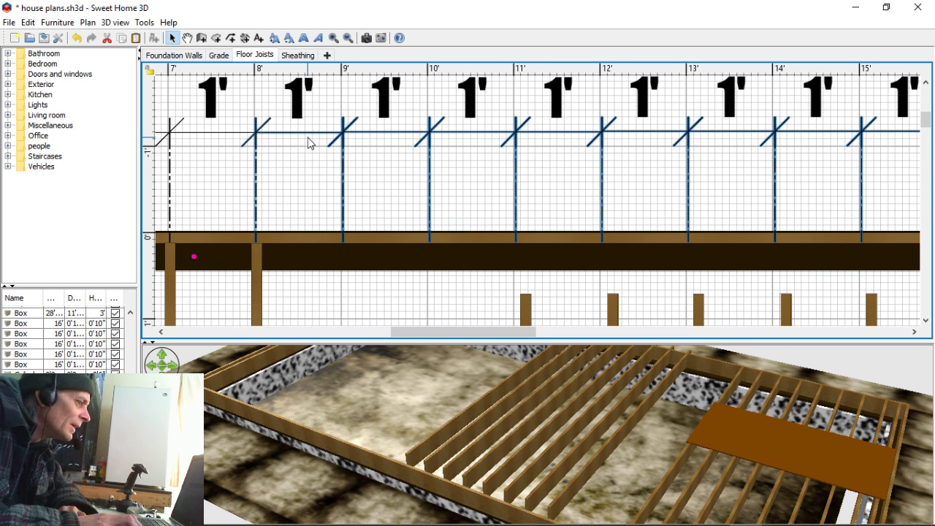
key(Right)
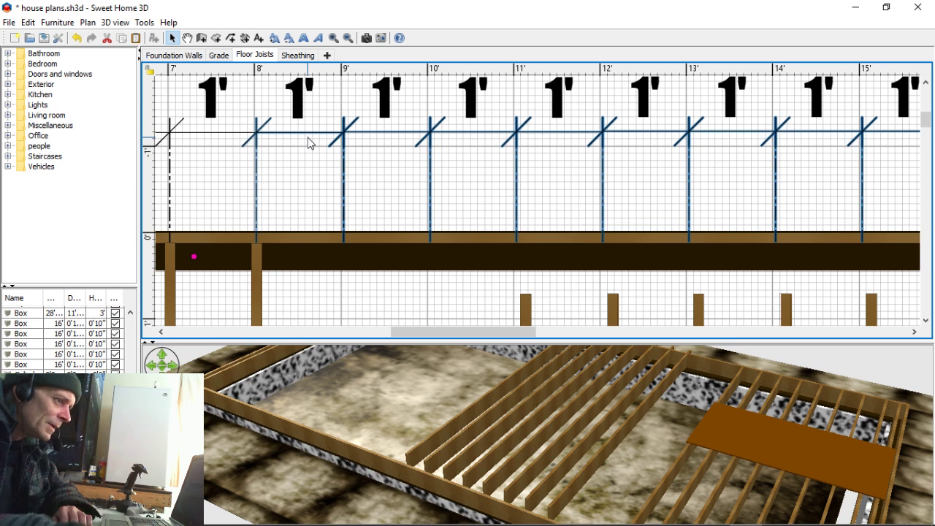
Step: Move the eight copied joists west and north against the rim joist, lining them up with the 9' to 16' dimension marks
click(447, 285)
drag(478, 313, 861, 293)
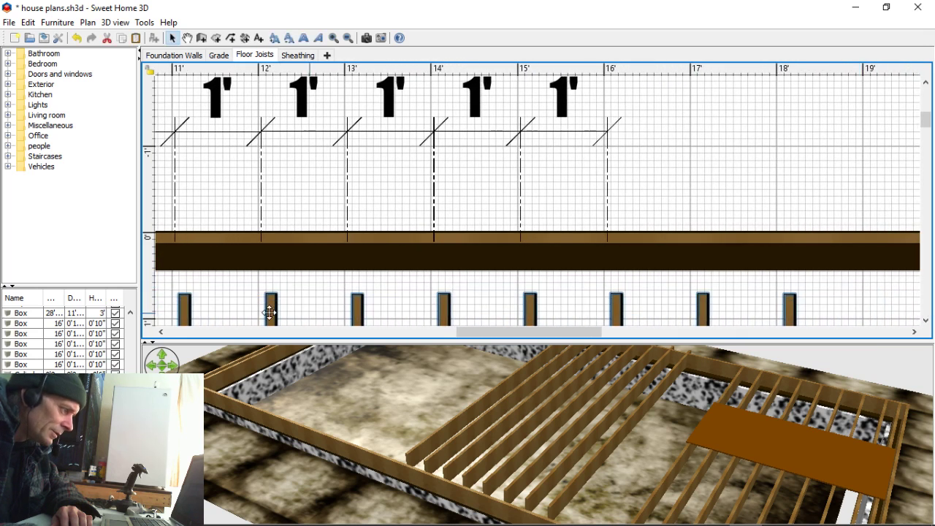
drag(185, 305, 410, 257)
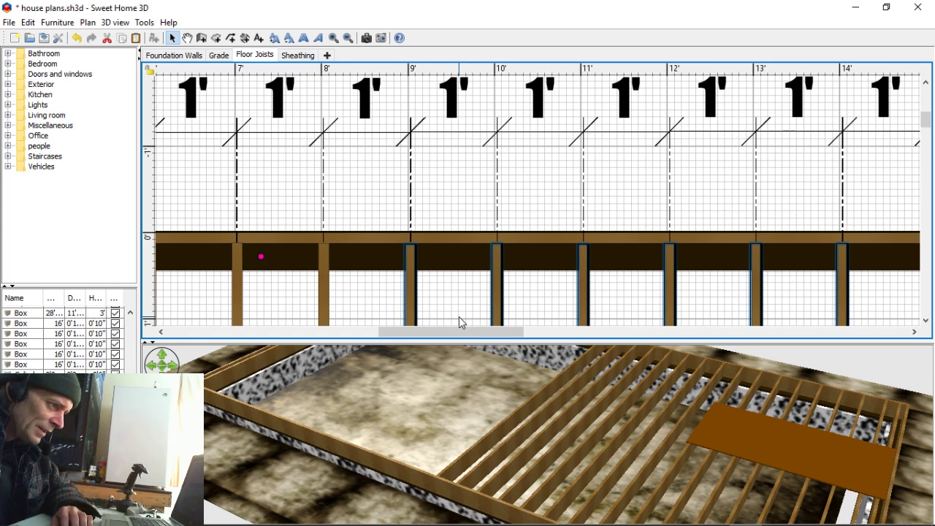
drag(500, 327, 551, 335)
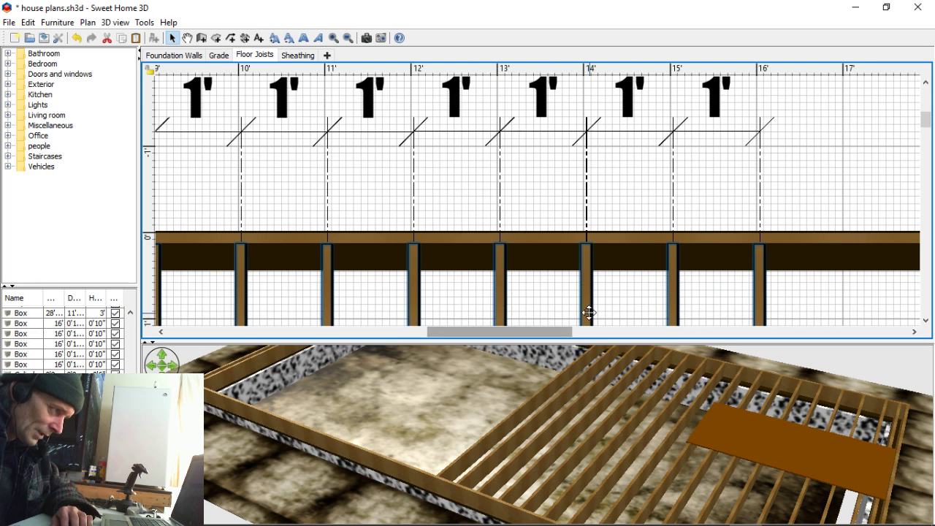
click(844, 310)
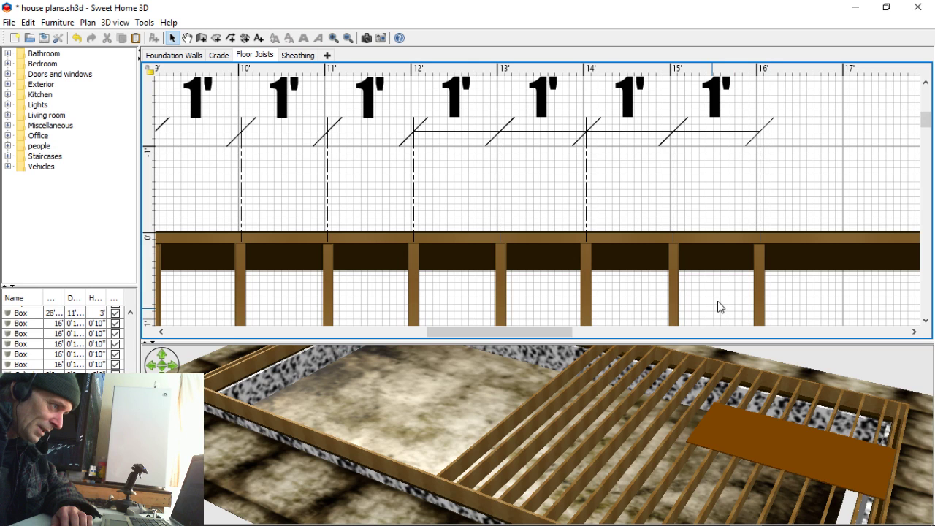
drag(604, 409, 649, 423)
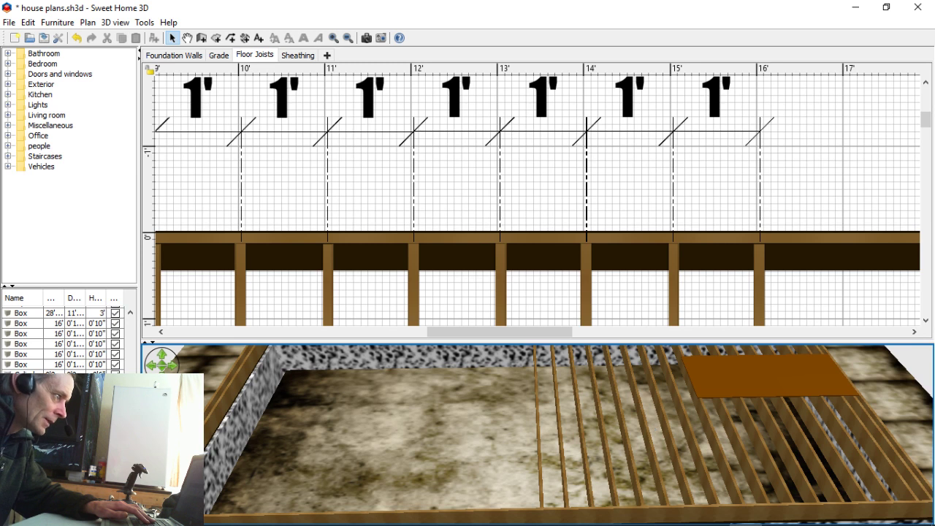
Step: Switch to the YouTube live dashboard in Firefox, review the stream preview, chat and viewer analytics, and return to Sweet Home 3D
mouse_move(745, 523)
click(449, 512)
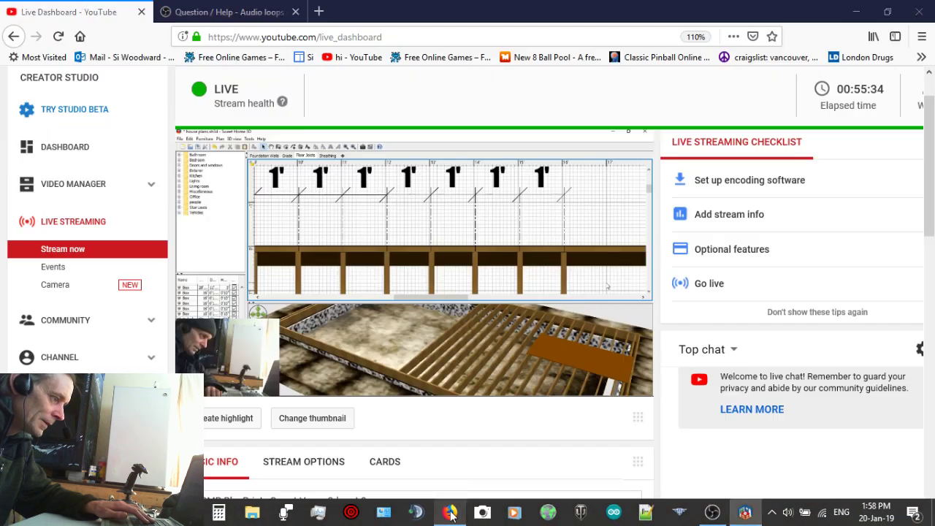
scroll(654, 388, down, 10)
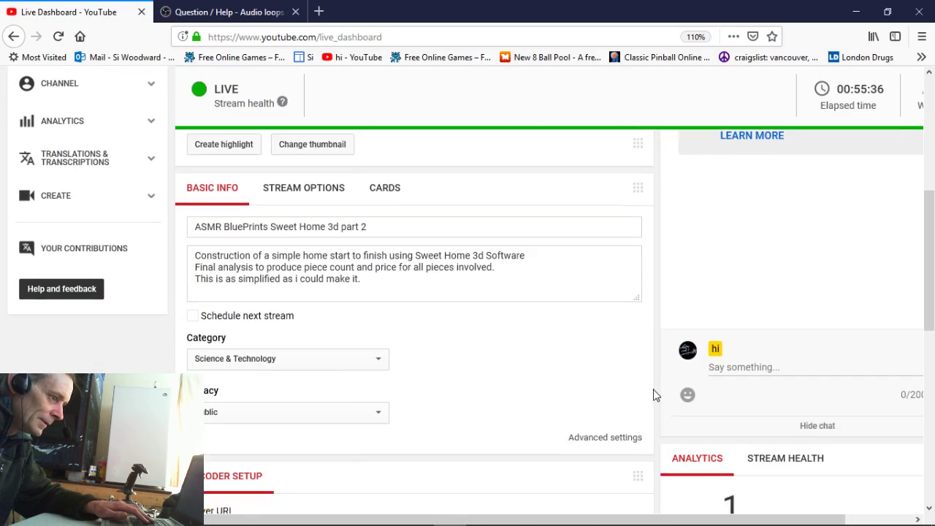
scroll(653, 392, up, 8)
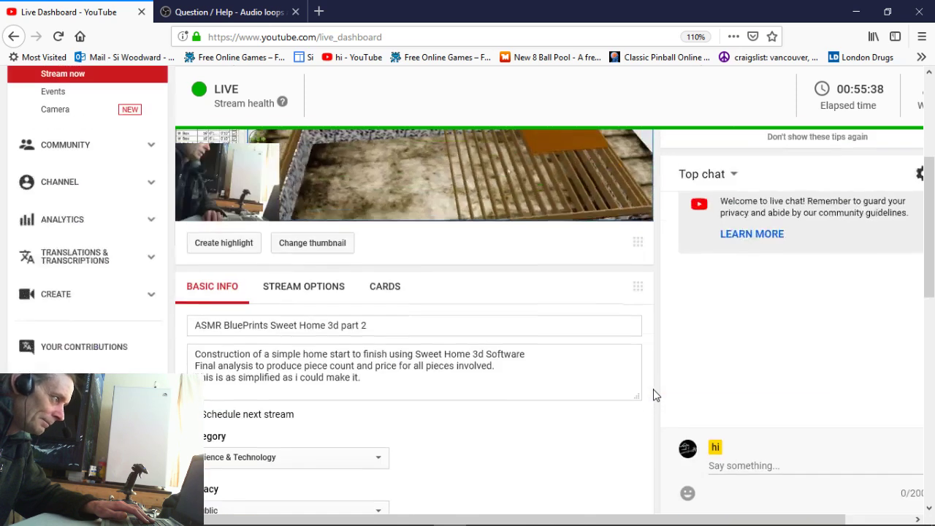
scroll(654, 393, up, 3)
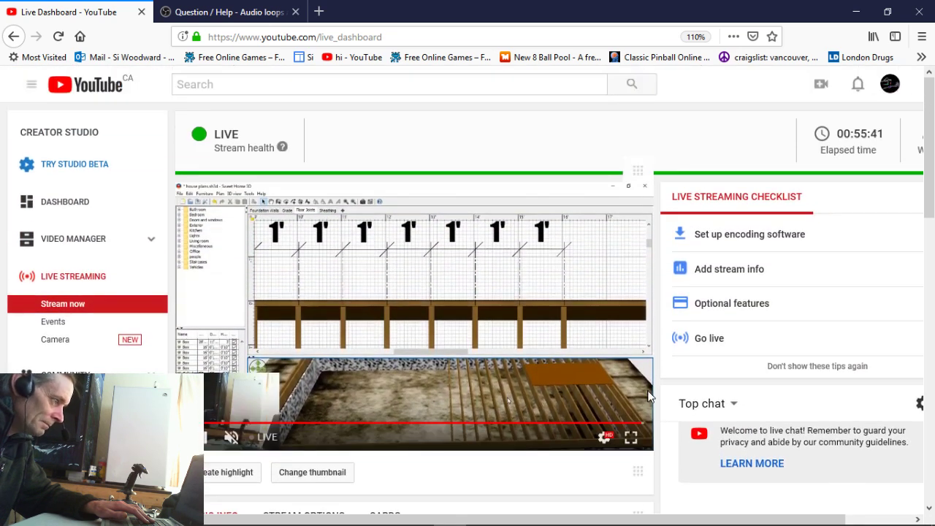
scroll(898, 274, down, 3)
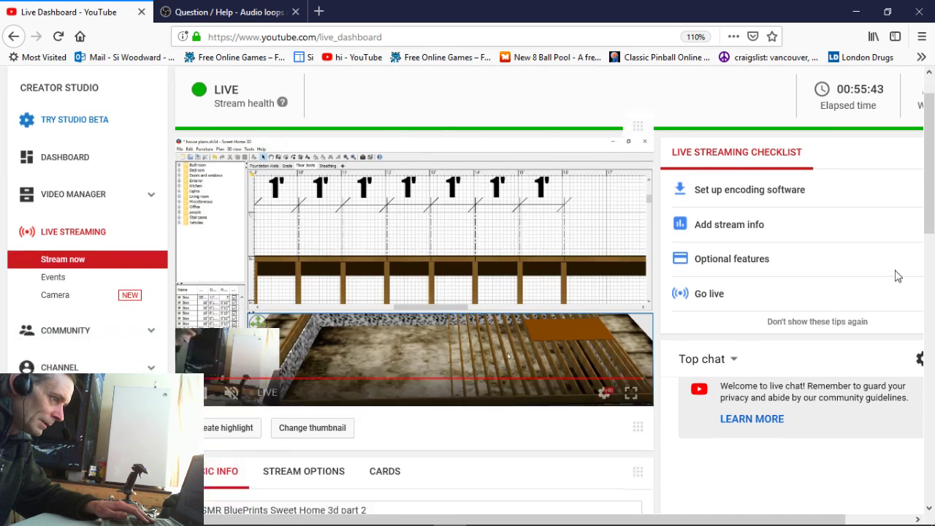
scroll(643, 358, down, 8)
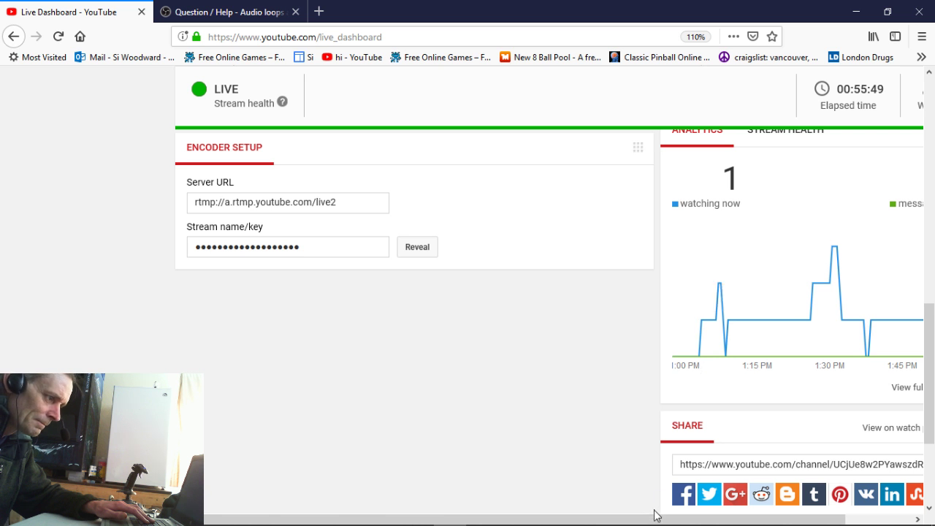
drag(655, 518, 745, 523)
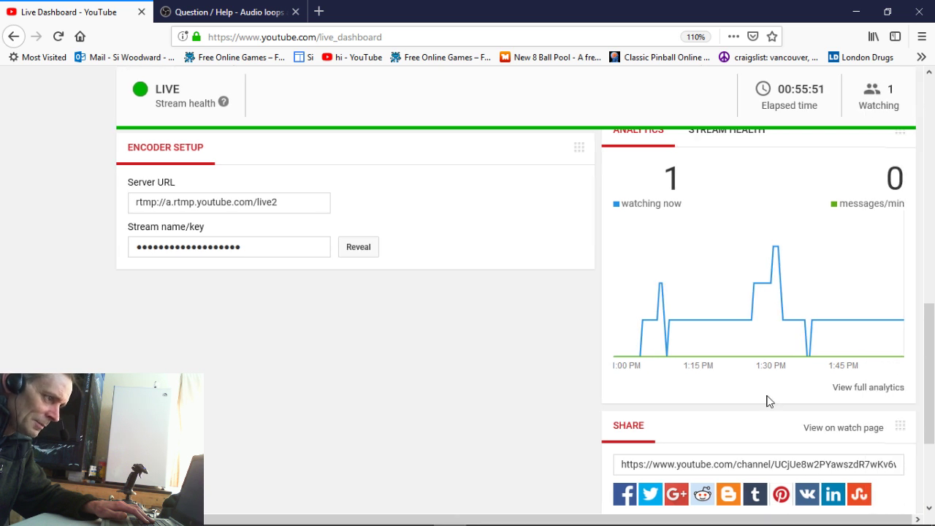
mouse_move(722, 329)
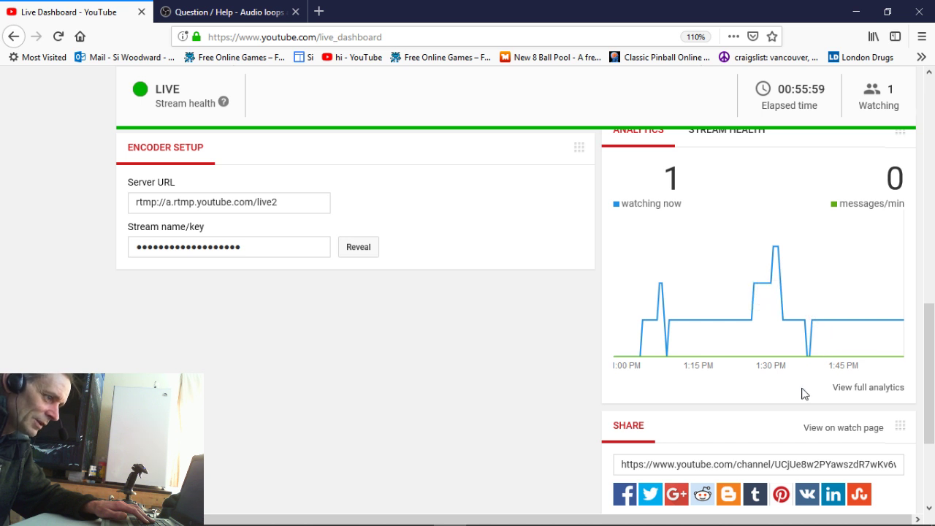
mouse_move(468, 523)
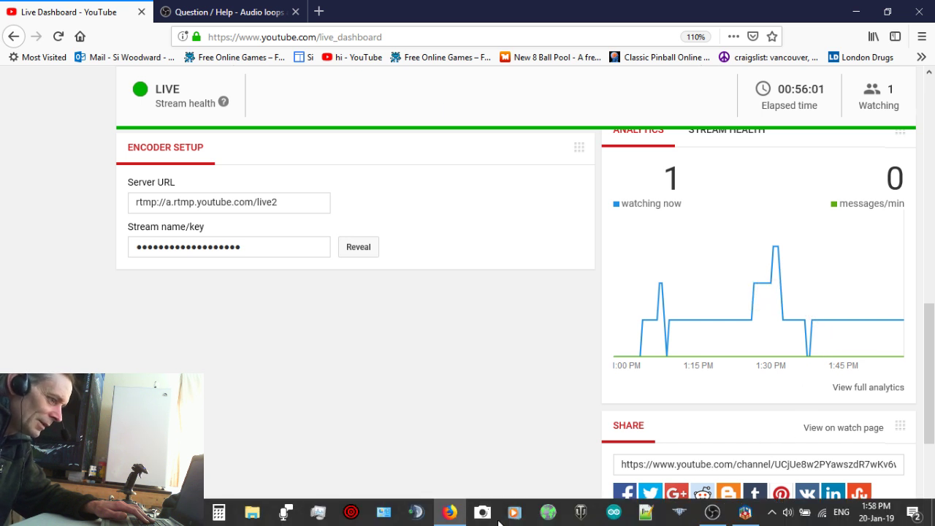
click(746, 514)
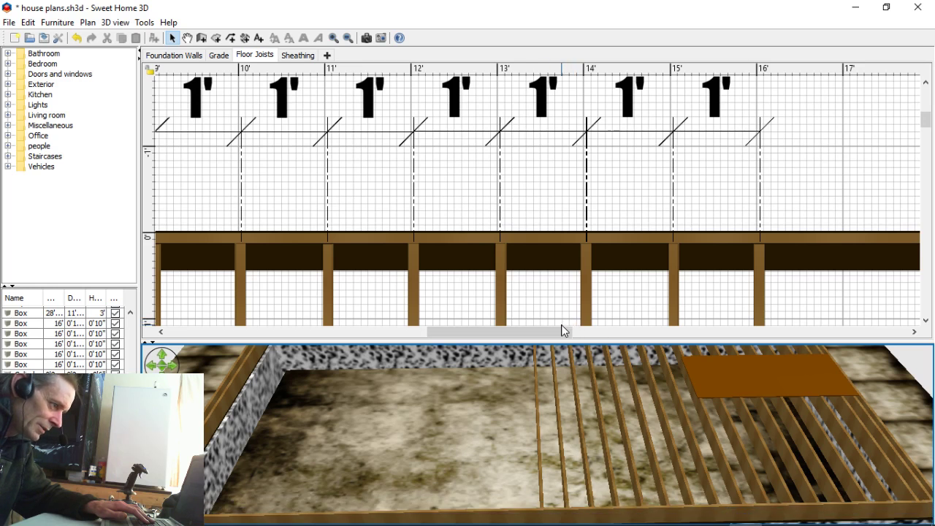
Step: Duplicate the sixteen 1' dimension lines and move the copies east so the row continues from the 16' mark
drag(564, 334, 392, 319)
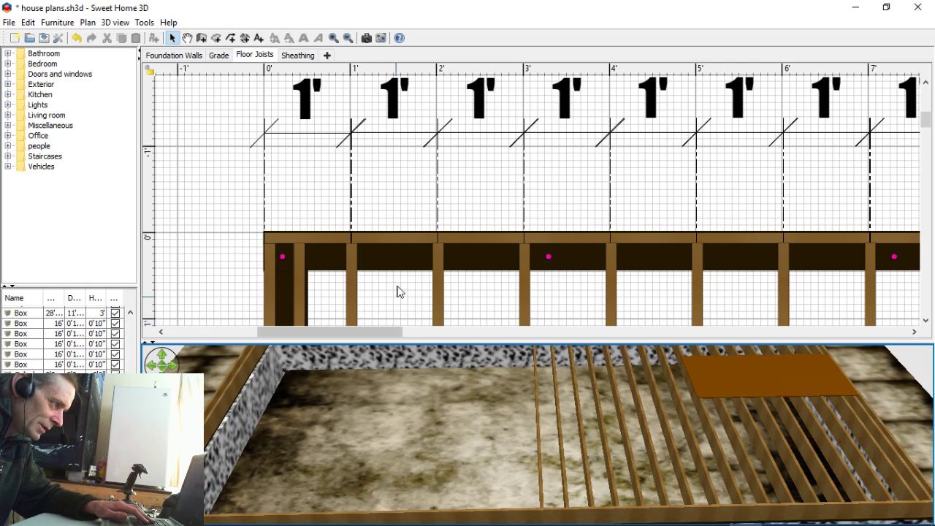
drag(249, 158, 823, 175)
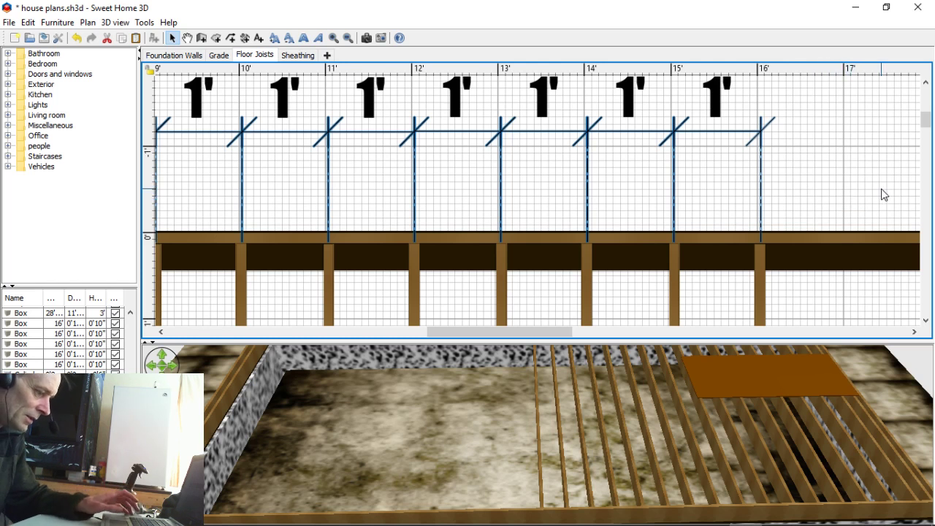
key(ctrl+v)
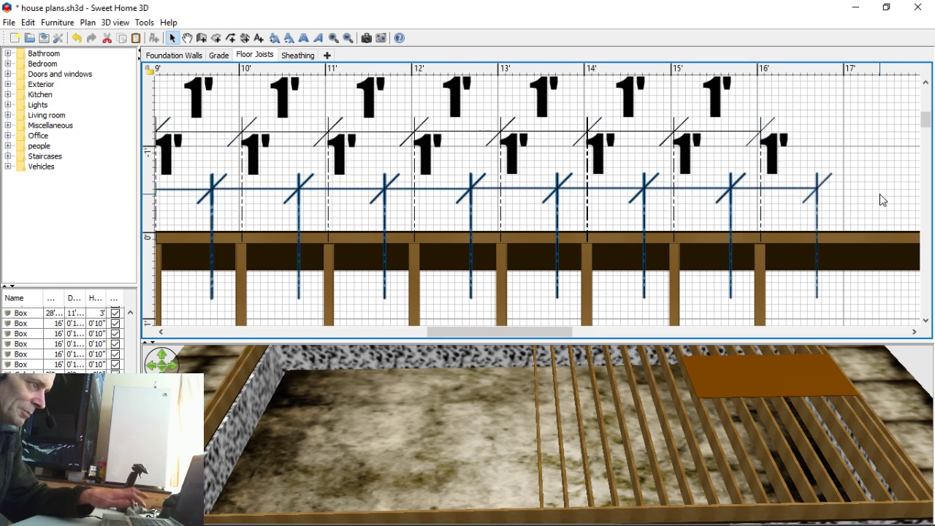
drag(494, 334, 319, 332)
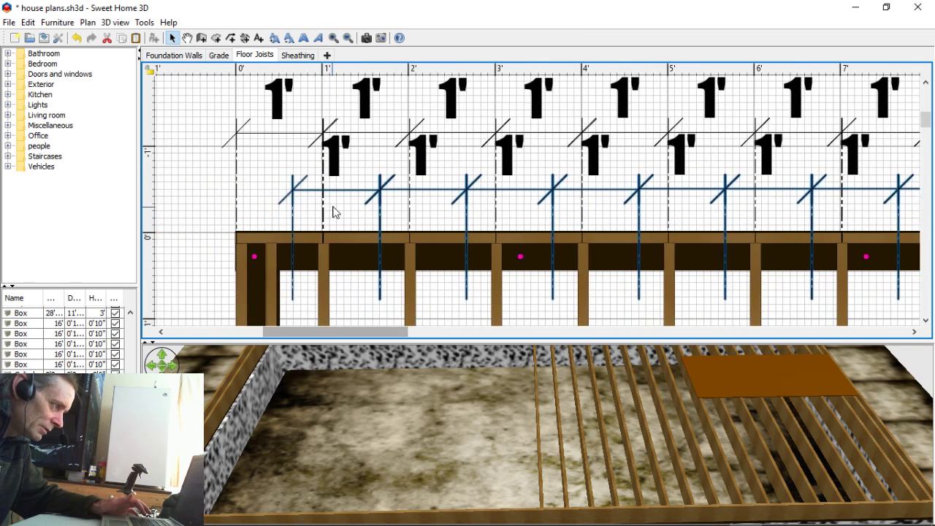
drag(350, 191, 623, 132)
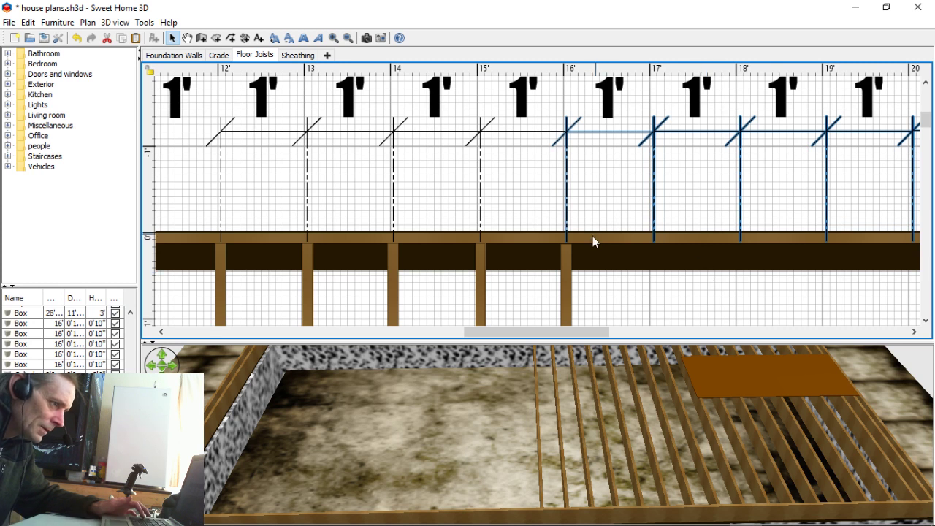
Step: Duplicate the sixteen joists between the 1' and 16' marks and align the copies with the marks from 17' eastward
drag(571, 337, 358, 387)
drag(374, 300, 703, 305)
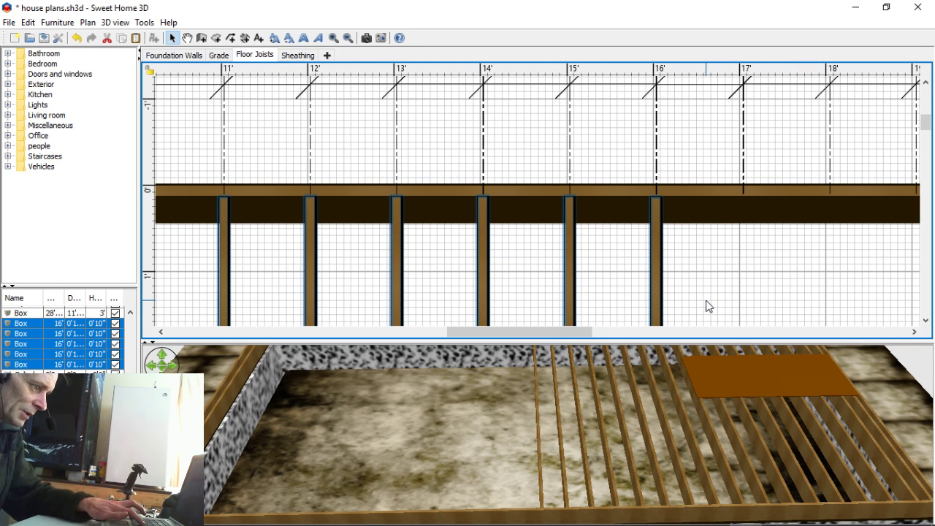
key(ctrl+c)
key(ctrl+v)
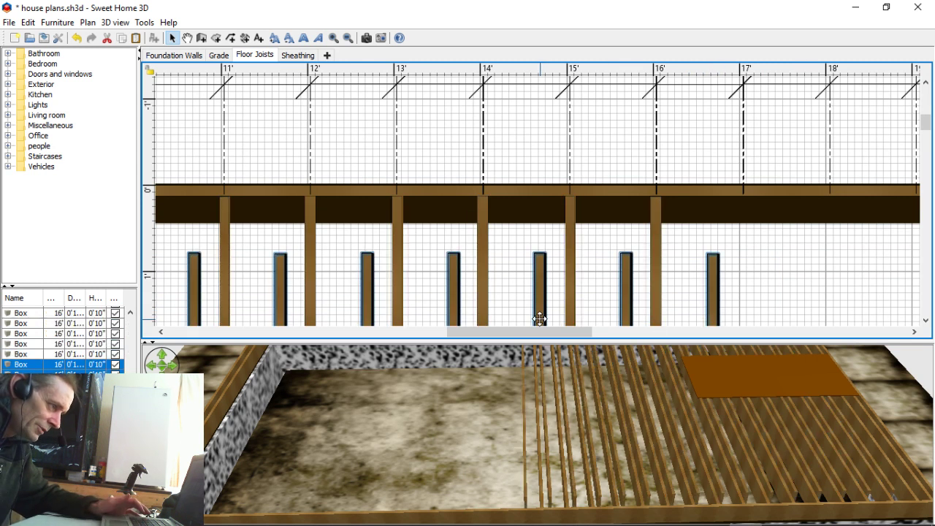
drag(548, 336, 366, 341)
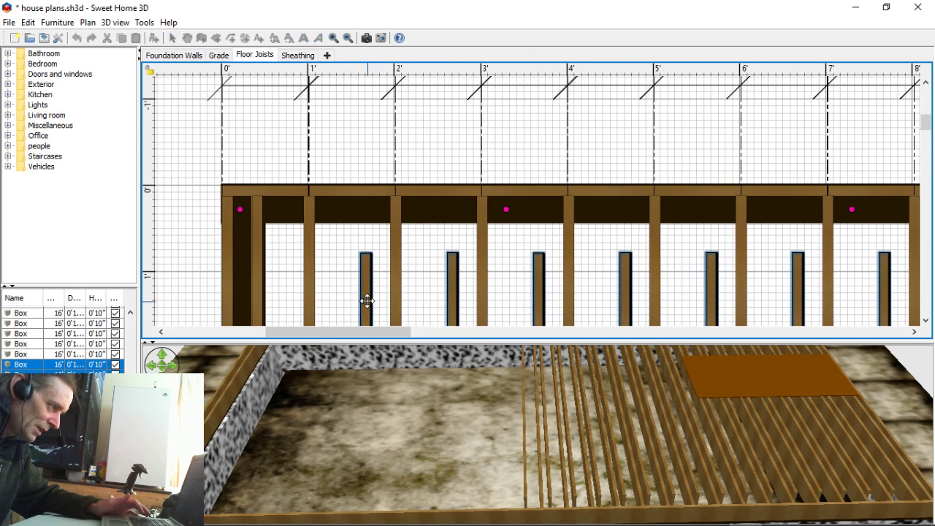
drag(367, 301, 606, 247)
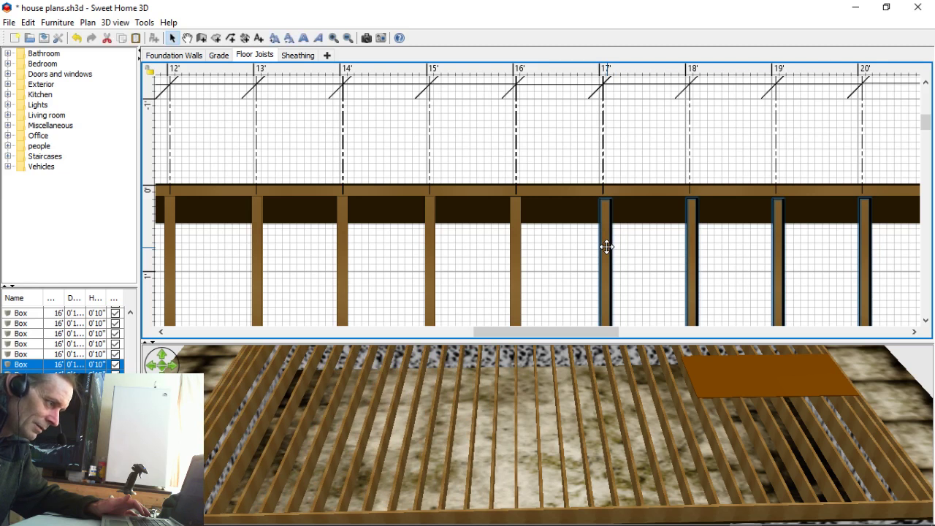
key(Left)
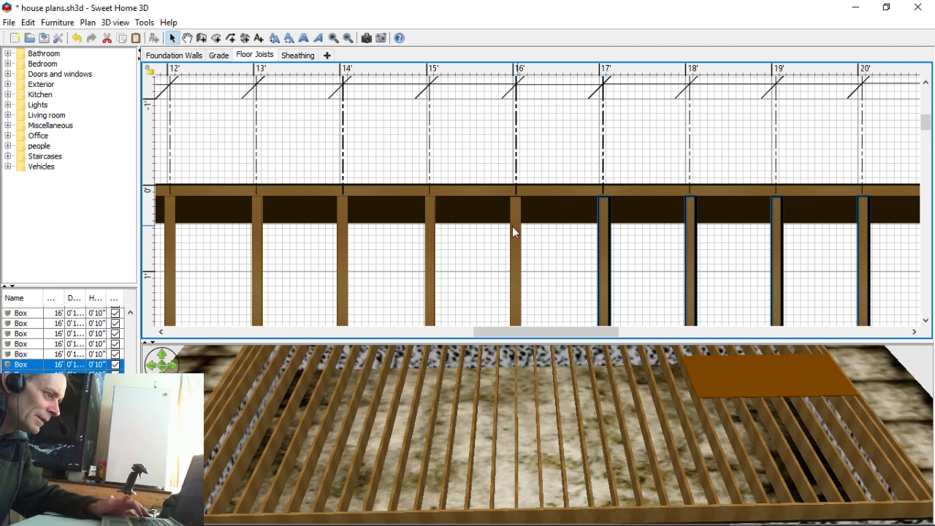
Step: Delete the surplus copied joist outside the frame's east end at the 32' mark
drag(535, 335, 788, 316)
click(733, 241)
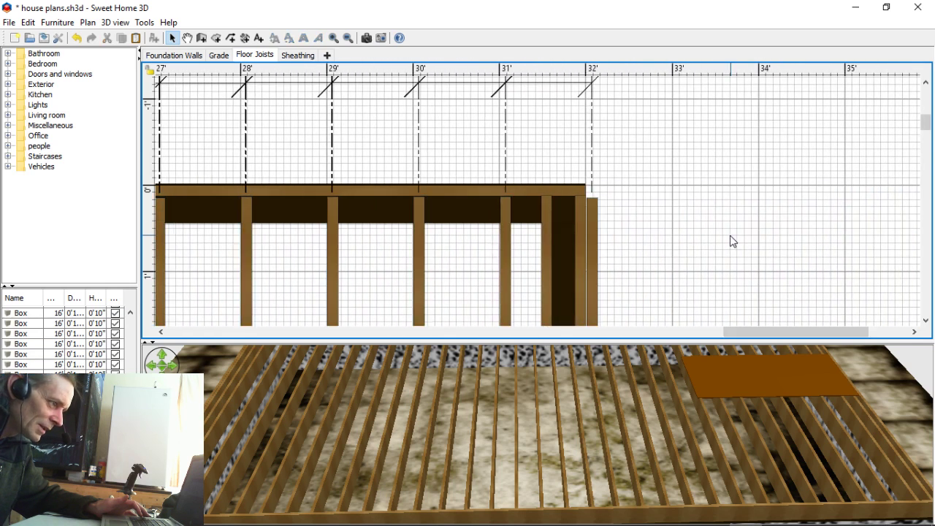
click(593, 260)
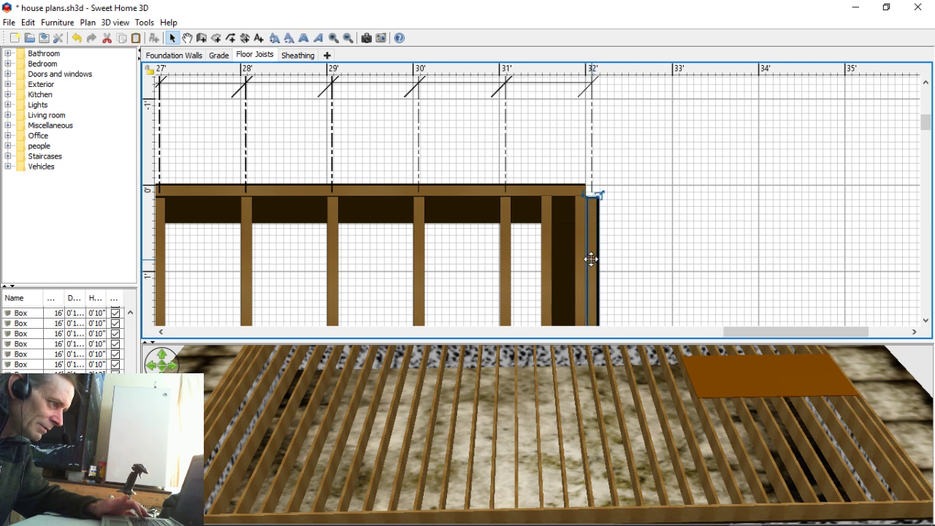
key(Delete)
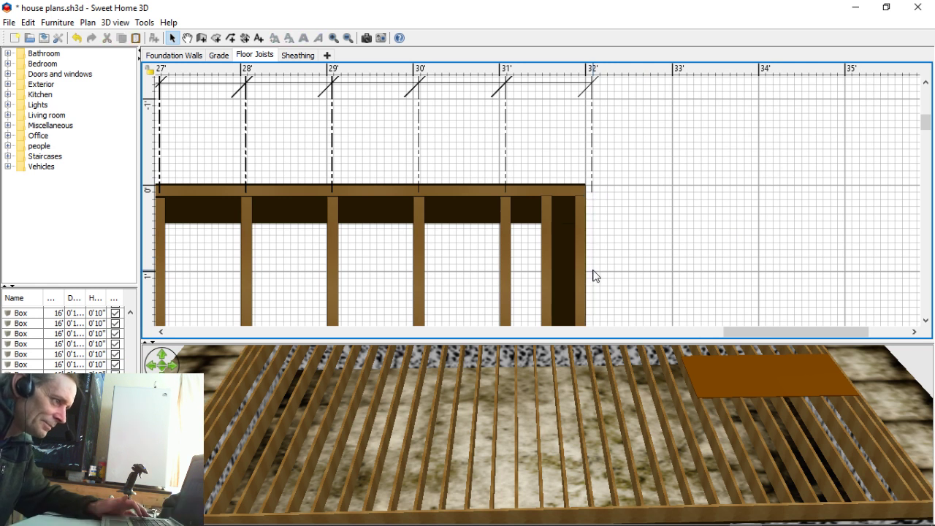
Step: Move the plywood sheet north to the floor frame's northwest corner at the 0' marks
scroll(605, 264, up, 2)
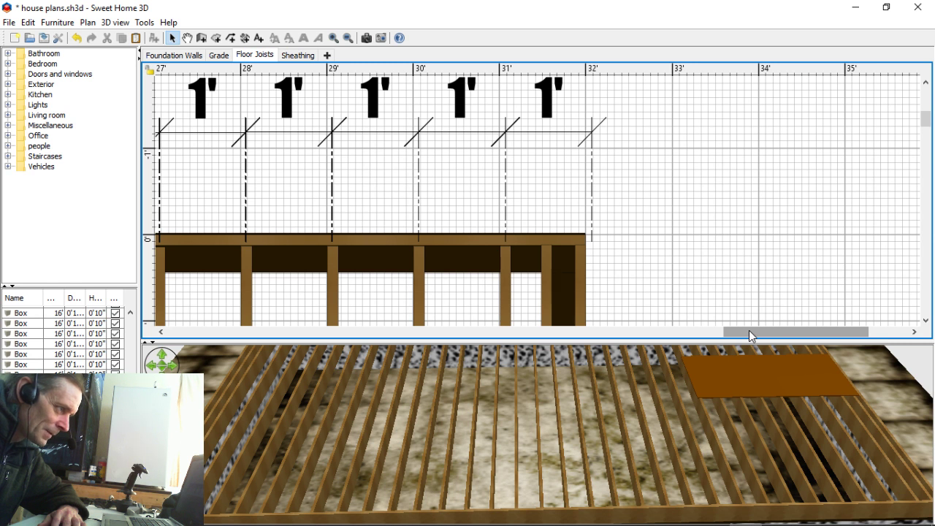
drag(749, 330, 721, 368)
scroll(814, 159, down, 3)
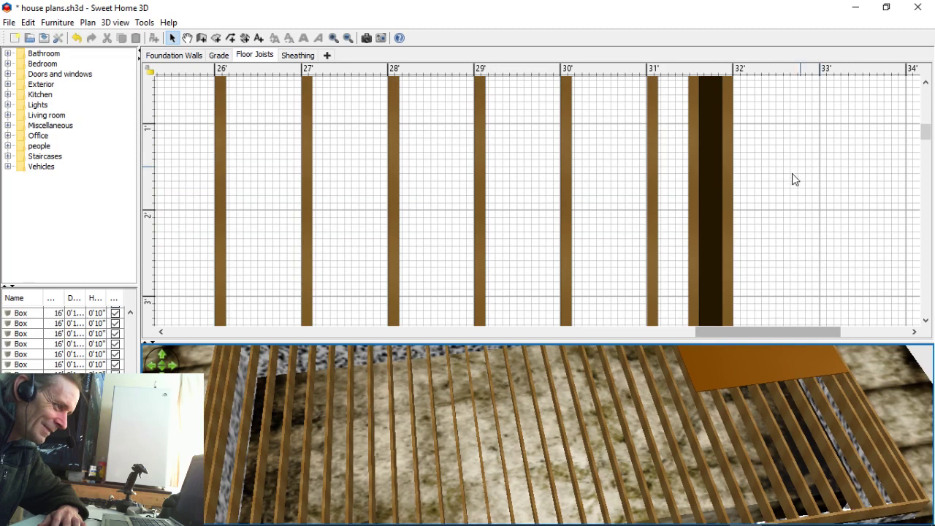
drag(751, 331, 287, 400)
scroll(448, 271, down, 3)
scroll(460, 234, up, 6)
scroll(490, 134, down, 6)
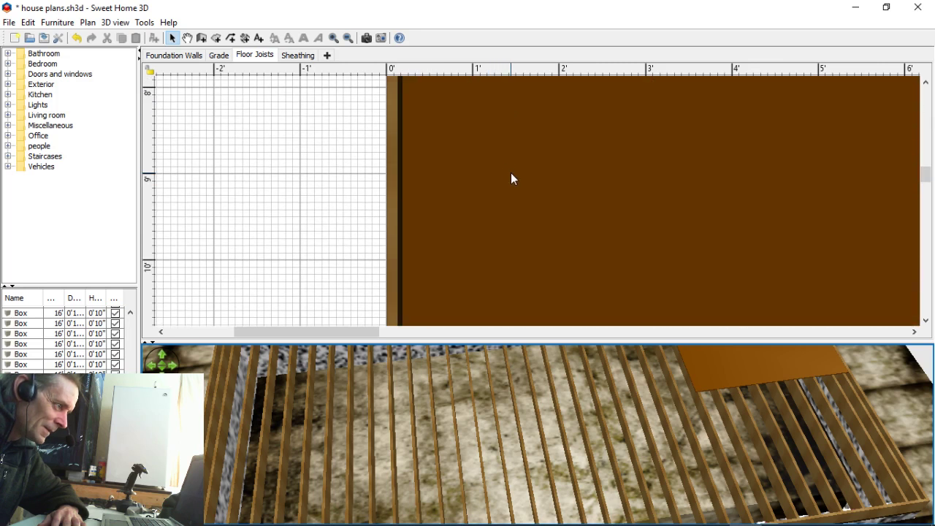
scroll(516, 178, up, 2)
drag(525, 226, 514, 259)
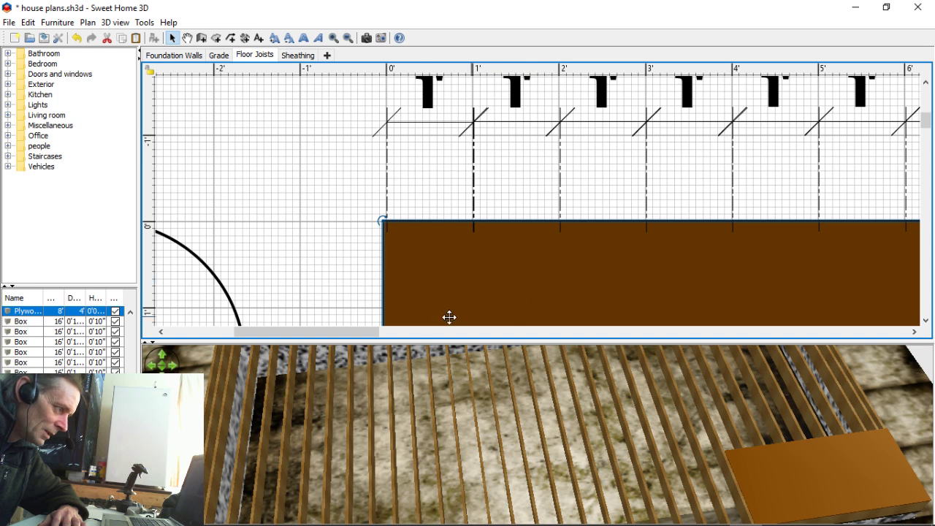
Step: Nudge the plywood sheet west and north, and slightly back south, to fit its corner flush with the frame's northwest corner
mouse_move(374, 333)
mouse_down()
mouse_move(472, 338)
mouse_move(372, 333)
mouse_up()
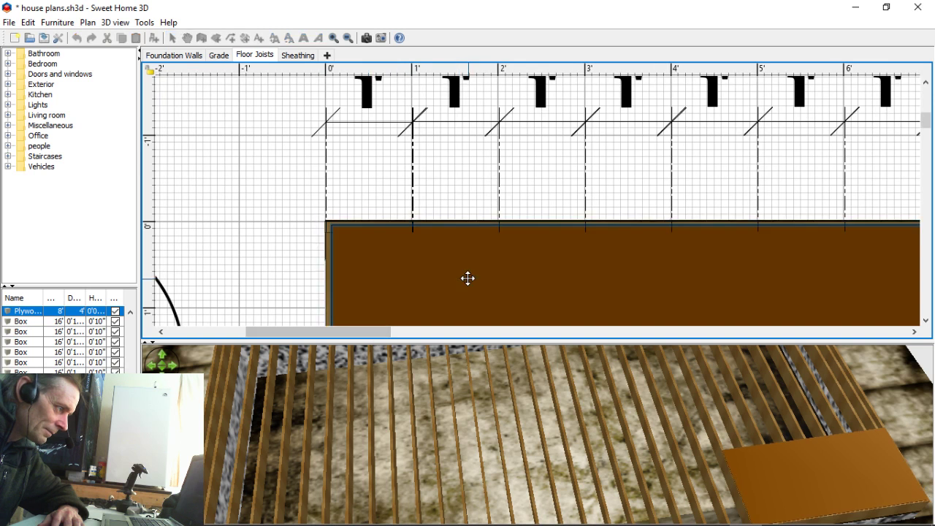
key(Left)
key(Left)
key(Left)
key(Left)
key(Left)
key(Left)
key(Up)
key(Up)
key(Up)
key(Down)
drag(379, 337, 489, 344)
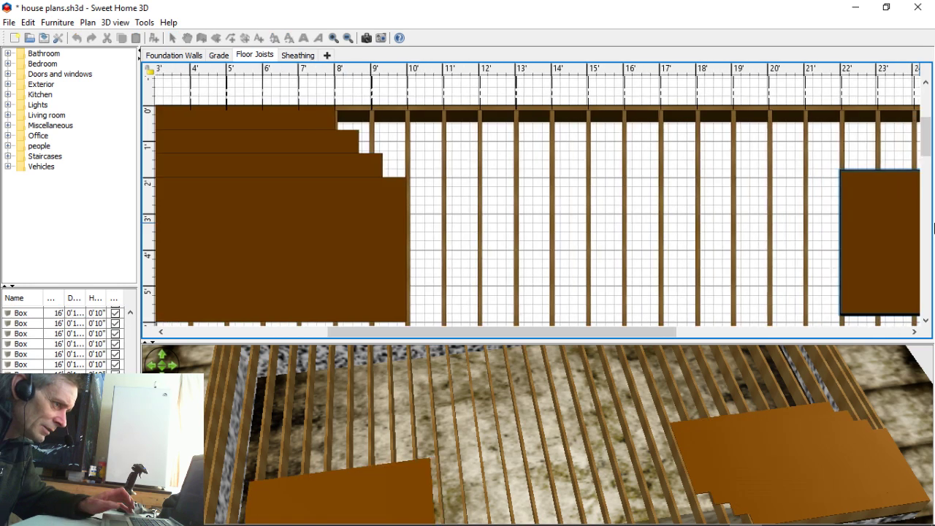
Step: Move two spare plywood sheets from the stack near the 8' mark over to the joists beyond the 22' mark
click(189, 274)
drag(189, 275, 898, 288)
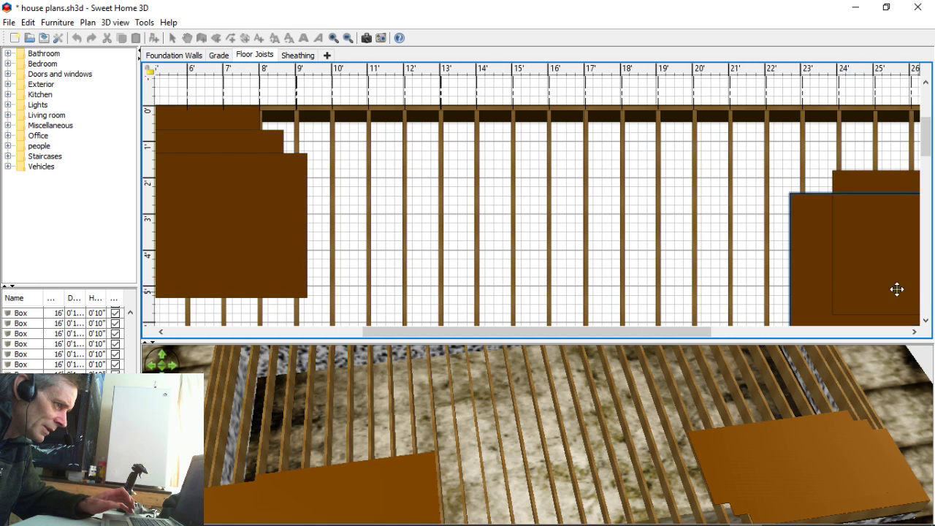
drag(278, 253, 912, 261)
Step: Position another stacked plywood sheet beside the first one near the 8' mark, aligned with the floor's upper edge
drag(284, 250, 519, 222)
ctrl+scroll(330, 216, up, 2)
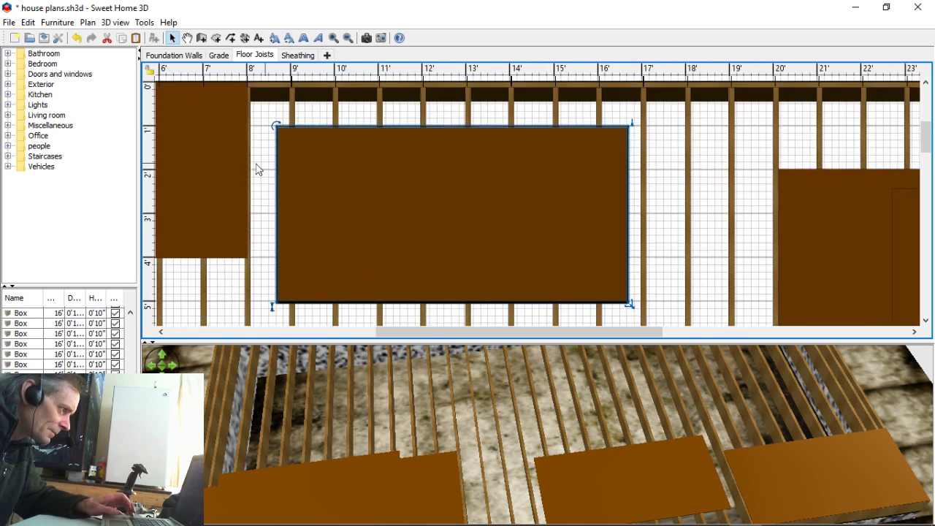
drag(409, 335, 358, 335)
scroll(356, 257, up, 2)
ctrl+scroll(357, 258, up, 4)
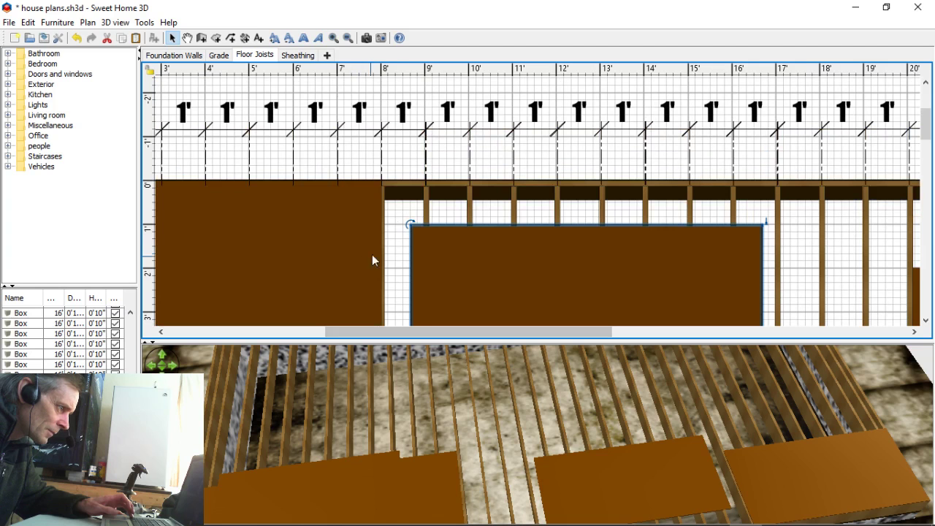
ctrl+scroll(361, 254, up, 1)
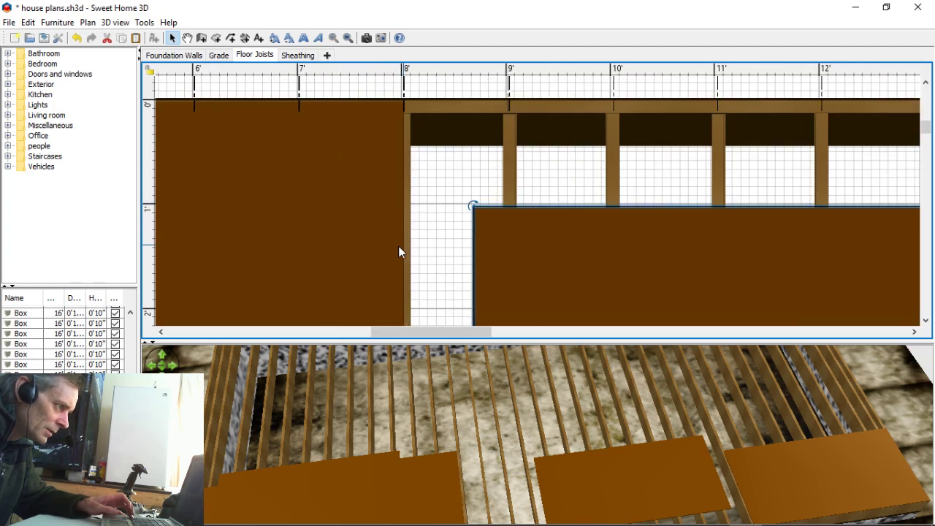
drag(501, 245, 454, 165)
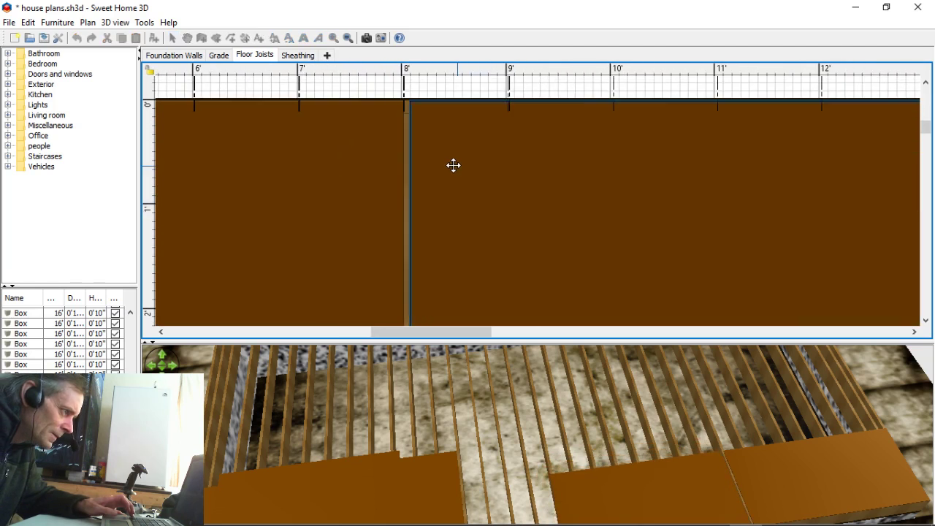
Step: Nudge the second plywood sheet left until it butts against the first sheet at the 8' mark
key(Left)
key(Left)
key(Left)
key(Left)
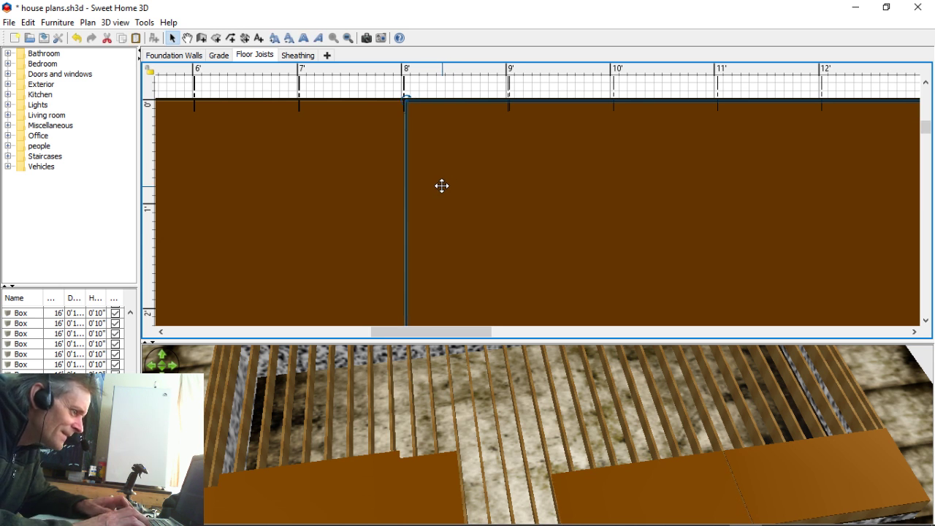
key(Left)
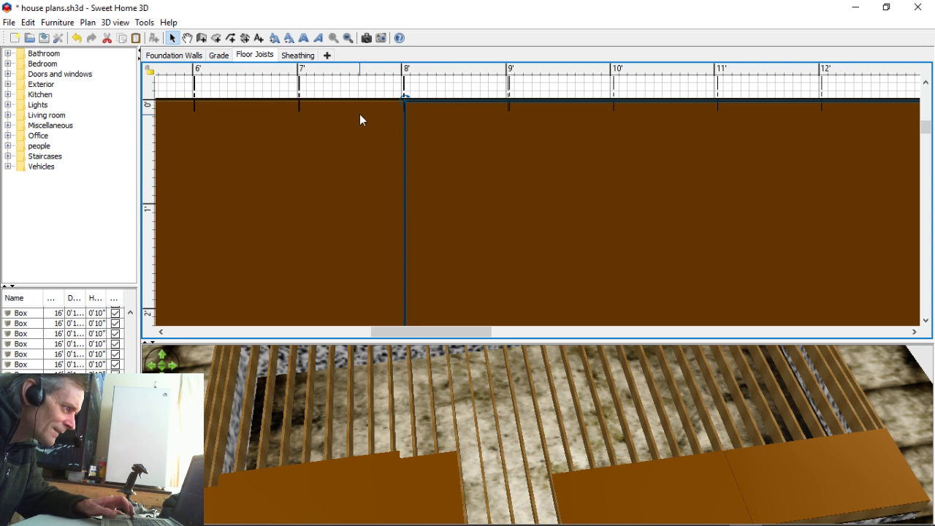
click(369, 88)
click(417, 152)
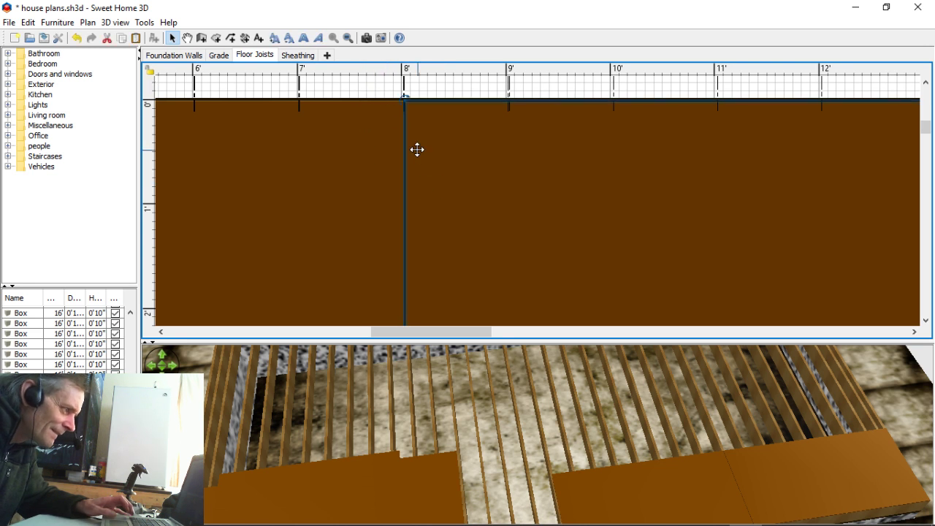
click(455, 87)
drag(425, 330, 449, 329)
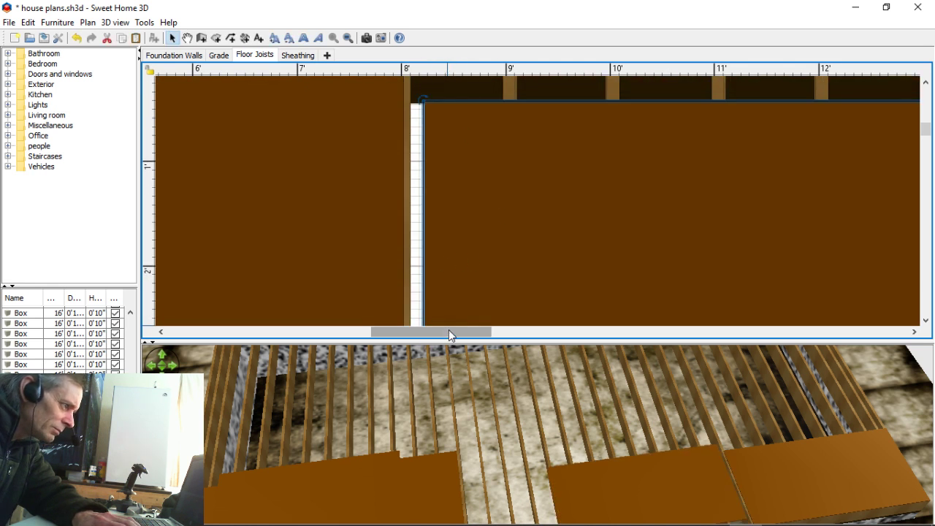
click(76, 38)
Step: Position a third plywood sheet against the second at the 16' mark, flush with the floor's upper edge
drag(393, 335, 514, 349)
drag(844, 300, 438, 108)
scroll(532, 297, up, 3)
drag(504, 296, 478, 274)
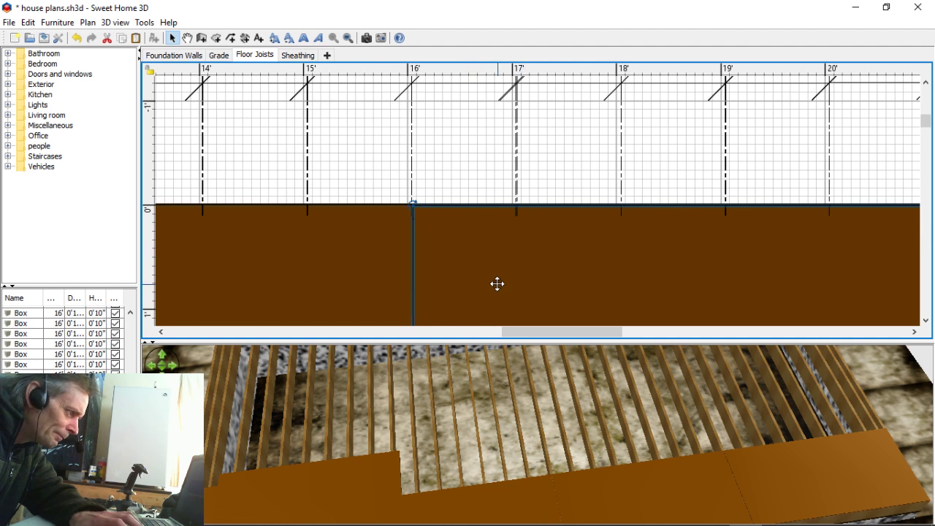
click(472, 146)
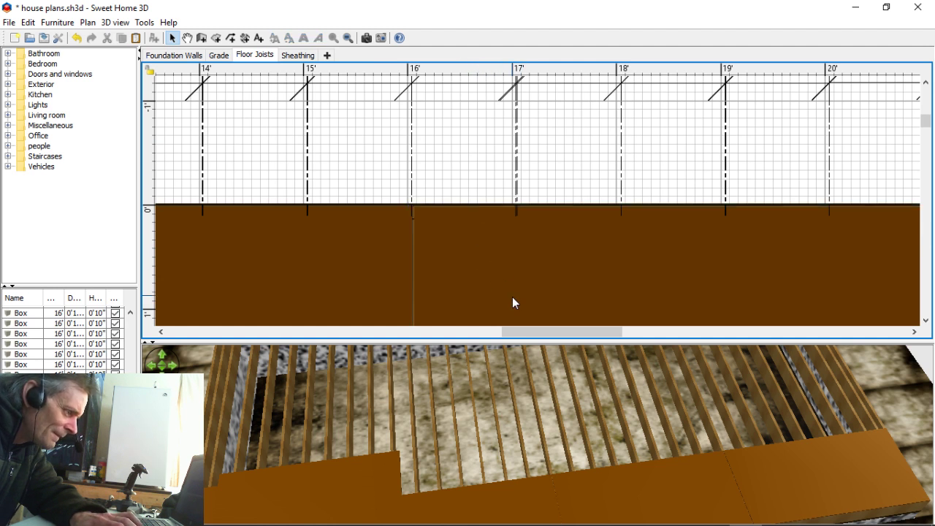
Step: Move a fourth plywood sheet up beside the third near the 24' mark, close to the floor's upper edge
drag(521, 333, 600, 345)
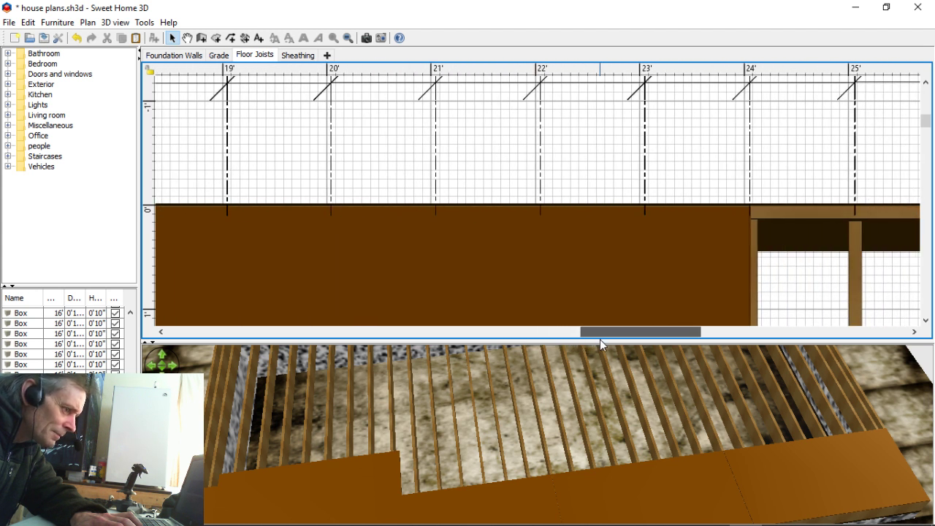
scroll(624, 271, down, 4)
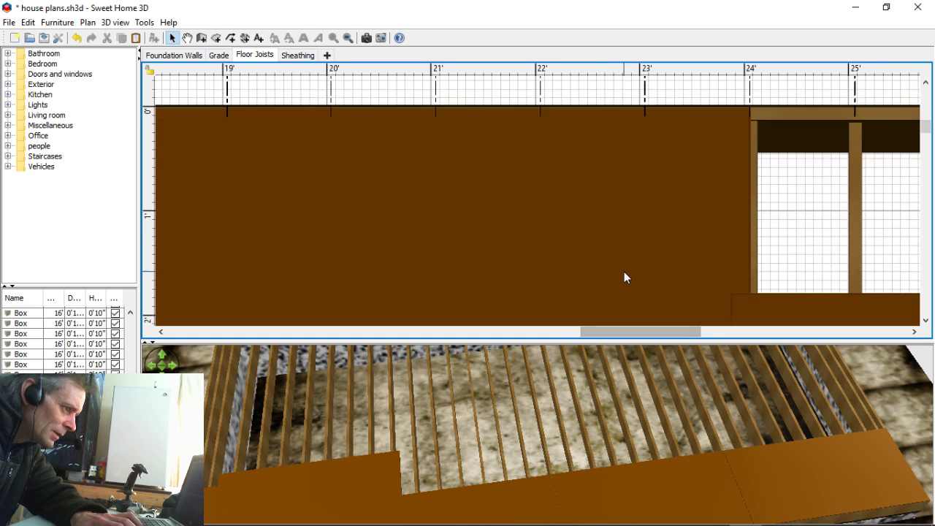
drag(767, 235, 767, 112)
scroll(750, 202, up, 3)
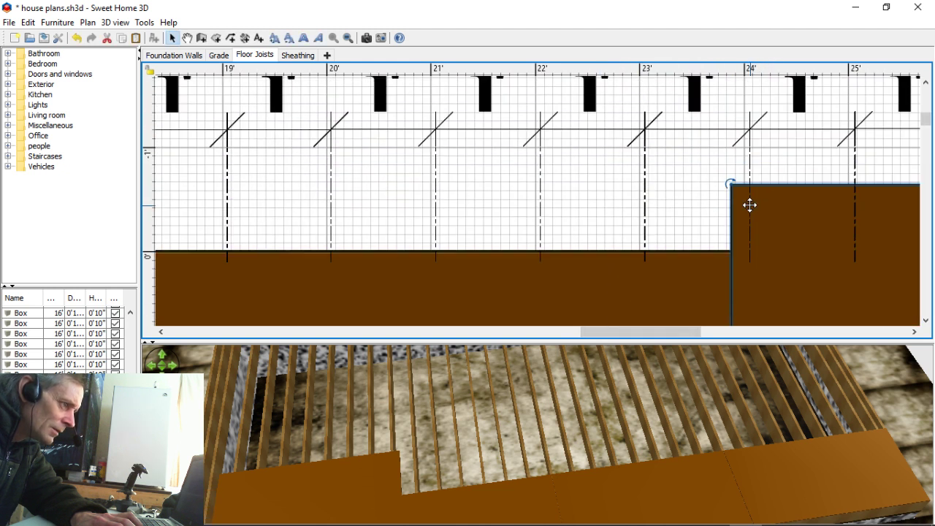
drag(797, 223, 824, 288)
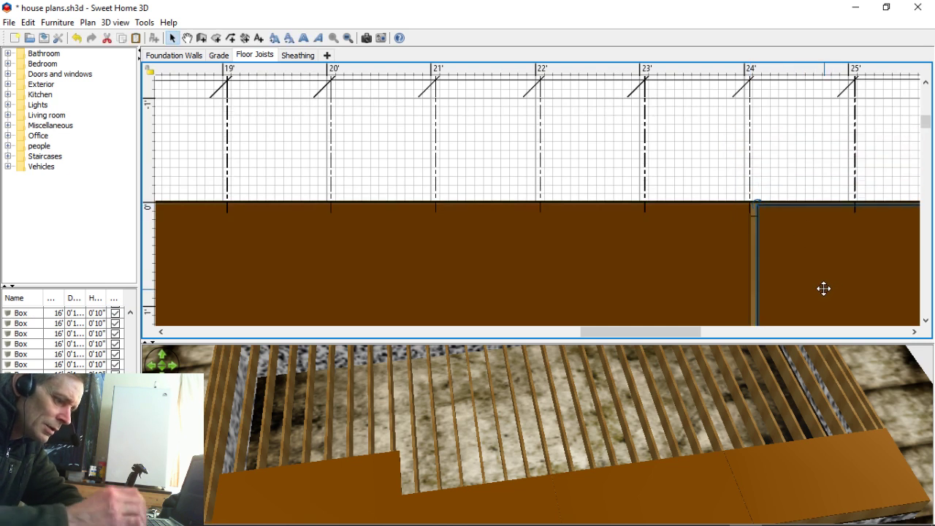
Step: Nudge the fourth plywood sheet up to the floor edge and left against the third sheet at the 24' mark
key(Up)
key(Up)
key(Up)
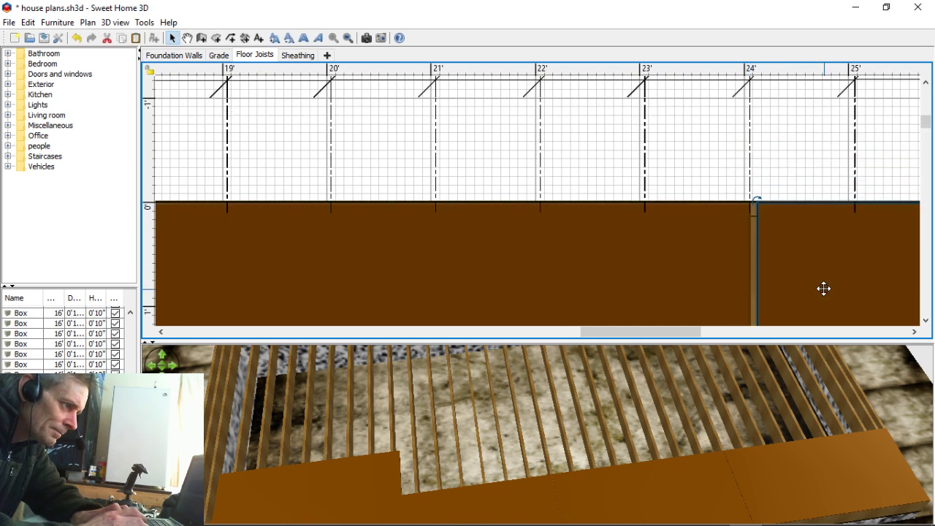
key(Left)
key(Left)
key(Left)
key(Left)
key(Left)
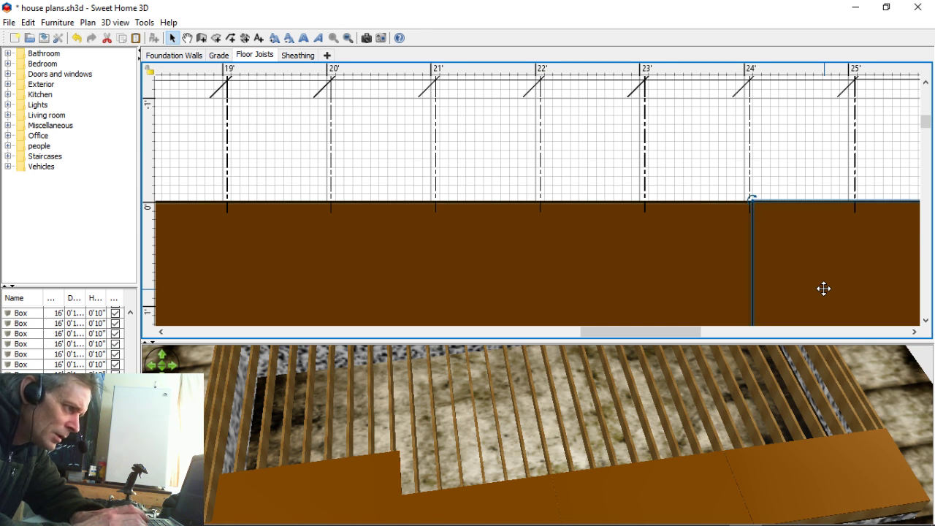
Step: Delete the surplus plywood sheet overlapping the lower edge of the third and fourth sheets
click(533, 261)
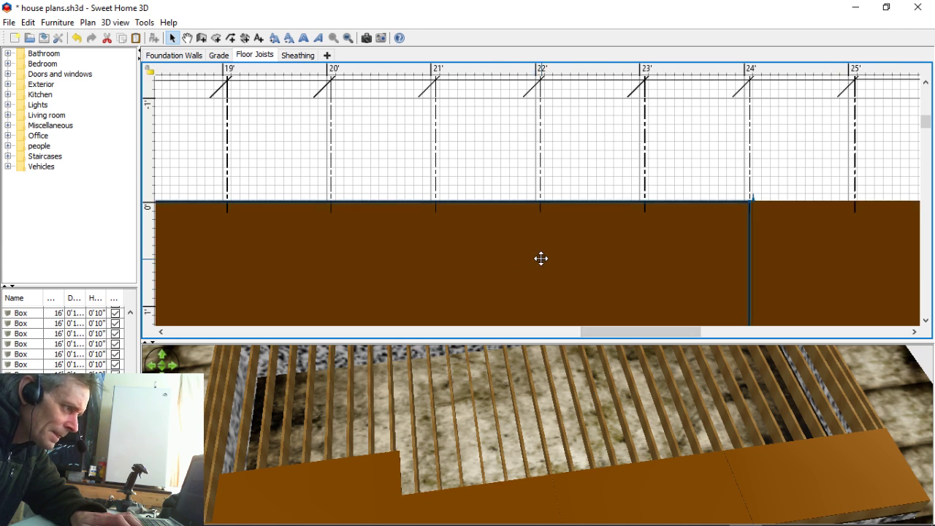
scroll(548, 414, down, 3)
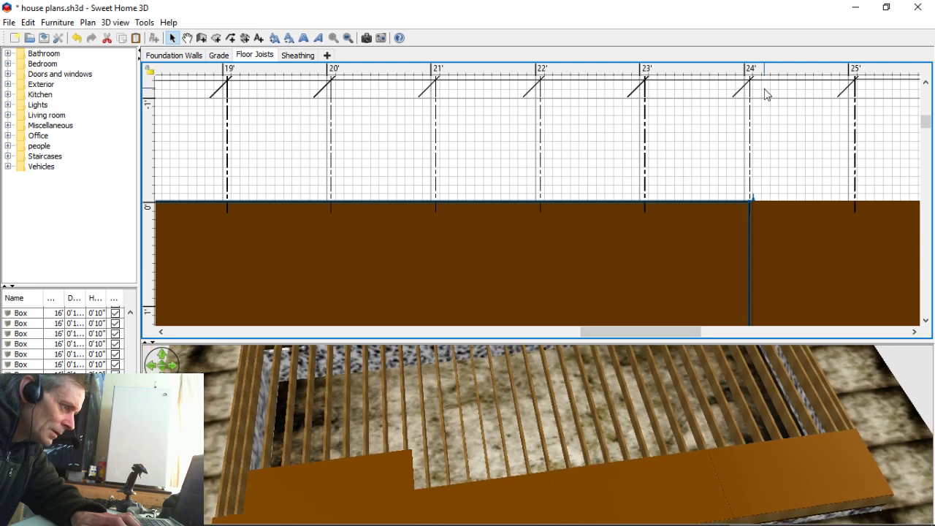
scroll(786, 172, down, 5)
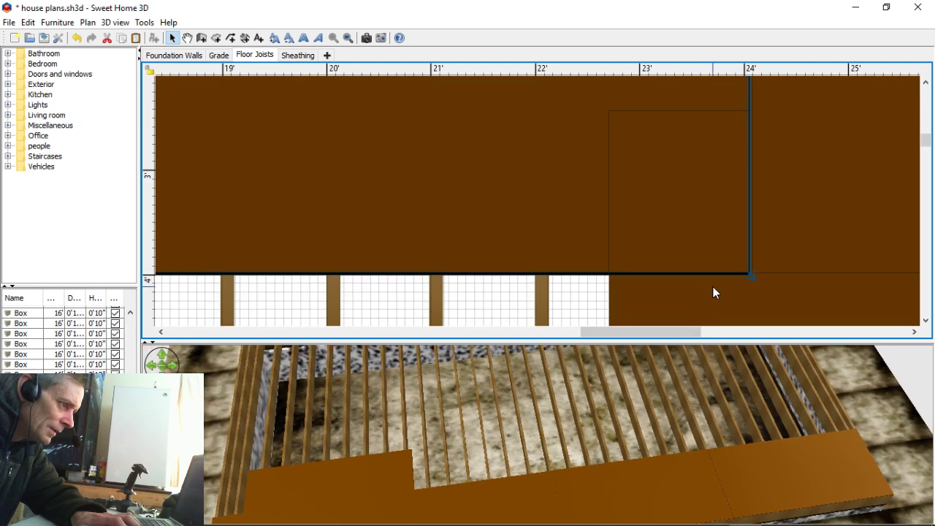
scroll(714, 293, down, 1)
key(Delete)
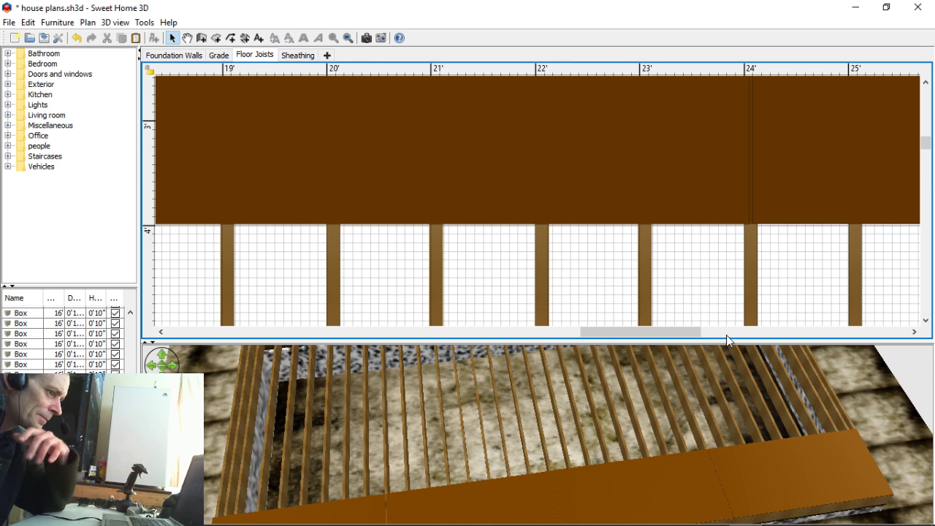
Step: Examine the floor assembly from the side in 3D and the plywood's alignment with the joists at the 32' end
drag(494, 413, 553, 212)
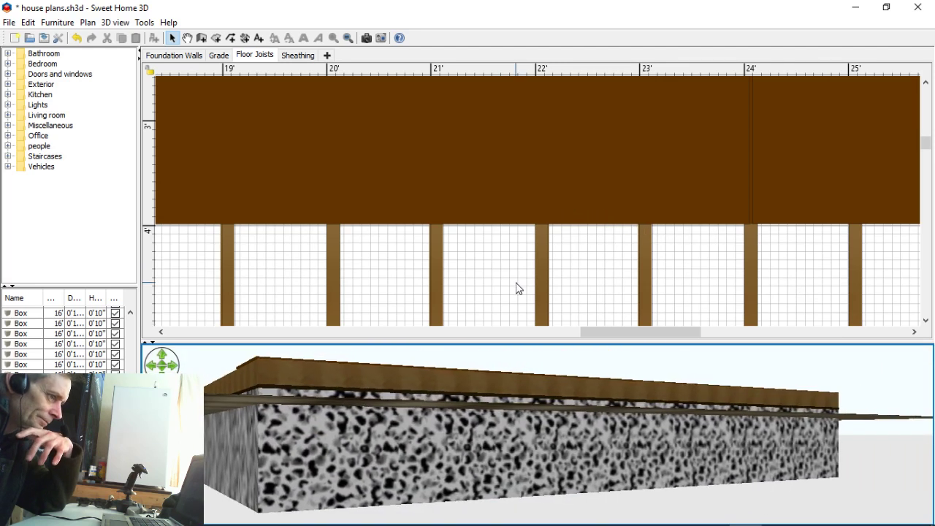
click(645, 324)
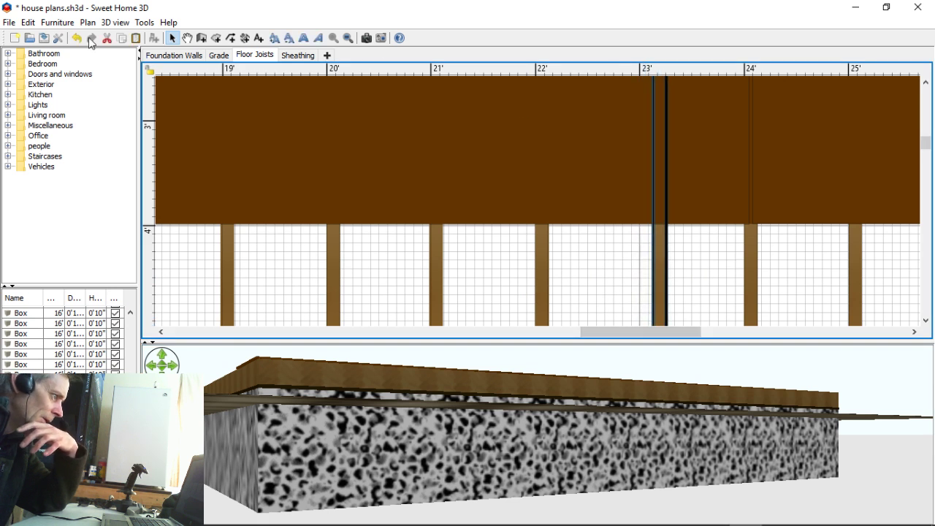
click(77, 38)
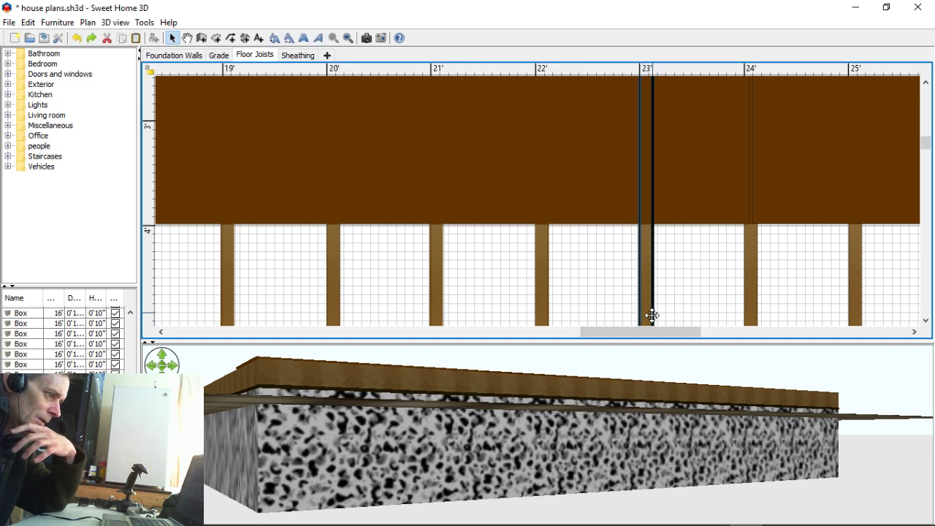
click(682, 321)
drag(674, 330, 794, 341)
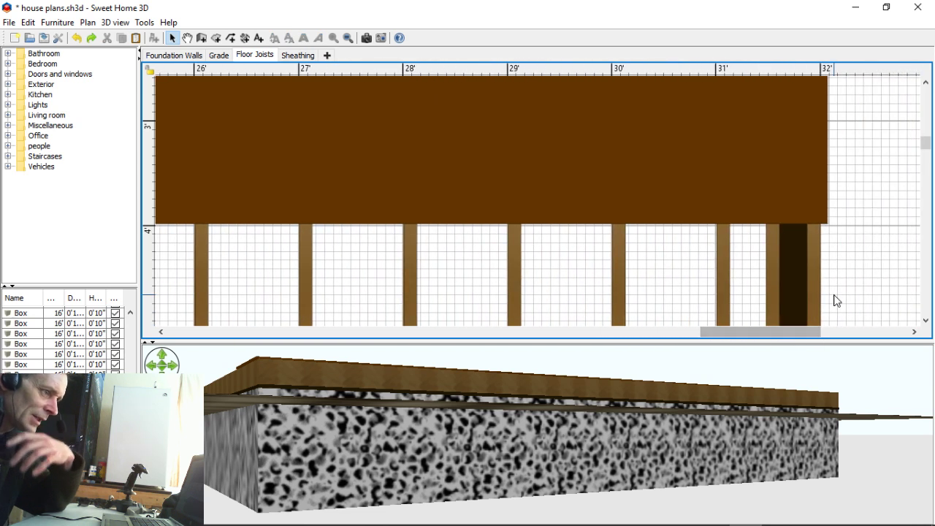
scroll(833, 299, up, 3)
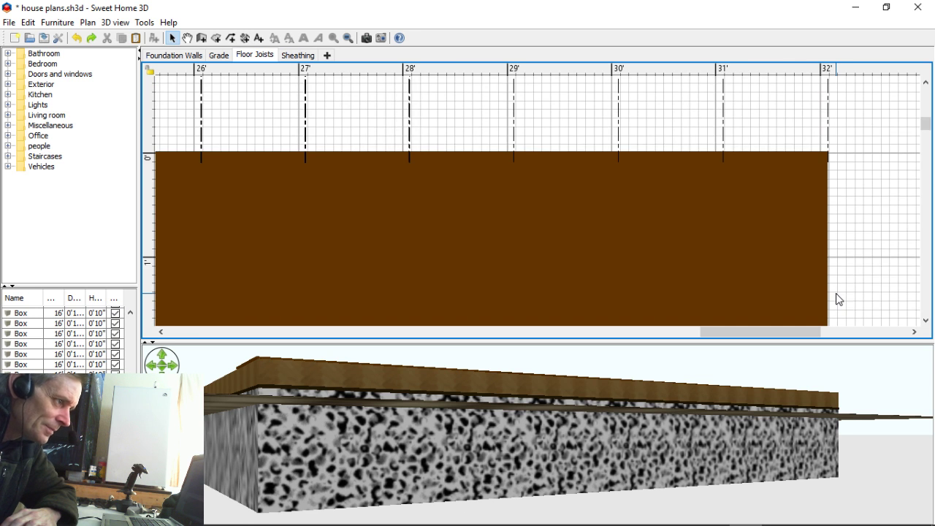
scroll(838, 299, down, 1)
scroll(838, 298, up, 3)
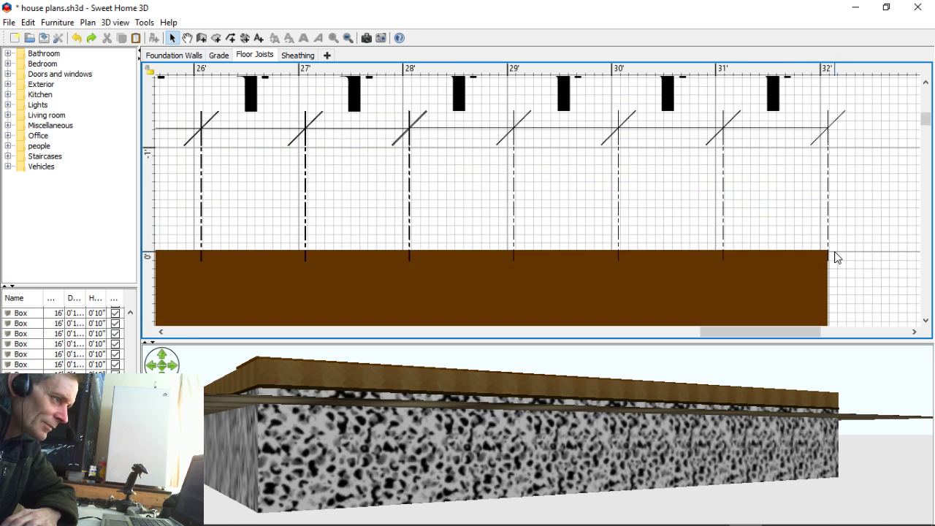
Step: Nudge the last 1' dimension line, between the 31' and 32' marks, slightly left
click(778, 131)
key(Left)
key(Left)
key(Left)
key(Left)
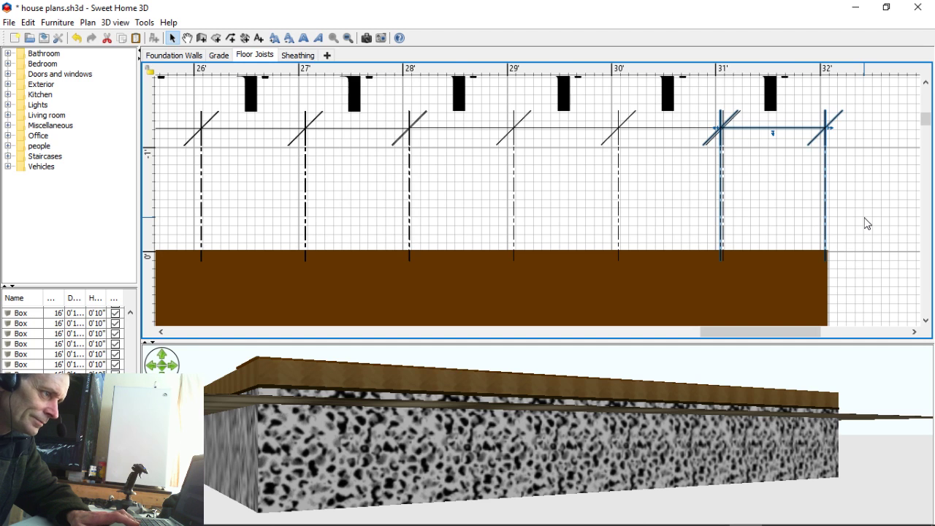
key(Right)
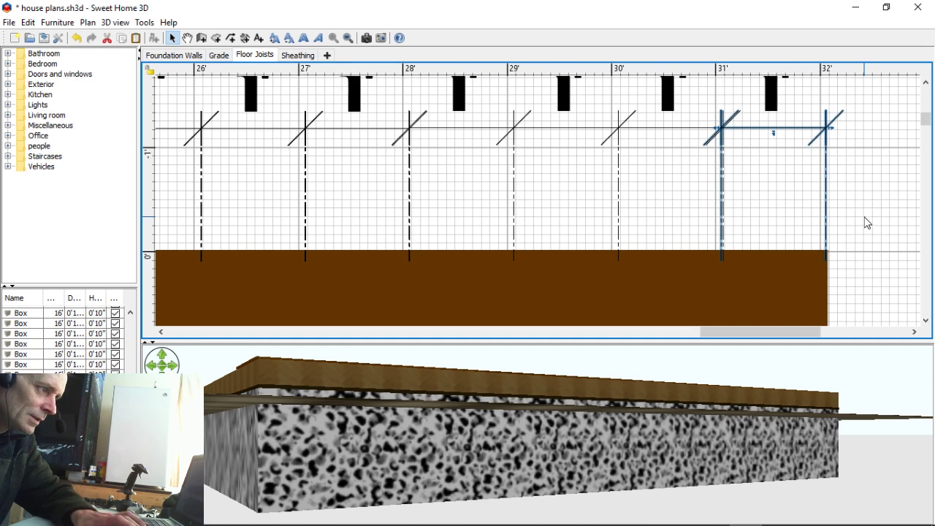
click(867, 222)
Step: Reduce the width of the last plywood sheet, at the 32' end, to 7'11"
scroll(864, 223, down, 5)
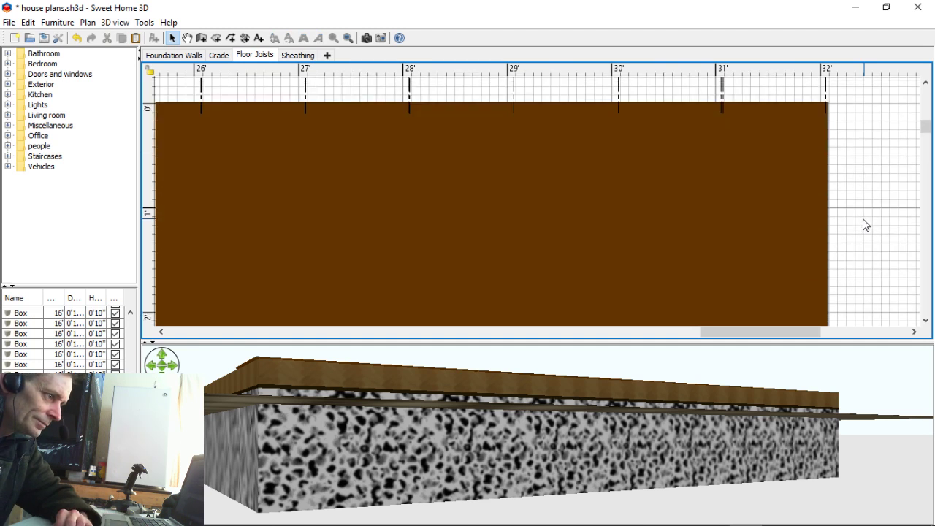
scroll(860, 219, down, 3)
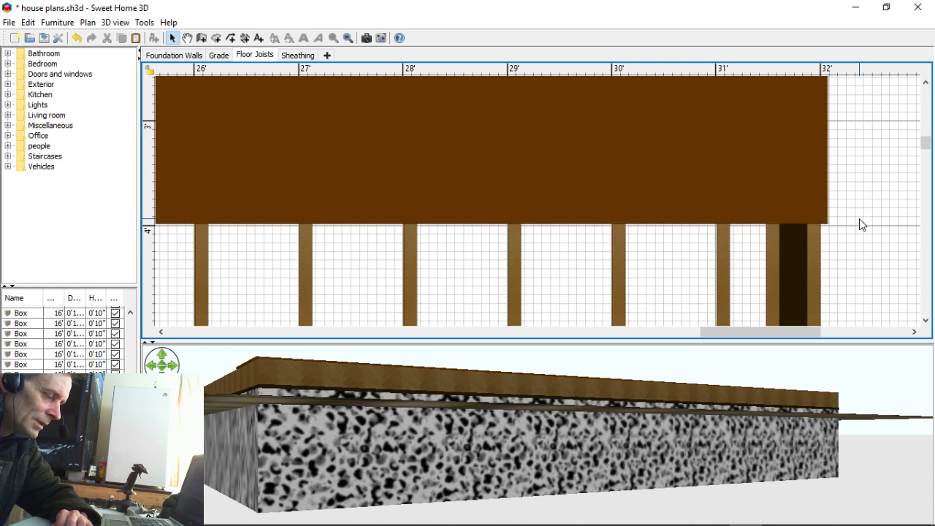
double_click(754, 174)
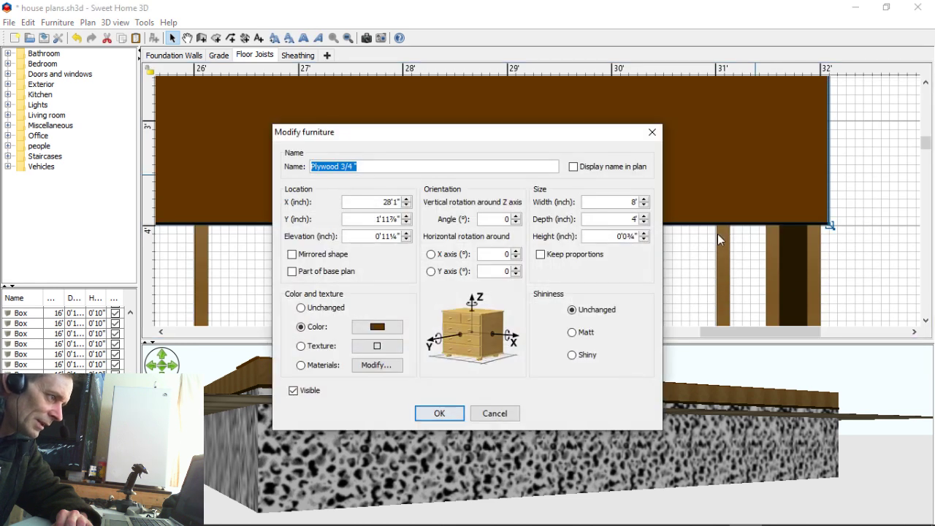
click(646, 206)
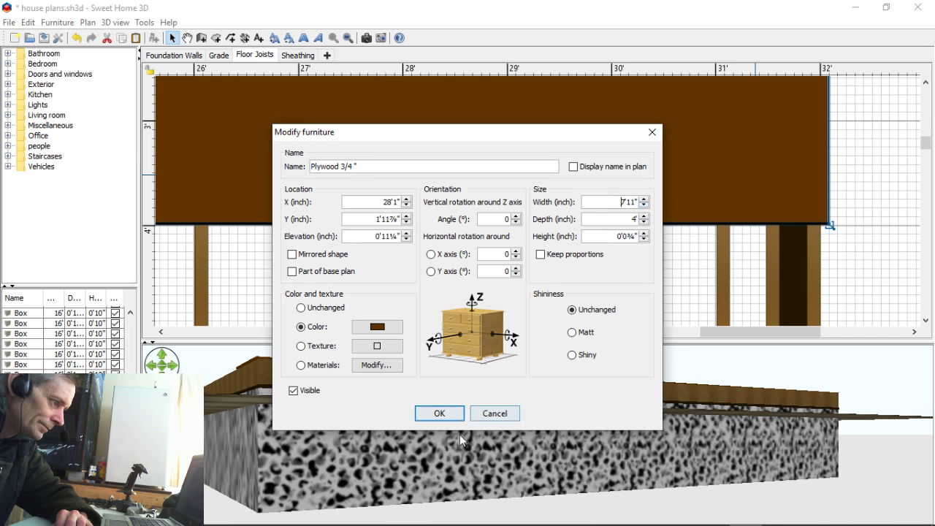
click(439, 414)
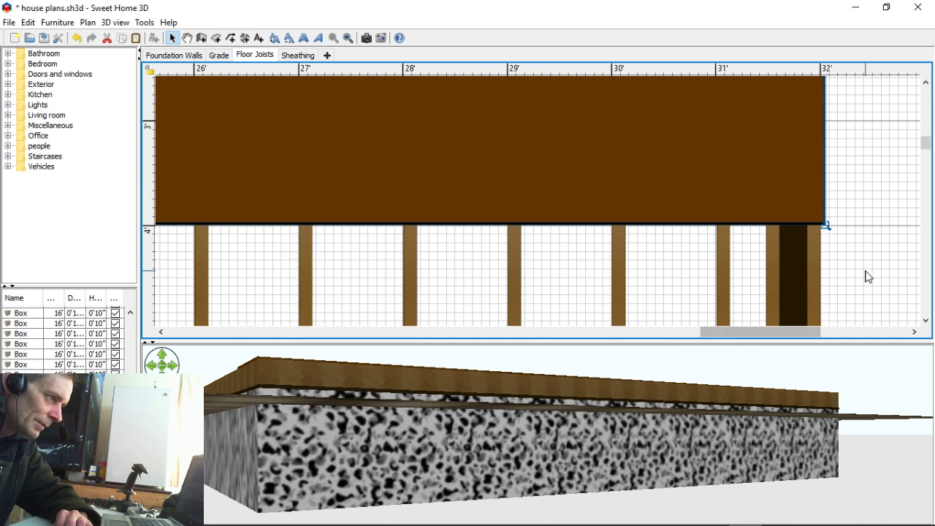
Step: Reduce the width of the last plywood sheet, at the 32' end, to 7'10½"
double_click(779, 211)
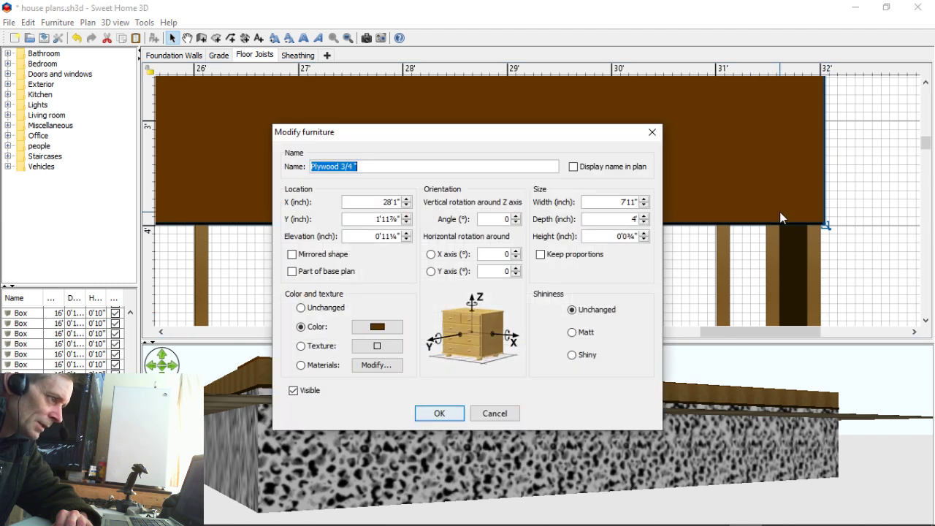
click(644, 206)
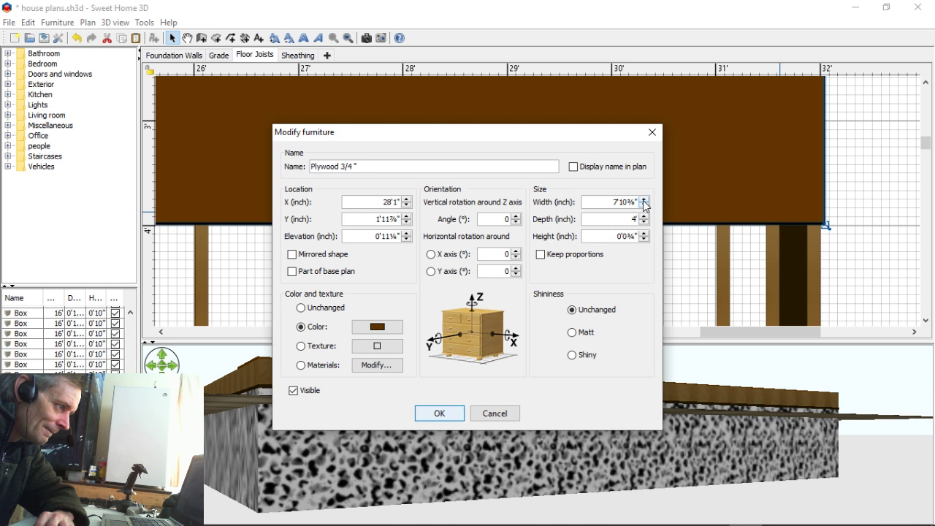
click(438, 414)
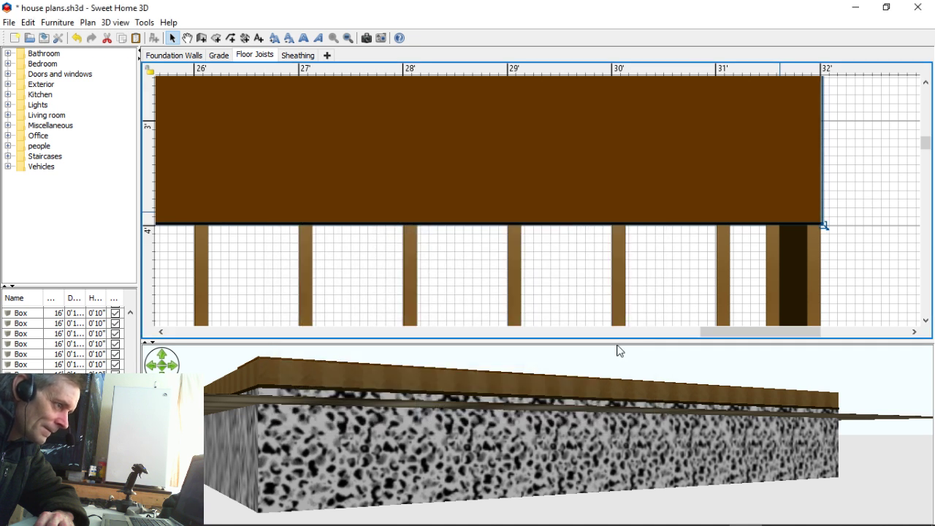
Step: Nudge the last 1' dimension line left until its end lines up with the 32' mark and the plywood edge
scroll(784, 307, up, 3)
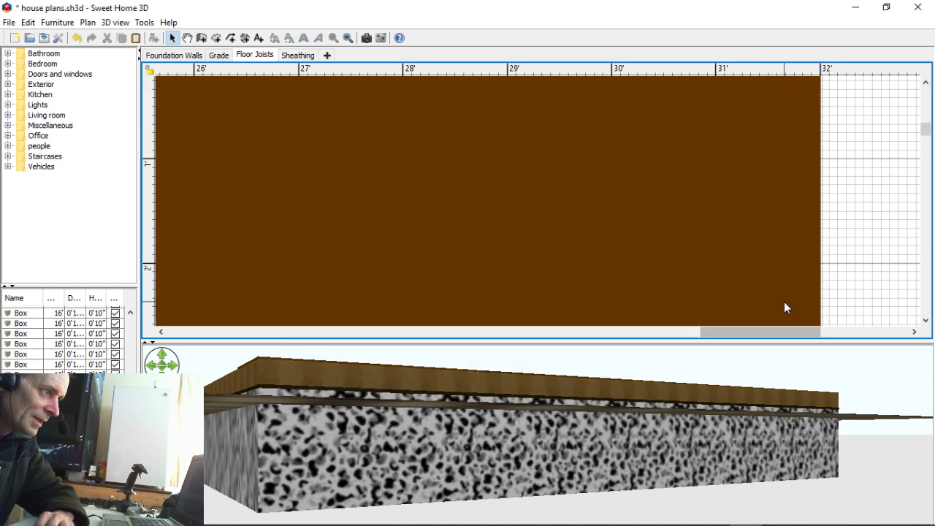
scroll(784, 307, down, 2)
scroll(789, 321, up, 5)
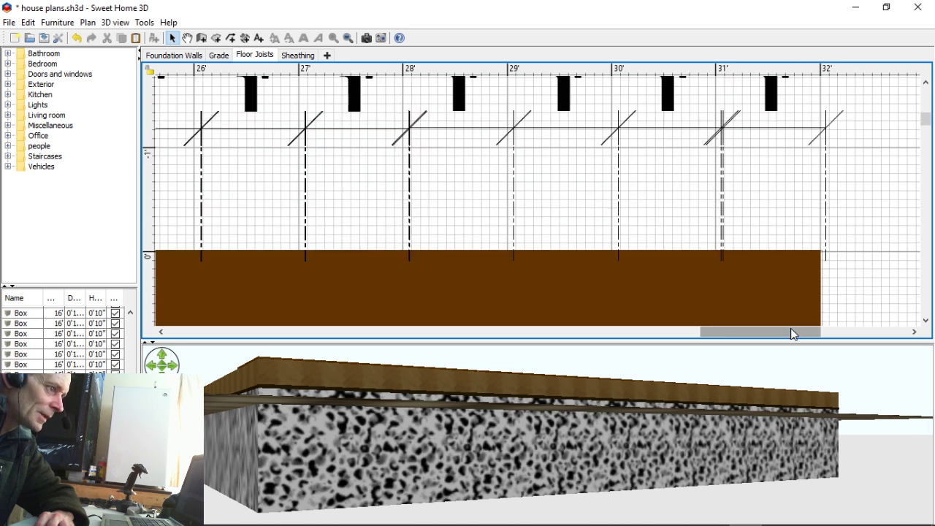
click(791, 175)
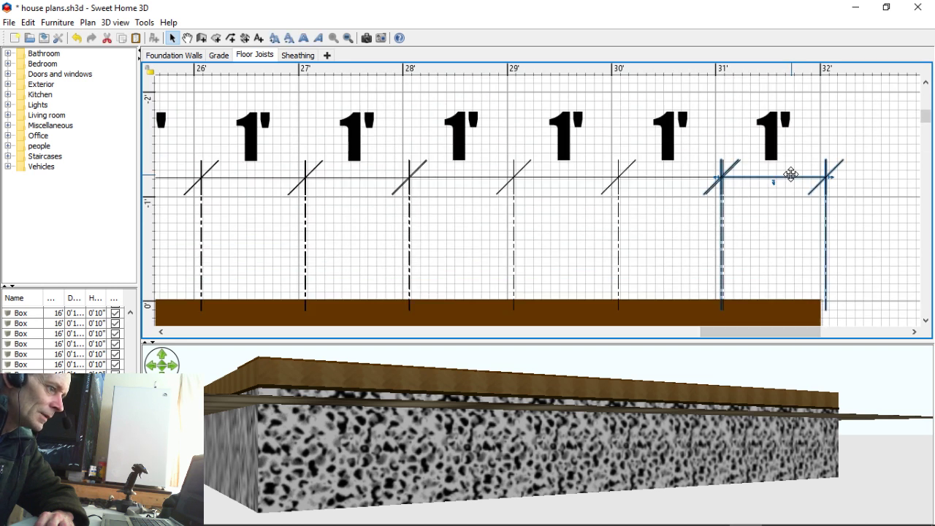
key(Left)
key(Left)
key(Left)
key(Left)
key(Left)
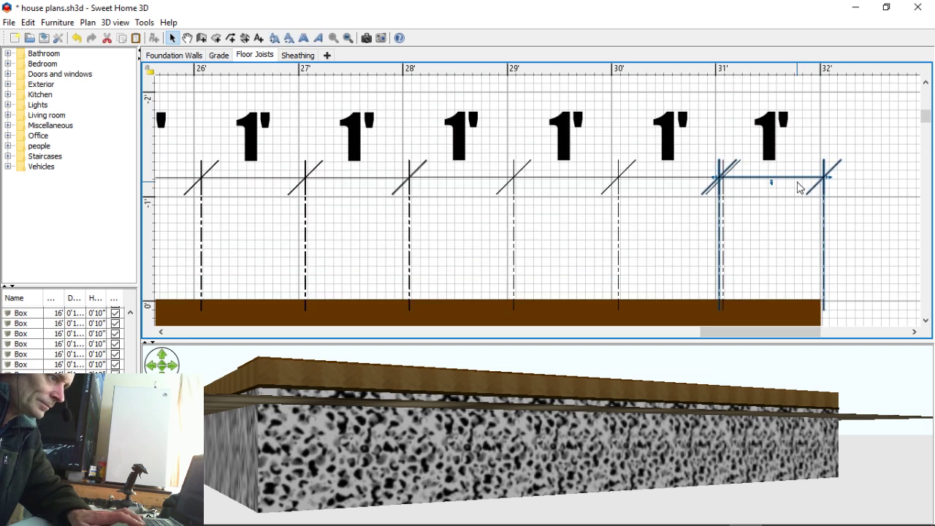
key(Left)
click(850, 243)
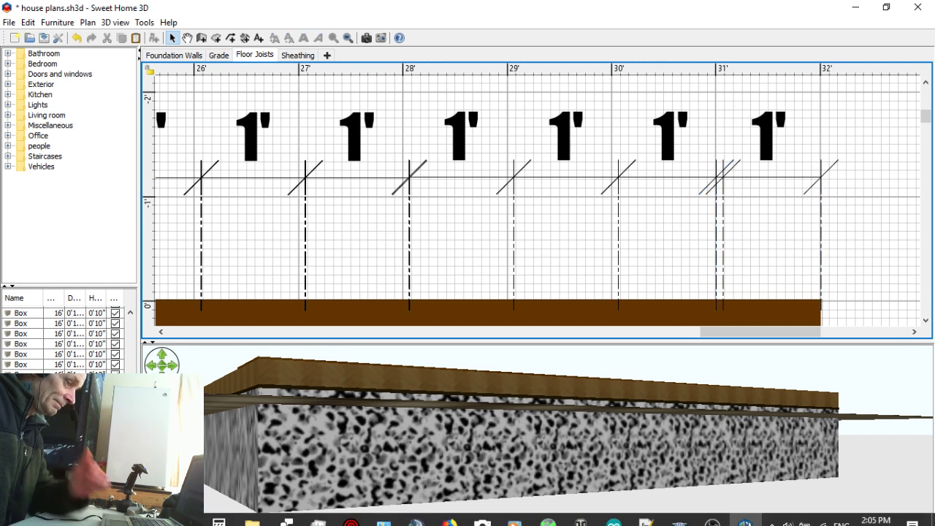
Step: Enlarge the 3D view and examine the seams between the four plywood sheets from above
drag(545, 434, 747, 413)
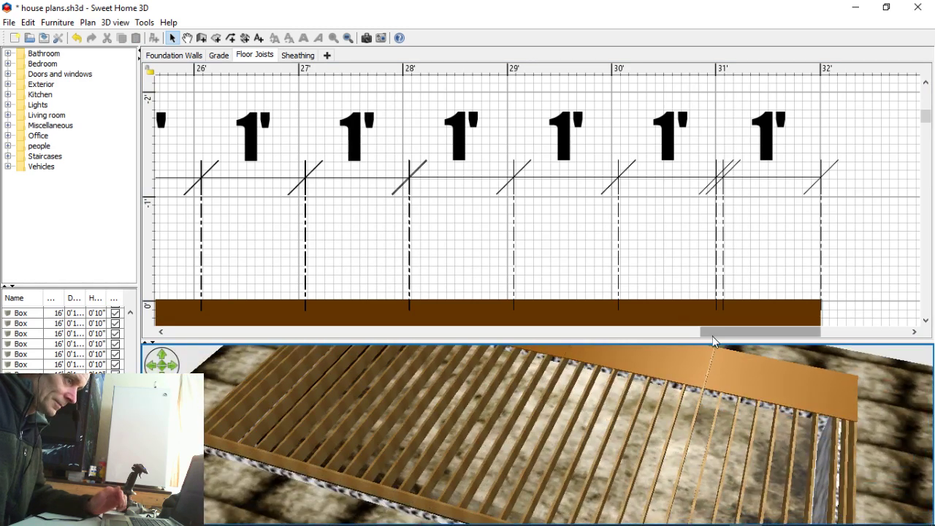
drag(712, 342, 695, 140)
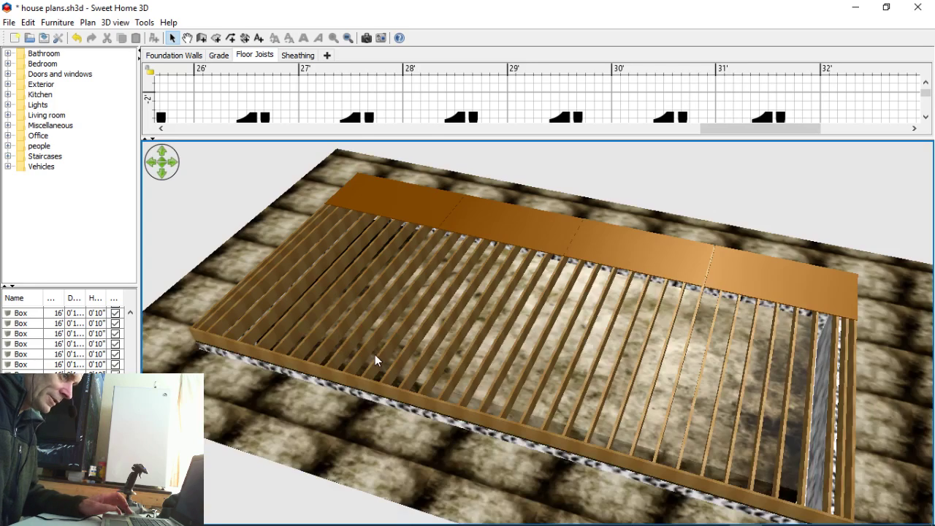
scroll(387, 380, up, 3)
scroll(390, 383, down, 2)
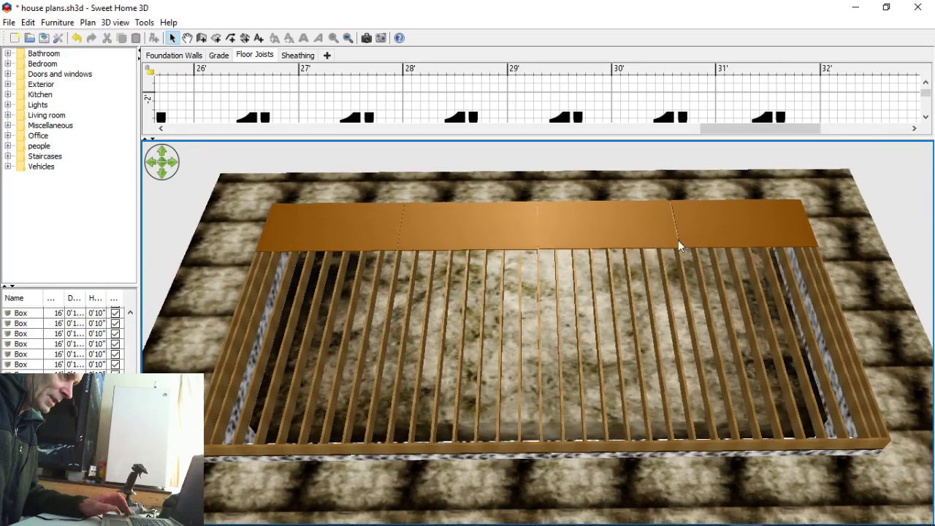
drag(716, 276, 641, 294)
scroll(662, 181, down, 6)
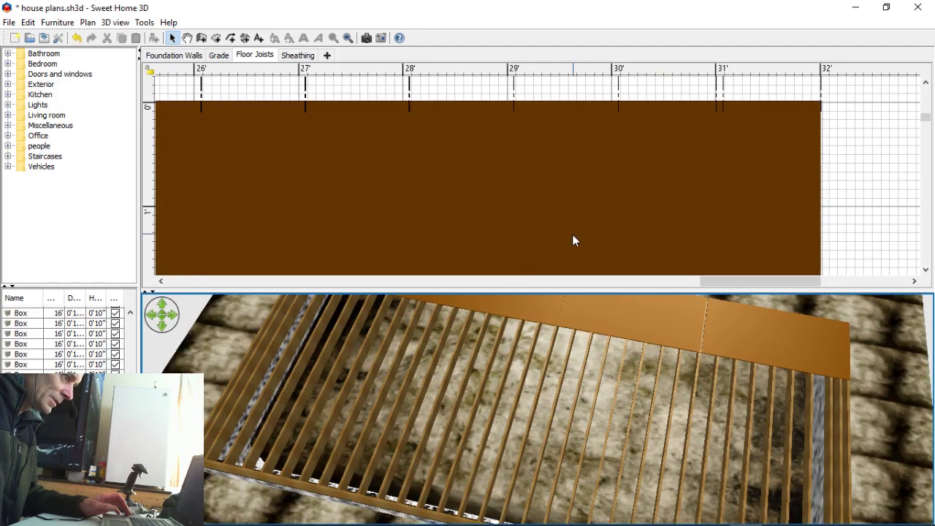
Step: Nudge the last plywood sheet left to close its gap with the neighbouring sheet at the 24' mark
drag(728, 280, 666, 281)
click(544, 223)
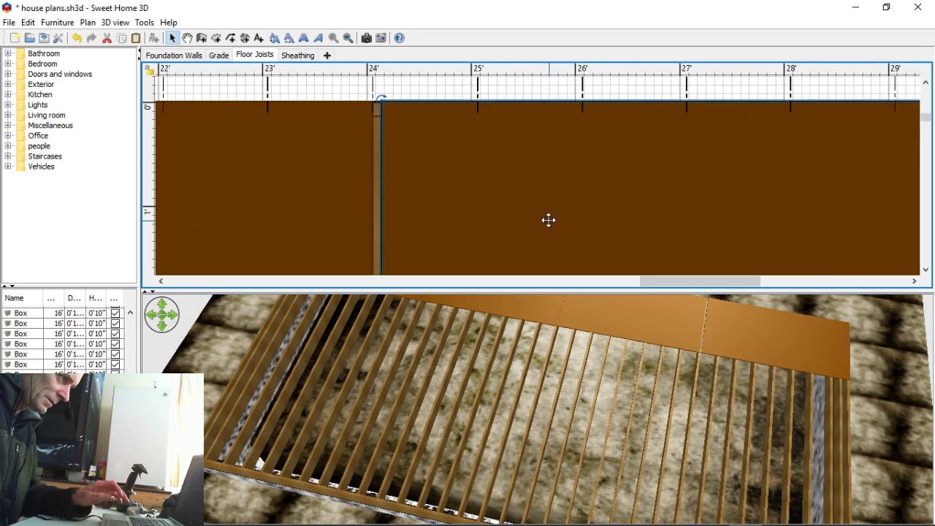
key(Left)
key(Left)
key(Left)
key(Left)
key(Left)
key(Left)
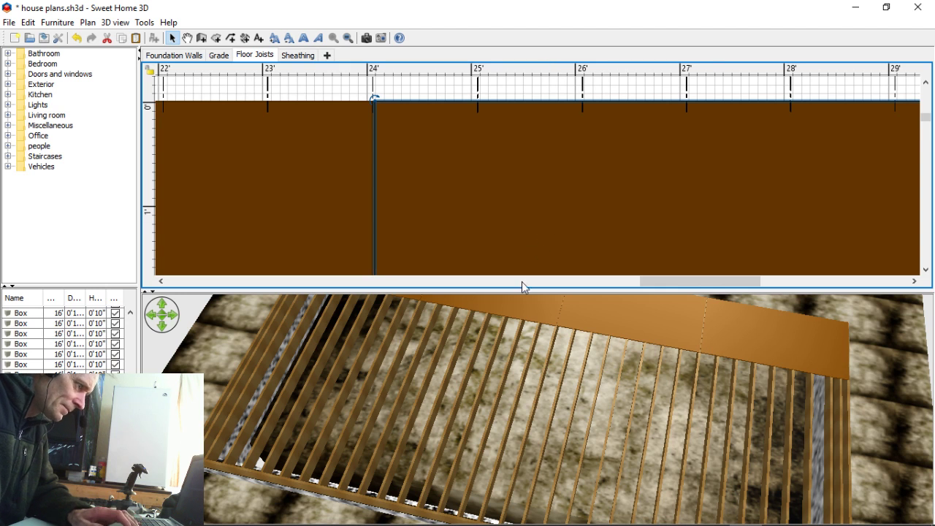
Step: Set the width of the last plywood sheet to 8' so it reaches the 32' end of the floor
drag(704, 285, 761, 284)
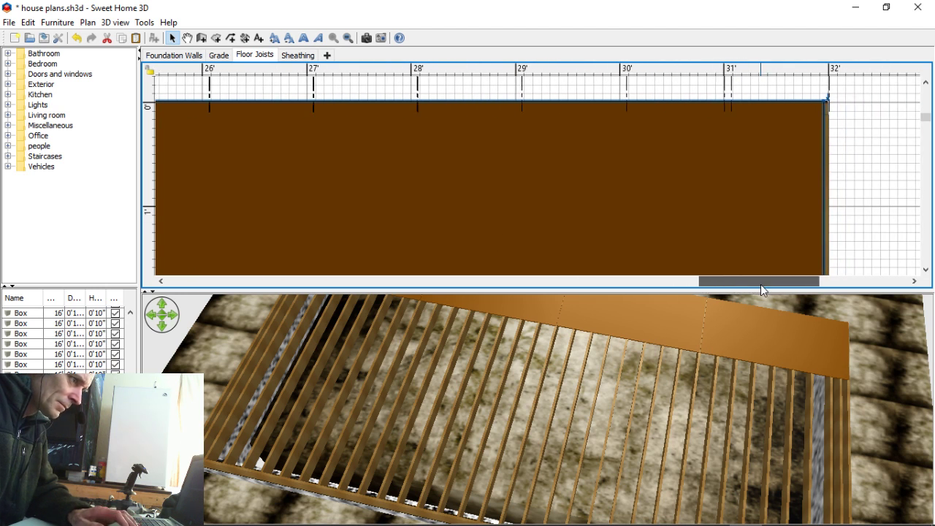
double_click(731, 210)
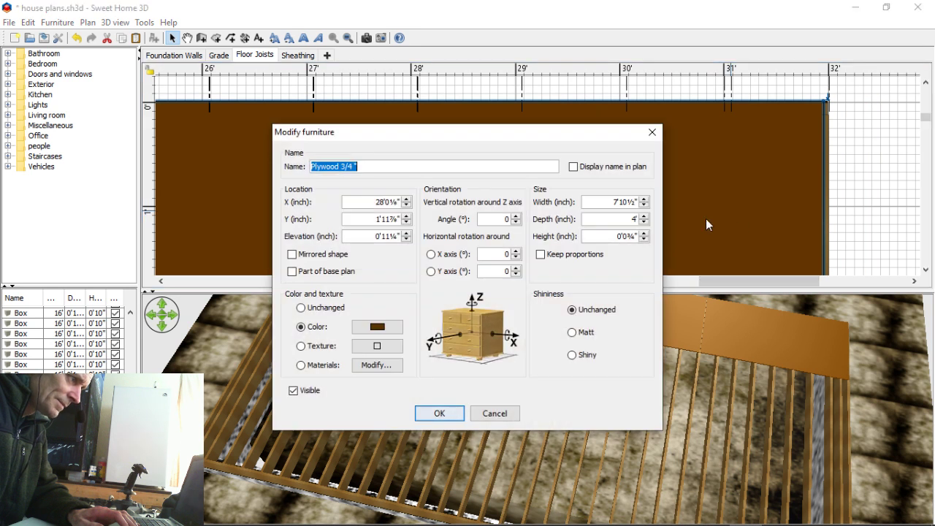
click(646, 200)
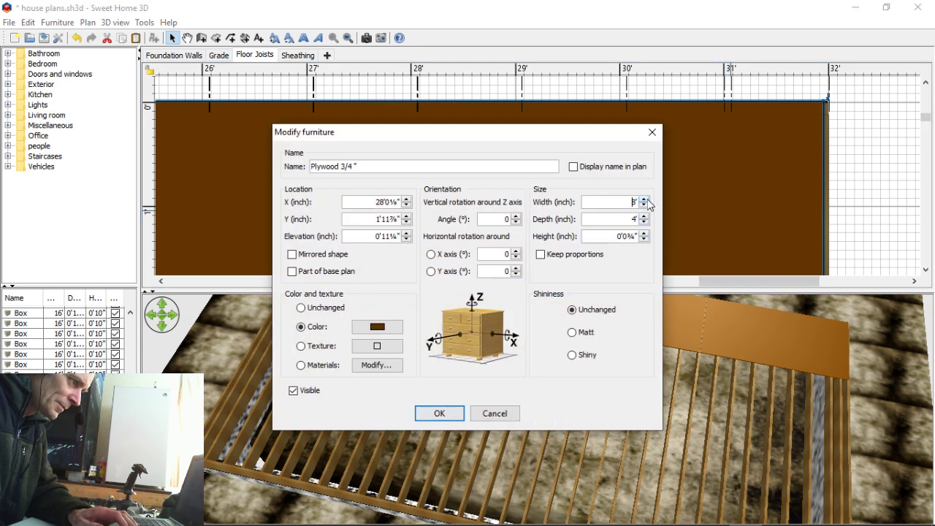
click(440, 414)
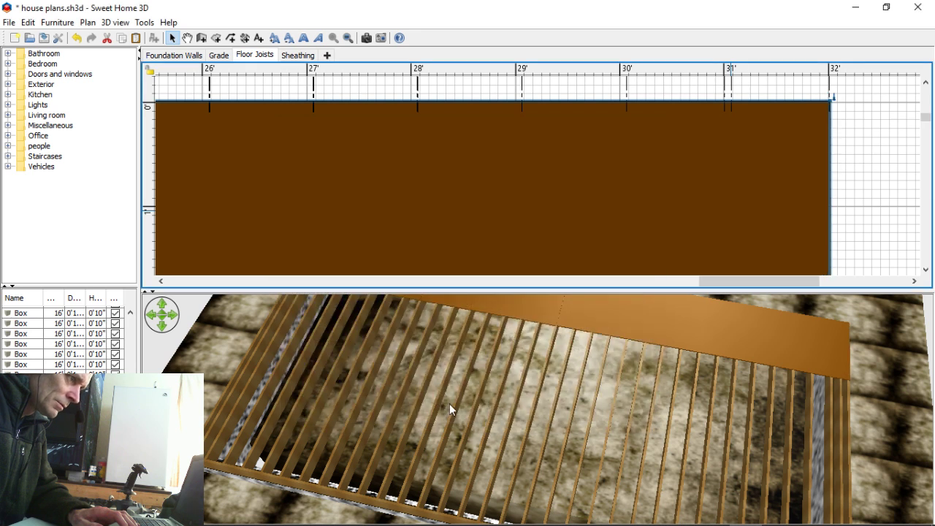
Step: Make the Grade level not viewable to expose the full foundation walls in 3D
drag(883, 478, 437, 435)
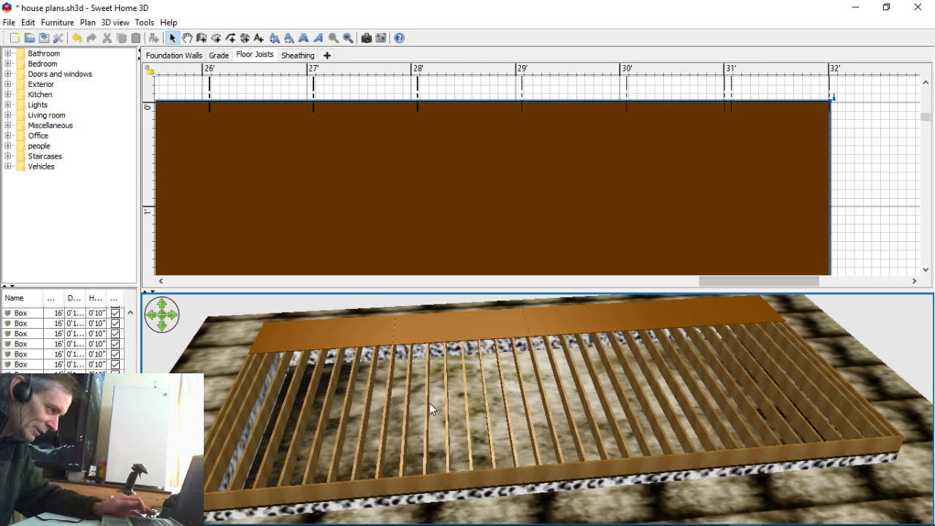
drag(457, 466, 461, 437)
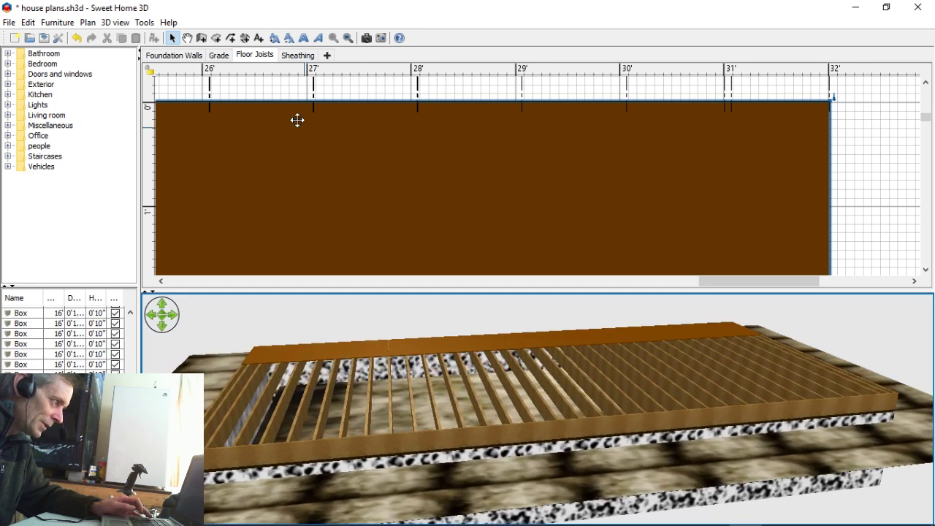
click(219, 57)
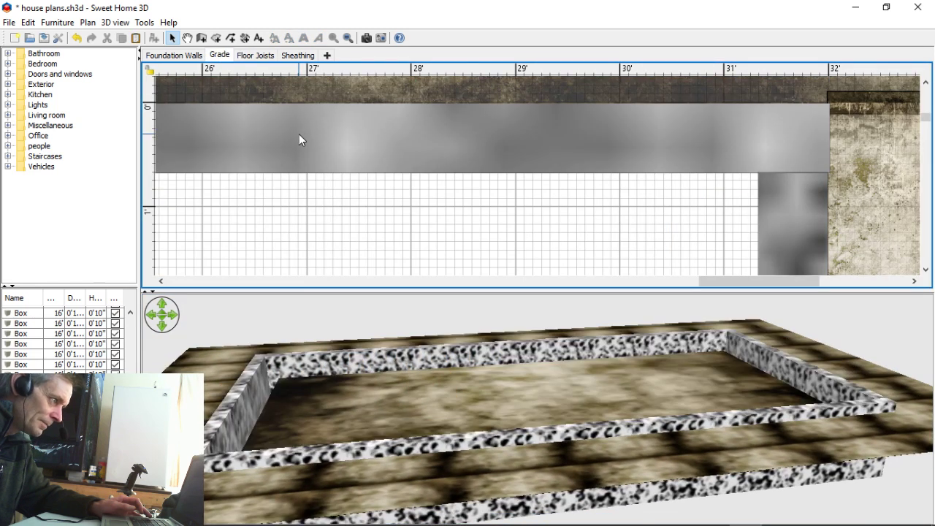
double_click(219, 55)
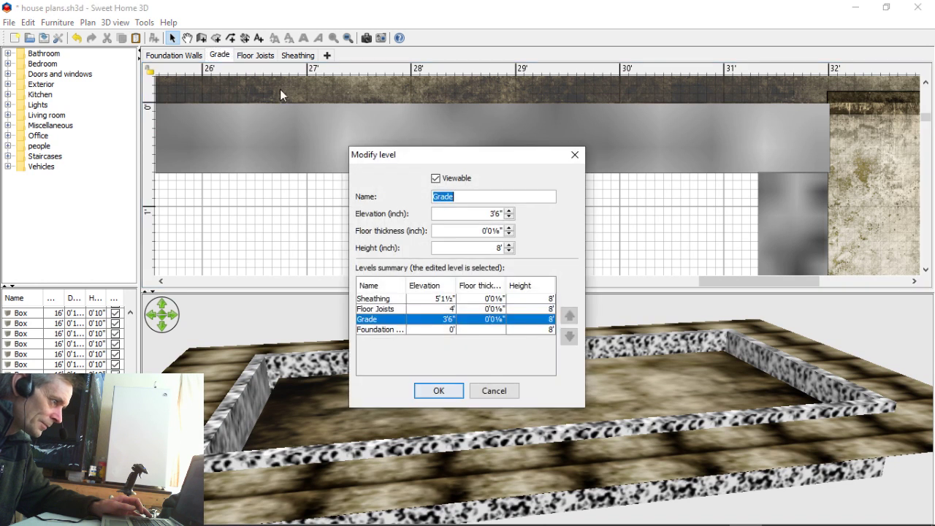
click(436, 178)
click(439, 395)
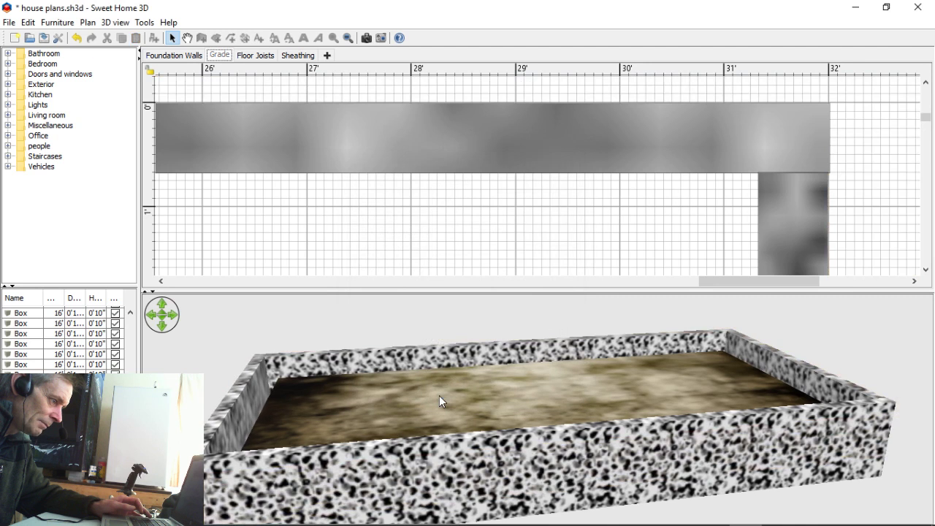
drag(439, 416, 423, 488)
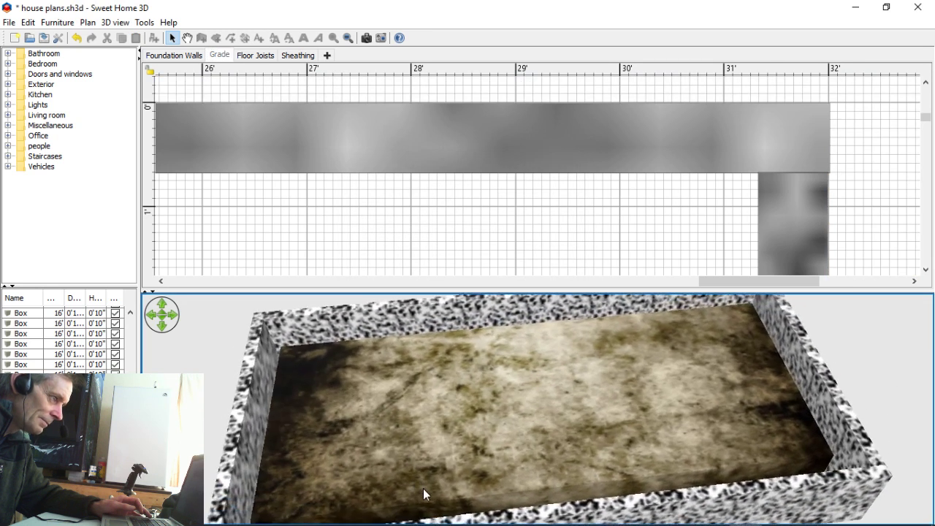
Step: Delete the surplus plywood sheet between 0' and 8' on the Sheathing level
click(261, 55)
click(301, 55)
drag(463, 375, 475, 347)
scroll(424, 221, down, 5)
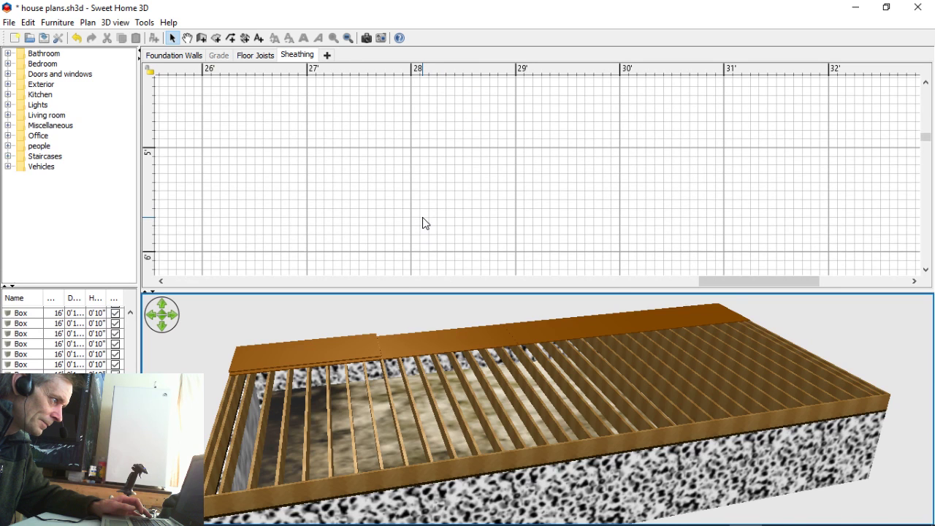
drag(743, 275, 634, 277)
drag(709, 281, 423, 288)
scroll(421, 252, up, 8)
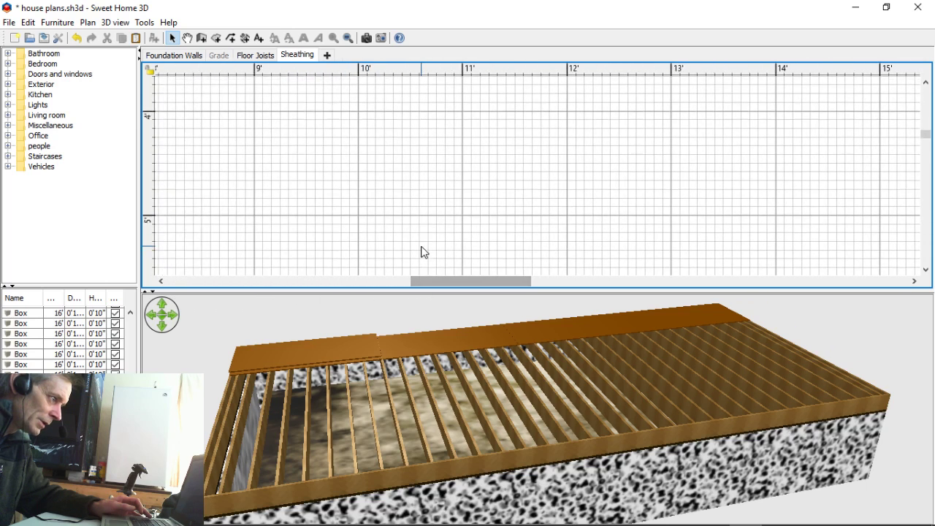
scroll(422, 253, down, 3)
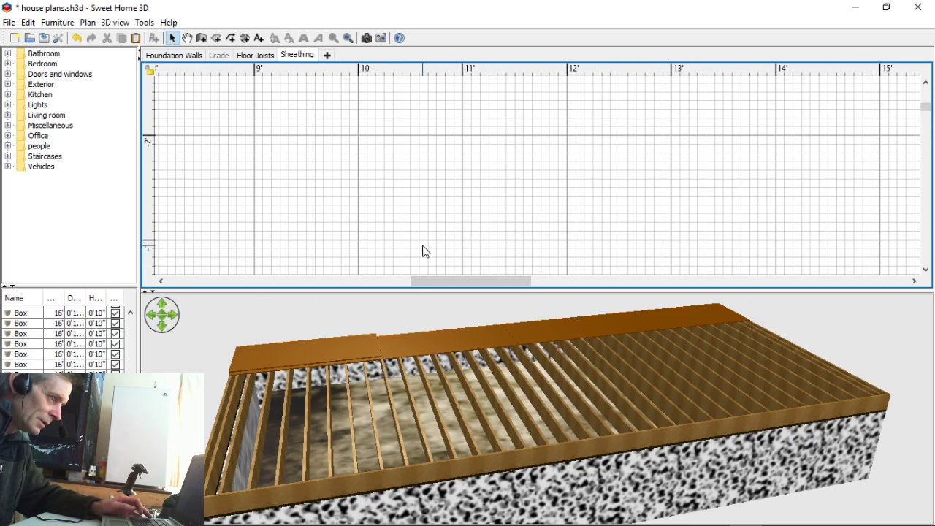
ctrl+scroll(405, 222, down, 2)
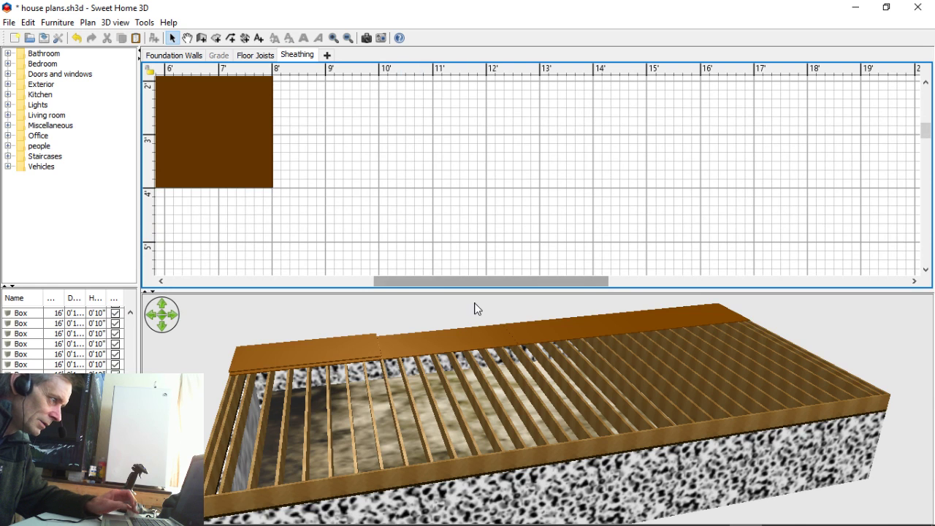
drag(473, 284, 327, 284)
scroll(343, 241, up, 3)
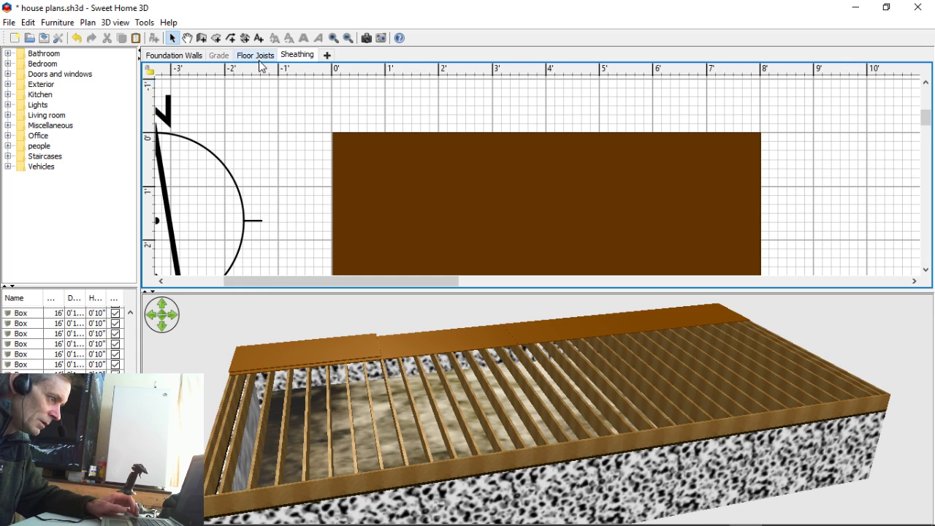
click(393, 174)
key(Delete)
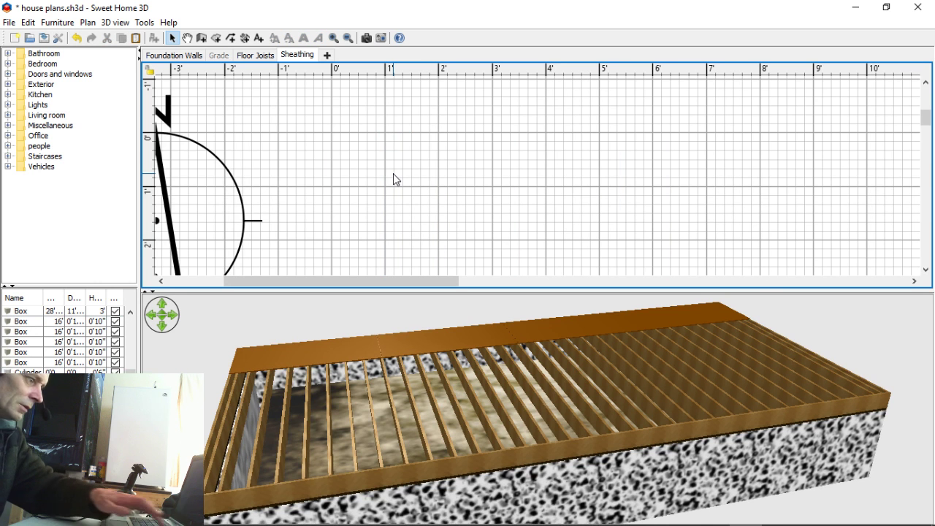
Step: Switch to the Floor Joists level and check the first two plywood sheets by selecting each in turn
click(265, 56)
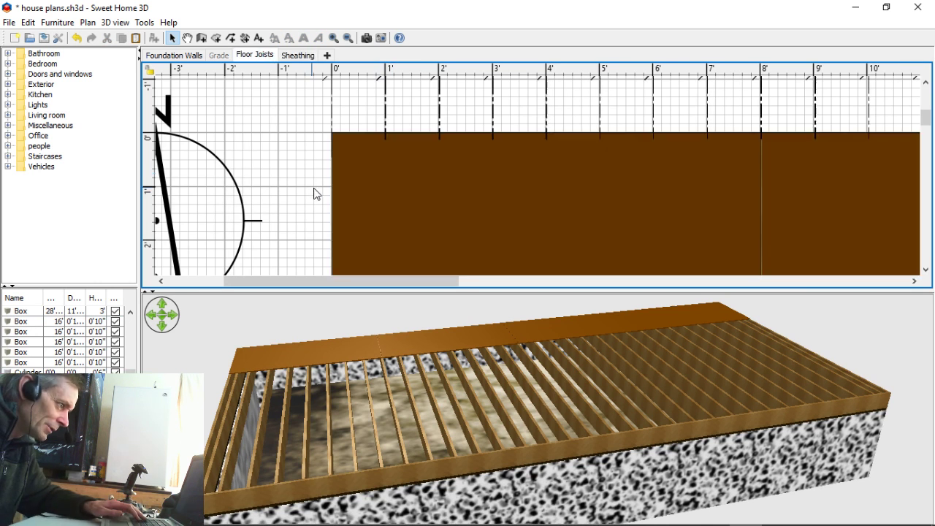
scroll(274, 167, down, 2)
scroll(274, 167, up, 3)
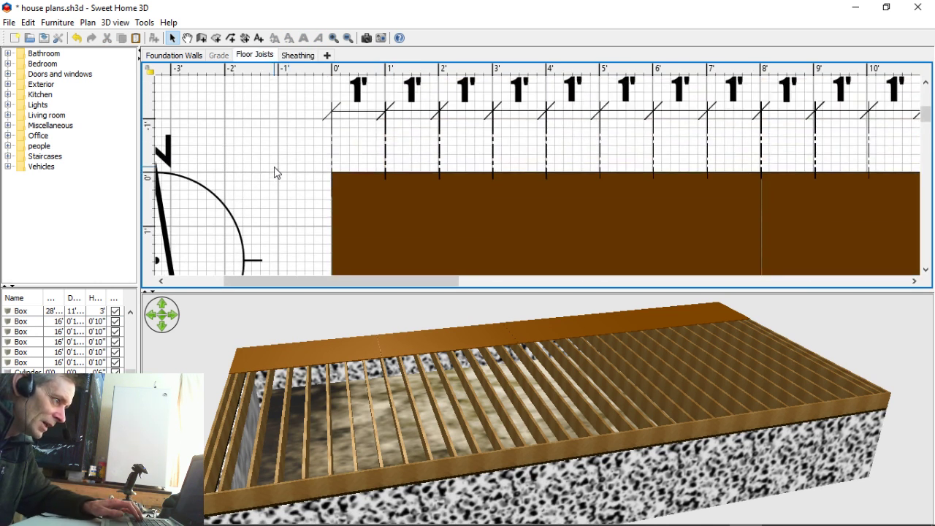
scroll(275, 172, down, 1)
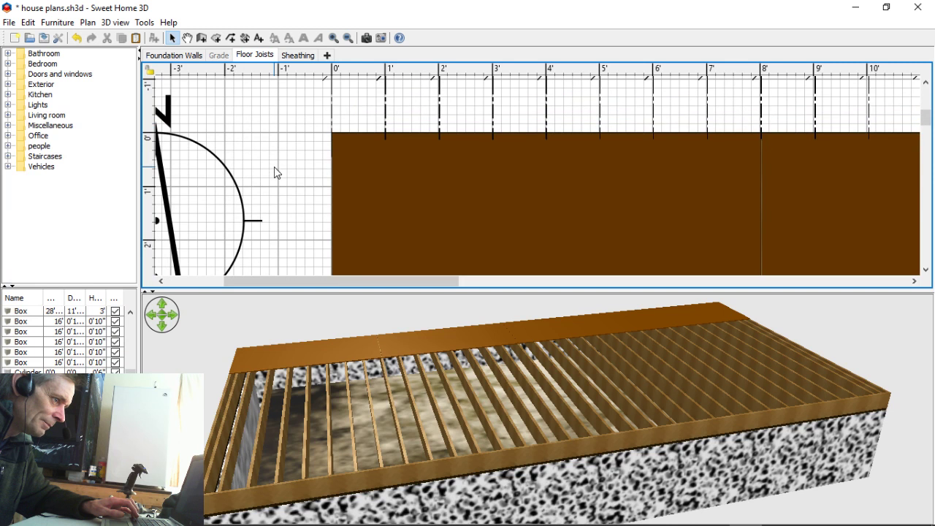
click(431, 189)
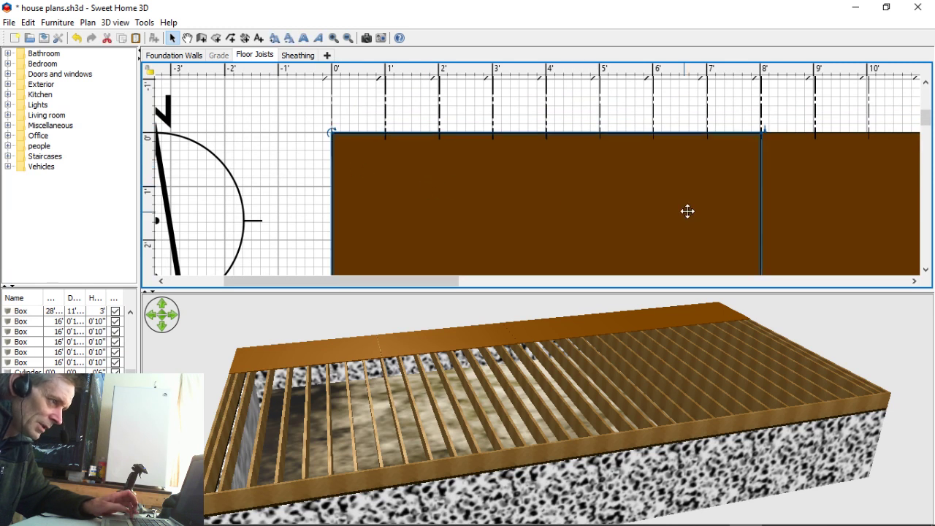
click(784, 198)
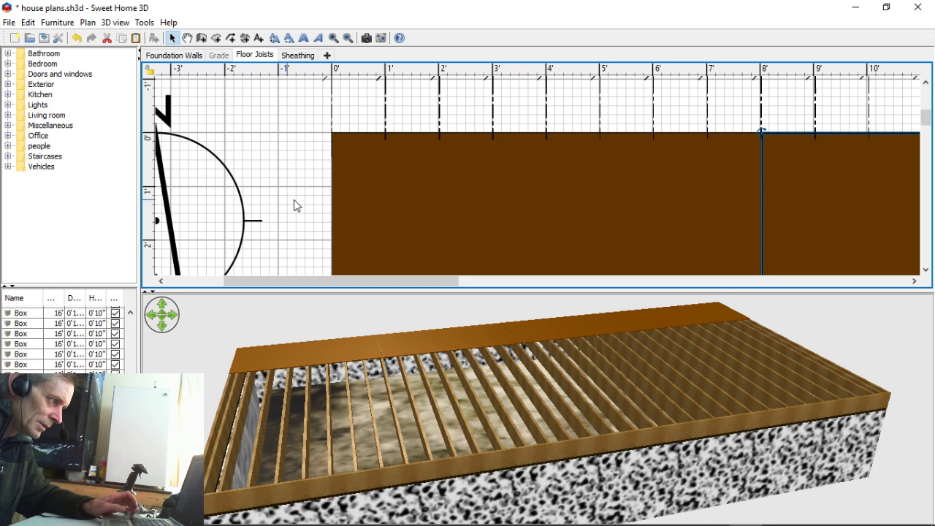
drag(294, 206, 329, 207)
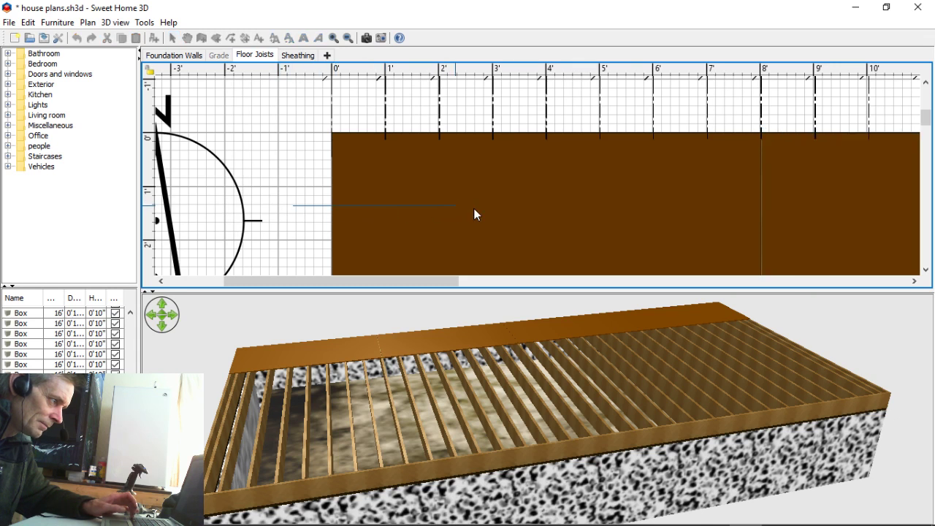
drag(473, 208, 534, 215)
click(299, 198)
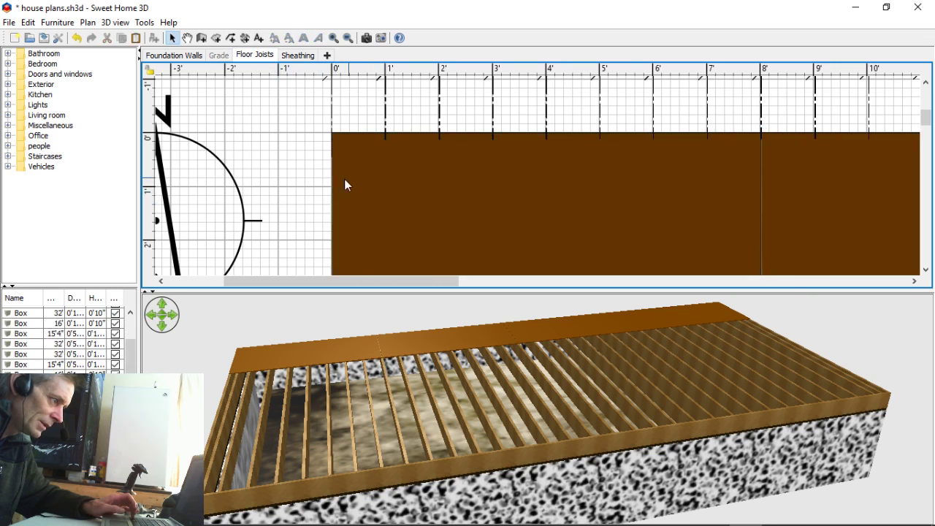
Step: Copy the plywood sheet between 0' and 8' from the Floor Joists level and paste it onto the Sheathing level
scroll(299, 196, down, 3)
click(499, 188)
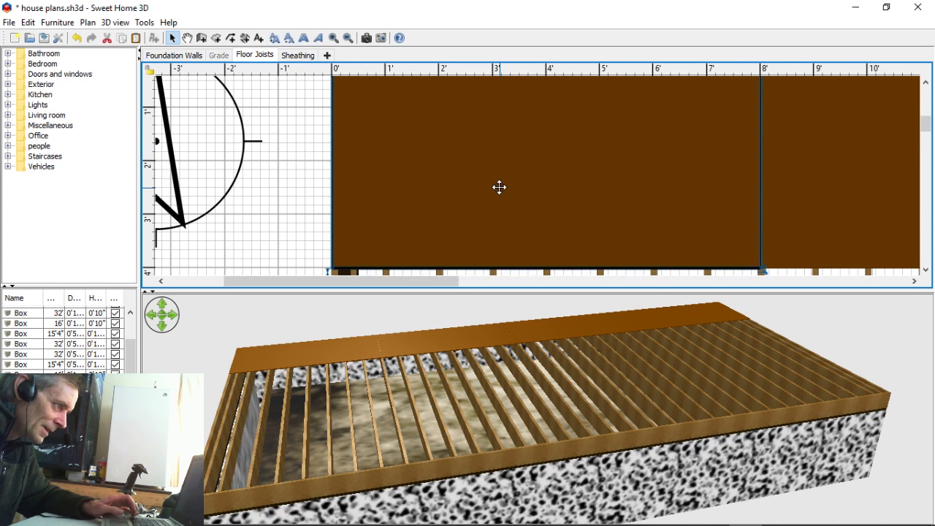
right_click(499, 188)
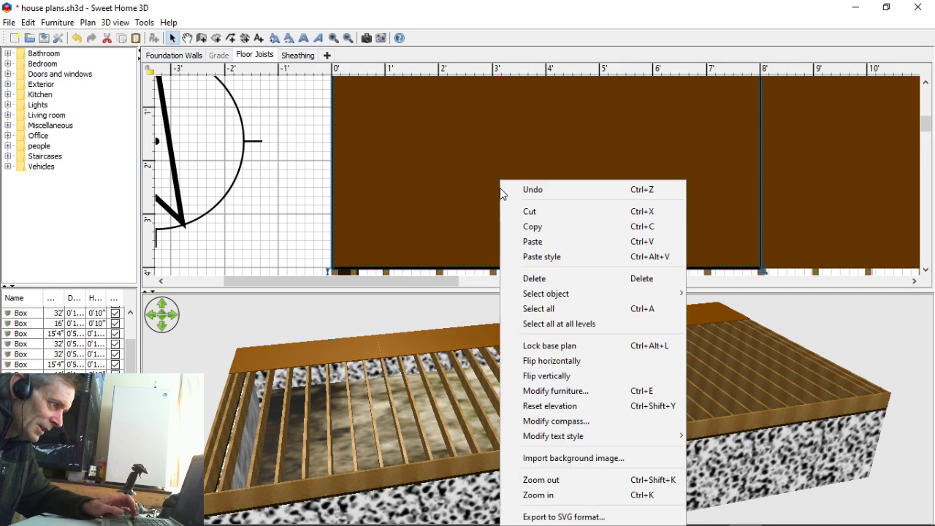
click(529, 227)
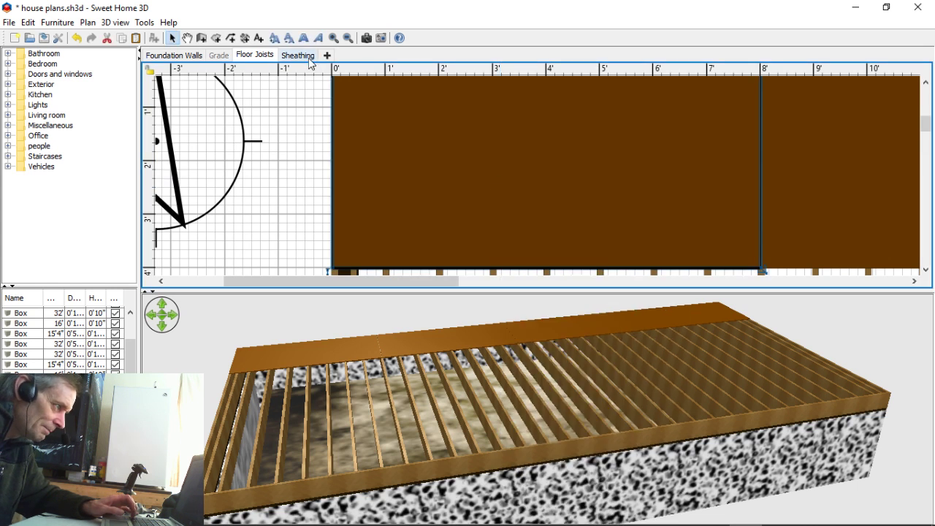
click(307, 57)
right_click(386, 165)
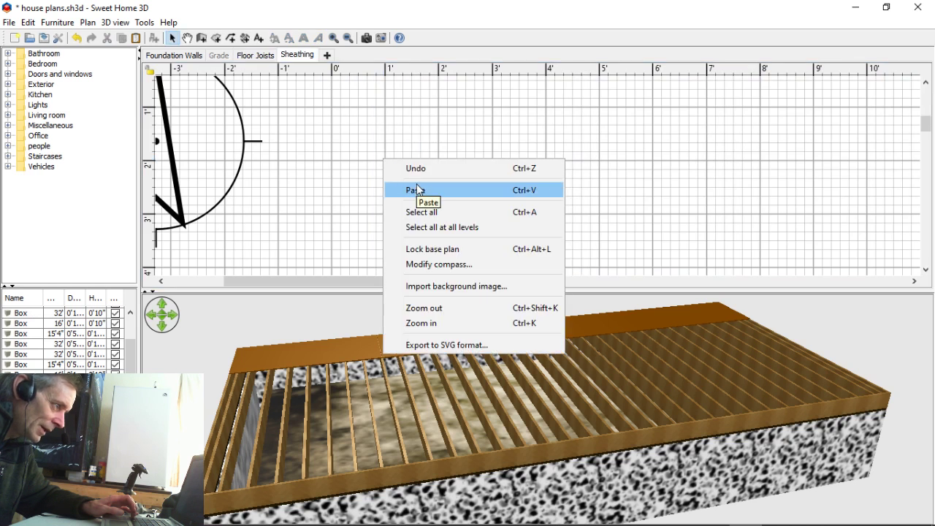
click(401, 188)
Step: Copy the plywood sheet between 8' and 16' from the Floor Joists level onto the Sheathing level
click(257, 55)
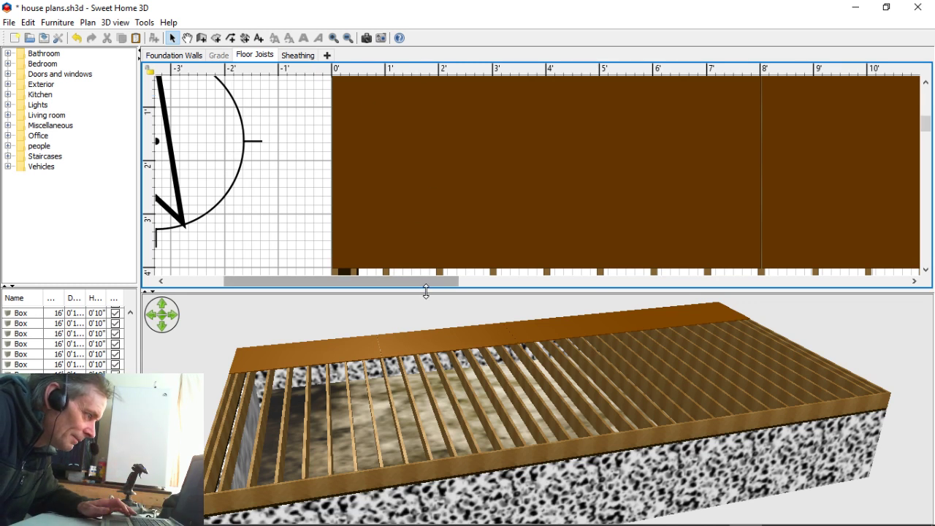
drag(475, 291, 546, 298)
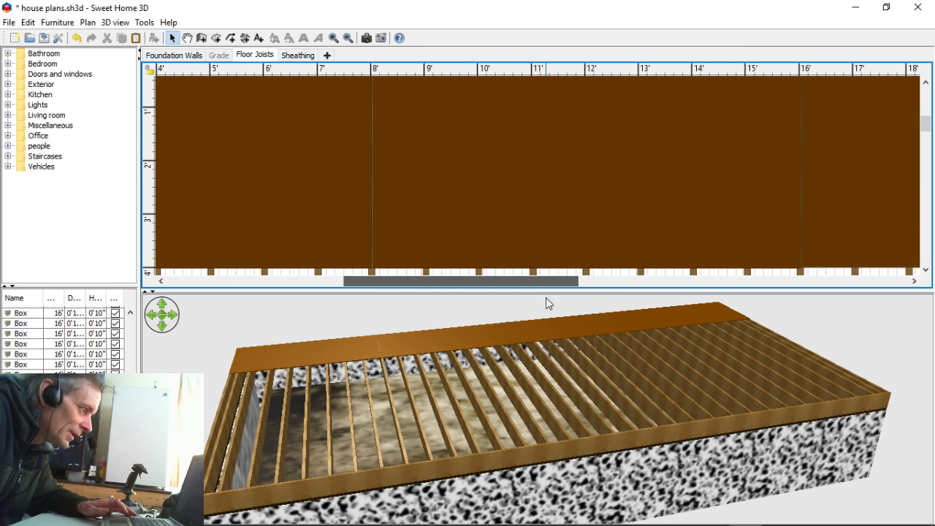
click(548, 226)
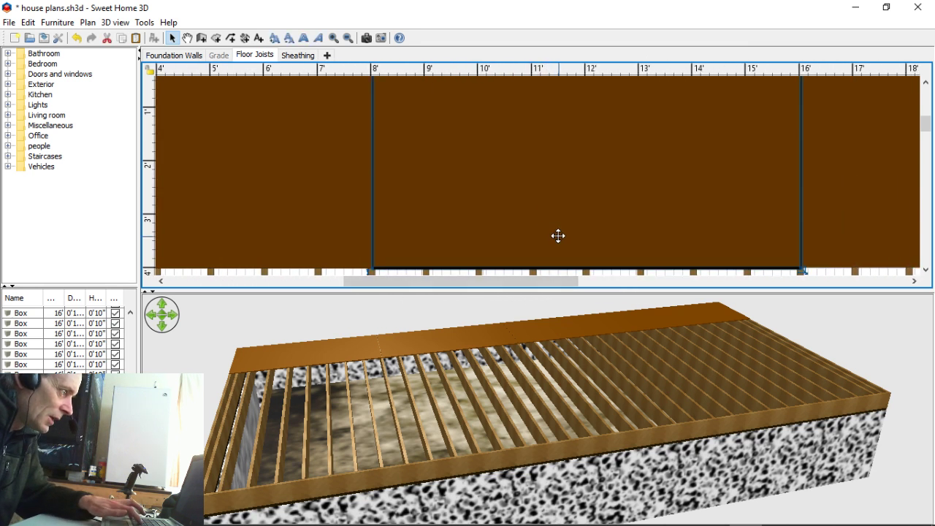
click(312, 55)
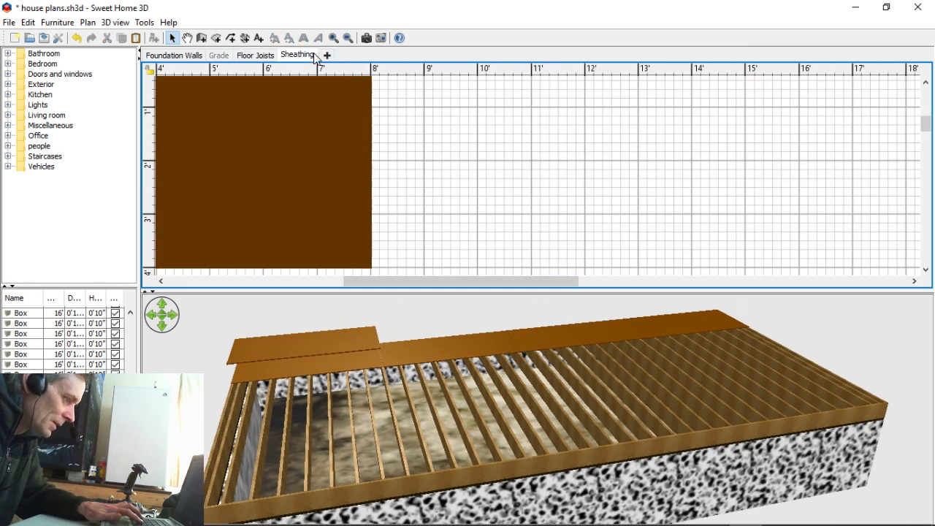
key(ctrl+v)
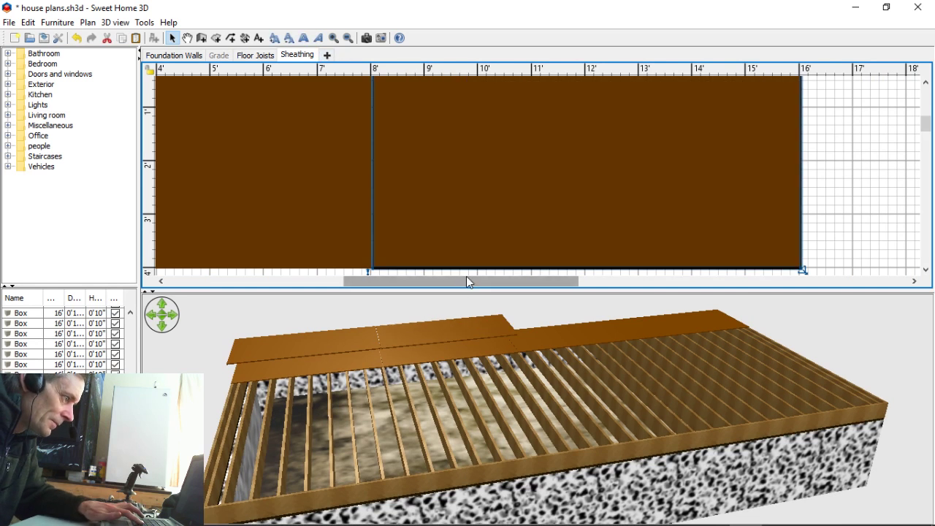
Step: Copy the plywood sheet between 16' and 24' from the Floor Joists level onto the Sheathing level
drag(467, 282, 559, 282)
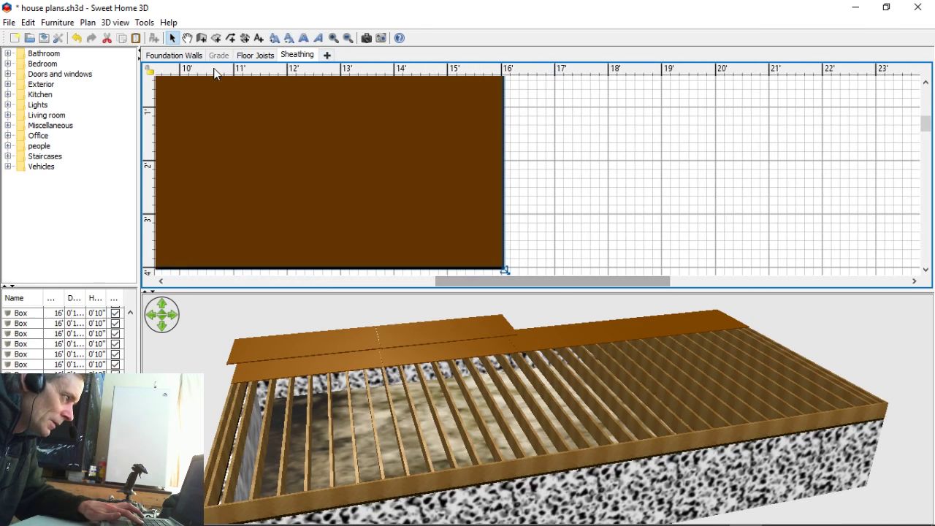
click(258, 55)
click(698, 161)
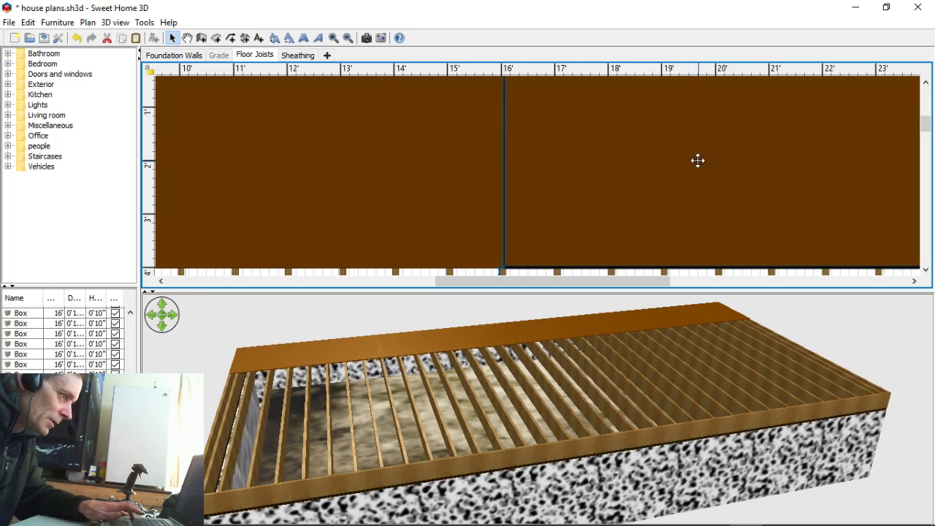
click(307, 58)
key(ctrl+v)
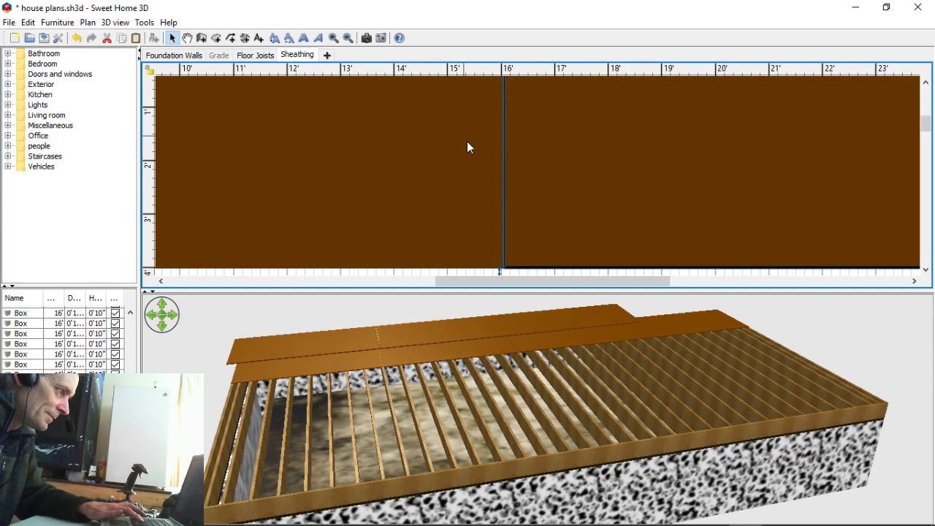
Step: Copy the end plywood sheet between 24' and 32' from the Floor Joists level onto the Sheathing level
drag(490, 275, 697, 290)
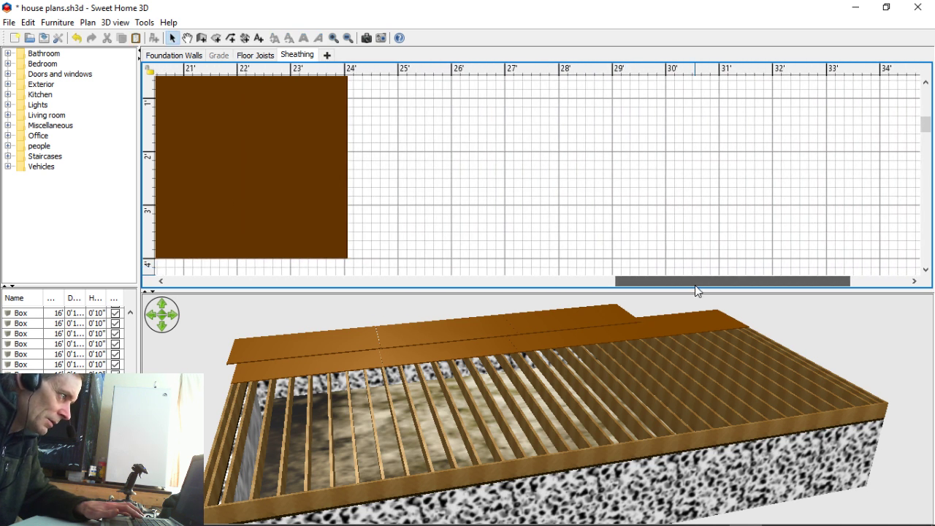
click(249, 60)
click(458, 133)
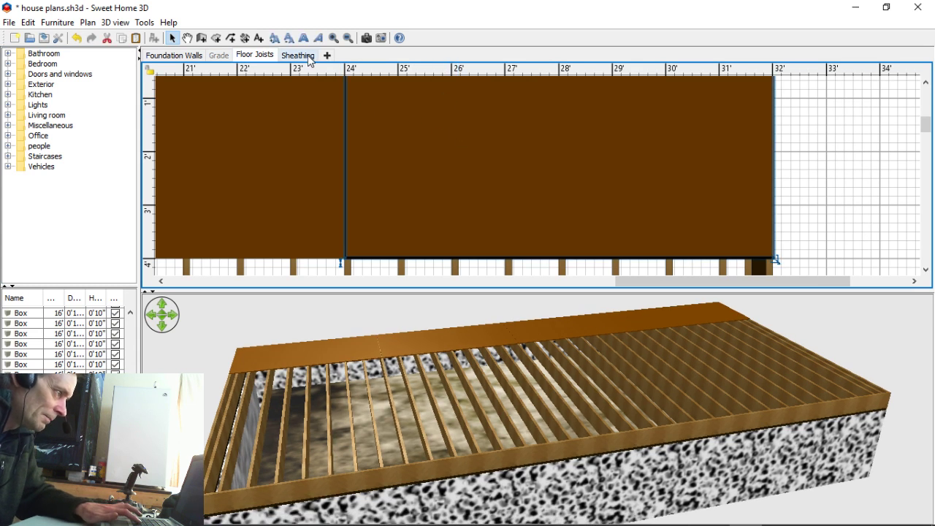
click(309, 57)
key(ctrl+v)
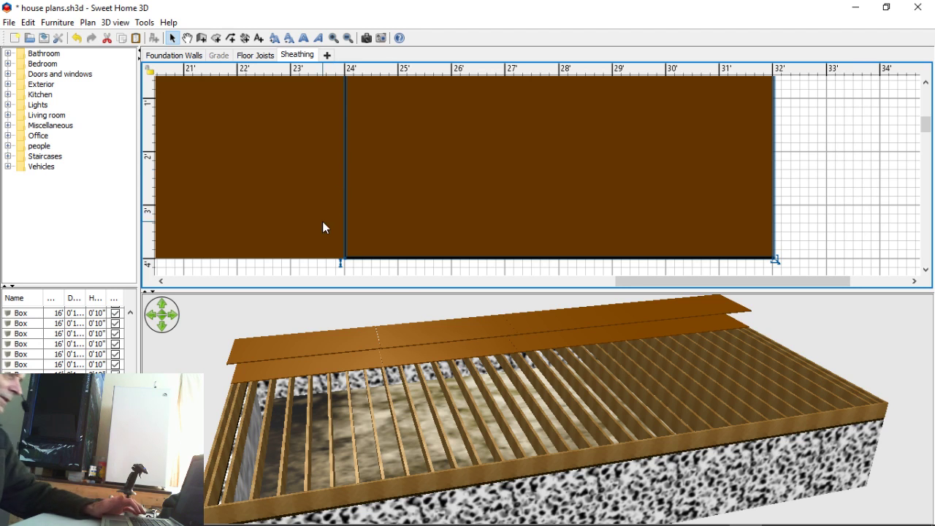
Step: Delete the two original plywood sheets between 16' and 32' from the Floor Joists level
click(263, 56)
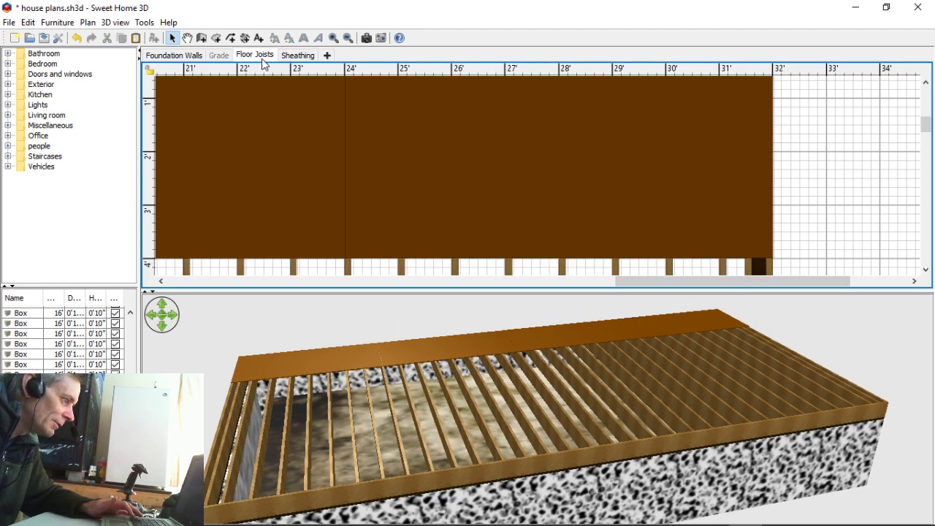
key(Delete)
click(300, 196)
key(Delete)
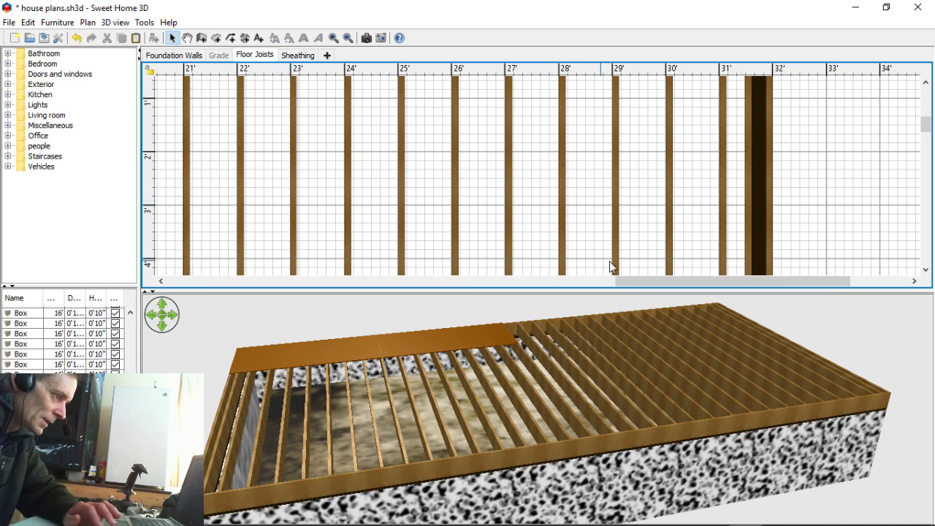
Step: Delete the remaining two plywood sheets between 0' and 16' from the Floor Joists level
drag(680, 284, 391, 282)
click(513, 217)
key(Delete)
click(384, 224)
key(Delete)
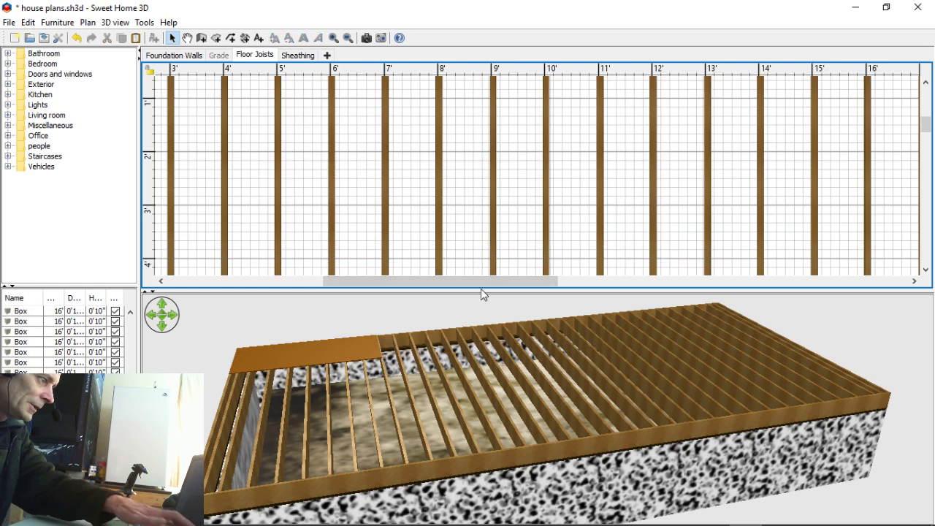
Step: Return to the Sheathing level, check its elevation settings and examine from the side how the plywood sits over the joists in 3D
right_click(299, 59)
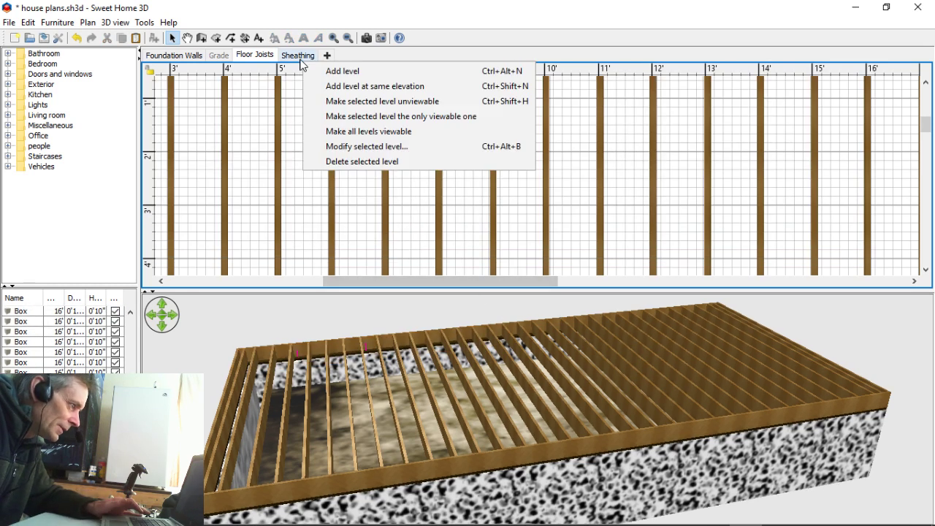
key(Escape)
click(299, 59)
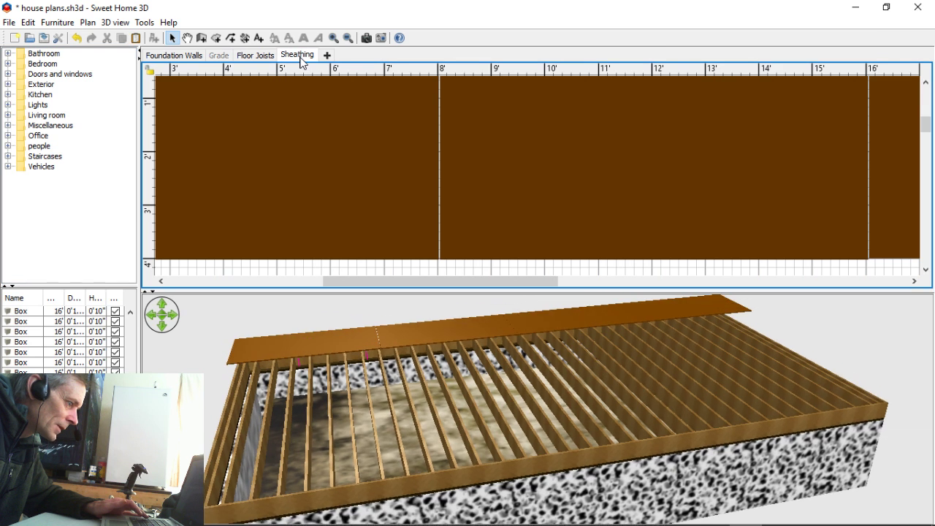
drag(450, 343, 567, 332)
double_click(300, 57)
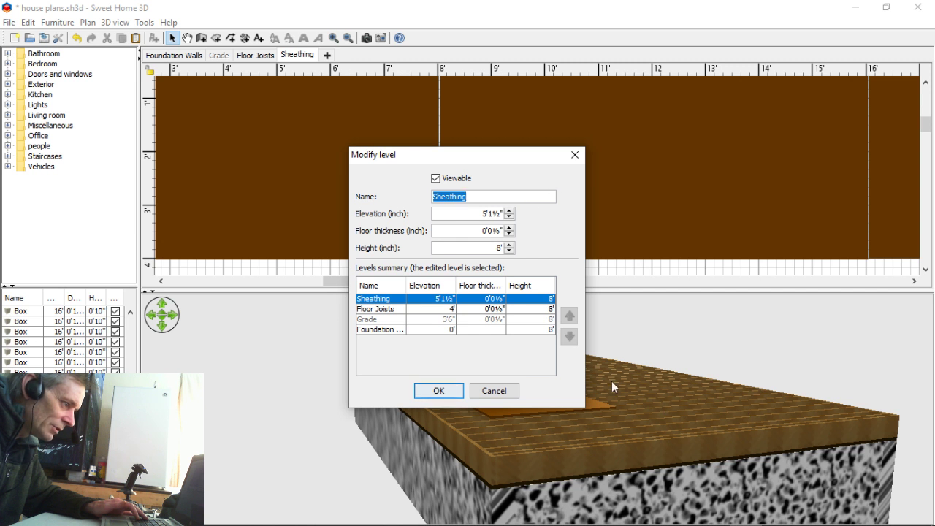
click(439, 391)
drag(606, 458, 801, 467)
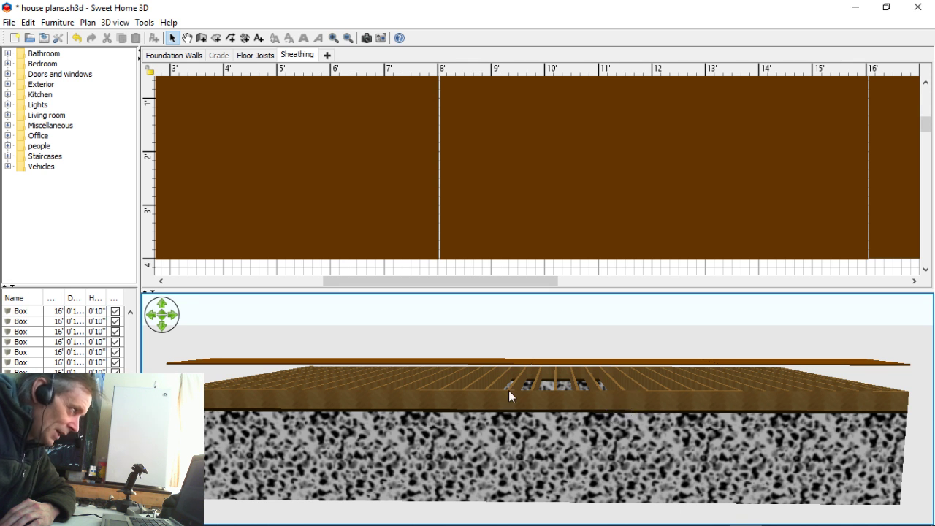
Step: Set the Sheathing level's elevation to 4'11½"
double_click(299, 56)
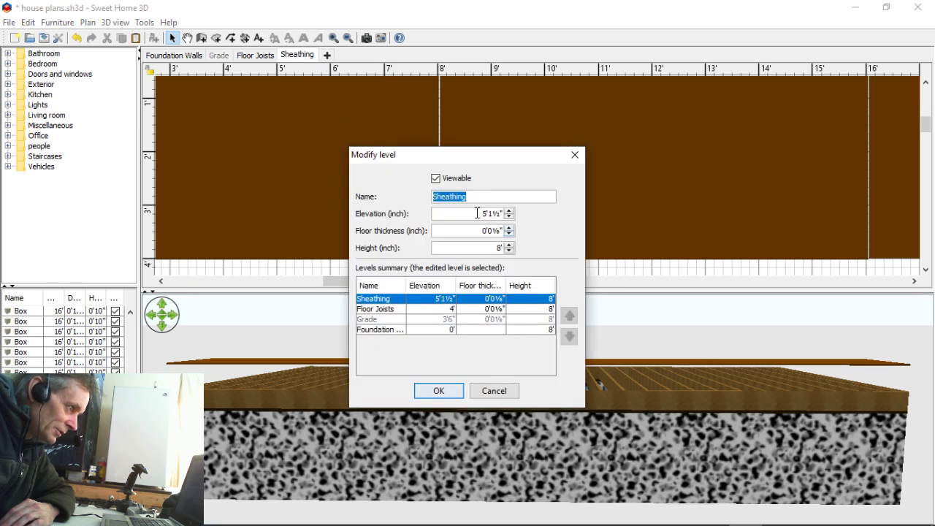
double_click(477, 213)
text(4'11)
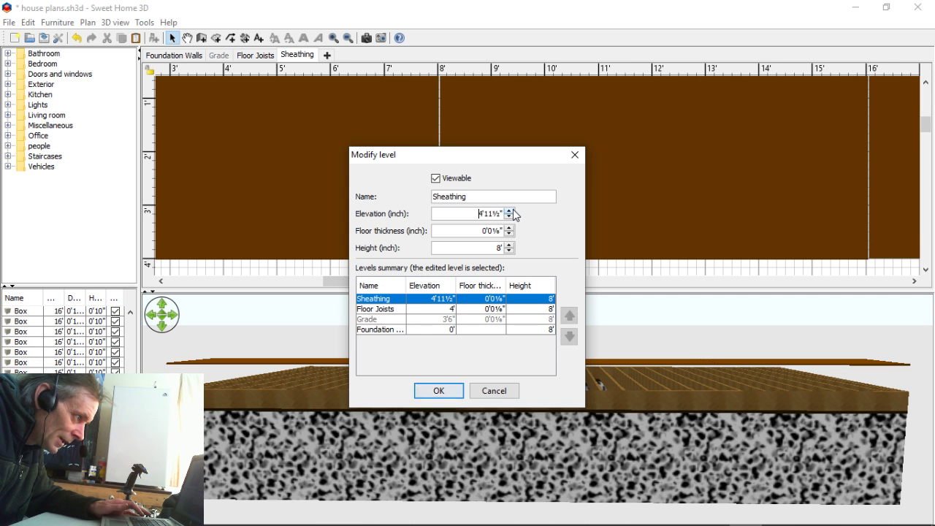
click(438, 389)
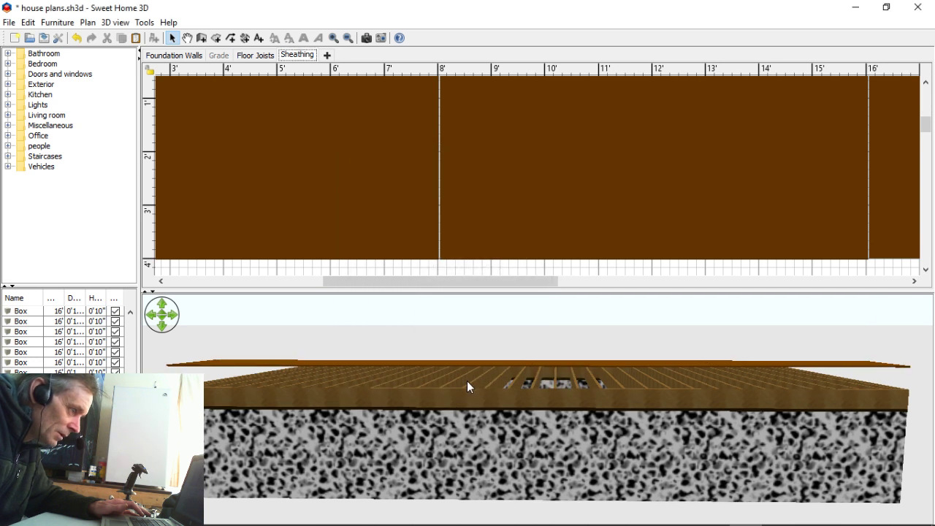
Step: Examine from the side how the plywood sits over the joists in 3D, and check the Foundation Walls and Floor Joists level elevation settings
drag(608, 418, 443, 393)
scroll(444, 398, up, 5)
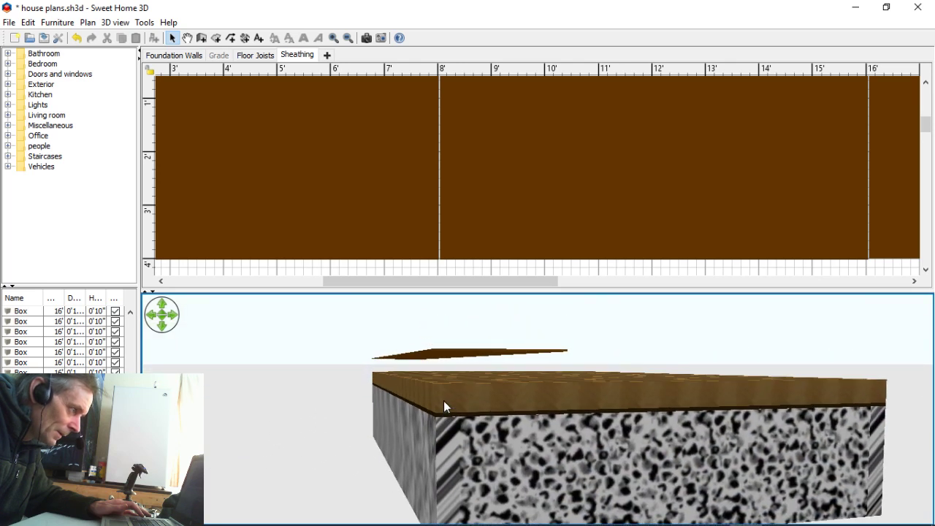
scroll(430, 398, up, 1)
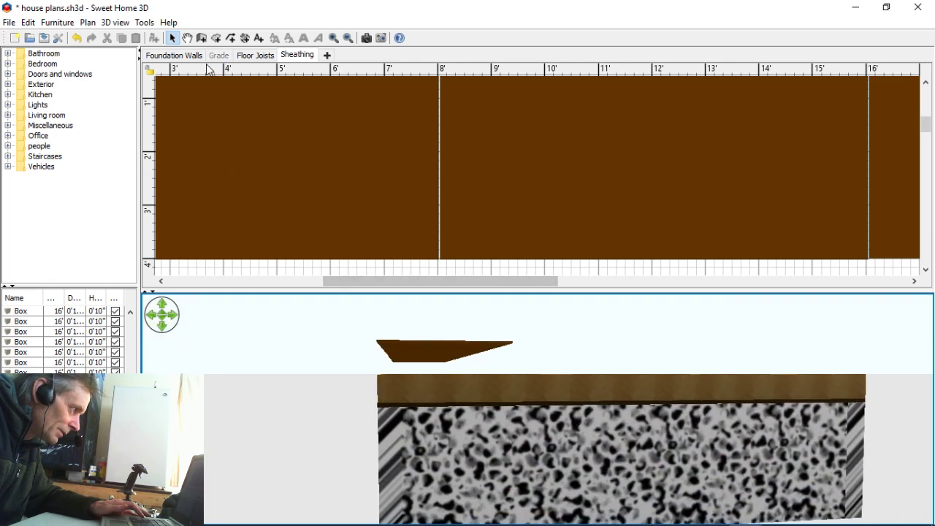
double_click(189, 57)
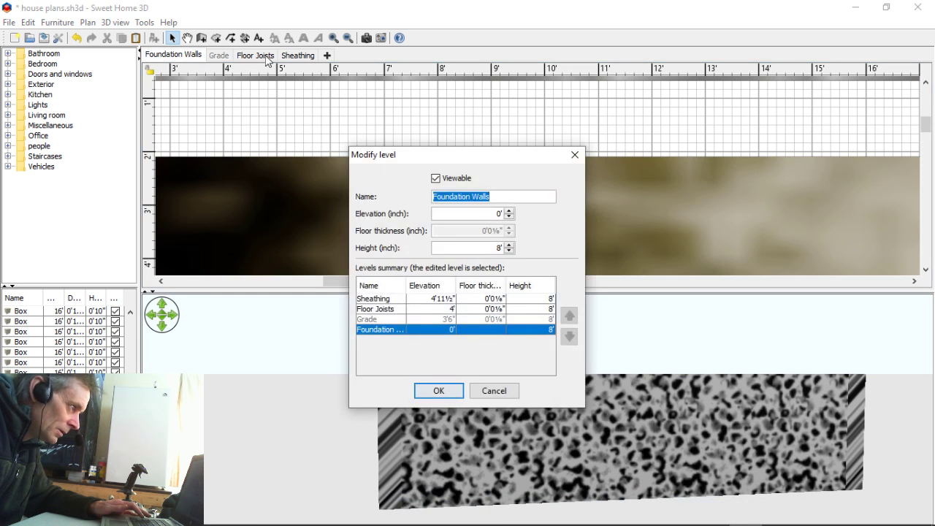
click(576, 156)
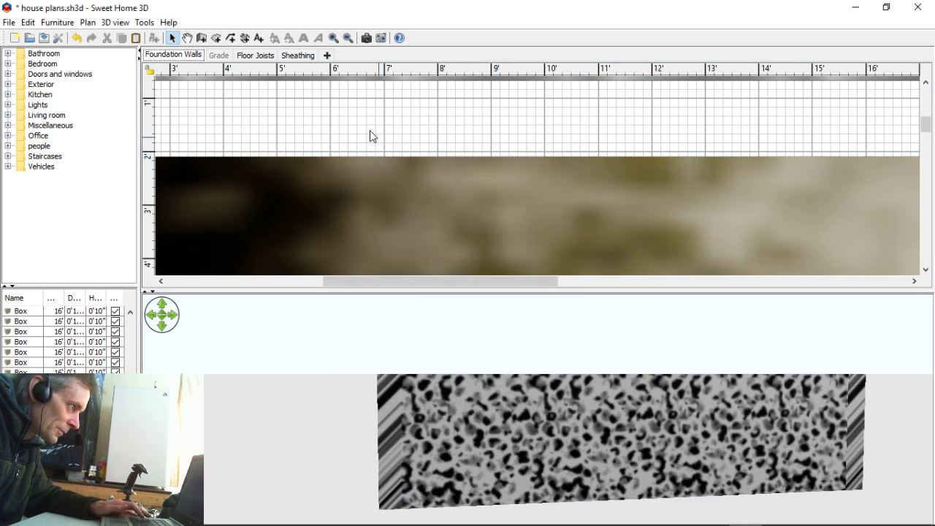
double_click(256, 56)
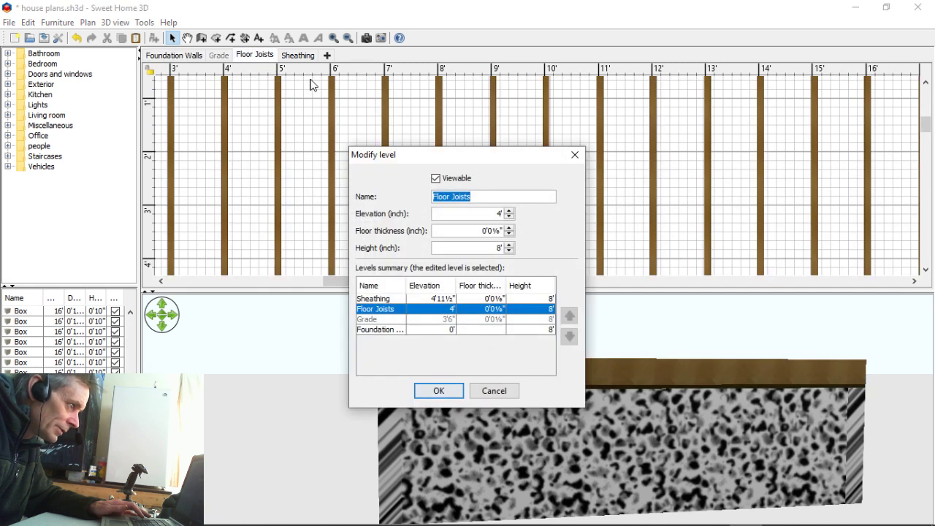
click(575, 157)
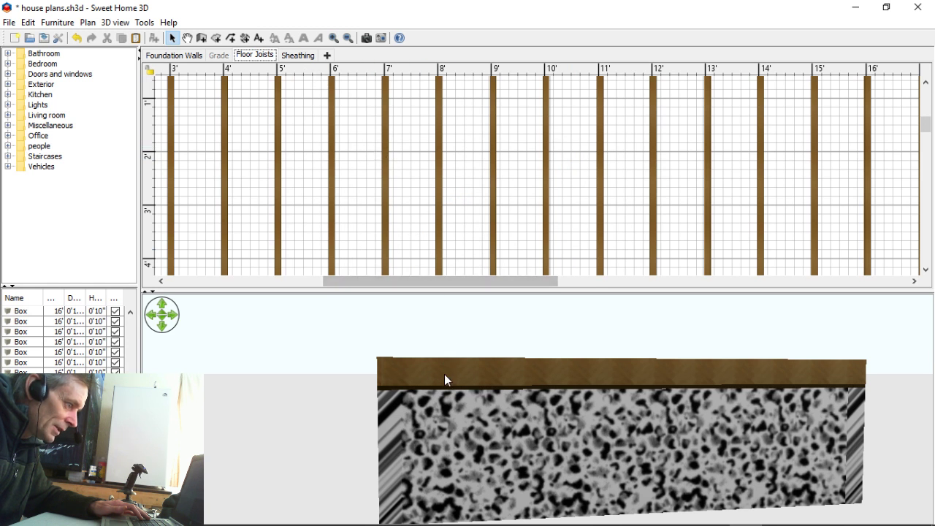
Step: On the Sheathing level, set the elevation of the first plywood sheet, between 0' and 8', to 0
click(304, 57)
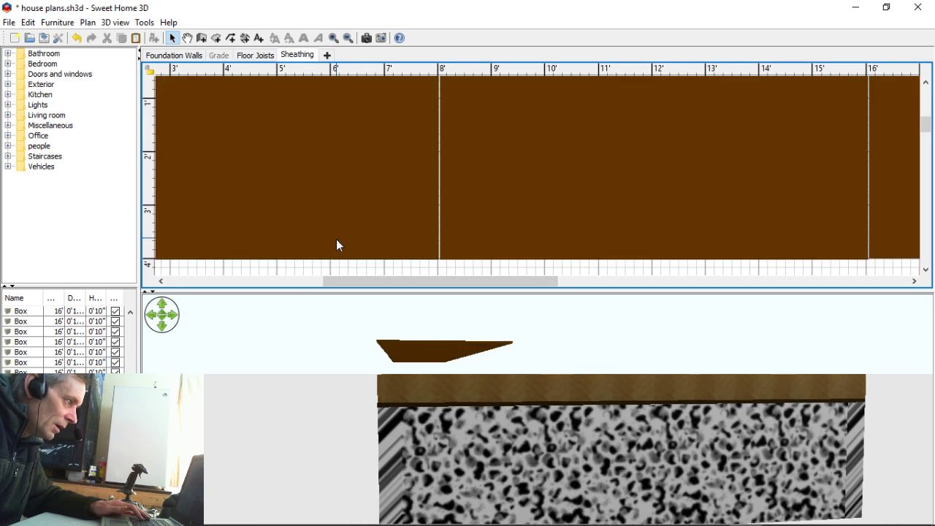
scroll(271, 253, down, 3)
scroll(300, 209, up, 2)
double_click(301, 209)
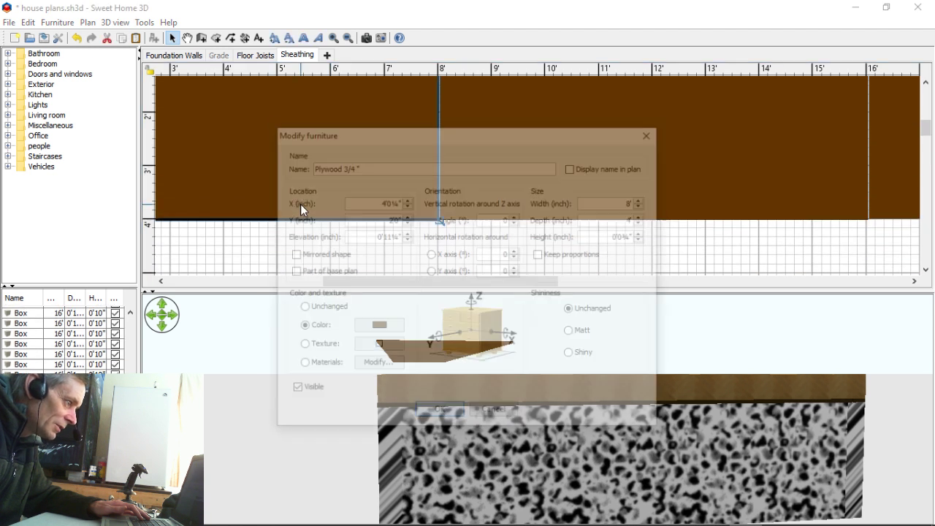
click(368, 236)
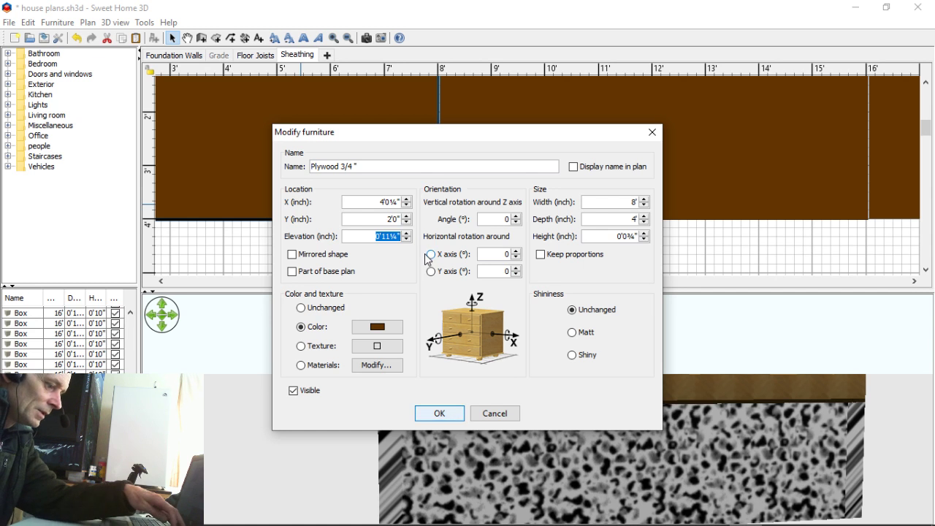
click(440, 414)
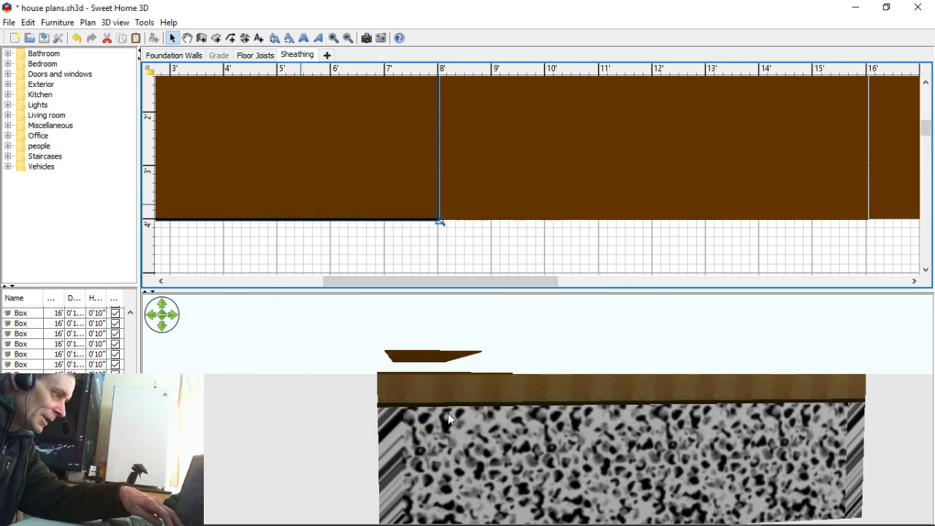
drag(455, 407, 569, 445)
double_click(550, 164)
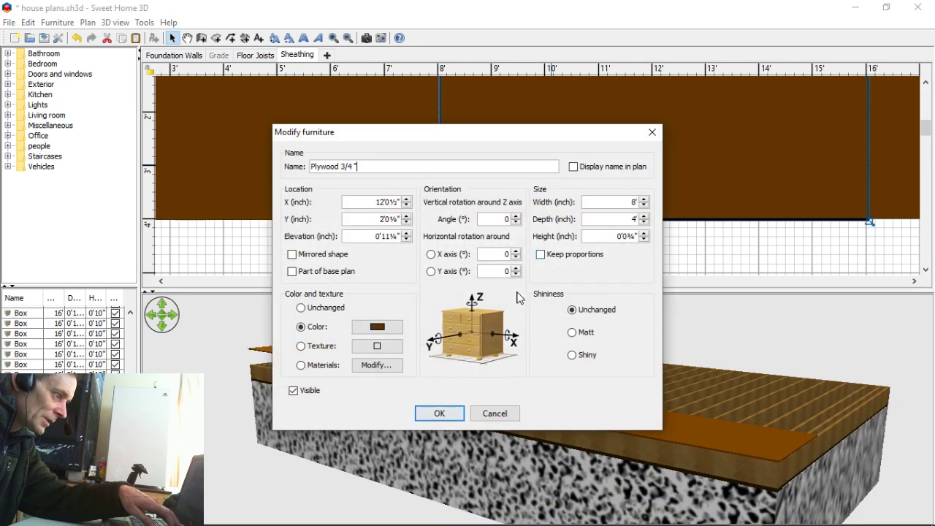
drag(374, 238, 424, 238)
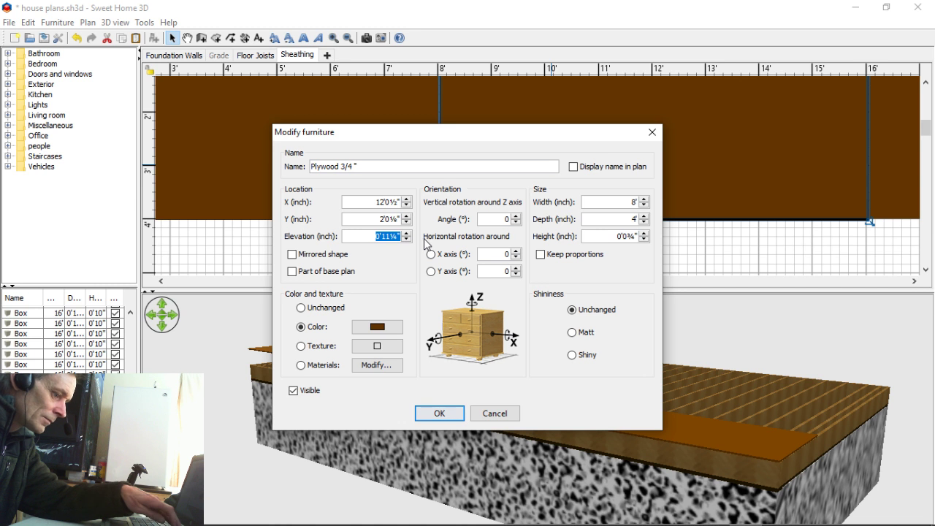
key(BackSpace)
click(439, 413)
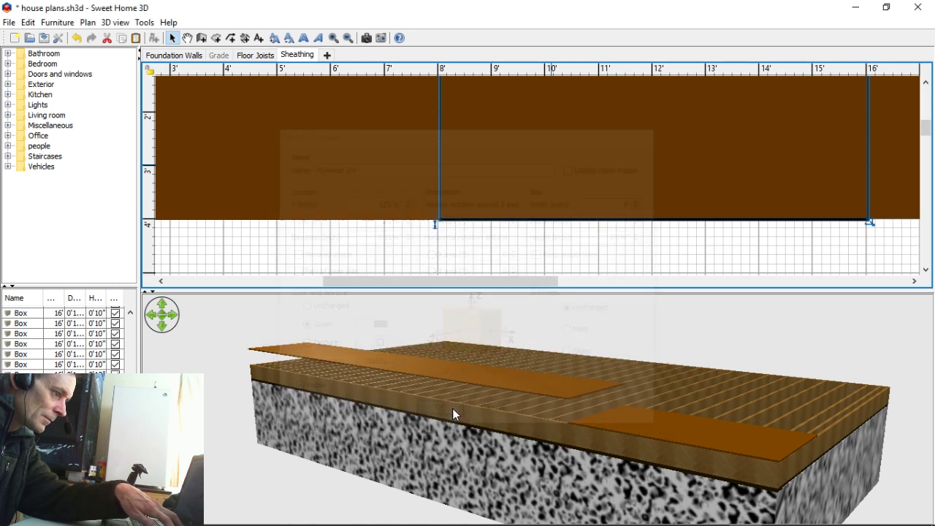
click(473, 385)
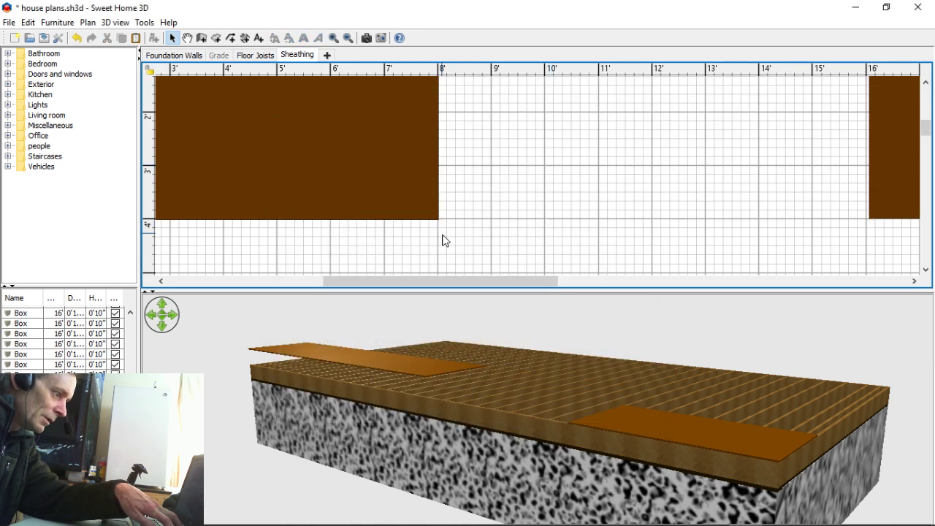
click(77, 38)
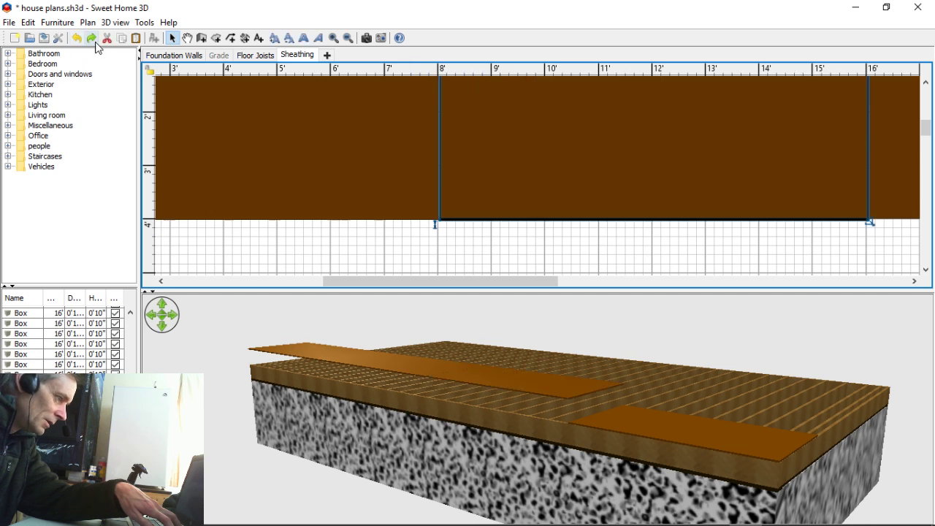
double_click(499, 190)
drag(374, 236, 438, 236)
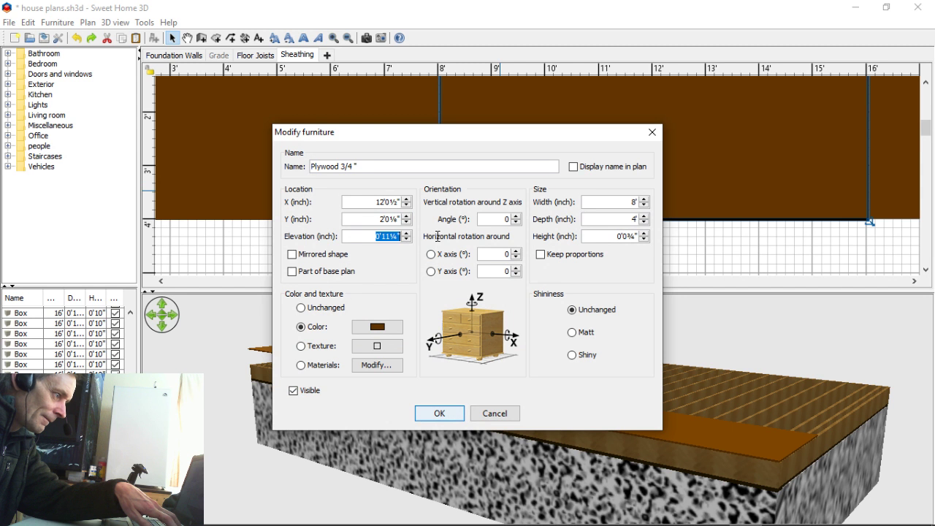
key(BackSpace)
click(425, 413)
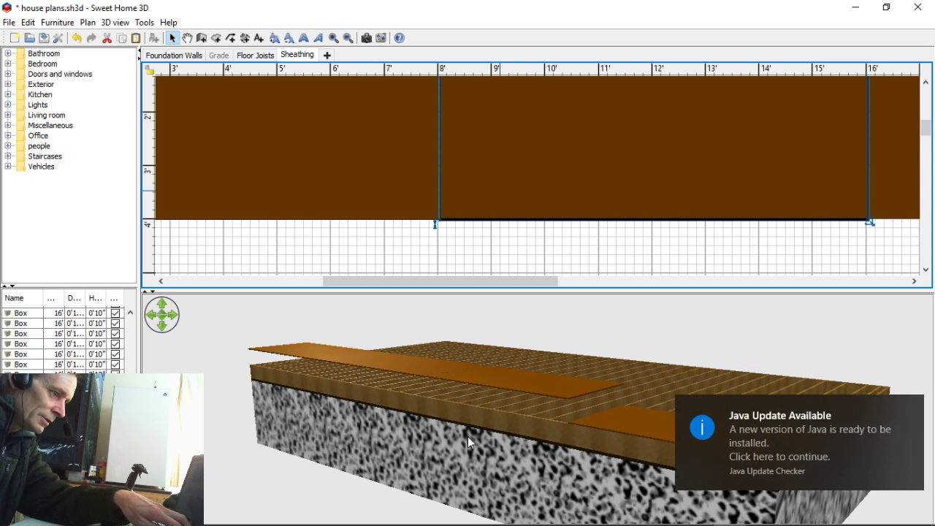
Step: Set the elevation of the second plywood sheet, between 8' and 16', to 0
double_click(548, 177)
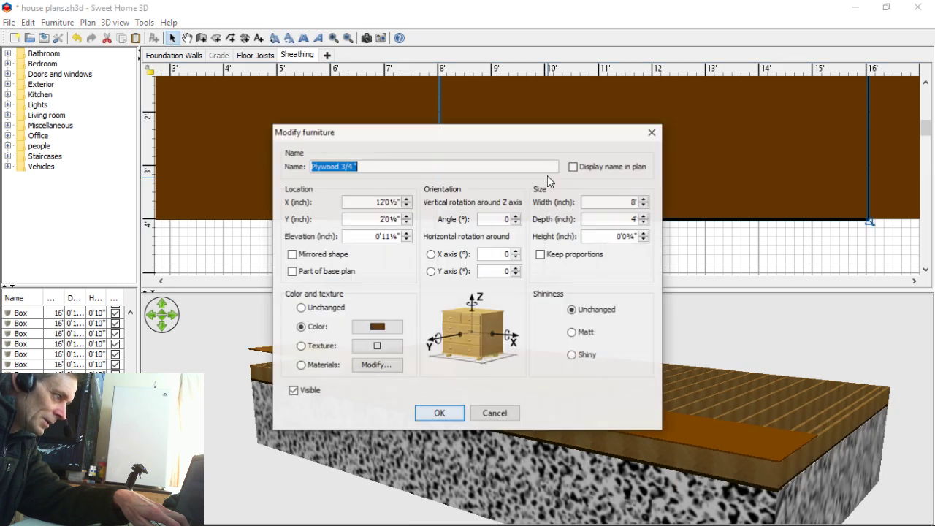
click(368, 233)
text(0)
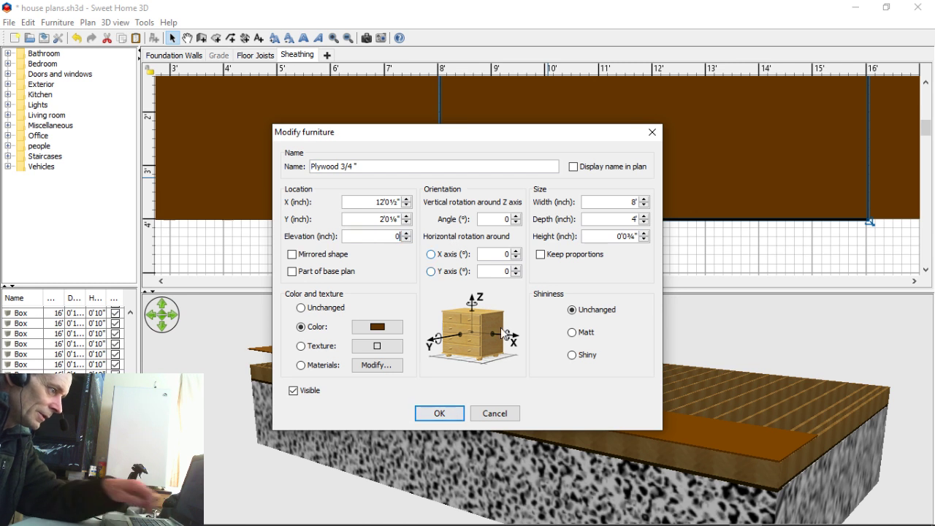
click(440, 413)
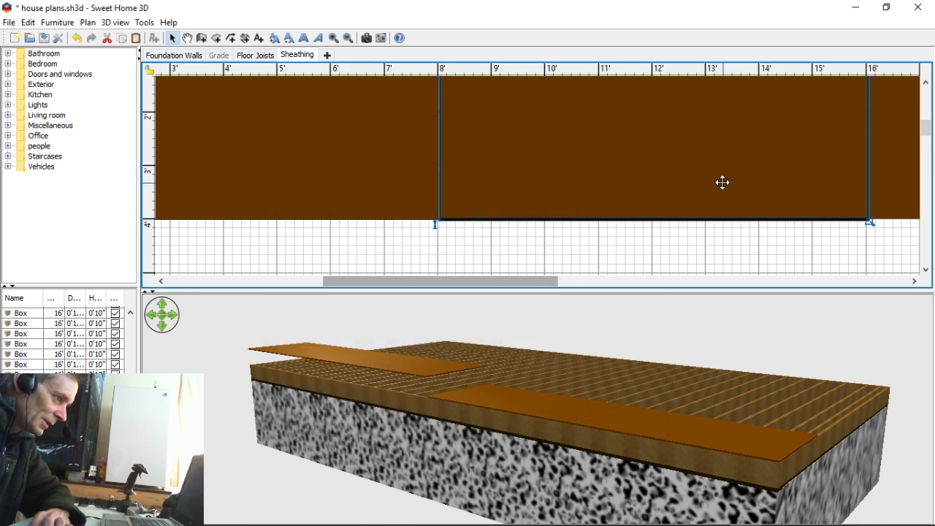
Step: Set the elevation of the third plywood sheet, between 16' and 24', to 0
drag(495, 285, 672, 282)
double_click(570, 173)
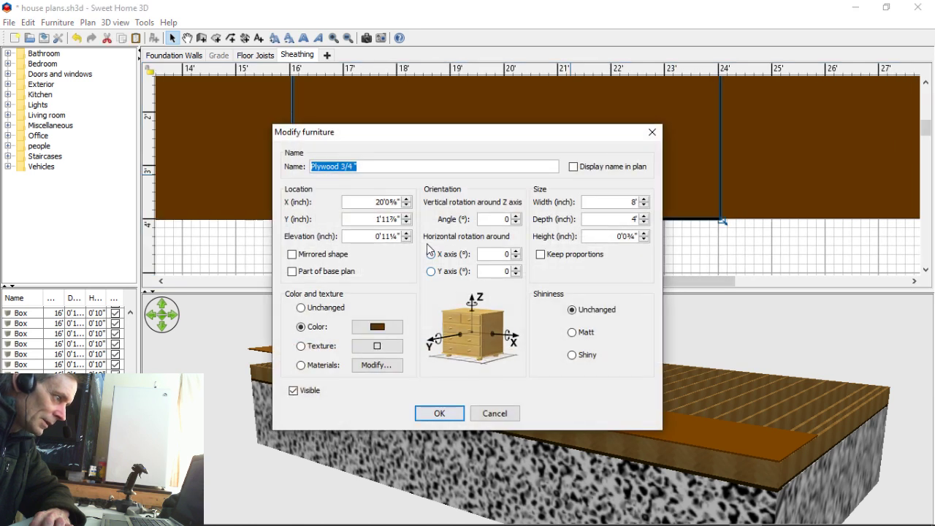
drag(371, 236, 402, 236)
text(0)
click(439, 413)
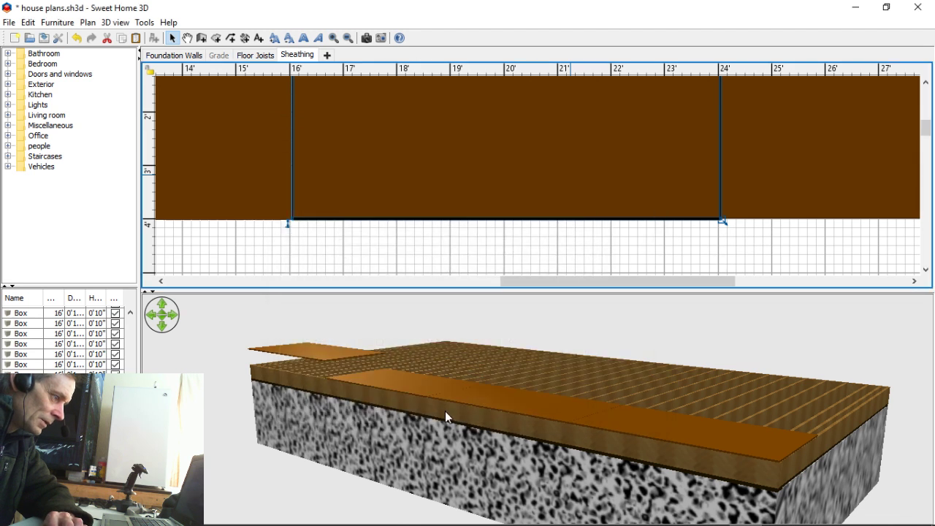
Step: Set the elevation of the last plywood sheet, between 24' and 32', to 0
drag(648, 282, 726, 263)
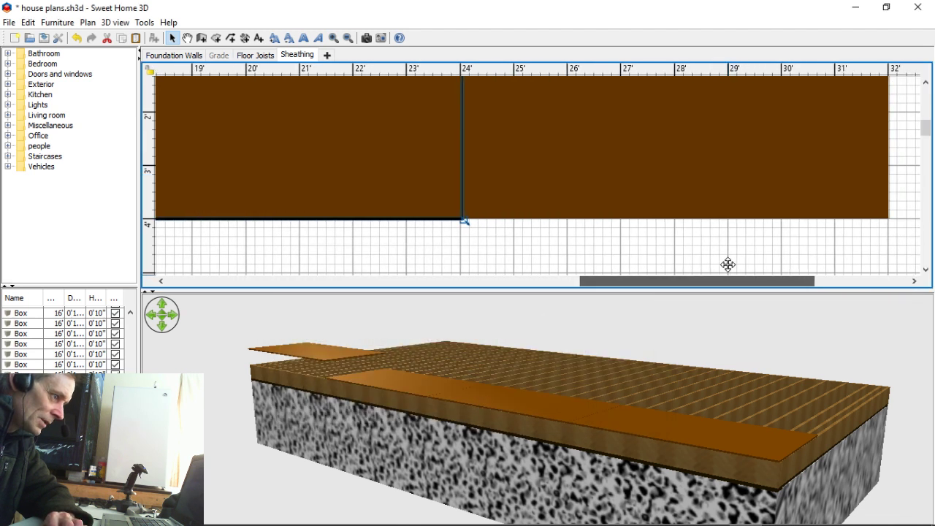
click(682, 174)
double_click(682, 175)
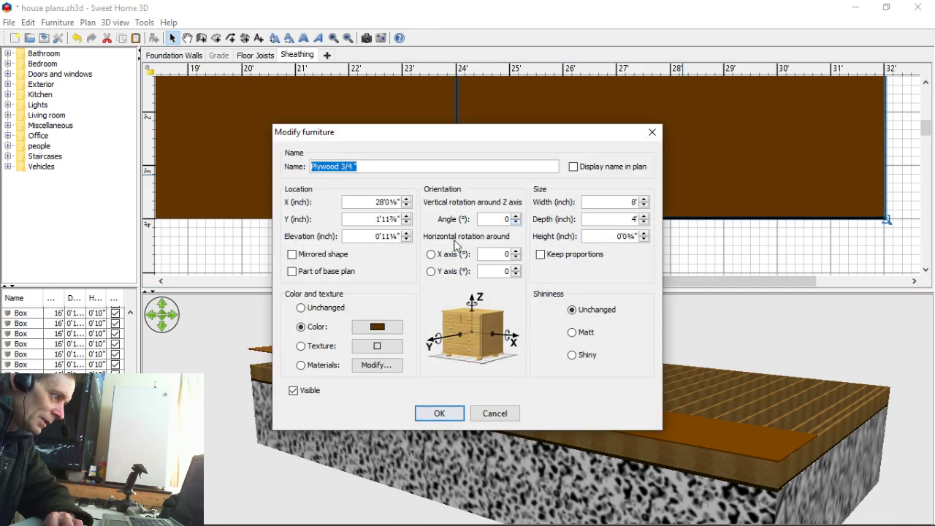
drag(366, 238, 436, 236)
drag(377, 237, 428, 241)
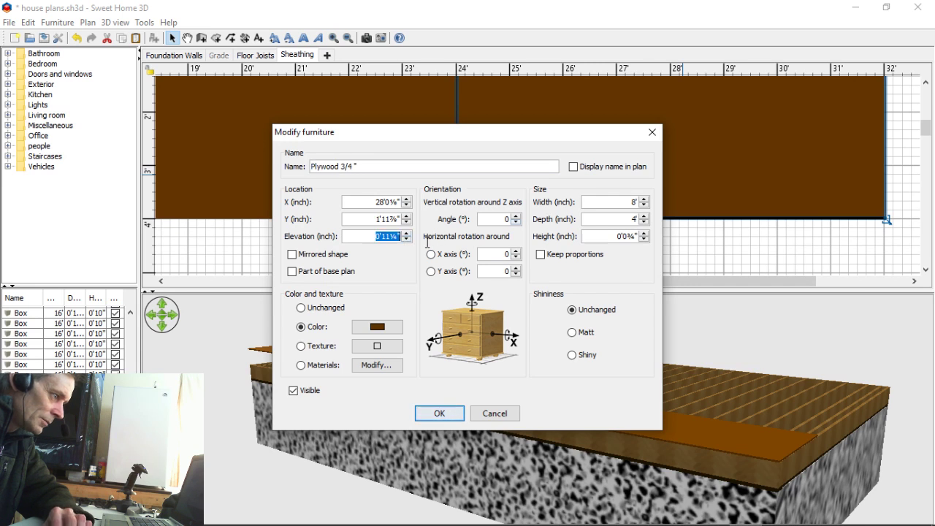
key(Return)
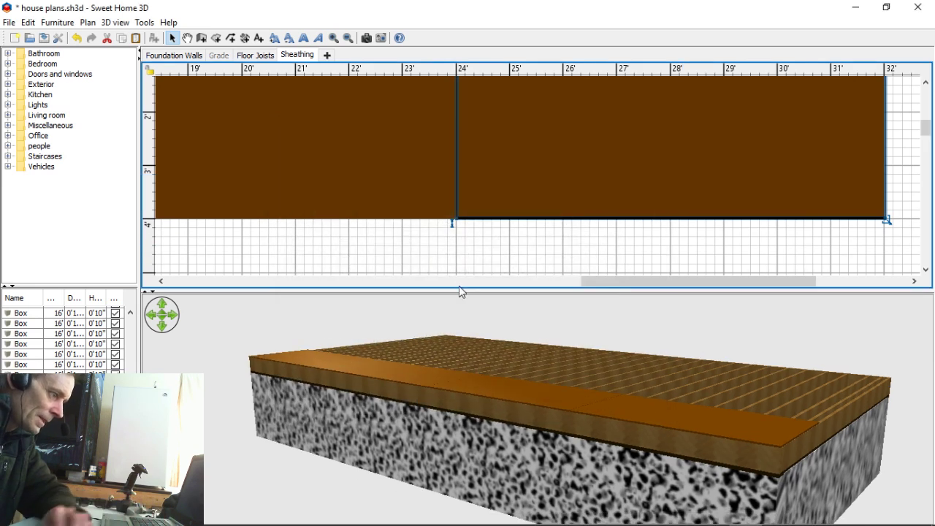
Step: Duplicate the row of four plywood sheets and place the copy just south of the first row, with its ends aligned
drag(487, 419, 434, 347)
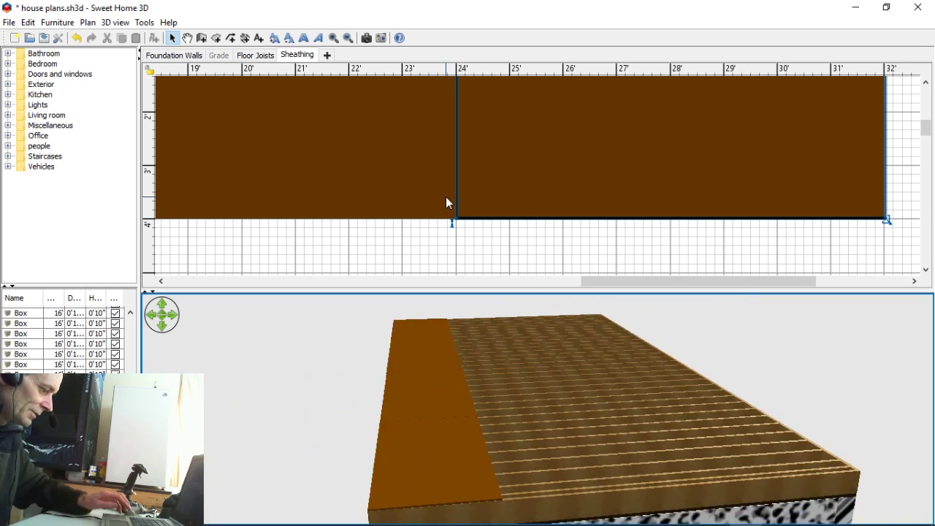
ctrl+scroll(451, 231, down, 1)
ctrl+scroll(460, 211, down, 3)
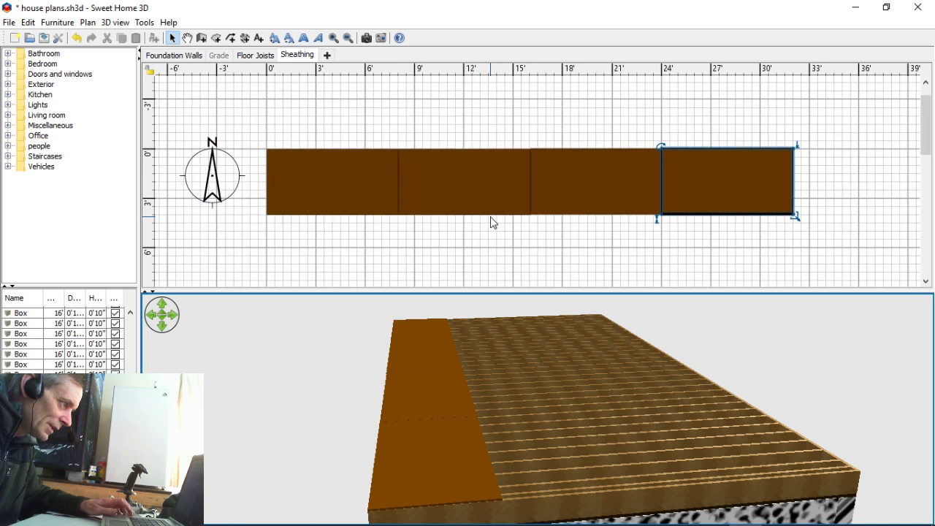
drag(370, 185, 834, 153)
key(ctrl+c)
key(ctrl+v)
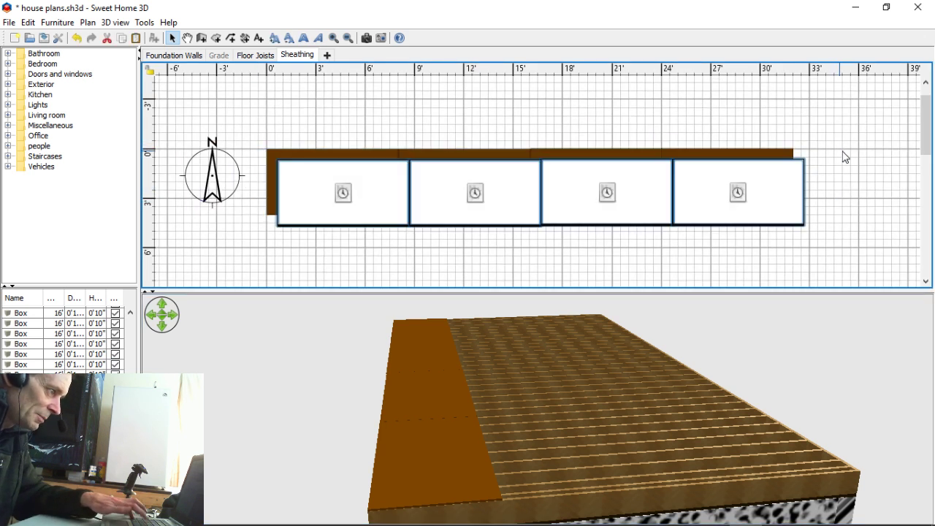
drag(294, 192, 280, 236)
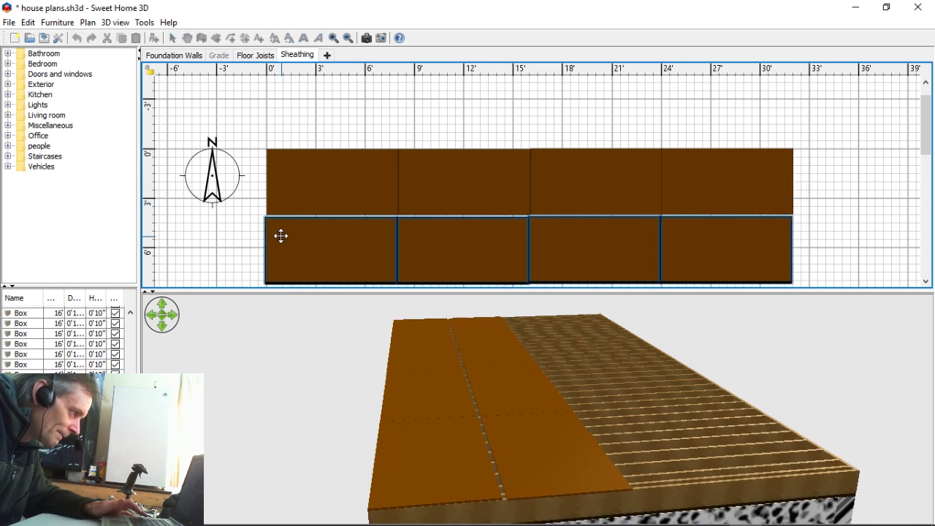
drag(281, 235, 282, 235)
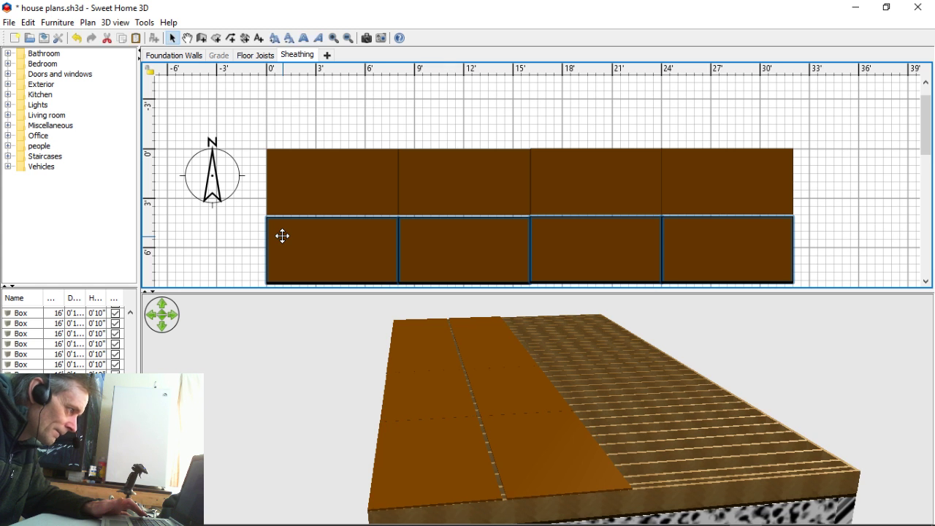
Step: Nudge the second plywood row north until its upper edge meets the first row at about 4'
scroll(255, 252, up, 5)
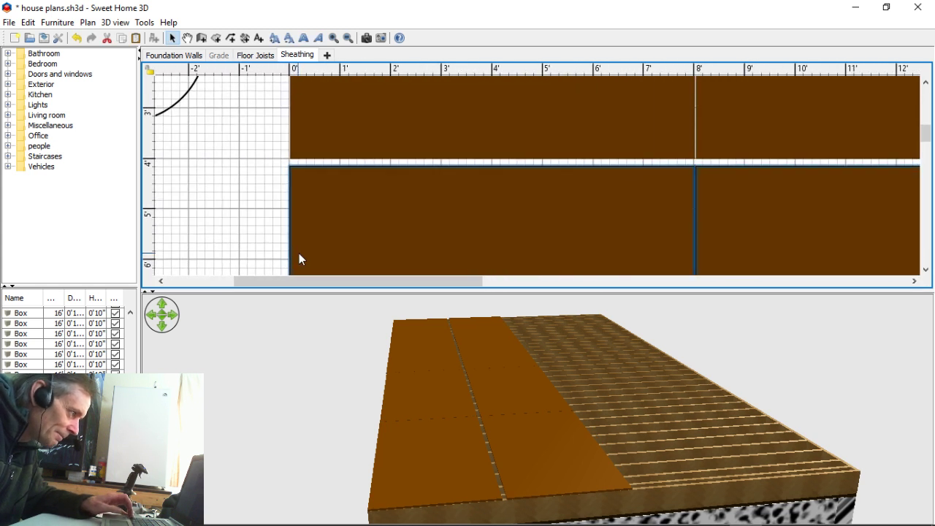
scroll(288, 246, up, 4)
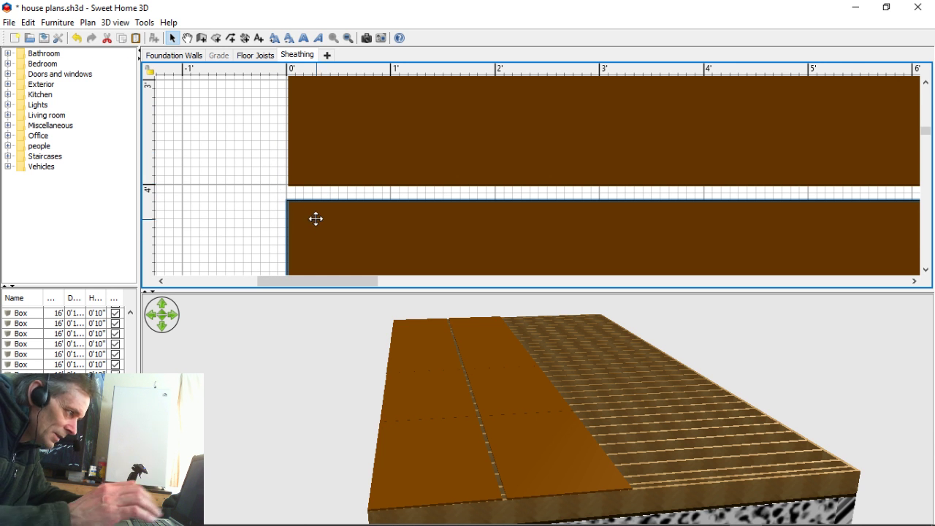
key(Up)
key(Up)
key(Up)
key(Up)
key(Up)
key(Up)
key(Up)
key(Up)
key(Up)
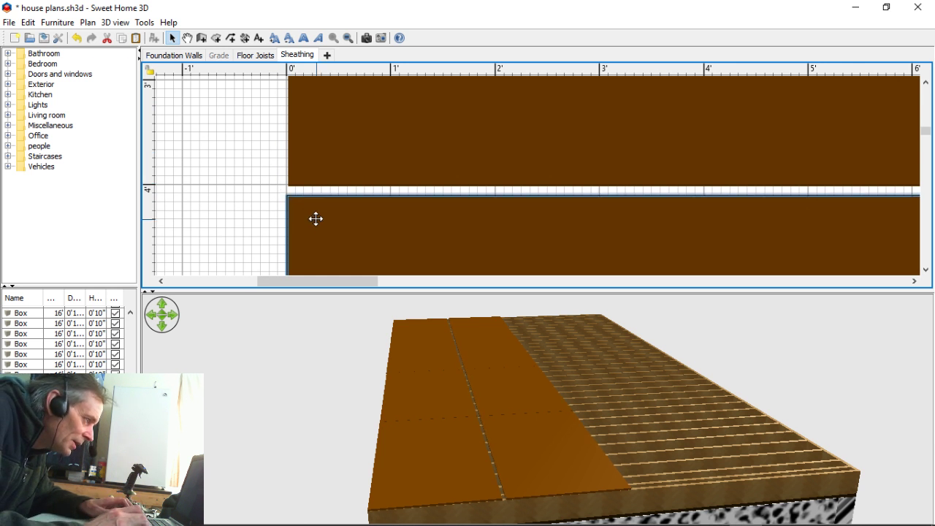
key(Up)
key(Up)
key(Up)
key(Up)
key(Up)
key(Up)
key(Up)
key(Up)
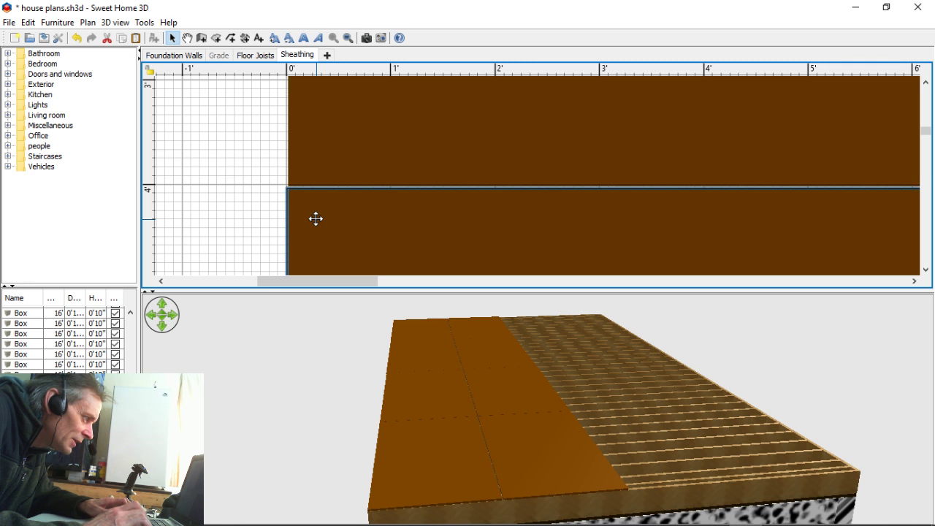
Step: Examine the seam between the first and second plywood rows from the west end to beyond 16'
key(Up)
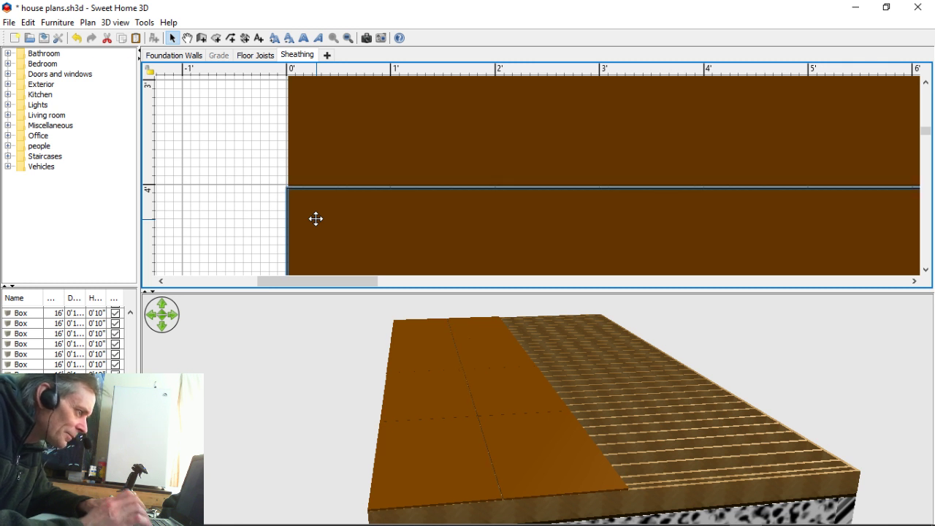
click(261, 223)
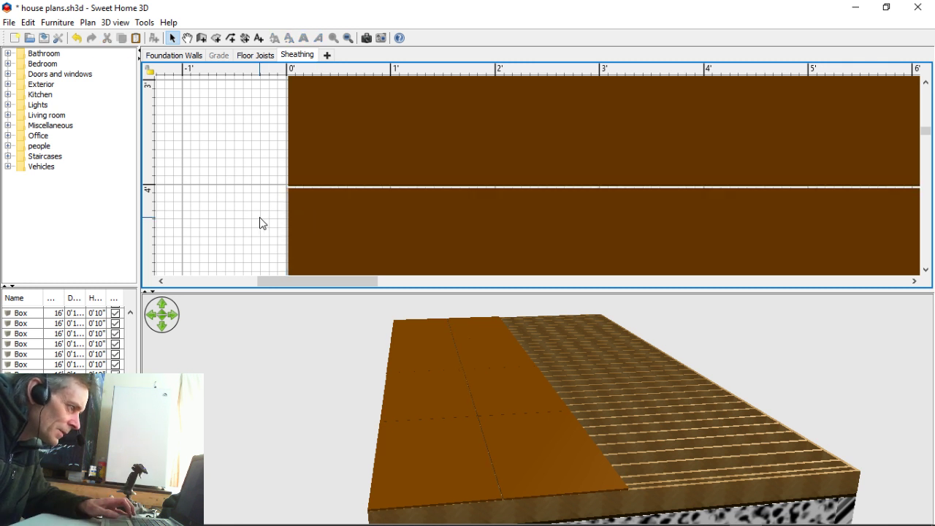
drag(268, 223, 934, 248)
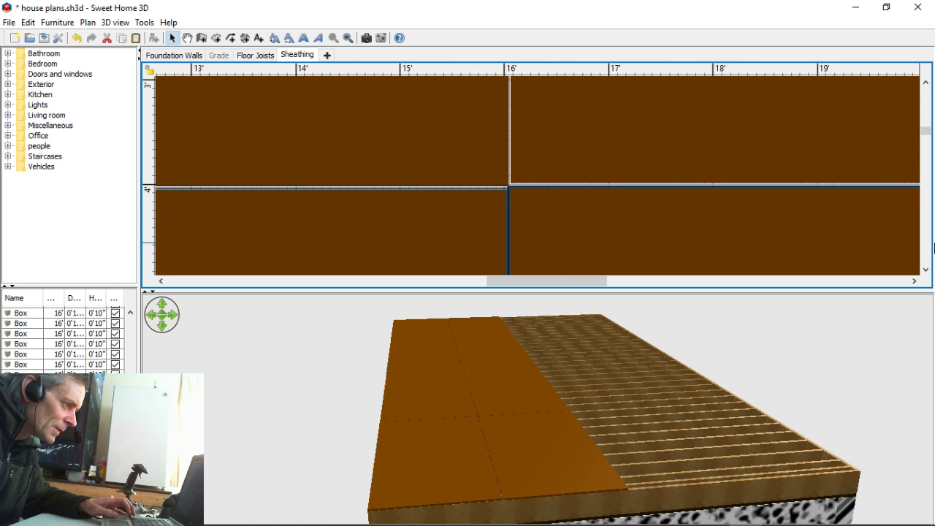
drag(505, 286, 353, 298)
ctrl+scroll(387, 264, down, 2)
scroll(374, 263, down, 2)
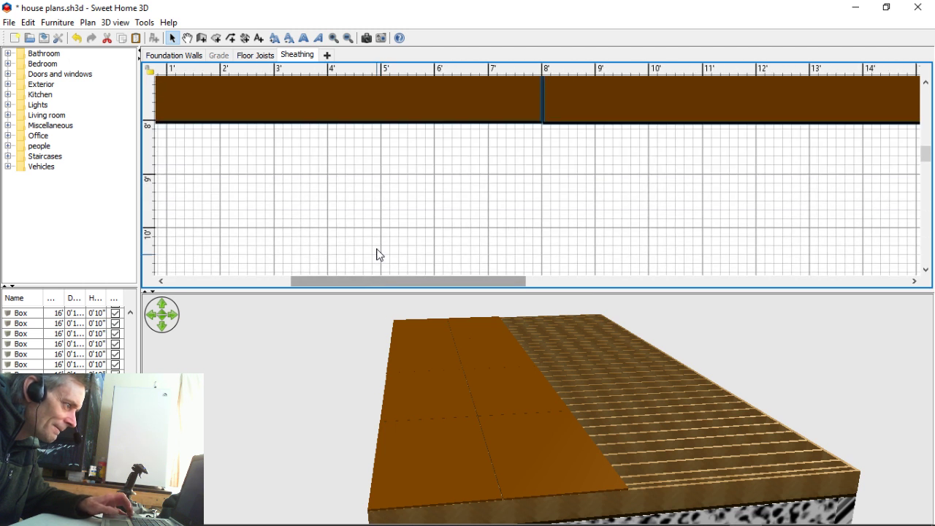
ctrl+scroll(372, 238, down, 3)
ctrl+scroll(369, 234, down, 1)
scroll(367, 235, up, 3)
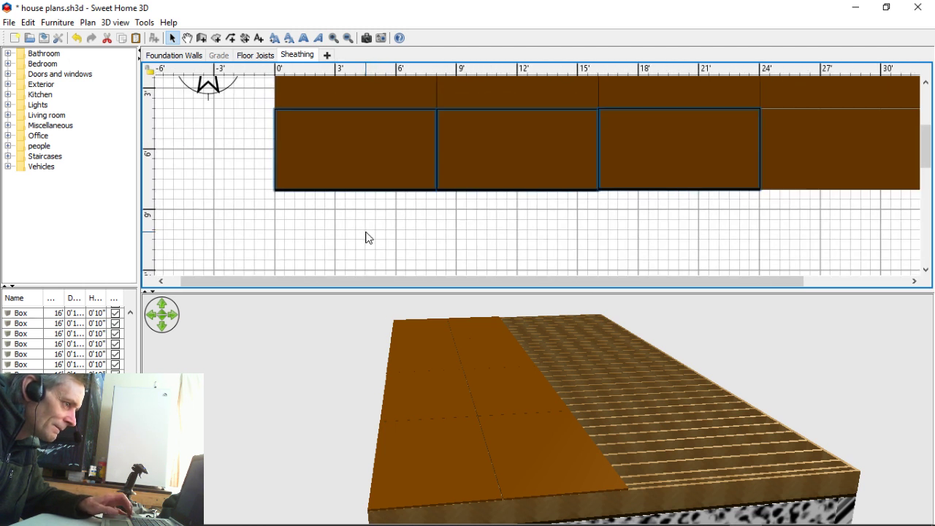
Step: Move the second row of four plywood sheets south until its upper edge is at about 6', clear of the first row
click(254, 236)
drag(251, 231, 818, 245)
drag(714, 227, 720, 273)
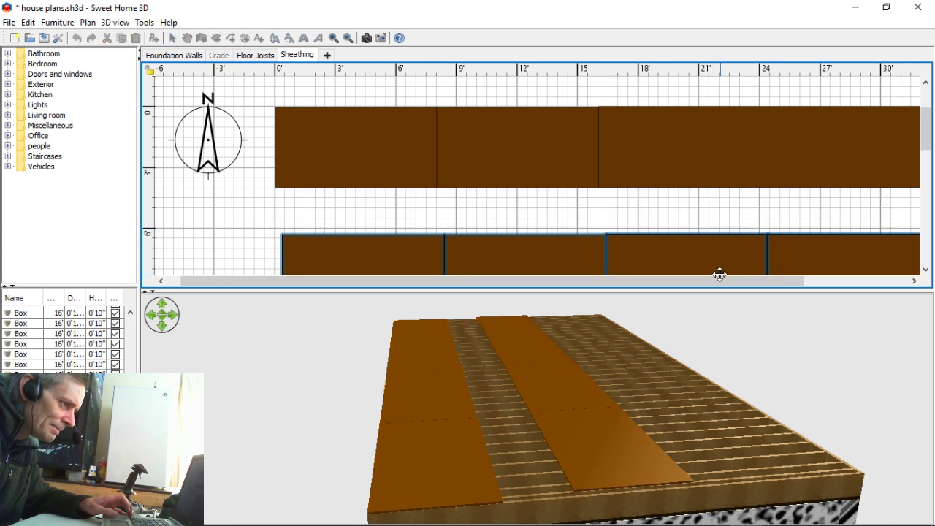
click(423, 213)
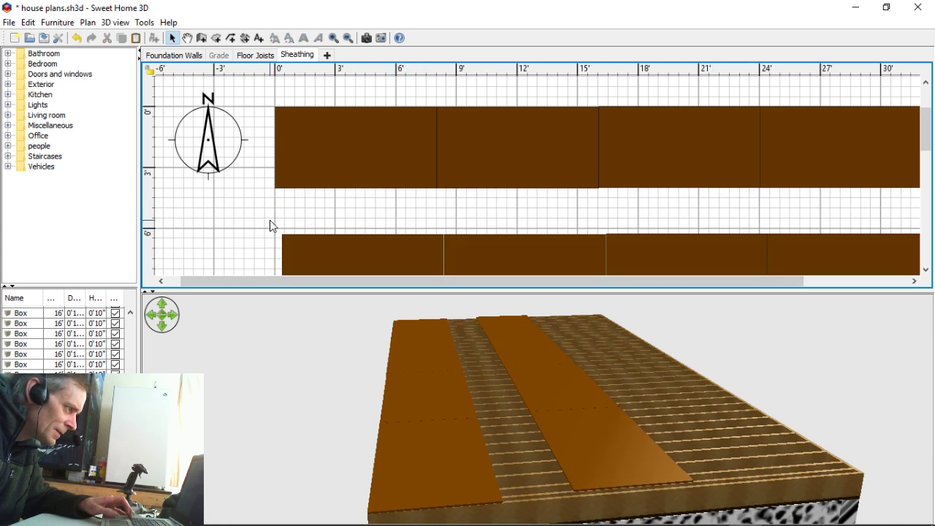
Step: Nudge the first row's second sheet so its upper edge lines up with the first sheet at 0' and their ends meet at 8'
ctrl+scroll(270, 197, up, 3)
ctrl+scroll(289, 218, up, 1)
scroll(296, 227, up, 5)
scroll(295, 227, down, 2)
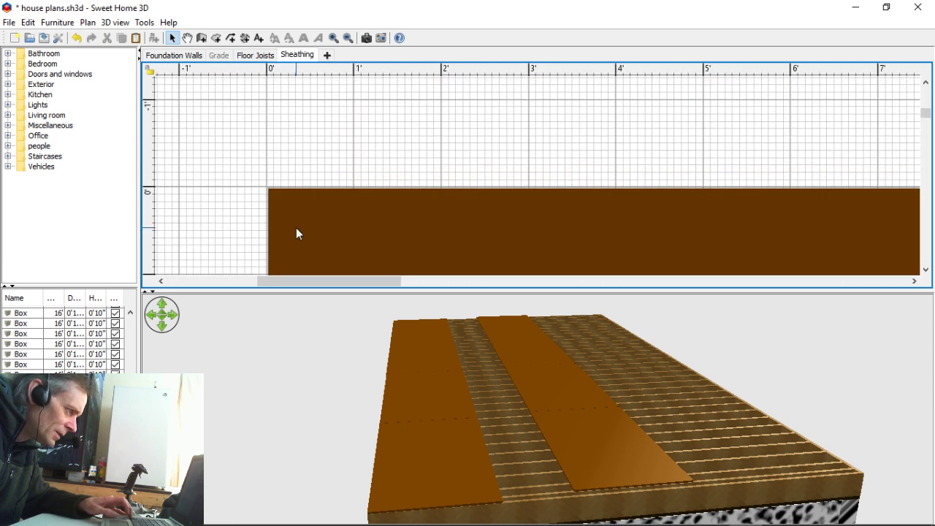
scroll(296, 227, down, 2)
click(296, 227)
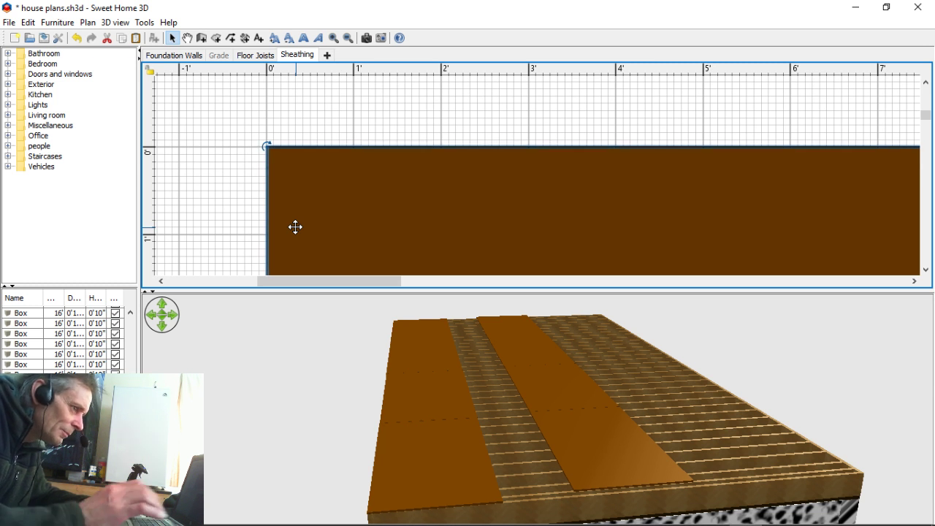
drag(335, 281, 449, 284)
click(451, 227)
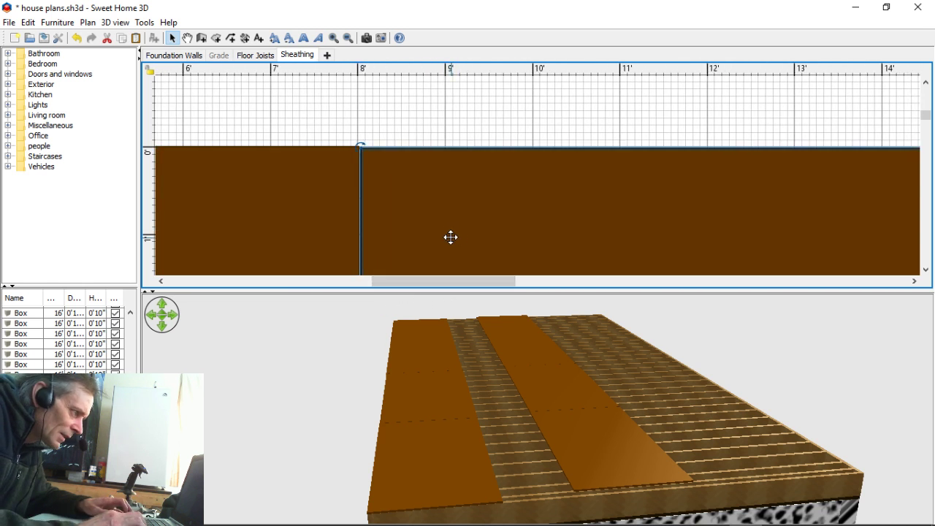
key(Right)
key(Right)
key(Up)
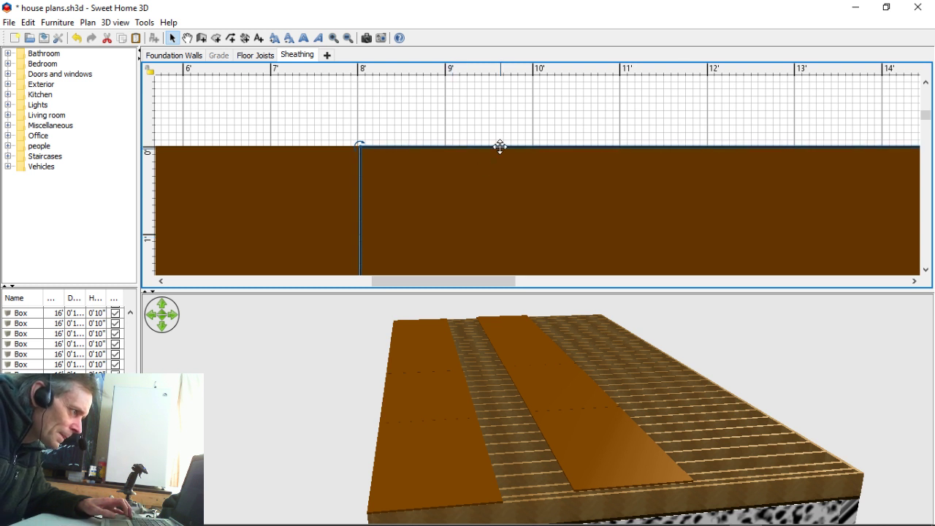
click(523, 111)
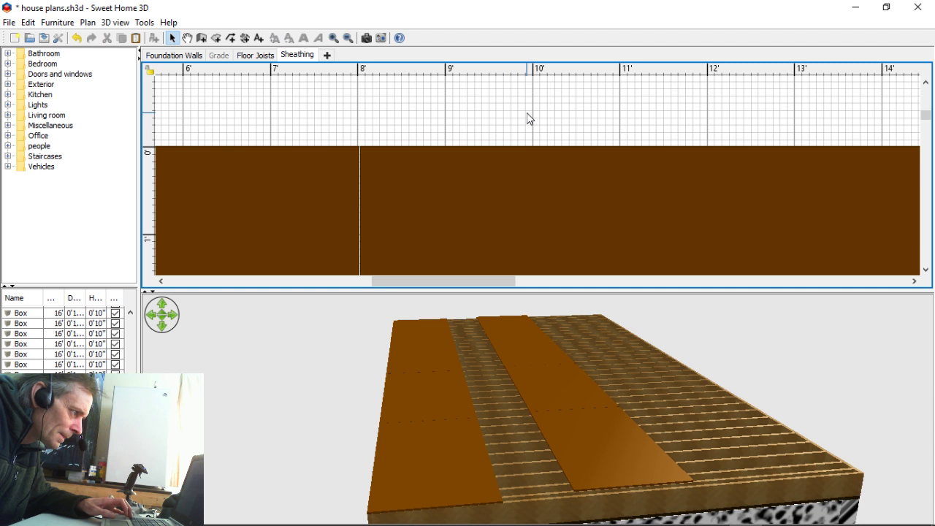
Step: Fine-tune the second sheet's west end against the first sheet at 8' in tiny moves
click(461, 271)
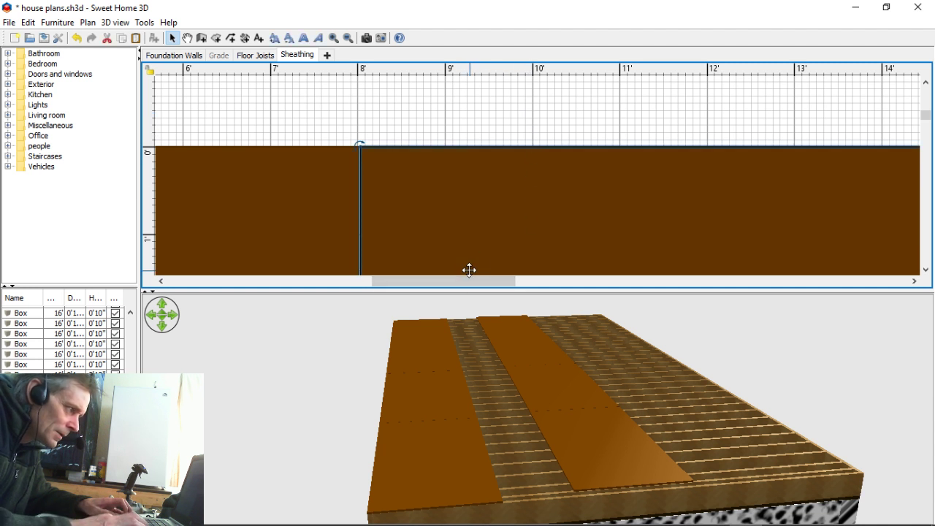
click(468, 117)
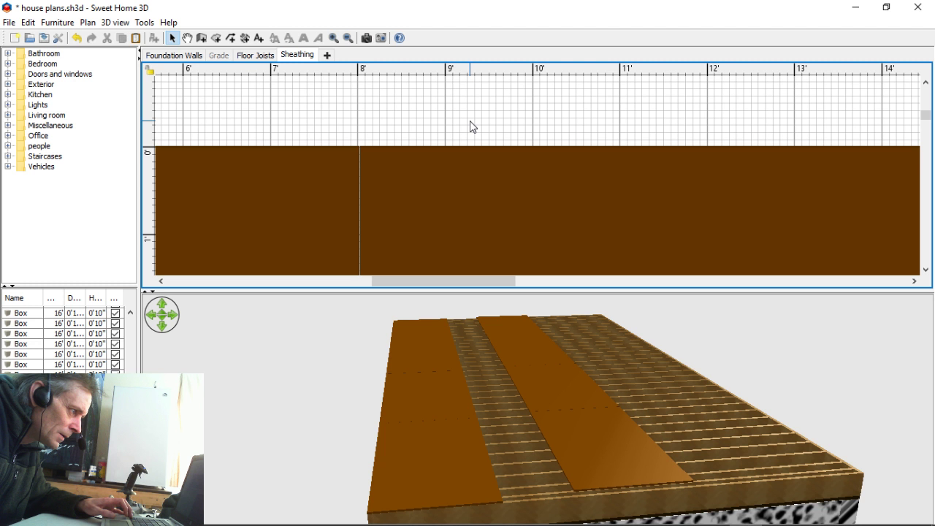
click(456, 163)
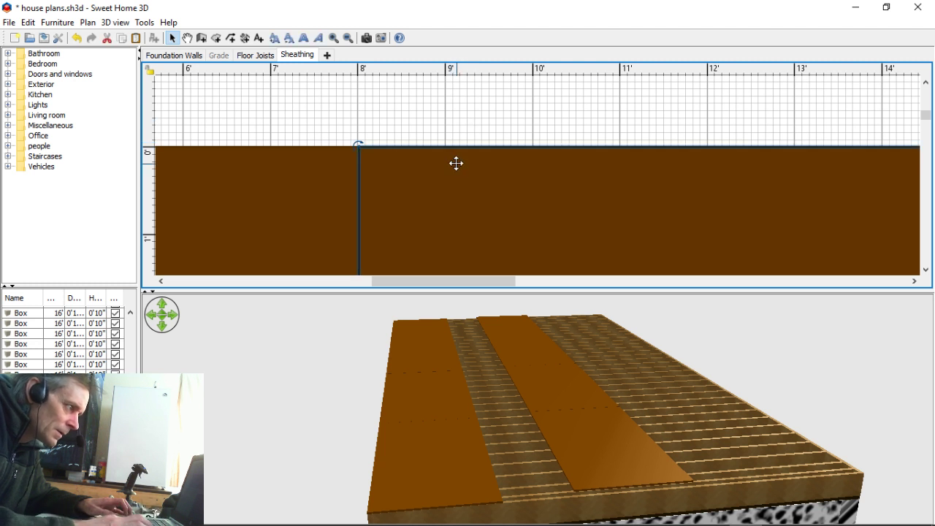
click(536, 139)
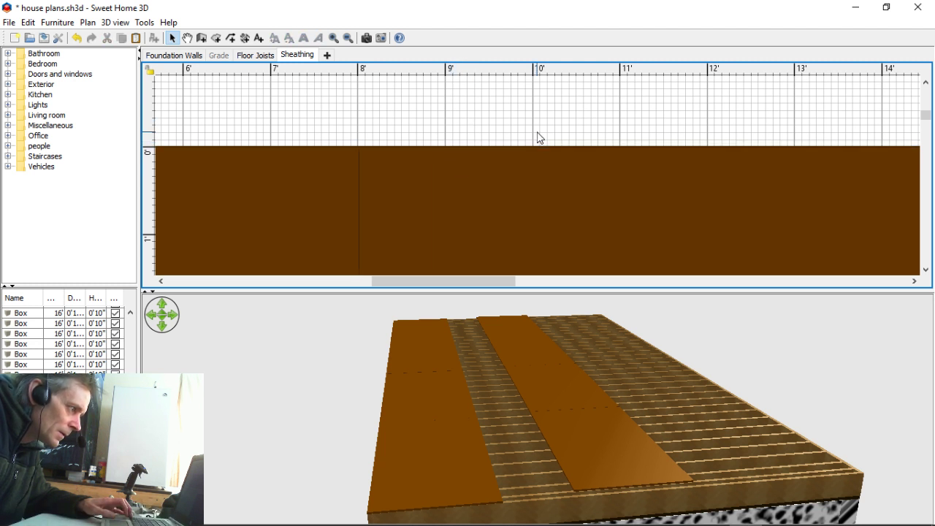
click(542, 174)
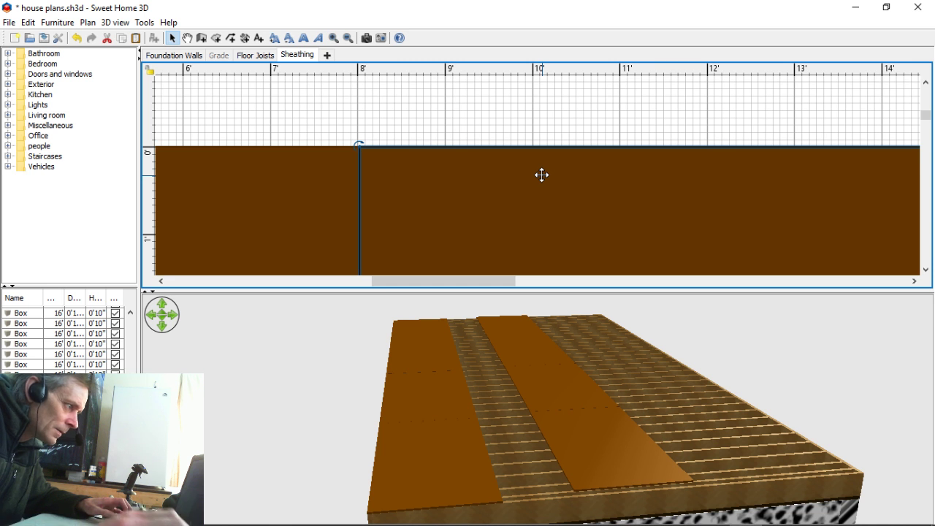
click(605, 121)
Step: Shift the first row's third sheet west to close the gap with the second sheet at 16'
drag(507, 281, 605, 292)
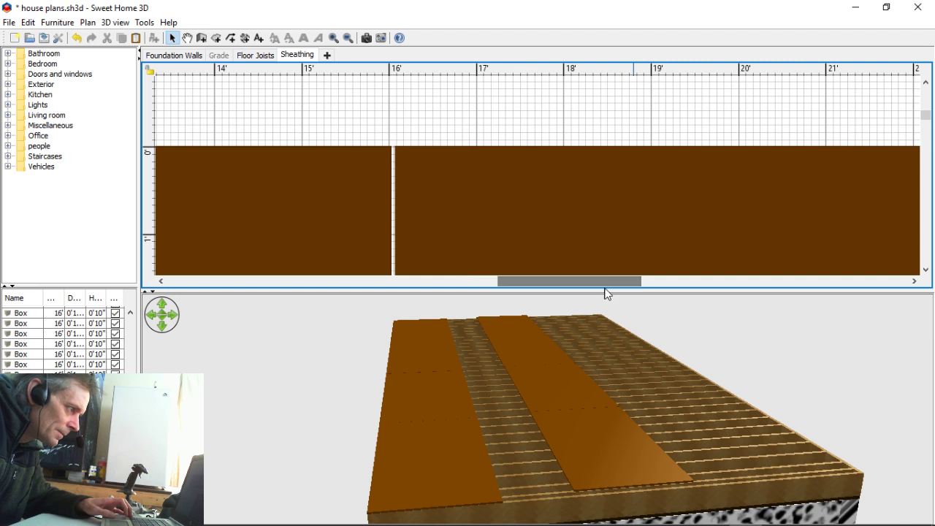
click(501, 229)
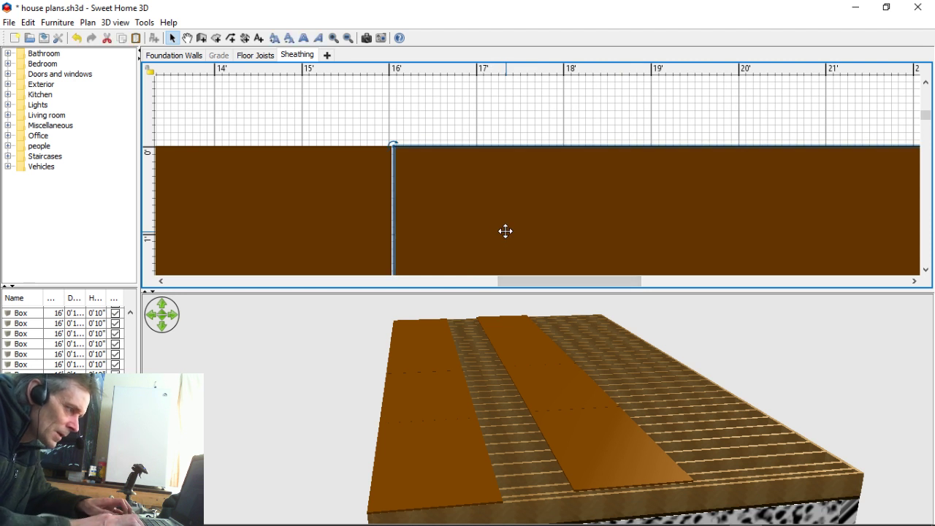
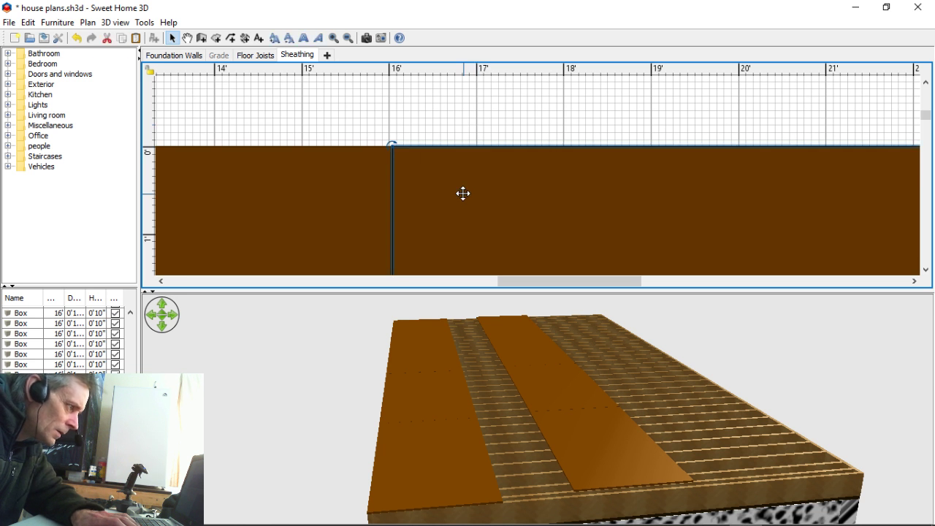
click(497, 135)
click(484, 172)
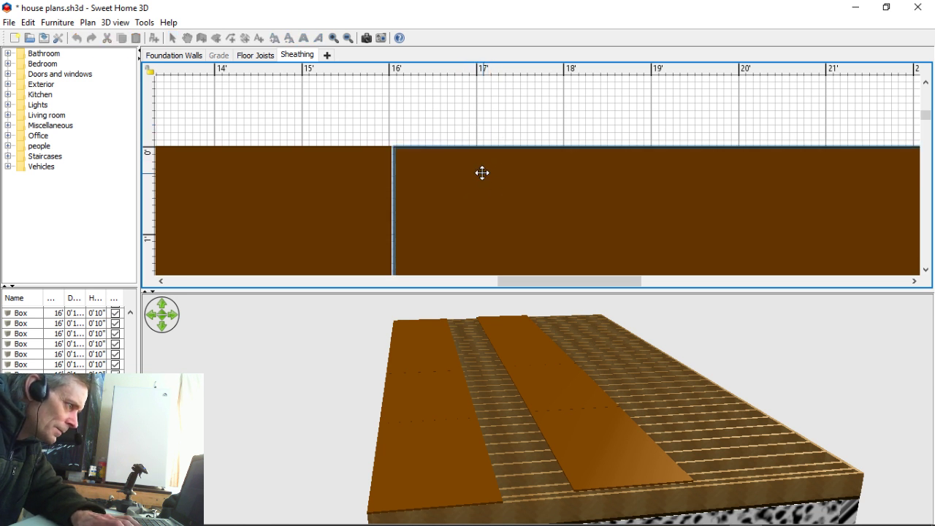
click(512, 136)
click(484, 171)
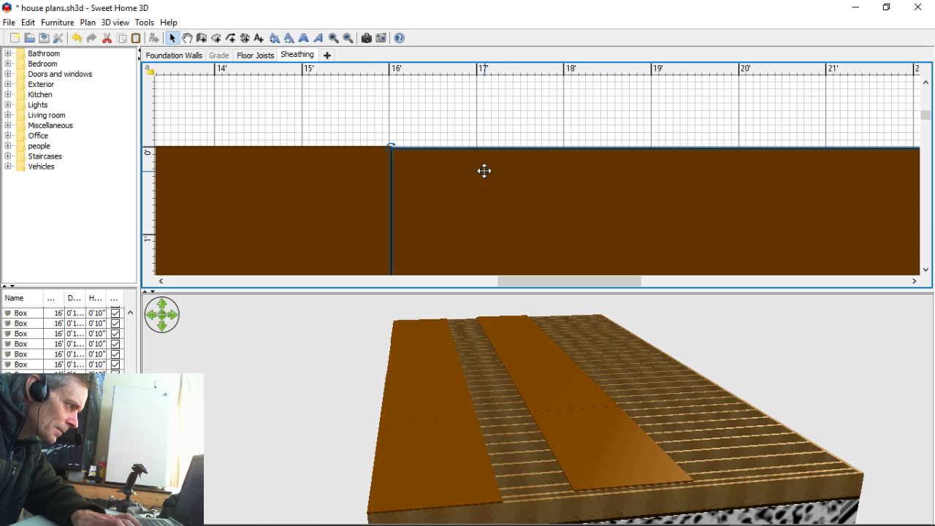
Step: Try several small moves of the third sheet to butt it against the second sheet without dropping its upper edge below 0'
click(520, 128)
click(490, 171)
click(521, 144)
click(520, 145)
click(541, 130)
click(505, 168)
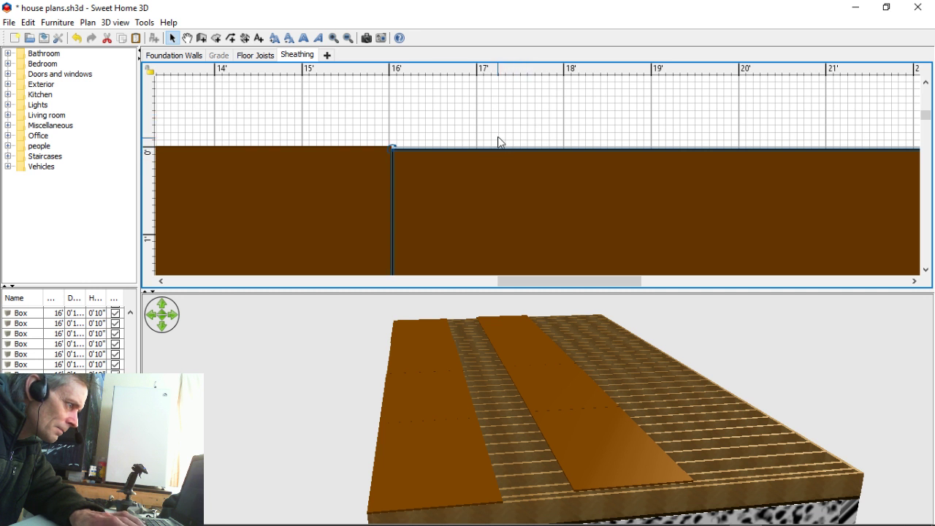
click(503, 134)
click(486, 161)
click(480, 131)
click(451, 161)
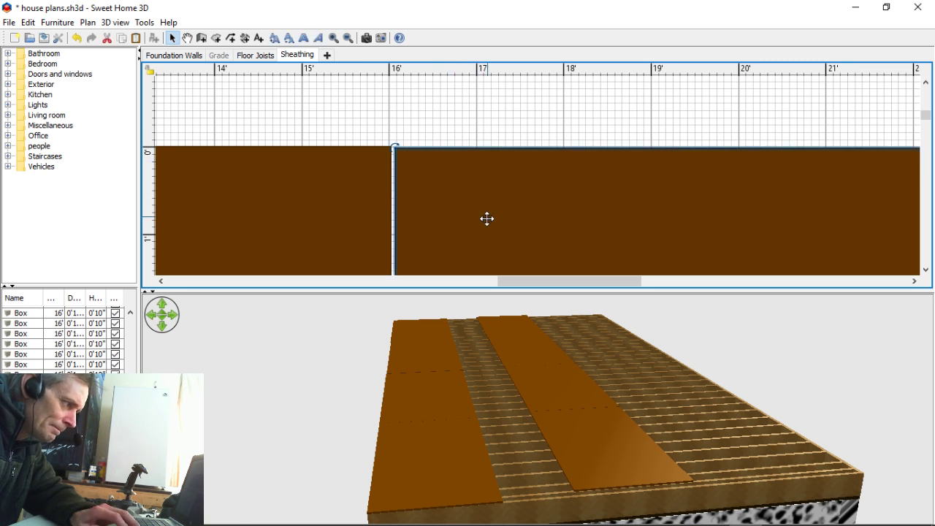
click(513, 130)
click(481, 162)
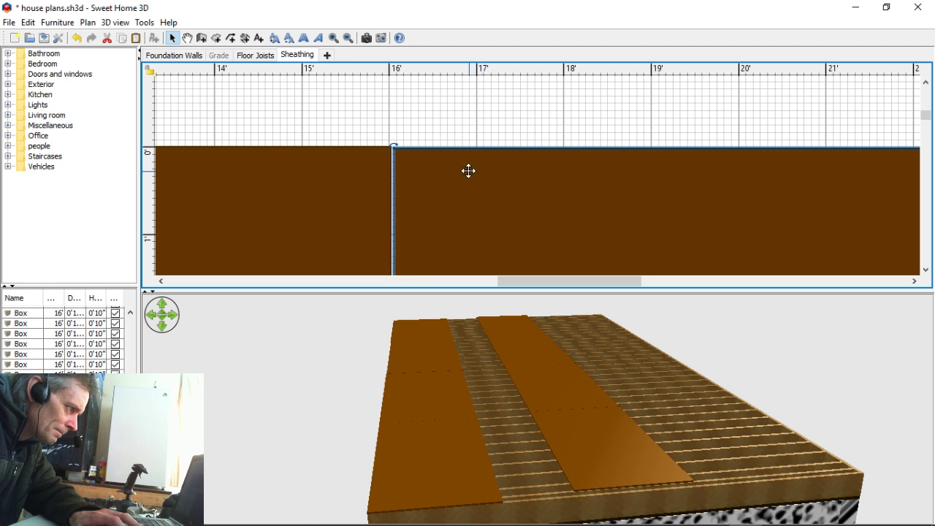
click(480, 133)
click(483, 162)
click(503, 101)
click(485, 171)
click(494, 129)
click(486, 176)
click(497, 136)
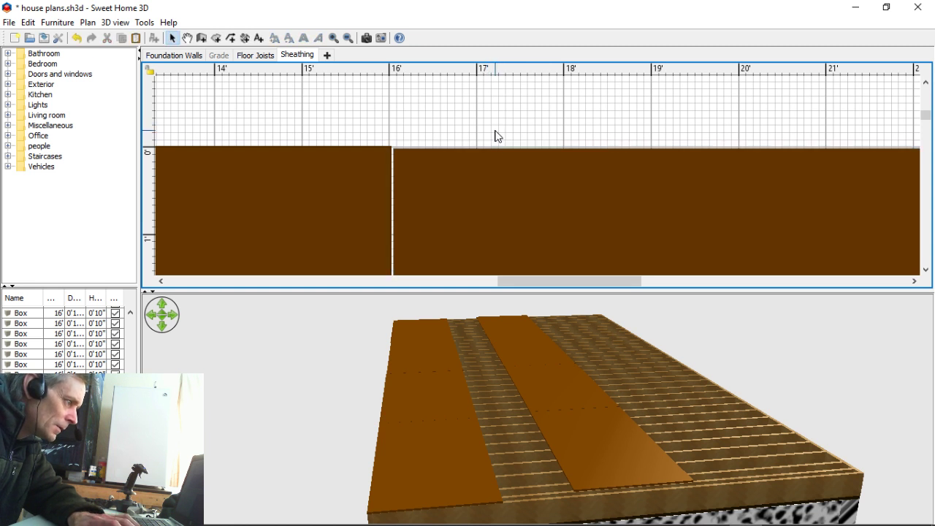
click(463, 165)
drag(460, 166, 463, 163)
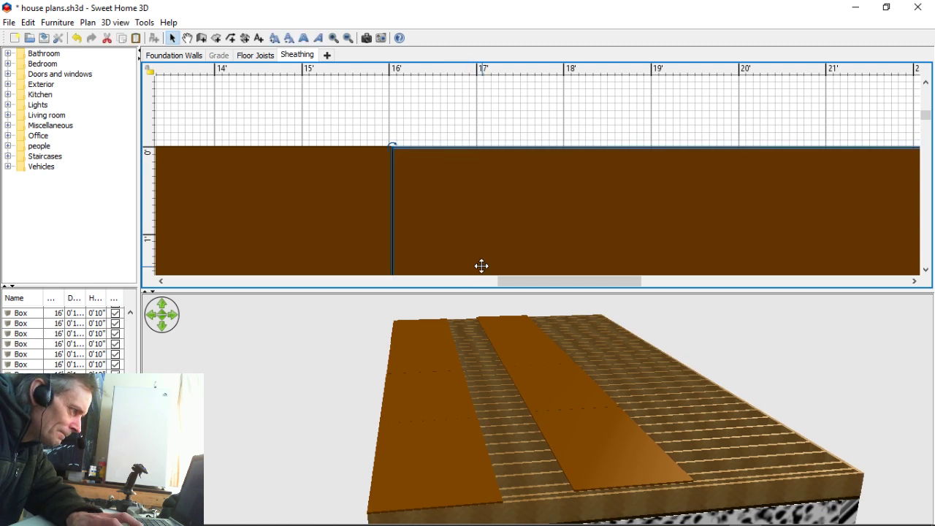
click(417, 119)
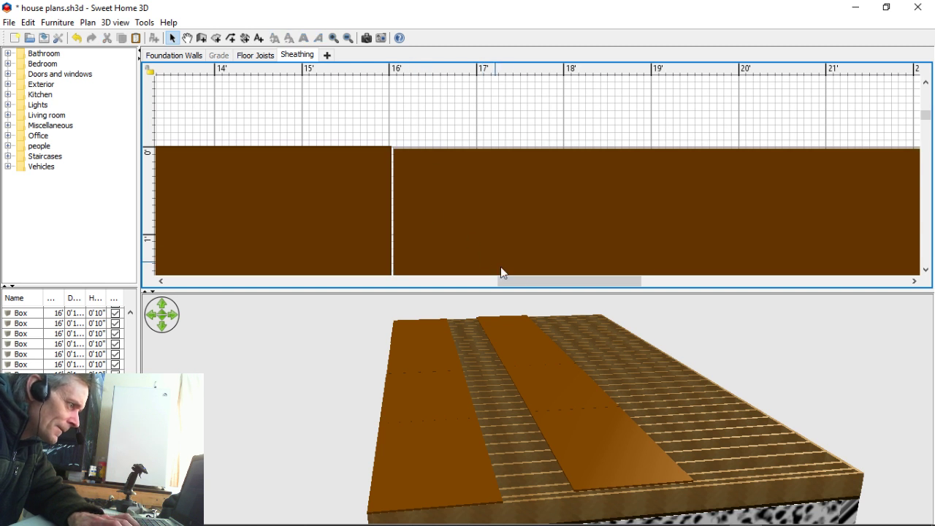
Step: Move the third sheet north to align its upper edge with the second sheet at 0', keeping its west end close to 16'
drag(503, 228, 498, 224)
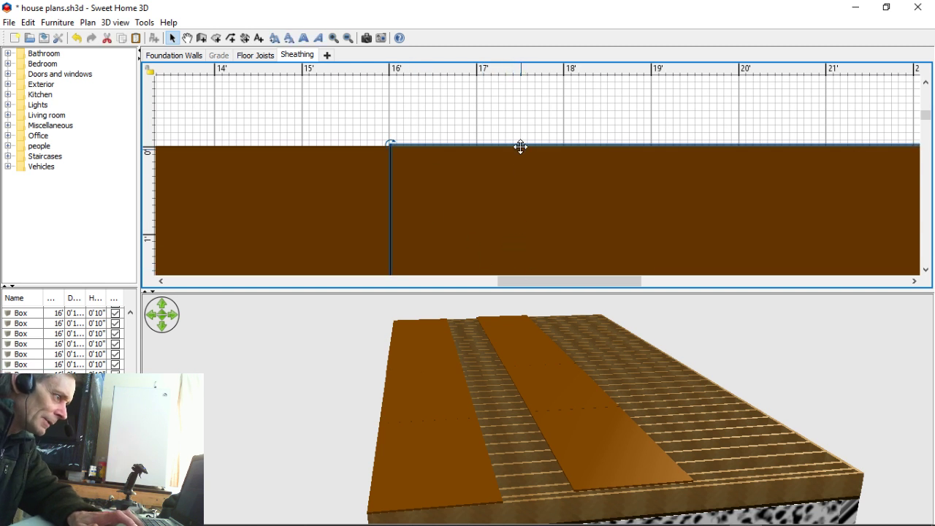
click(520, 121)
click(491, 183)
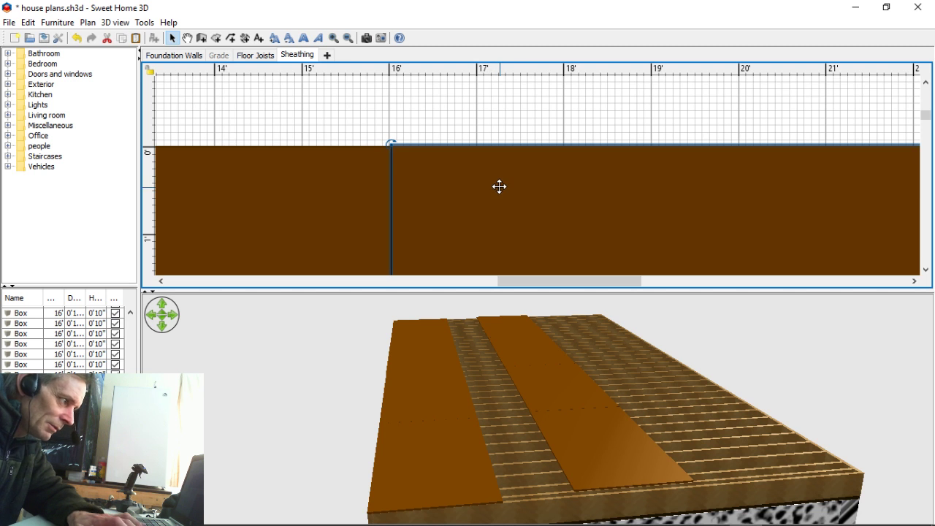
click(508, 107)
click(501, 163)
click(513, 134)
click(501, 192)
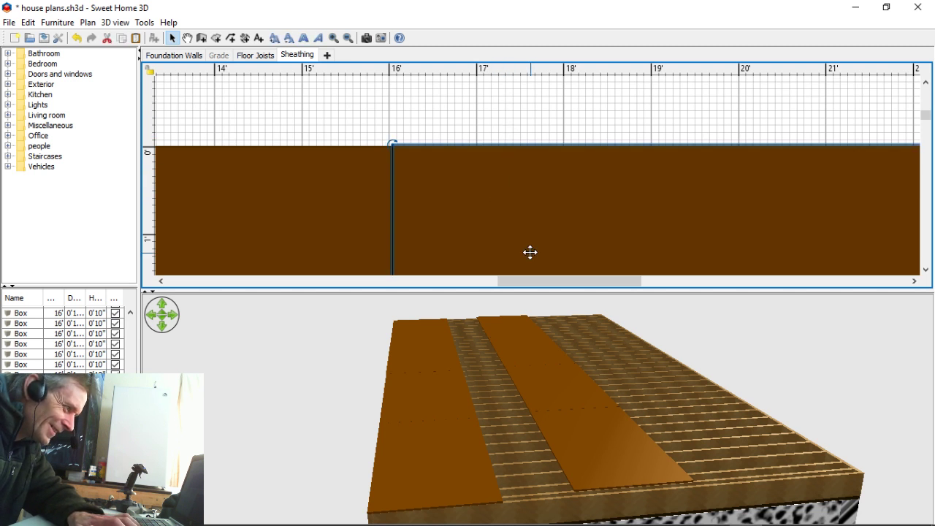
click(534, 95)
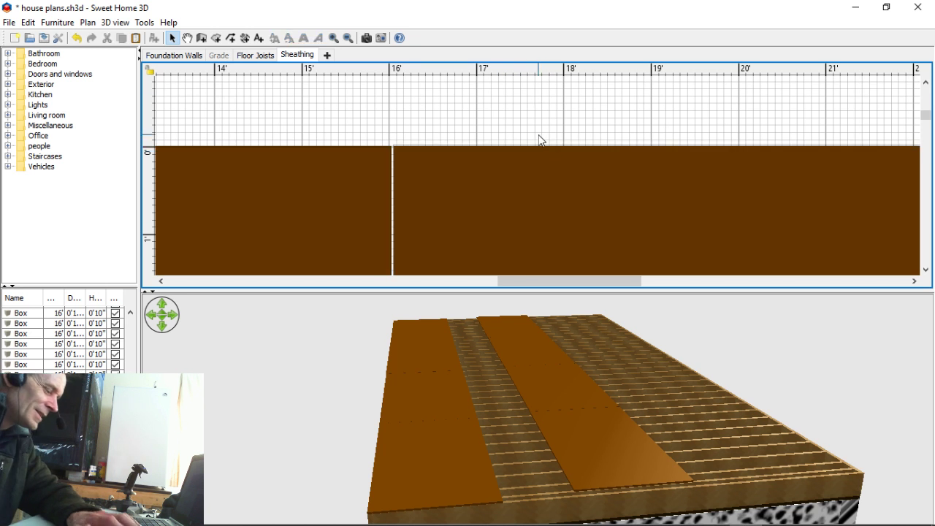
Step: Examine the joints between the first row's sheets at 8' and 16', selecting the second and third sheets in turn
ctrl+scroll(552, 171, down, 6)
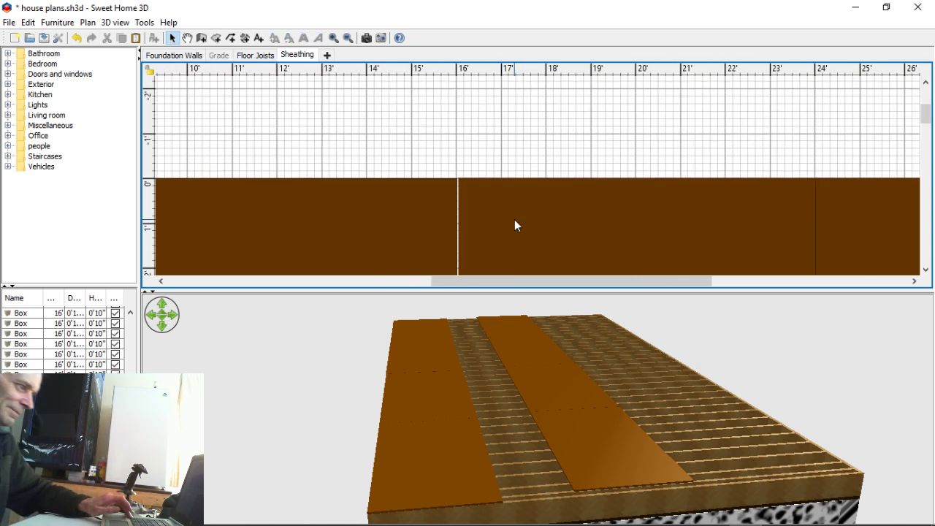
scroll(518, 232, down, 1)
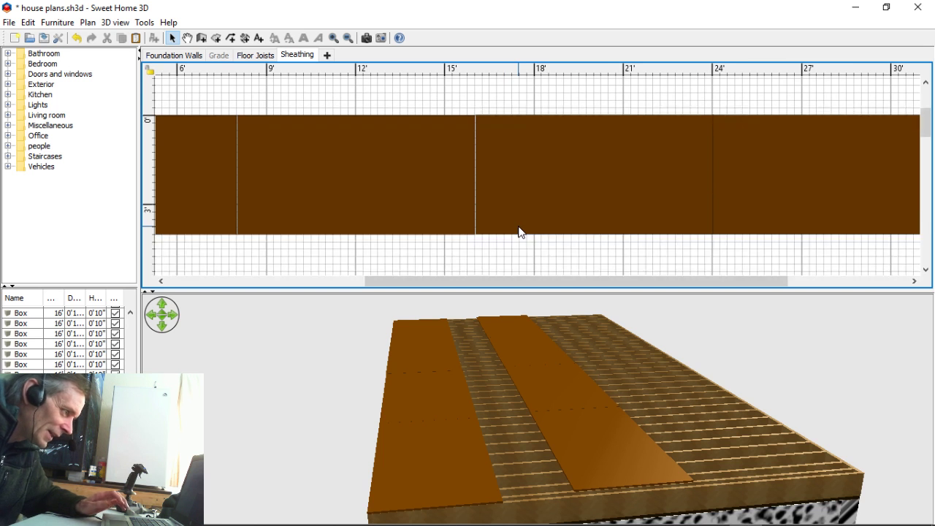
click(538, 182)
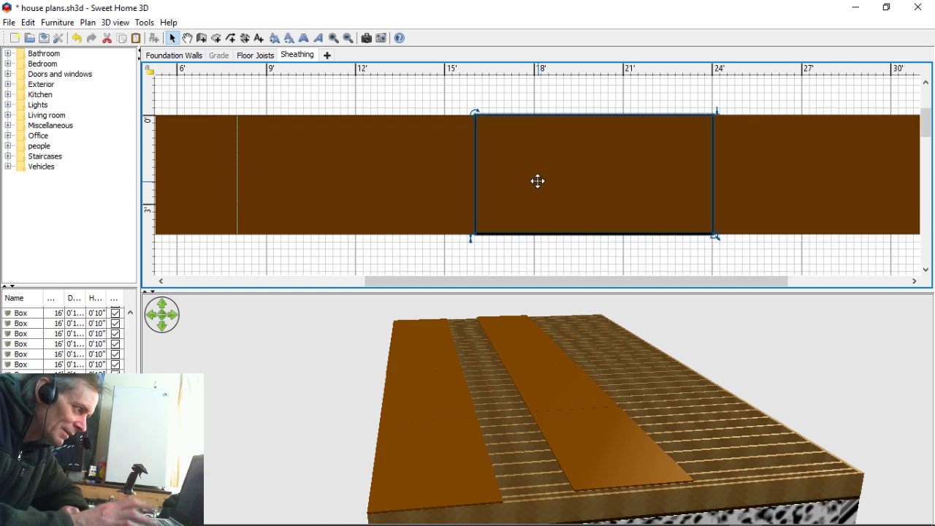
click(613, 267)
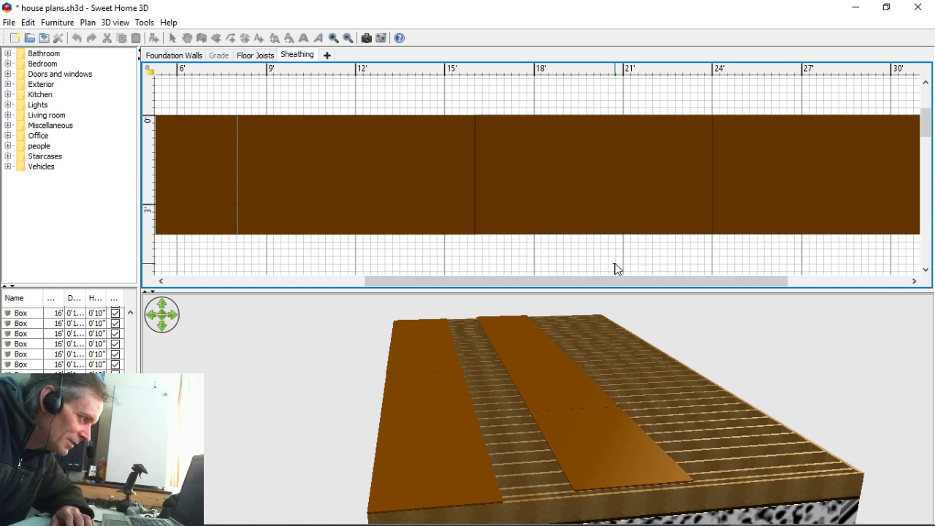
click(599, 197)
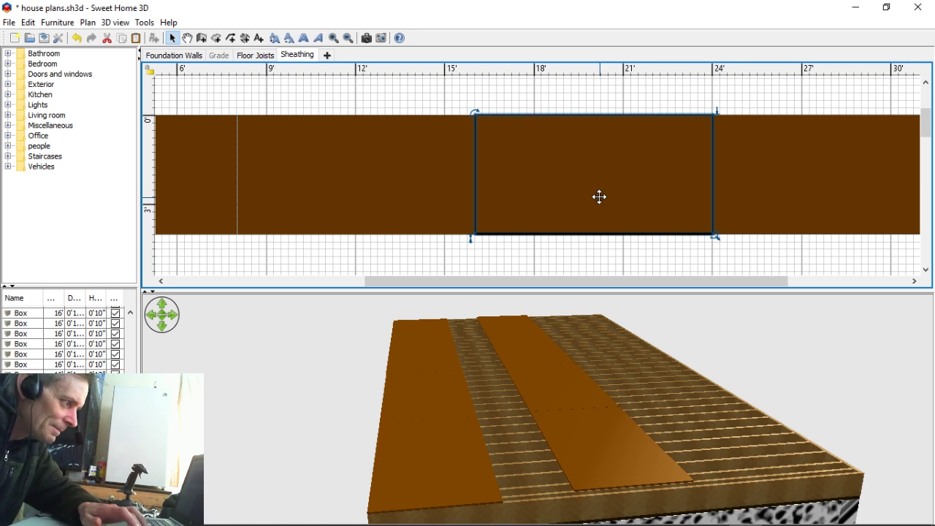
click(589, 252)
click(373, 202)
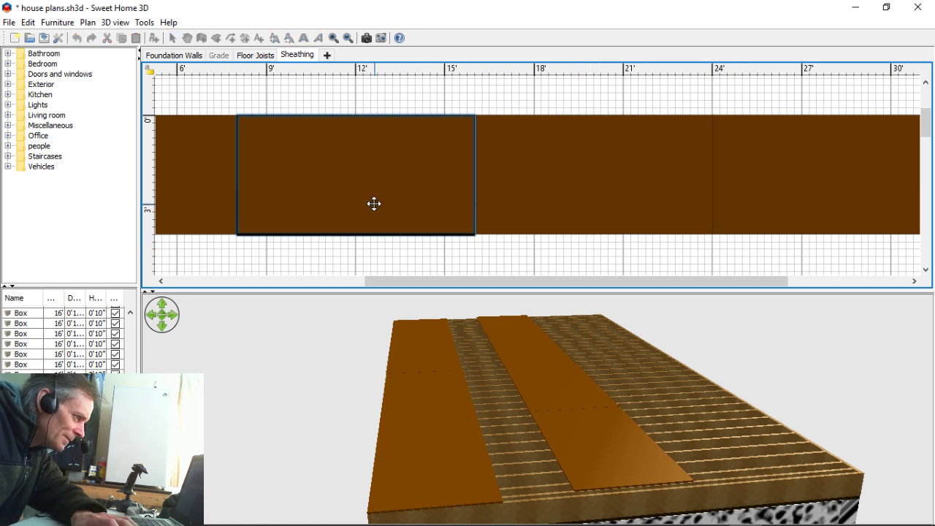
click(429, 259)
click(425, 195)
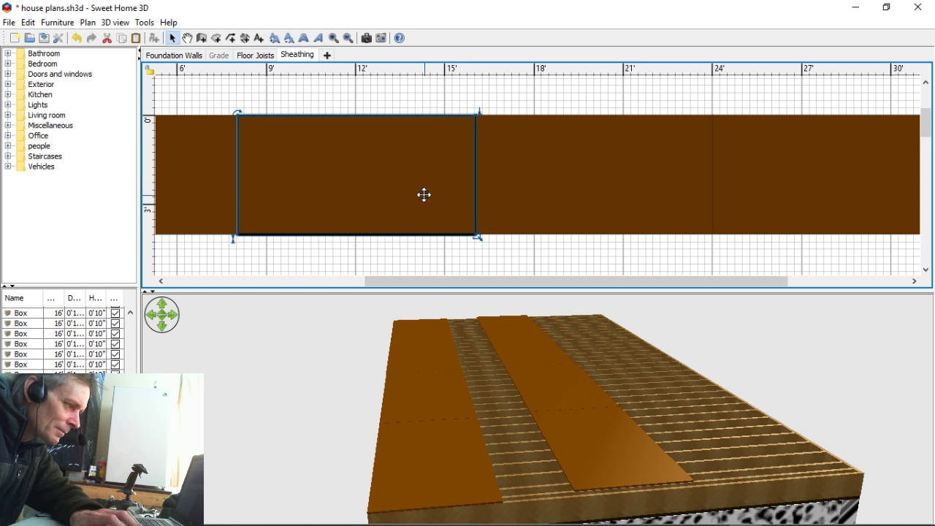
click(429, 253)
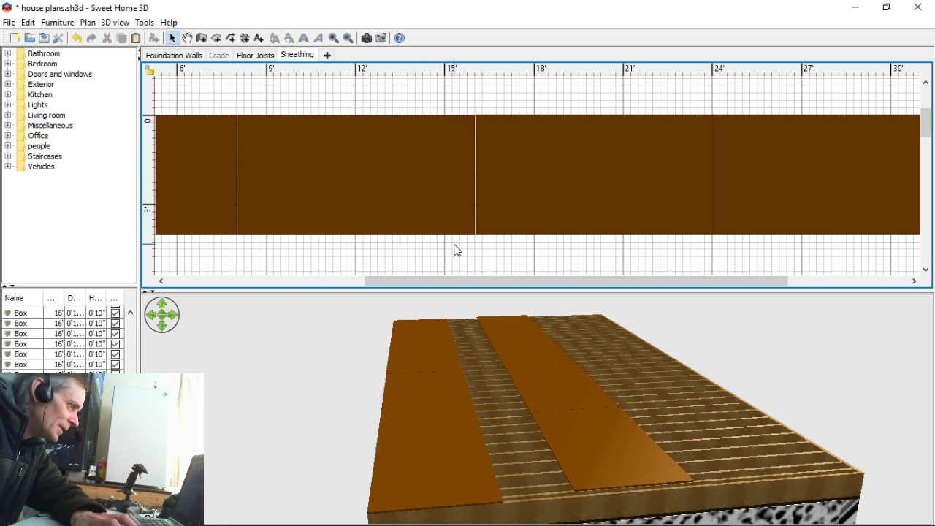
Step: Shift the first row's fourth sheet west against the third sheet at 24', and move it north to align its upper edge at 0'
drag(466, 281, 579, 228)
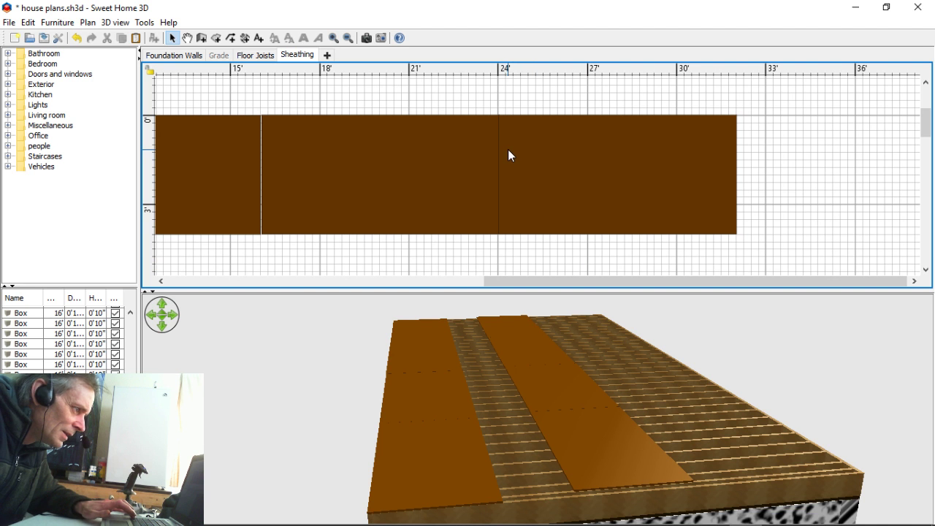
scroll(508, 149, up, 1)
scroll(528, 149, up, 2)
drag(600, 147, 609, 143)
key(Left)
key(Left)
key(Left)
key(Left)
key(Left)
key(Left)
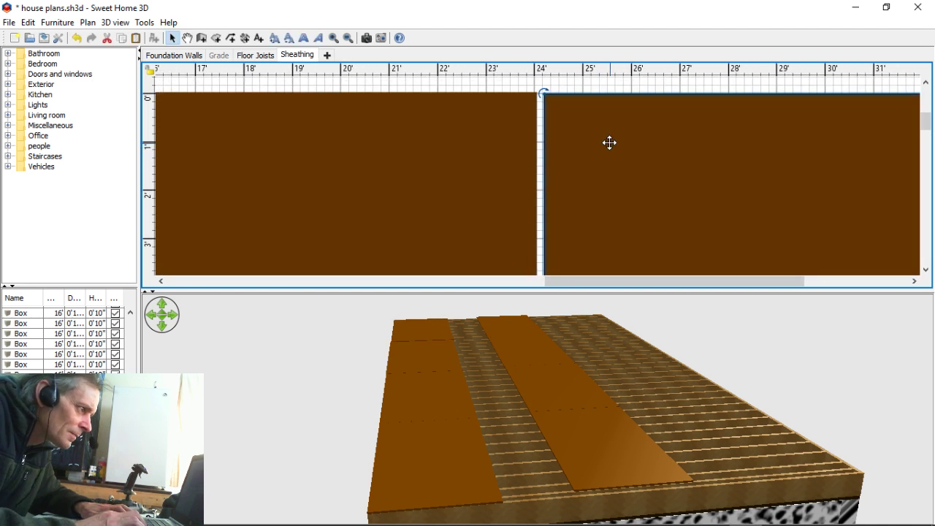
key(Left)
key(Left)
key(Up)
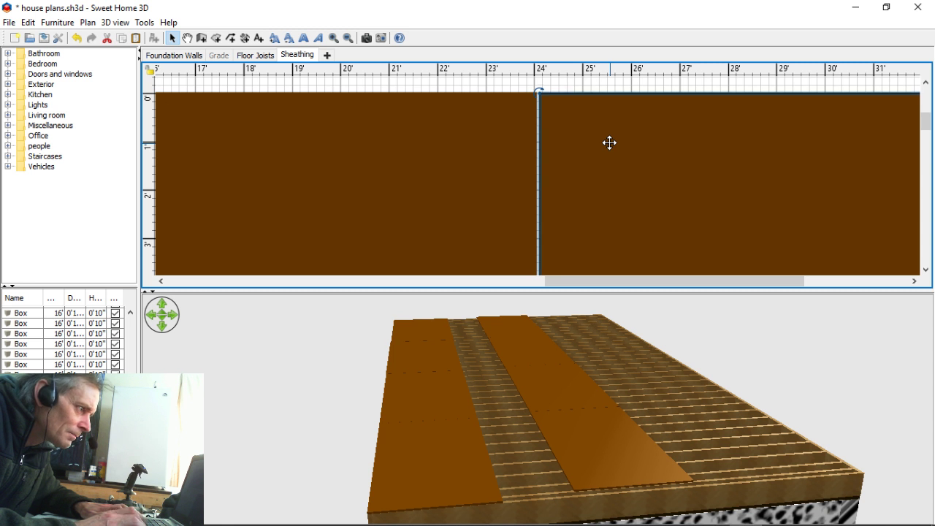
key(Left)
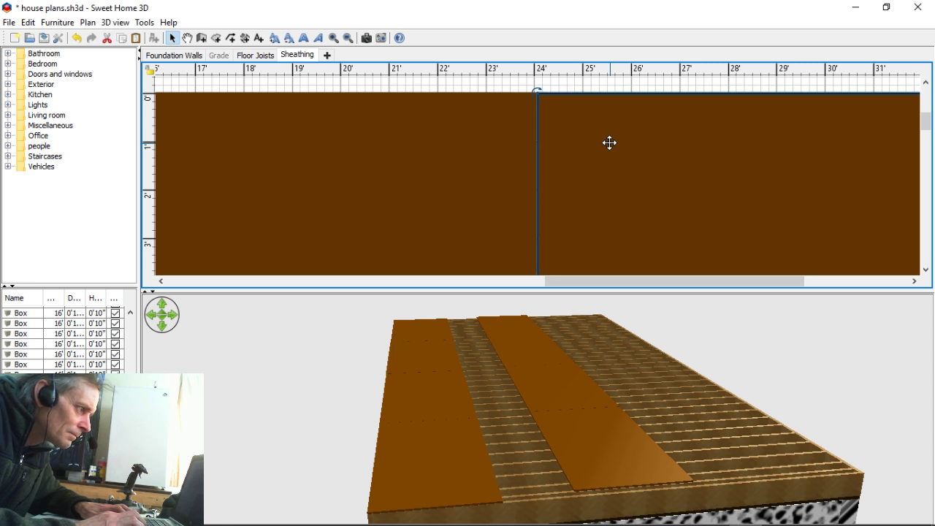
key(Left)
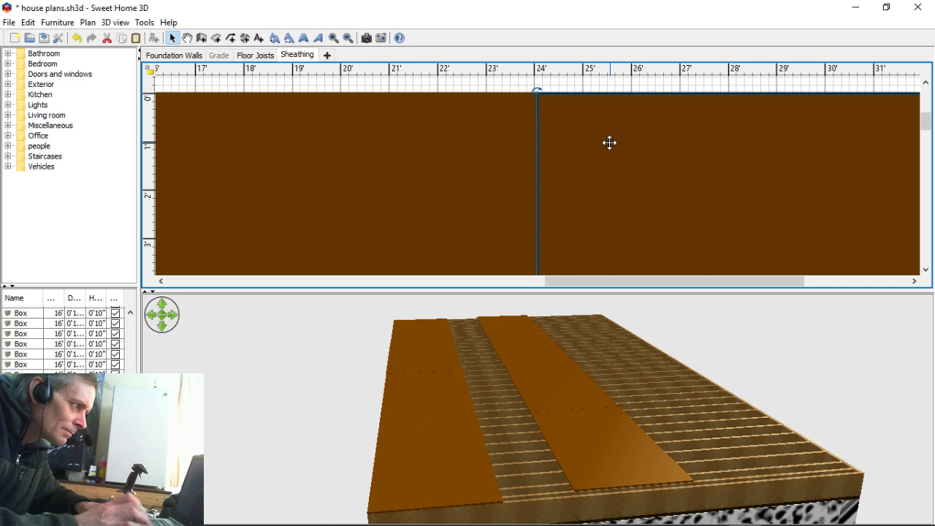
Step: Inspect the first row's joints at 24' and 8' and the upper edges of the adjoining sheets
click(492, 89)
click(567, 117)
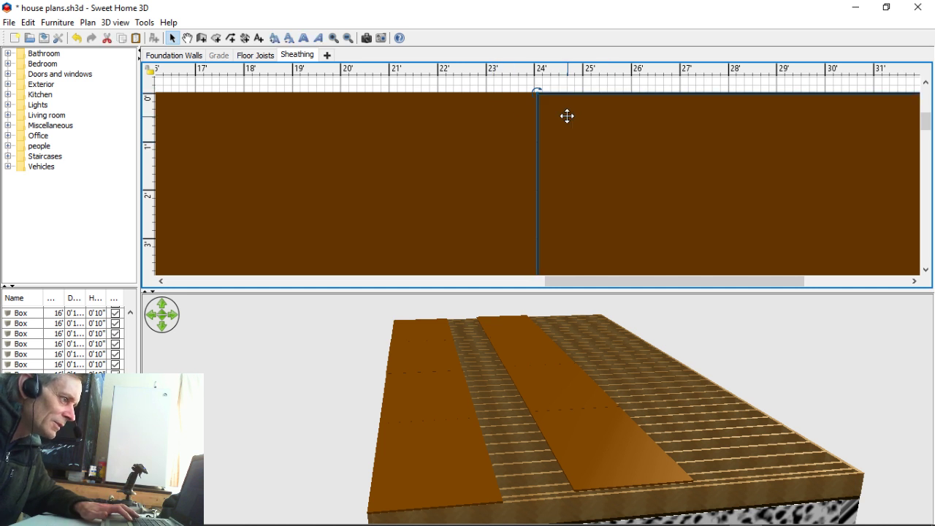
click(563, 86)
click(571, 103)
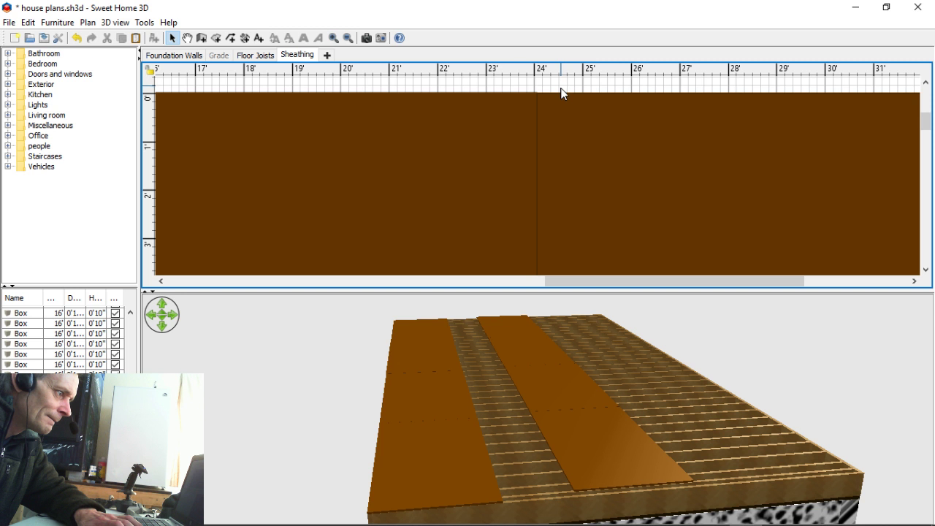
click(574, 92)
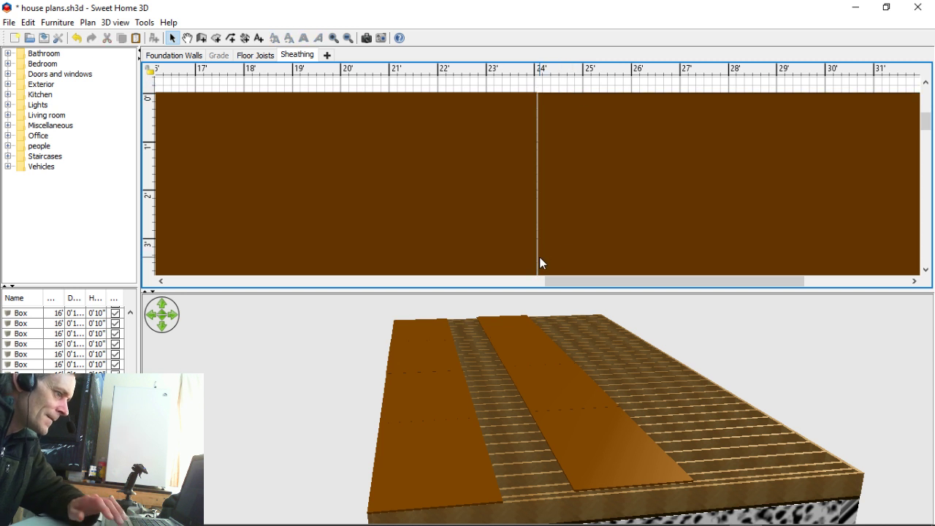
drag(565, 281, 284, 263)
click(313, 233)
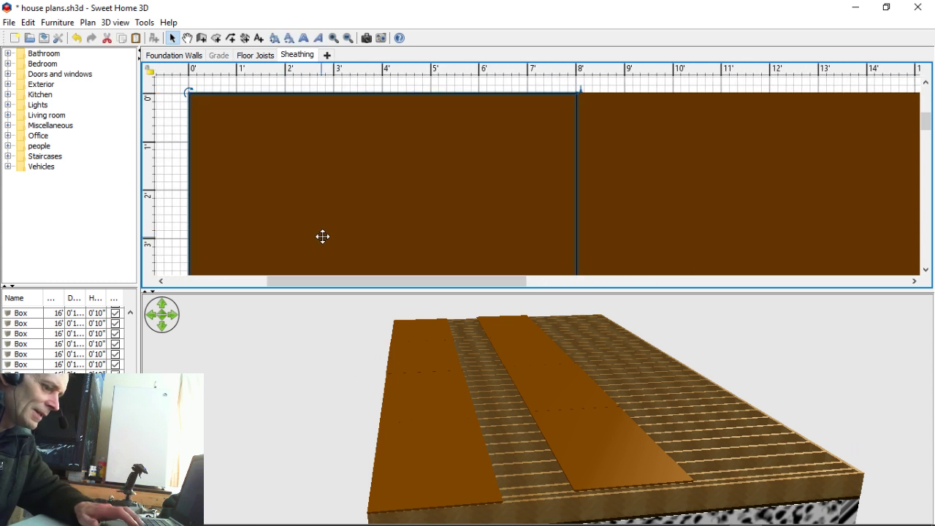
click(168, 181)
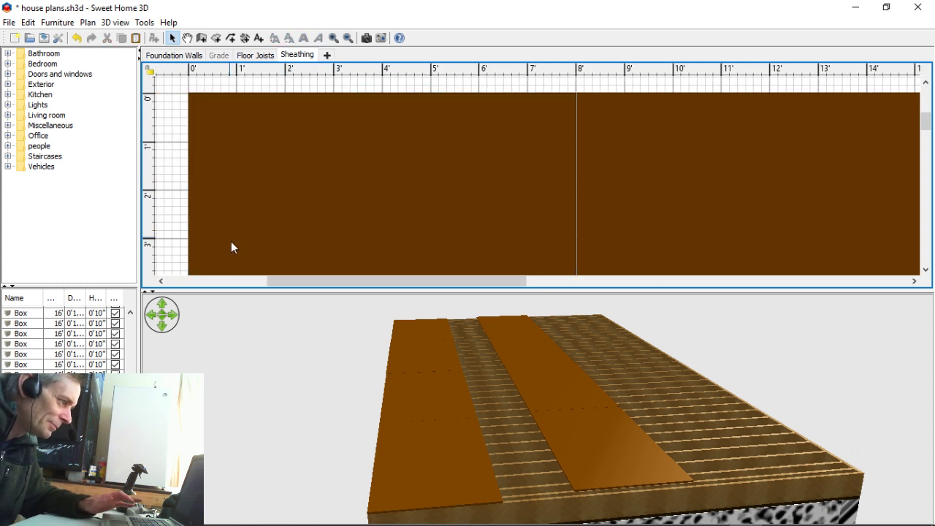
Step: Delete the earlier duplicated row of sheets lying south of the first row, between about 6' and 10'
ctrl+scroll(506, 234, down, 5)
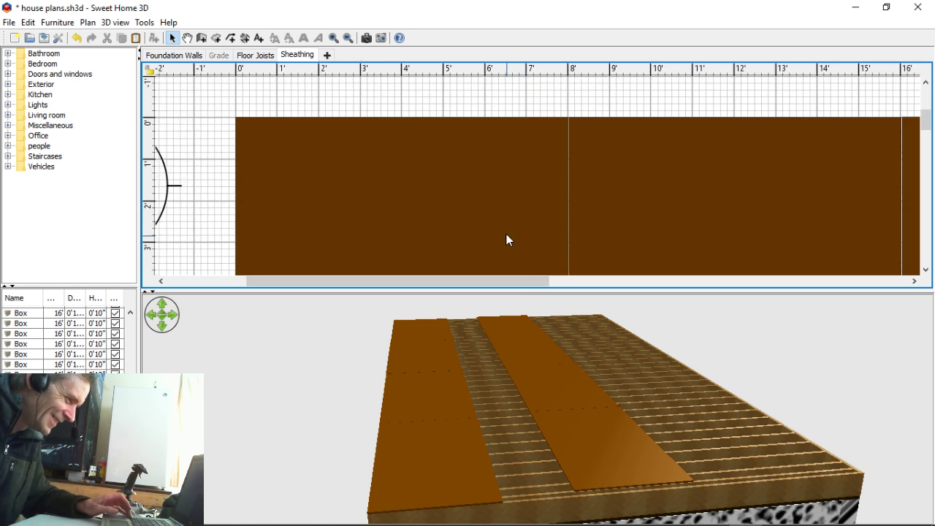
scroll(512, 226, down, 3)
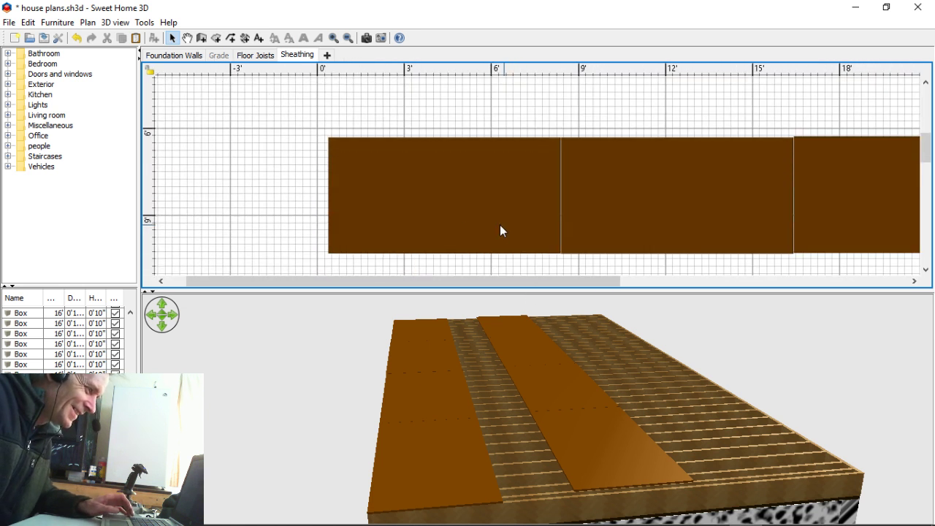
drag(249, 189, 884, 170)
key(Delete)
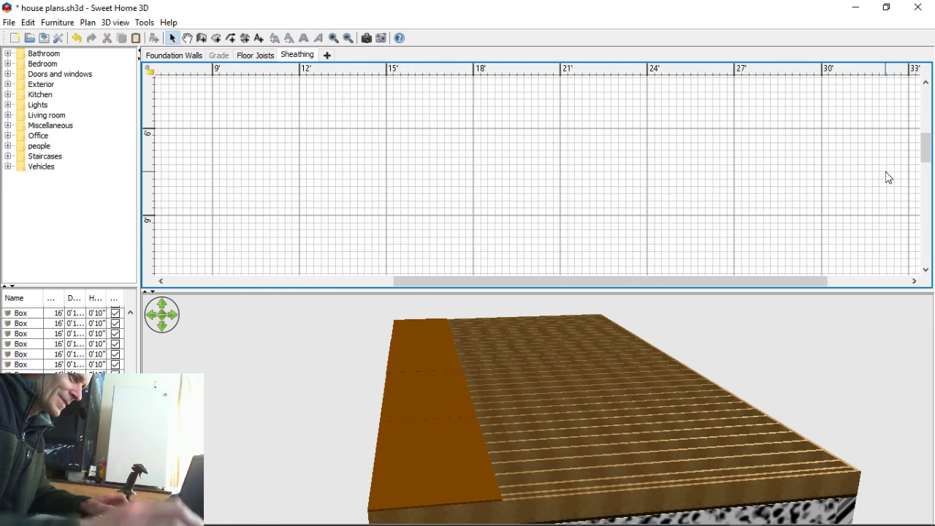
Step: Duplicate the first row's four sheets and place the copy just south of that row, with its joints lined up at 8', 16' and 24'
drag(926, 159, 925, 132)
drag(780, 282, 615, 284)
ctrl+scroll(564, 104, down, 3)
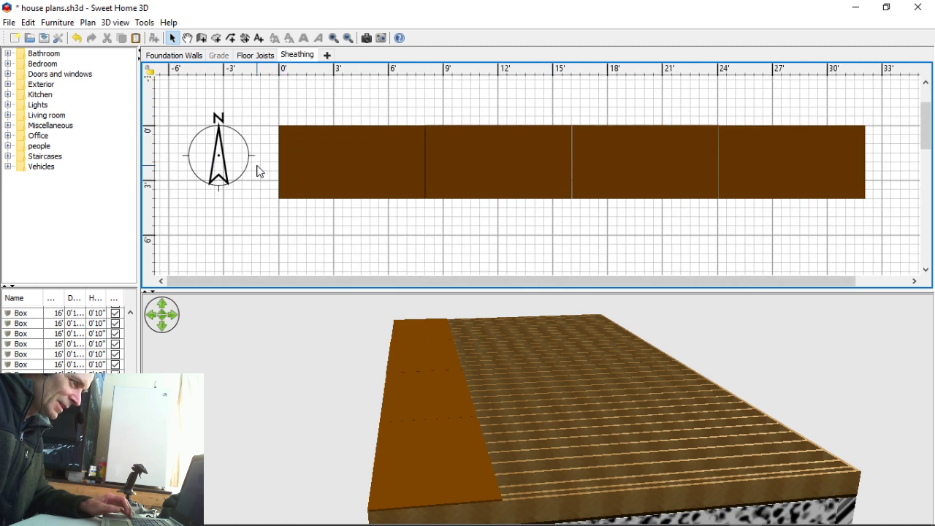
ctrl+scroll(453, 209, up, 1)
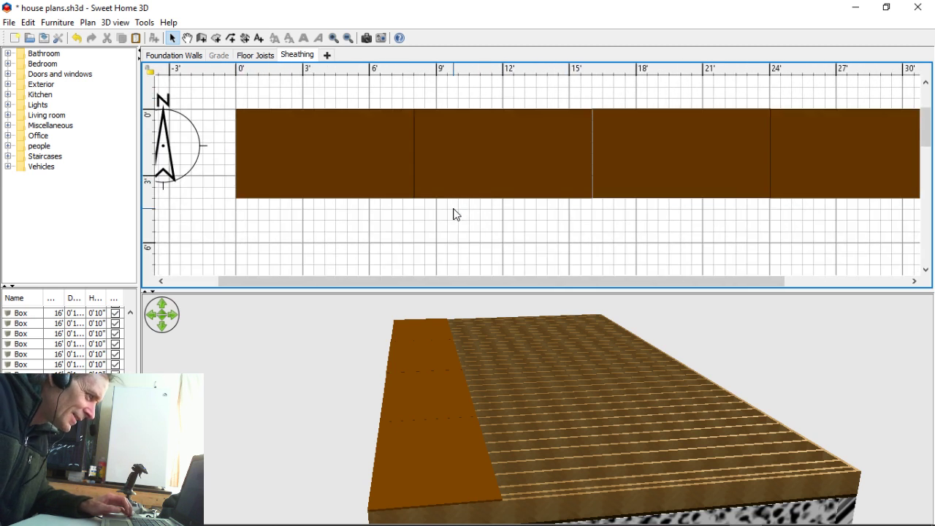
scroll(455, 216, down, 1)
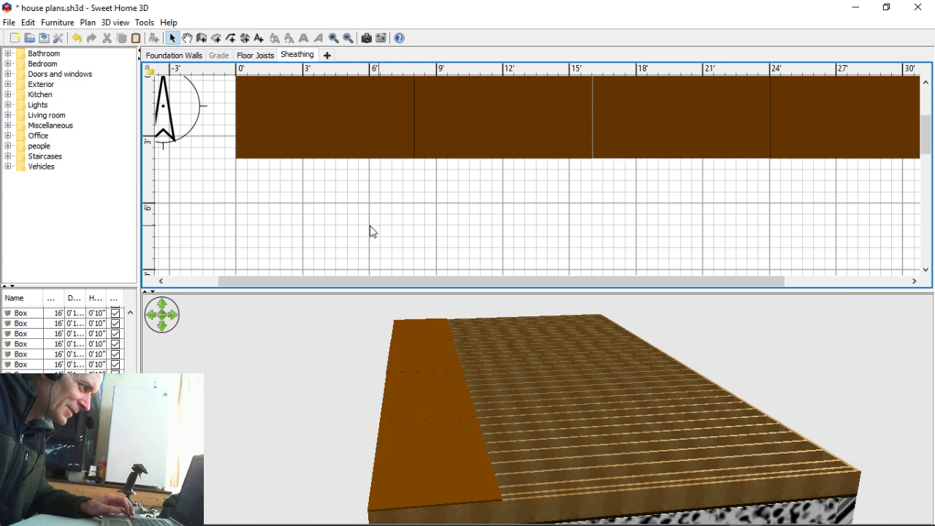
drag(209, 135, 819, 120)
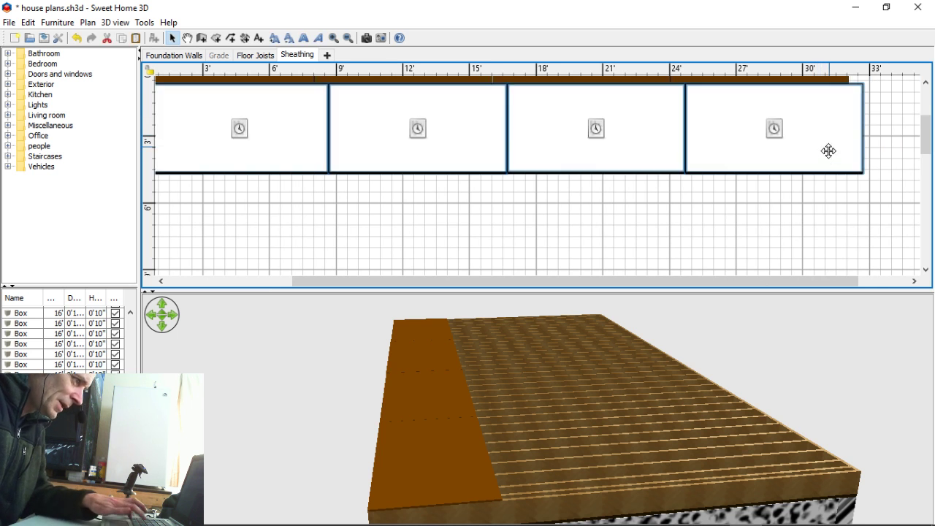
key(ctrl+v)
scroll(646, 251, down, 1)
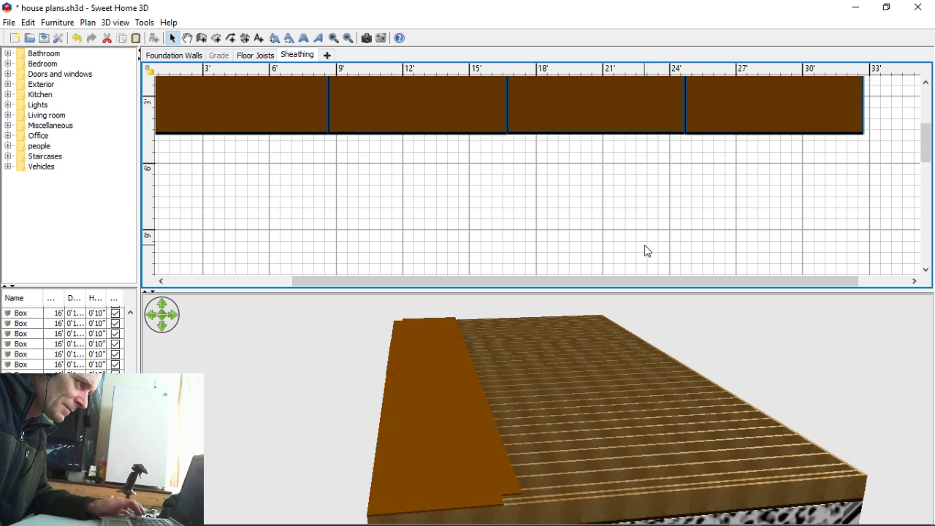
scroll(646, 251, up, 1)
drag(258, 160, 242, 239)
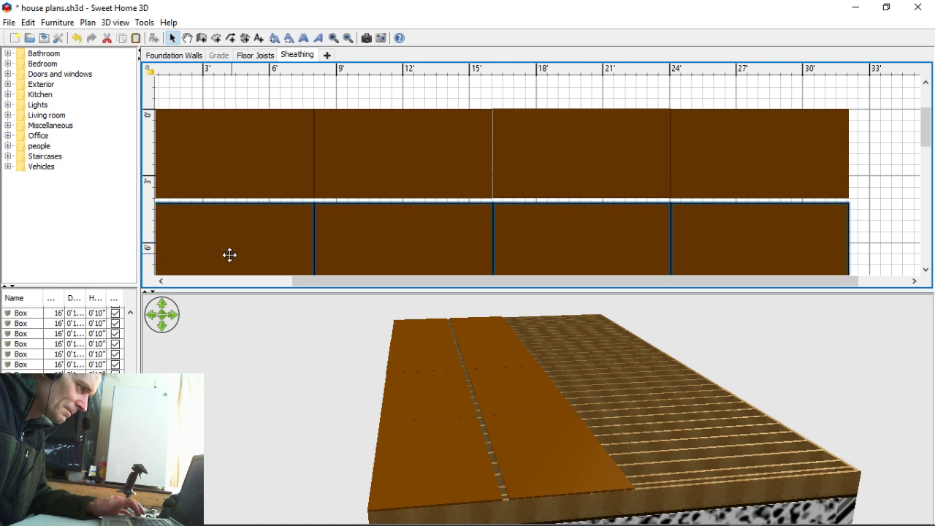
Step: Move the duplicated row north in small increments until its upper edge meets the first row's lower edge near 4'
drag(333, 283, 264, 282)
scroll(234, 207, up, 5)
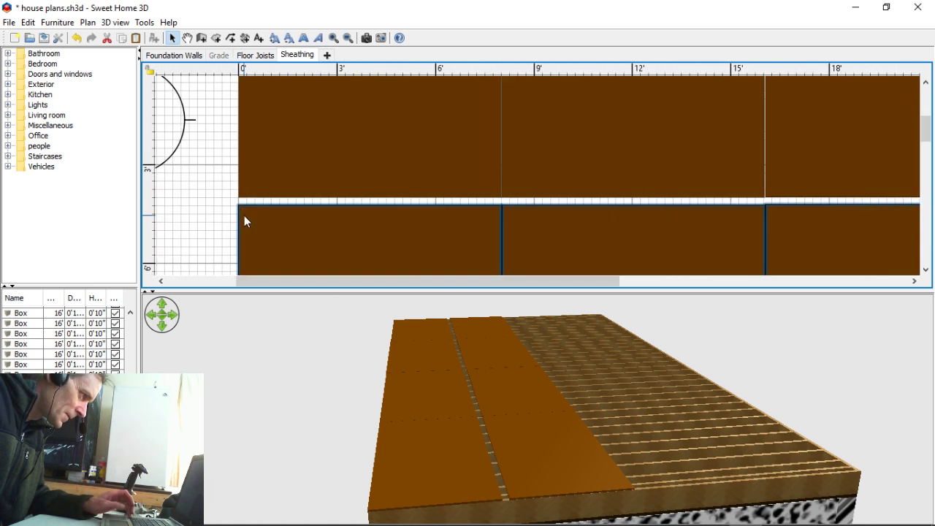
scroll(224, 206, up, 1)
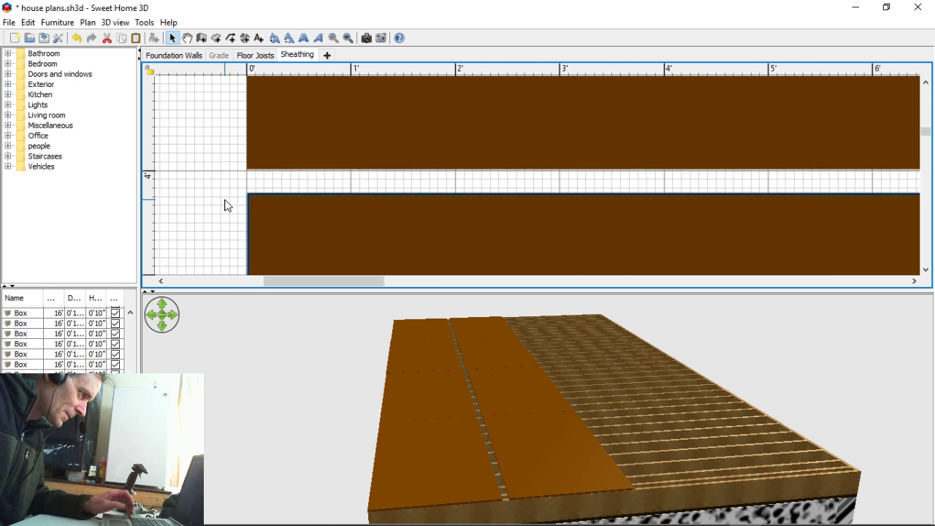
key(Up)
key(Up)
key(Up)
key(Up)
key(Up)
key(Up)
key(Up)
key(Up)
key(Up)
key(Up)
key(Up)
key(Up)
key(Up)
key(Up)
key(Up)
key(Up)
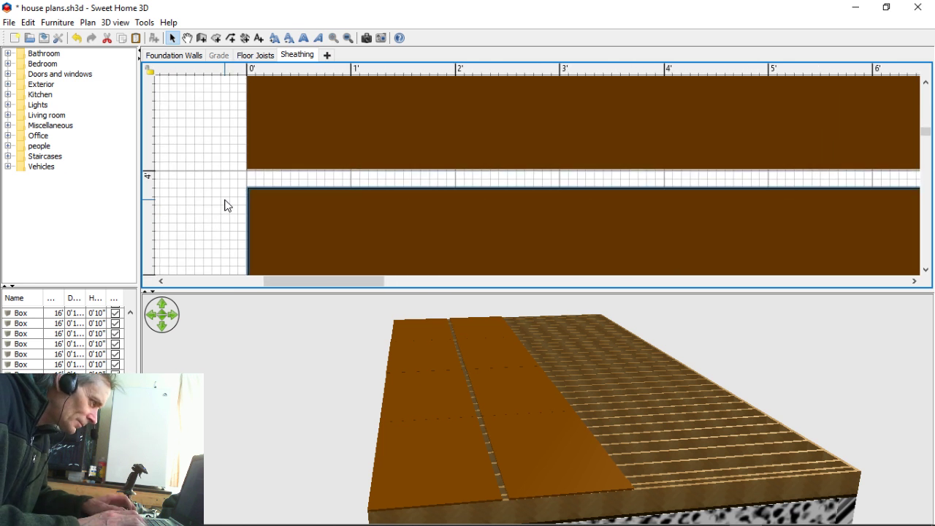
key(Up)
key(Up)
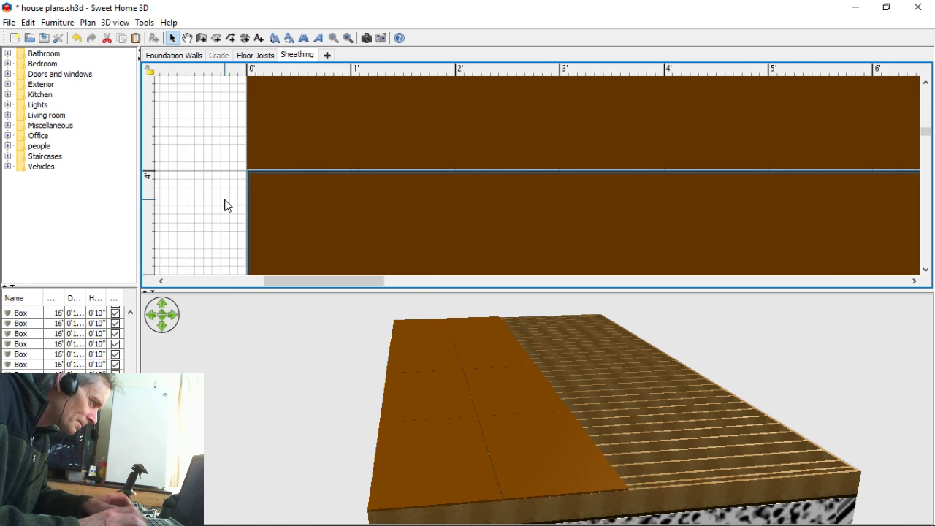
key(Up)
key(Up)
key(Up)
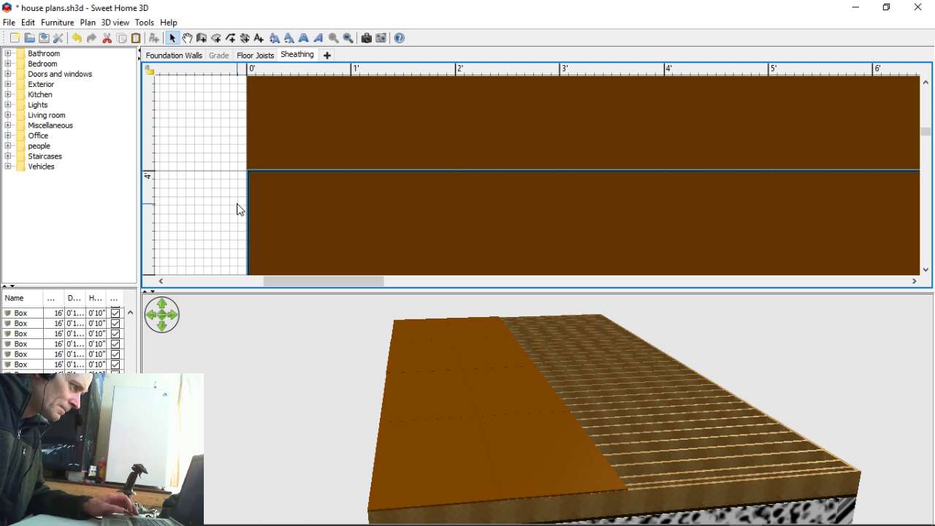
Step: Deselect the duplicated row and undo its last small moves
key(Escape)
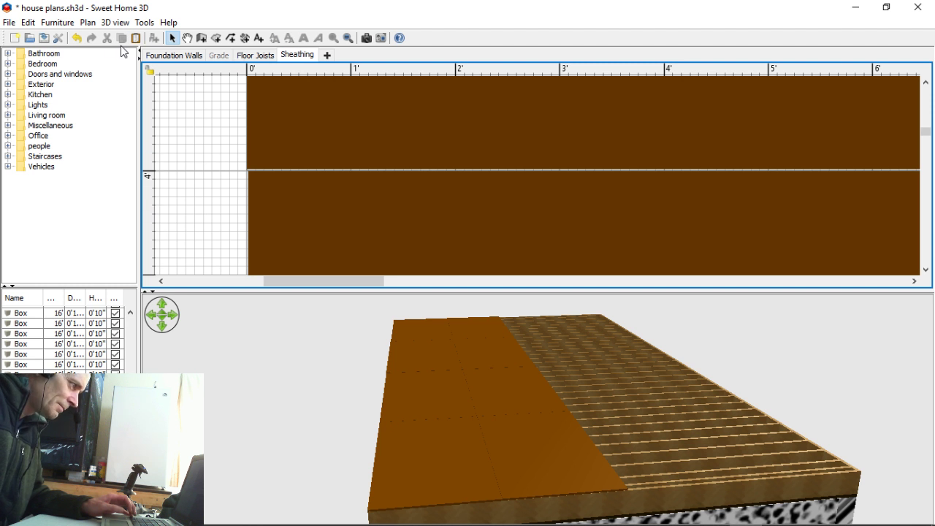
click(76, 40)
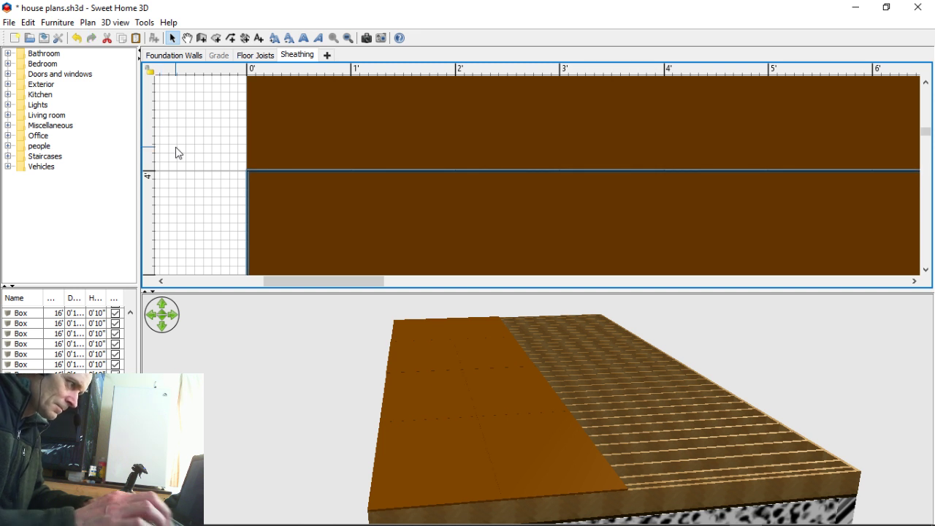
key(ctrl+z)
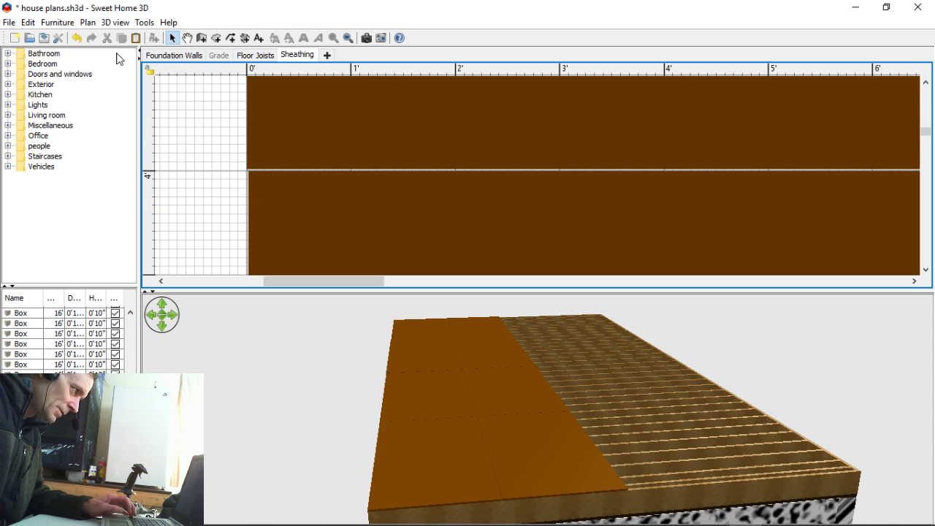
Step: Step back through the second row's remaining nudges until its west end lines up with 0', and leave the row deselected
click(77, 38)
click(76, 39)
click(171, 146)
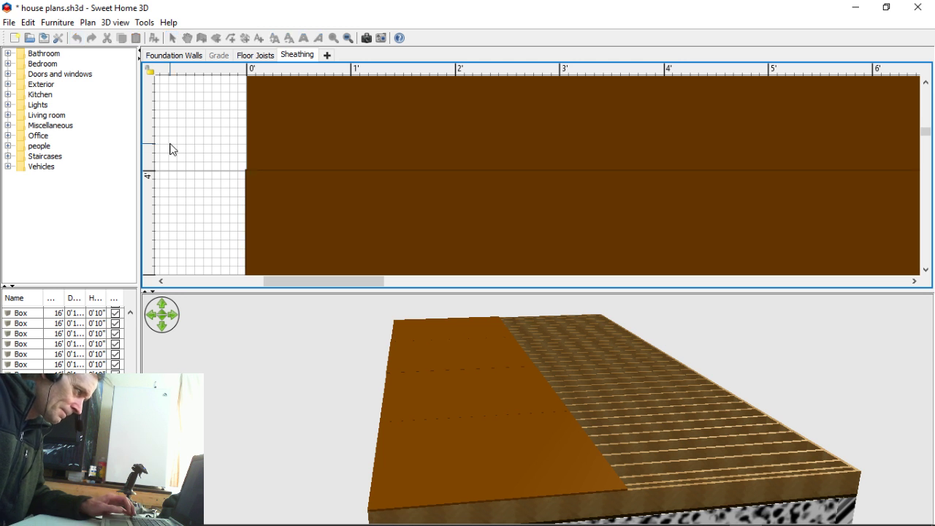
click(76, 40)
key(ctrl+y)
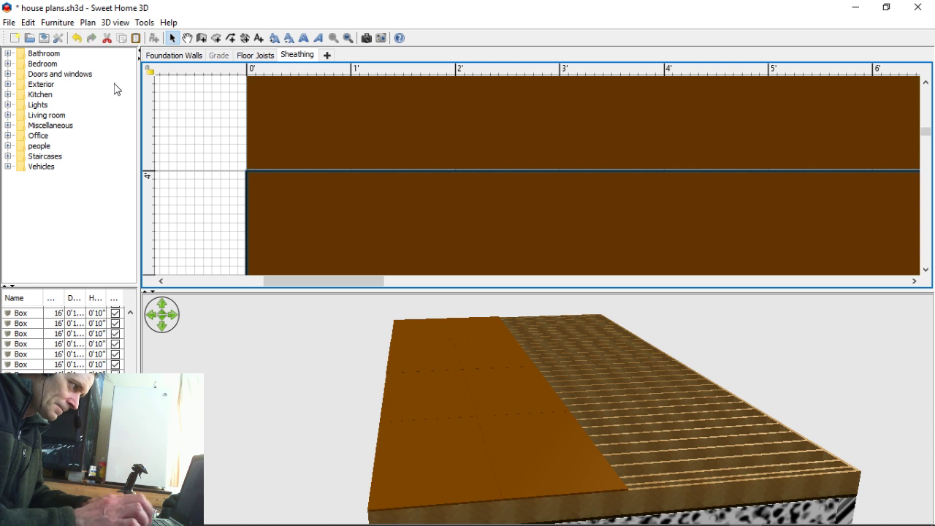
click(192, 131)
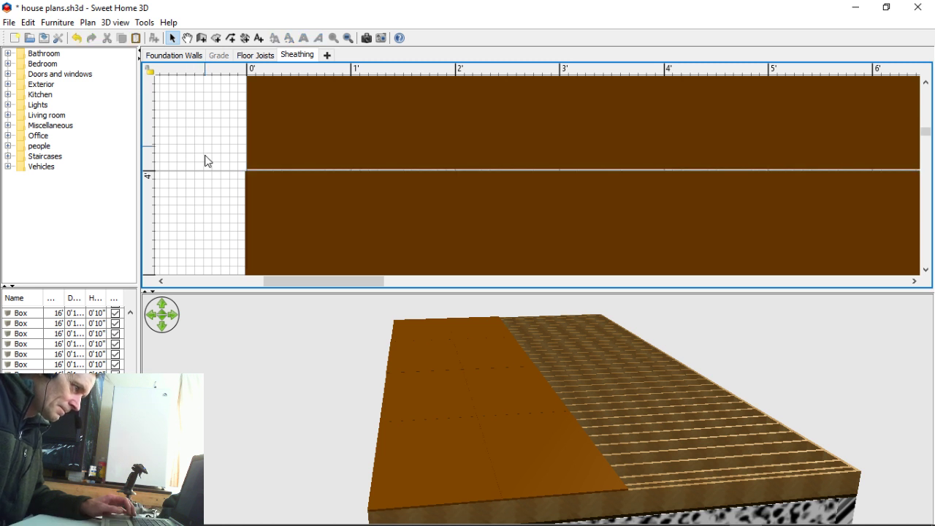
Step: Paste another copy of the four-sheet plywood row and place it just south of the second row, near the 8' mark
scroll(212, 219, down, 2)
scroll(212, 219, down, 2)
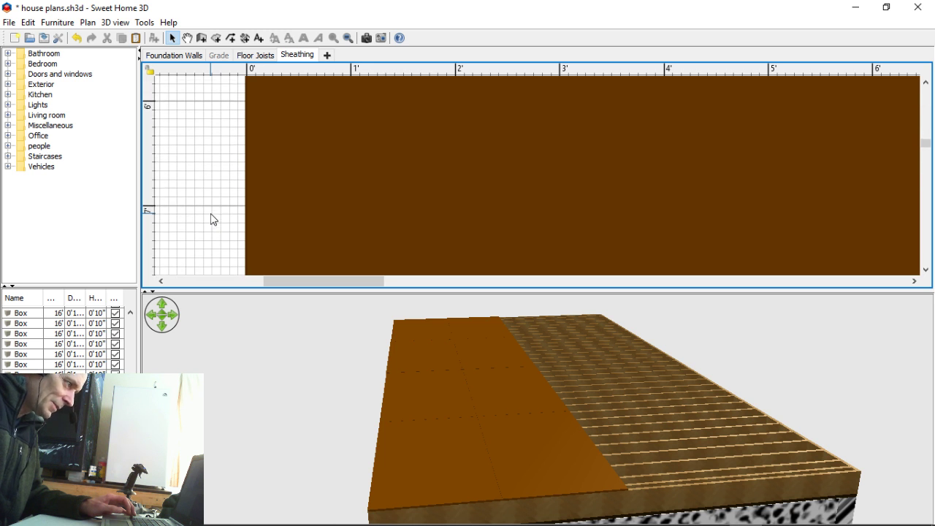
scroll(212, 219, down, 2)
scroll(212, 219, down, 2)
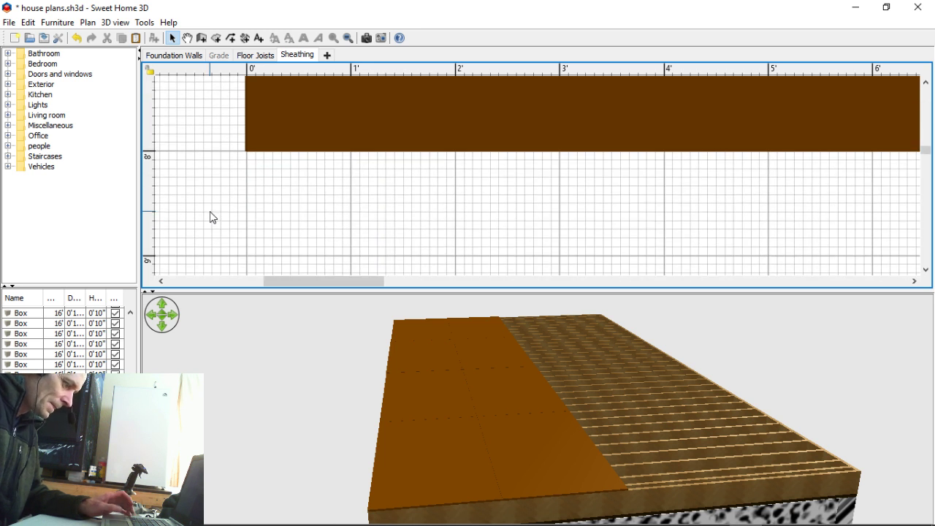
scroll(212, 218, up, 10)
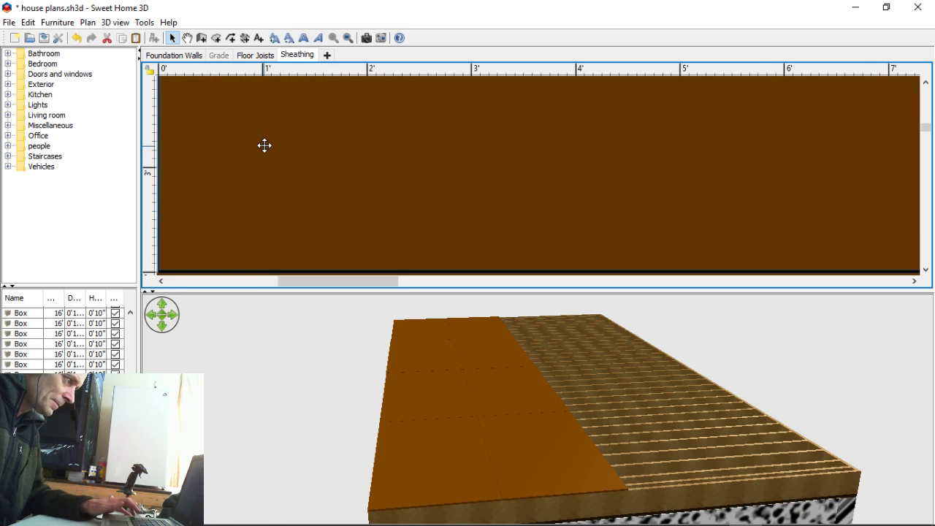
ctrl+scroll(265, 145, down, 4)
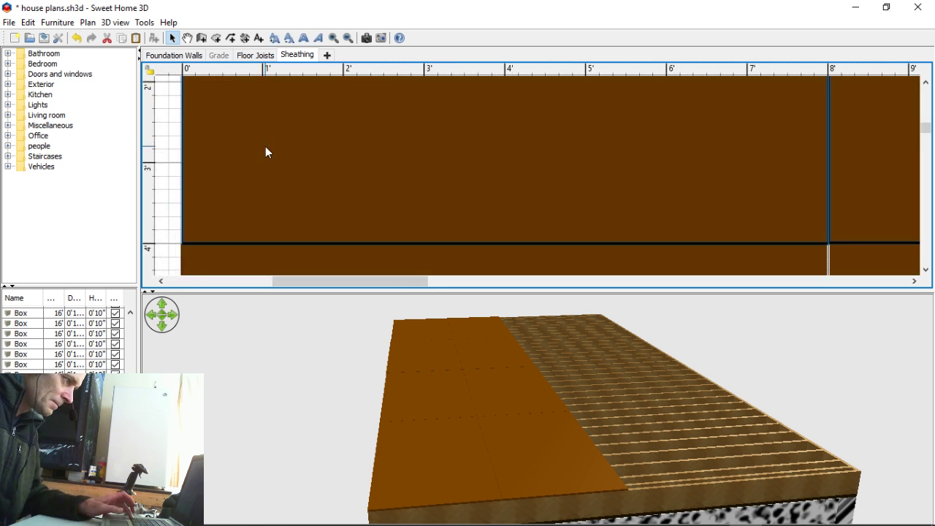
ctrl+scroll(265, 149, down, 2)
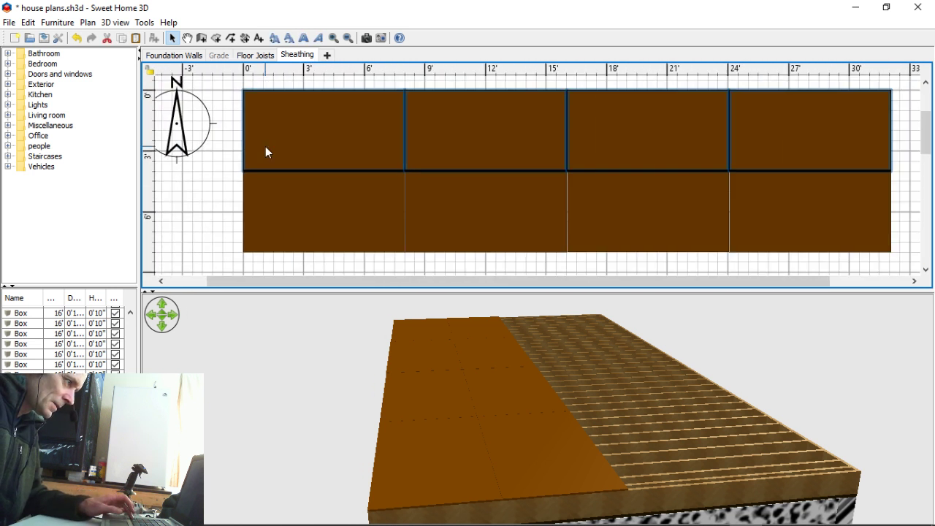
drag(265, 134, 286, 198)
scroll(286, 198, up, 2)
scroll(286, 198, up, 5)
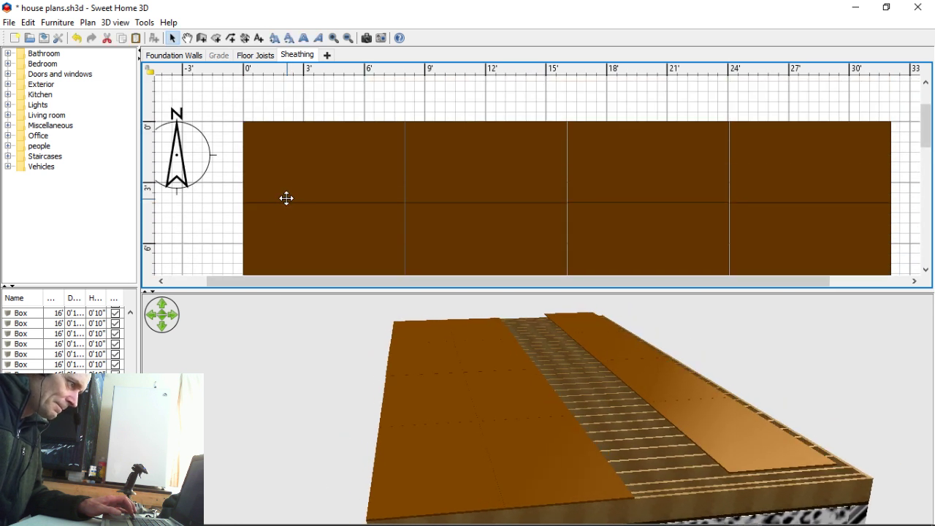
scroll(287, 198, down, 1)
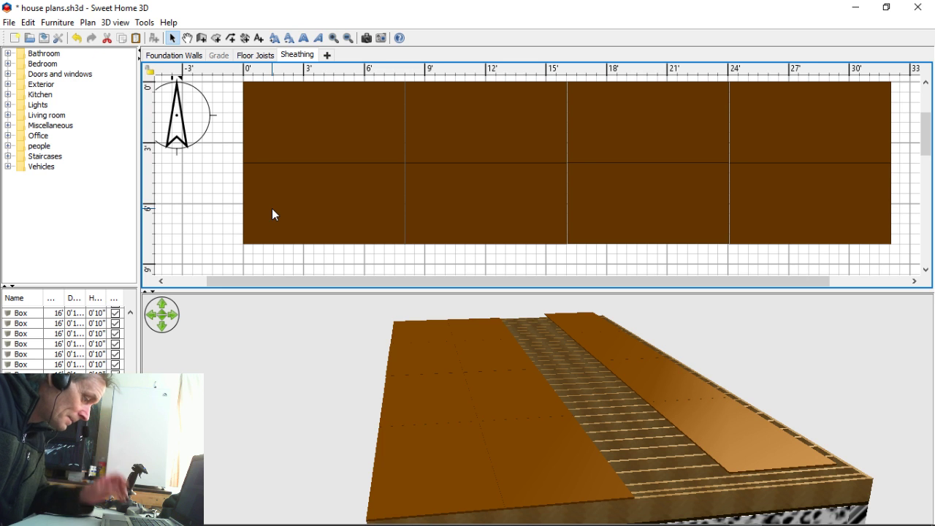
ctrl+scroll(272, 214, up, 1)
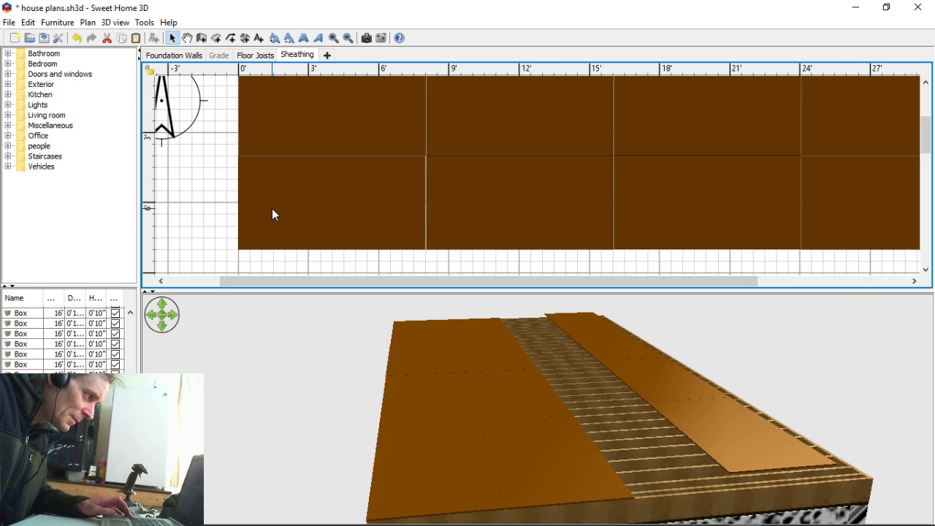
scroll(273, 214, down, 3)
drag(296, 237, 268, 154)
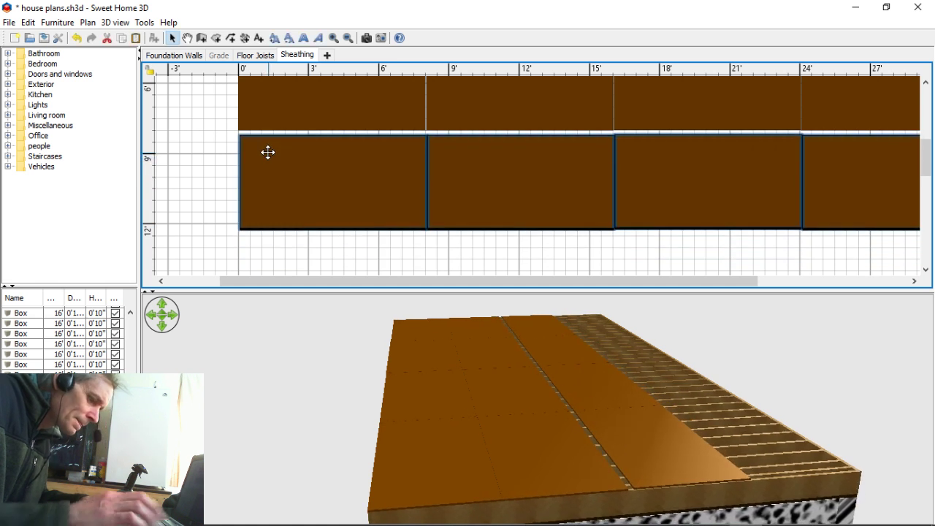
Step: Nudge the third row north and west until it butts against the second row near 8' and its west end meets 0'
key(Up)
key(Up)
key(Up)
key(Up)
key(Left)
key(Left)
key(Up)
key(Up)
key(Down)
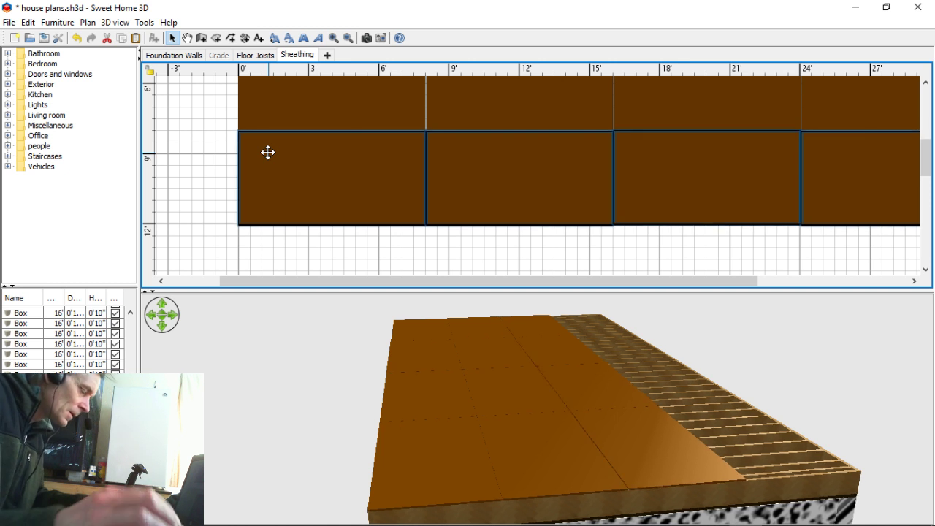
click(217, 203)
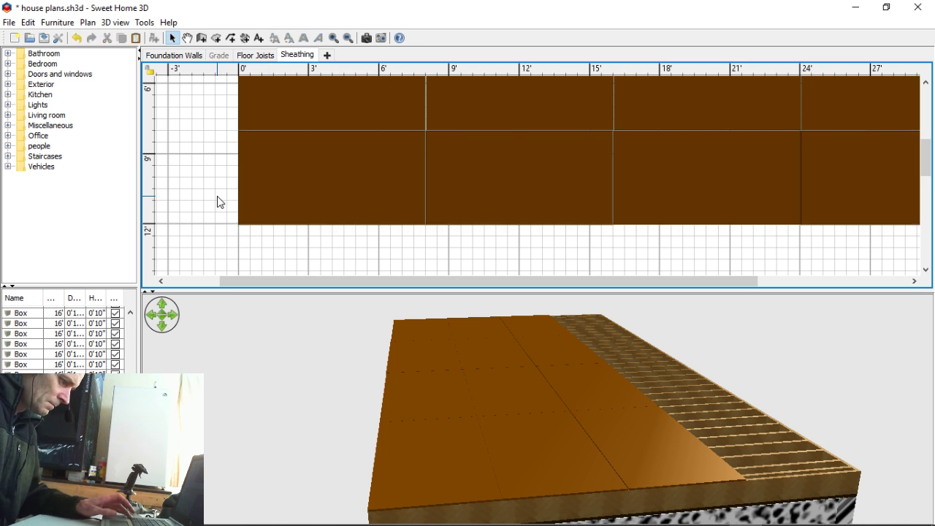
Step: Paste a fourth row of sheets south of the third row and move it north until the two rows meet near 12'
key(ctrl+v)
drag(217, 148, 249, 233)
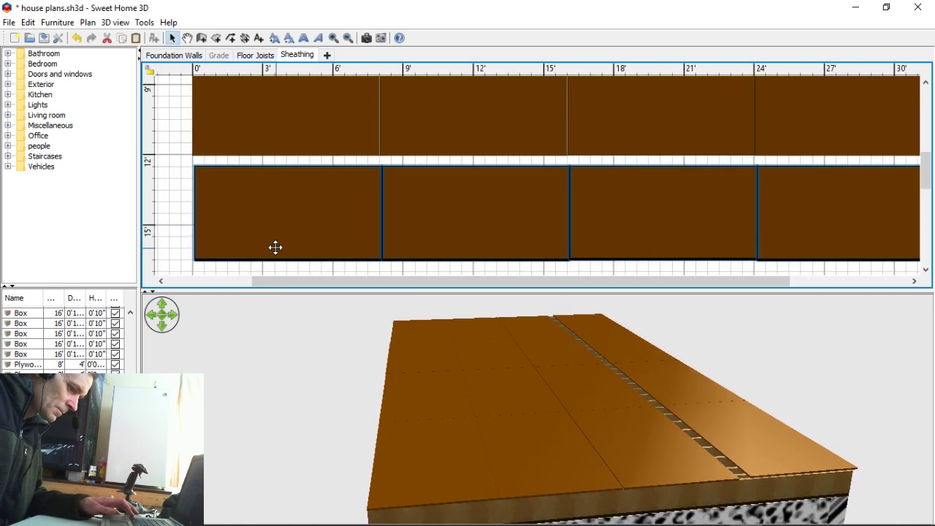
key(Up)
key(Up)
key(Up)
key(Up)
key(Up)
key(Up)
key(Up)
key(Up)
key(Up)
key(Up)
key(Up)
key(Up)
key(Up)
key(Up)
key(Up)
key(Up)
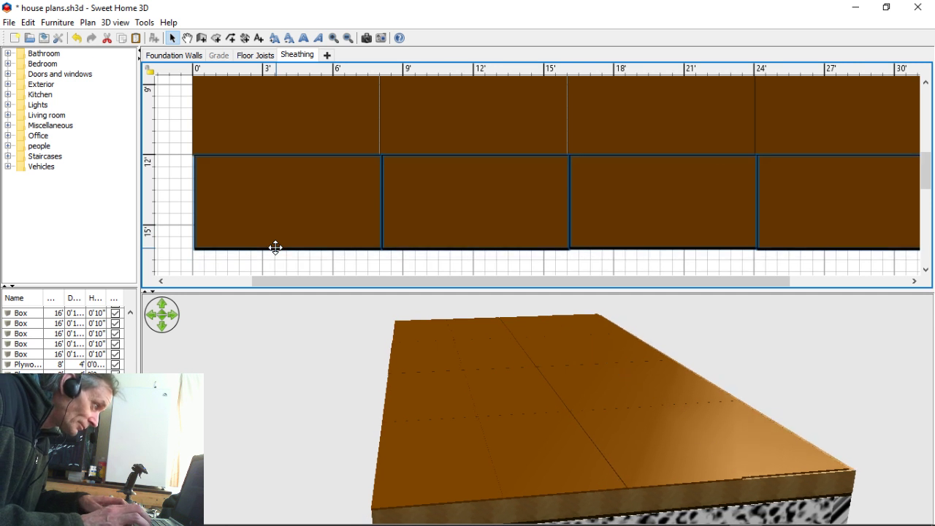
Step: Nudge the fourth row west to line up with 0', fine-tune its joint with the third row near 12', and deselect it
key(Left)
key(Left)
key(Left)
key(Down)
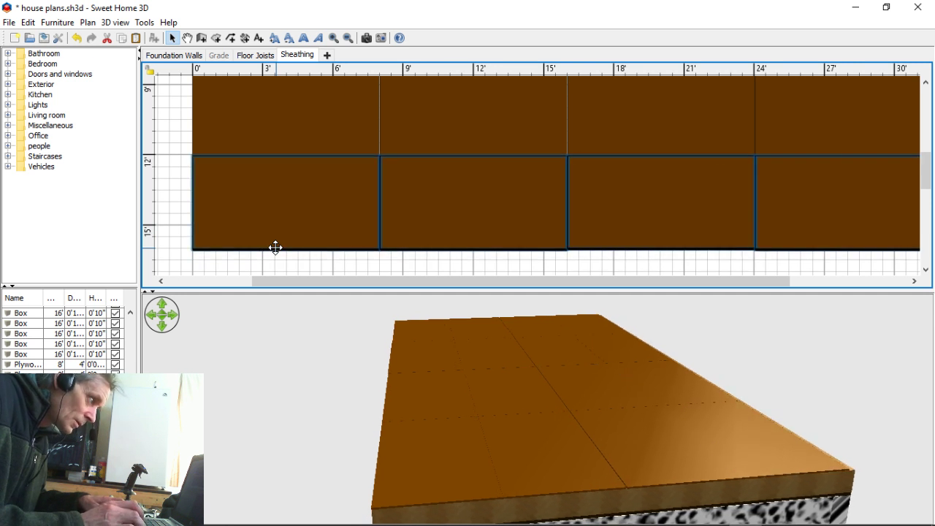
key(Down)
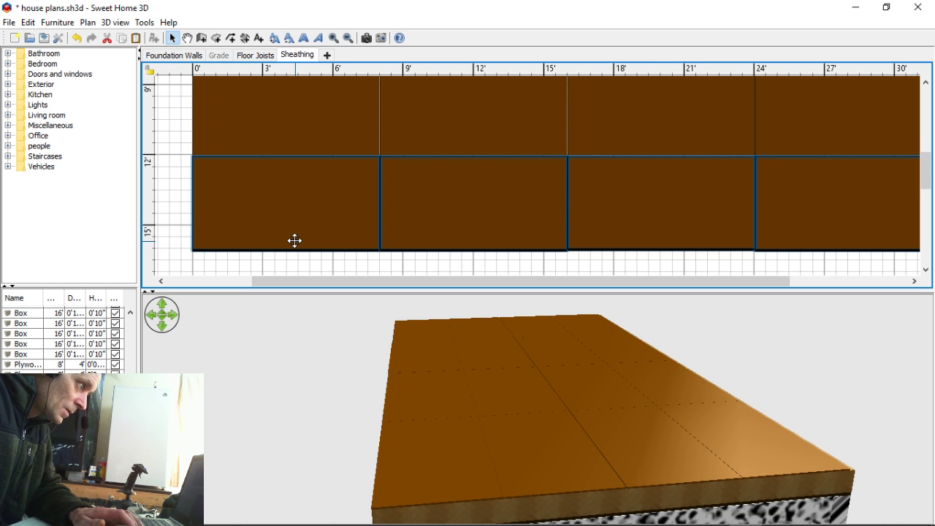
key(Up)
key(Up)
click(166, 199)
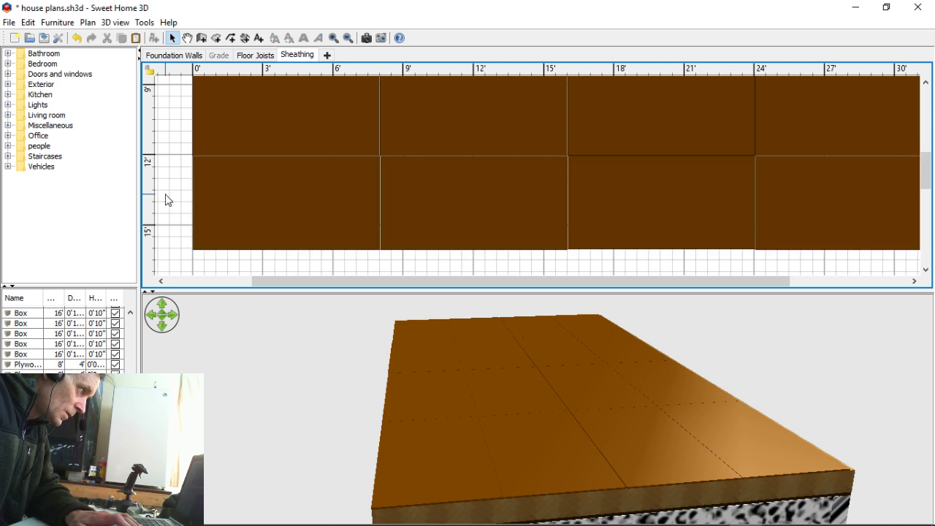
Step: Turn the 3D view toward the long side of the finished subfloor and save the house plans file
click(591, 445)
drag(591, 445, 391, 523)
drag(675, 428, 388, 348)
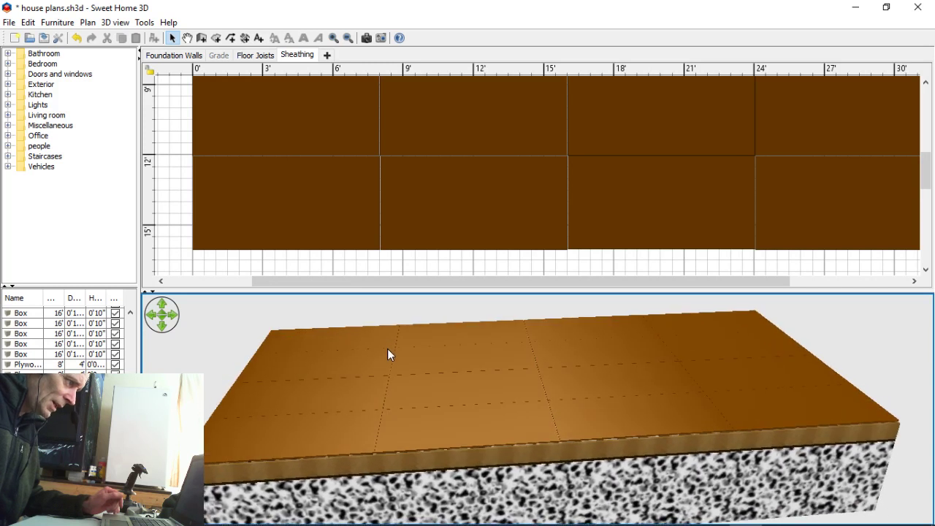
click(44, 38)
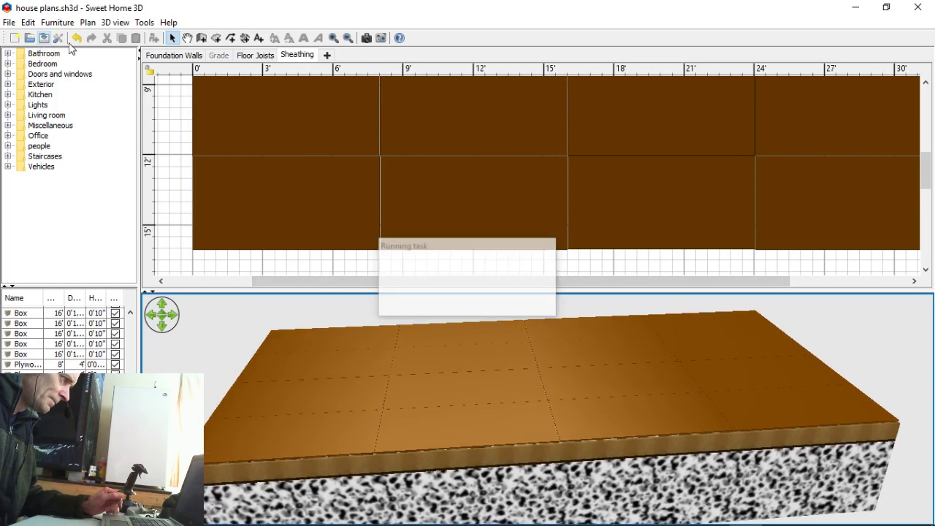
Step: On the Floor Joists level, move the cylinder between the 7' and 8' joists east toward the middle of its bay
click(255, 58)
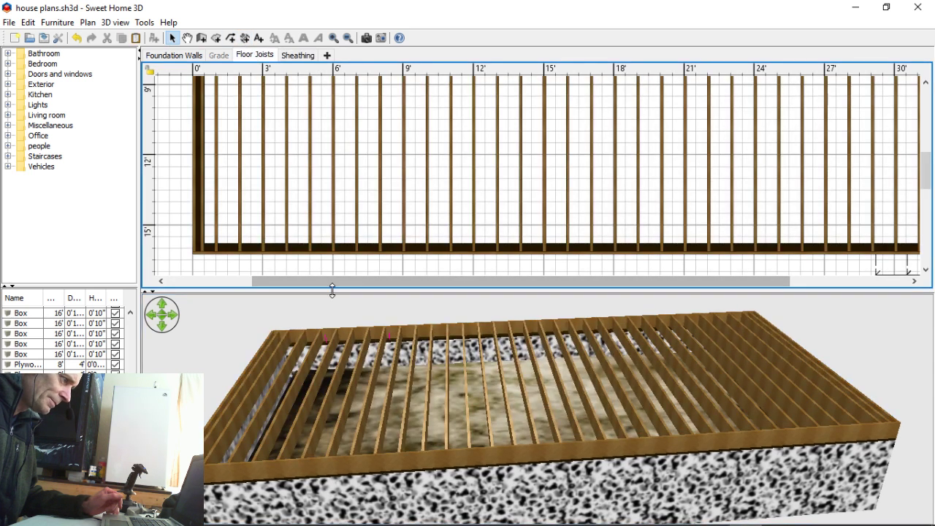
scroll(326, 243, up, 3)
scroll(323, 241, up, 3)
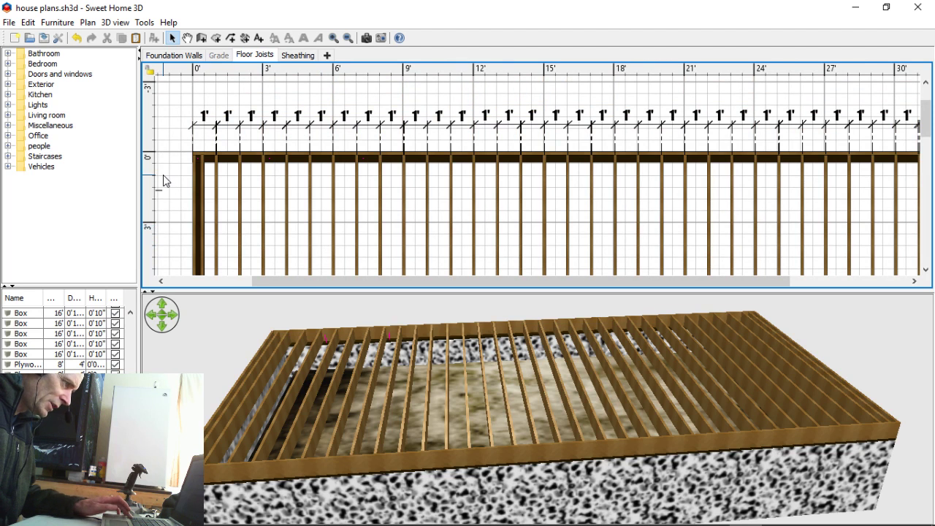
ctrl+scroll(163, 174, up, 2)
ctrl+scroll(180, 164, up, 3)
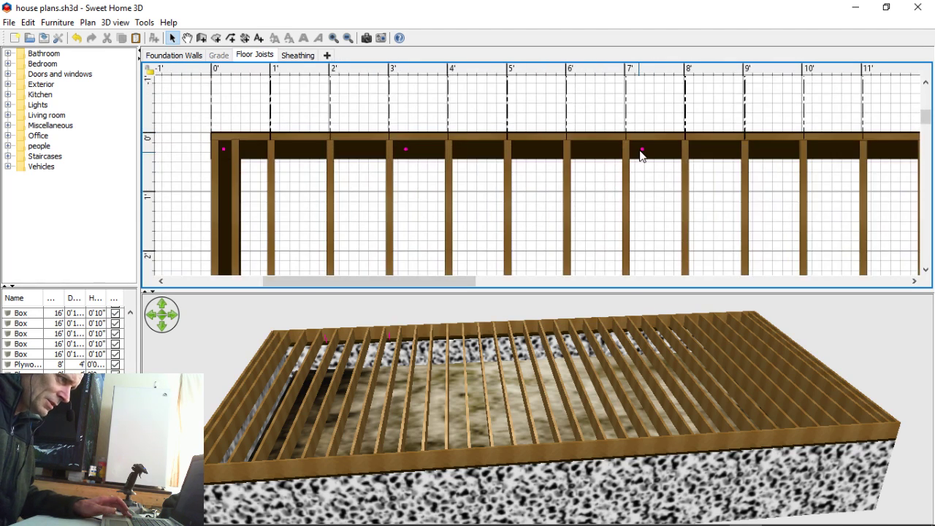
ctrl+scroll(639, 160, up, 1)
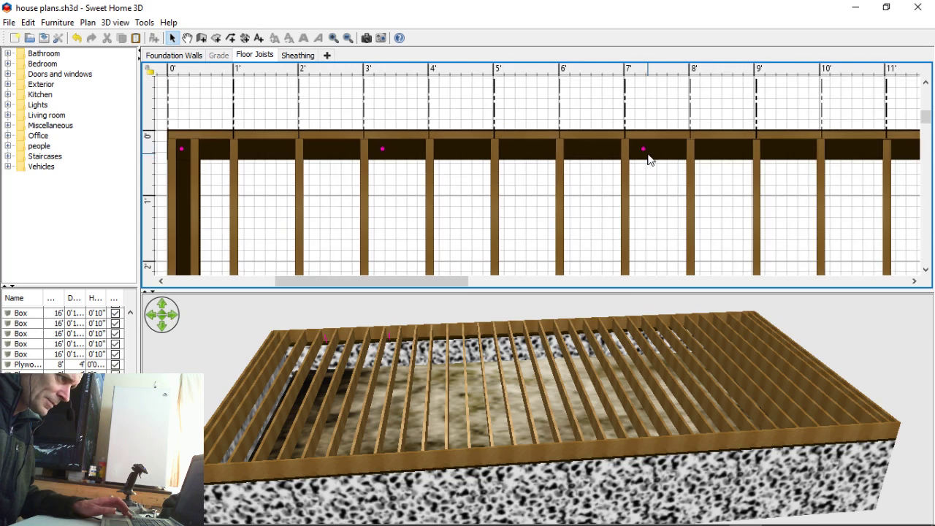
click(642, 148)
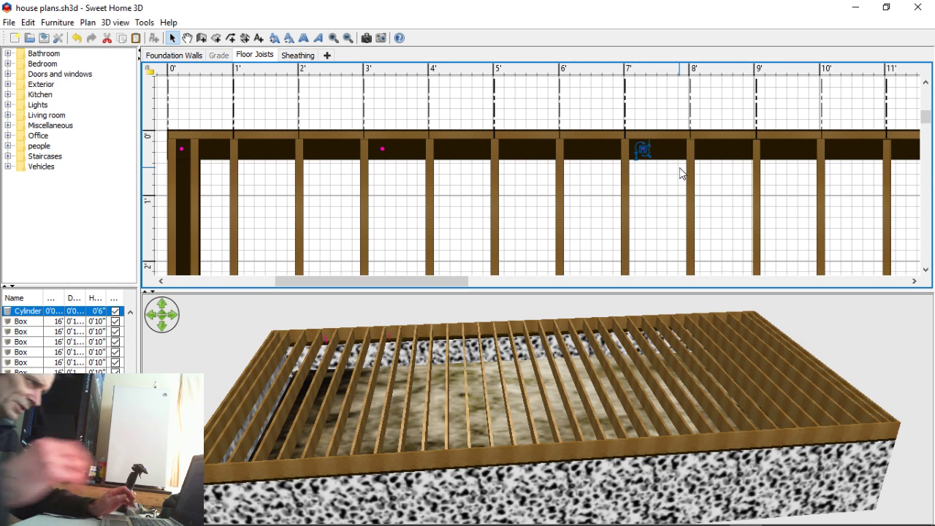
key(Right)
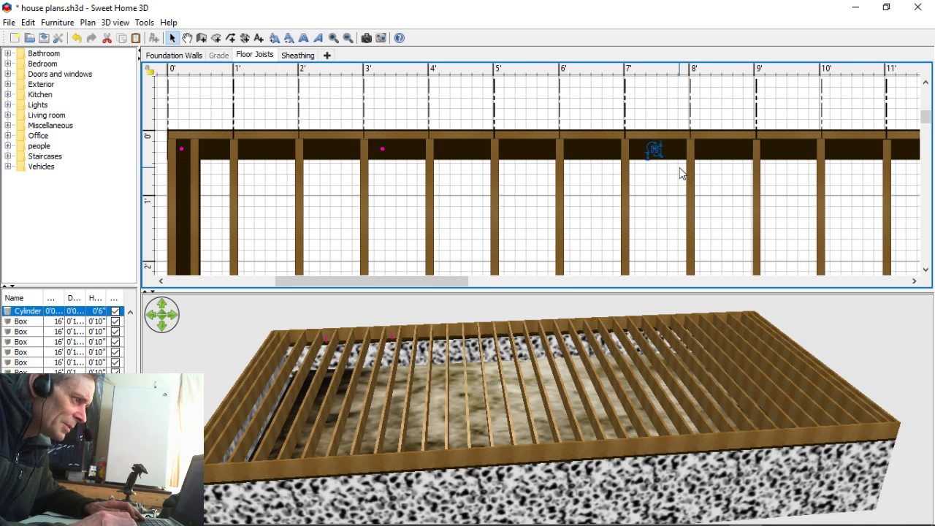
key(Right)
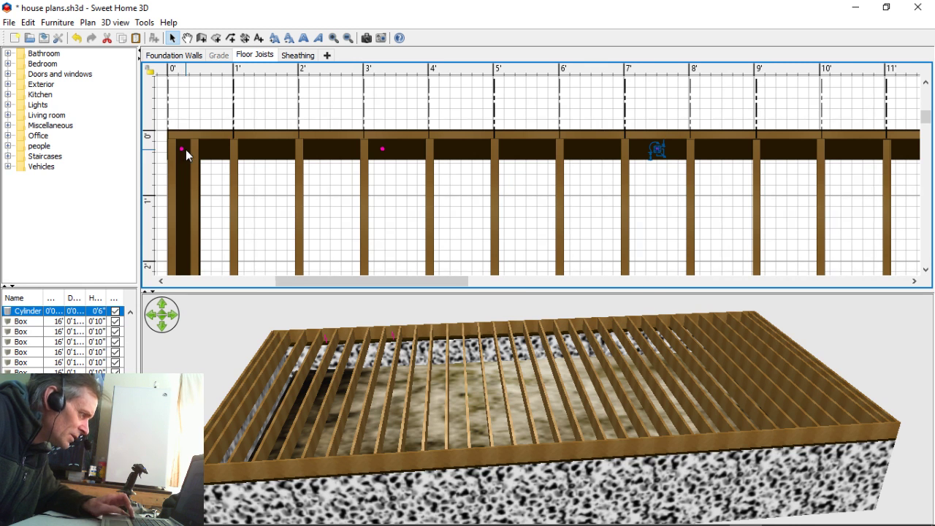
Step: Move the cylinder between the 3' and 4' joists along the north sill east toward the middle of its bay
ctrl+scroll(185, 152, up, 2)
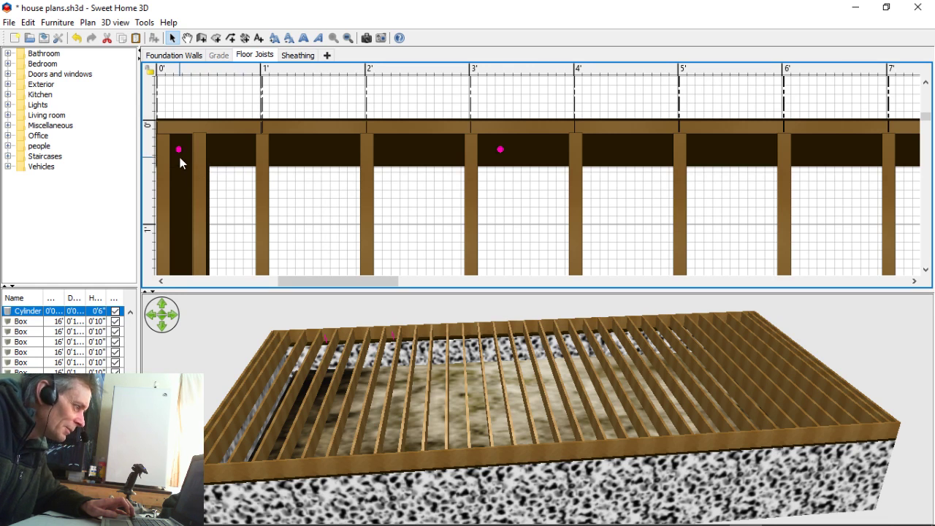
click(178, 149)
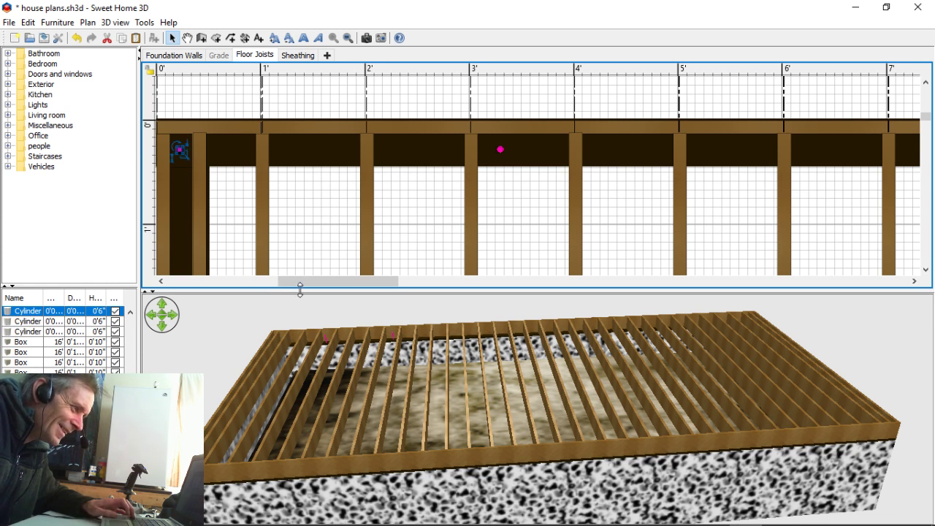
click(500, 151)
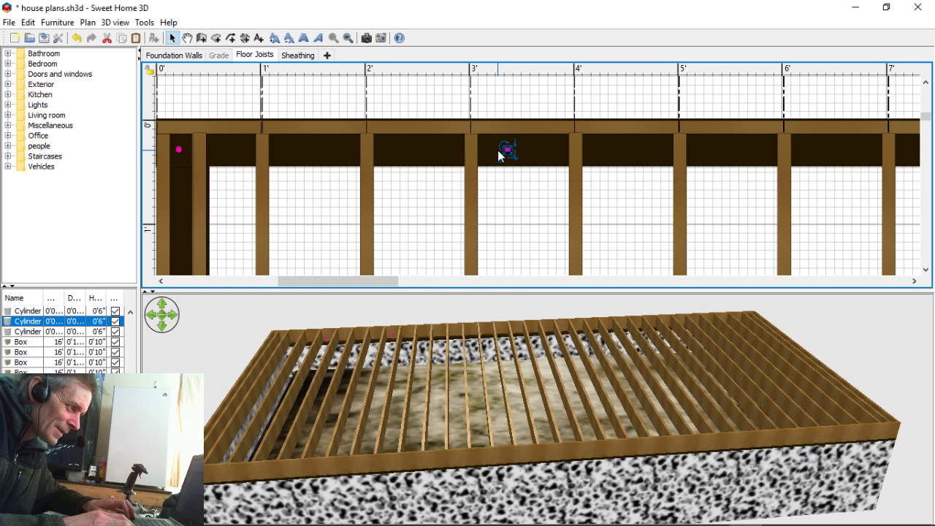
key(Right)
key(Right)
key(Right)
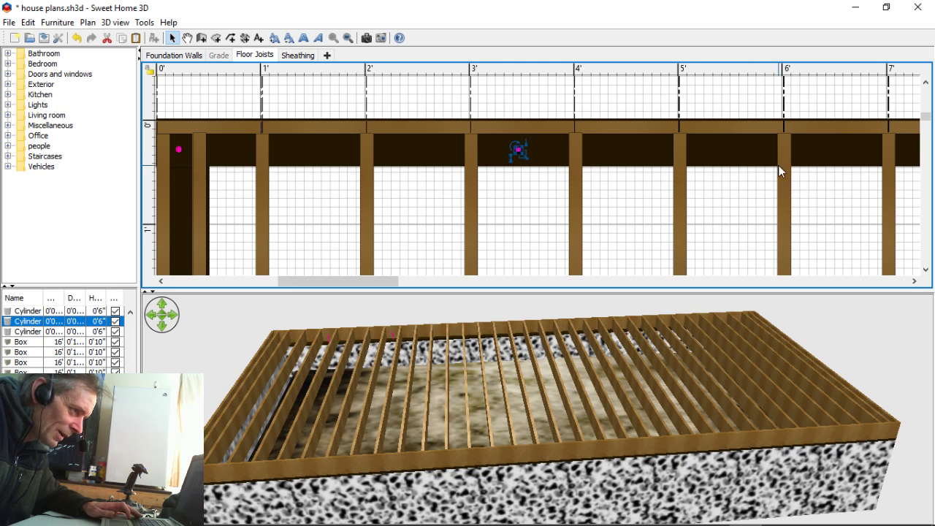
Step: Copy the cylinder between the 7' and 8' joists and place the copy on the north sill between the 8' and 9' joists
scroll(737, 188, down, 5)
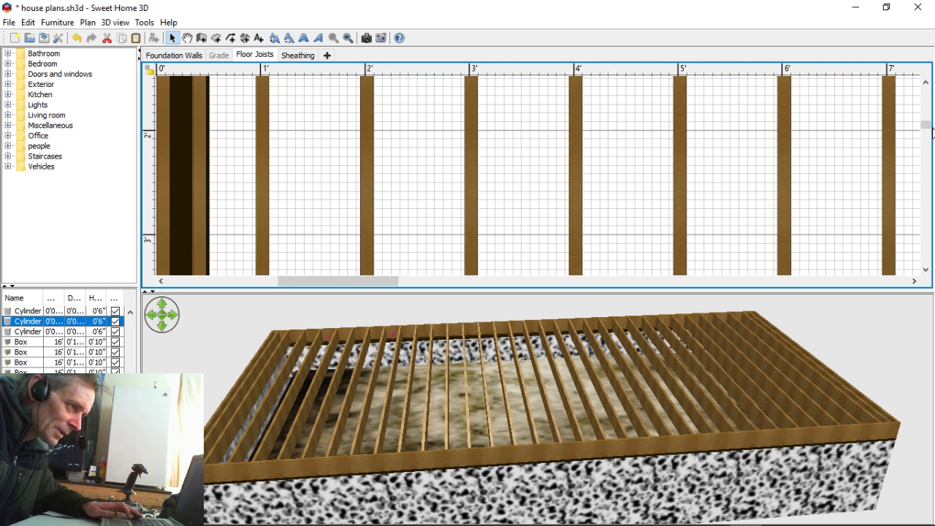
drag(928, 128, 927, 122)
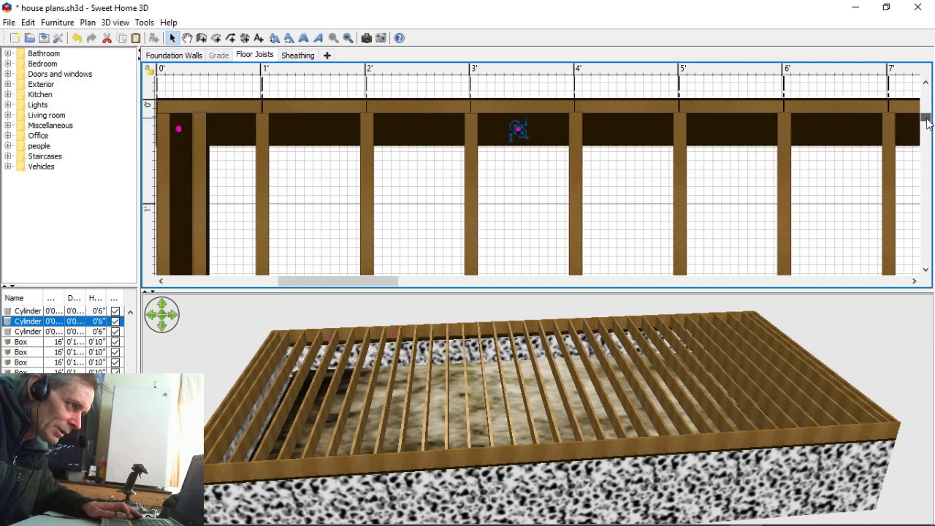
drag(345, 284, 437, 299)
click(349, 130)
right_click(350, 131)
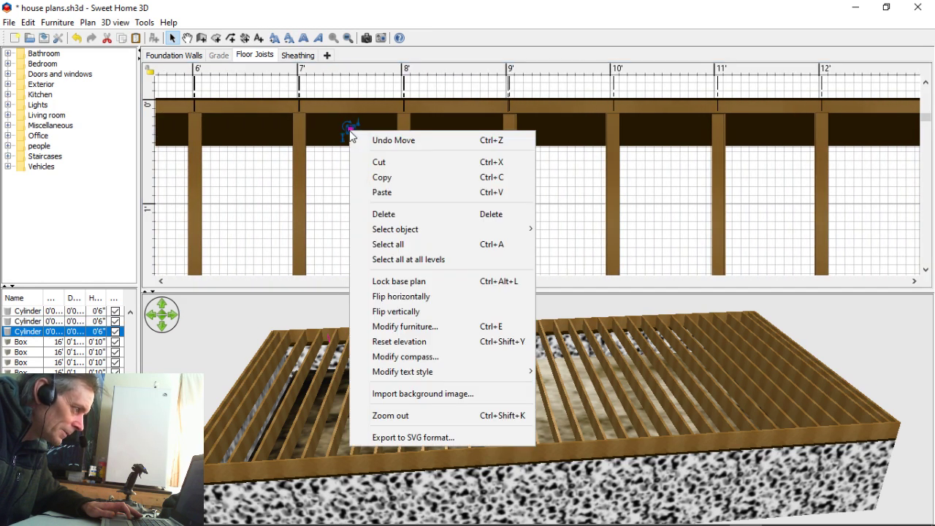
click(391, 178)
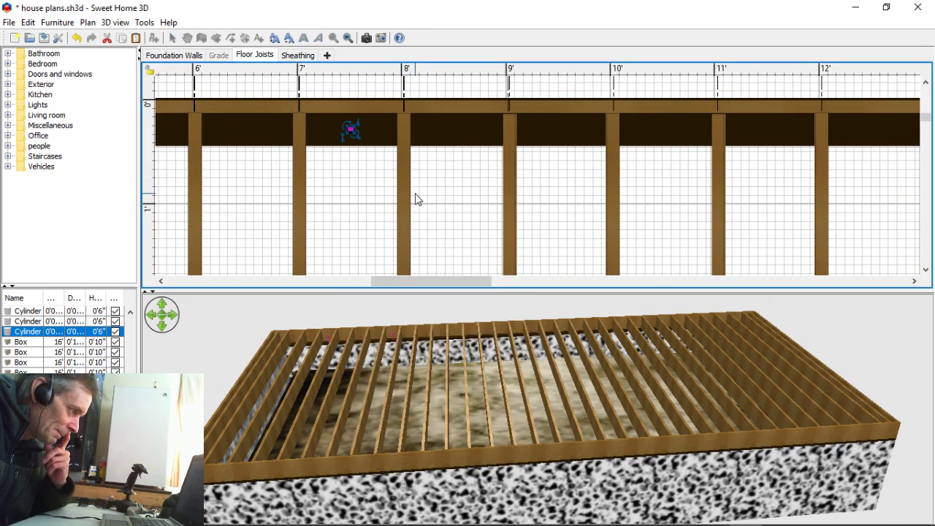
right_click(414, 195)
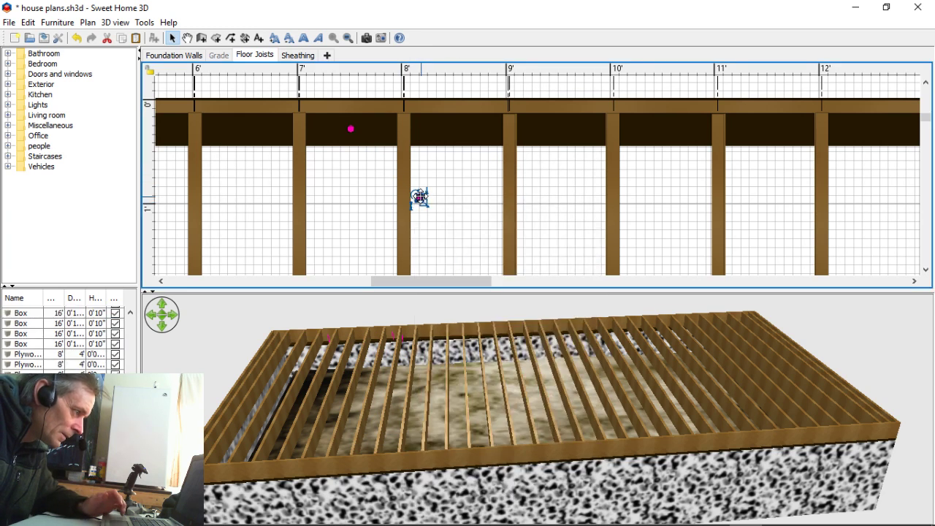
drag(420, 197, 435, 183)
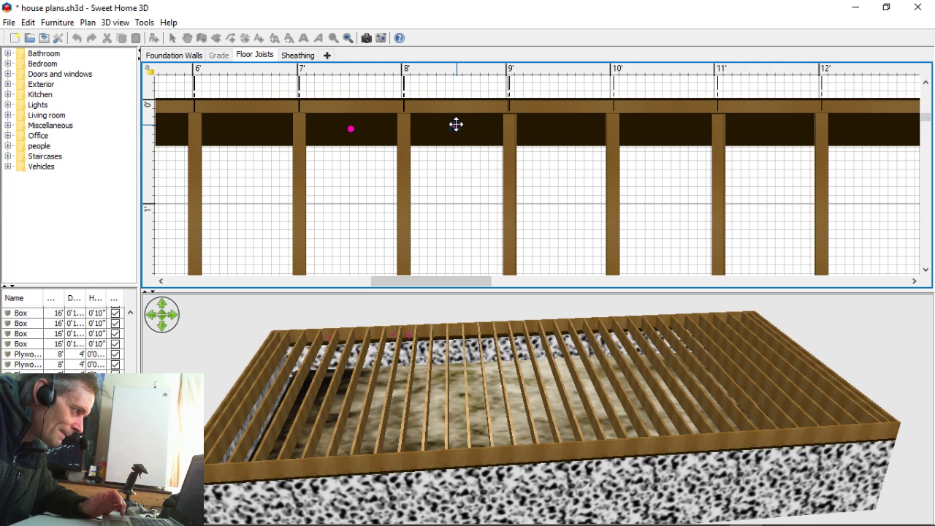
drag(456, 127, 456, 128)
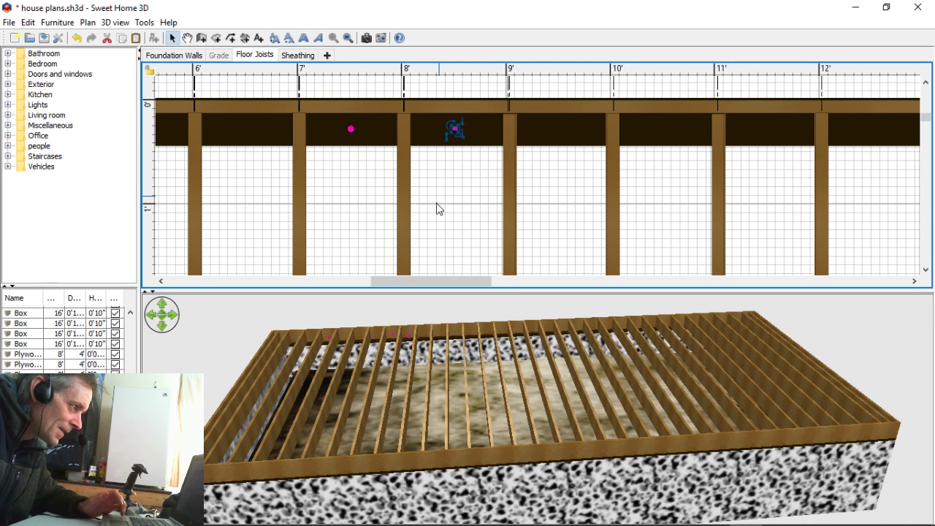
Step: Duplicate the cylinder between the 7' and 8' joists and center the copy on the north sill between the 11' and 12' joists
drag(442, 284, 347, 276)
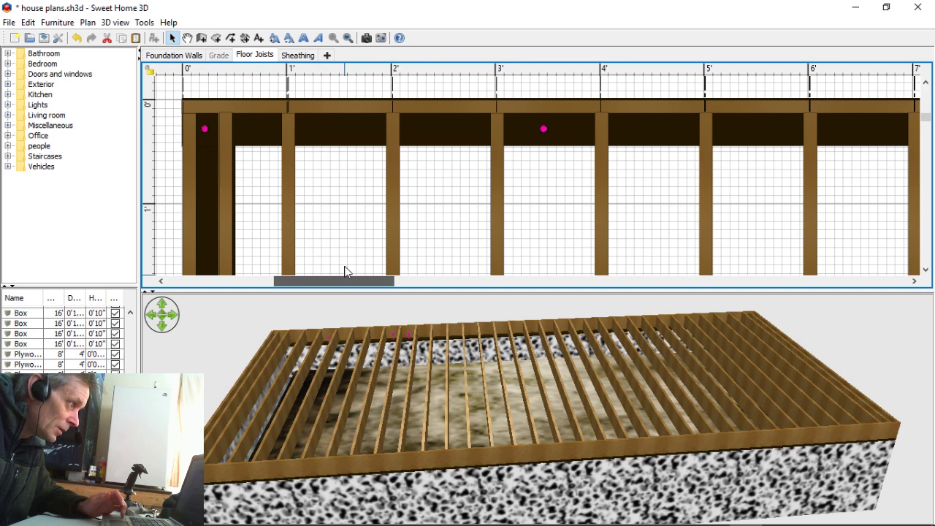
drag(346, 270, 458, 281)
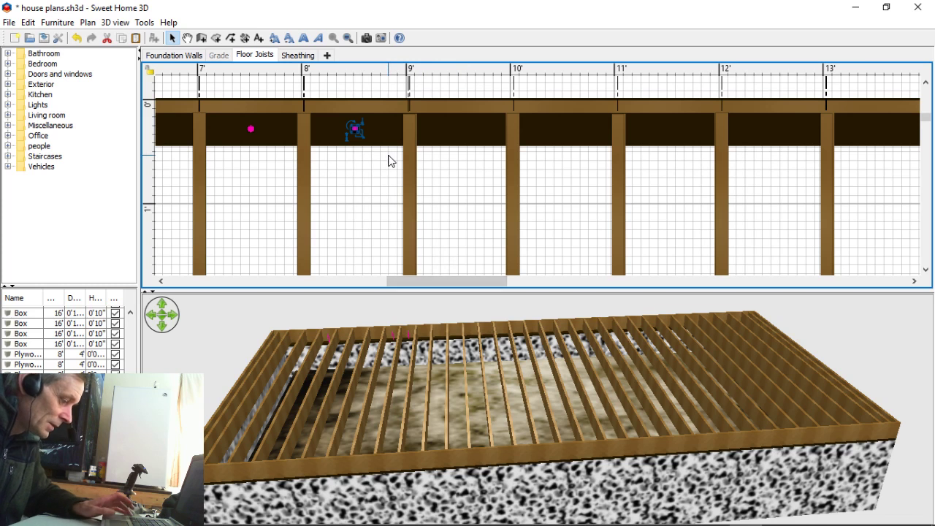
click(251, 129)
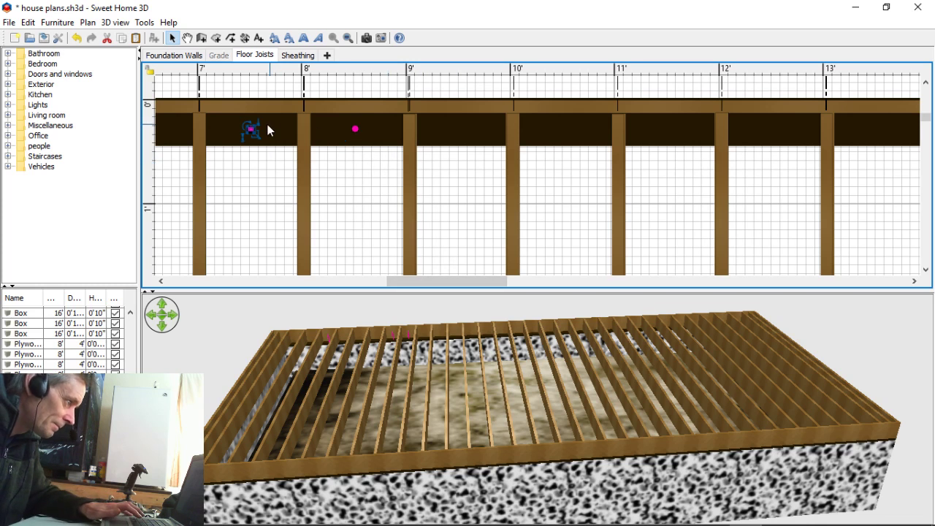
drag(250, 128, 267, 130)
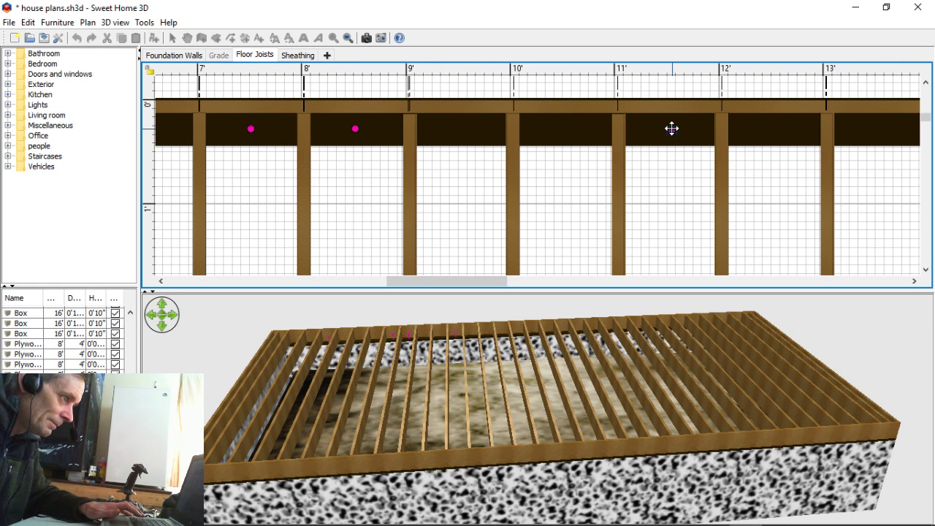
drag(671, 129, 671, 129)
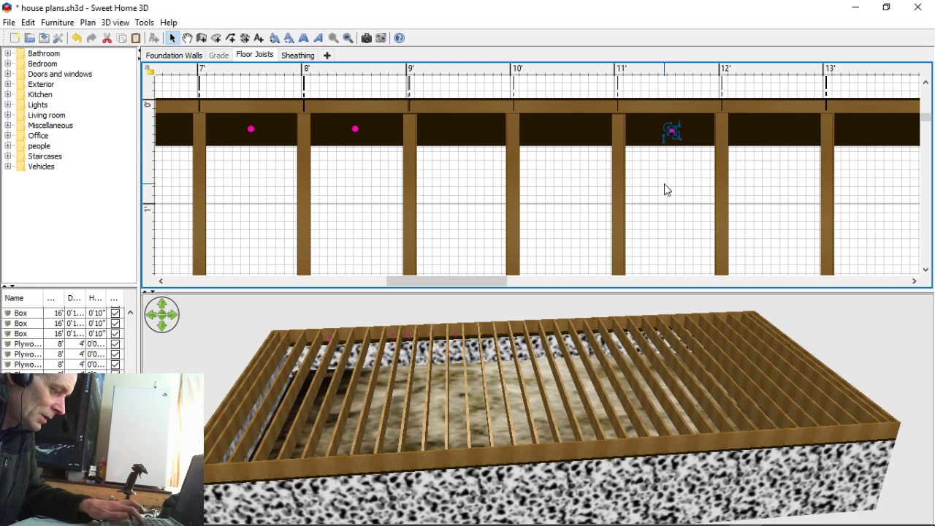
Step: Paste another cylinder and center it on the north sill between the 15' and 16' joists
key(ctrl+v)
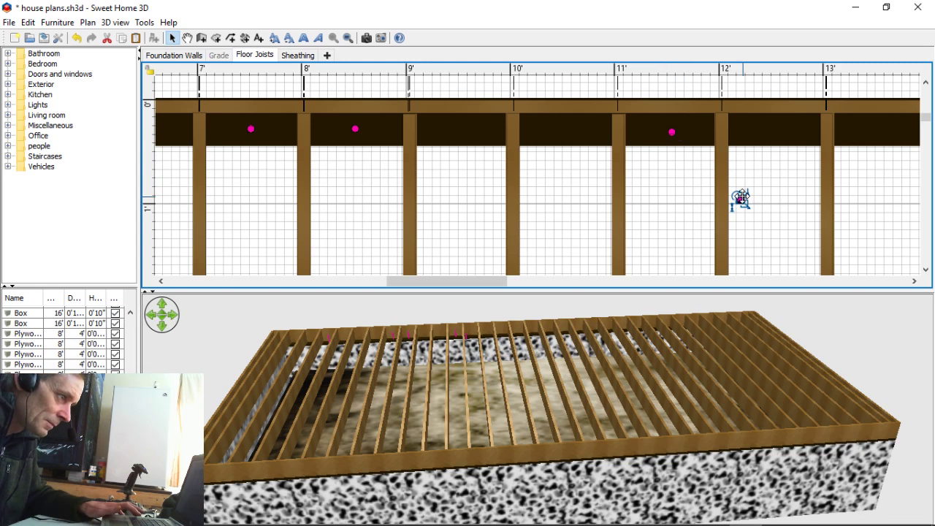
drag(740, 200, 774, 197)
drag(917, 183, 858, 154)
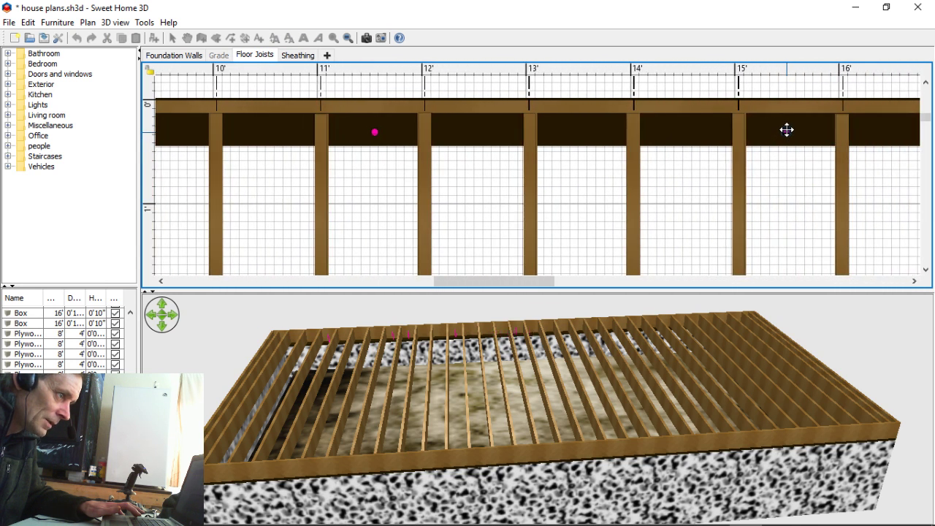
drag(787, 127, 787, 128)
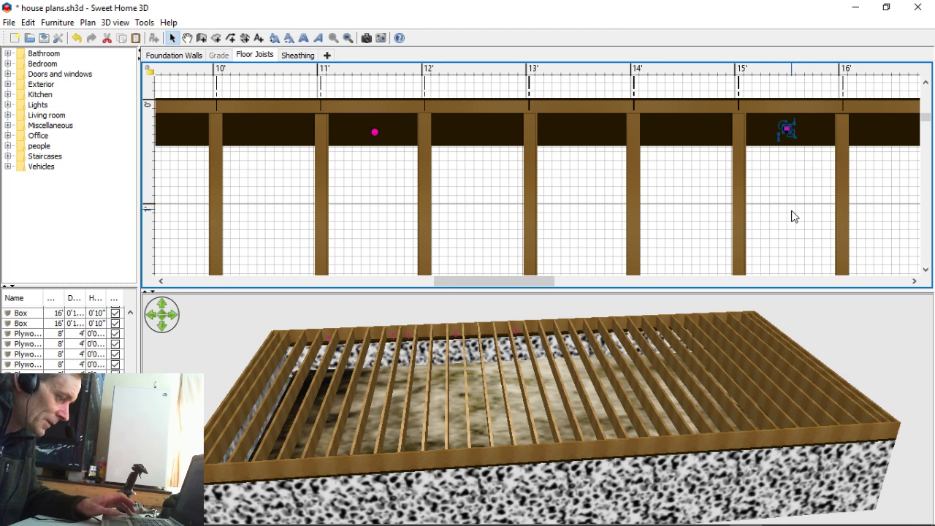
Step: Paste a cylinder between the 16' and 17' joists, and delete it along with the extra copy between the 8' and 9' joists
key(ctrl+v)
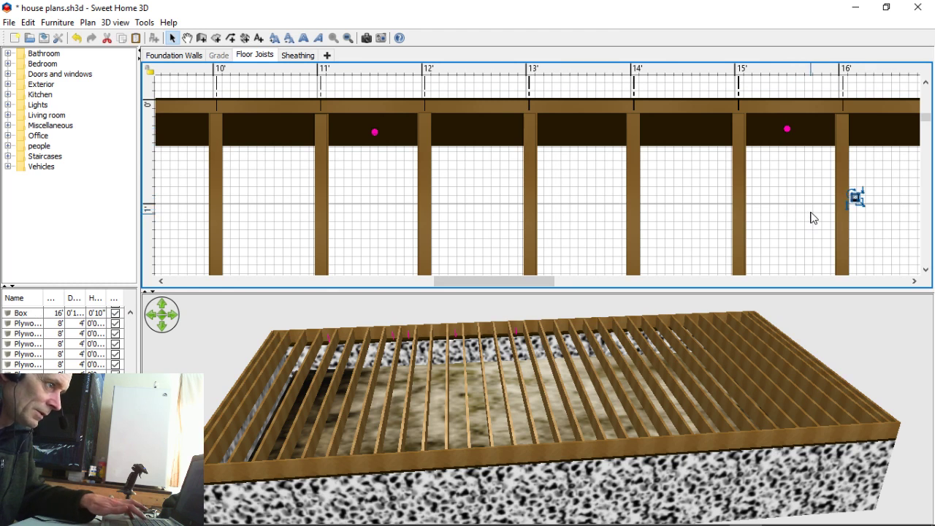
drag(855, 197, 884, 164)
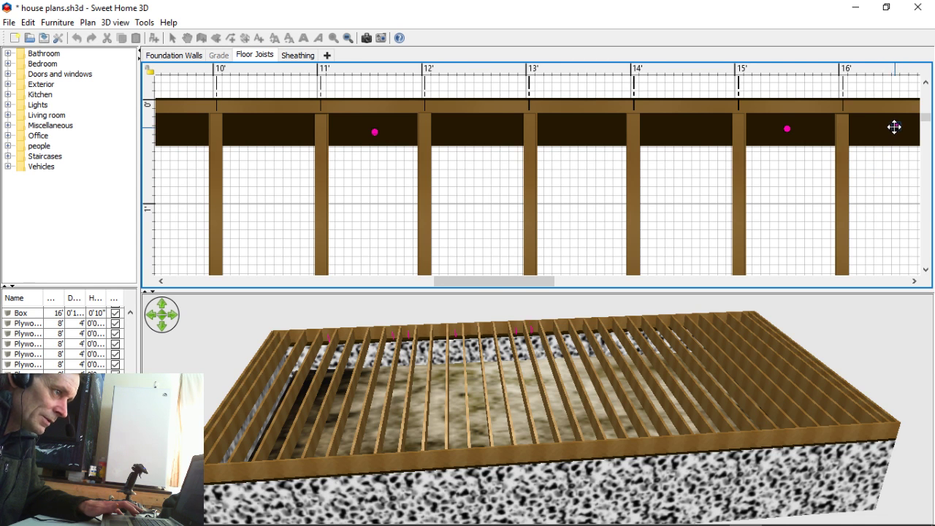
drag(894, 128, 896, 128)
drag(540, 279, 554, 282)
click(585, 312)
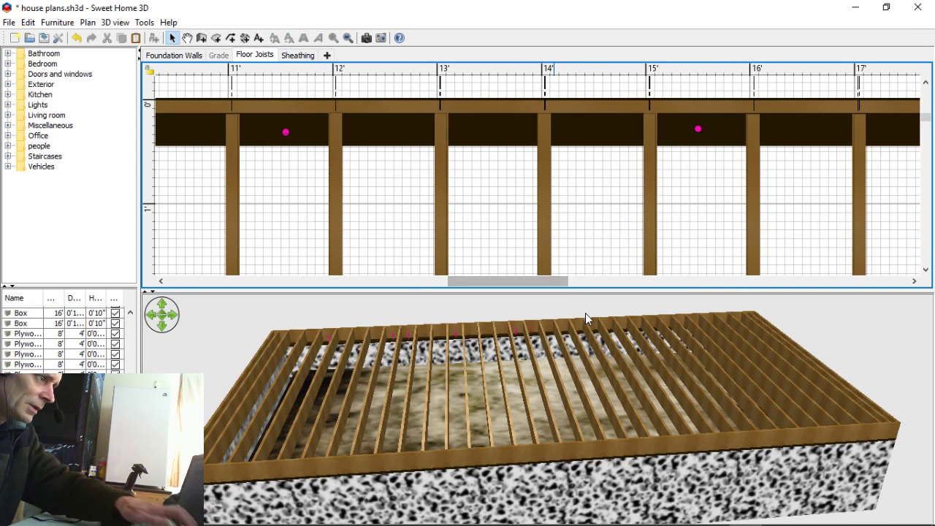
drag(508, 285, 423, 292)
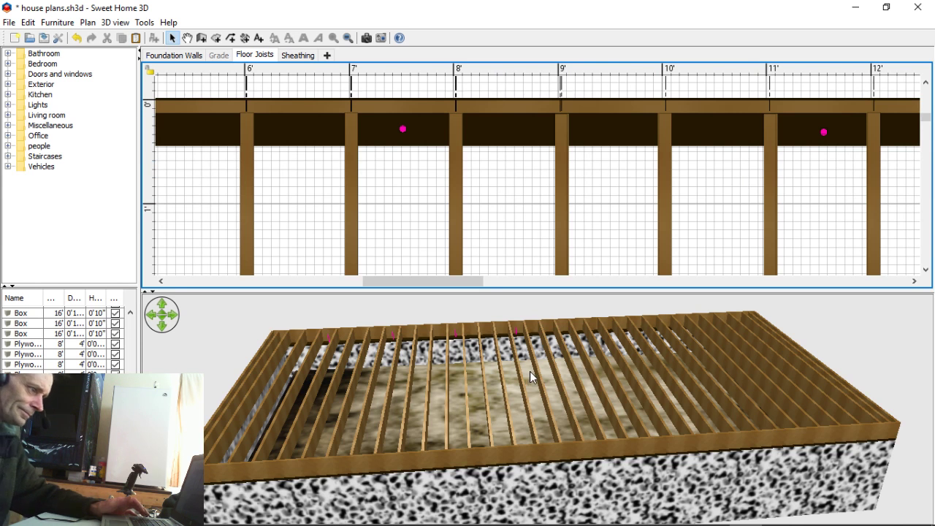
Step: Copy the cylinder between the 15' and 16' joists and center the duplicate on the sill between the 19' and 20' joists
drag(451, 283, 592, 292)
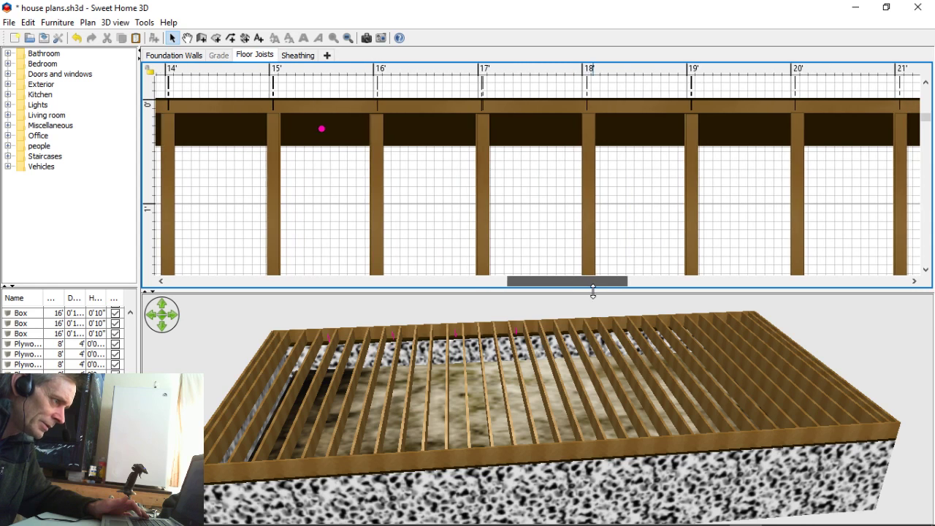
click(322, 129)
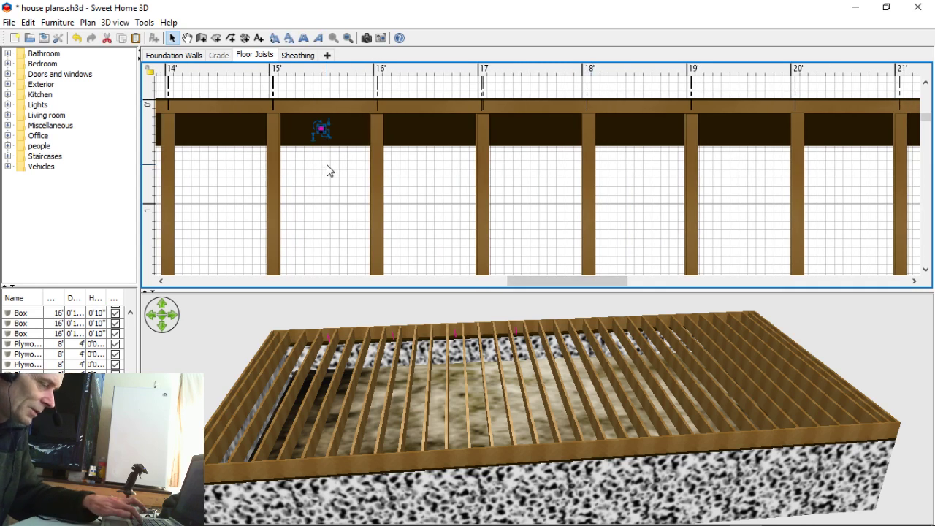
key(ctrl+c)
key(ctrl+v)
drag(391, 198, 391, 196)
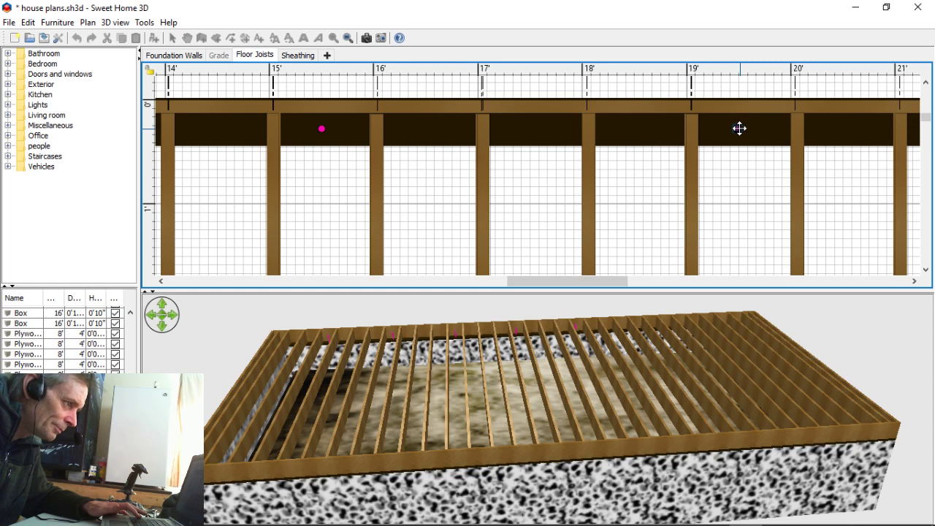
drag(739, 128, 739, 128)
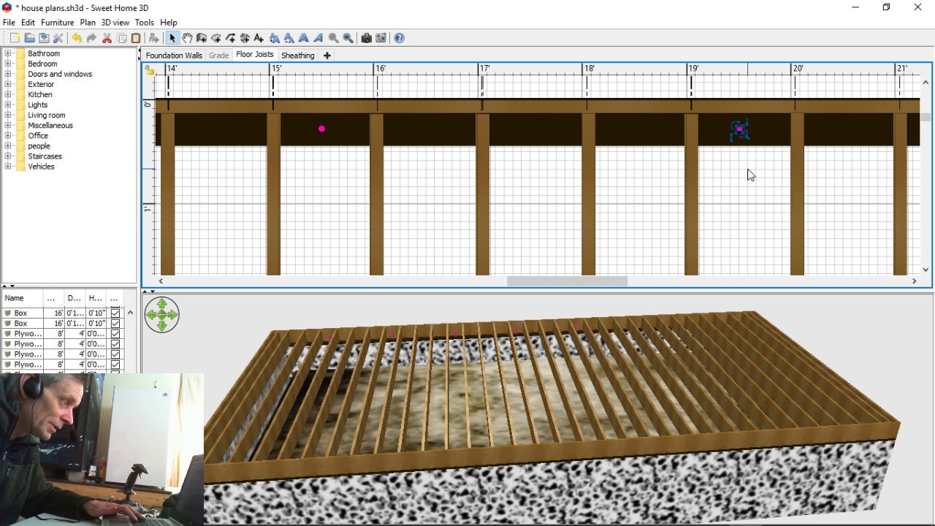
Step: Paste another cylinder and center it on the north sill between the 23' and 24' joists
drag(589, 287, 661, 289)
key(ctrl+v)
drag(348, 198, 370, 199)
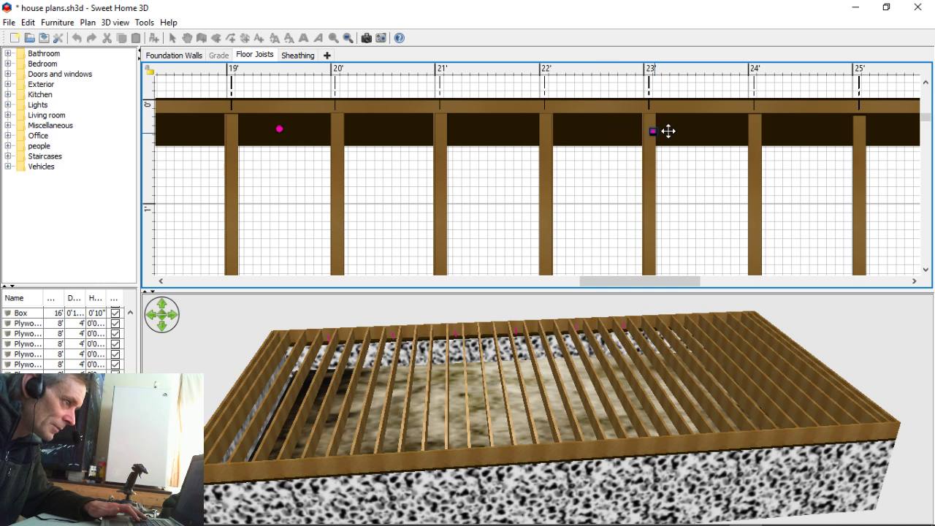
drag(698, 131, 697, 129)
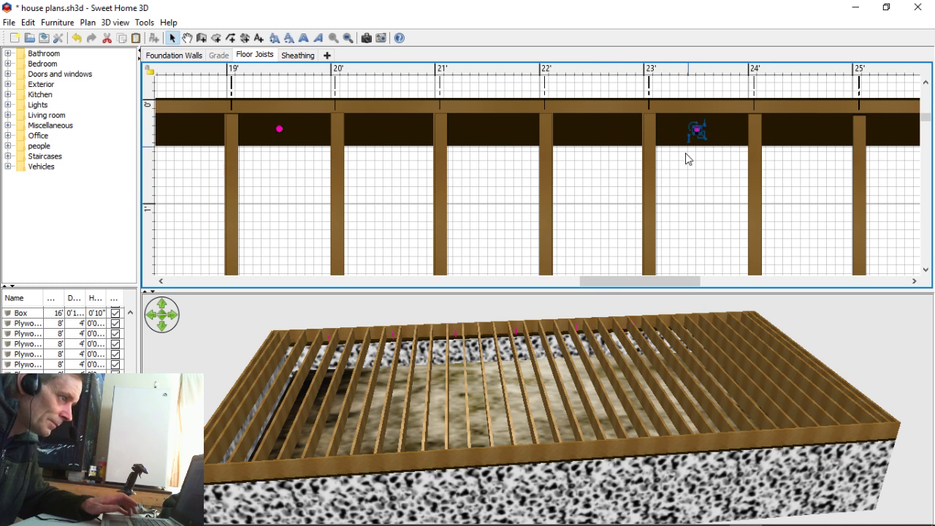
Step: Paste another cylinder and center it on the north sill between the 27' and 28' joists
key(ctrl+v)
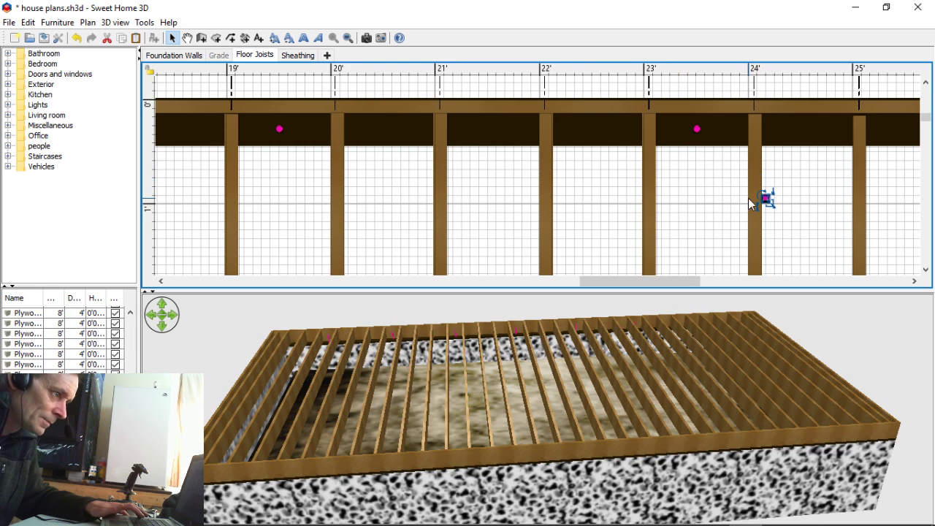
drag(765, 199, 873, 166)
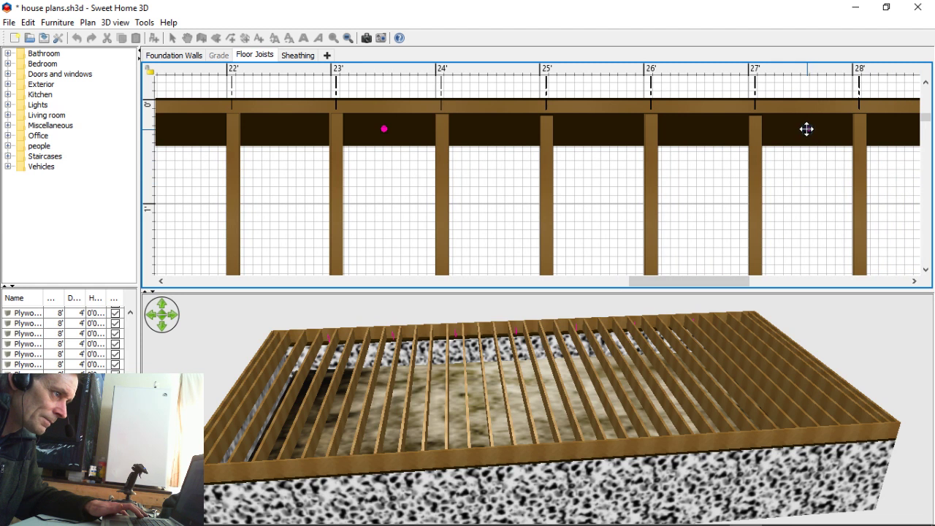
drag(807, 130, 806, 129)
Step: Paste the last cylinder into the narrow end bay just before 32' on the north sill, and save the house plans file
key(ctrl+v)
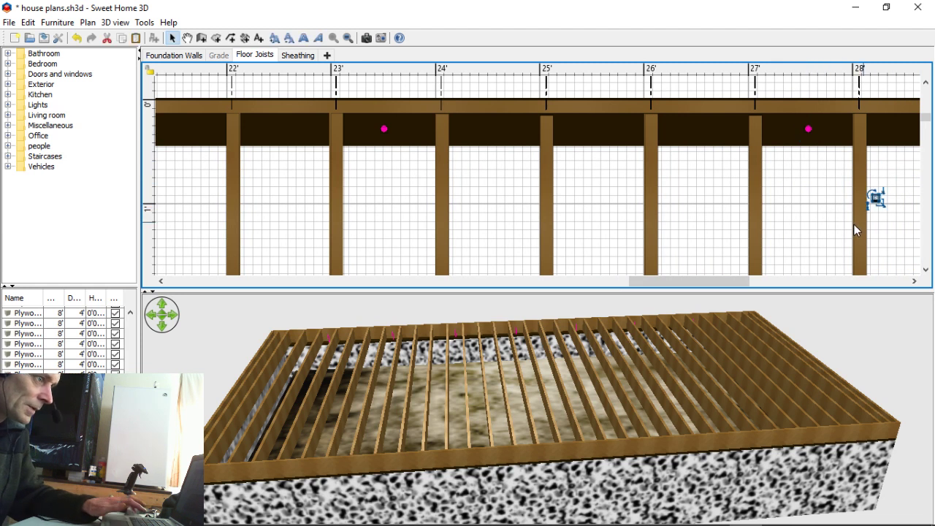
mouse_move(875, 197)
mouse_down()
mouse_move(934, 190)
mouse_move(906, 158)
mouse_move(795, 137)
mouse_up()
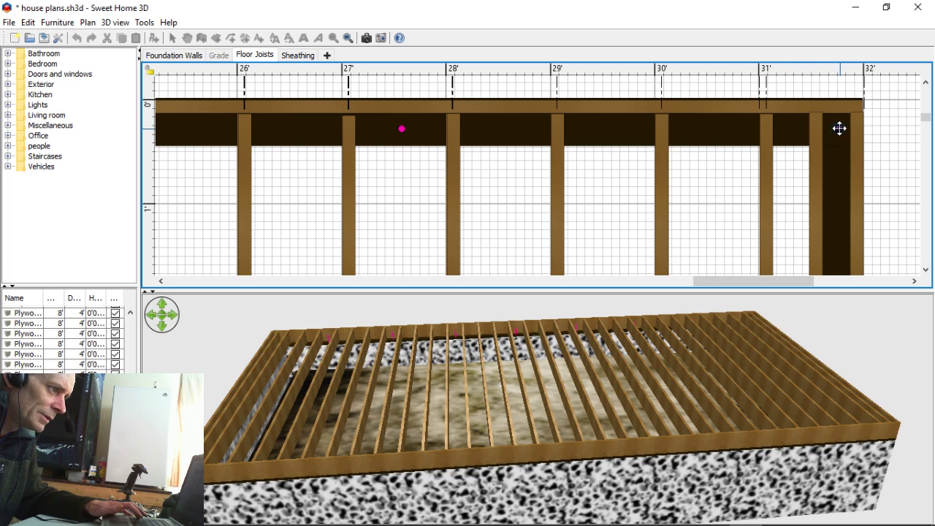
drag(838, 127, 839, 126)
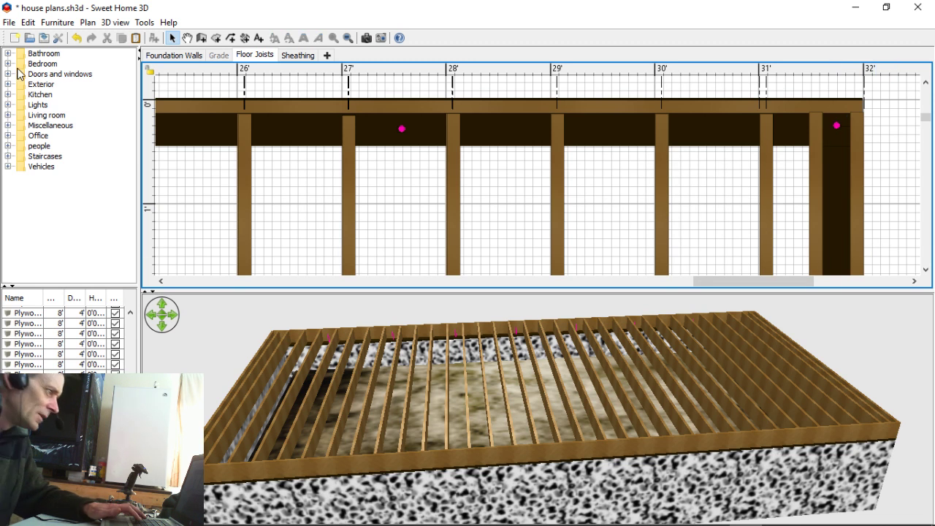
click(44, 38)
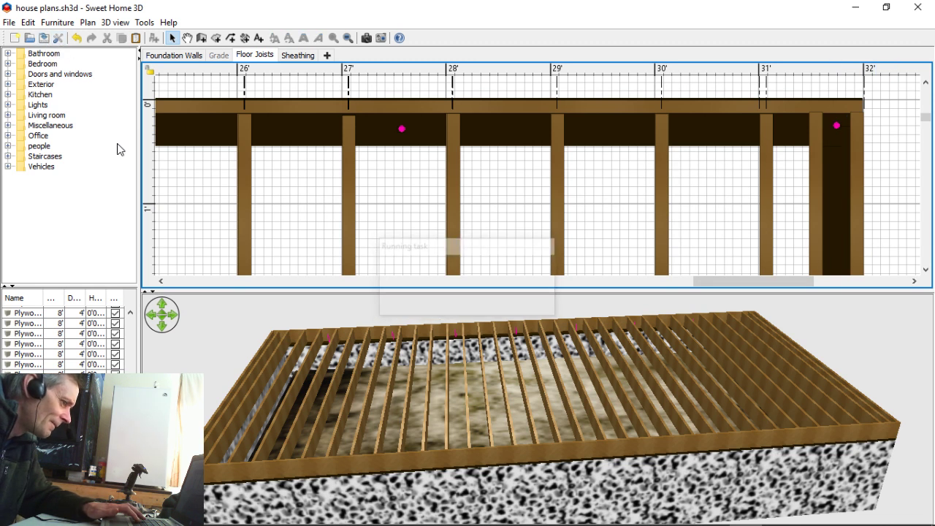
Step: Turn the 3D view toward a low corner angle of the floor frame and show the Foundation Walls level
drag(439, 426, 515, 387)
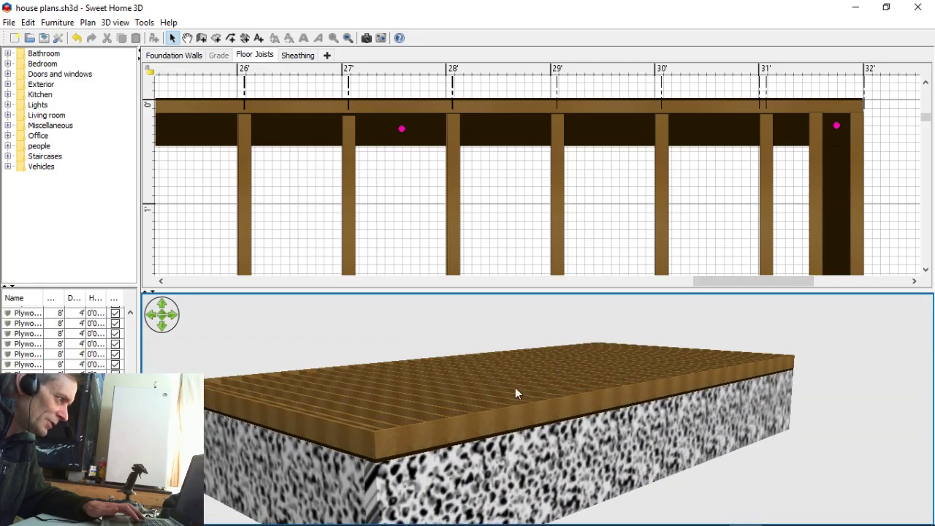
click(175, 56)
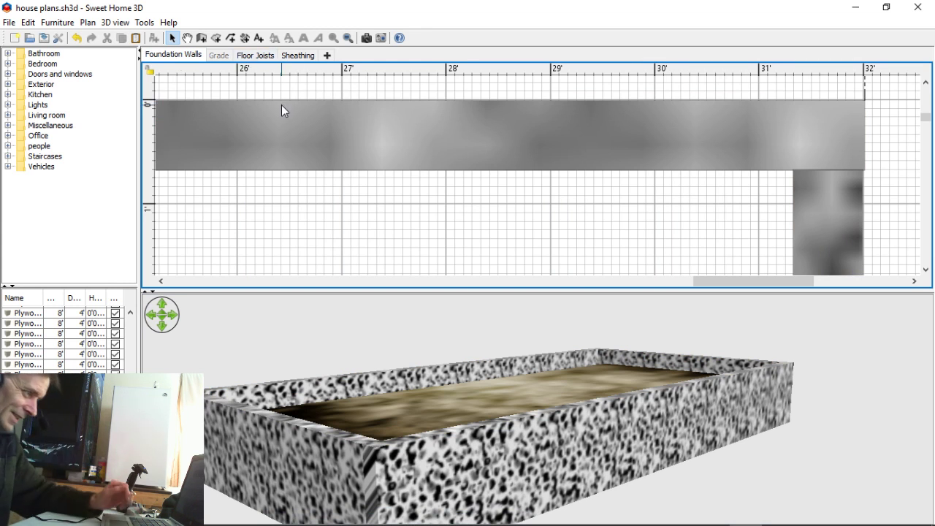
Step: Switch to Firefox to check the YouTube Live Dashboard
mouse_move(515, 524)
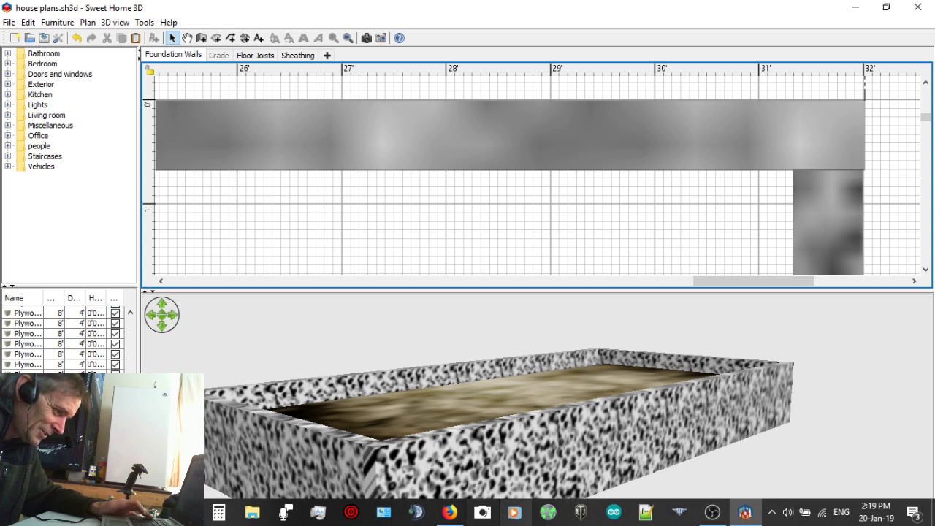
click(449, 513)
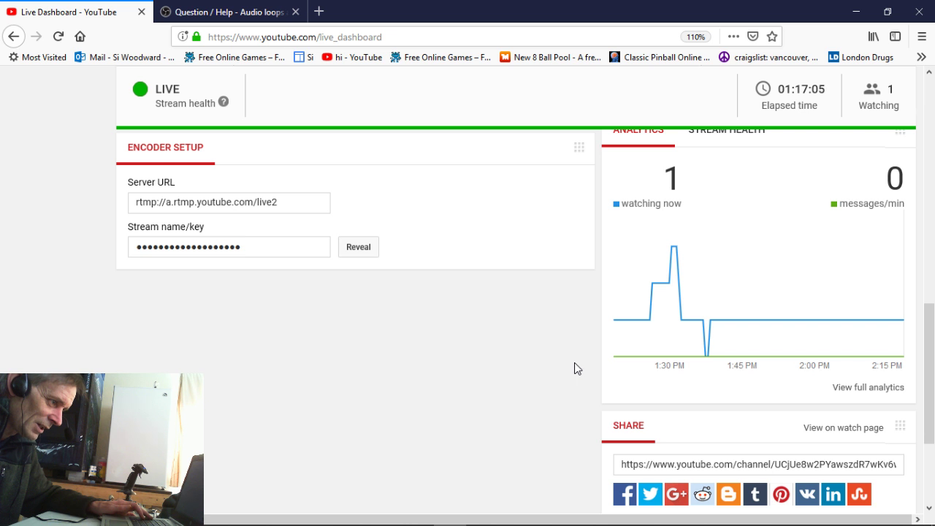
Step: Review the stream details and the video preview on the YouTube Live Dashboard
scroll(570, 370, up, 3)
scroll(564, 379, up, 5)
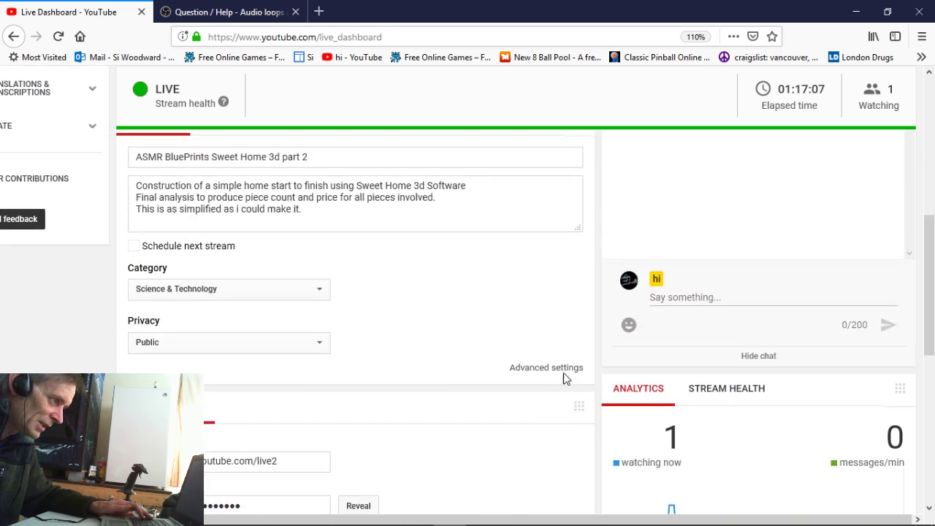
scroll(553, 385, up, 1)
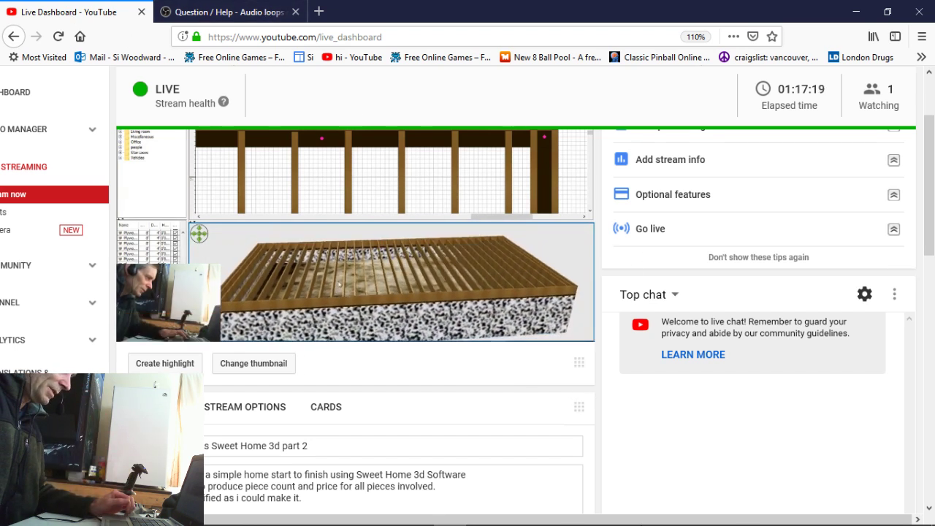
Step: Switch to OBS and request to stop streaming, leaving the confirmation open
mouse_move(713, 523)
click(713, 515)
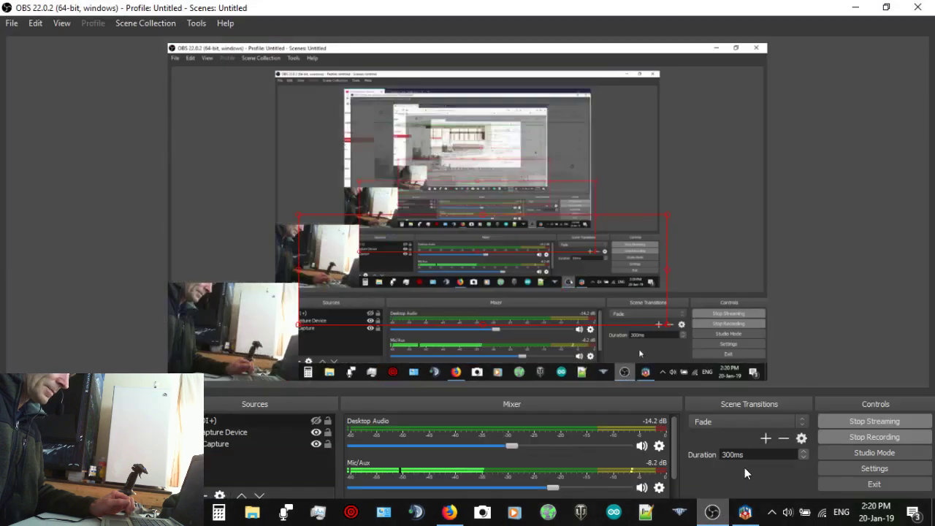
click(848, 422)
mouse_move(803, 523)
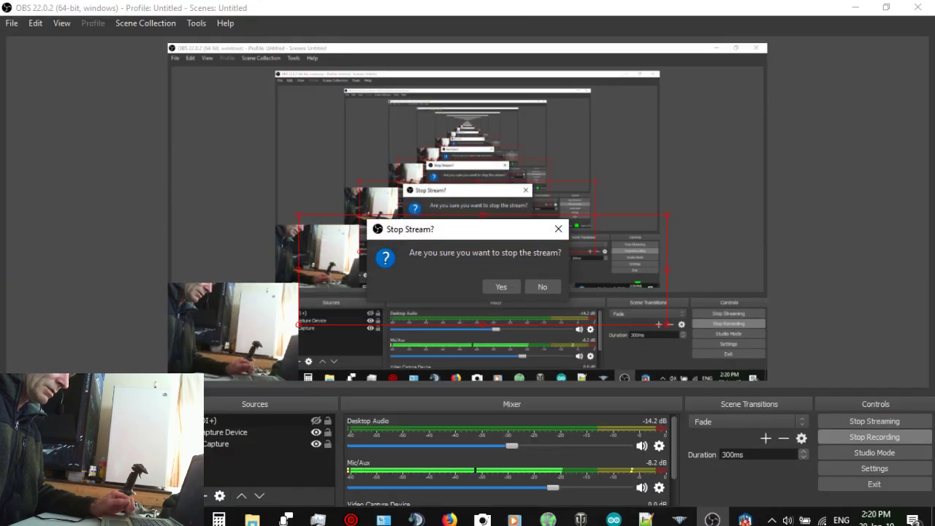
Step: Switch back to Firefox and unmute the live video preview on the dashboard to check the delayed stream
click(447, 515)
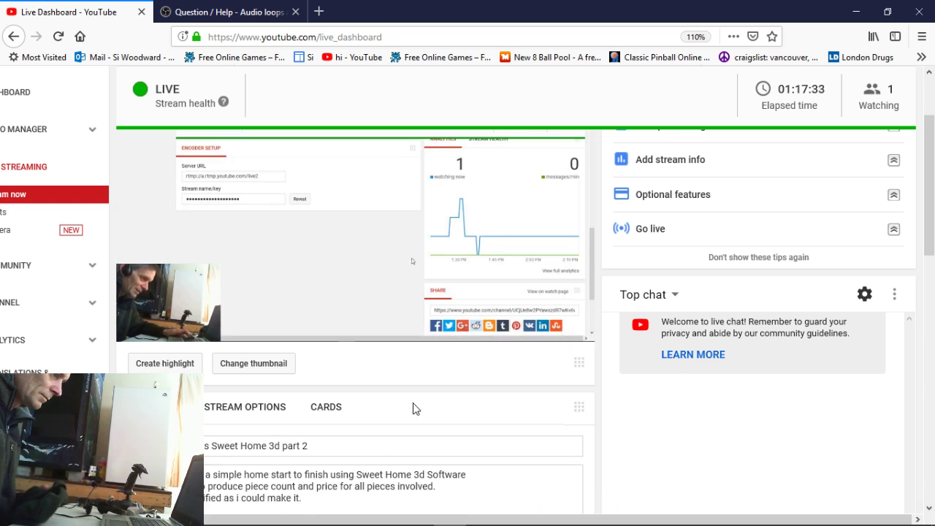
mouse_move(235, 329)
click(173, 330)
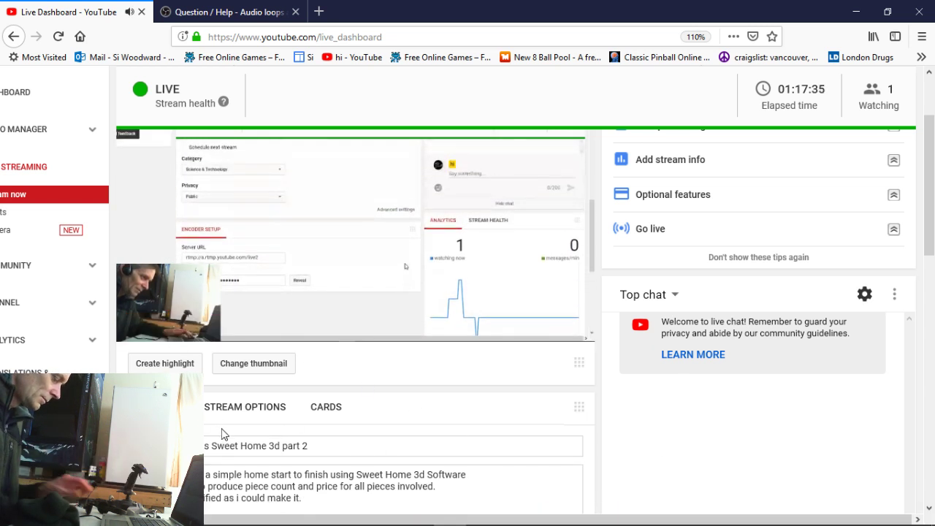
click(262, 427)
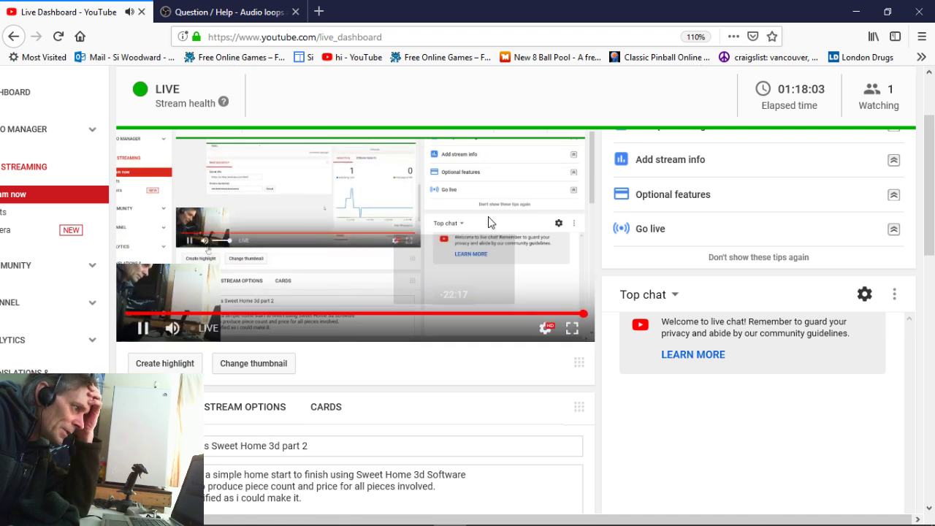
scroll(701, 253, down, 2)
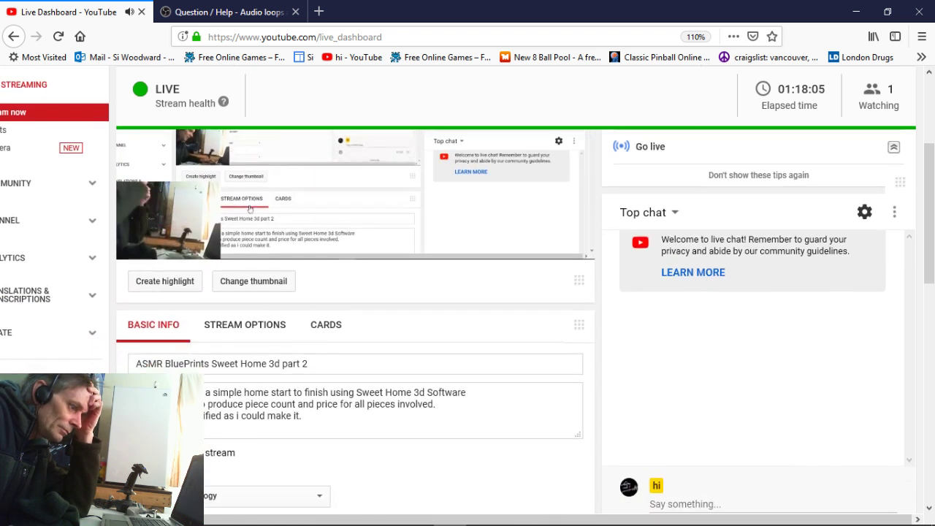
Step: Switch to OBS and return to the open stop-stream confirmation
mouse_move(650, 522)
click(713, 512)
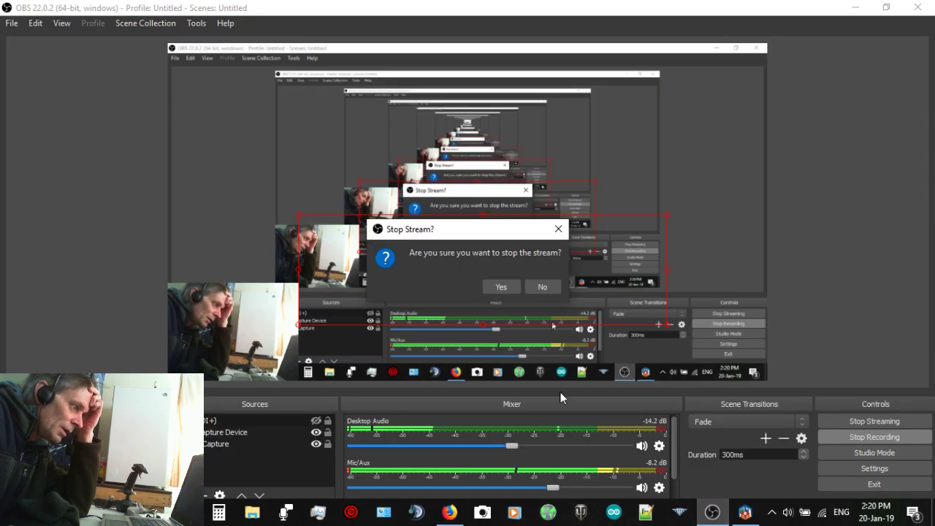